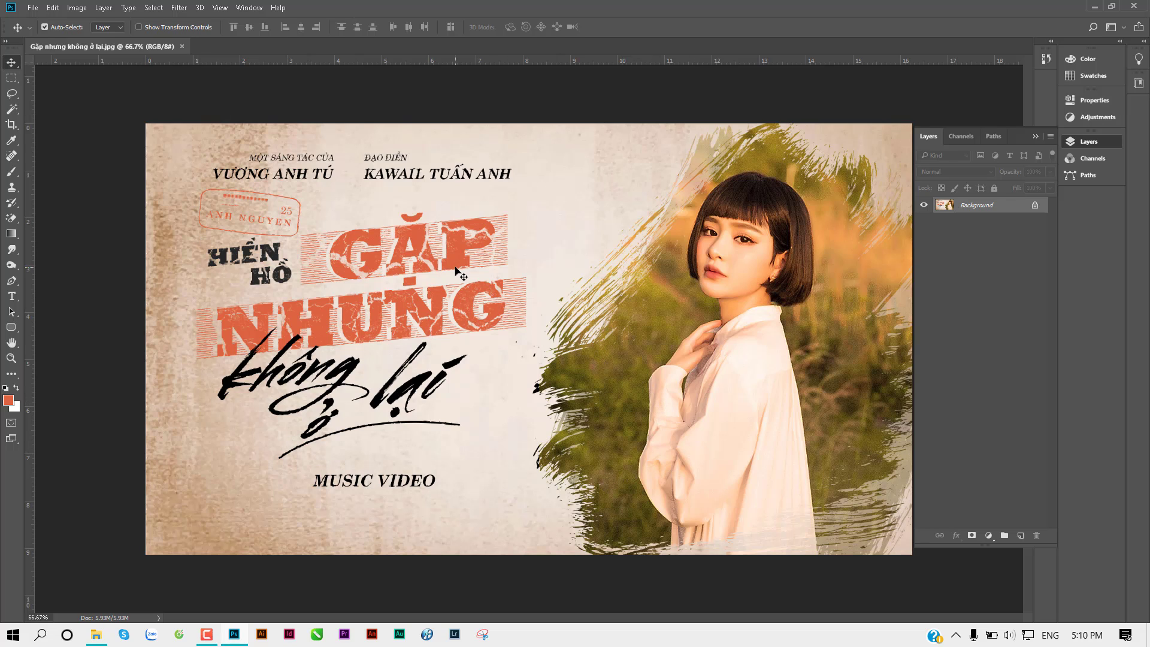
Select the whole poster and start a new document preset to 1920 × 1080 px at 300 ppi
key("ctrl+a")
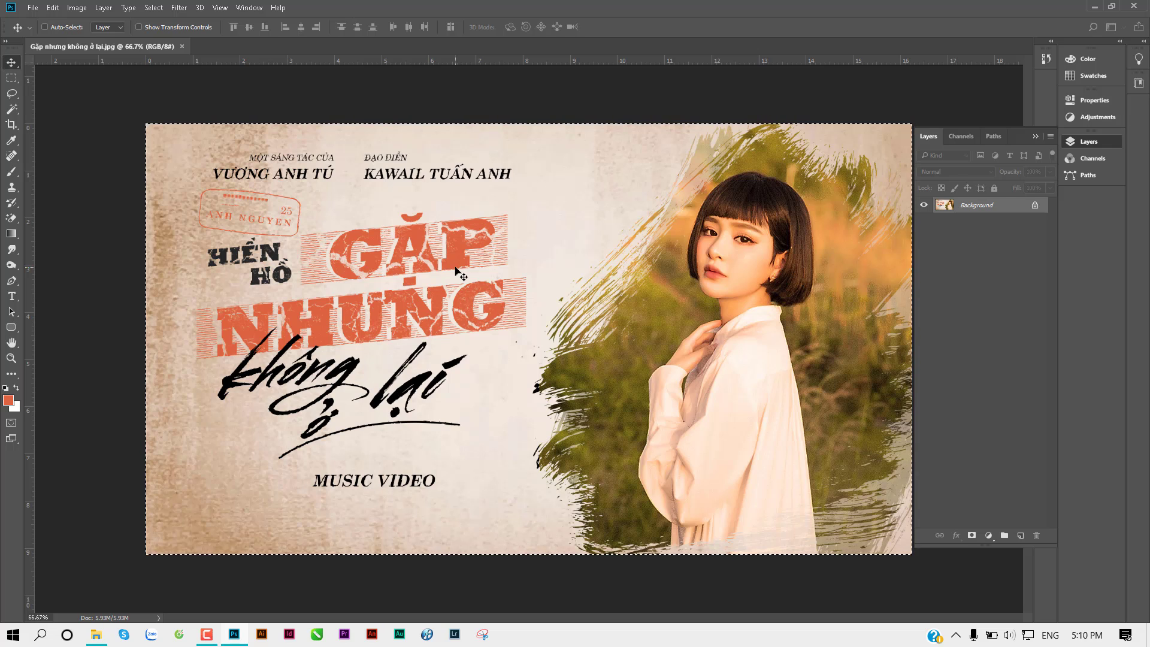
key("ctrl+n")
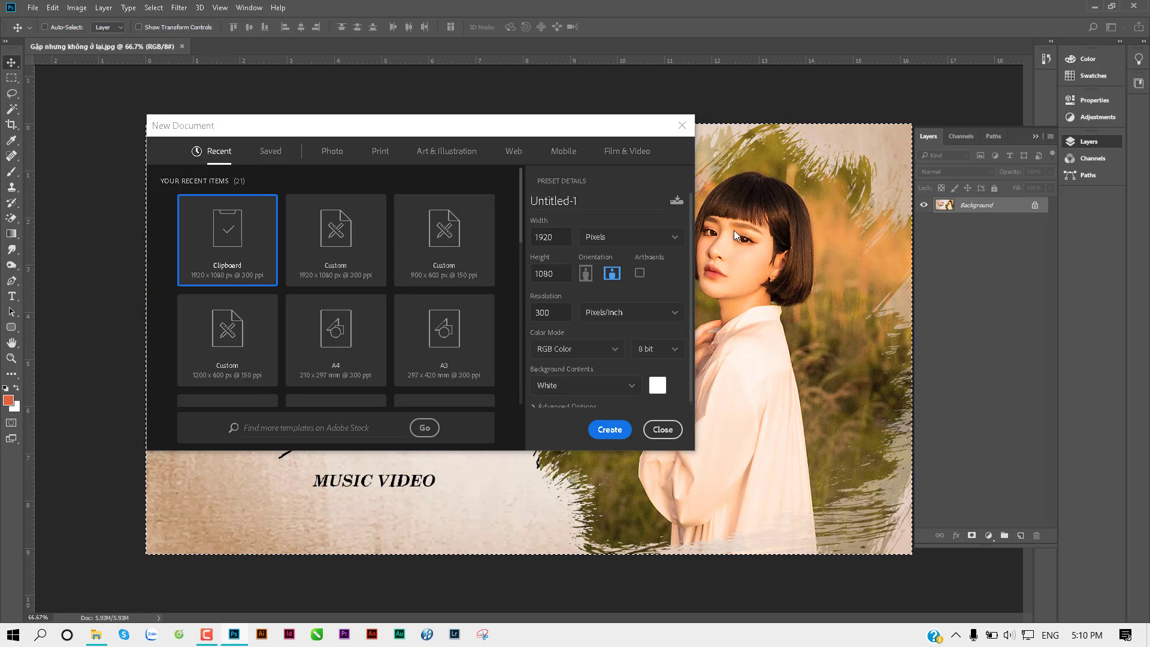
Create a blank white 1920 × 1080 px, 300 ppi document, Untitled-1
left_click_drag(554, 316, 522, 318)
left_click(608, 428)
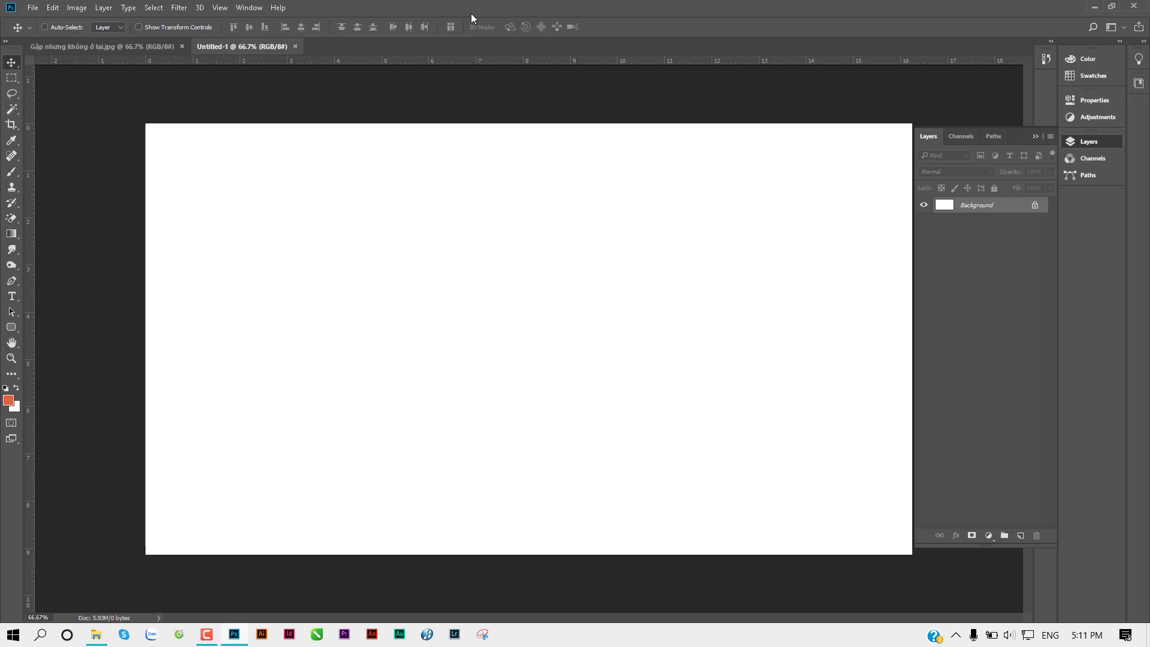
Tile the poster and Untitled-1 side by side using 2-up Vertical
left_click(139, 44)
left_click(237, 47)
left_click(153, 46)
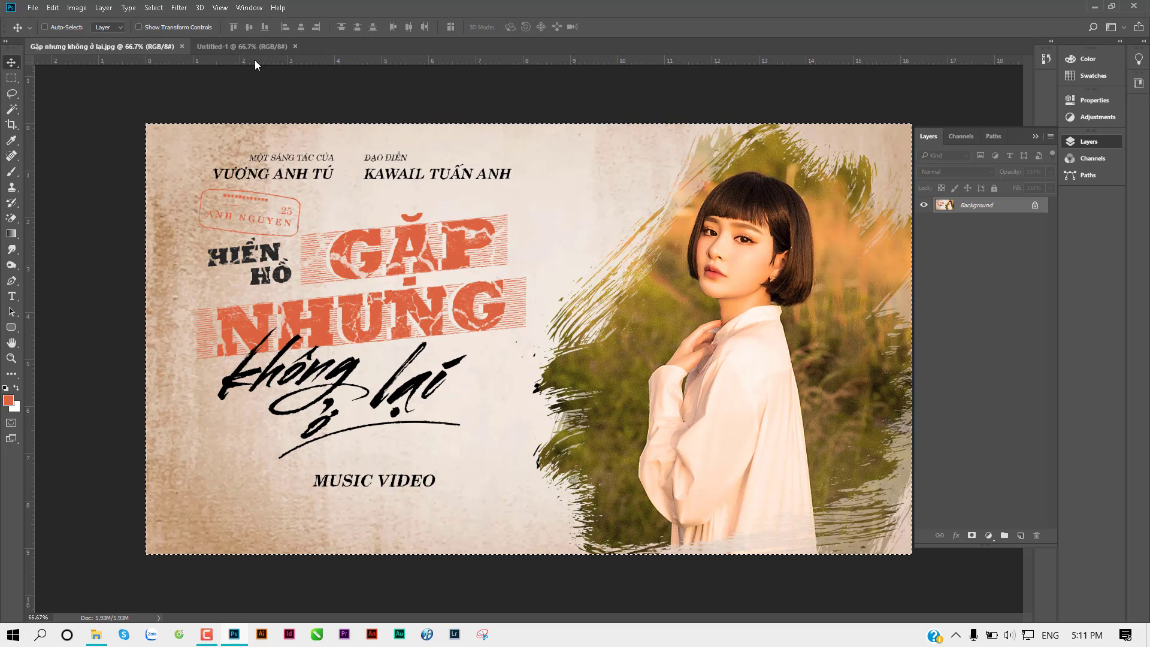
left_click(257, 10)
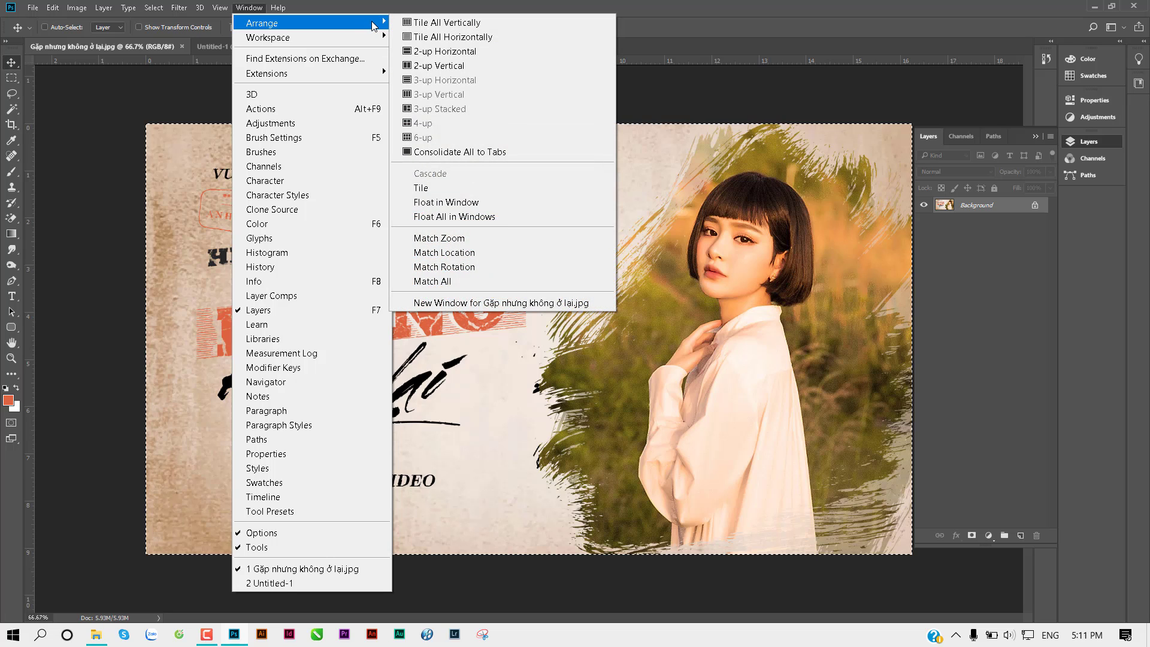
mouse_move(310, 23)
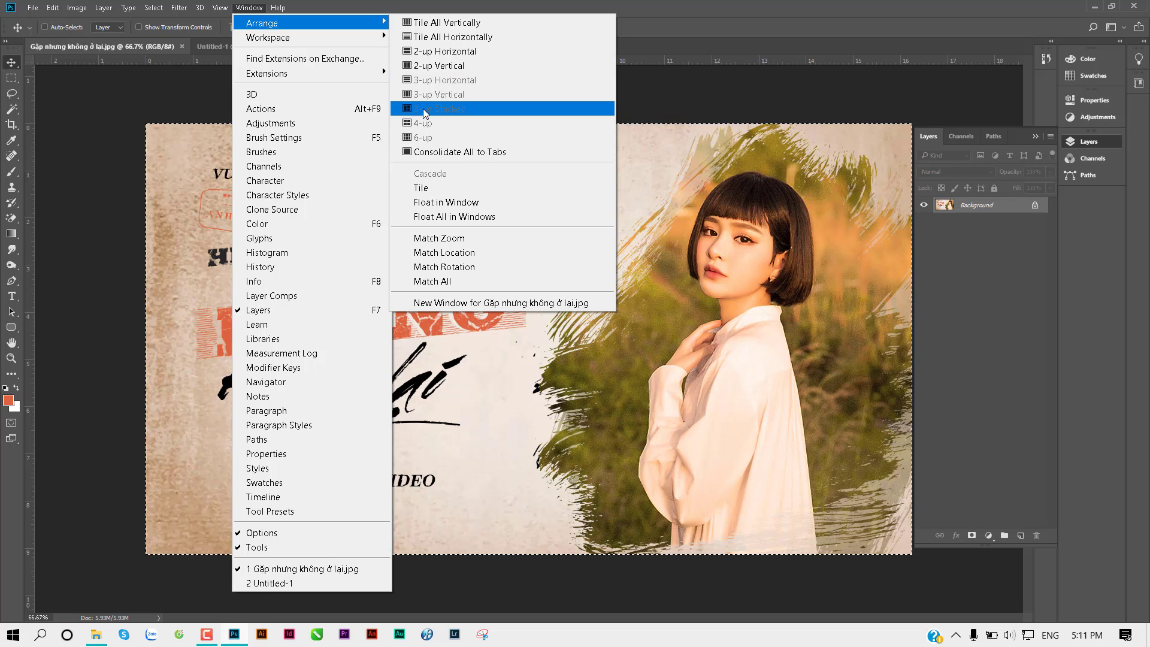
left_click(462, 66)
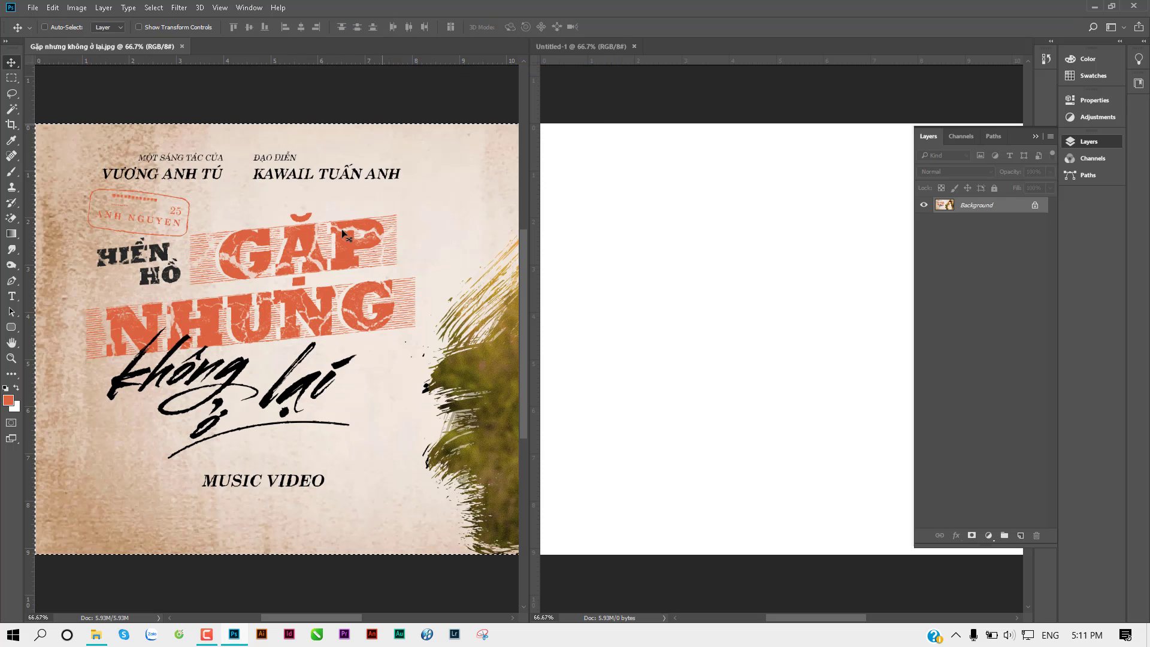
Zoom out on both documents and bring up the Poster MV folder
left_click(344, 295, "ctrl+alt")
key("ctrl+a")
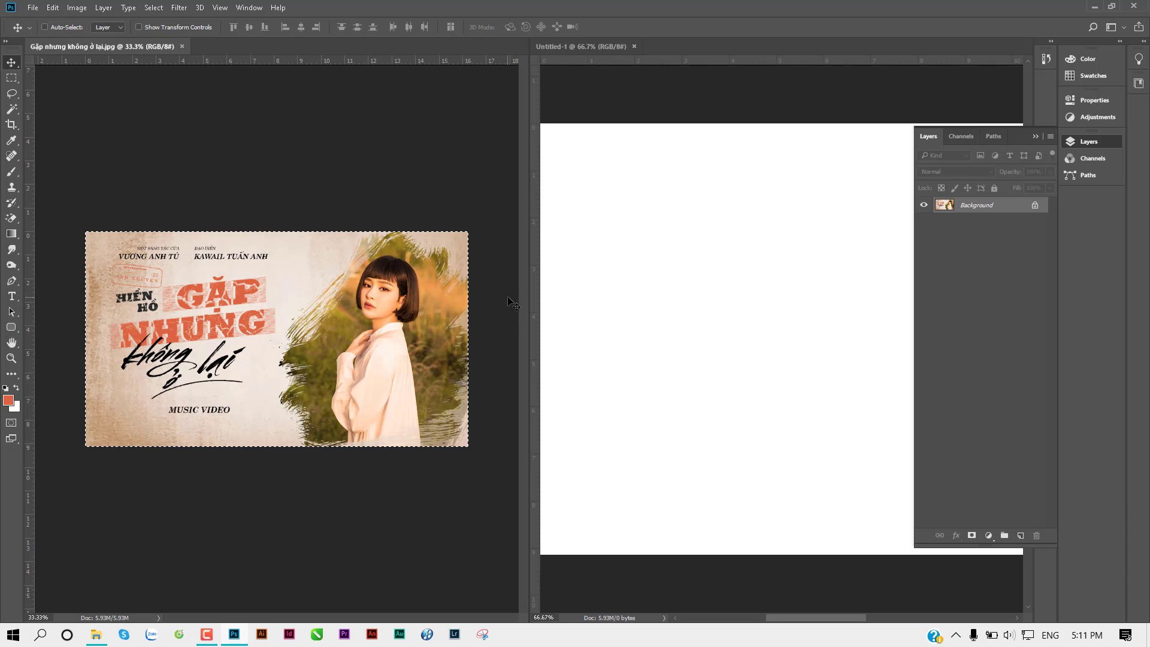
left_click_drag(529, 320, 430, 308)
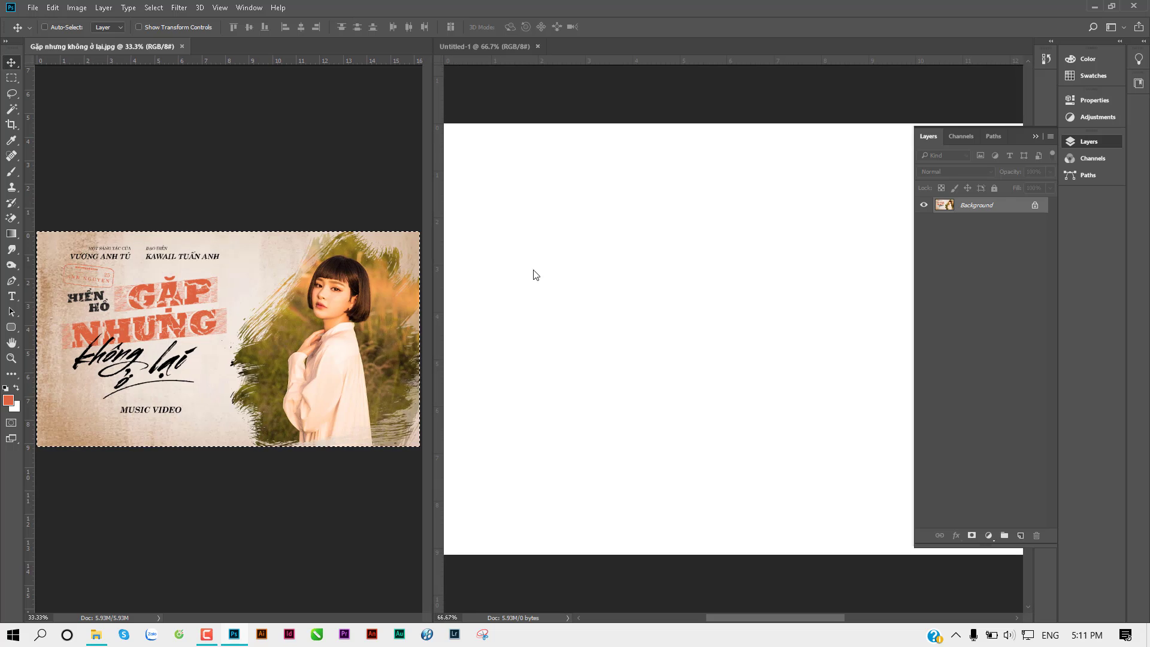
left_click(910, 177)
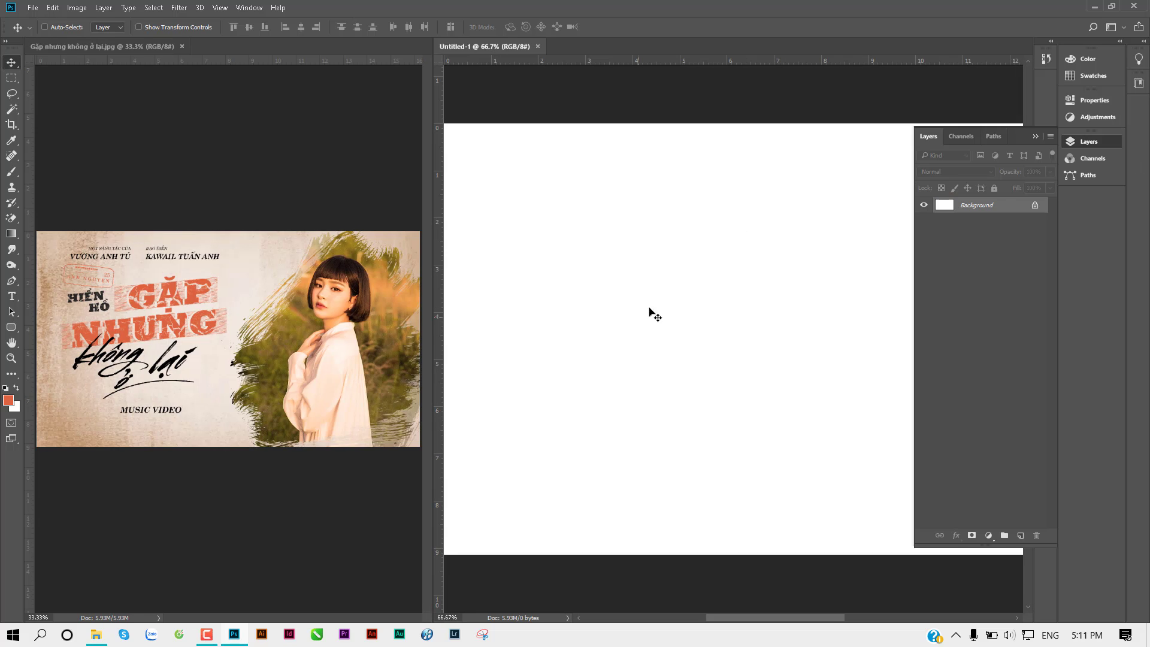
key("ctrl+minus")
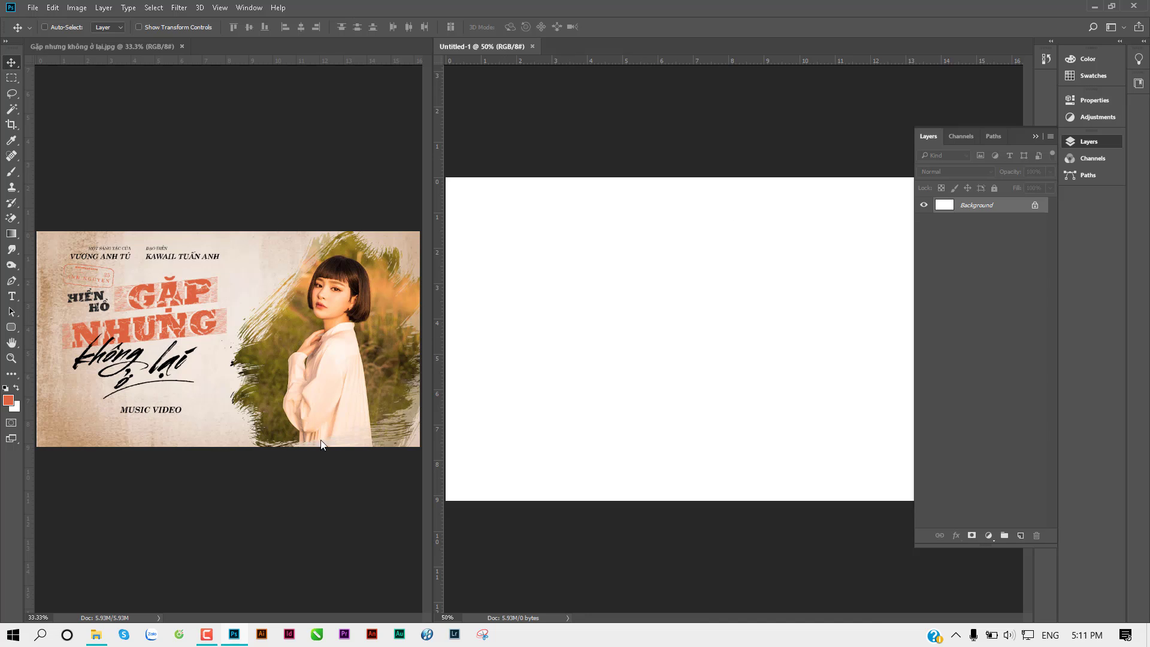
left_click(95, 636)
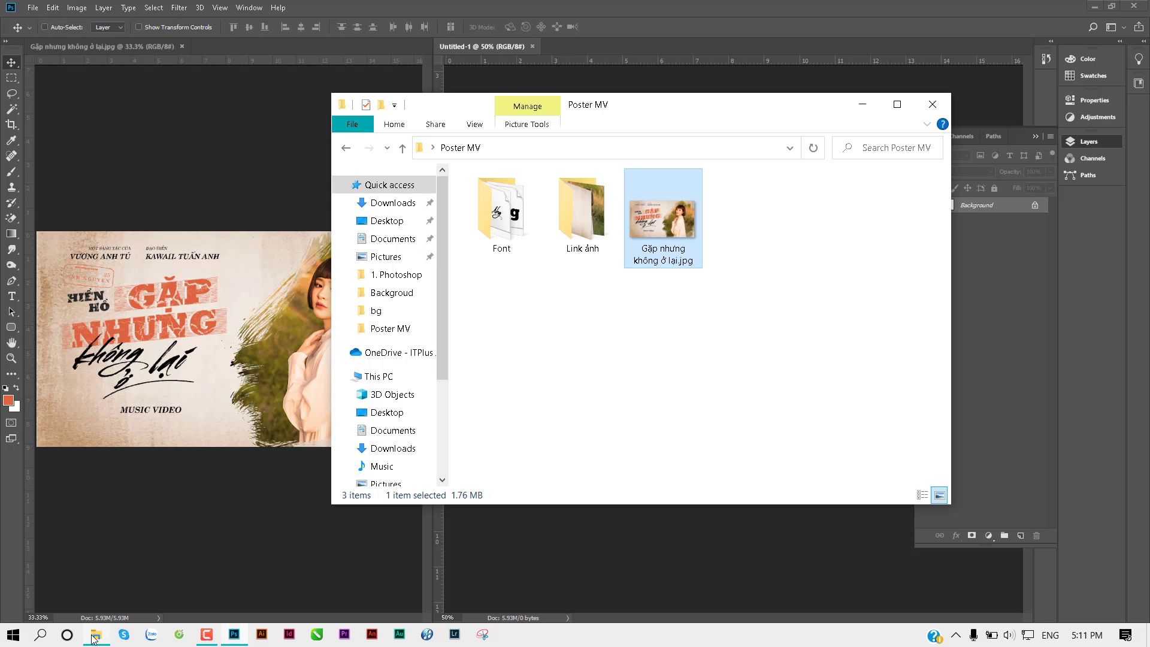
Open Gặp nhưng không ở lại.jpg from the Poster MV folder in Photos
double_click(681, 225)
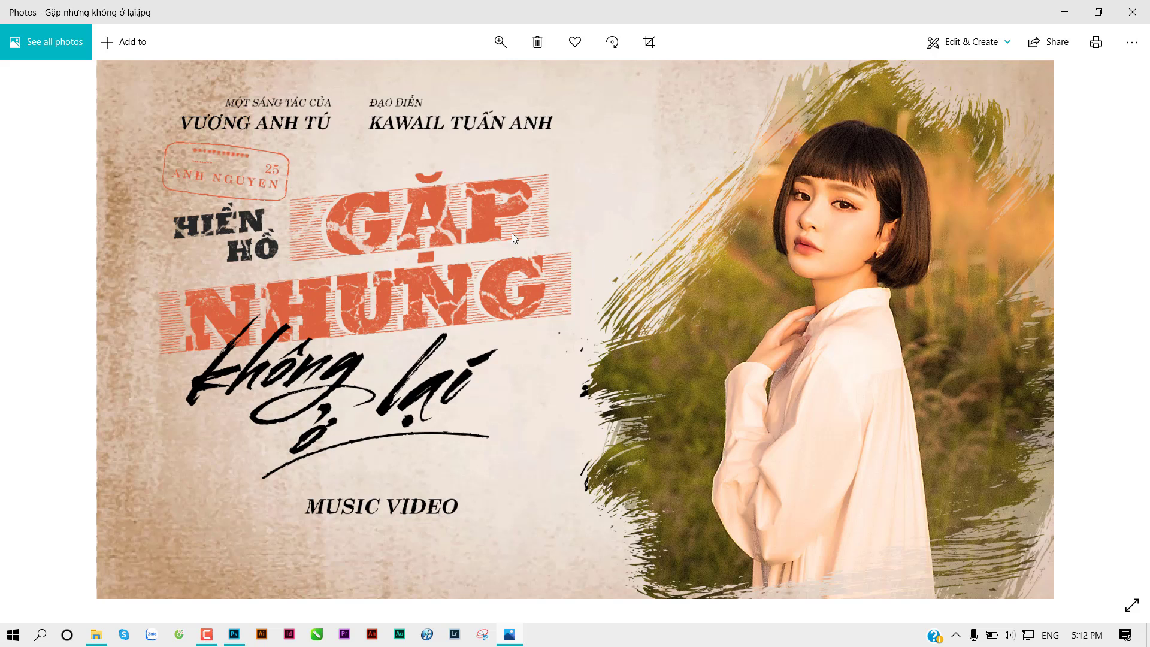
Zoom in on the poster's title letters and neck, zoom back out, and return to Explorer
scroll(336, 164, "up", 2)
scroll(336, 164, "up", 2)
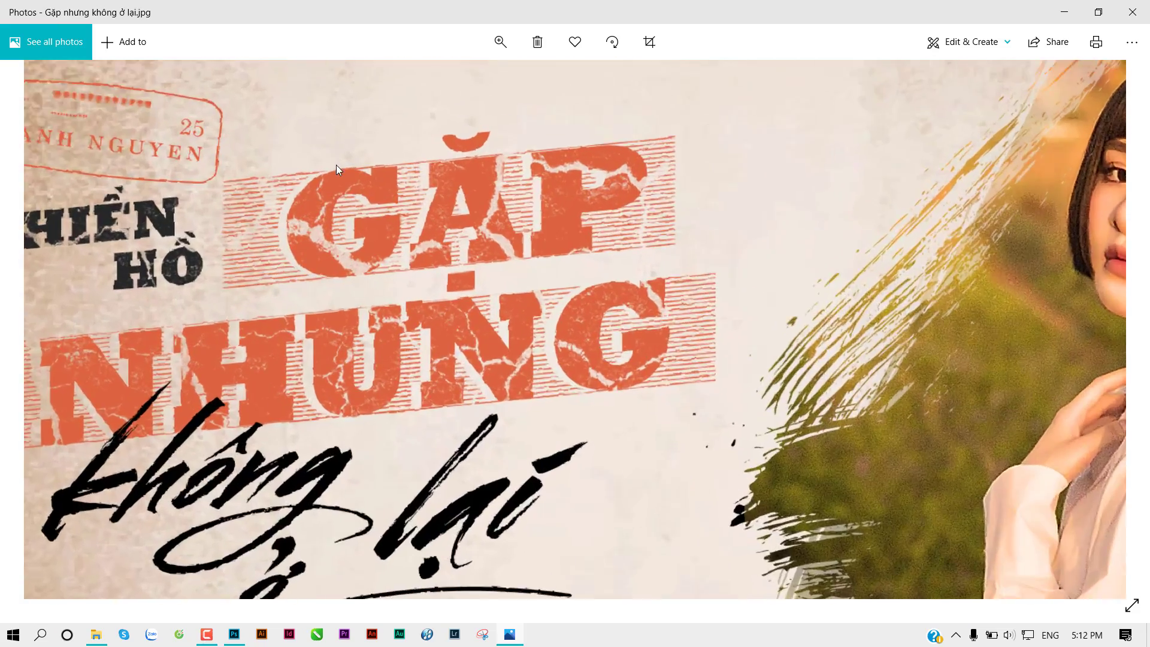
scroll(336, 166, "up", 2)
scroll(428, 197, "down", 2)
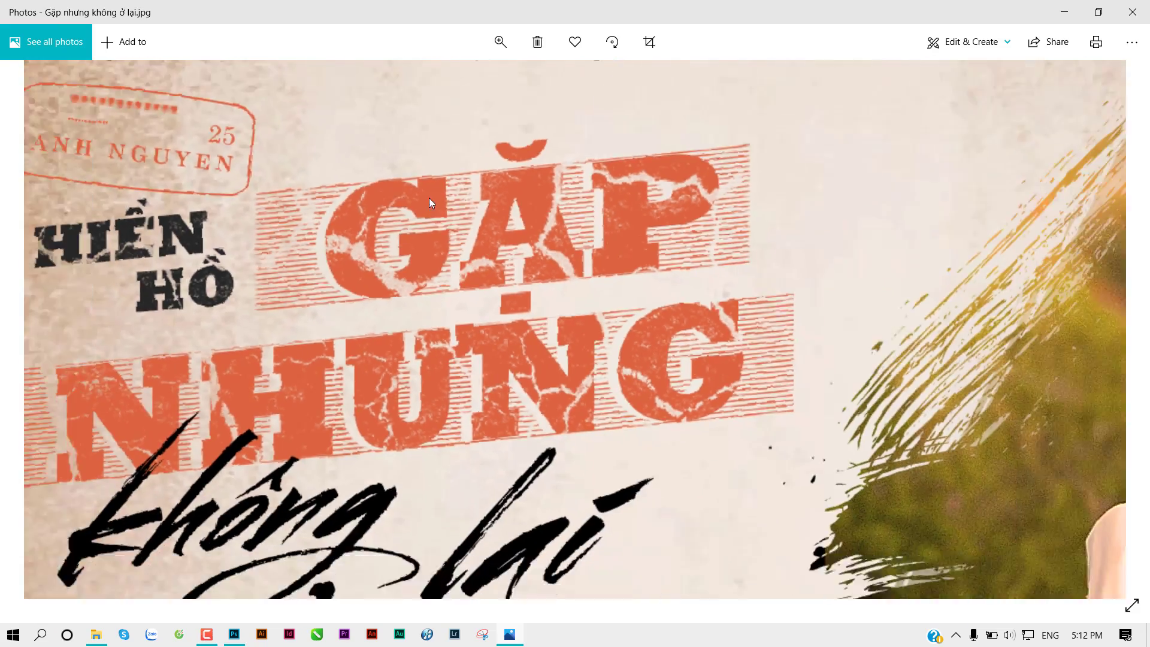
scroll(428, 198, "down", 2)
scroll(939, 308, "up", 2)
scroll(450, 203, "up", 2)
scroll(590, 225, "up", 2)
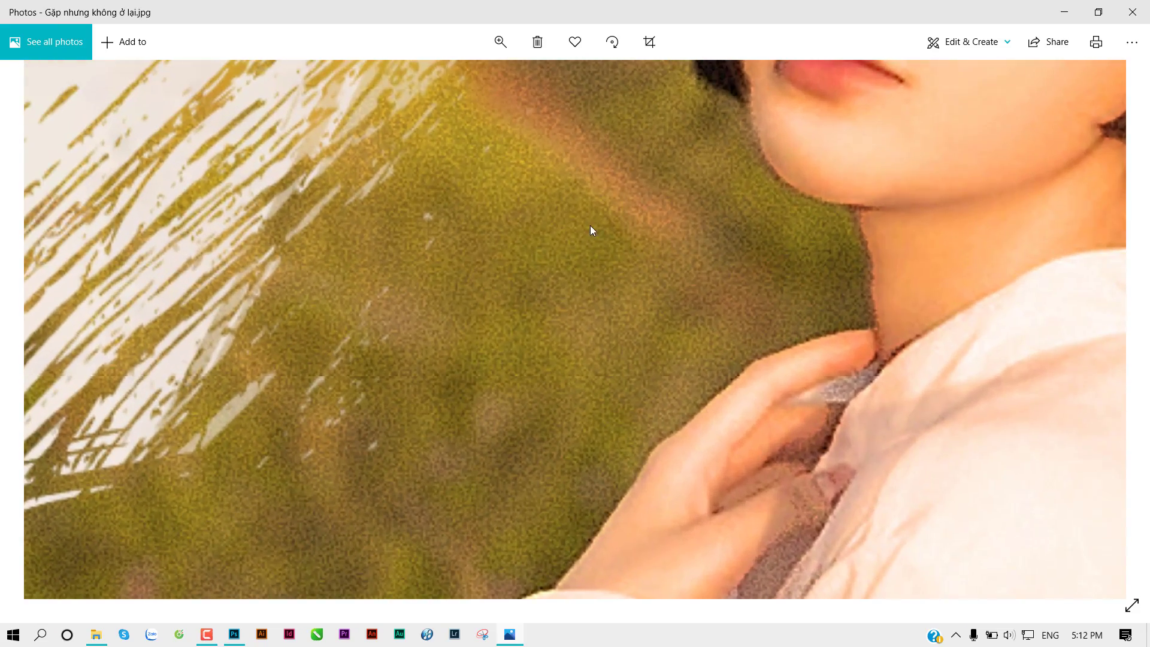
scroll(567, 224, "up", 2)
scroll(567, 224, "up", 2)
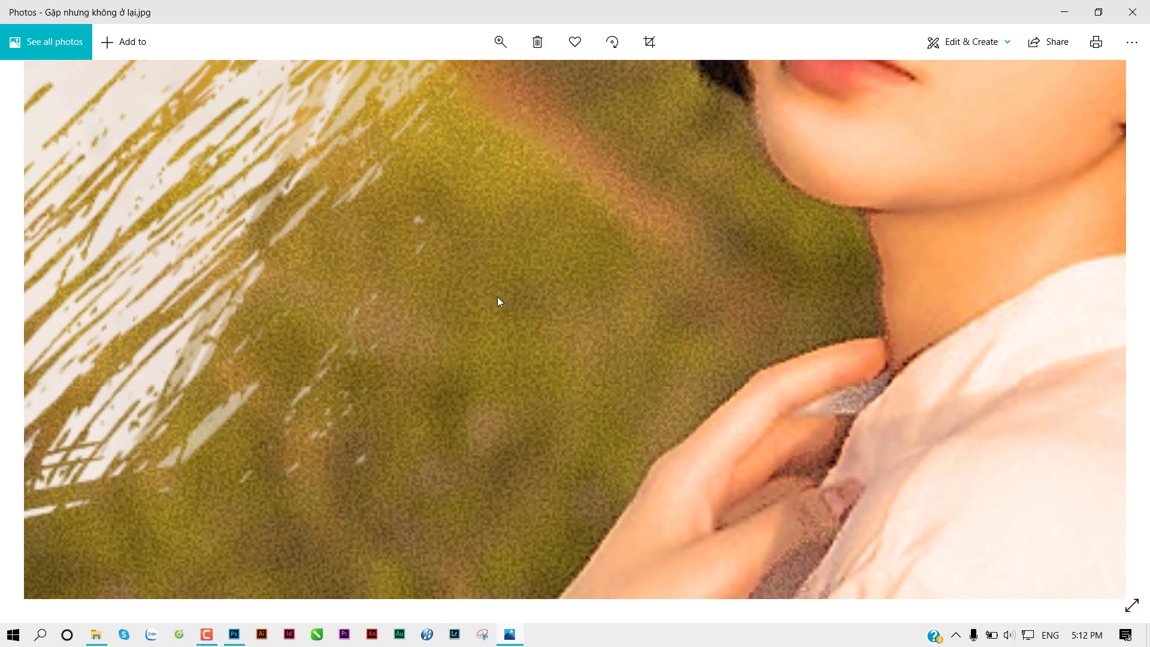
scroll(571, 266, "down", 3)
scroll(569, 272, "down", 3)
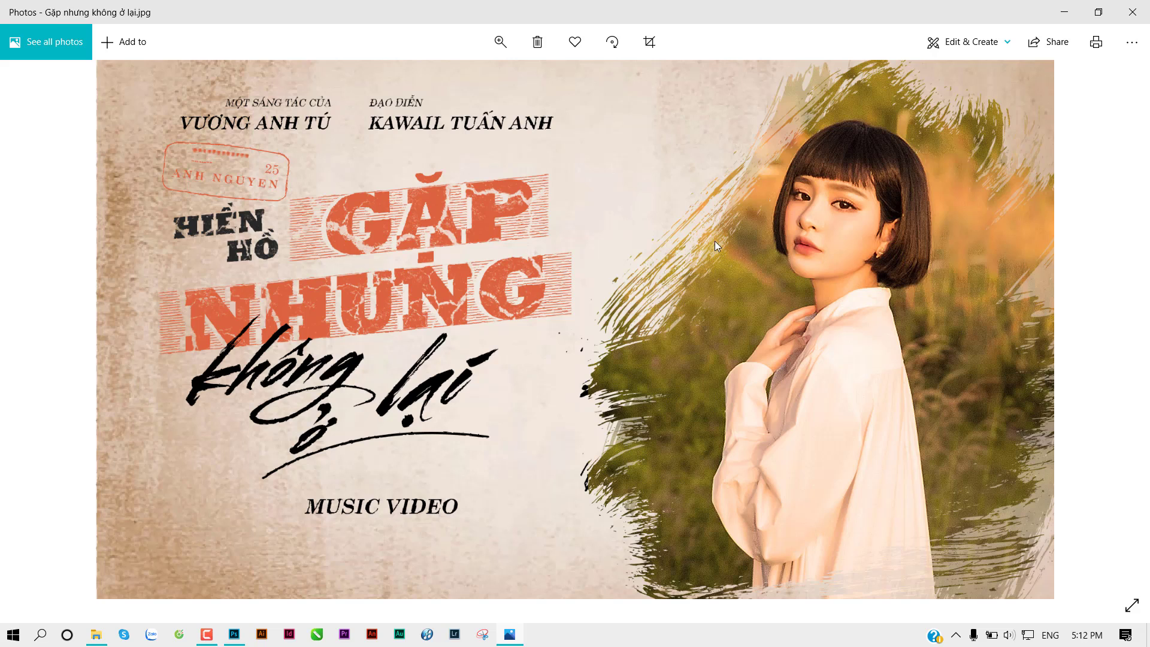
key("alt+Tab")
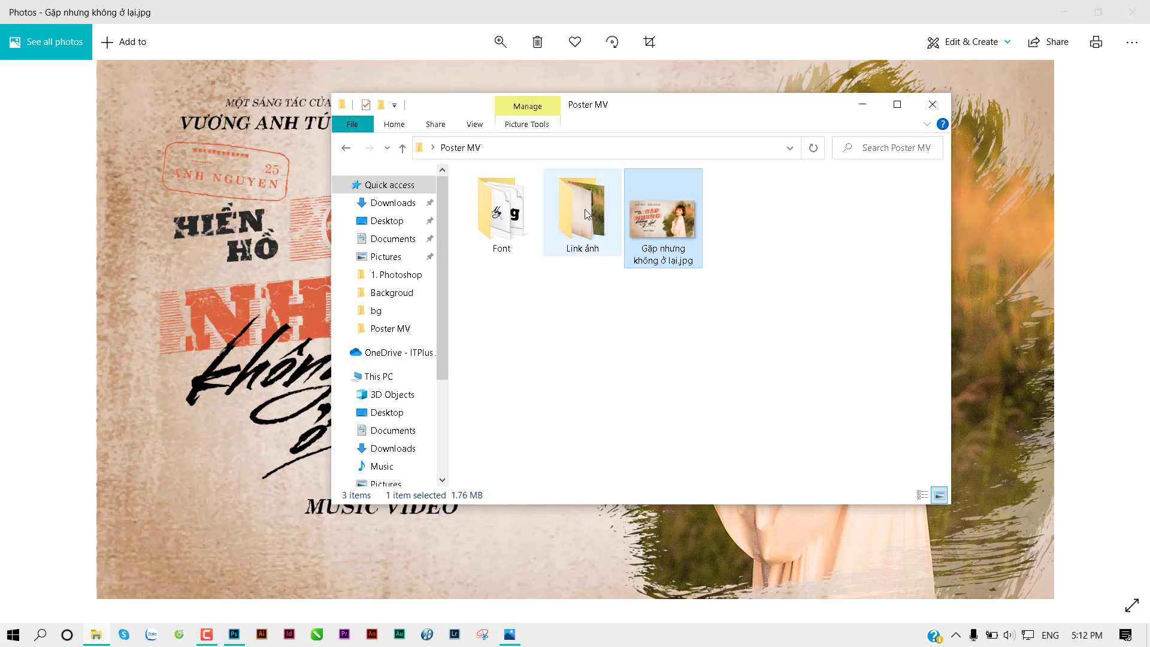
Close the photo viewer and open the Link ảnh folder
key("alt+Tab")
key("alt+F4")
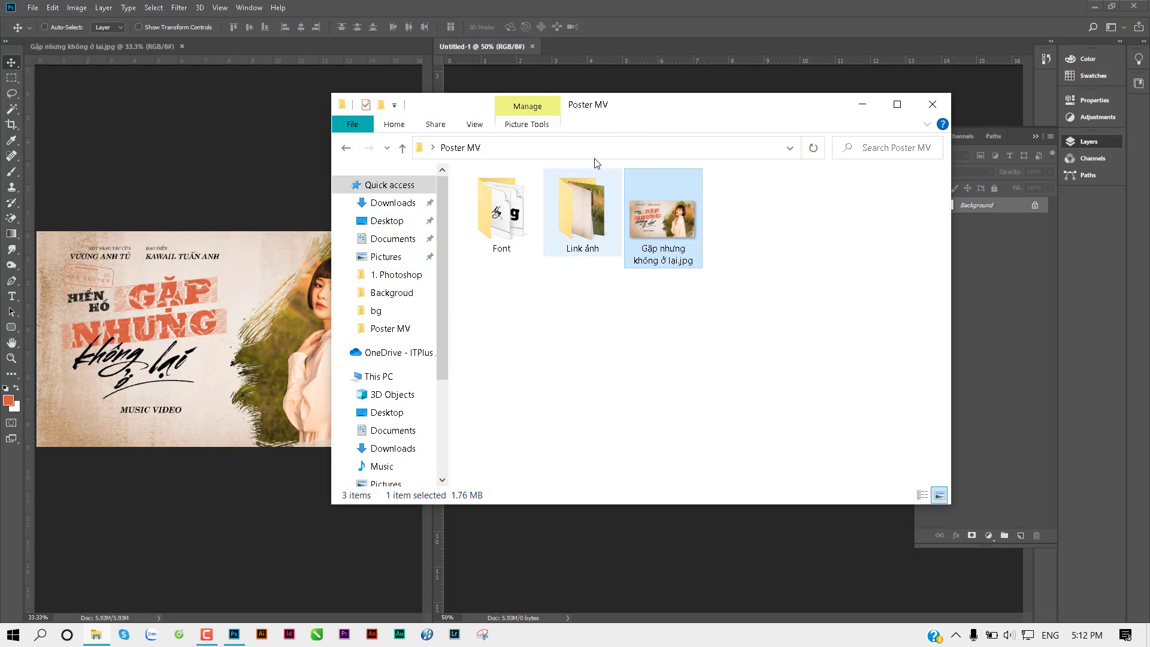
left_click_drag(638, 111, 387, 196)
left_click(328, 315)
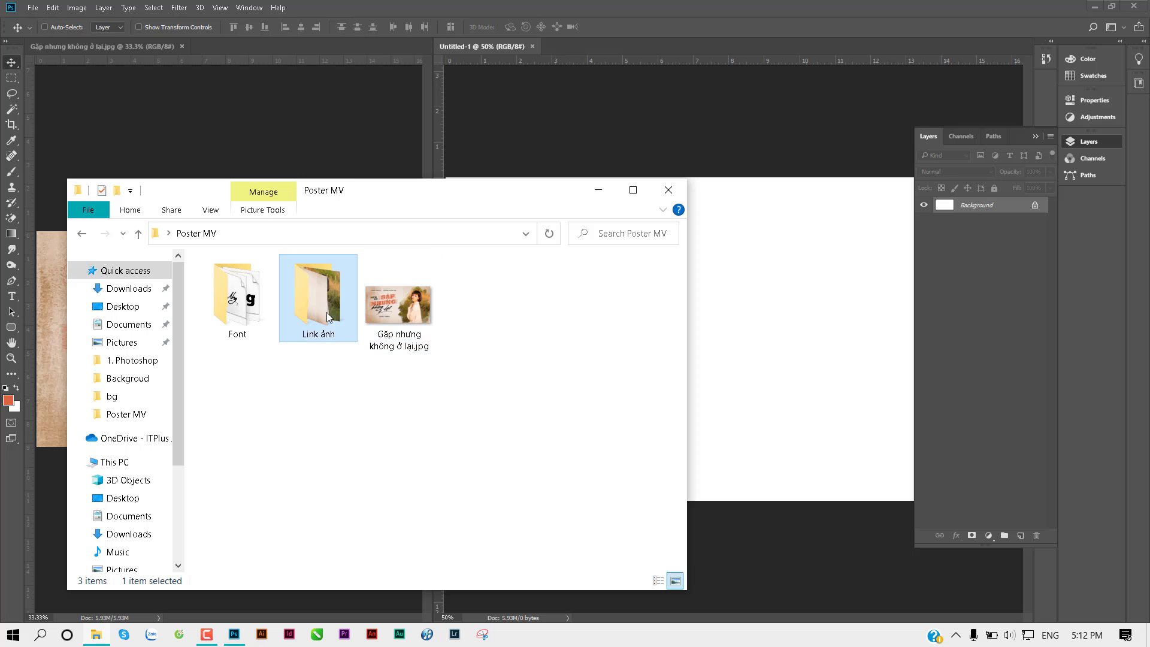
double_click(322, 302)
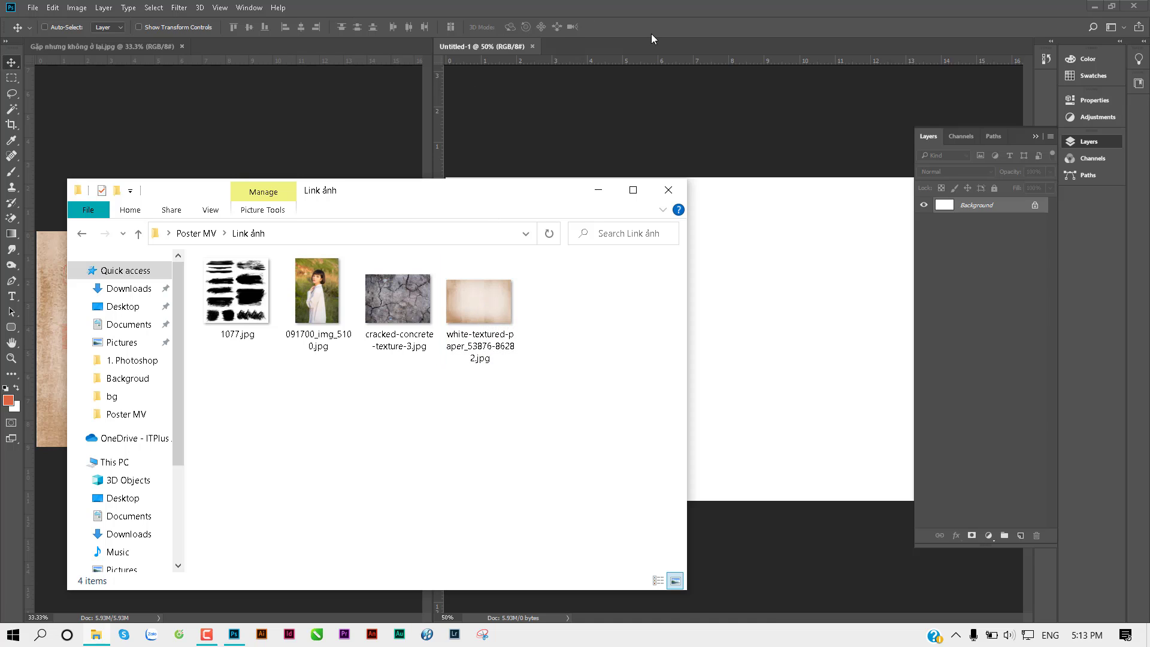
Drag white-textured-paper.jpg into Photoshop to open it as a document
left_click(479, 308)
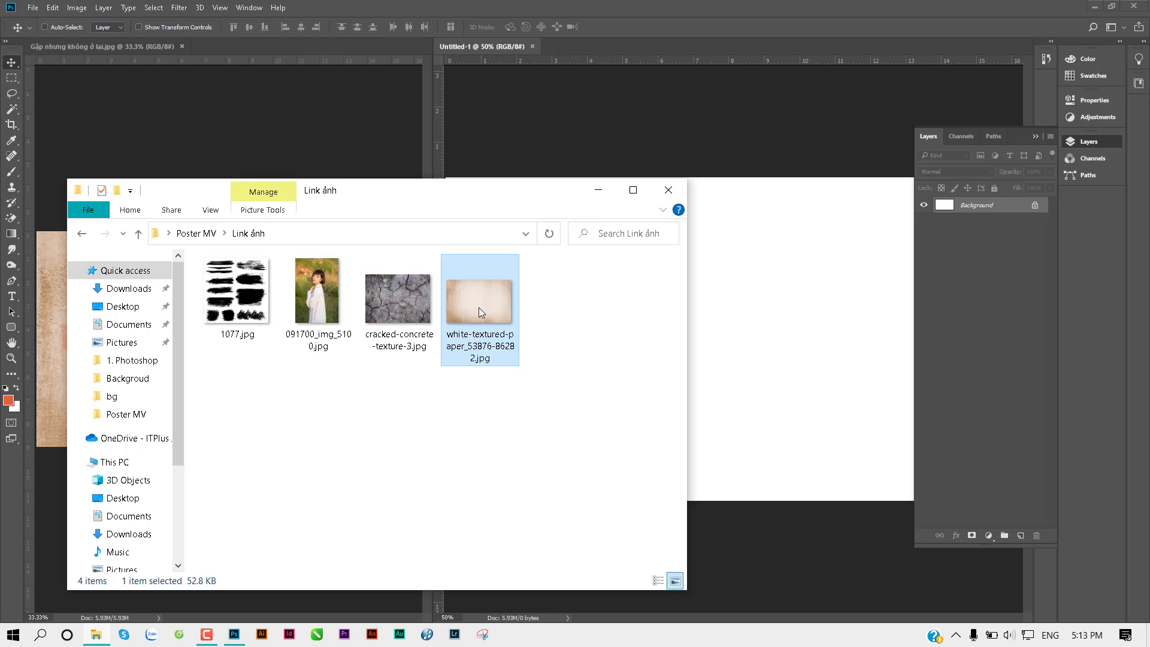
left_click_drag(479, 307, 615, 107)
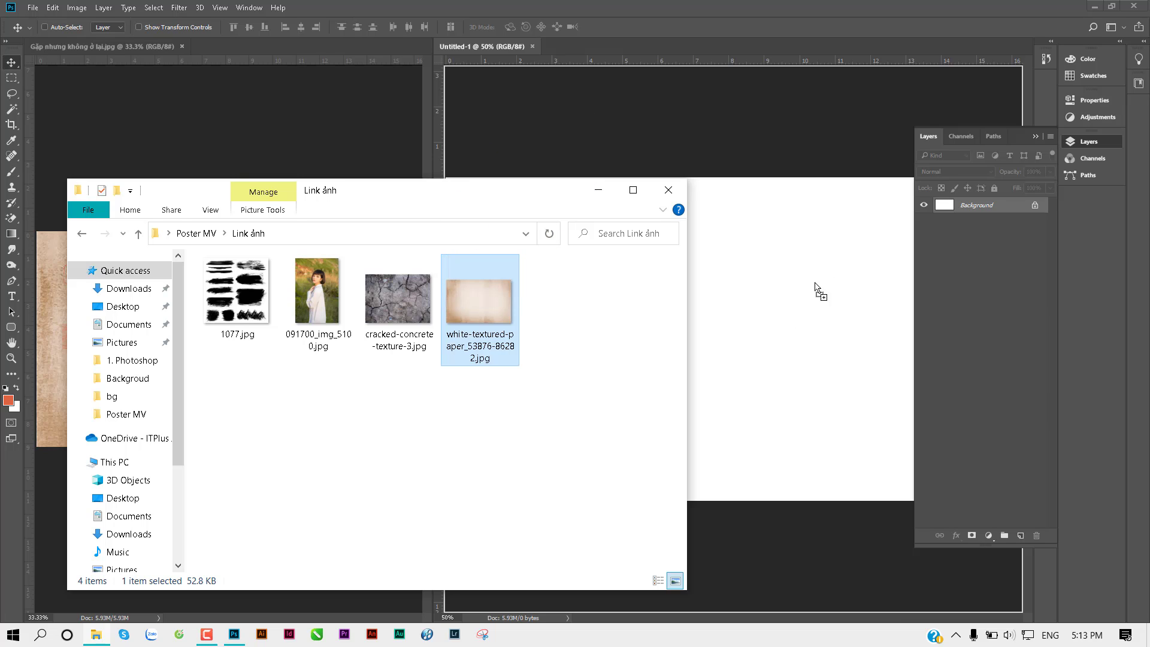
mouse_move(814, 283)
left_mouse_down()
mouse_move(838, 328)
mouse_move(745, 234)
left_mouse_up()
mouse_move(724, 118)
left_mouse_down()
mouse_move(749, 34)
mouse_move(713, 18)
mouse_move(799, 20)
left_mouse_up()
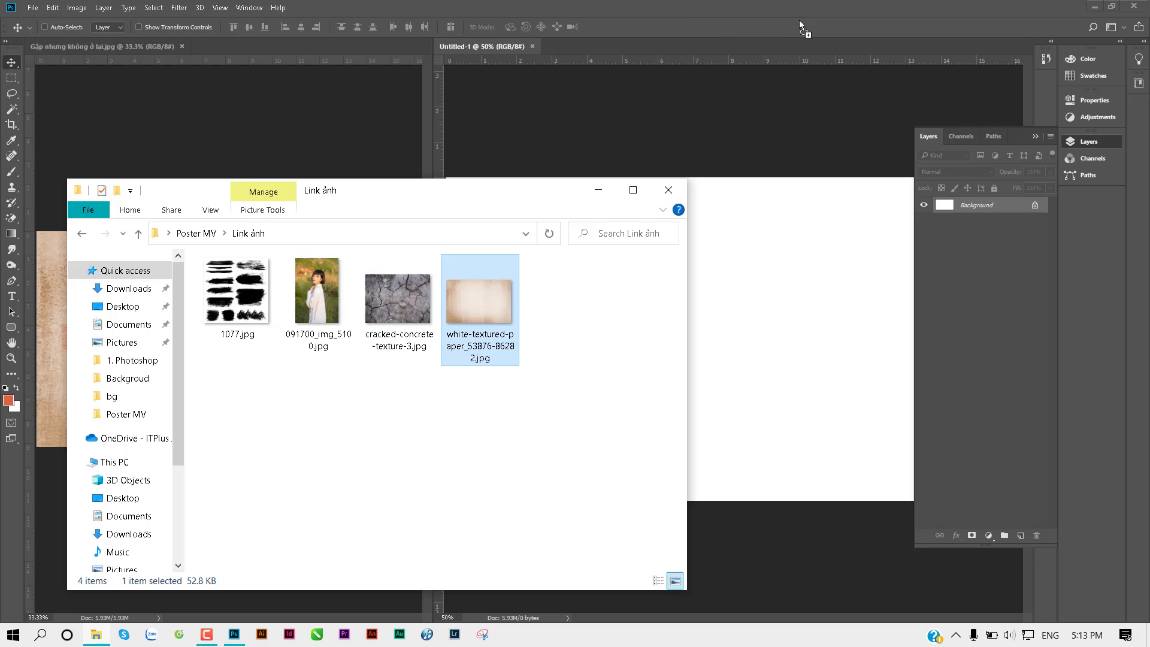
left_click_drag(680, 29, 763, 42)
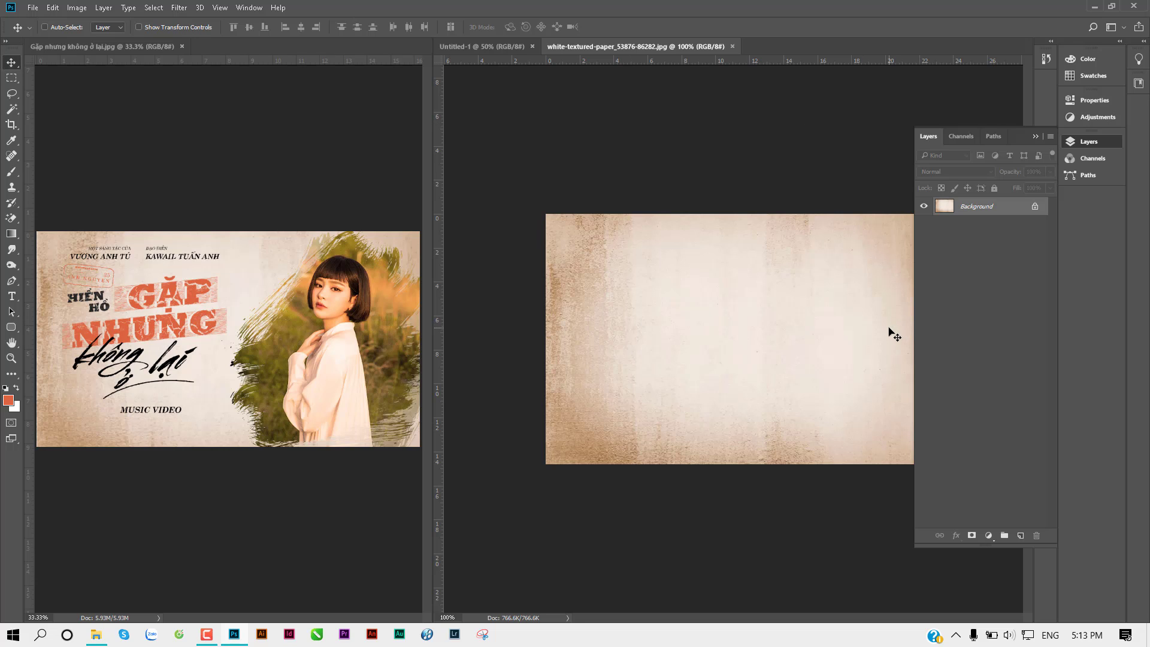
Copy the paper texture, close its document, and paste it into Untitled-1
key("ctrl+a")
key("ctrl+w")
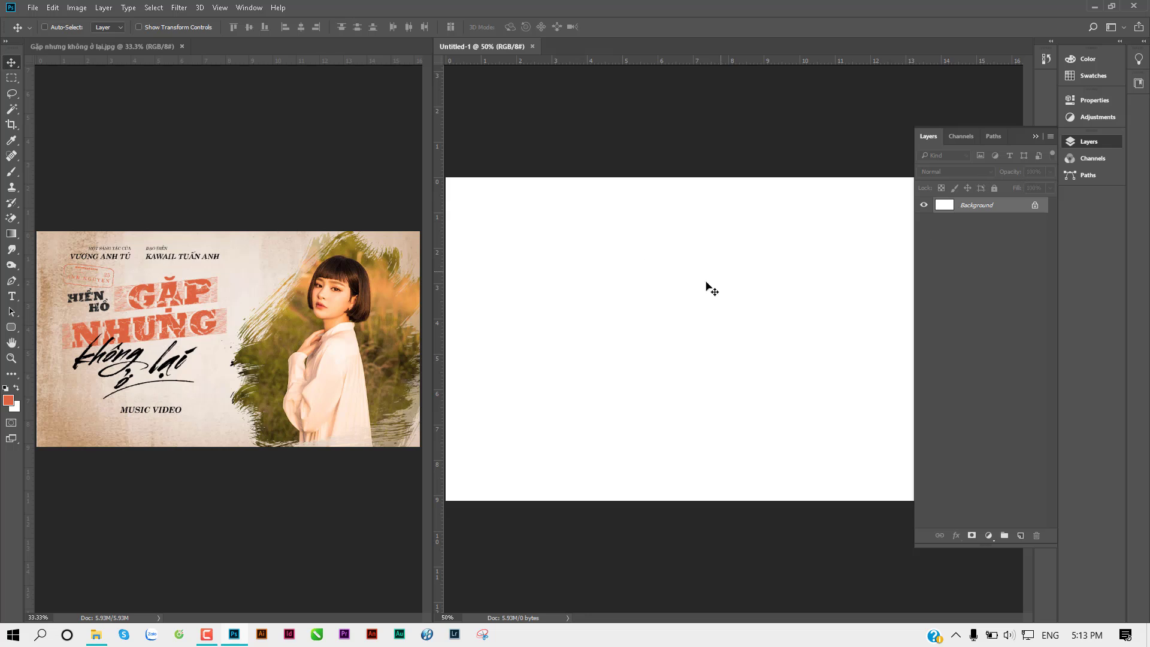
key("ctrl+v")
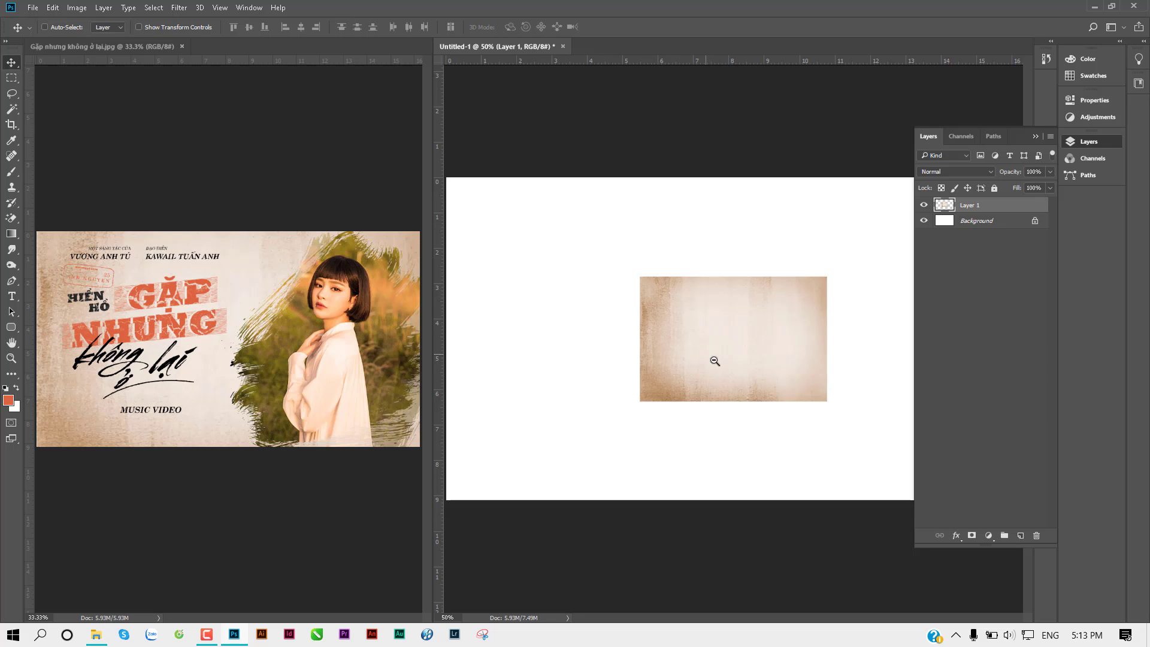
left_click(714, 361, "alt")
Scale and position the paper texture to fill the Untitled-1 canvas
key("ctrl+t")
left_click_drag(711, 345, 555, 263)
left_click(1033, 145)
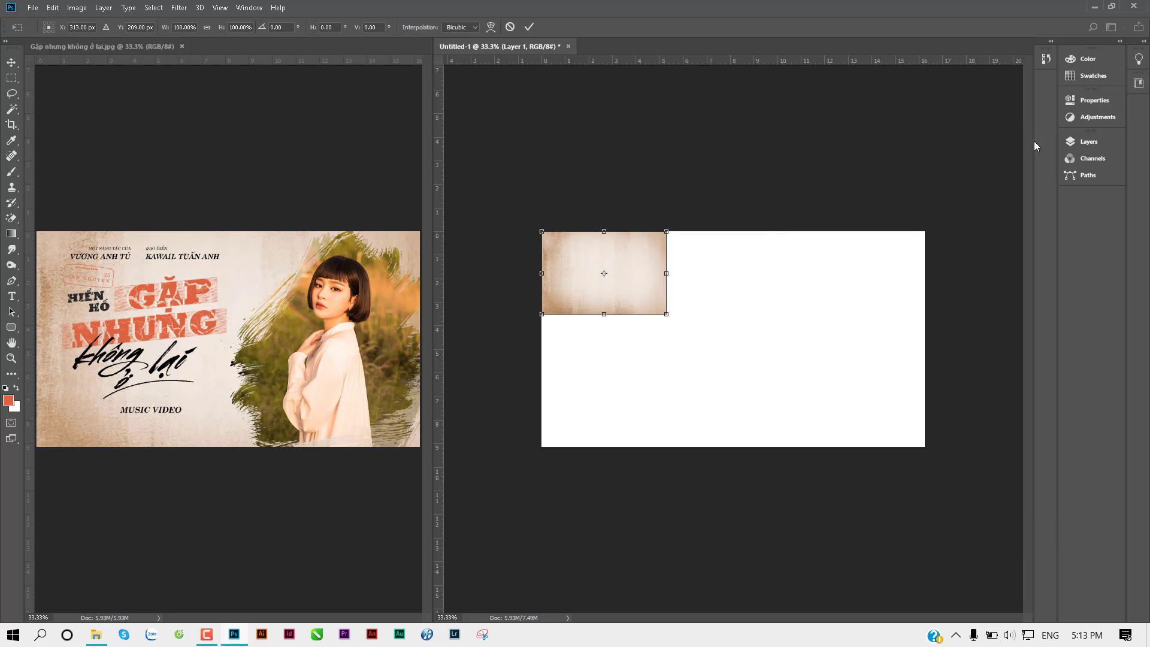
left_click_drag(673, 326, 932, 500)
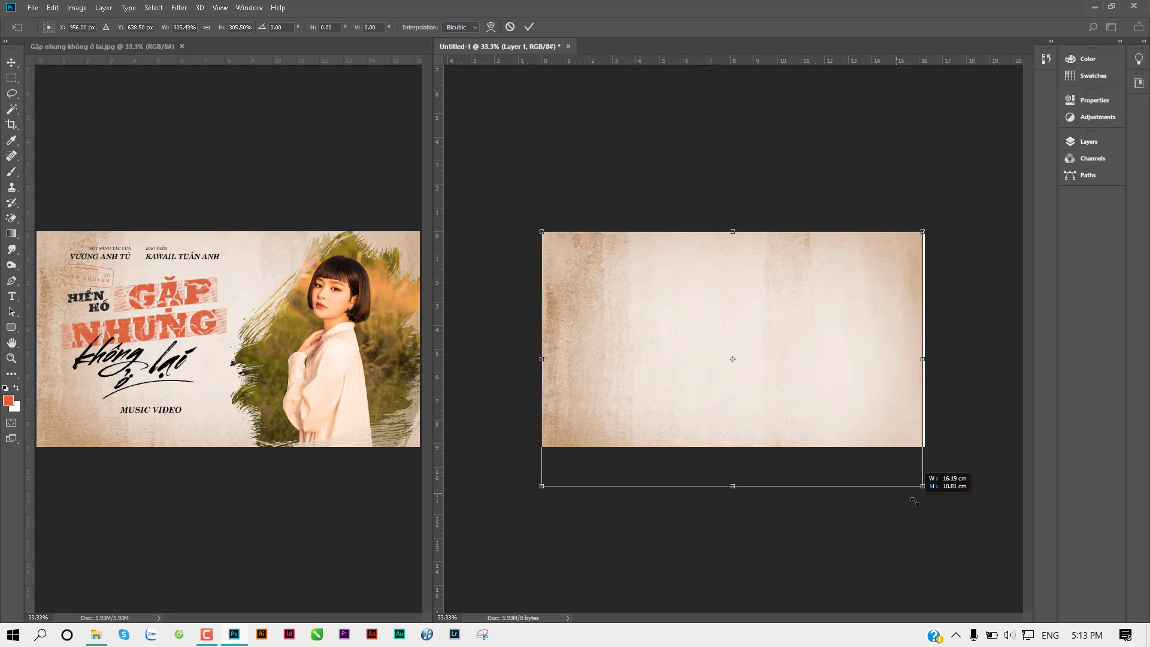
left_click_drag(887, 442, 887, 436)
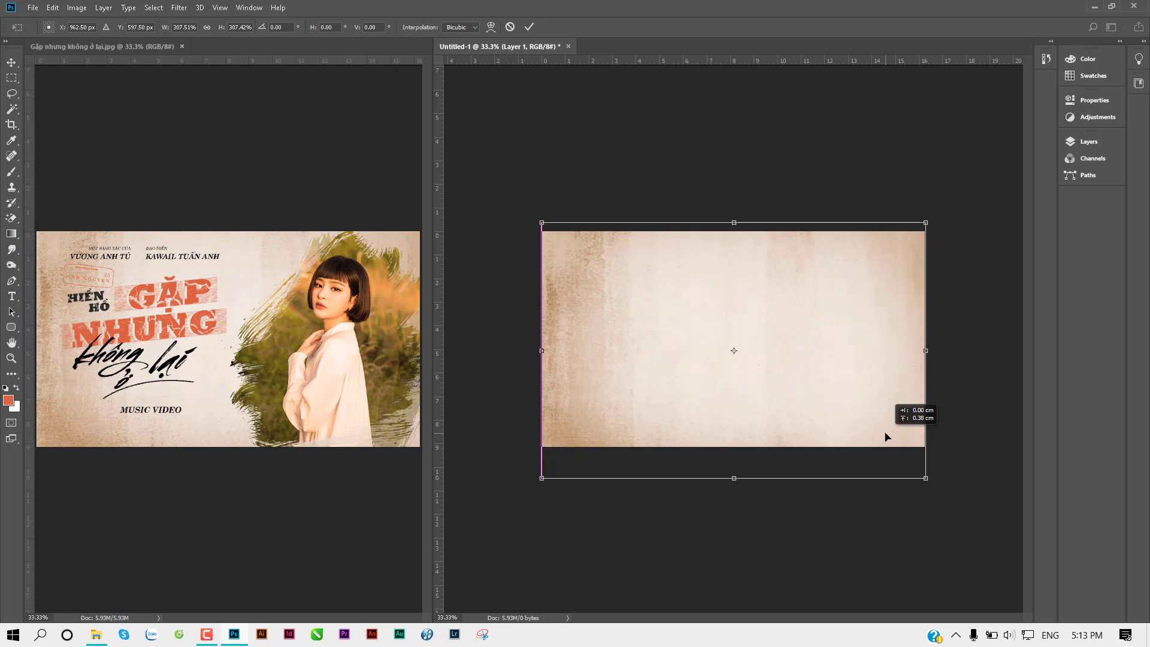
key("Return")
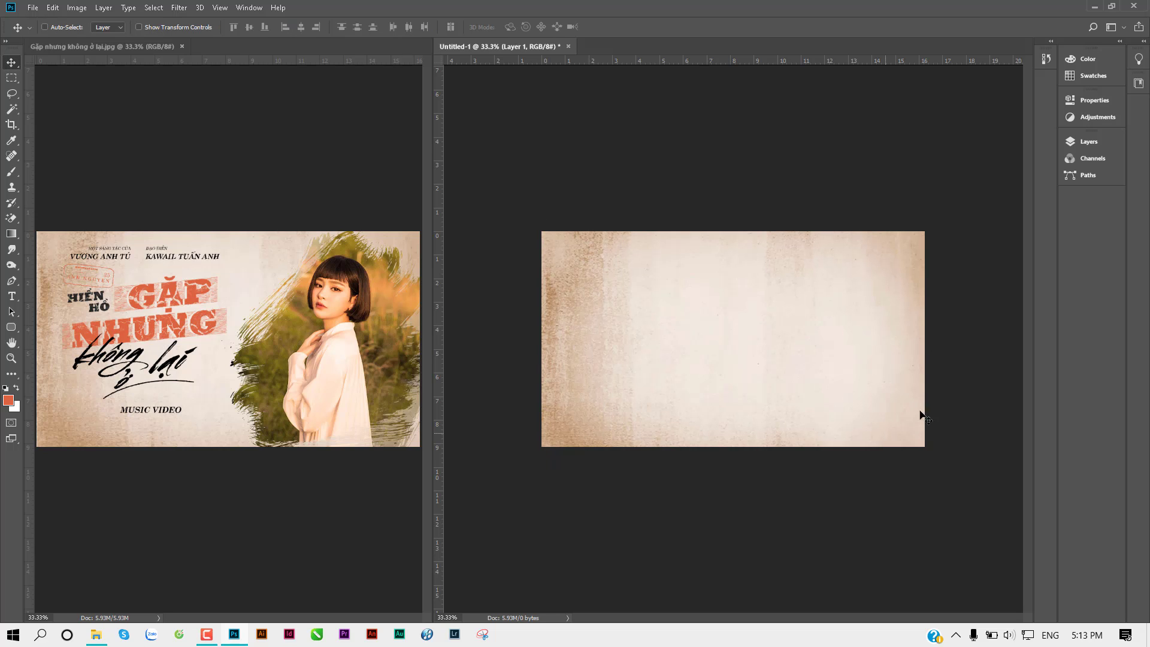
Zoom in on the poster canvas and portrait, then switch to the Link ảnh folder
left_click(861, 377)
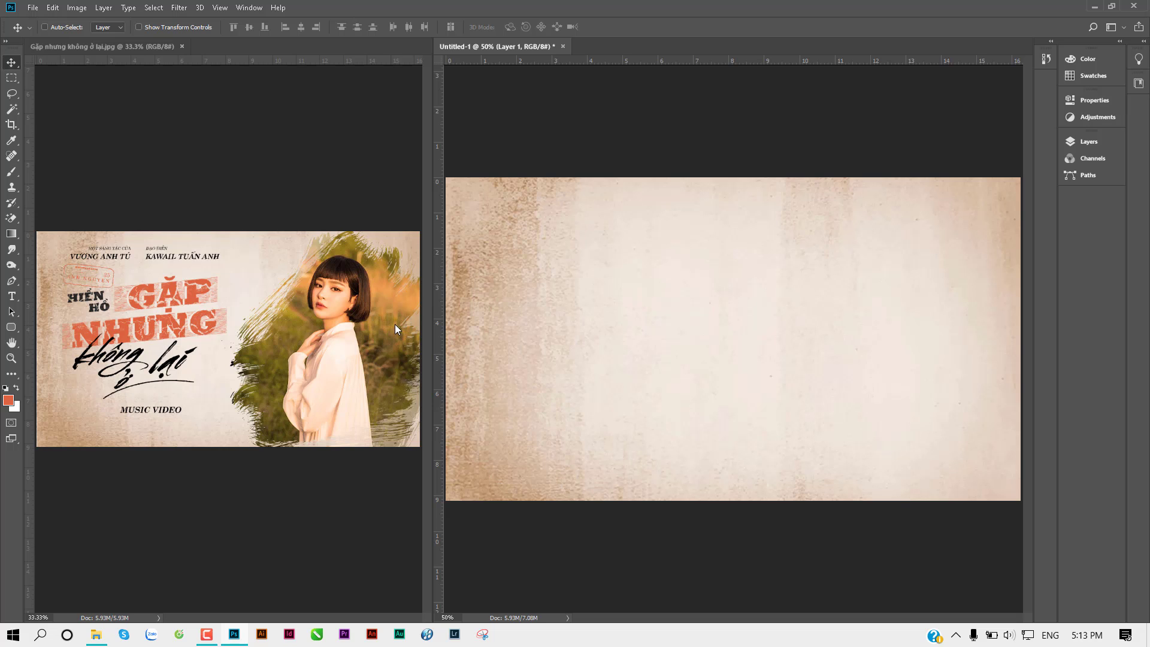
left_click(353, 344)
key("ctrl+a")
scroll(353, 344, "up", 1)
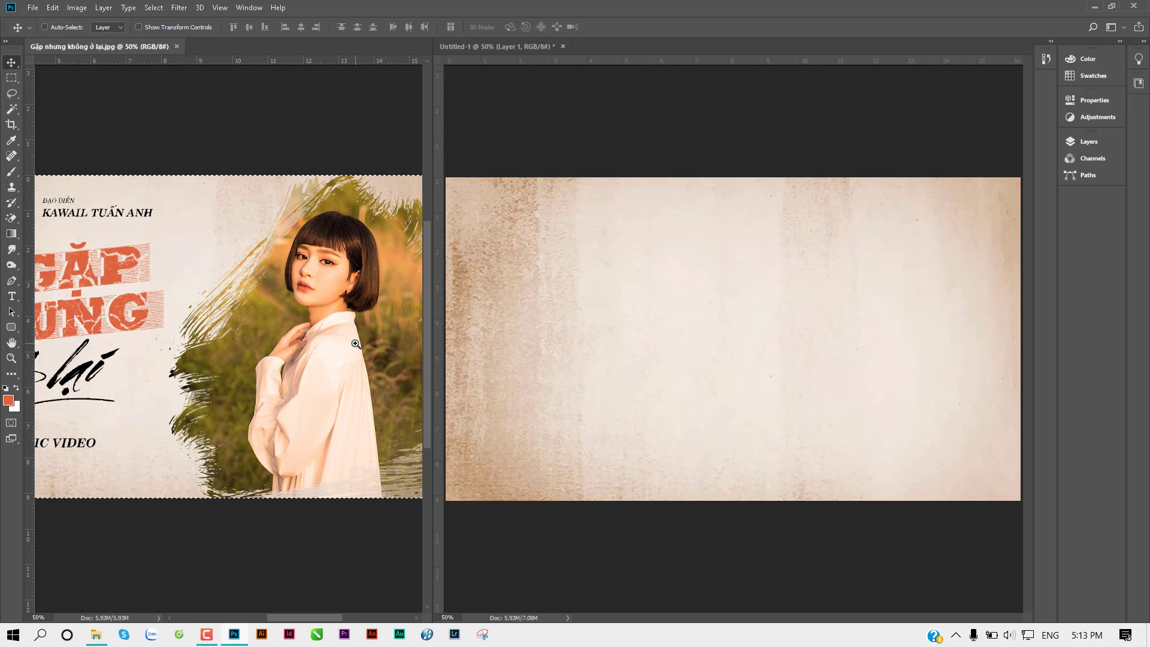
left_click_drag(354, 339, 304, 328)
scroll(304, 328, "up", 1)
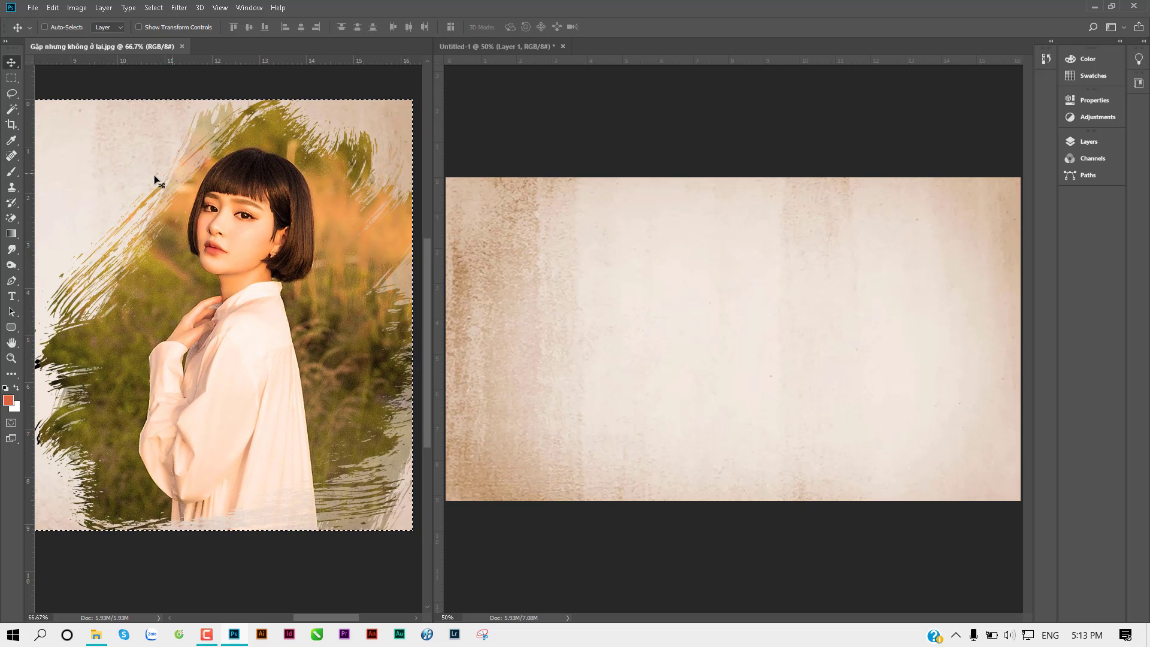
key("alt+Tab")
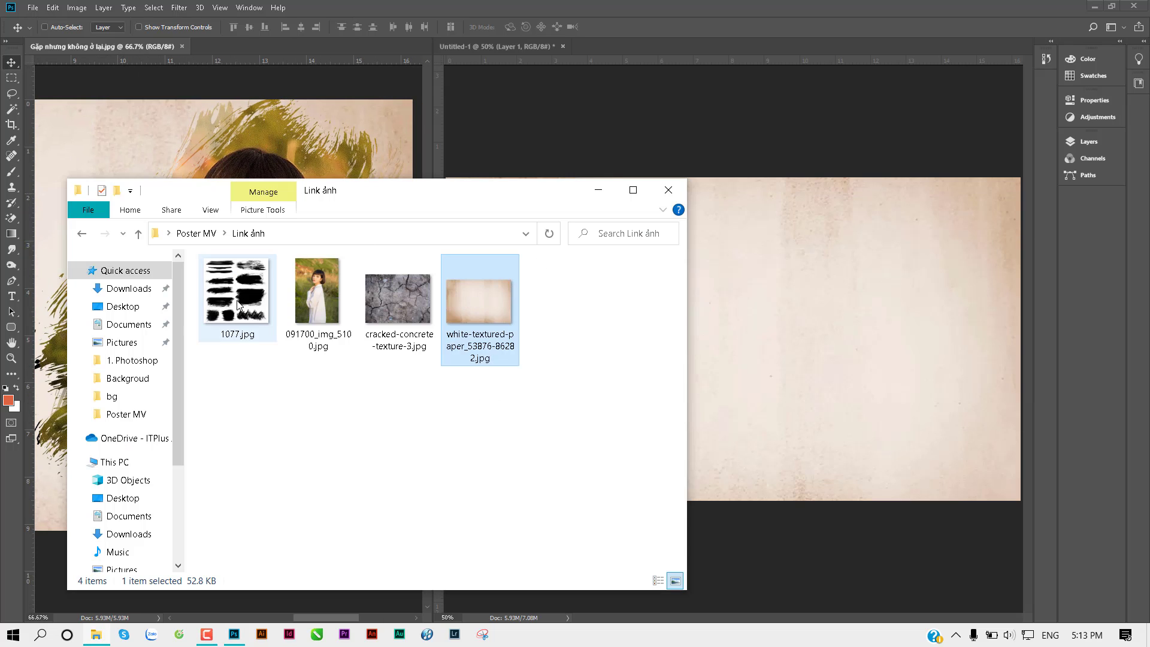
Open 1077.jpg in Photoshop and zoom in on its middle brush strokes
left_click_drag(238, 305, 671, 23)
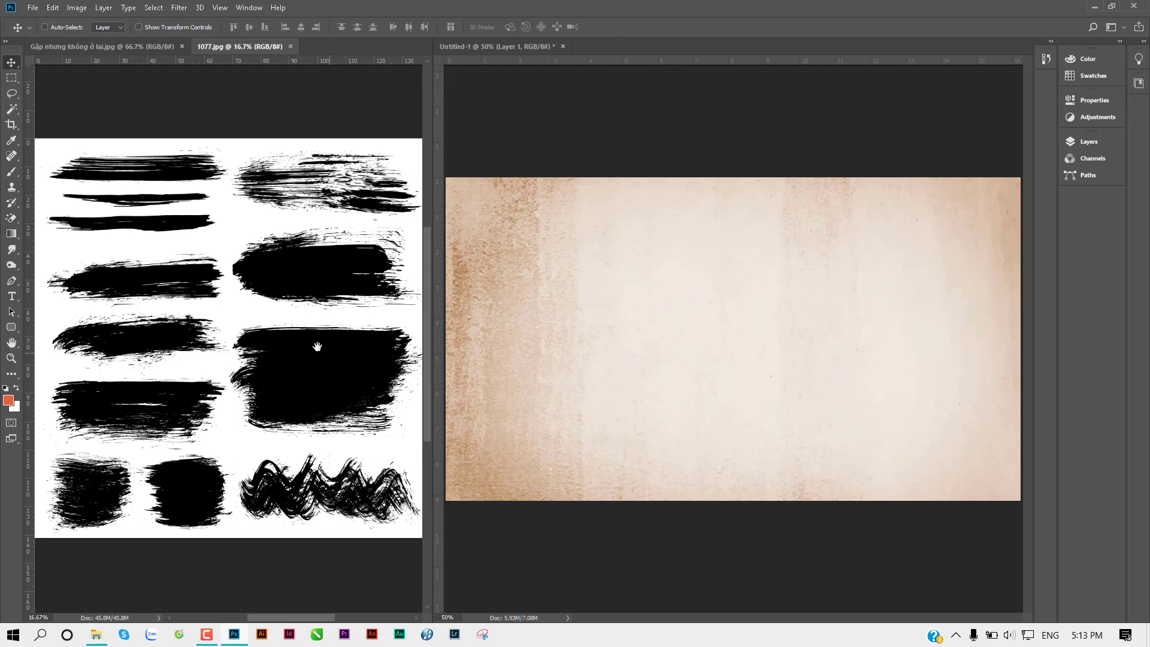
mouse_move(349, 317)
left_mouse_down()
mouse_move(367, 299)
mouse_move(314, 333)
mouse_move(298, 322)
left_mouse_up()
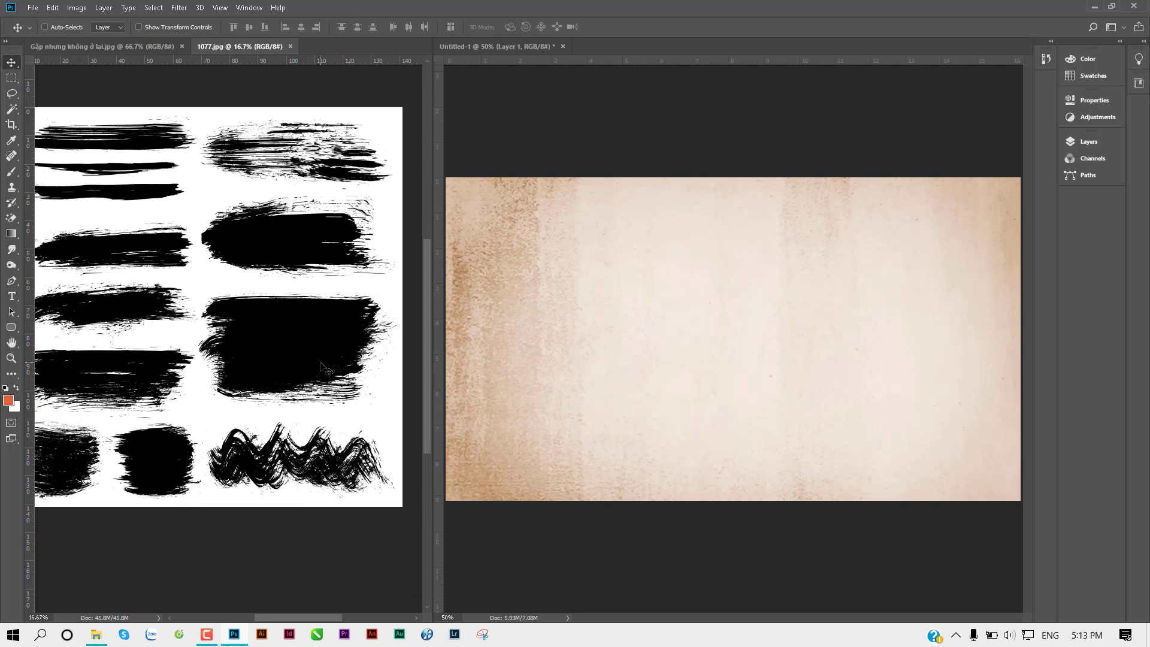
scroll(326, 359, "up", 1)
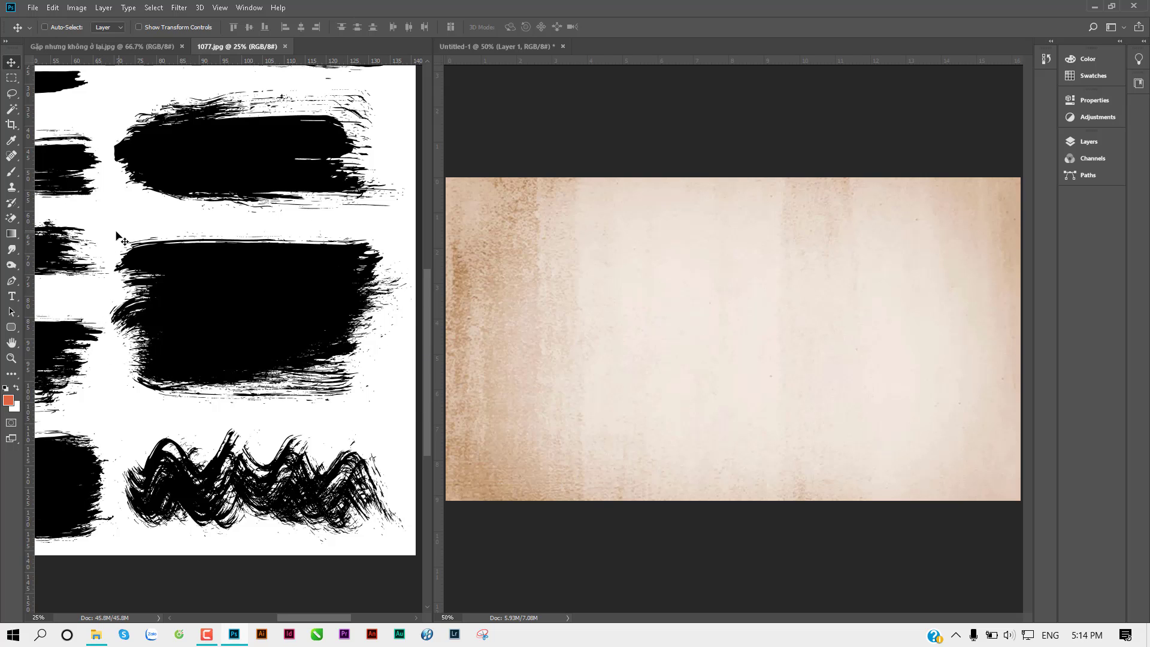
scroll(334, 325, "left", 5)
scroll(186, 313, "left", 3)
left_click(187, 312, "ctrl+alt")
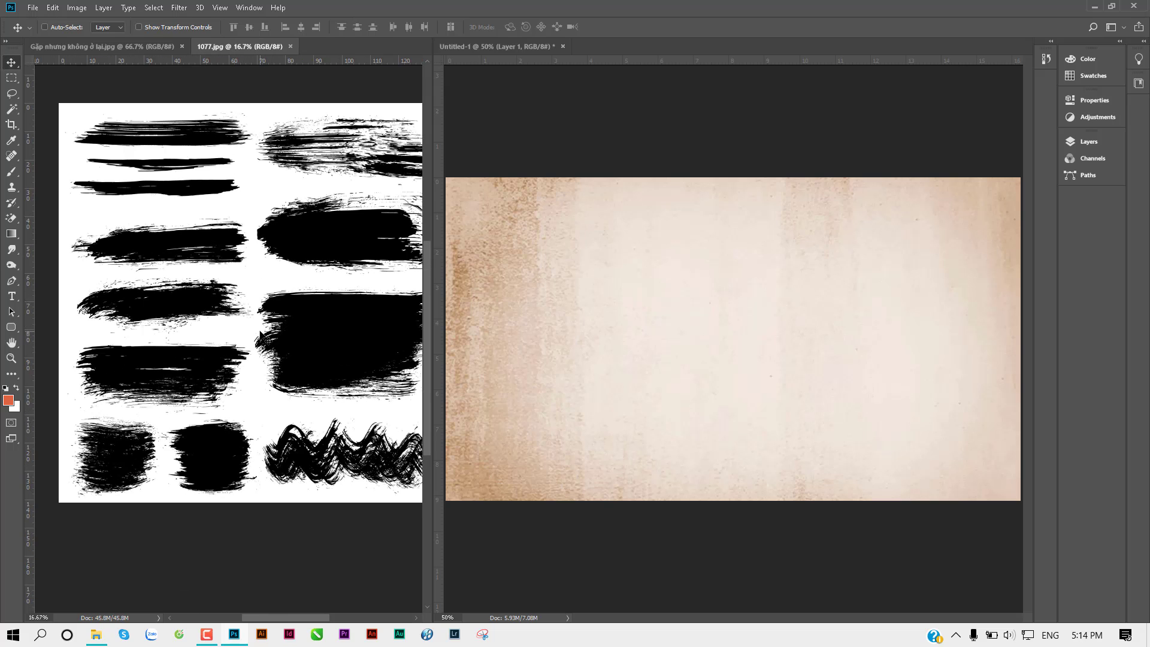
left_click_drag(287, 342, 240, 331)
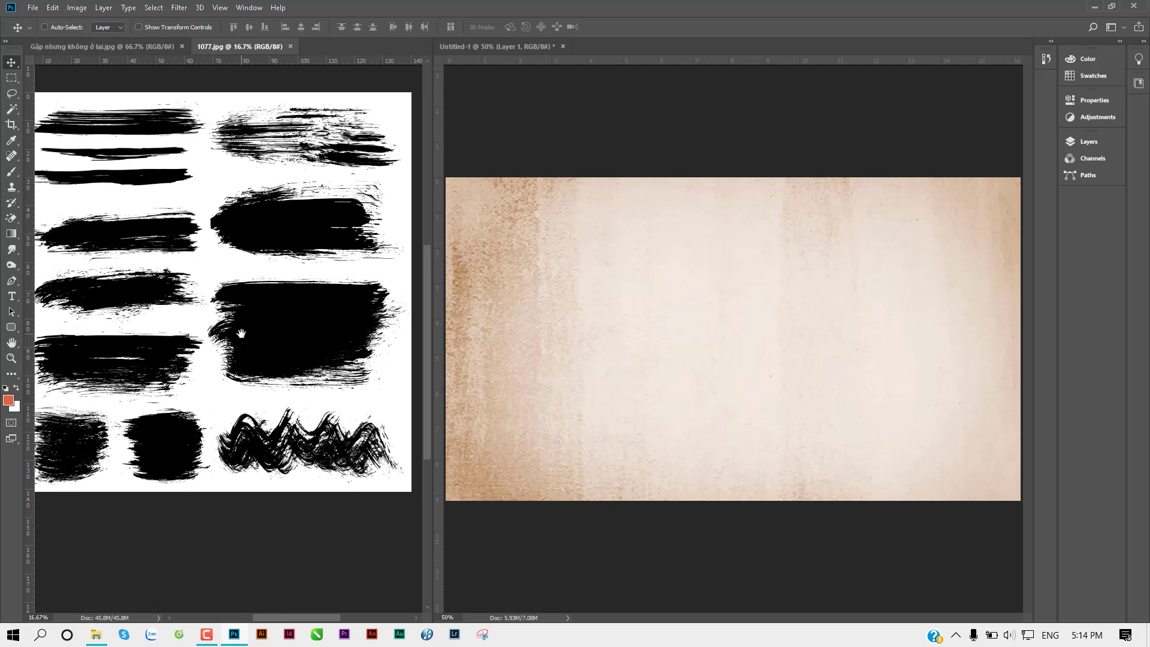
left_click(346, 326, "ctrl")
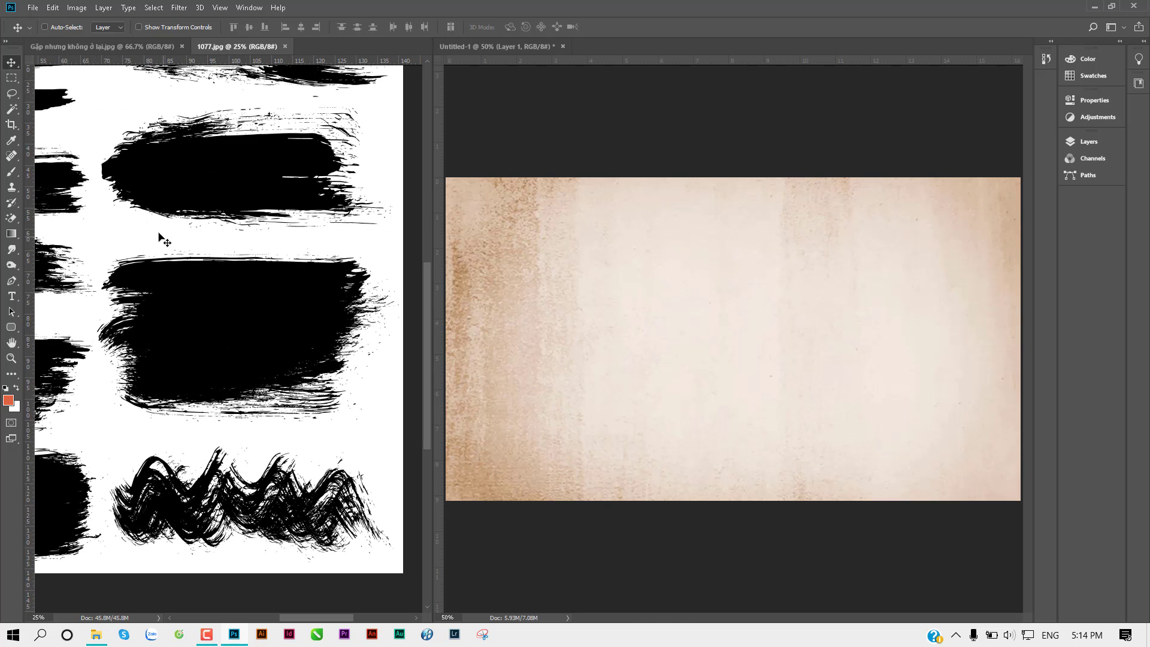
Zoom out on the portrait, then return to 1077.jpg and centre the large middle stroke
left_click(139, 46)
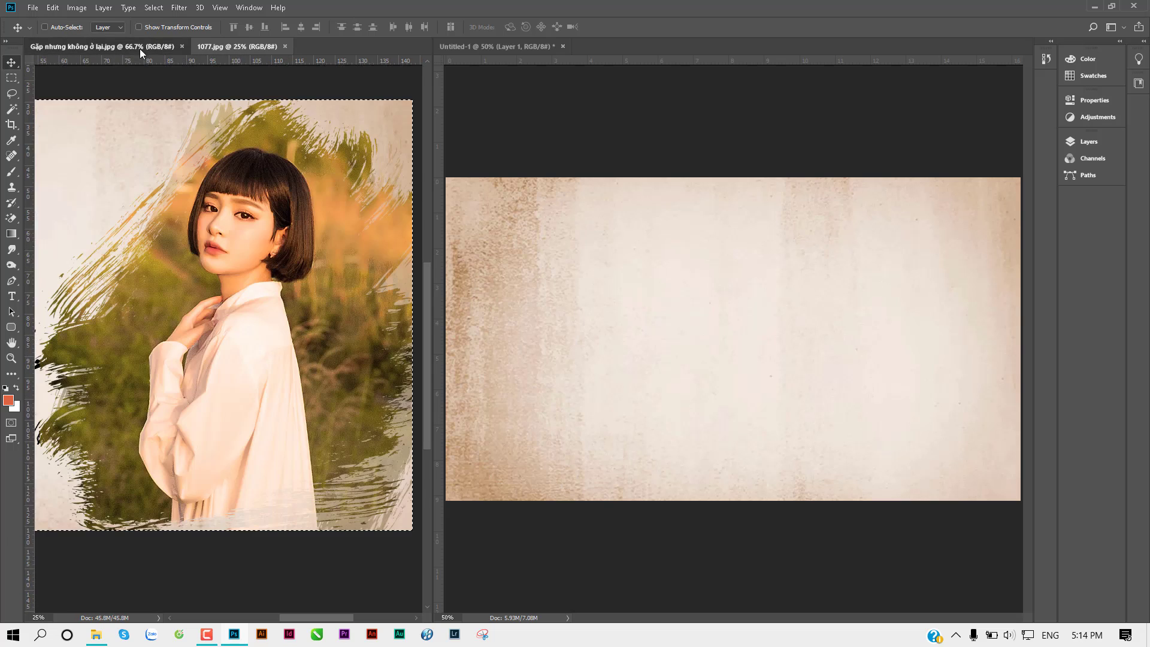
key("ctrl+a")
key("ctrl+minus")
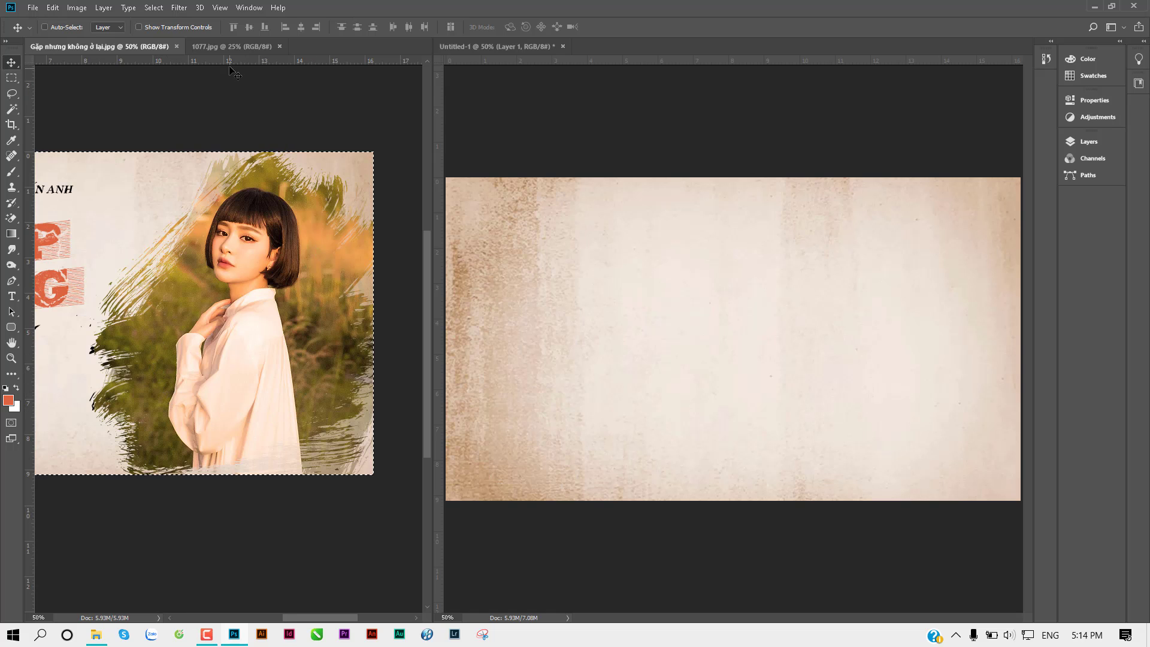
left_click(226, 47)
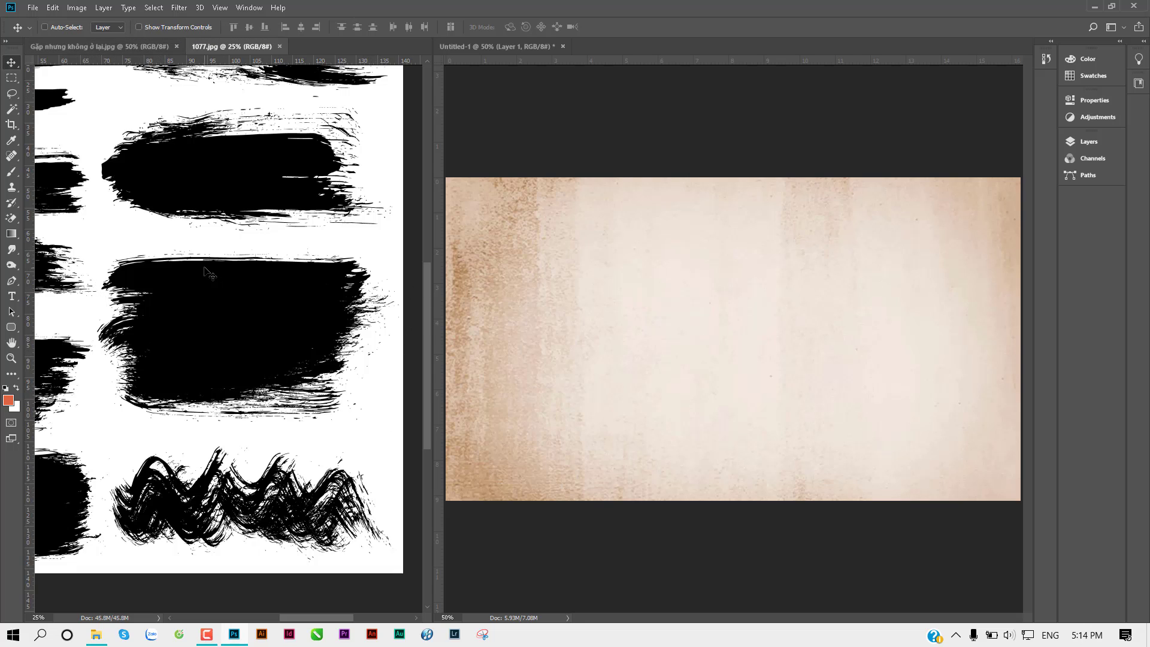
left_click_drag(211, 273, 253, 231)
left_click_drag(206, 265, 174, 281)
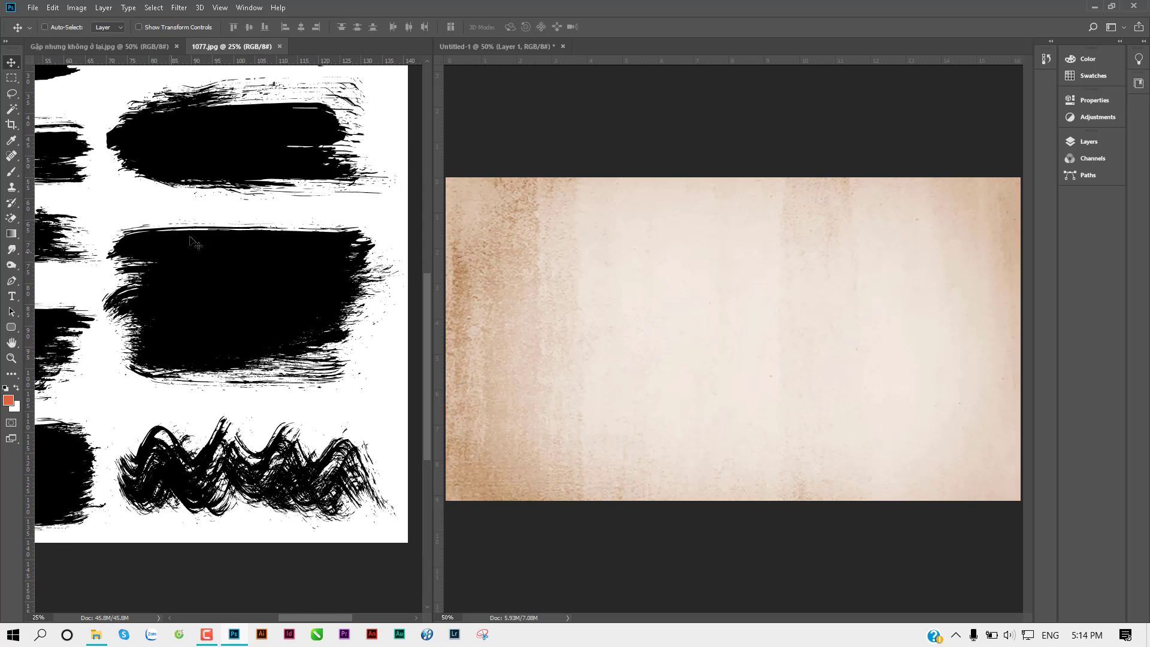
Lasso the large middle stroke onto its own layer, hide Background, and shift it left
key("l")
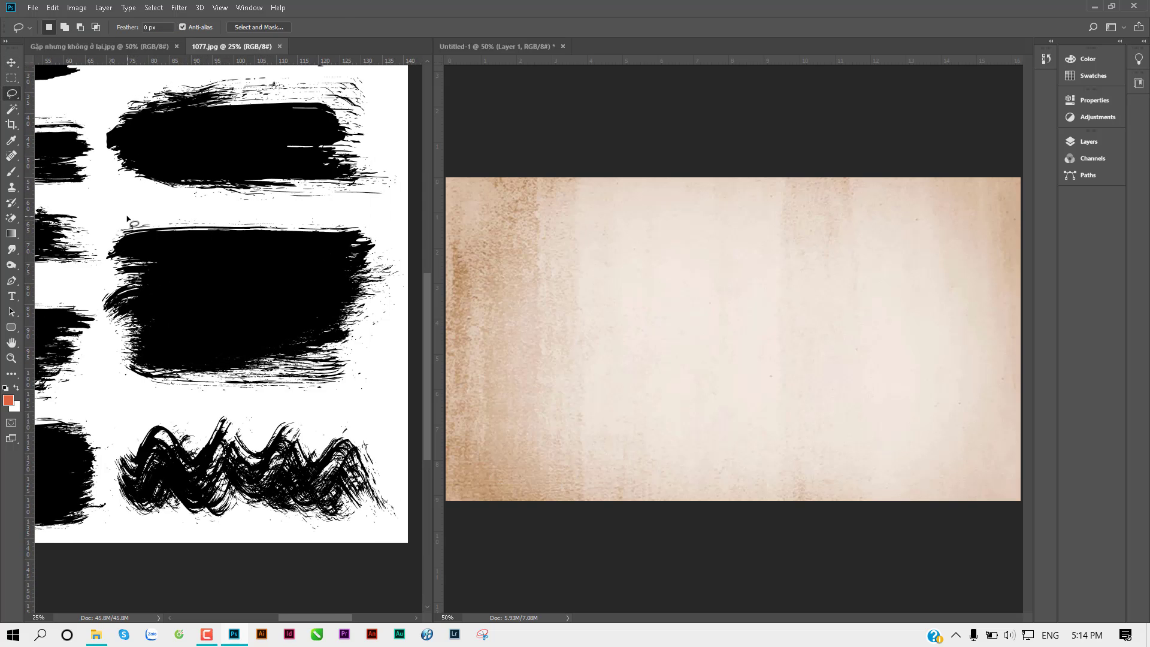
mouse_move(120, 207)
left_mouse_down()
mouse_move(105, 349)
mouse_move(194, 412)
mouse_move(342, 410)
mouse_move(407, 326)
mouse_move(406, 225)
mouse_move(117, 210)
left_mouse_up()
key("ctrl+j")
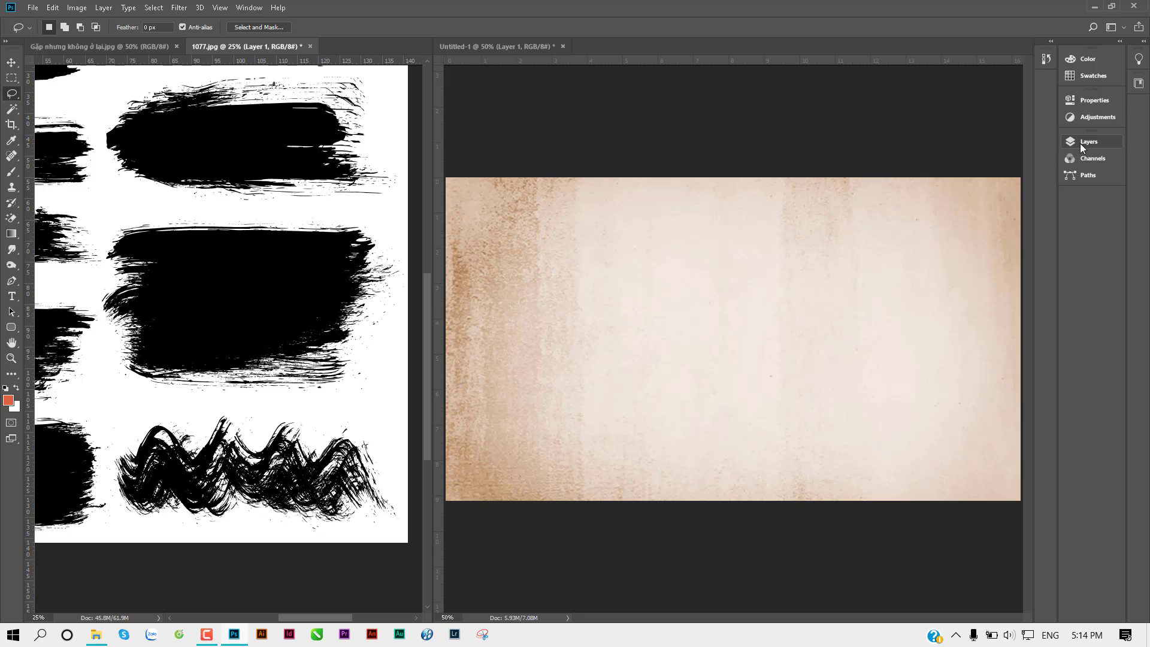
left_click(1079, 142)
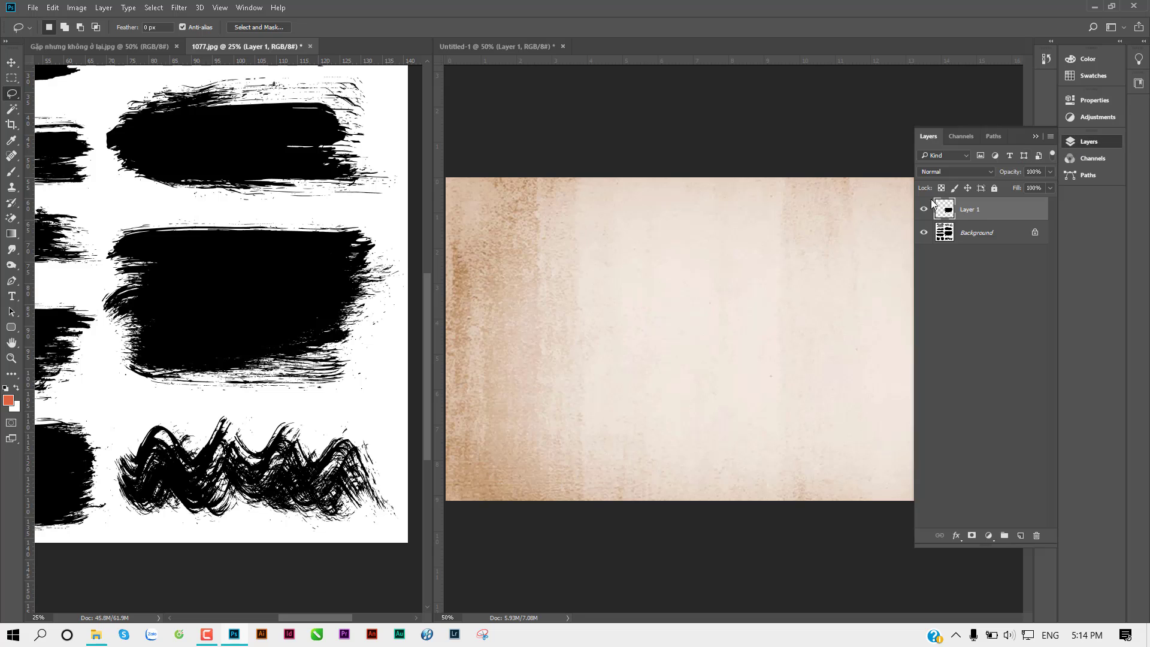
left_click(922, 233)
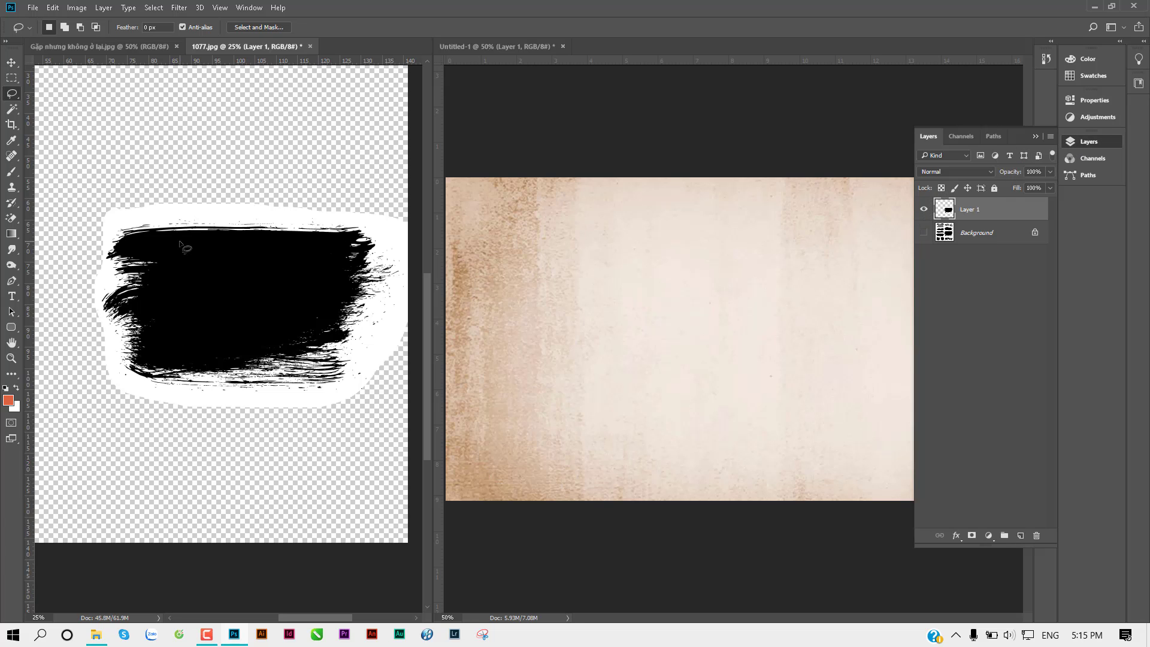
key("v")
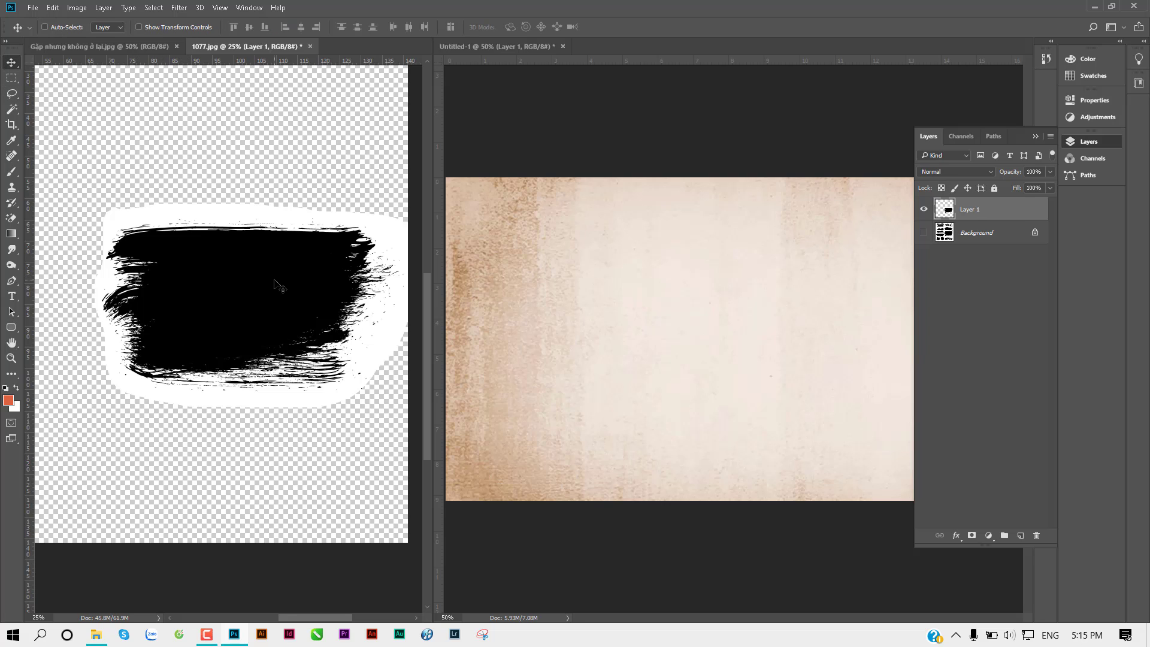
left_click_drag(279, 294, 239, 298)
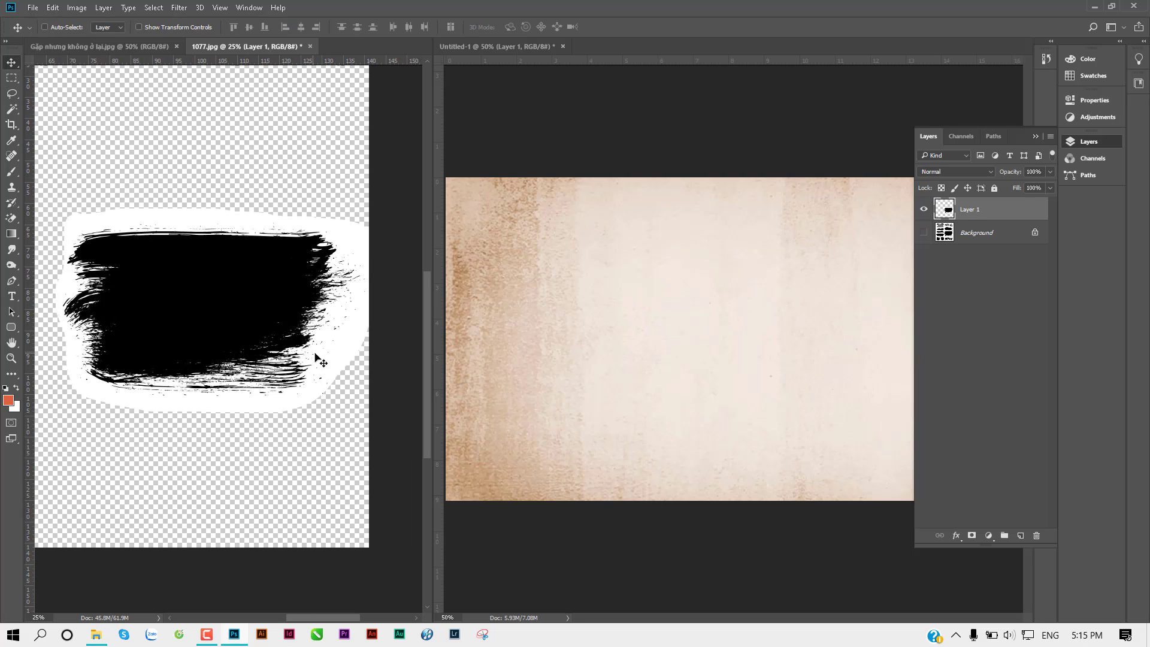
left_click_drag(316, 355, 312, 305)
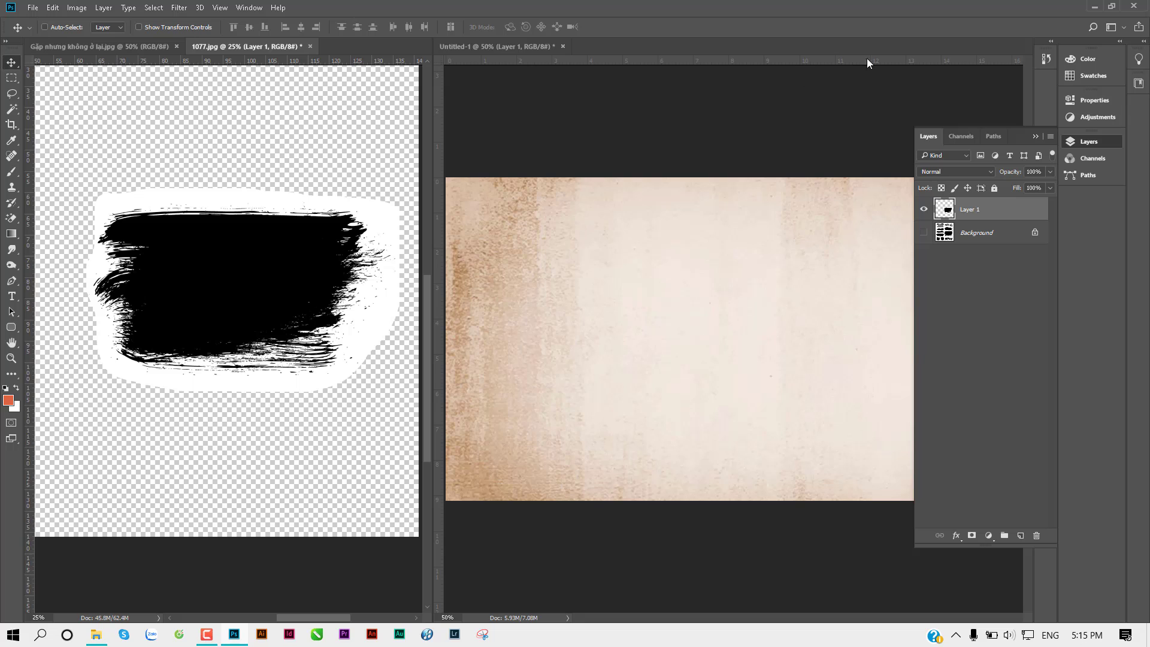
Compare Green and Red channels, load Red as a selection, then return to RGB and Layers
left_click(953, 136)
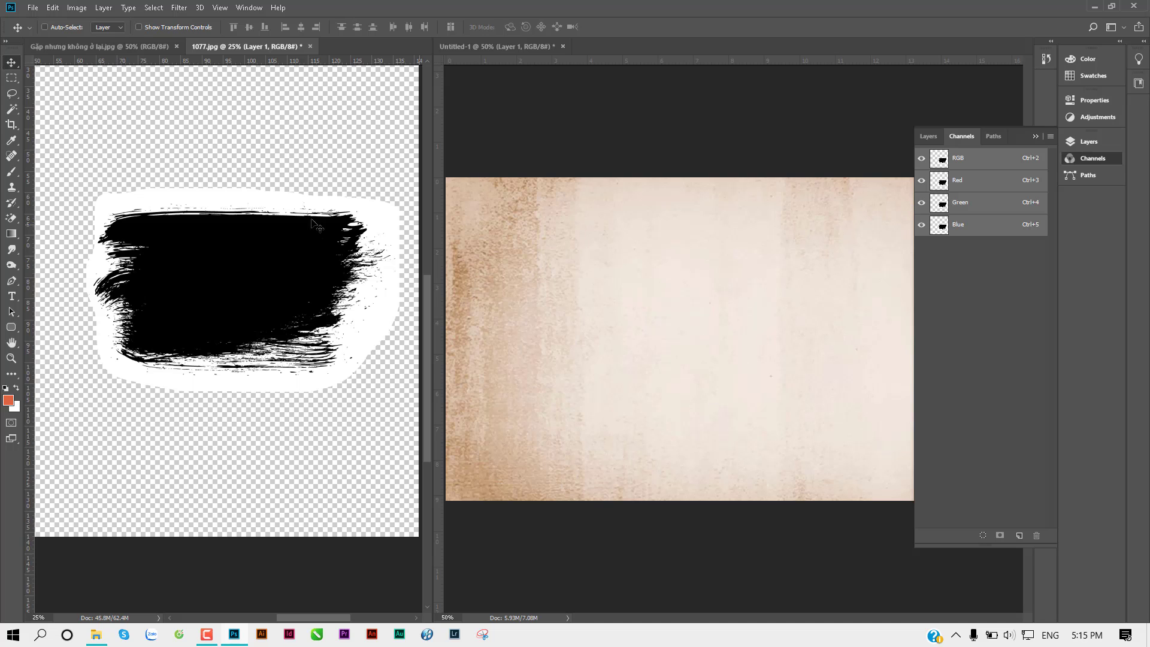
left_click(948, 184)
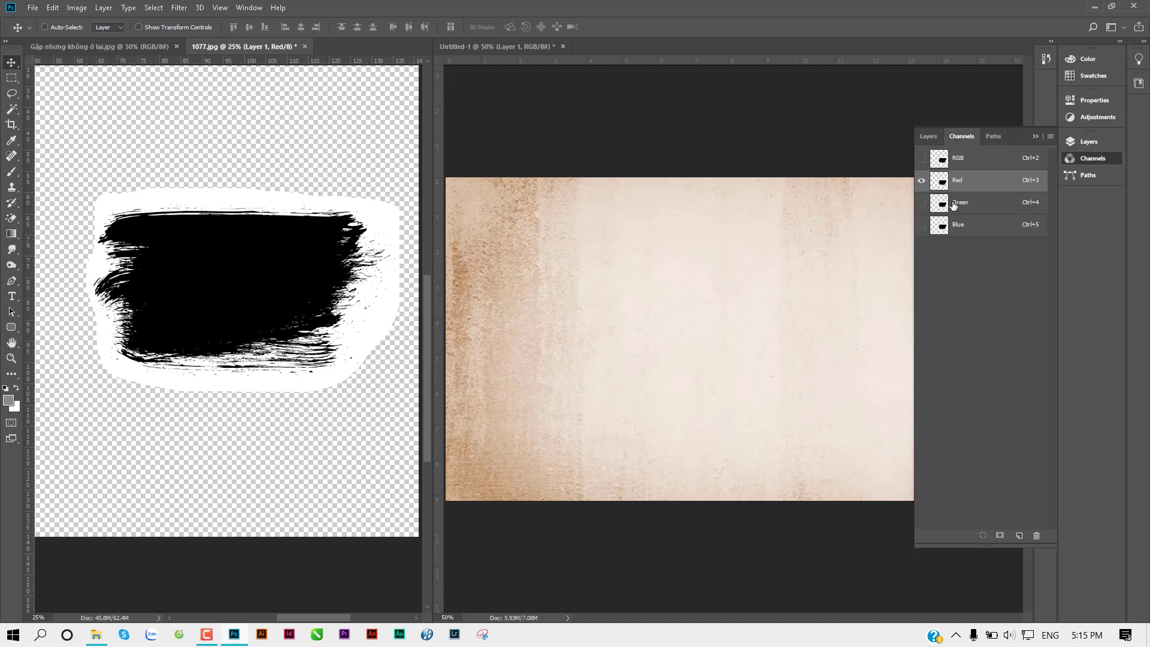
left_click(952, 207)
left_click(970, 206)
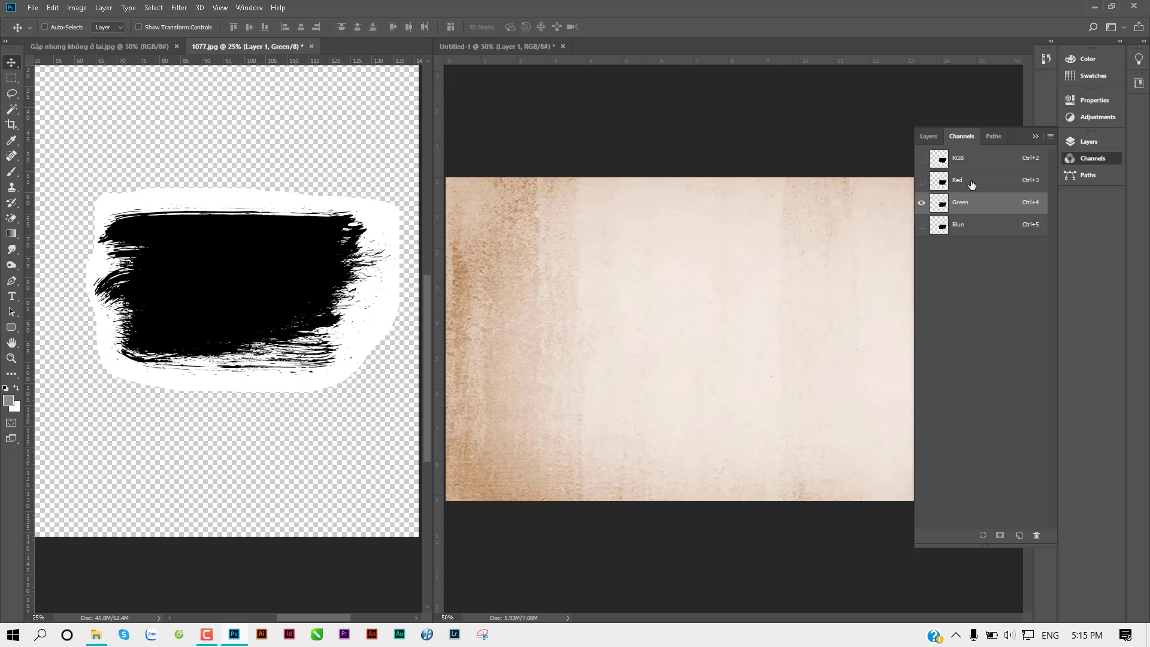
left_click(971, 182)
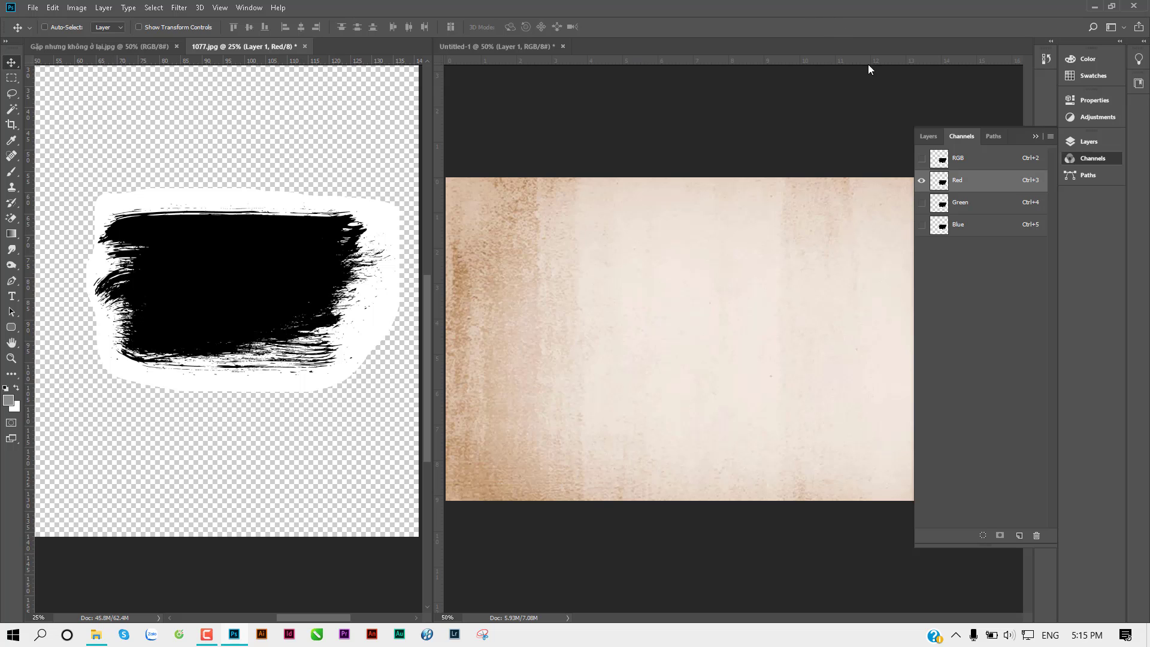
left_click(941, 185, "ctrl")
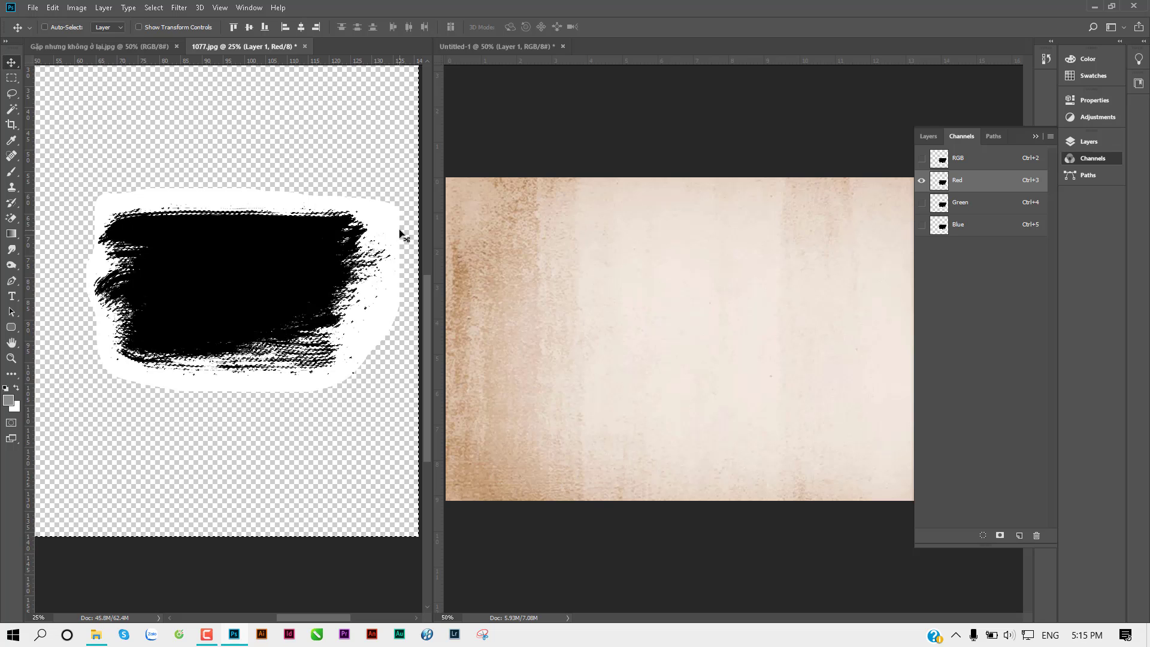
left_click(981, 163)
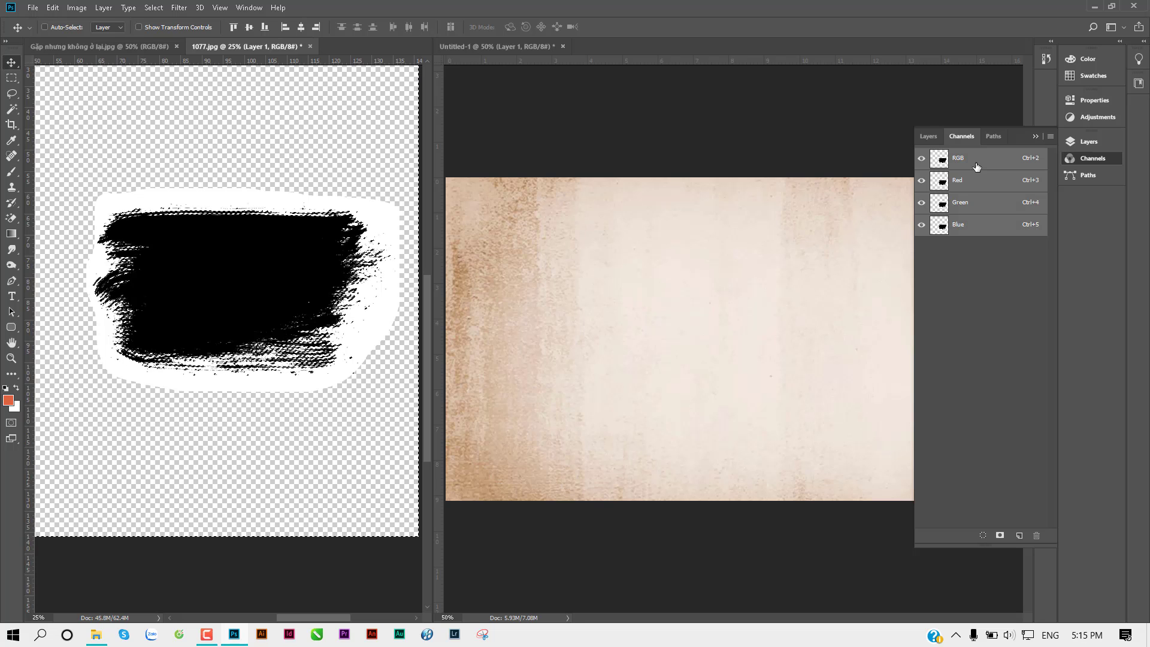
left_click(928, 136)
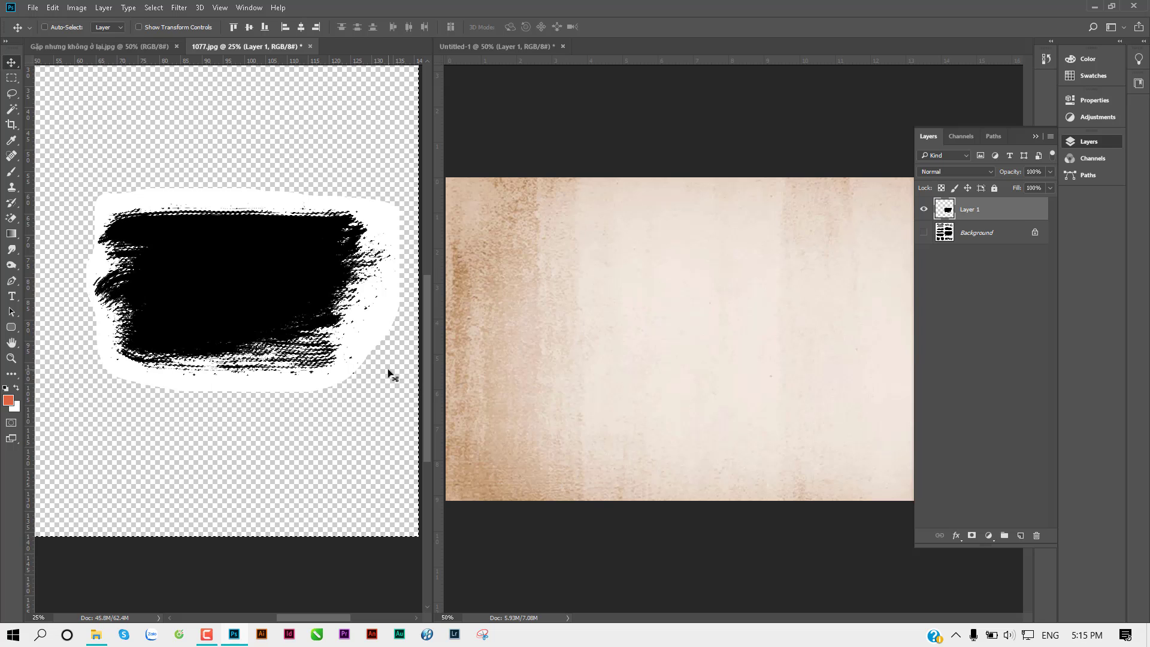
Select the black stroke via Color Range at Fuzziness 106, invert, and delete the white halo
key("Delete")
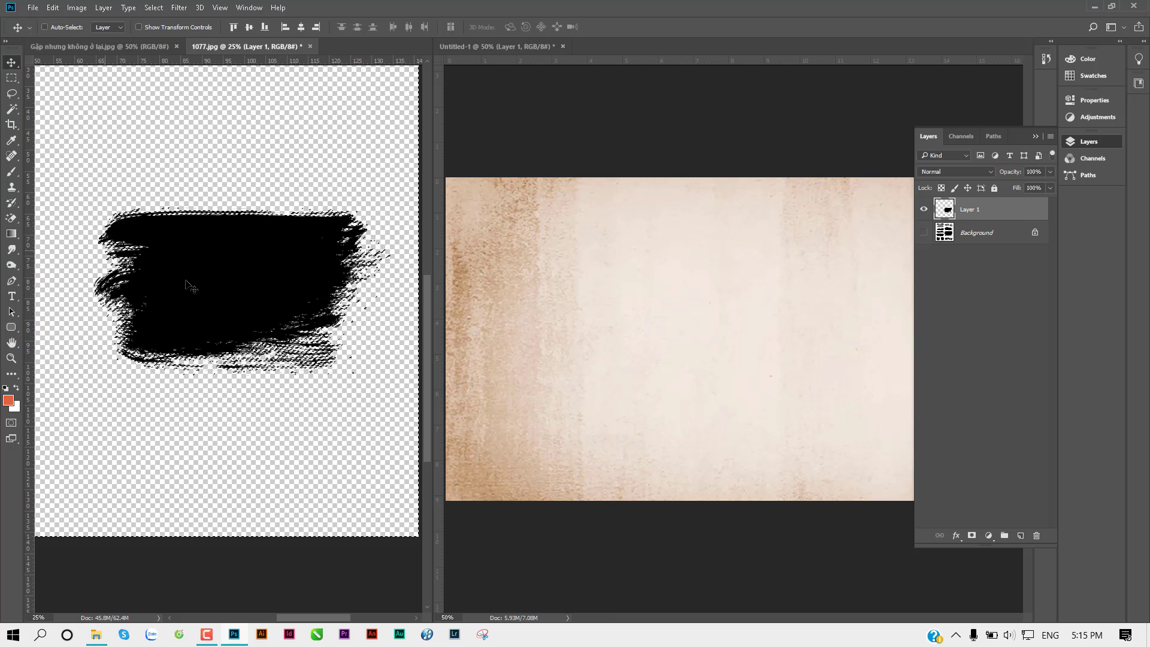
key("ctrl+z")
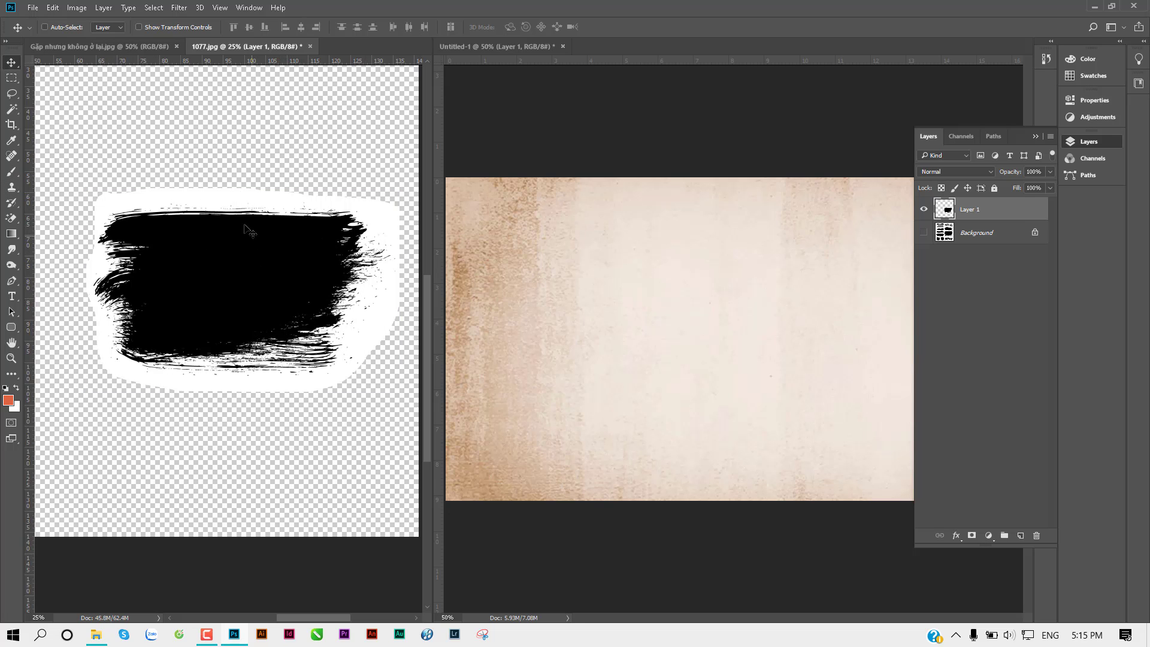
left_click(153, 8)
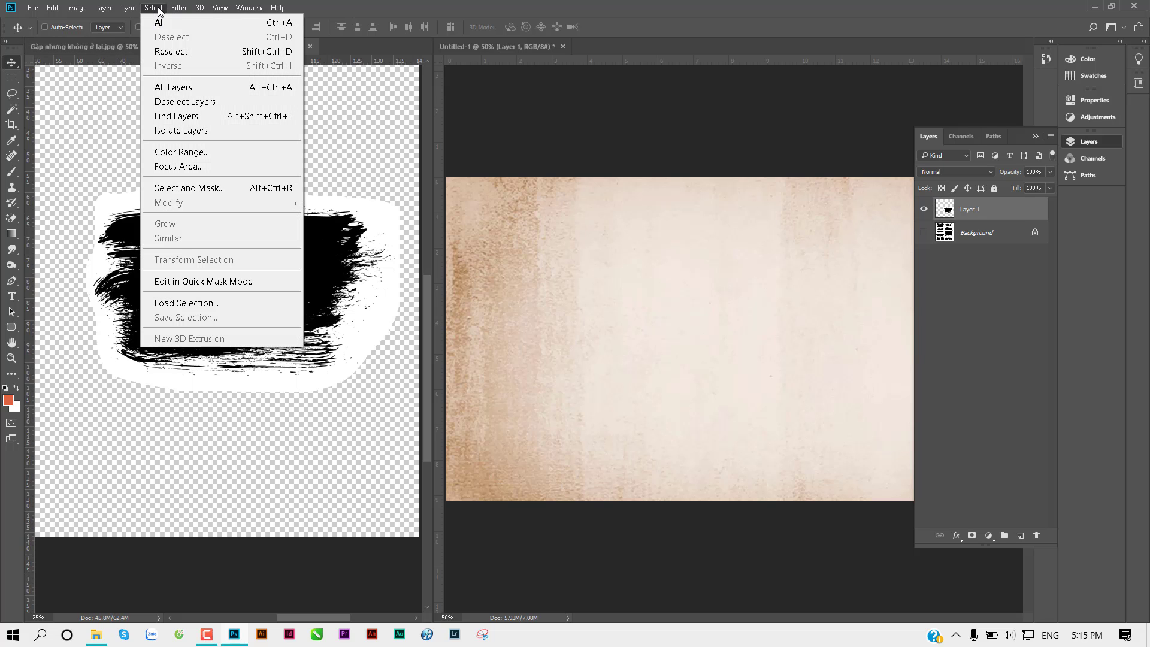
left_click(215, 152)
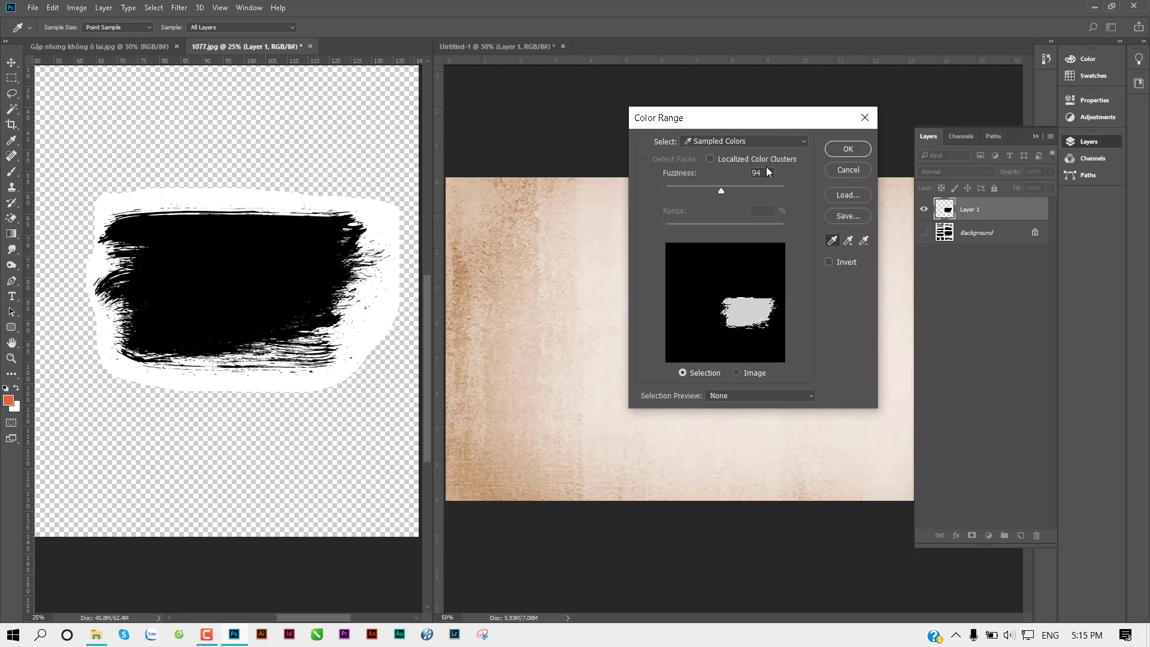
left_click(273, 252)
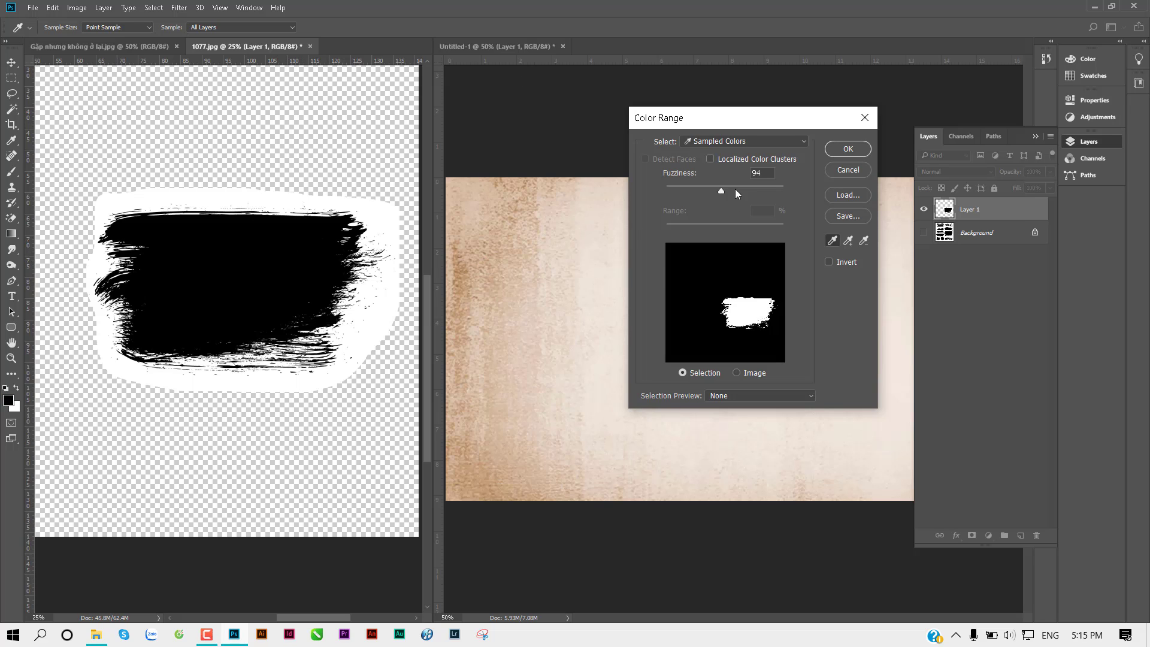
left_click_drag(735, 189, 713, 188)
left_click(855, 151)
key("v")
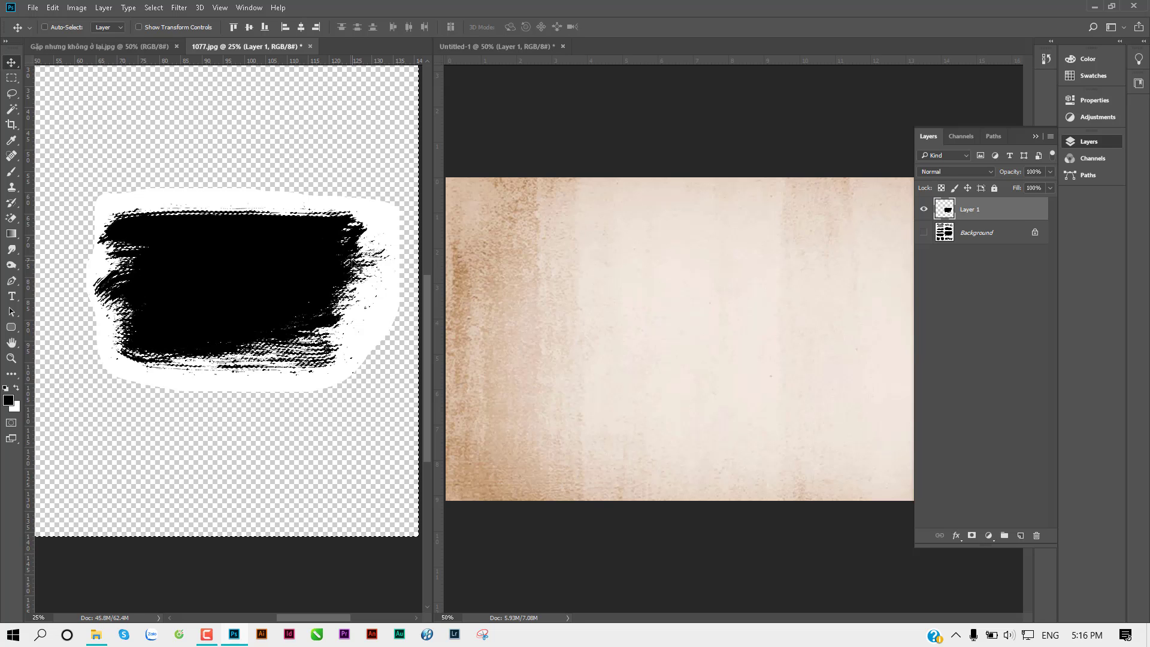
key("Delete")
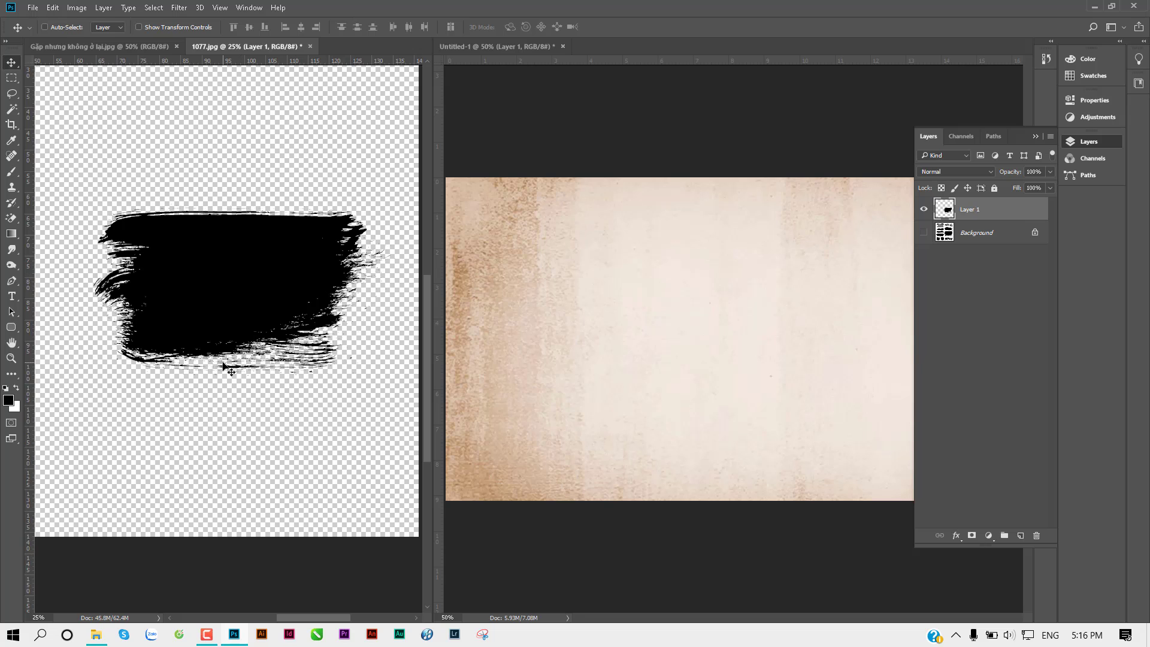
Copy the brush stroke into Untitled-1 and close 1077.jpg without saving
key("ctrl+minus")
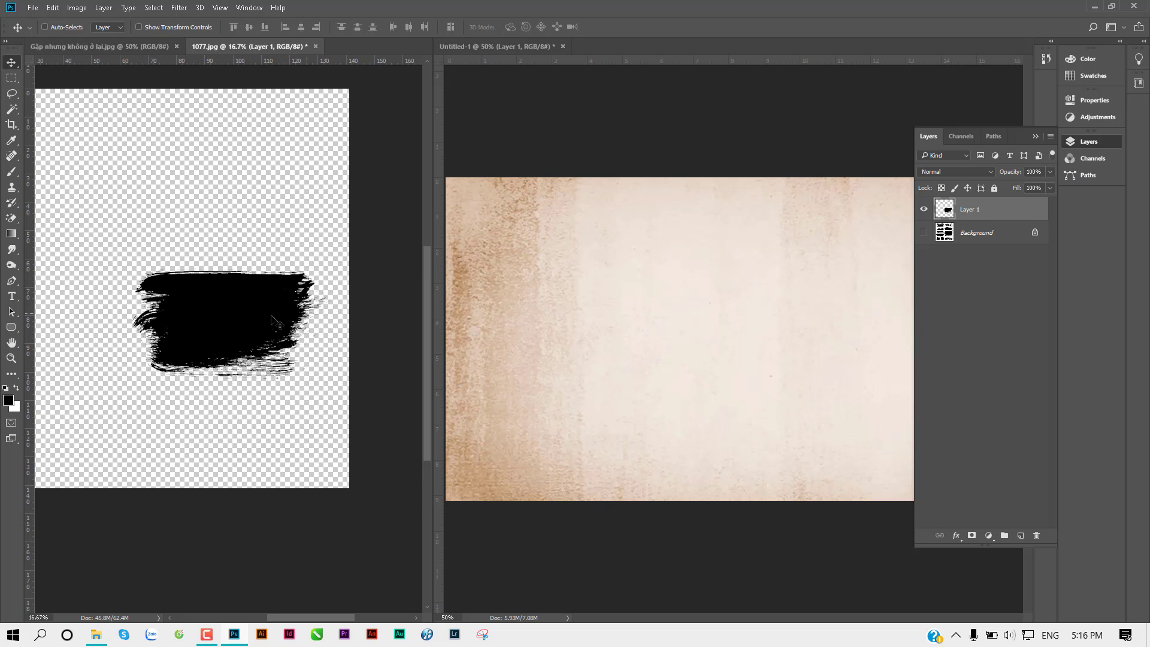
left_click_drag(273, 319, 619, 360)
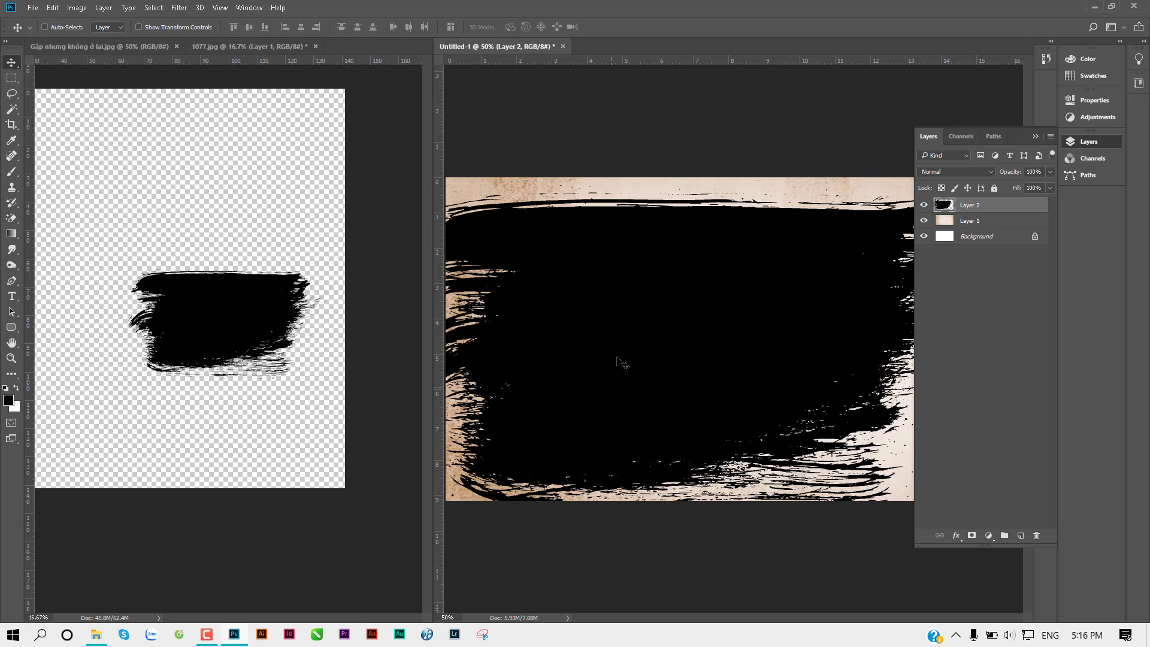
left_click(316, 46)
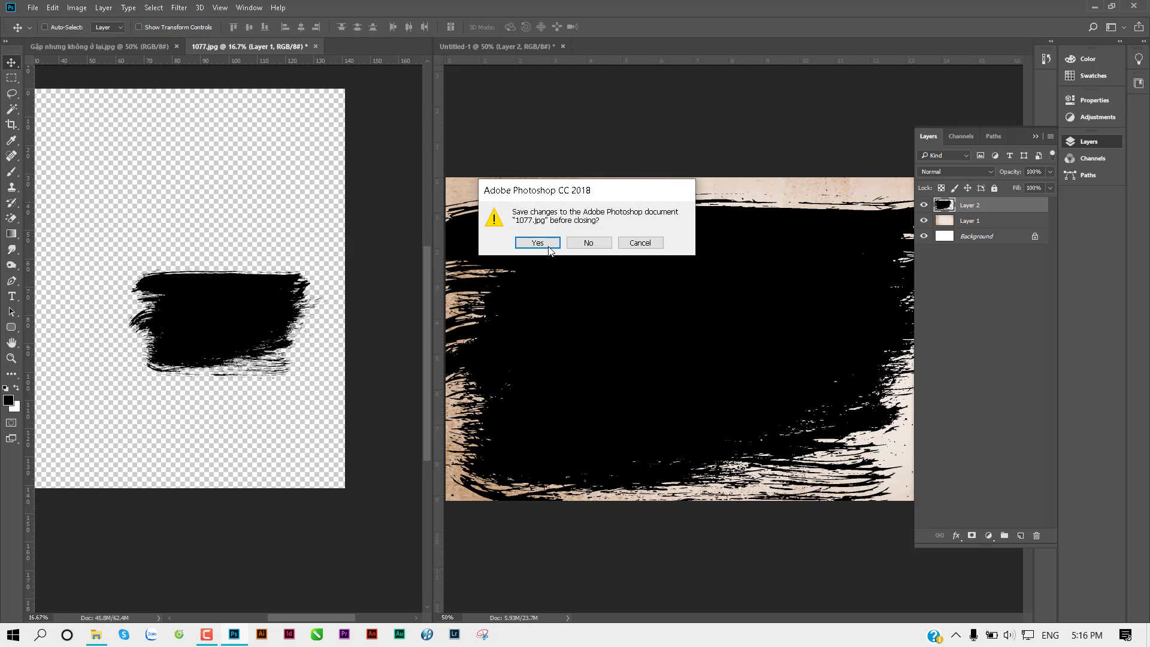
left_click(588, 244)
key("ctrl+minus")
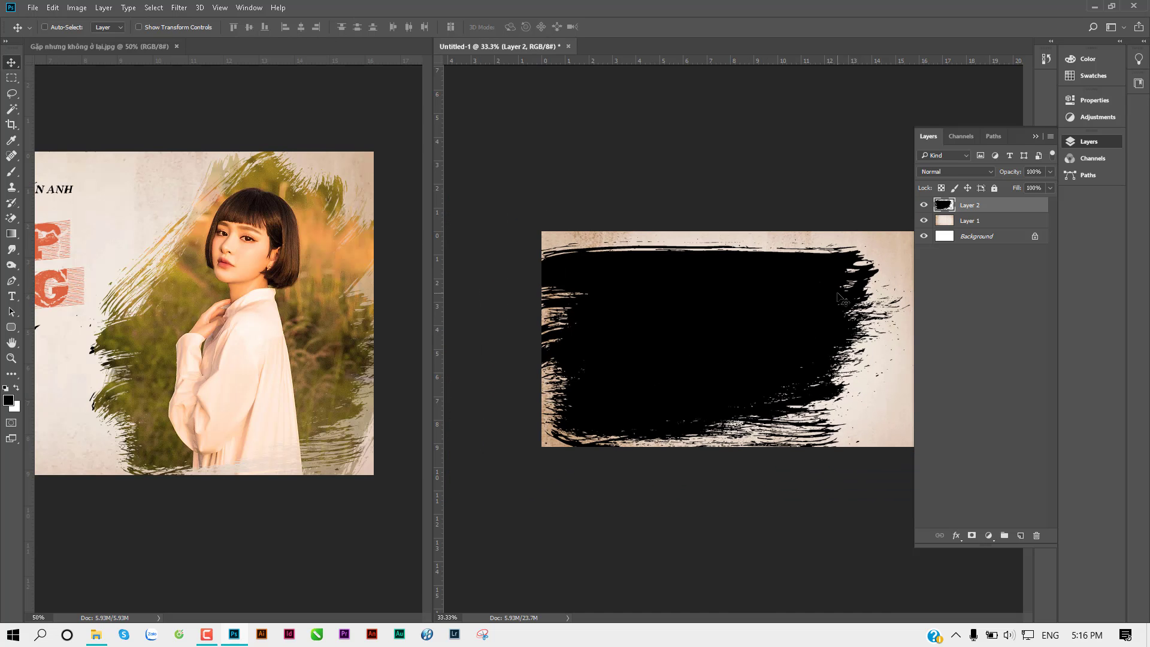
key("ctrl")
Scale the stroke to about 54%, move it right, and drag in the portrait photo
key("ctrl+t")
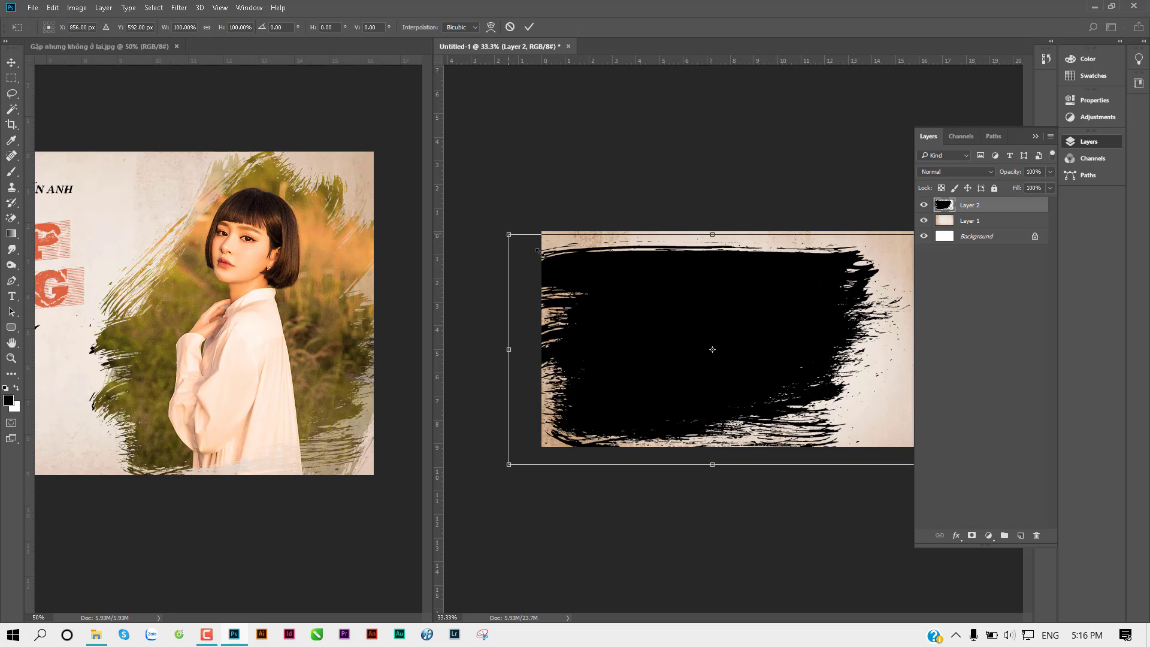
left_click_drag(508, 234, 694, 339)
left_click(1037, 136)
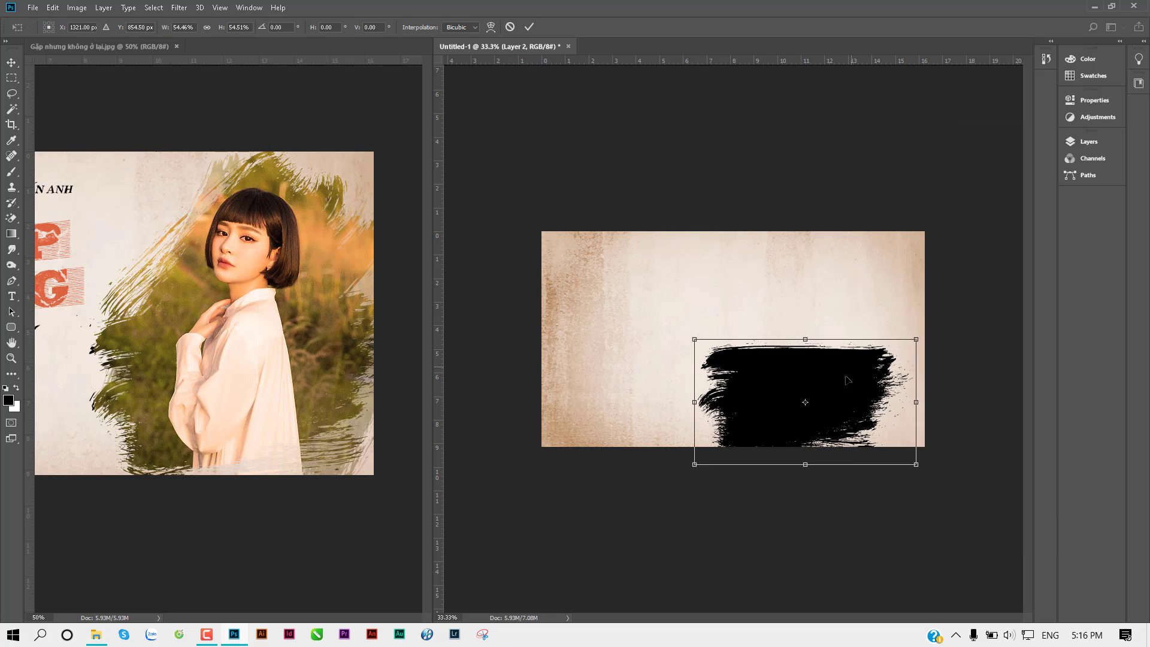
mouse_move(910, 372)
left_mouse_down()
mouse_move(944, 336)
mouse_move(985, 238)
mouse_move(985, 293)
left_mouse_up()
key("Return")
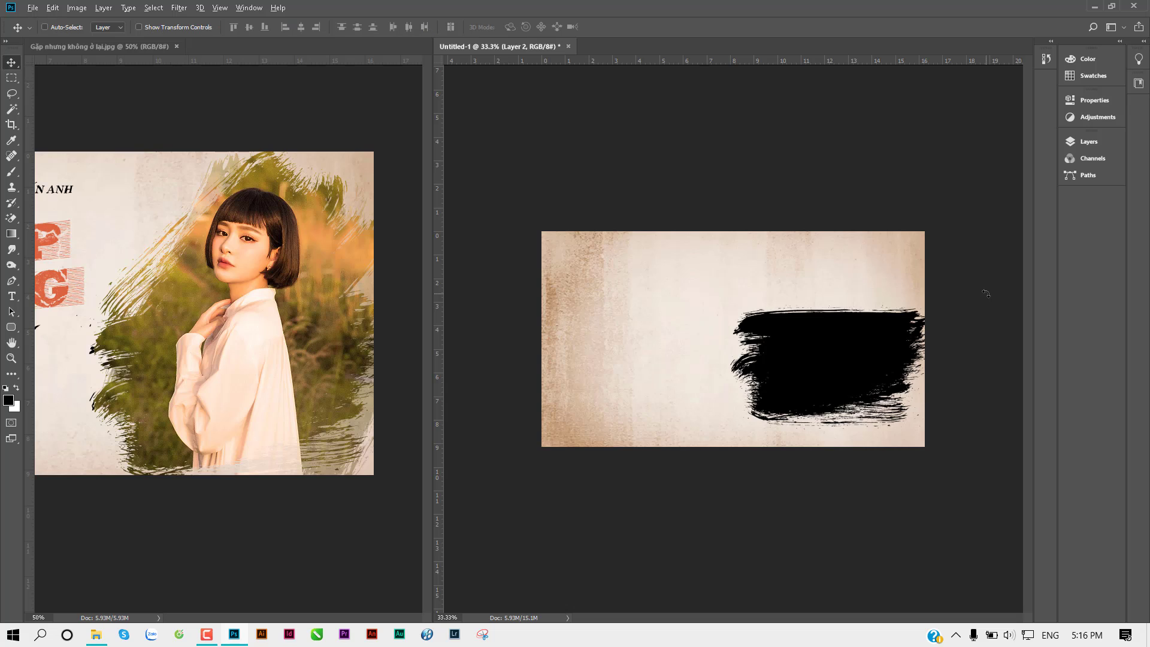
key("alt+Tab")
left_click_drag(325, 305, 816, 317)
Enlarge the placed 091700_img_5100.jpg portrait to about 39% over the poster's right and commit
left_click_drag(798, 368, 813, 394)
left_click_drag(904, 237, 913, 210)
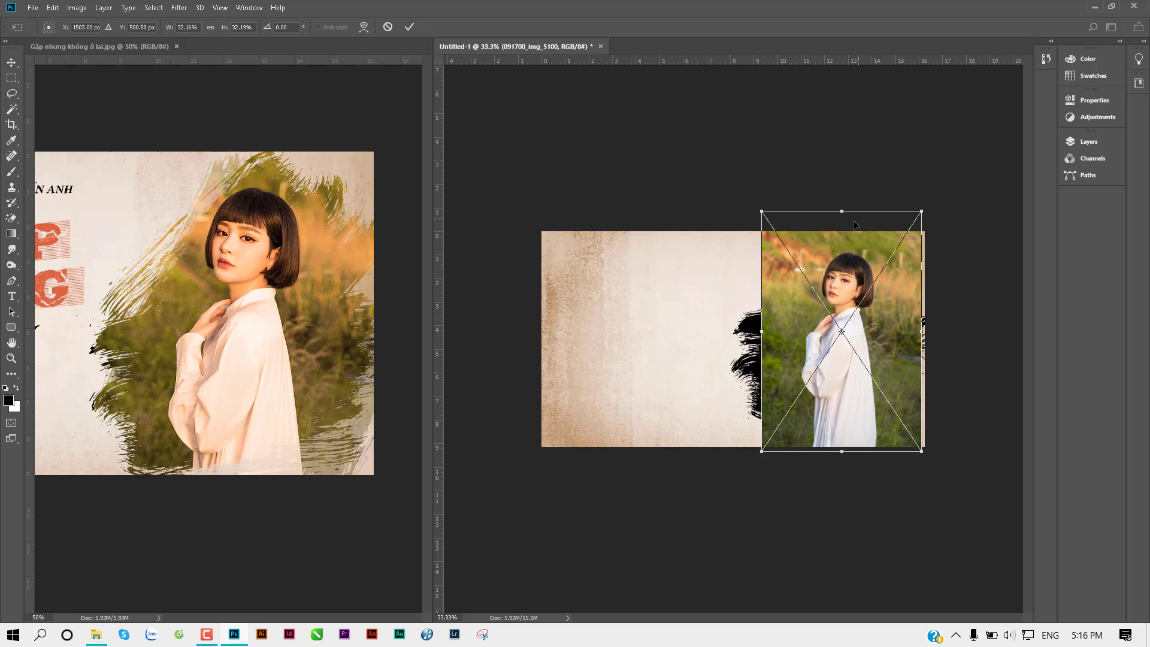
left_click_drag(842, 215, 841, 159)
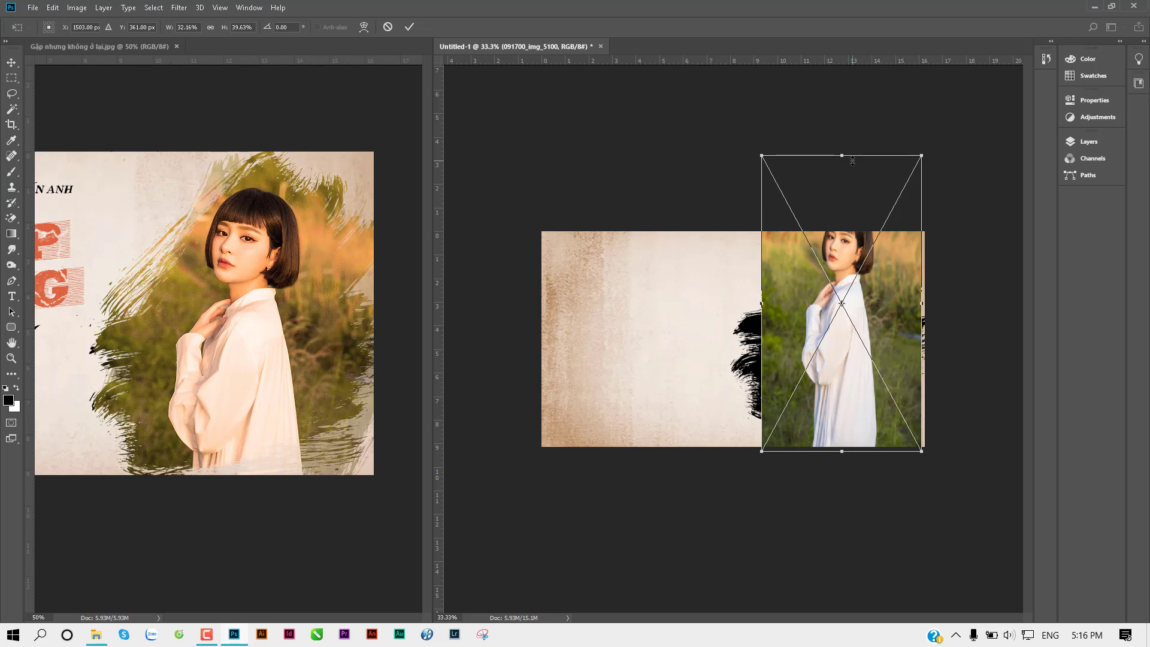
key("ctrl+z")
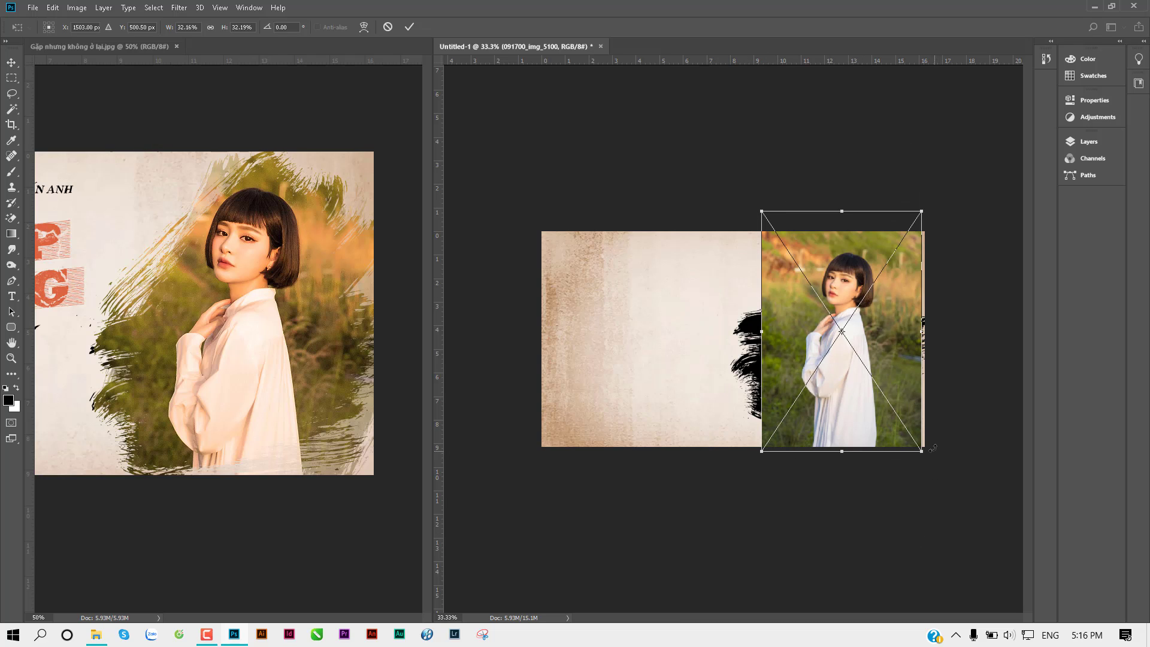
left_click_drag(925, 458, 957, 505)
left_click_drag(895, 422, 882, 421)
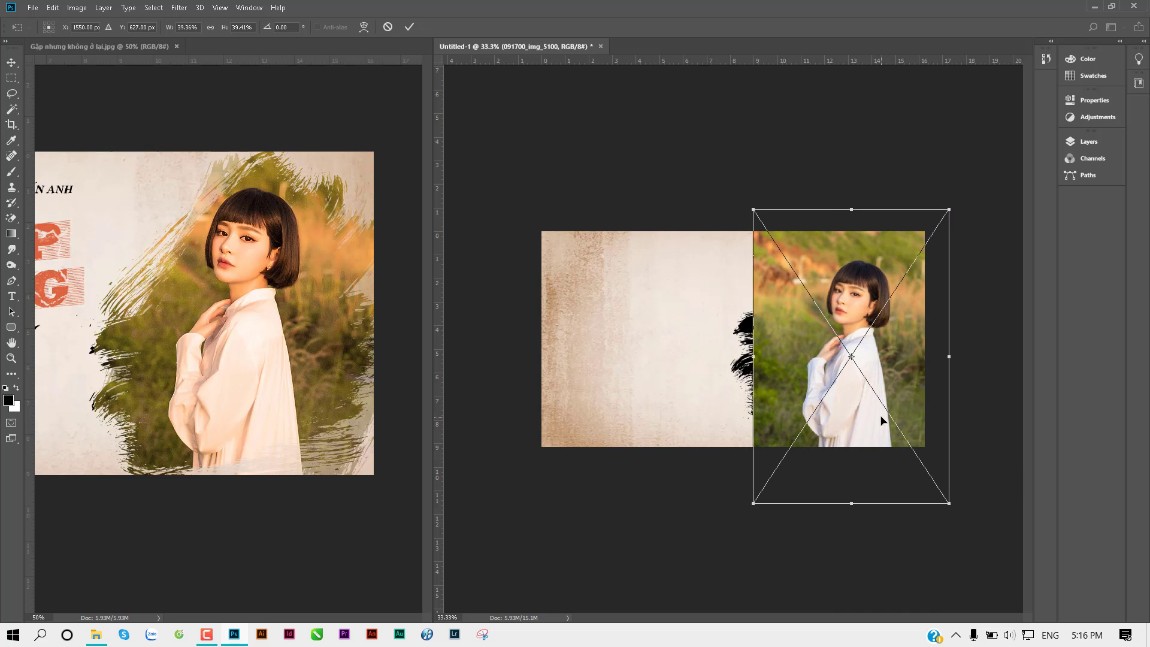
key("Return")
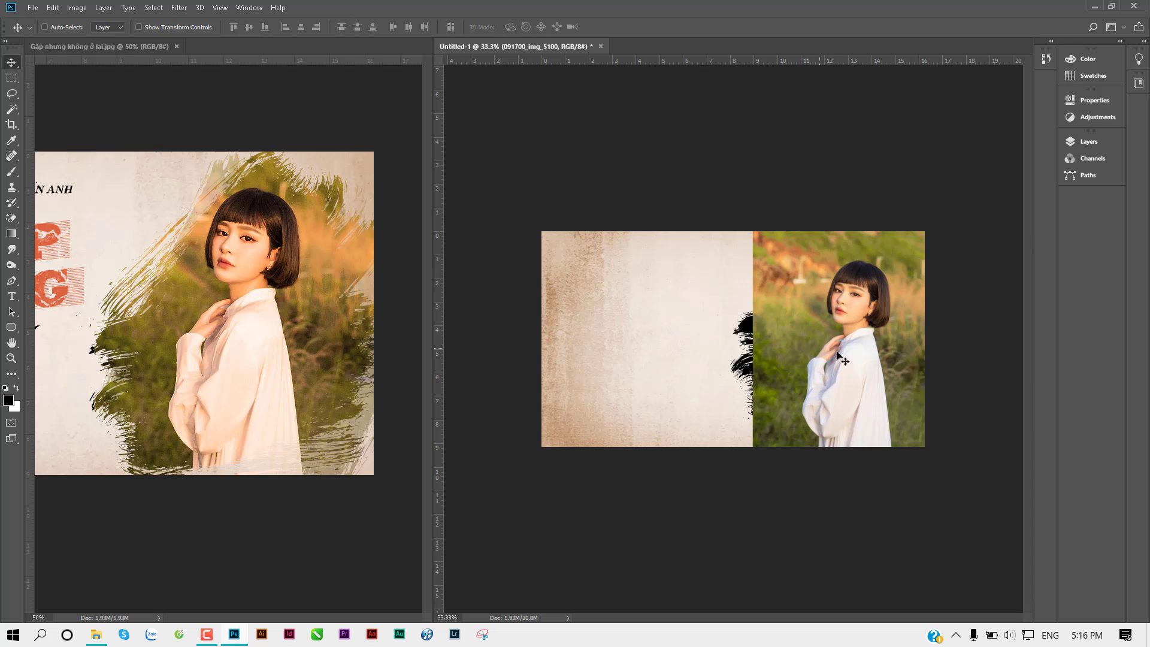
scroll(766, 323, "up", 1)
scroll(766, 323, "up", 1)
Clip the portrait photo to the brush stroke layer, Layer 2
left_click_drag(766, 322, 555, 311)
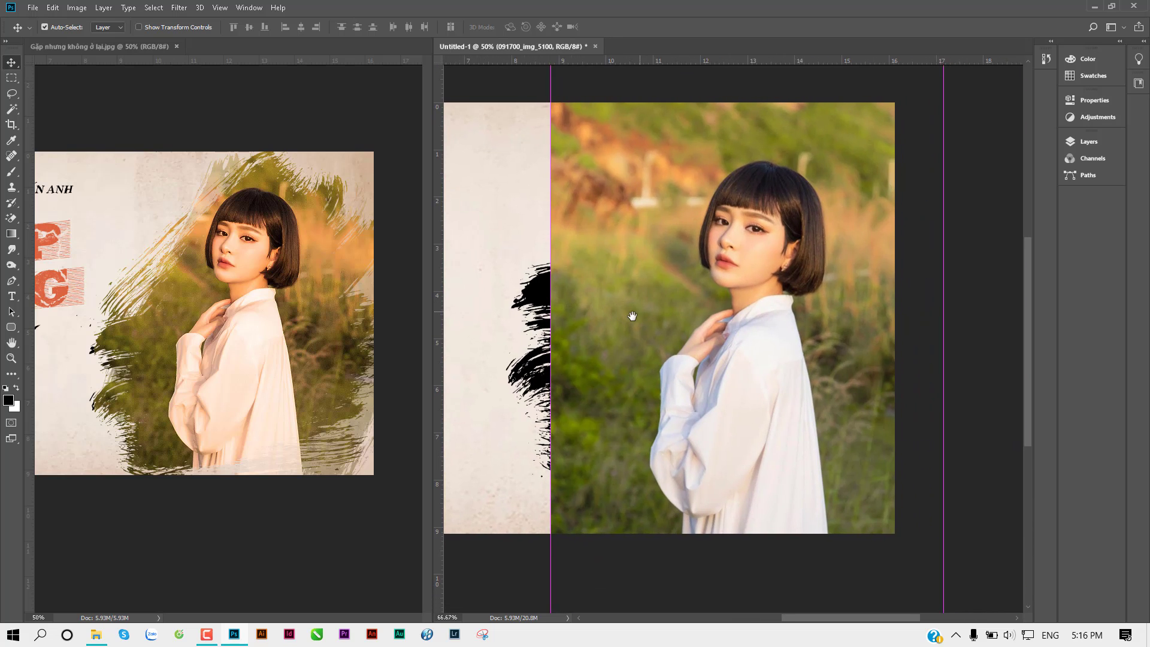
left_click(1080, 144)
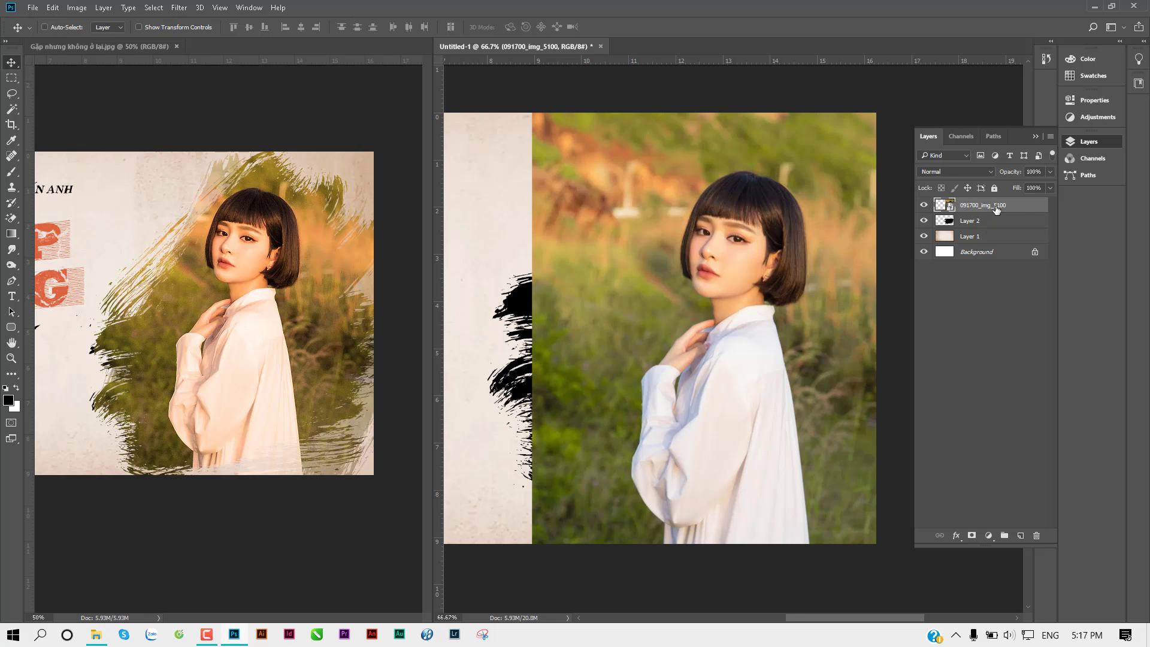
right_click(1034, 206)
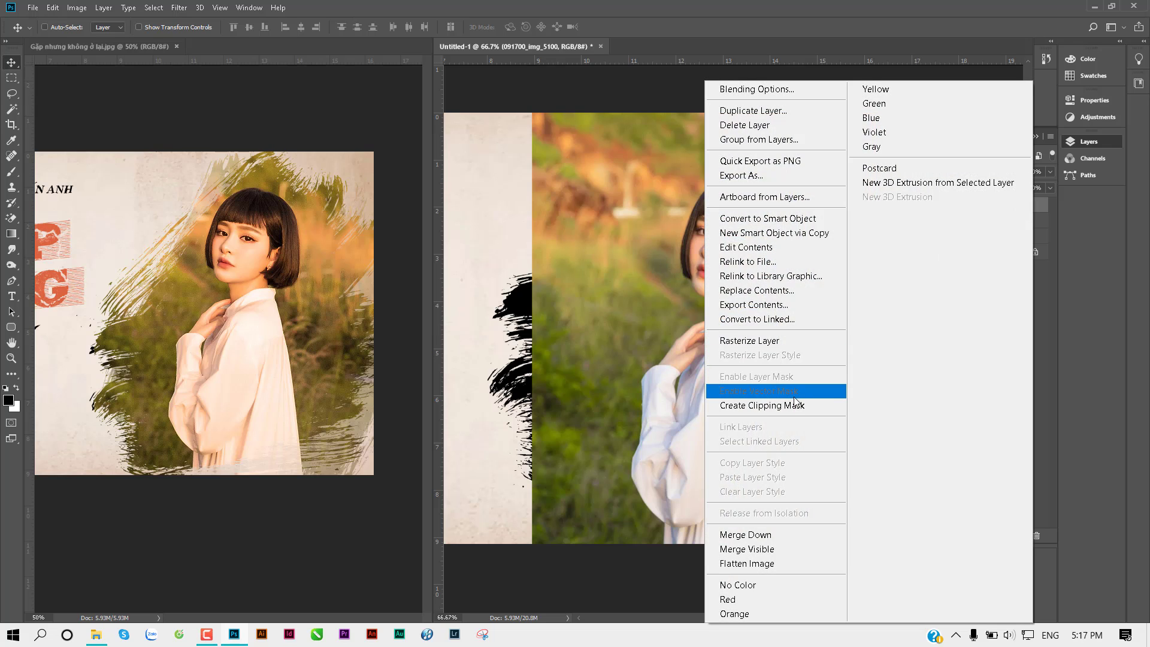
left_click(1043, 203)
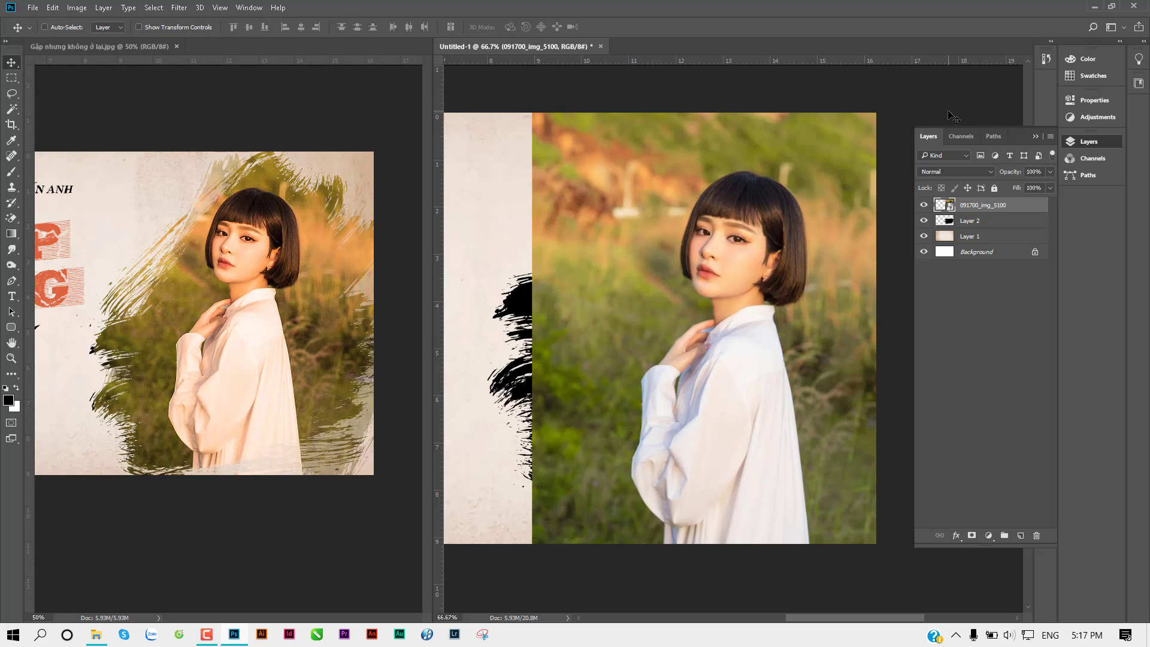
left_click(965, 210, "alt")
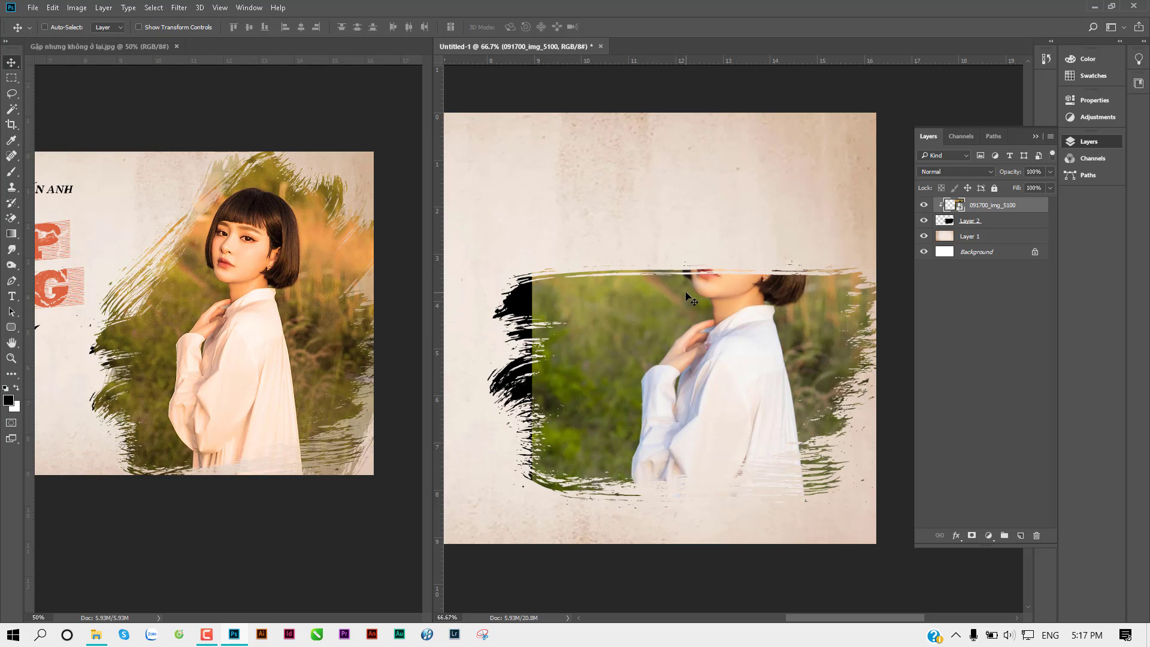
Move Layer 2 lower right, duplicate it as Layer 2 copy shifted left, and select both
left_click(1005, 225)
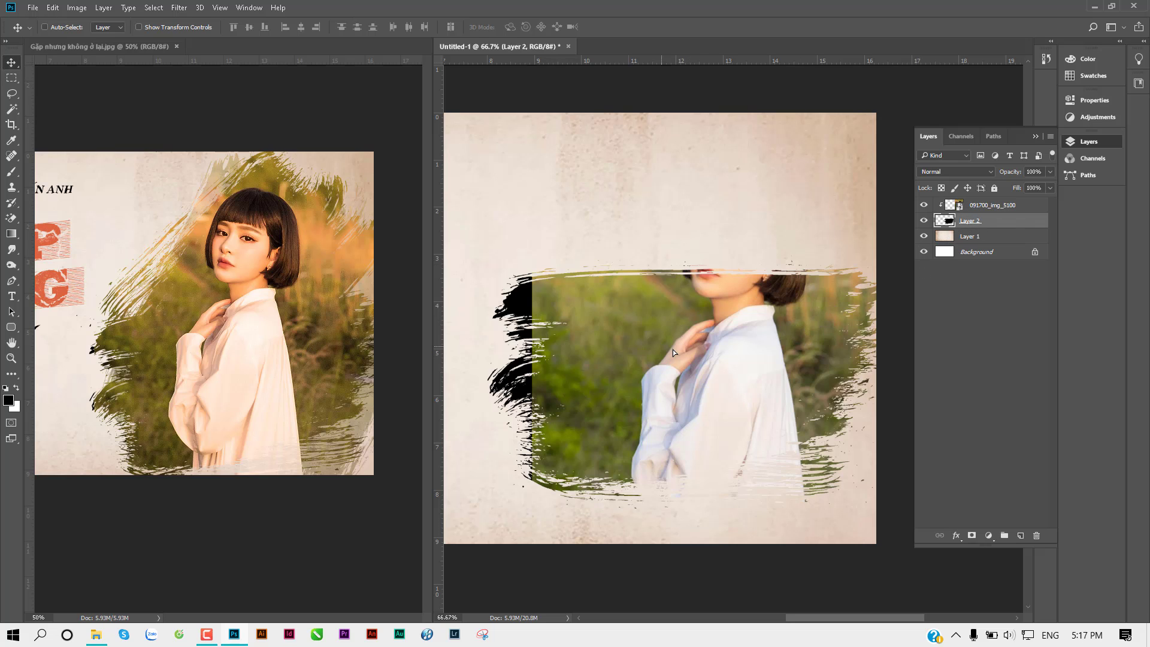
mouse_move(673, 349)
left_mouse_down()
mouse_move(736, 346)
mouse_move(749, 371)
mouse_move(724, 365)
mouse_move(731, 387)
left_mouse_up()
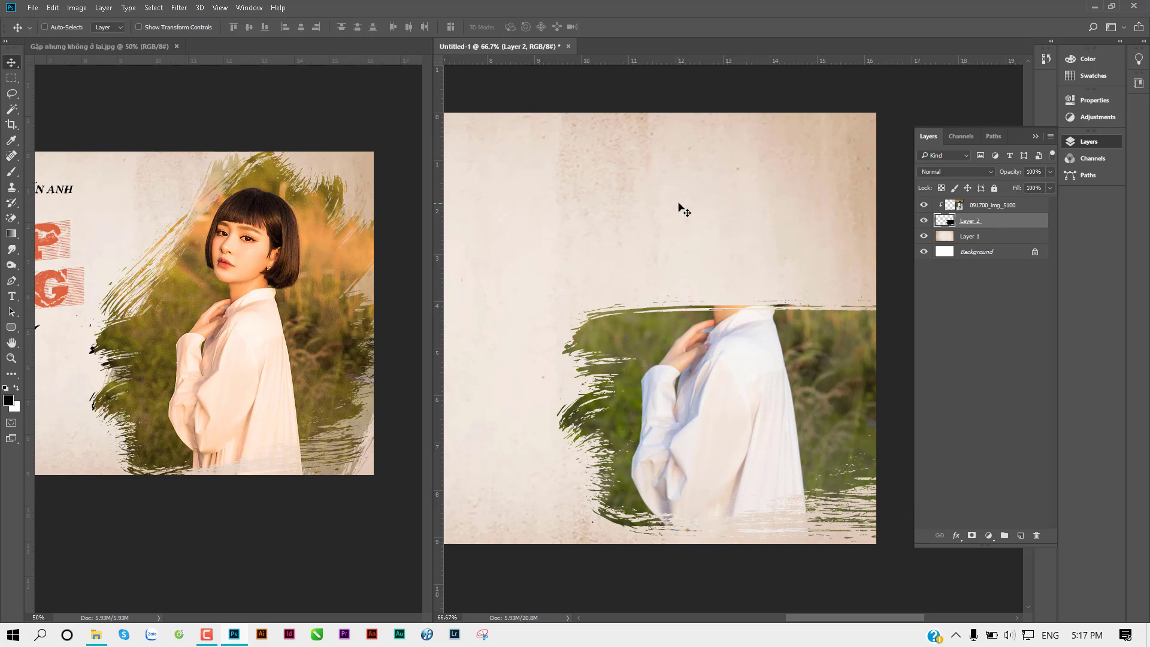
key("ctrl")
key("ctrl+j")
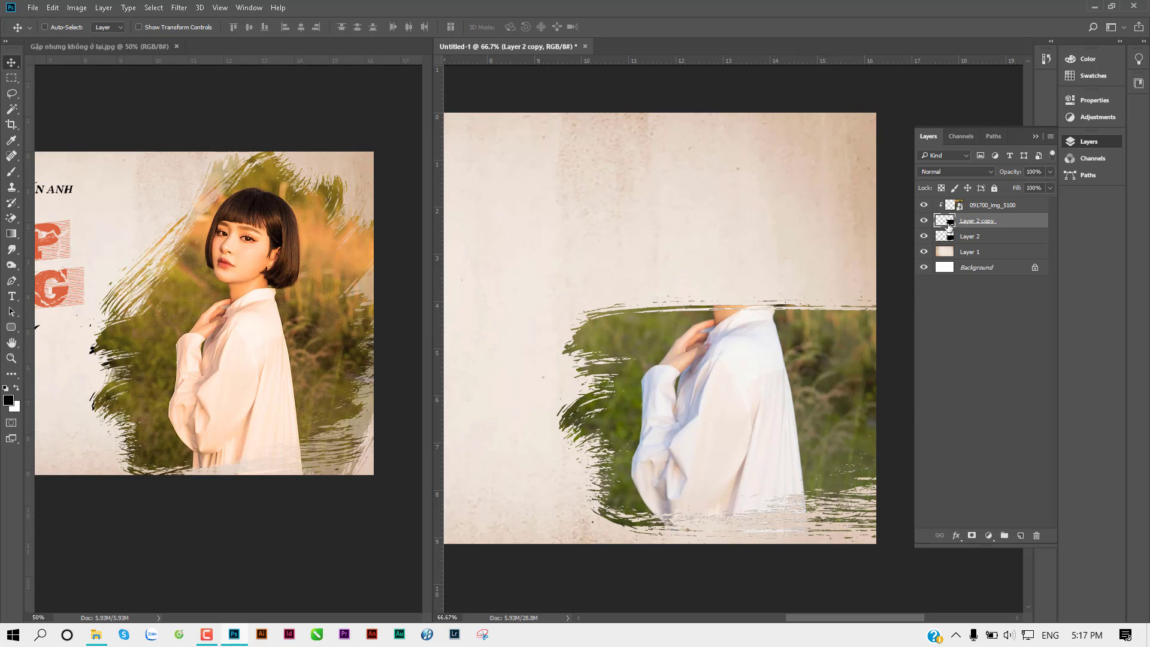
mouse_move(775, 365)
left_mouse_down()
mouse_move(595, 448)
mouse_move(636, 500)
left_mouse_up()
left_click_drag(976, 215, 994, 210)
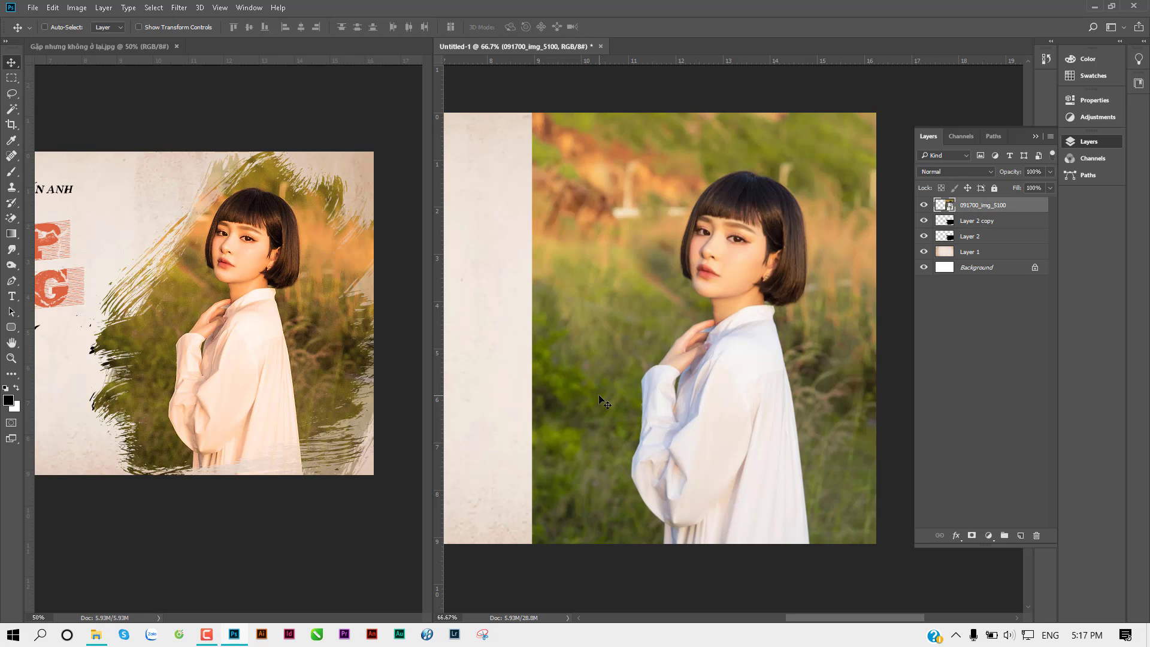
left_click(997, 225)
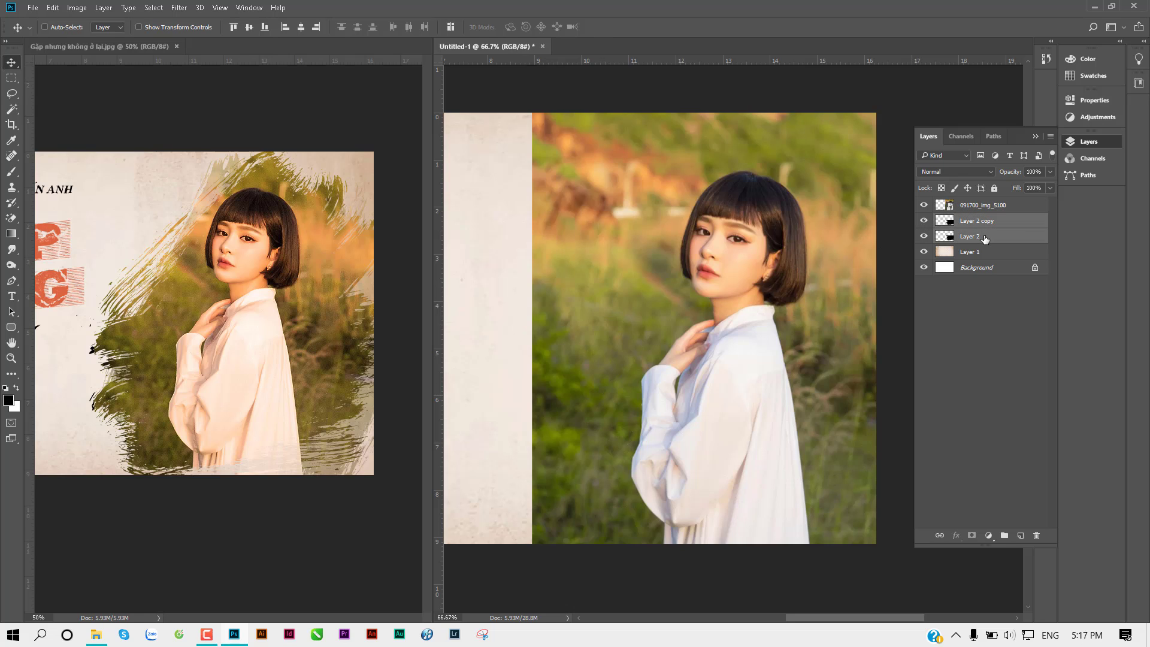
Group both strokes as Group 1, clip the portrait to it, and nudge Layer 2 copy up
key("ctrl+g")
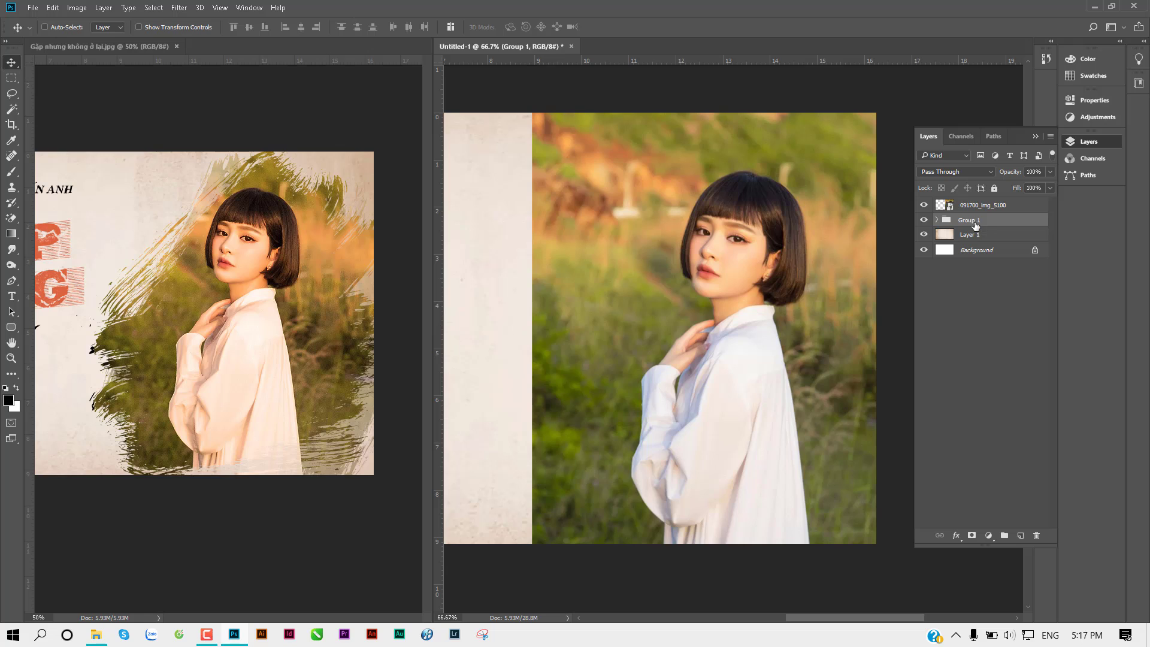
left_click(937, 220)
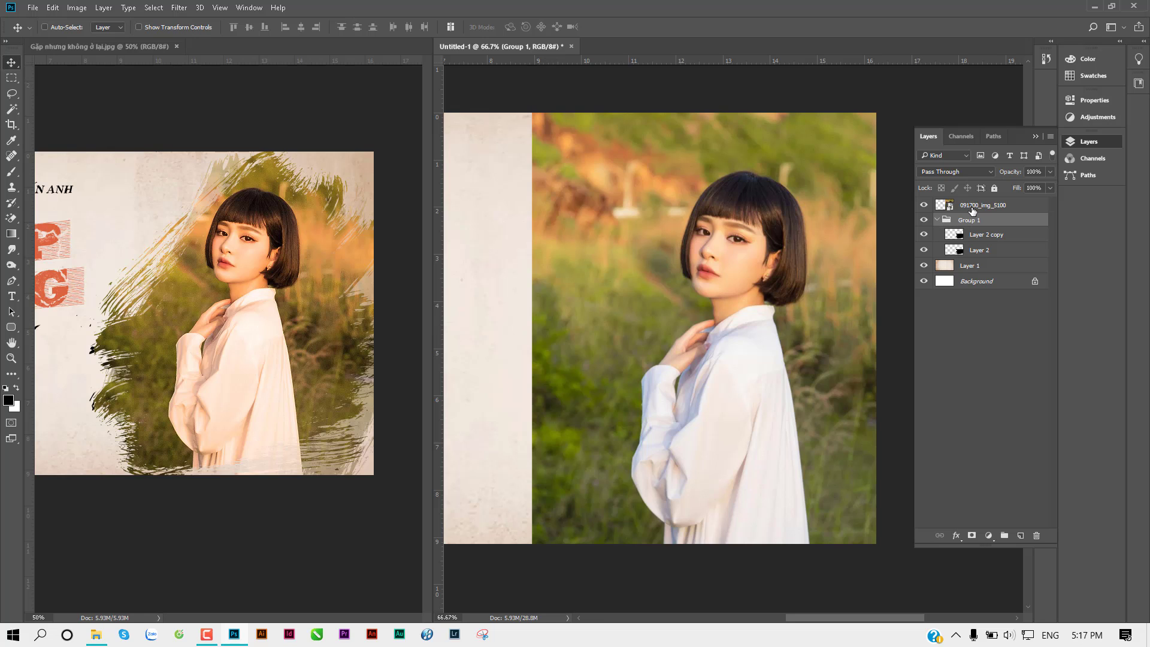
left_click(972, 210)
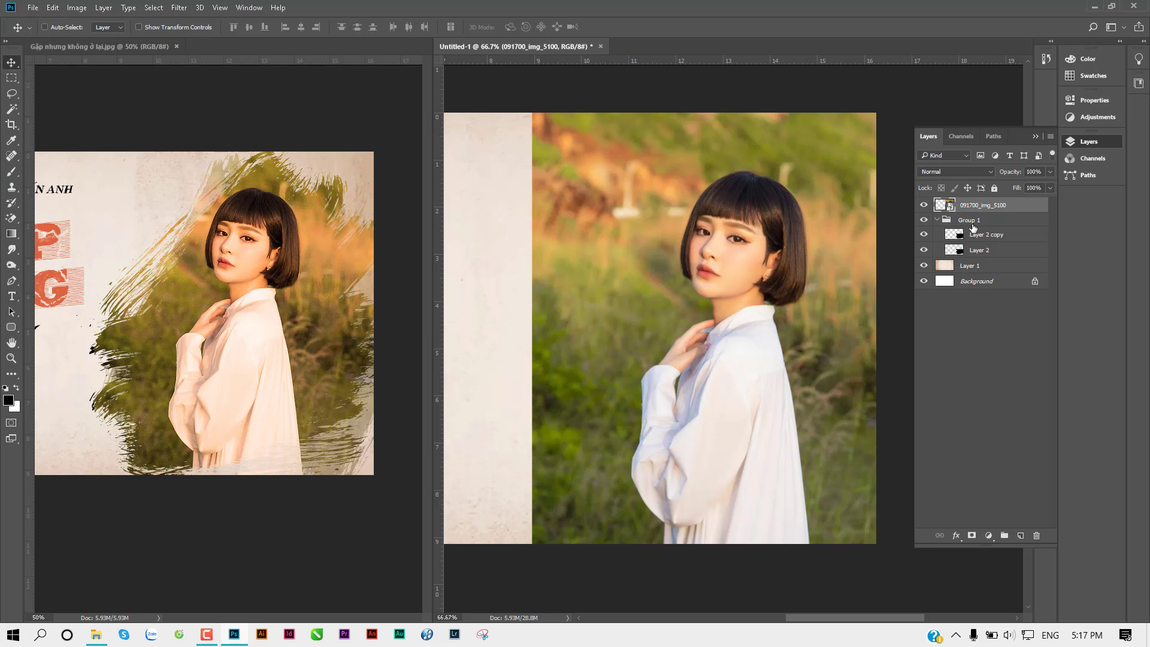
key("ctrl+alt+g")
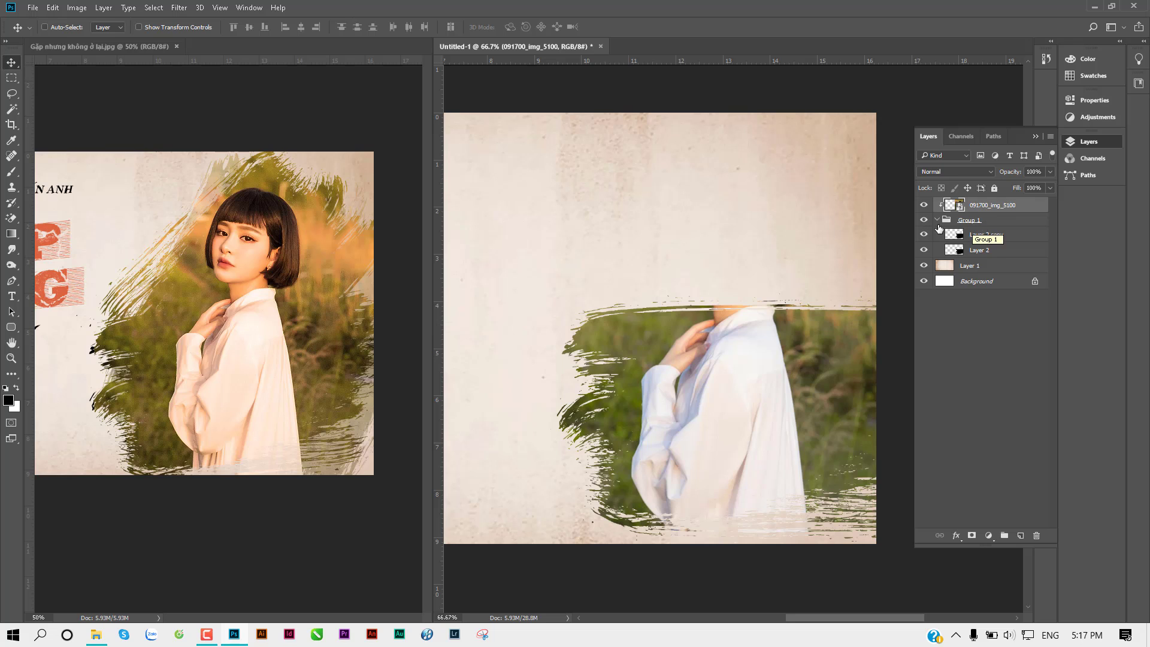
left_click(1006, 236)
mouse_move(750, 351)
left_mouse_down()
mouse_move(763, 283)
mouse_move(746, 280)
left_mouse_up()
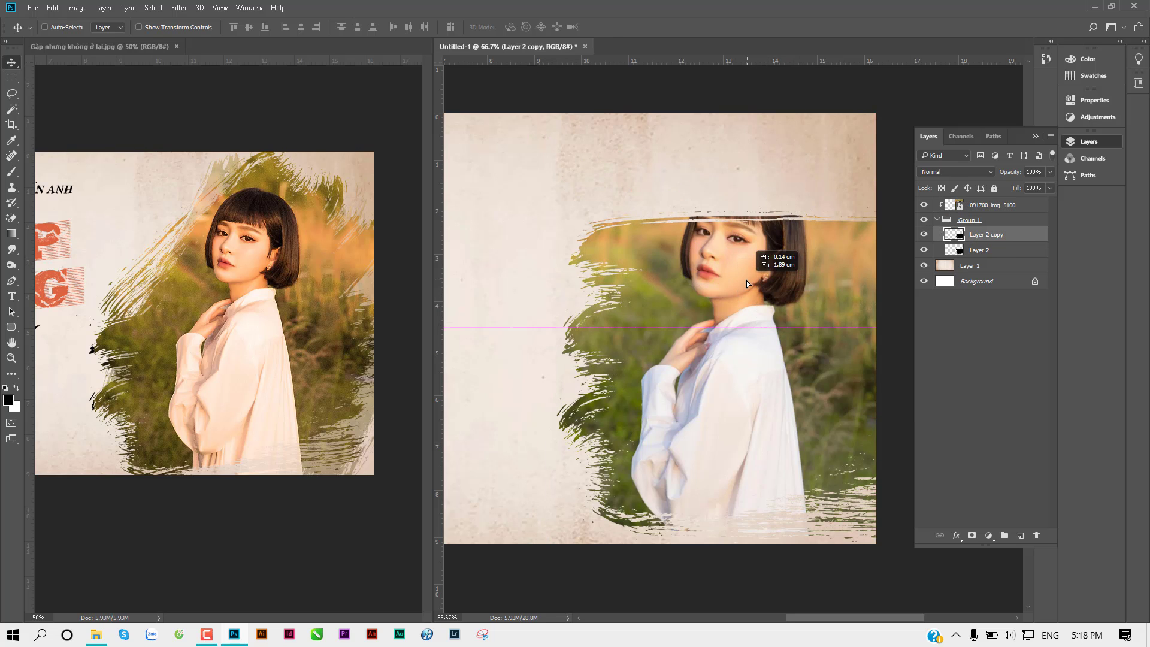
Rotate Layer 2 copy about -47° and position it diagonally on the portrait
key("ctrl+t")
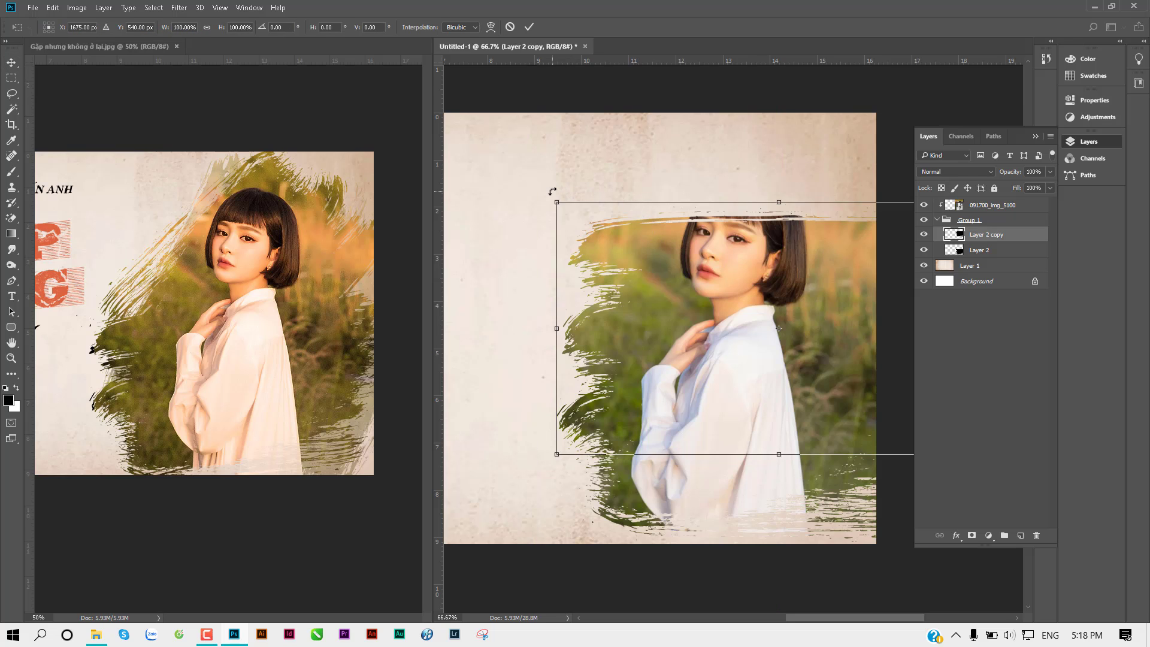
left_click_drag(552, 191, 524, 370)
left_click_drag(864, 343, 828, 282)
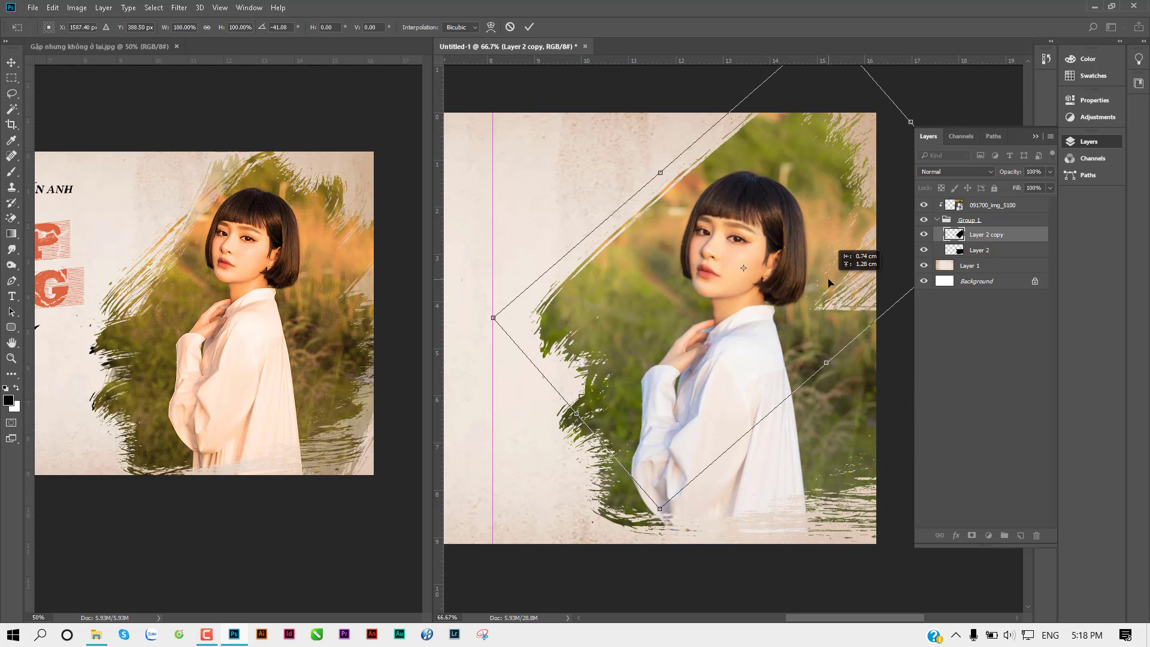
left_click_drag(486, 322, 509, 337)
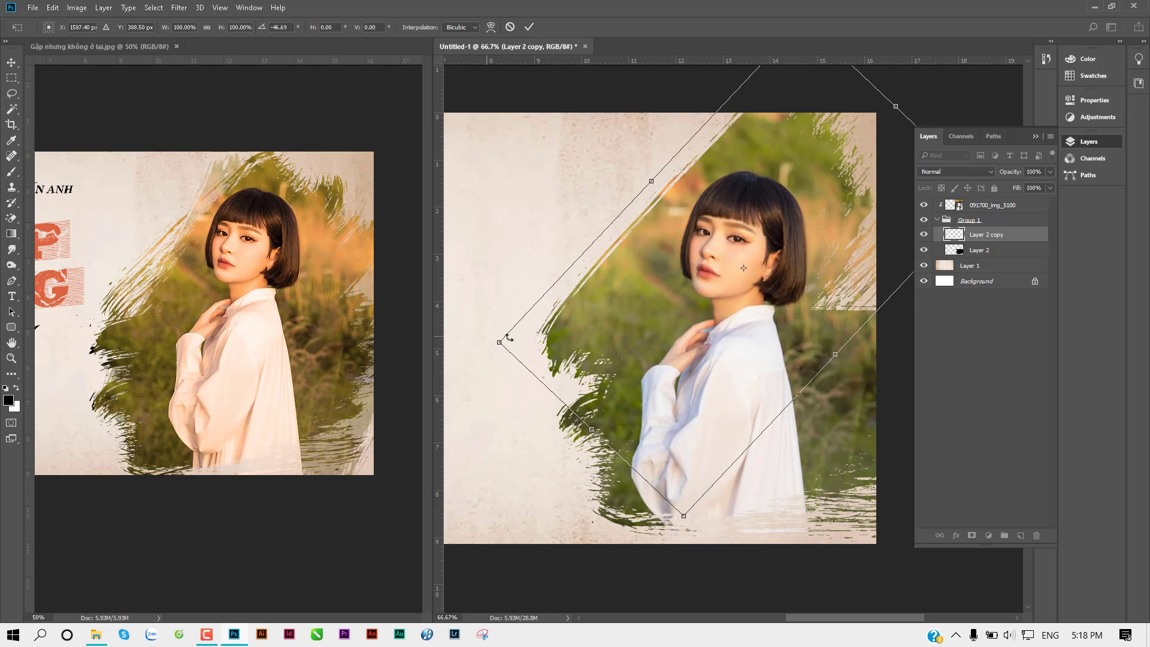
left_click_drag(740, 333, 652, 308)
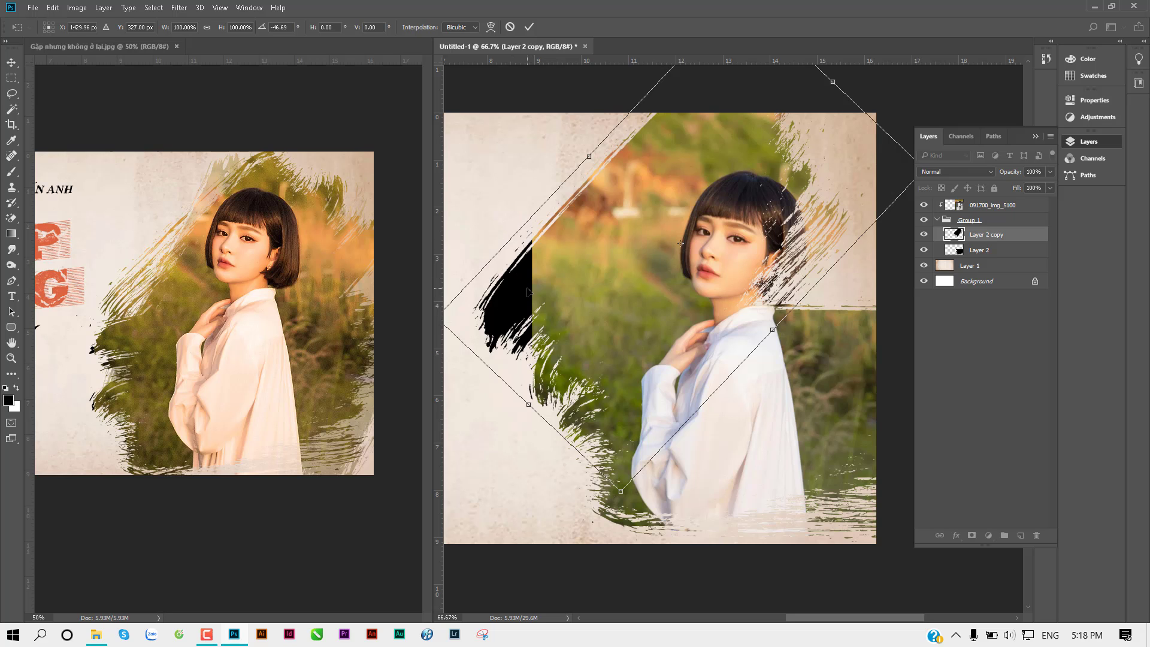
left_click_drag(646, 276, 722, 292)
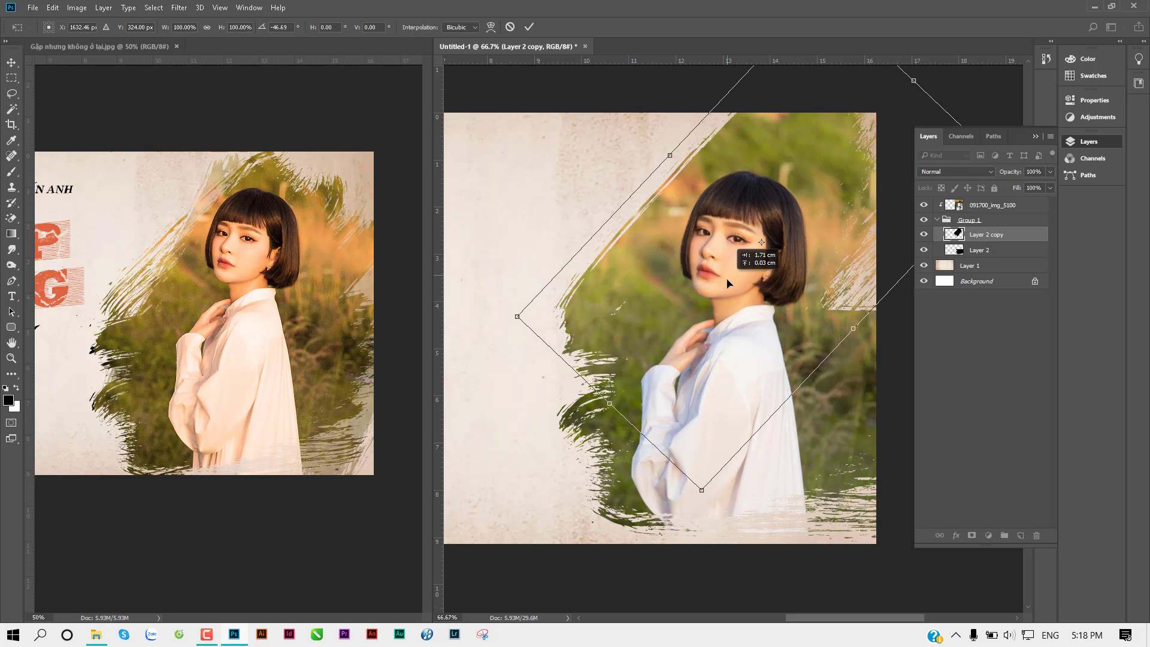
Scale the rotated strip to about 95%, adjust its position, and commit the transform
key("ctrl+minus")
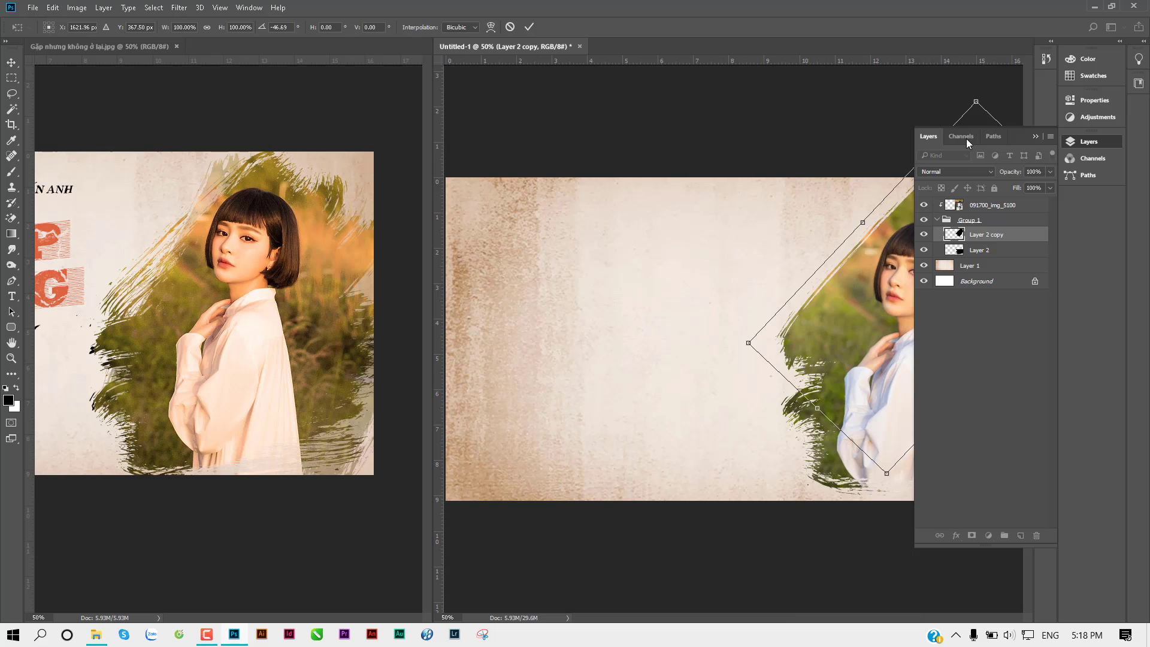
left_click(1034, 136)
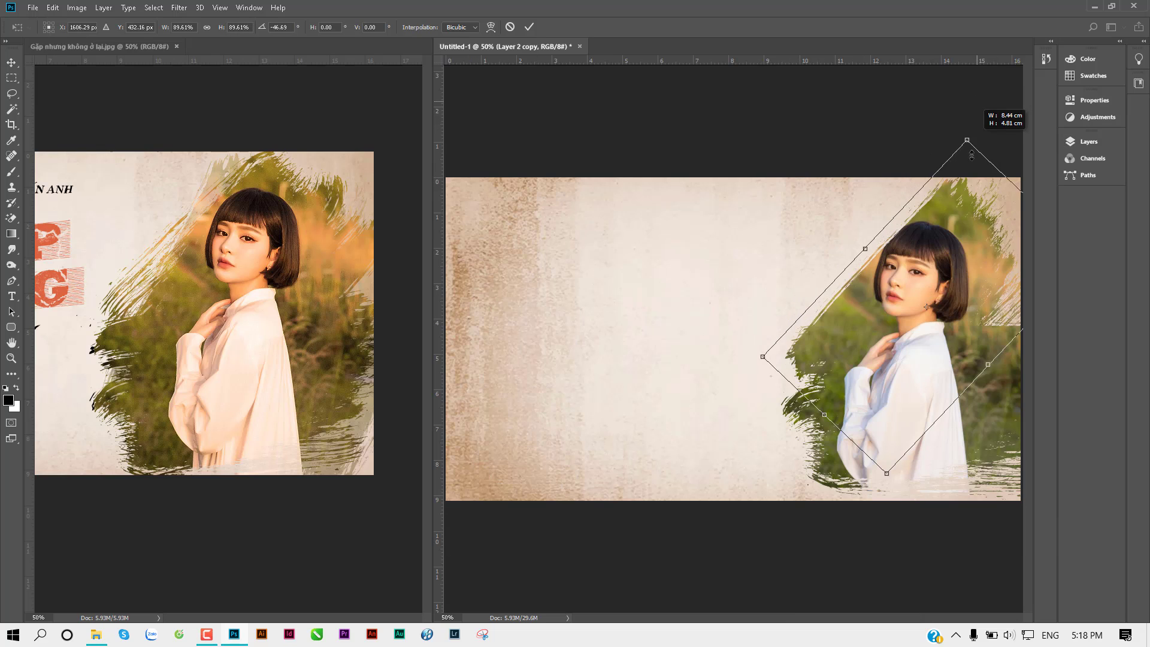
left_click_drag(976, 102, 962, 158)
left_click_drag(943, 299, 945, 270)
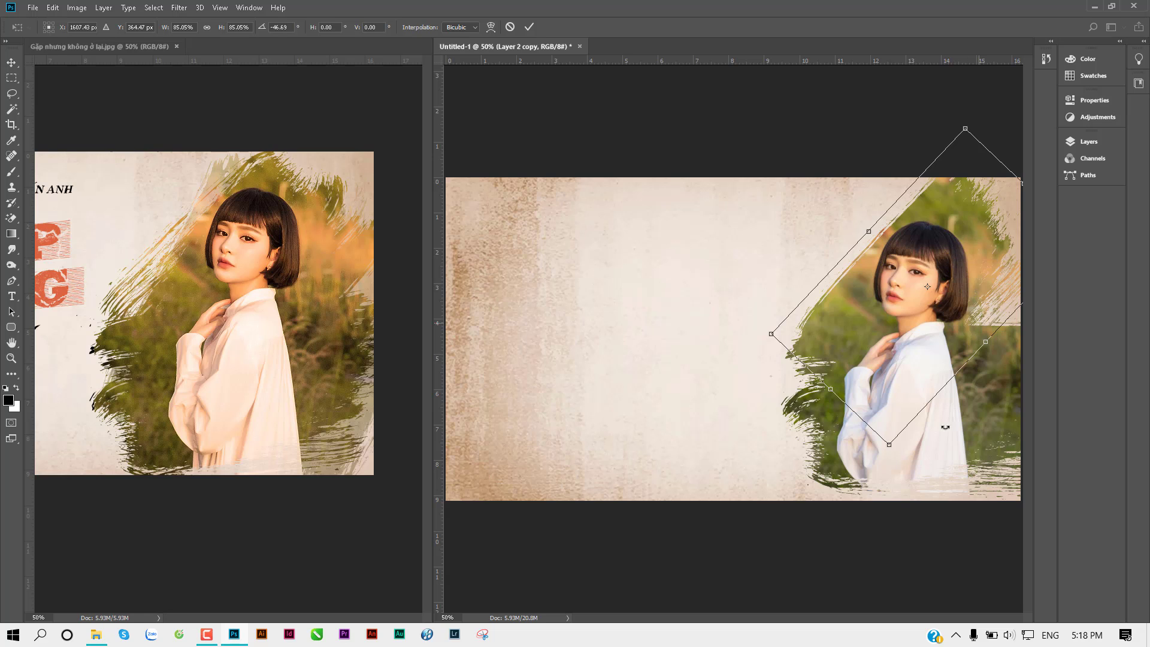
left_click_drag(891, 447, 898, 464)
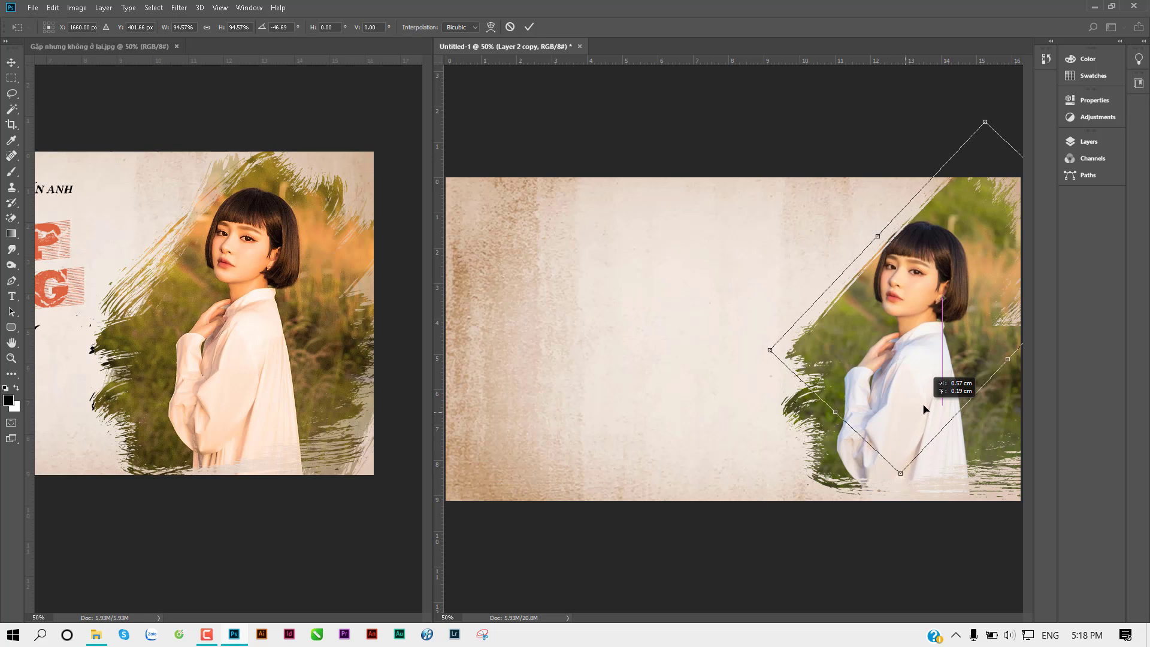
left_click_drag(907, 410, 922, 398)
key("Return")
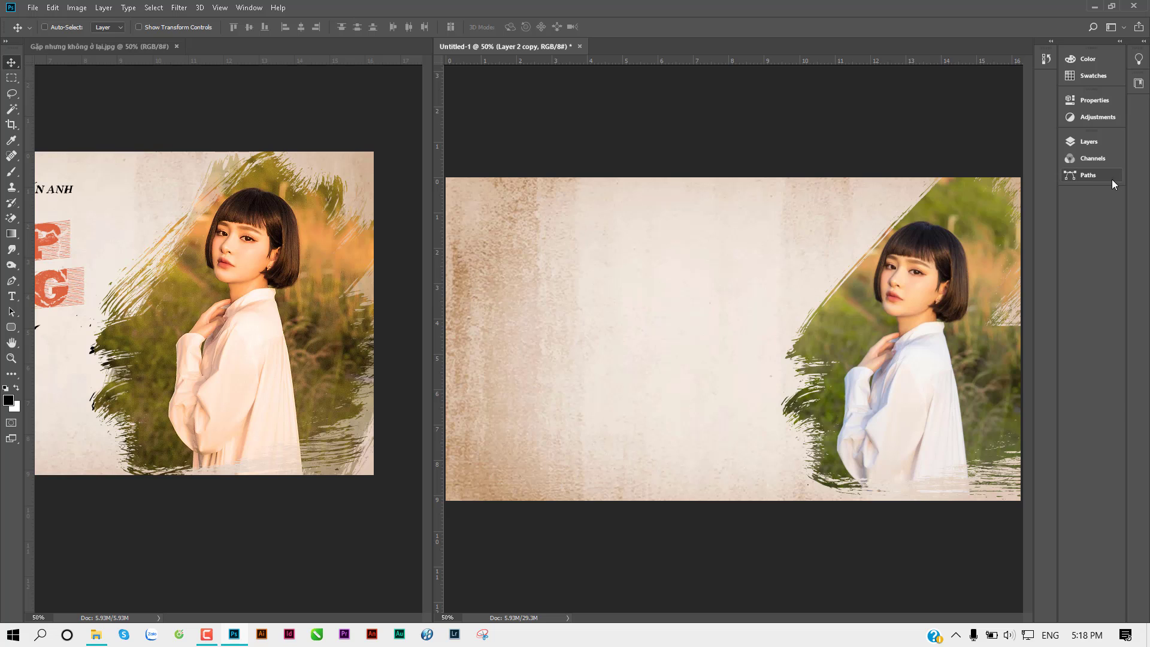
Duplicate the strip as Layer 2 copy 2, move it left, and set 50% opacity
left_click(1097, 143)
key("ctrl+plus")
left_click_drag(735, 267, 639, 252)
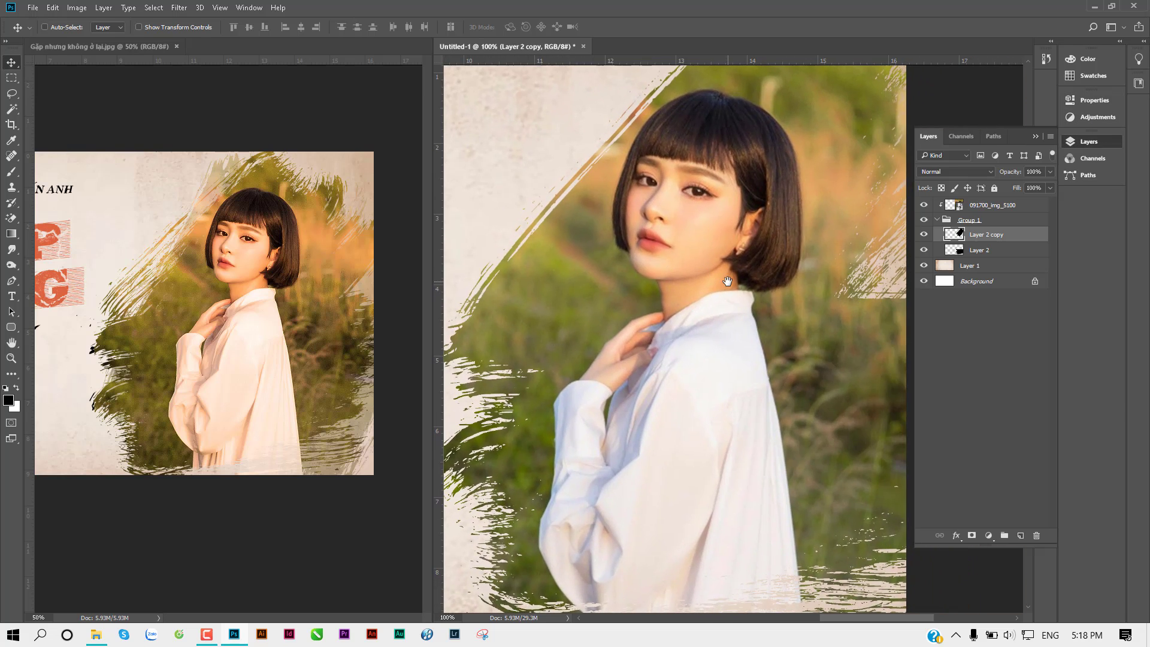
key("ctrl+minus")
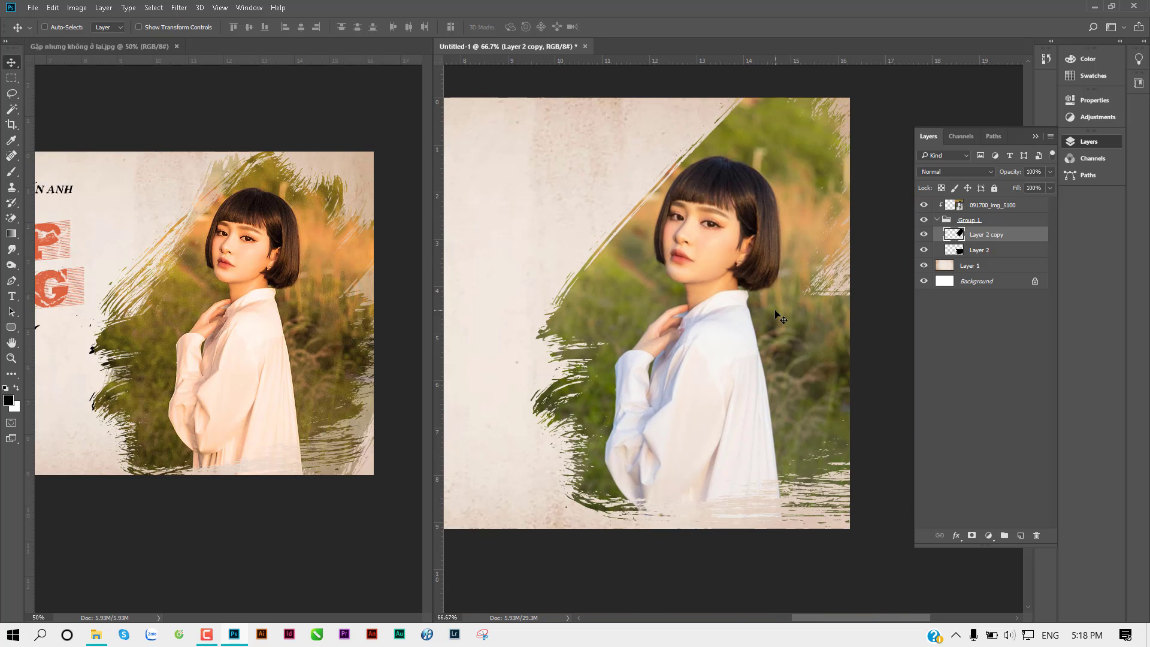
key("ctrl+j")
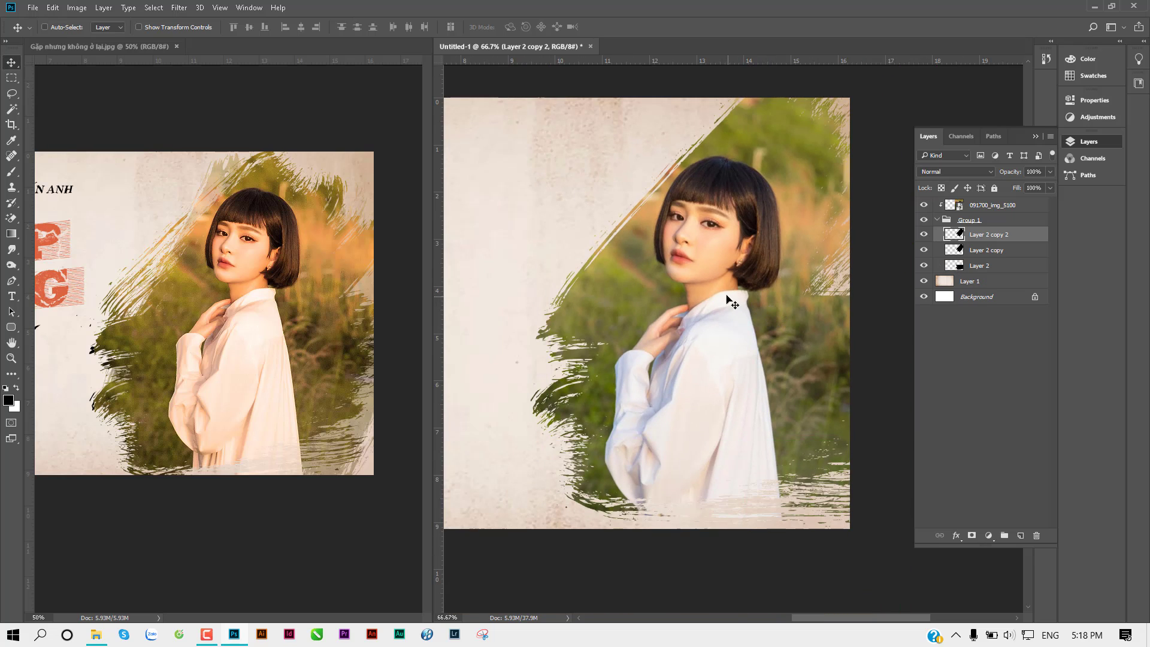
mouse_move(727, 272)
left_mouse_down()
mouse_move(621, 282)
mouse_move(681, 340)
left_mouse_up()
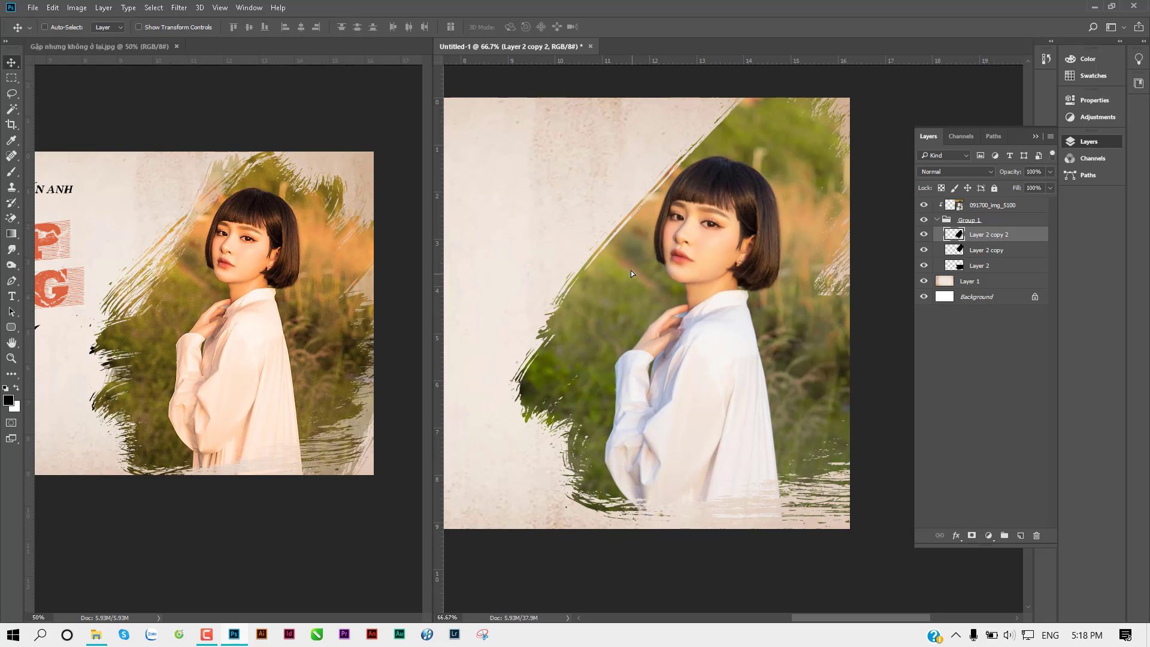
left_click_drag(630, 273, 601, 263)
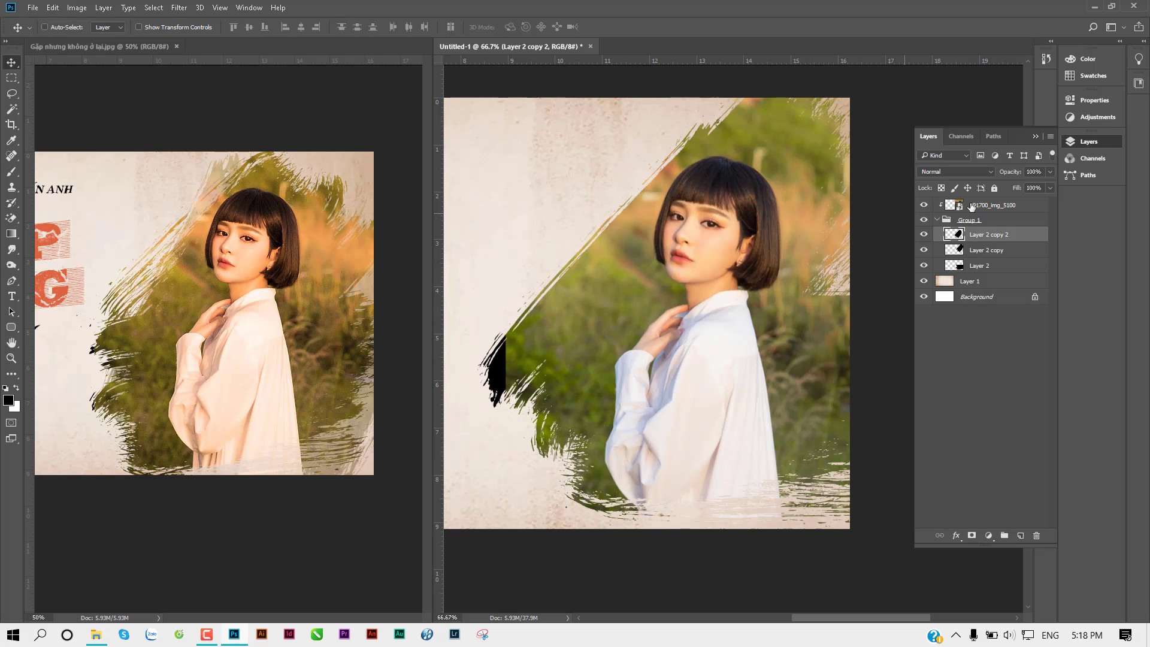
key("5")
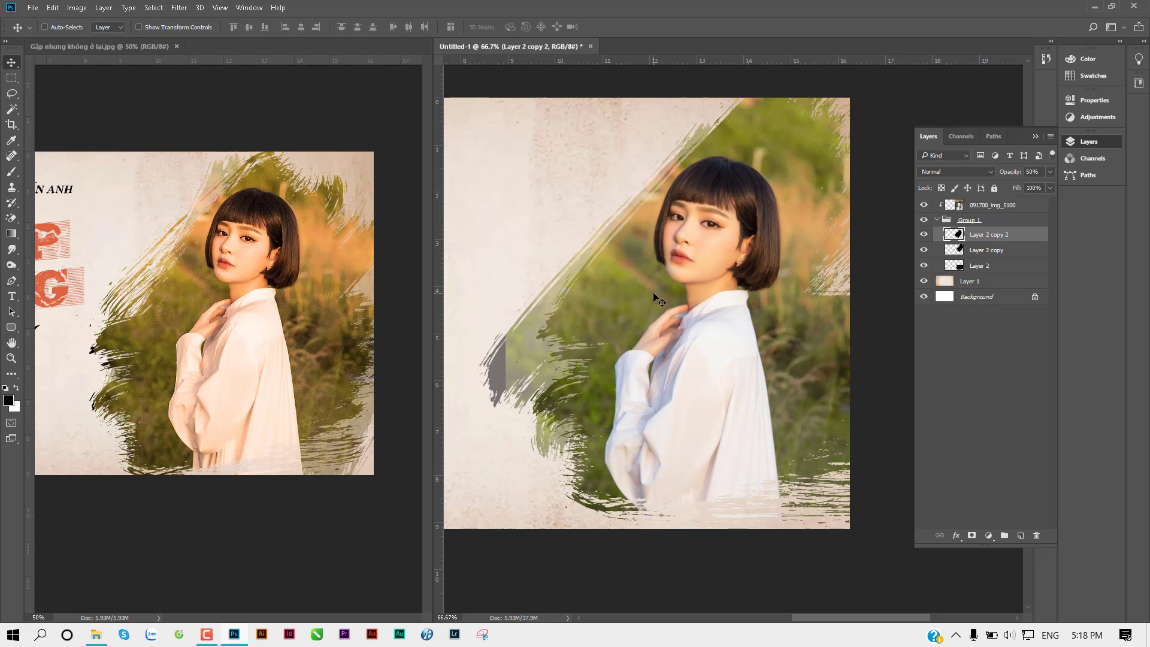
left_click_drag(659, 300, 688, 423)
Rotate the semi-transparent strip about 163°, commit, and reposition it
key("ctrl+t")
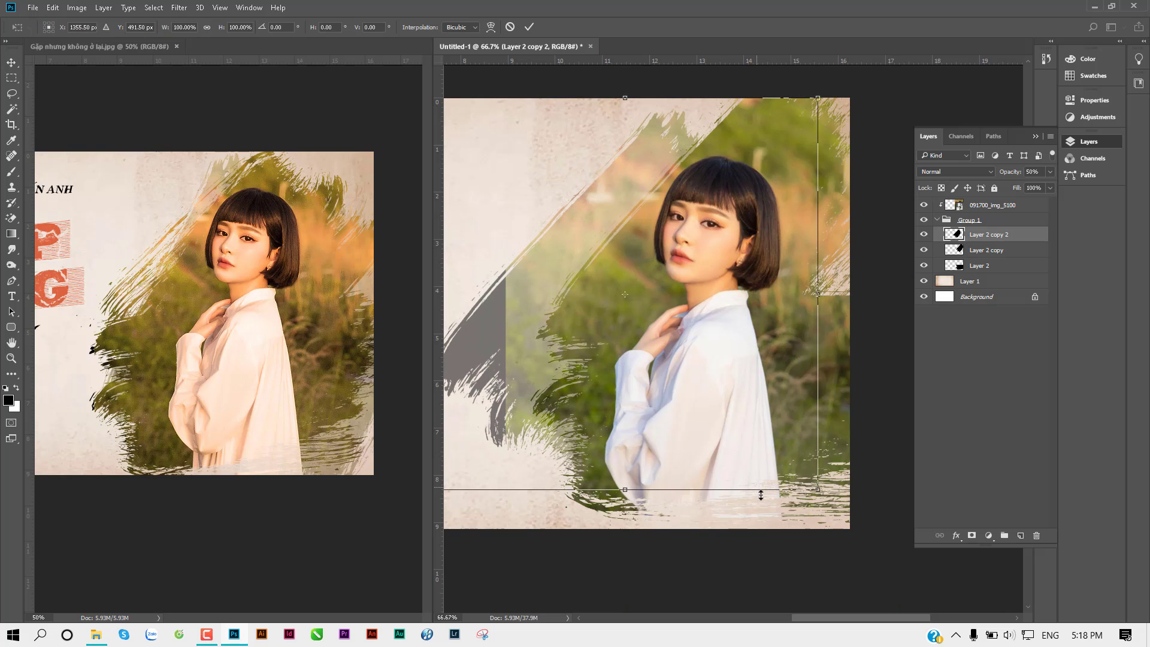
mouse_move(827, 504)
left_mouse_down()
mouse_move(493, 228)
mouse_move(497, 240)
left_mouse_up()
left_click_drag(599, 281, 676, 231)
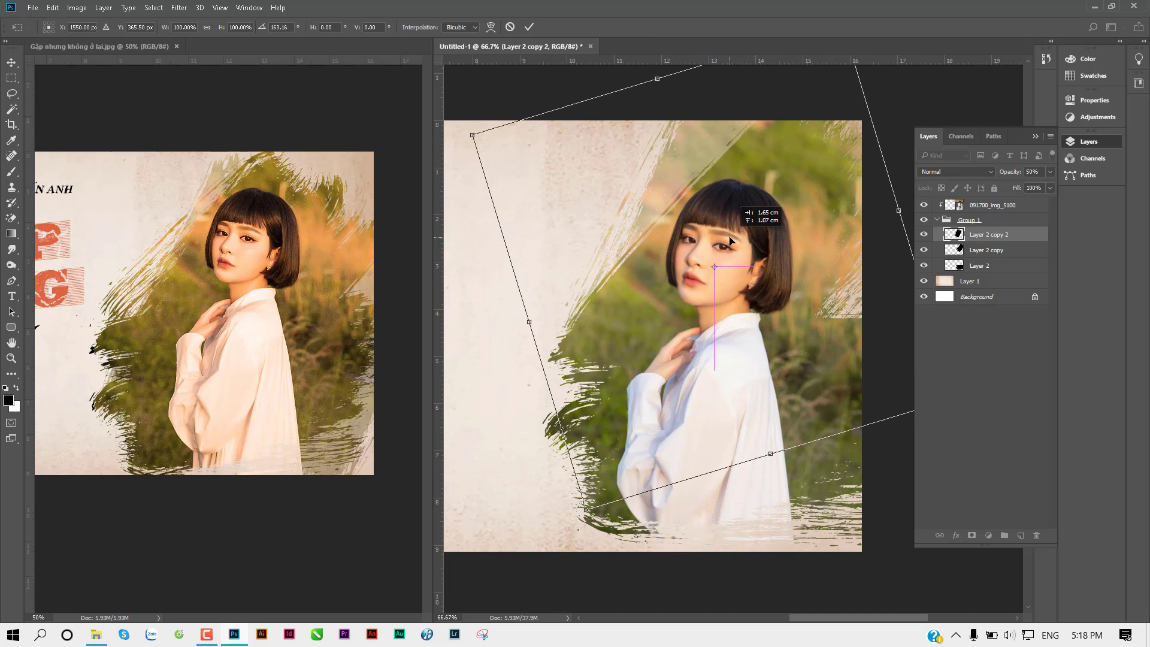
key("Return")
left_click_drag(778, 419, 824, 441)
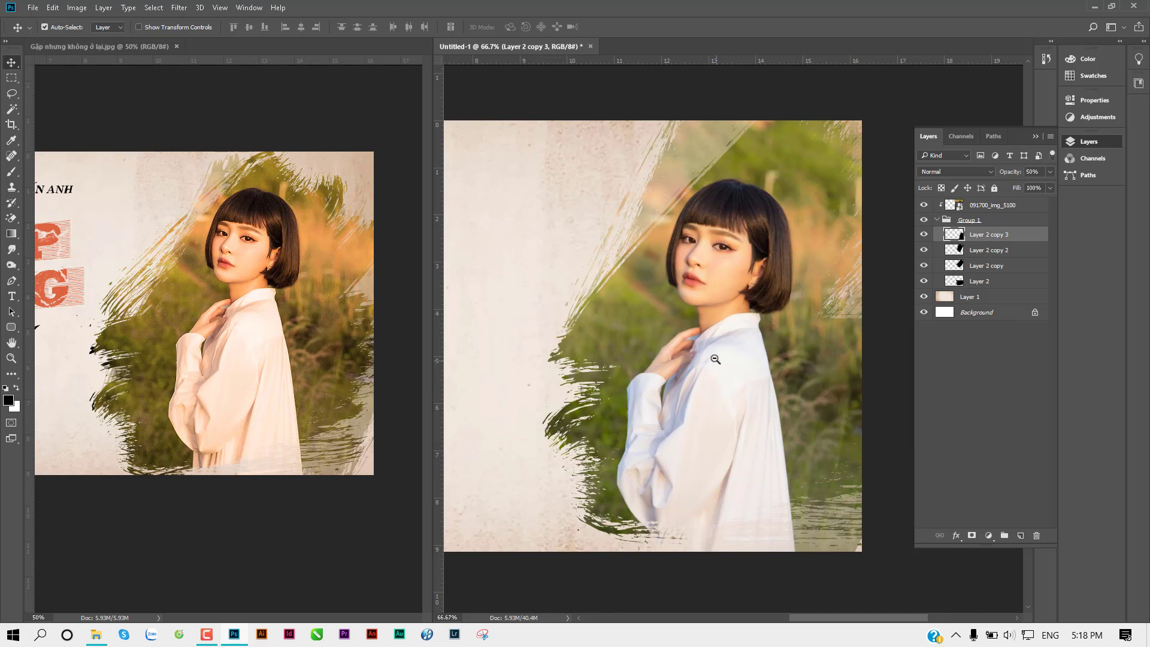
key("ctrl+minus")
key("ctrl+plus")
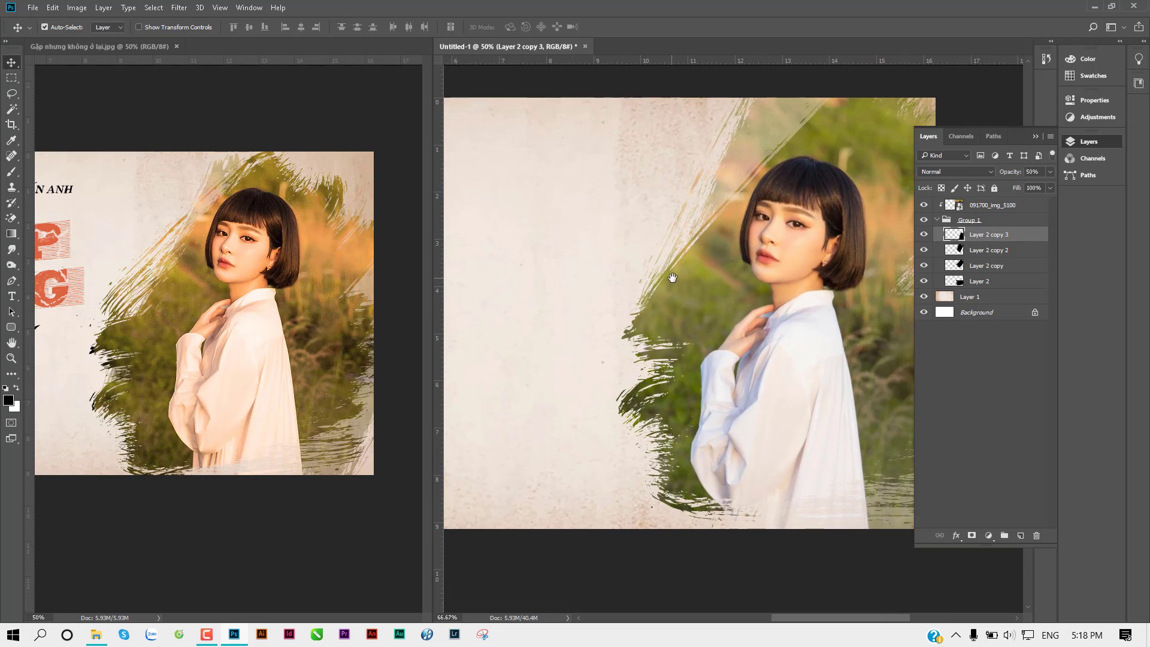
Rotate the first strip copy about 165° and enlarge it to about 111%
left_click(923, 250)
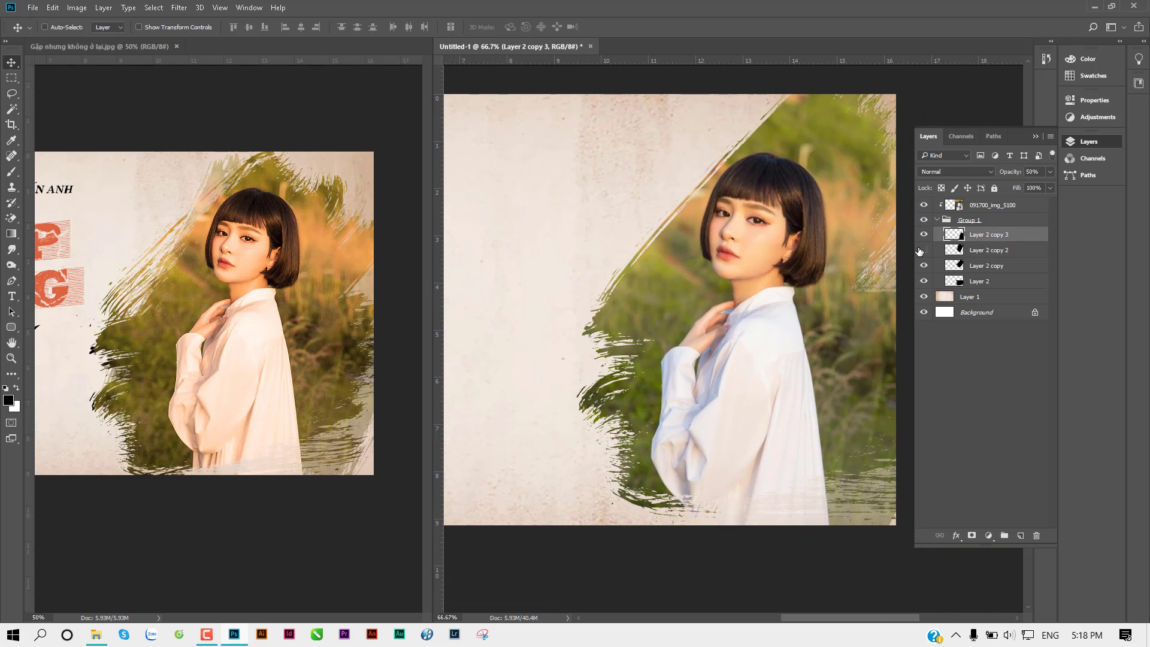
left_click(924, 265)
left_click(970, 269)
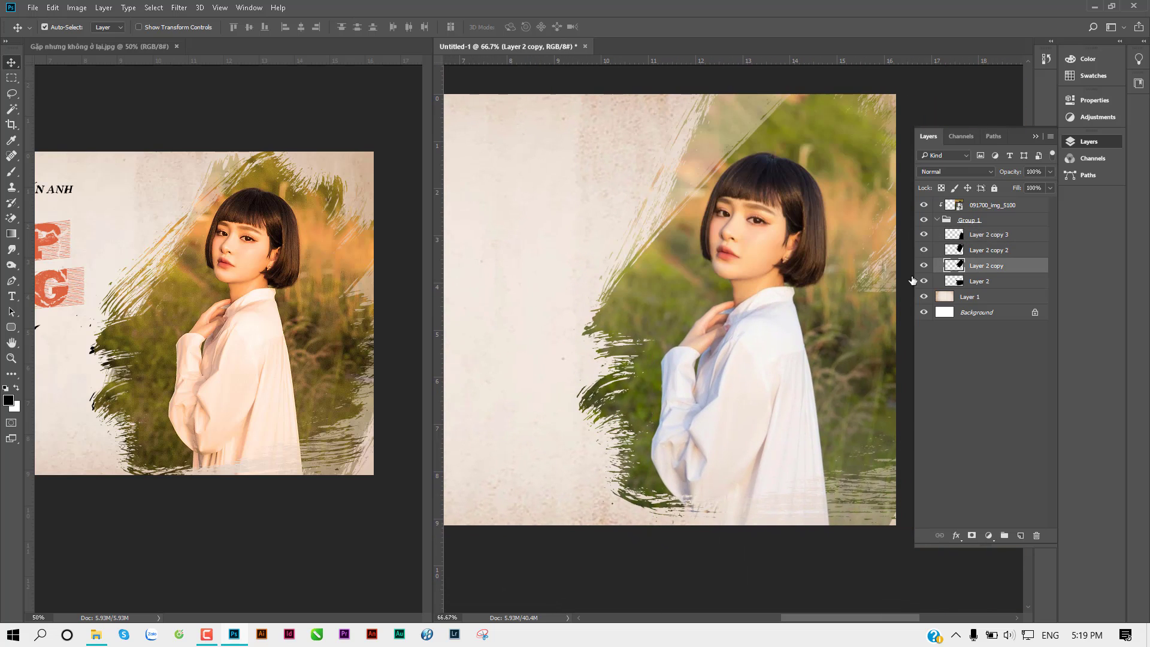
key("ctrl+t")
key("ctrl+minus")
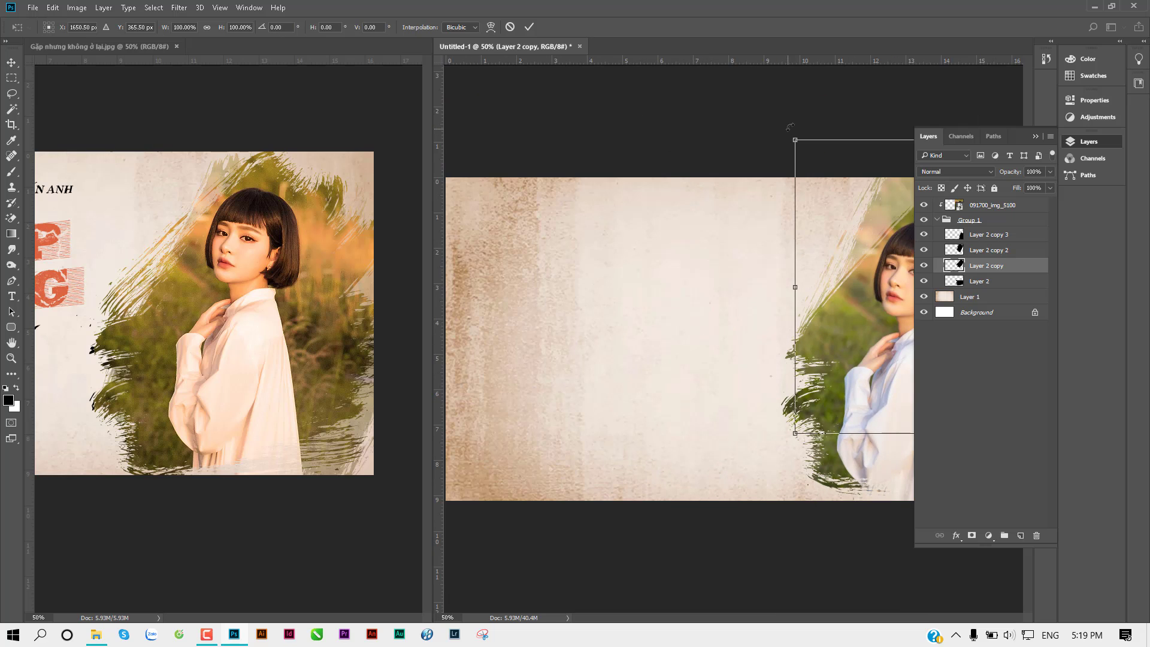
left_click(1035, 135)
mouse_move(810, 112)
left_mouse_down()
mouse_move(1112, 410)
mouse_move(1095, 417)
left_mouse_up()
left_click_drag(948, 360, 919, 381)
left_click_drag(740, 189, 708, 179)
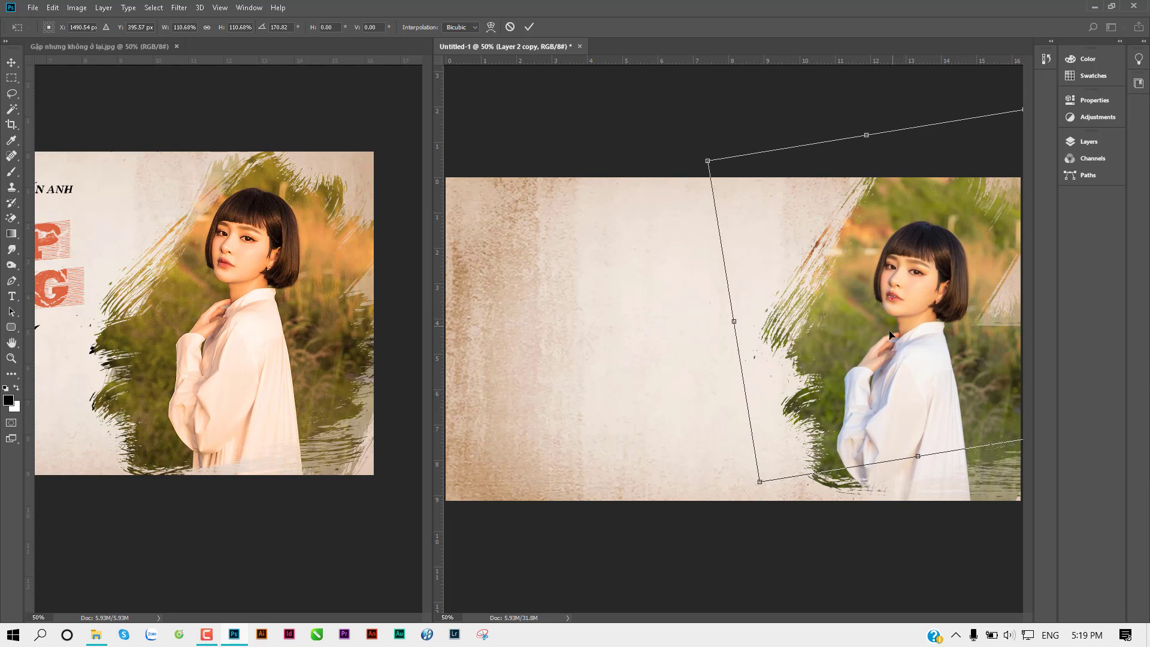
left_click_drag(894, 337, 909, 363)
key("Return")
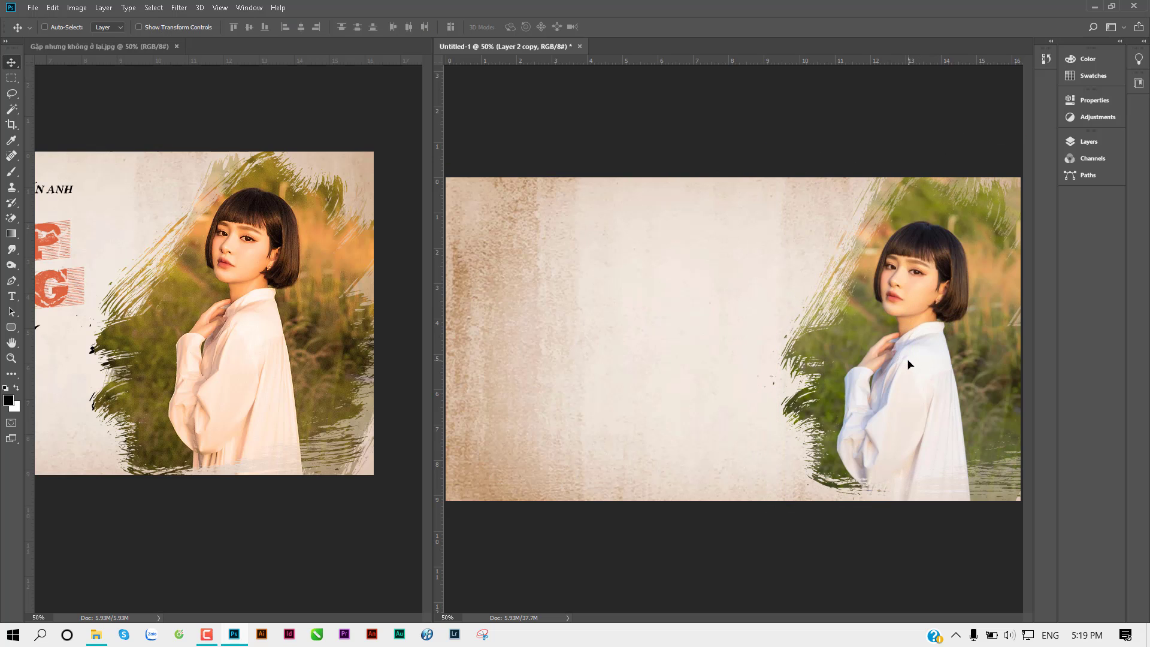
Zoom around the portrait and select the 091700_img_5100 photo layer
left_click(760, 339, "ctrl")
left_click(713, 329, "ctrl+alt")
left_click(840, 329, "ctrl")
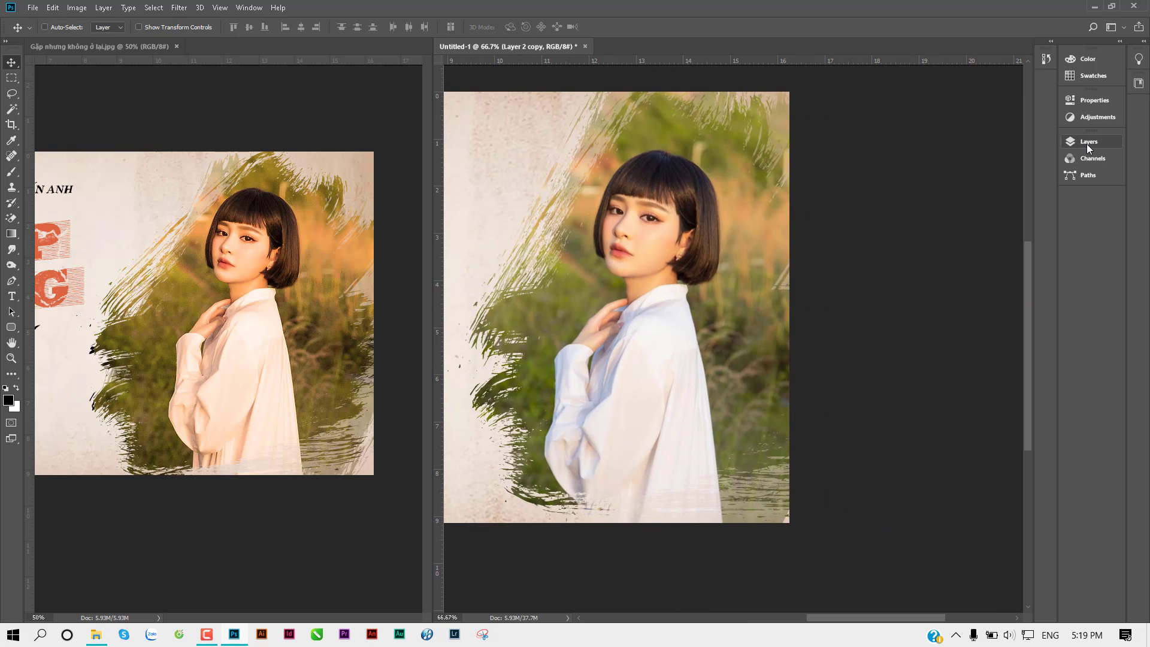
left_click(1088, 144)
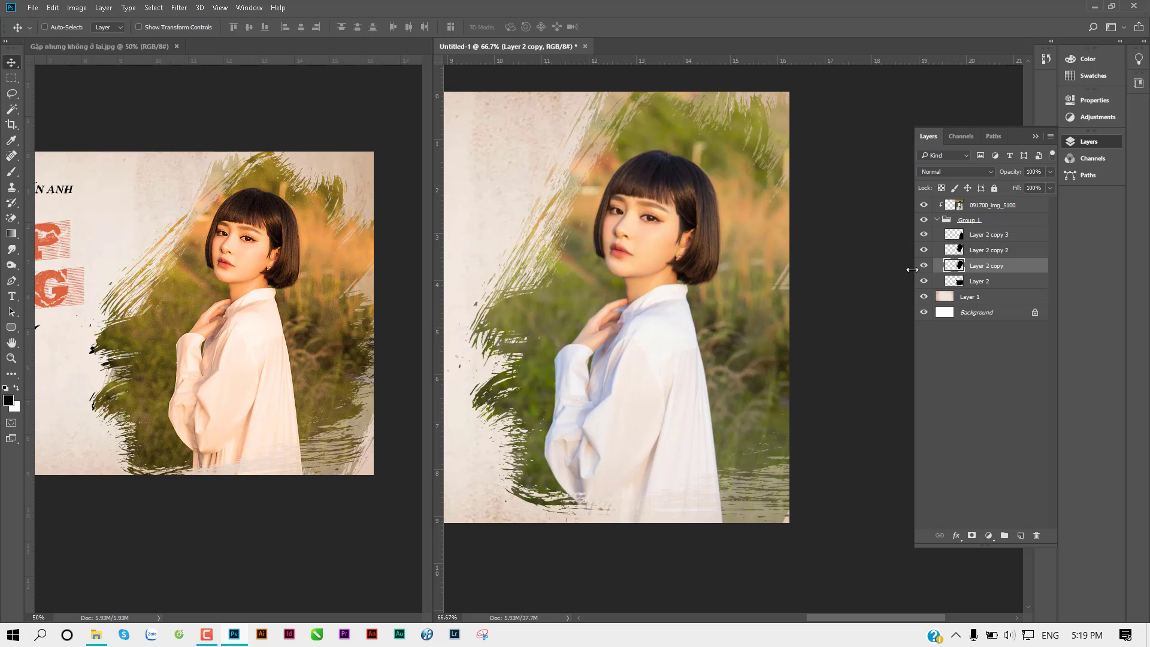
left_click(1006, 207)
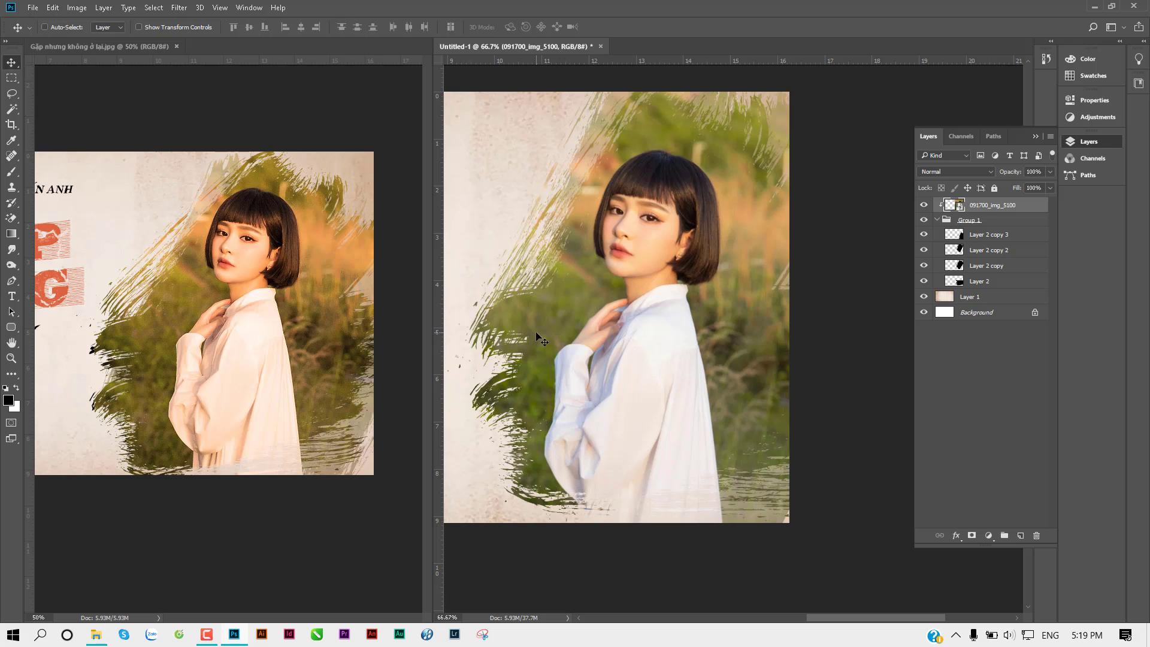
left_click(81, 7)
mouse_move(143, 45)
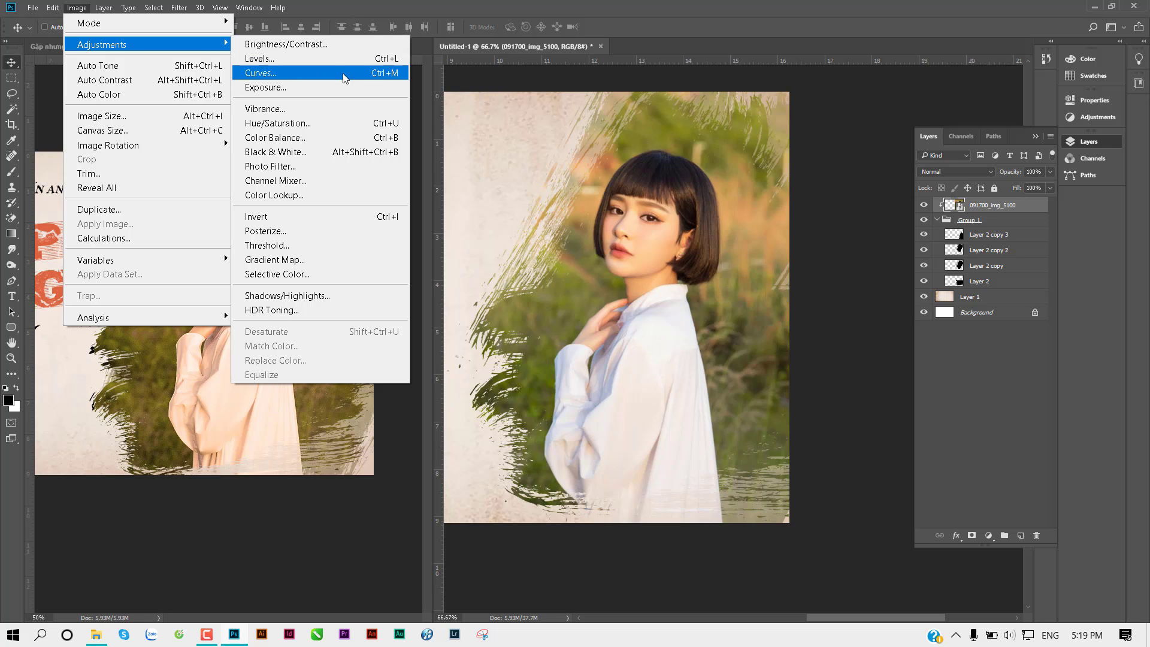
left_click(347, 56)
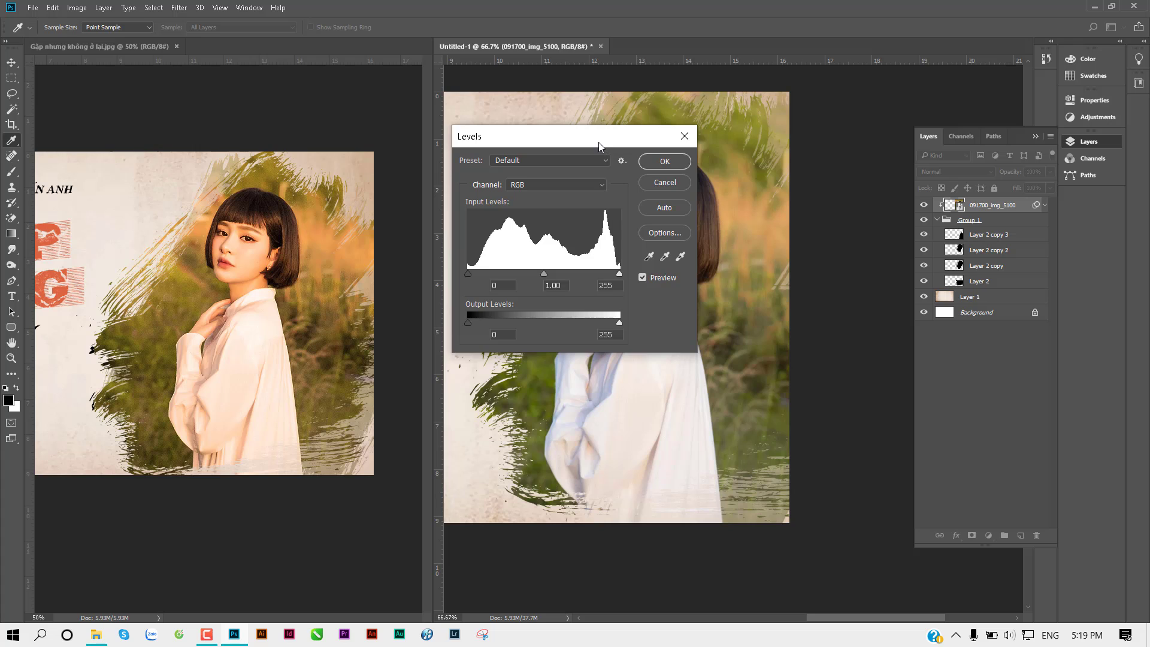
left_click_drag(598, 142, 440, 182)
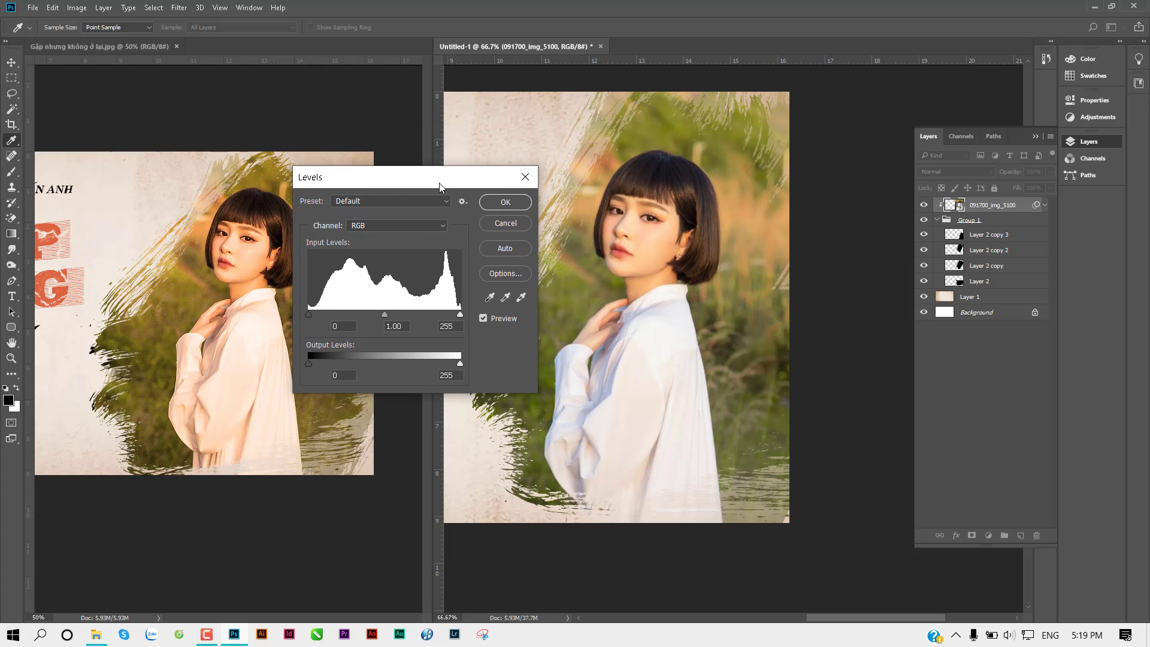
left_click(400, 226)
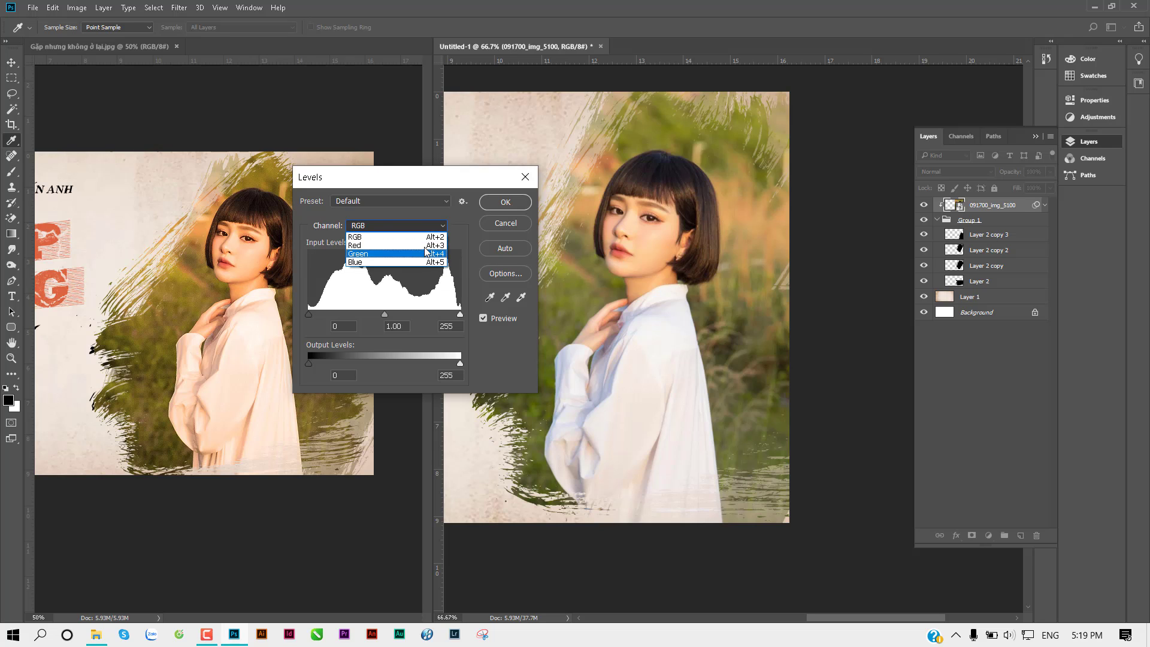
left_click(392, 263)
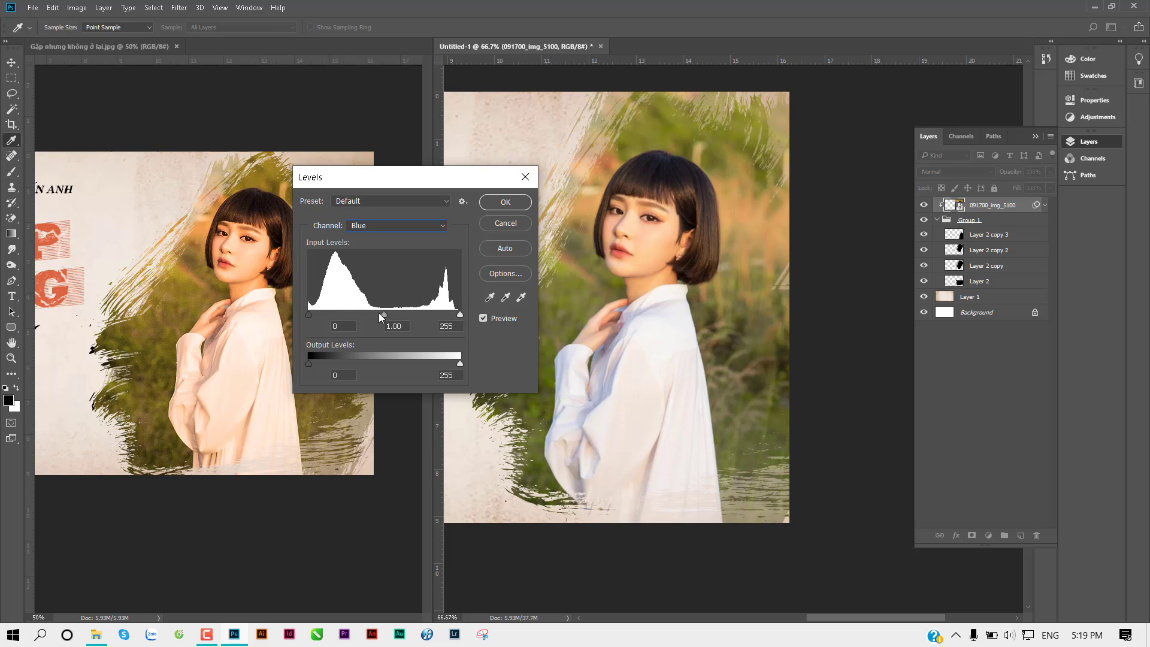
left_click_drag(382, 314, 347, 314)
left_click(389, 225)
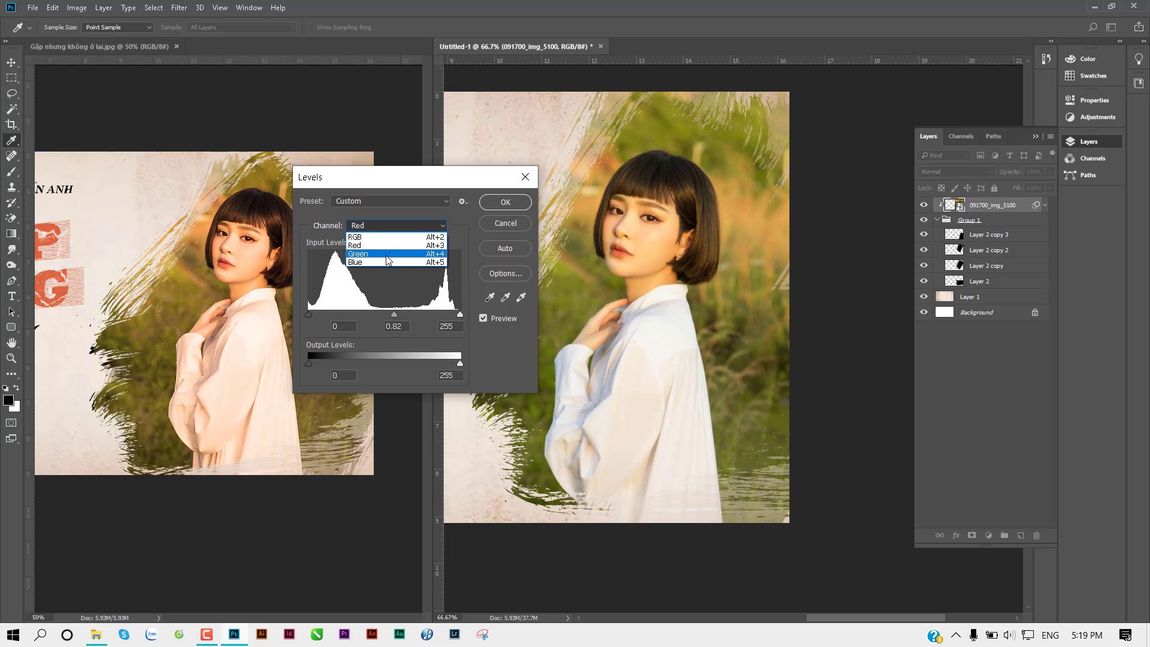
left_click(389, 248)
mouse_move(377, 314)
left_mouse_down()
mouse_move(352, 312)
mouse_move(404, 310)
left_mouse_up()
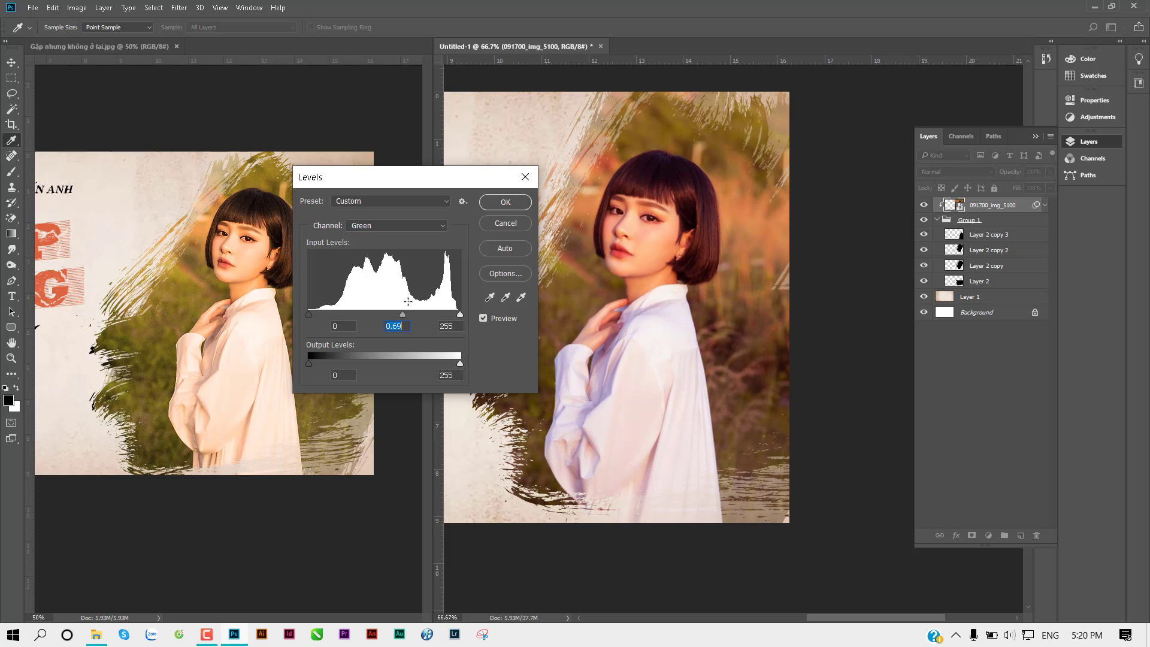
left_click(525, 176)
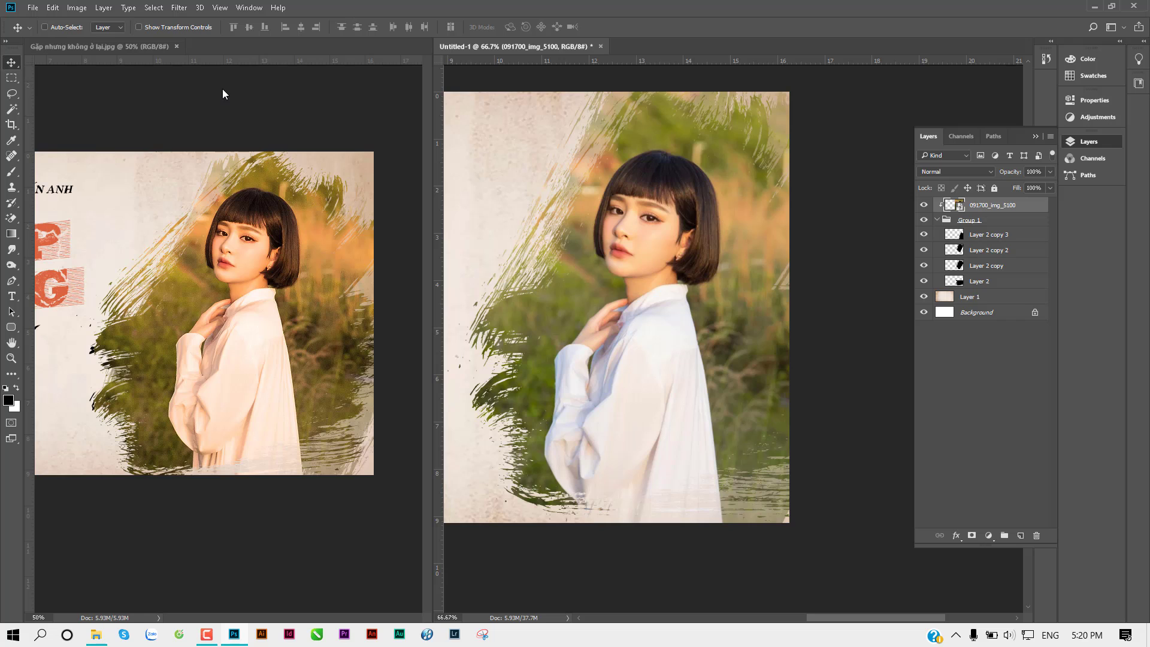
Apply Color Balance to the portrait, shifting midtones toward Yellow and slightly toward Red
left_click(76, 8)
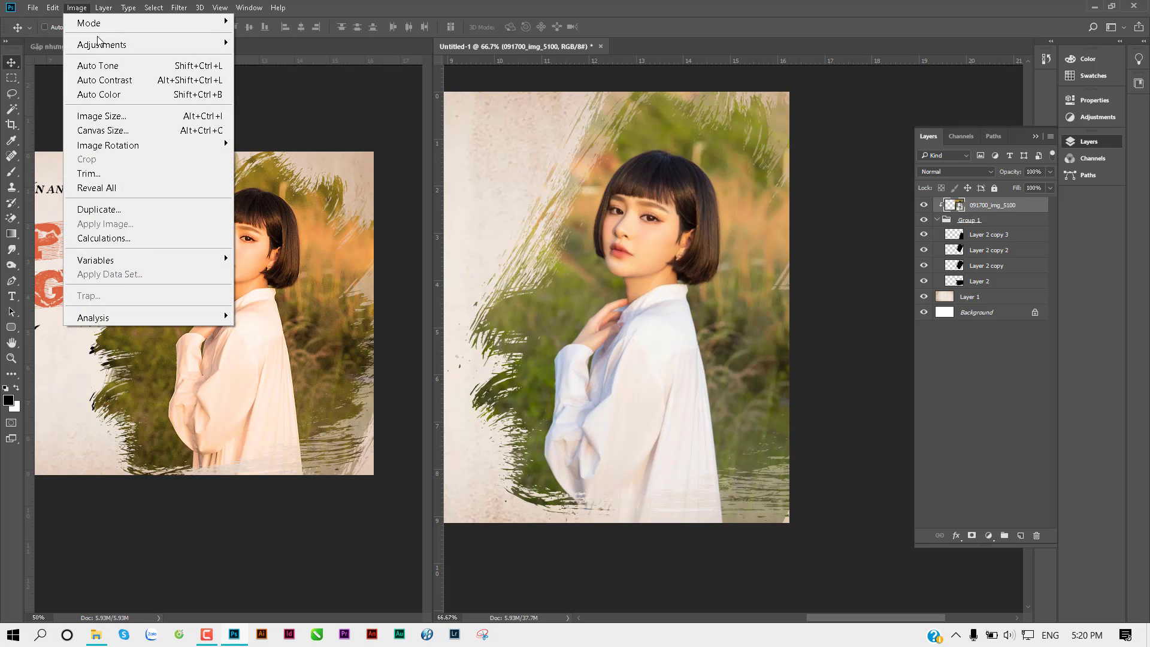
mouse_move(102, 44)
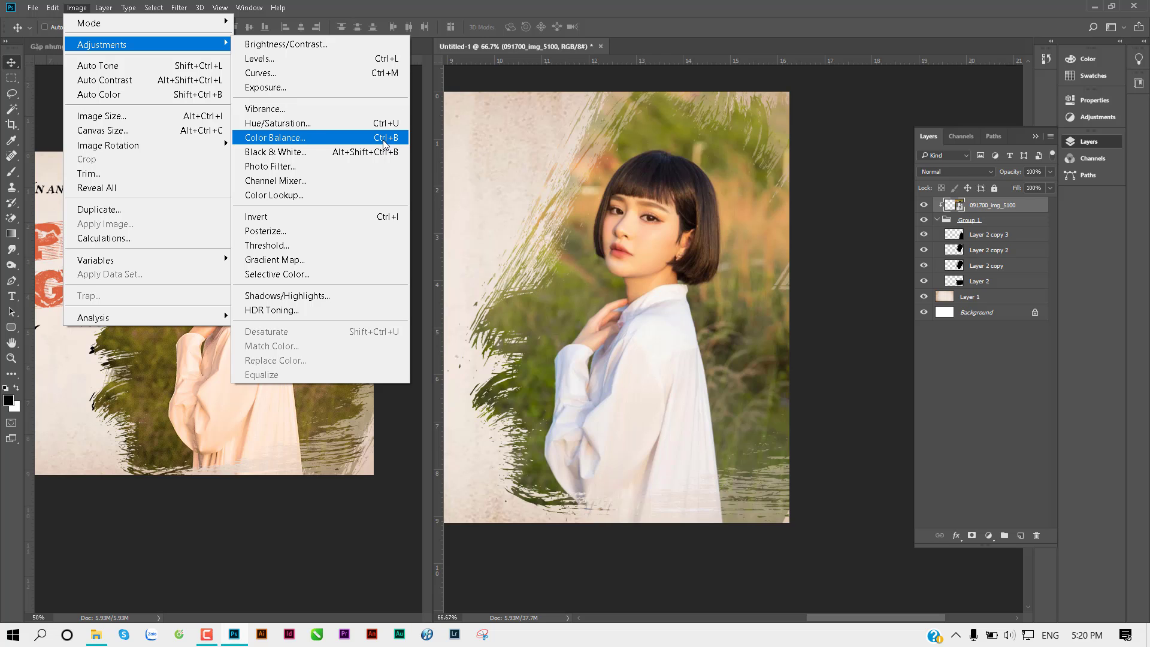
left_click(321, 144)
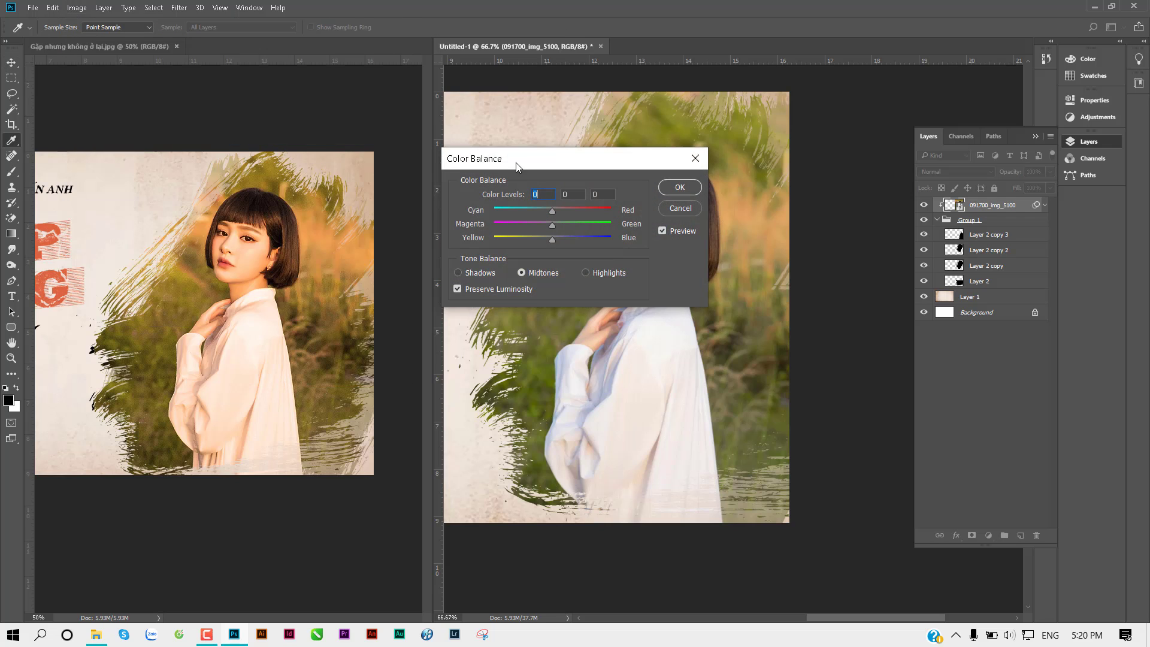
left_click_drag(516, 165, 333, 175)
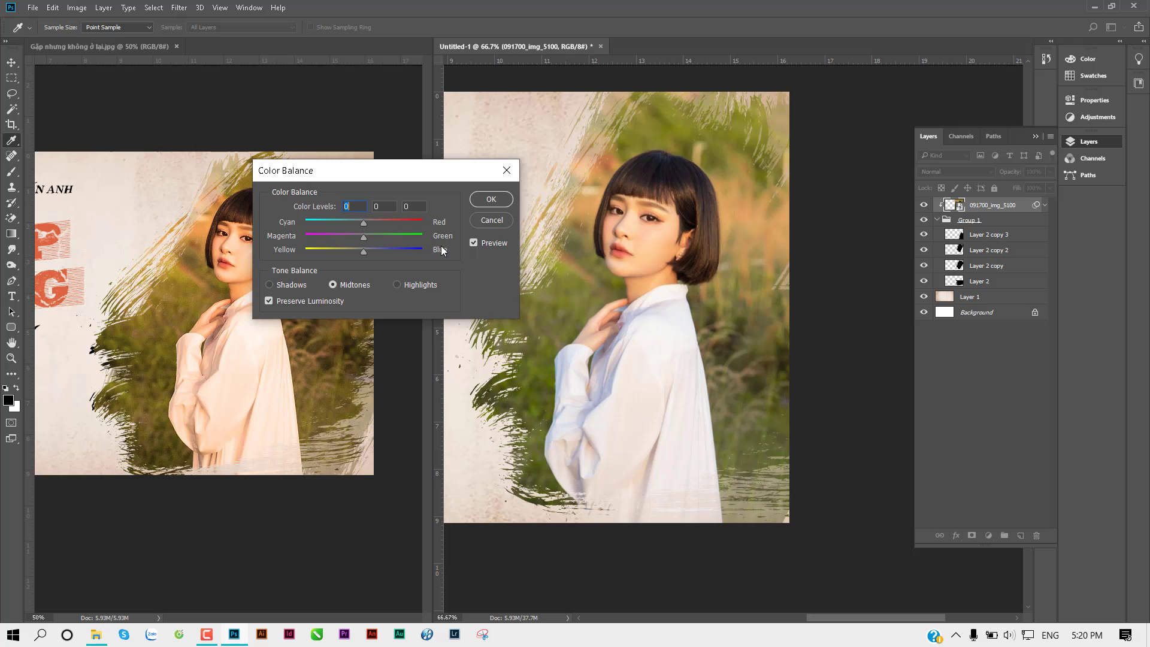
left_click_drag(362, 249, 340, 253)
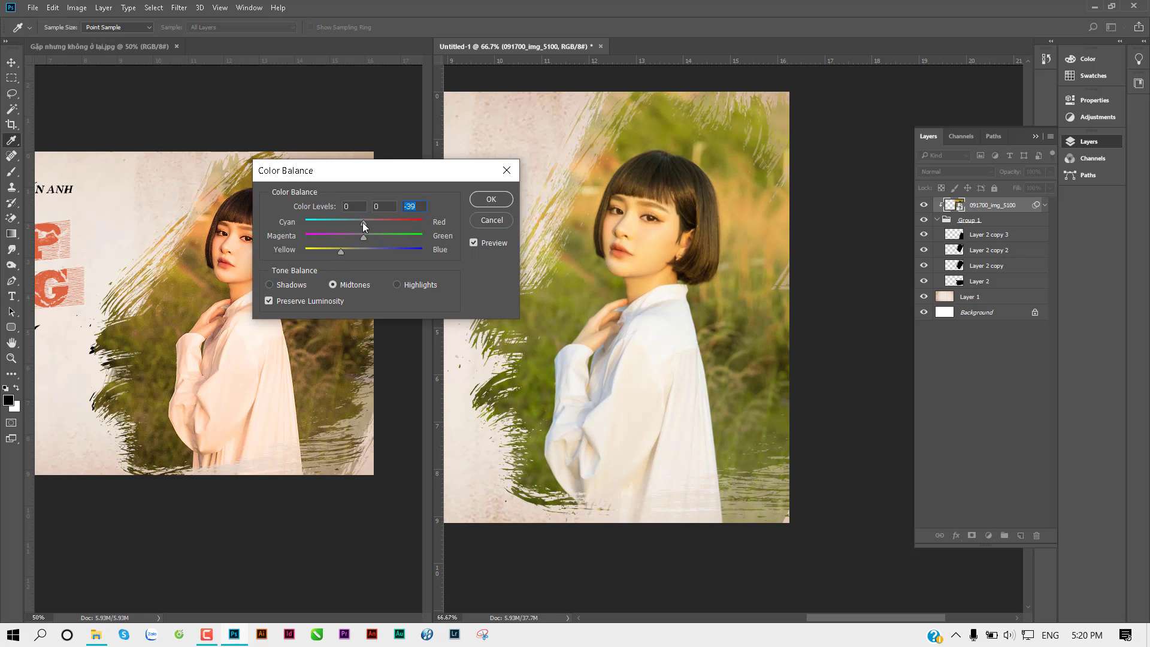
left_click_drag(390, 223, 393, 223)
left_click(491, 200)
key("v")
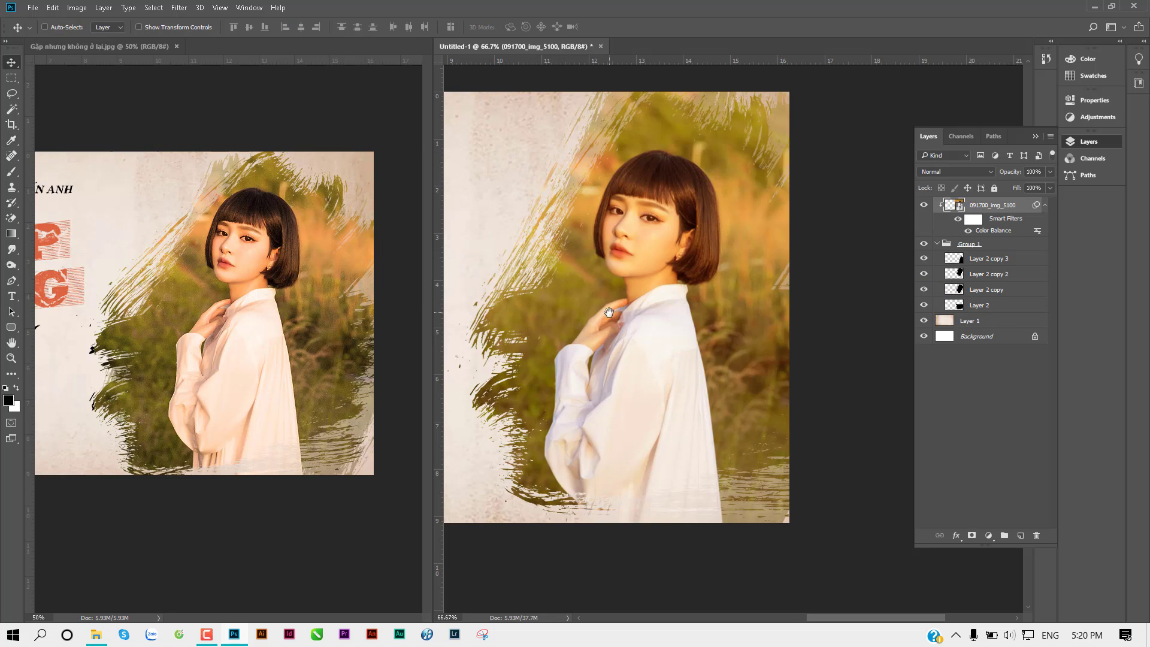
key("ctrl+minus")
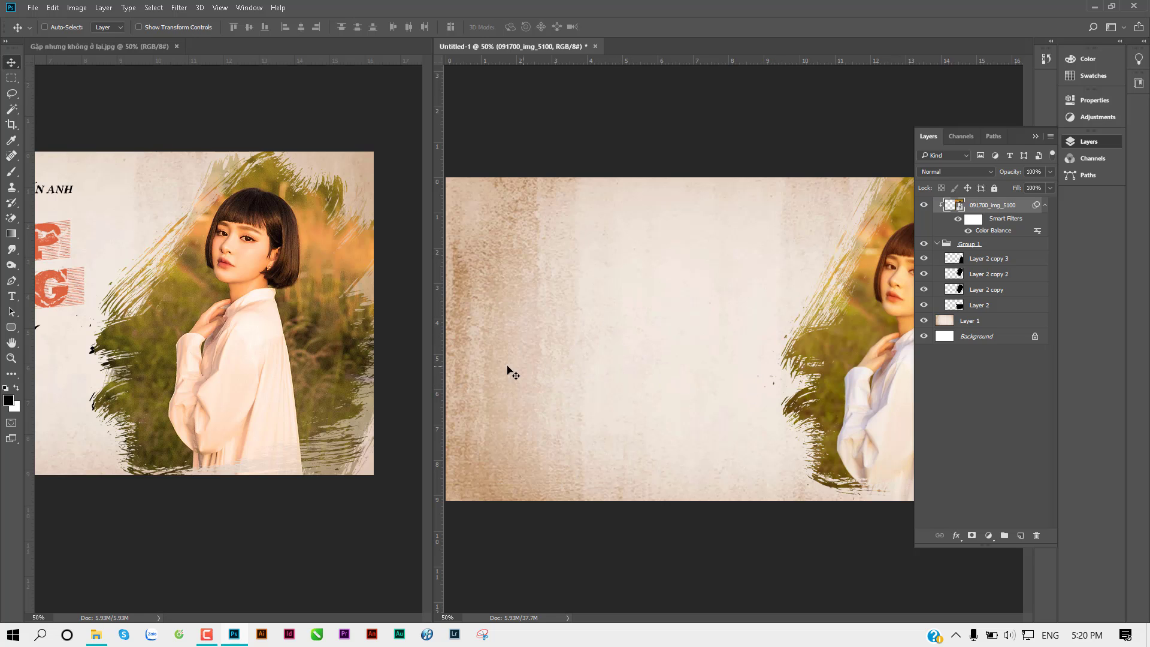
left_click(805, 366)
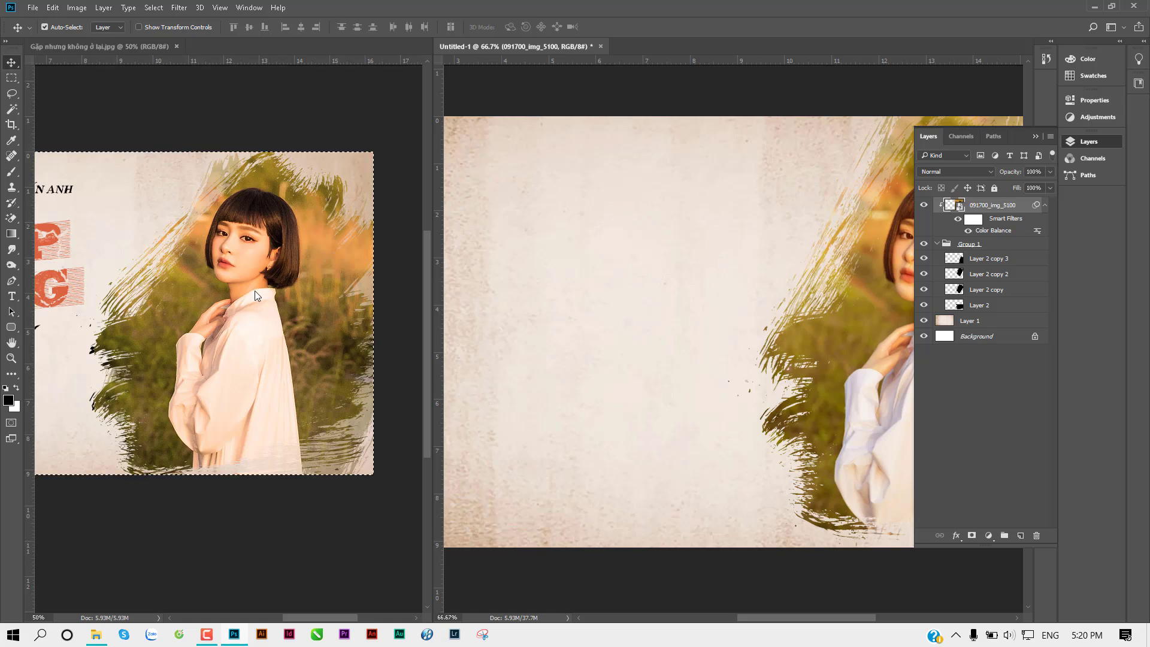
left_click(254, 290)
left_click(177, 303)
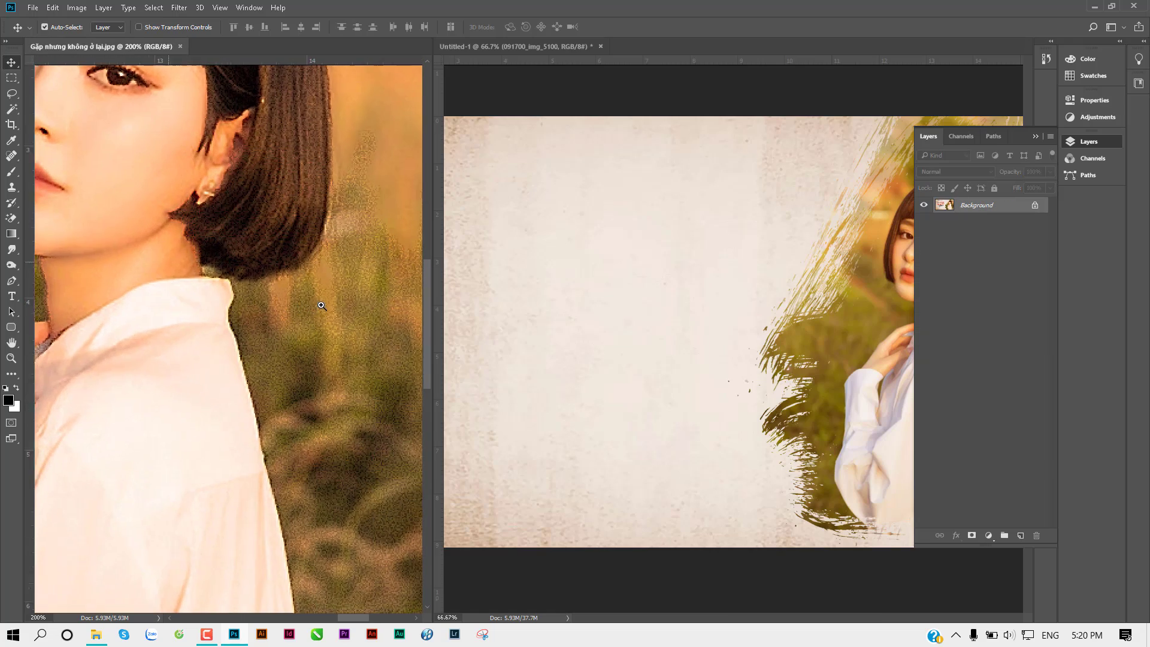
left_click(189, 295)
mouse_move(190, 295)
left_mouse_down()
mouse_move(126, 329)
mouse_move(147, 299)
mouse_move(336, 449)
mouse_move(308, 357)
mouse_move(231, 257)
left_mouse_up()
key("ctrl+plus")
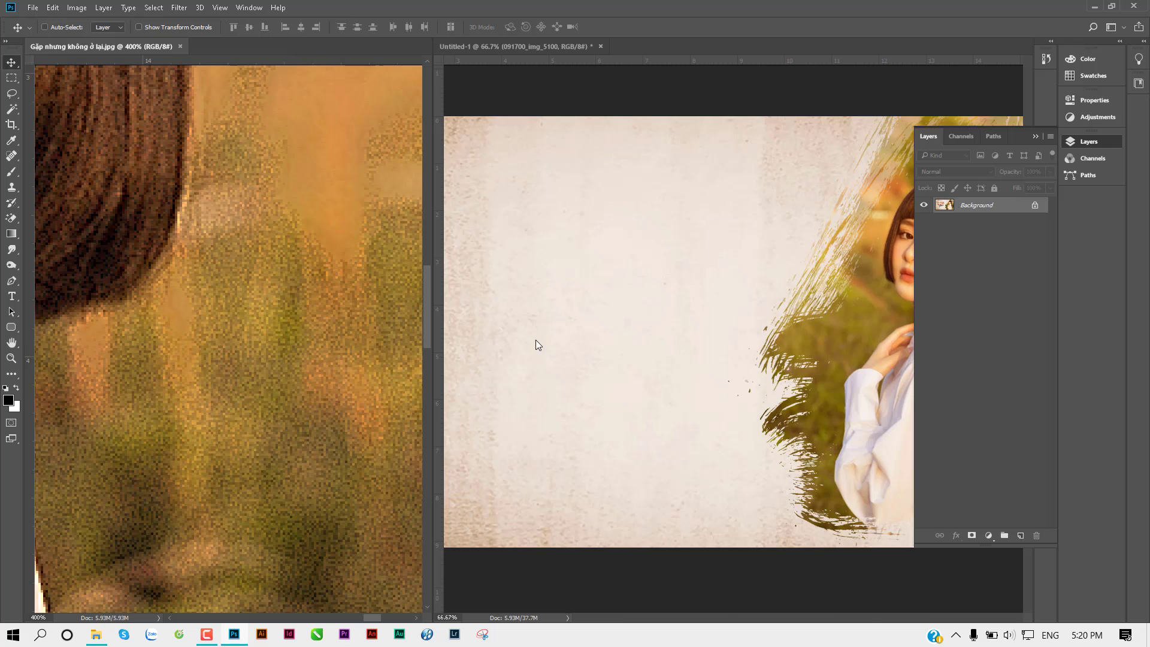
left_click(689, 337)
key("ctrl+minus")
key("ctrl+minus")
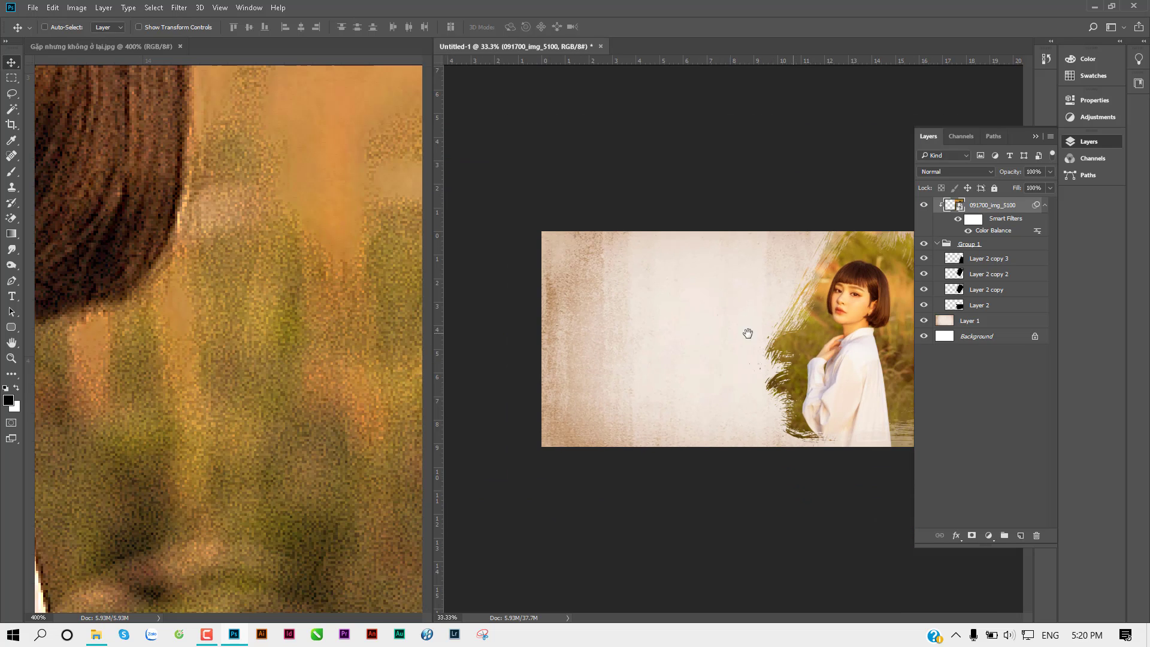
key("ctrl+plus")
key("ctrl+plus")
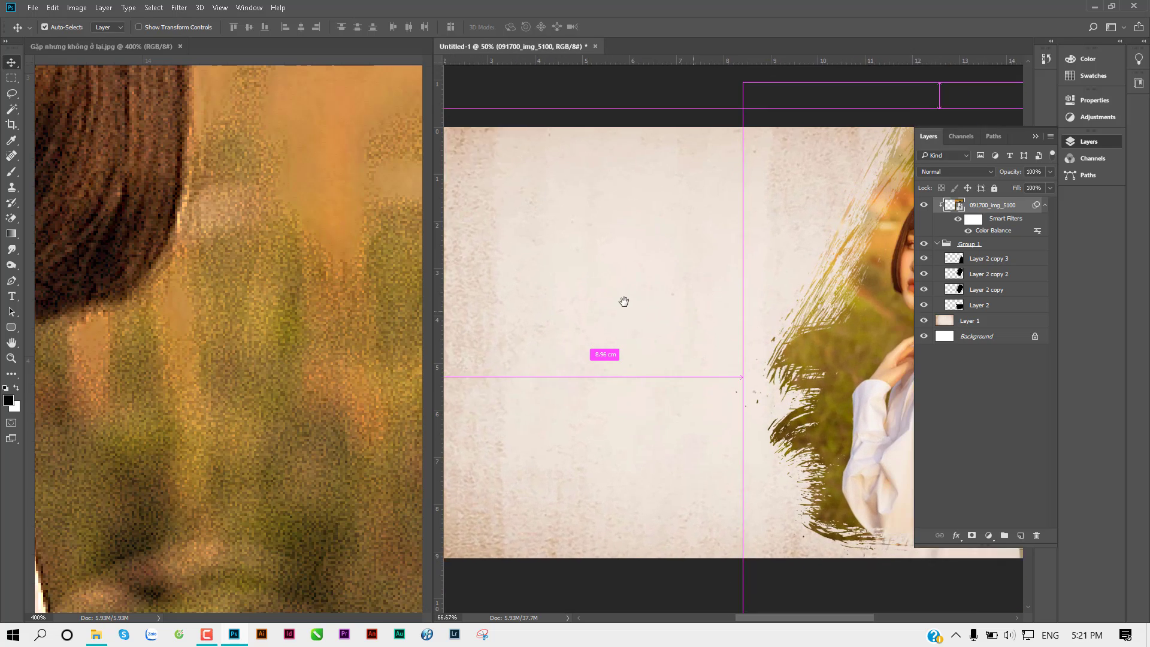
left_click_drag(623, 302, 359, 272)
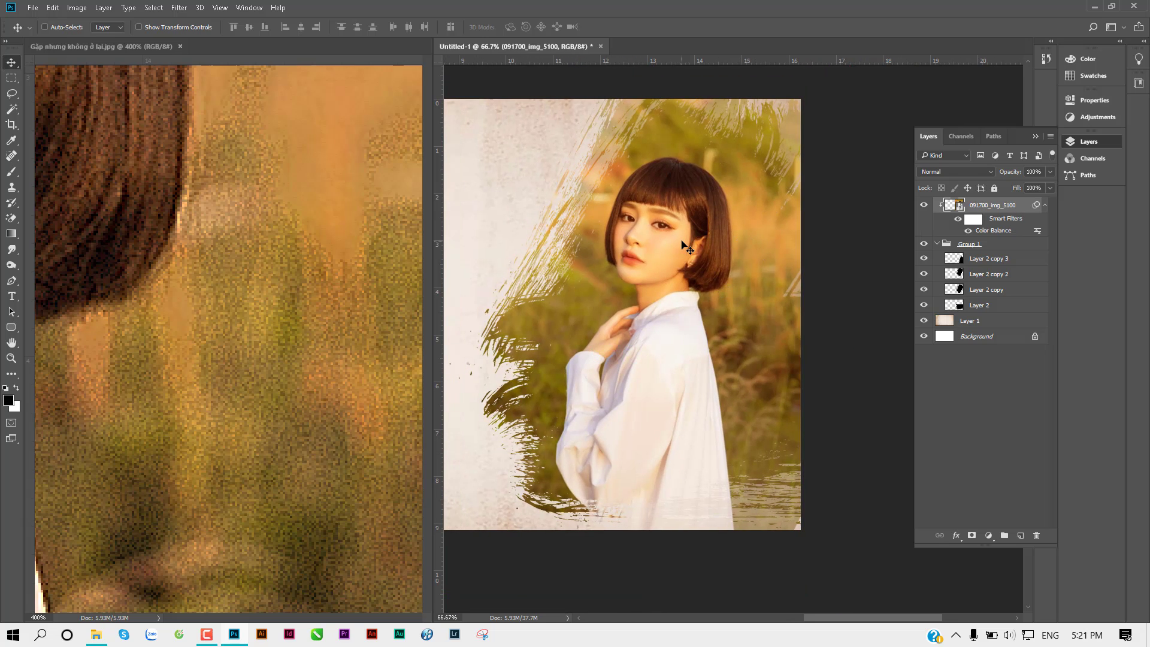
Duplicate the portrait, clip the copy to the strokes, and set it to Vivid Light
key("ctrl+j")
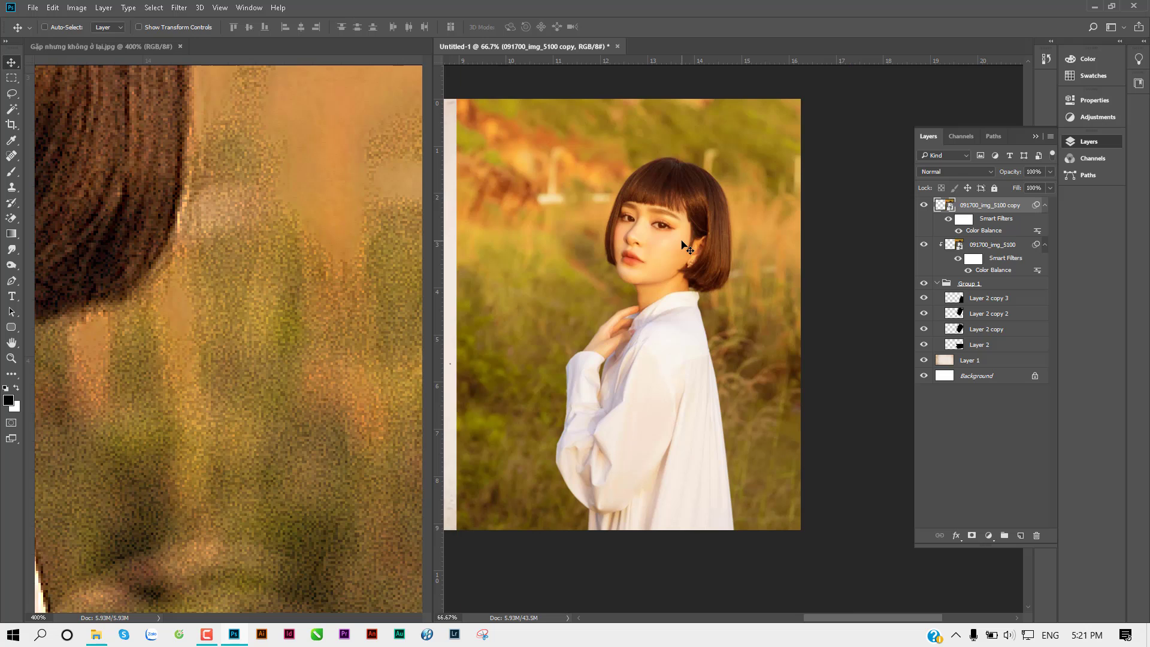
key("ctrl+0")
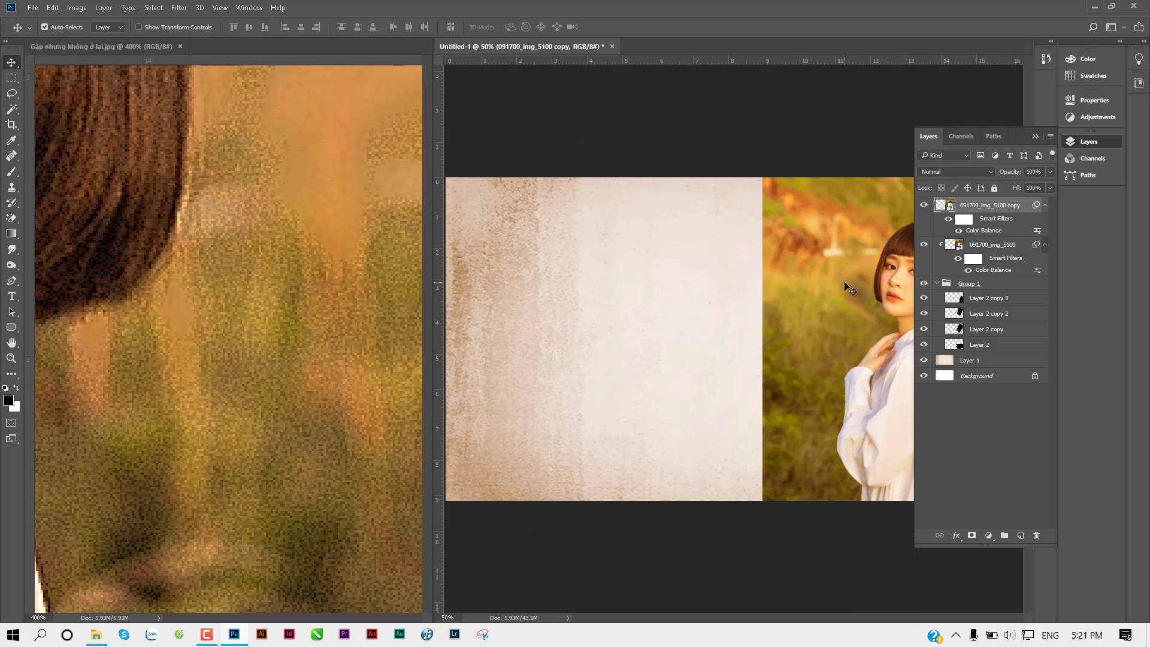
key("ctrl+alt+g")
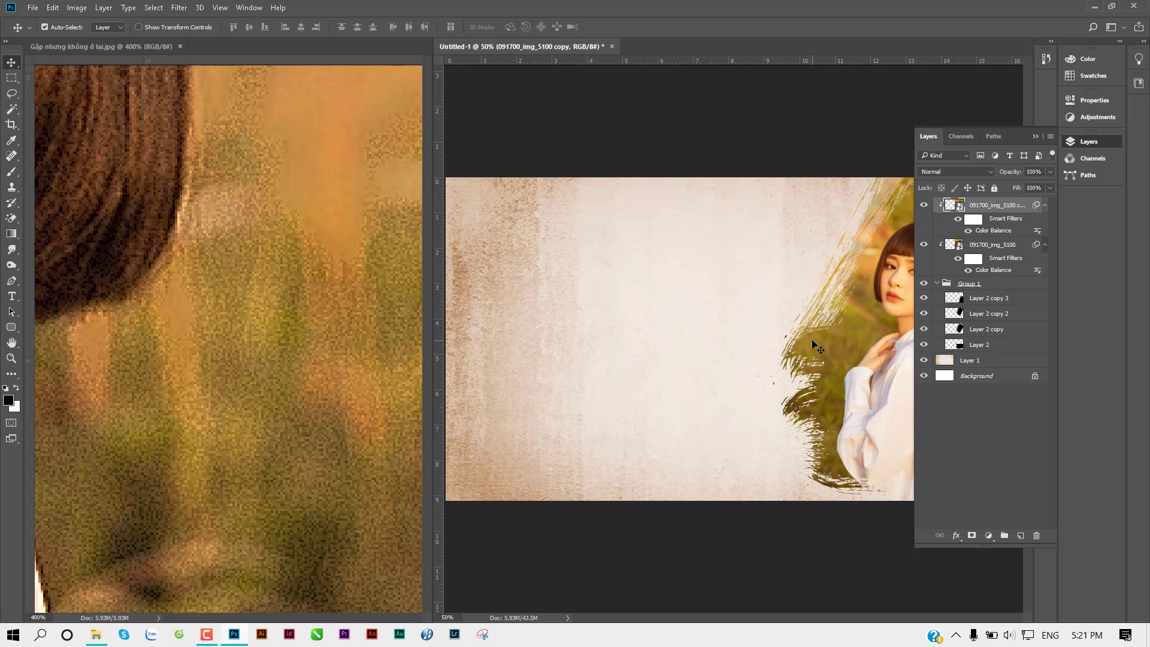
key("ctrl+plus")
left_click_drag(661, 295, 594, 289)
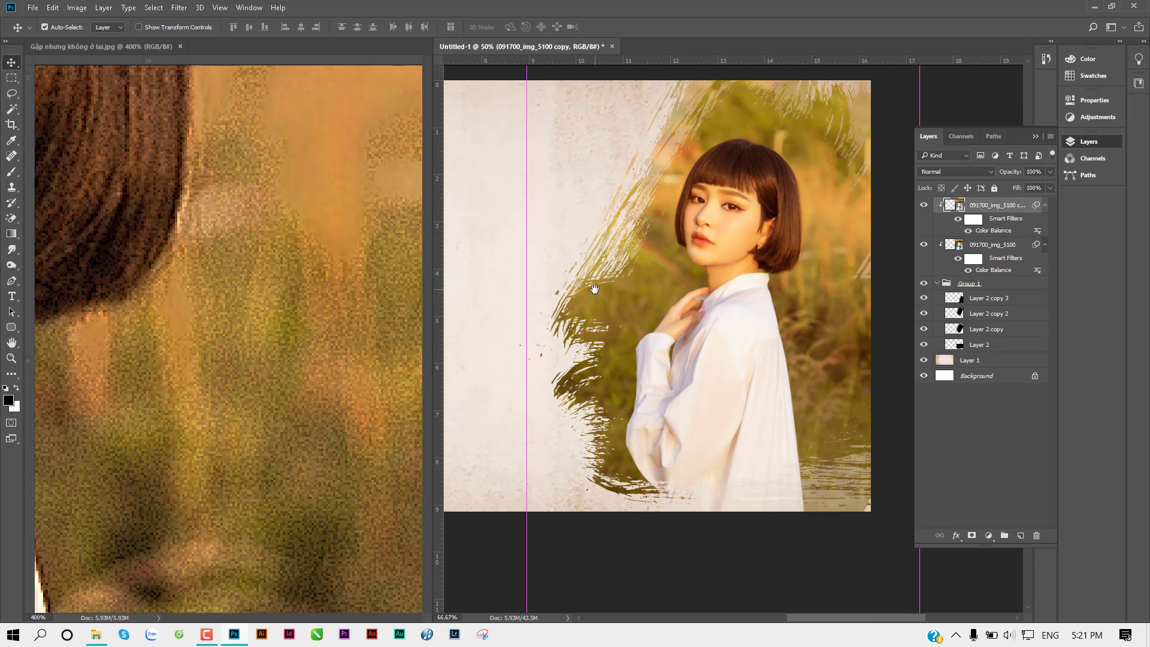
key("ctrl+semicolon")
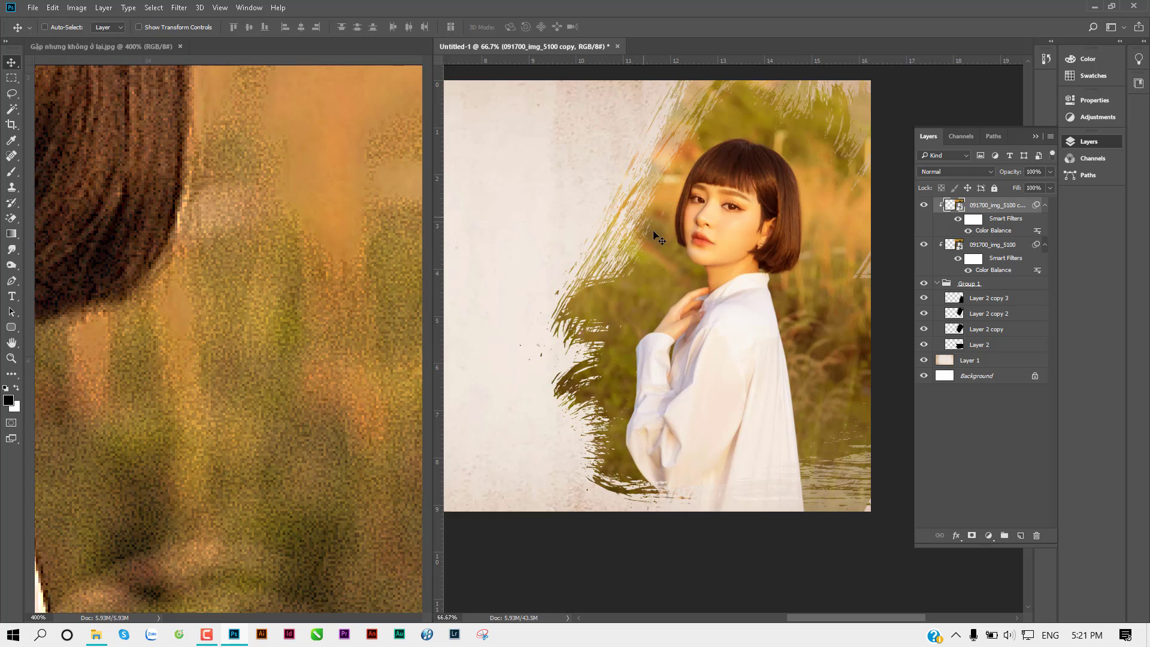
left_click(991, 171)
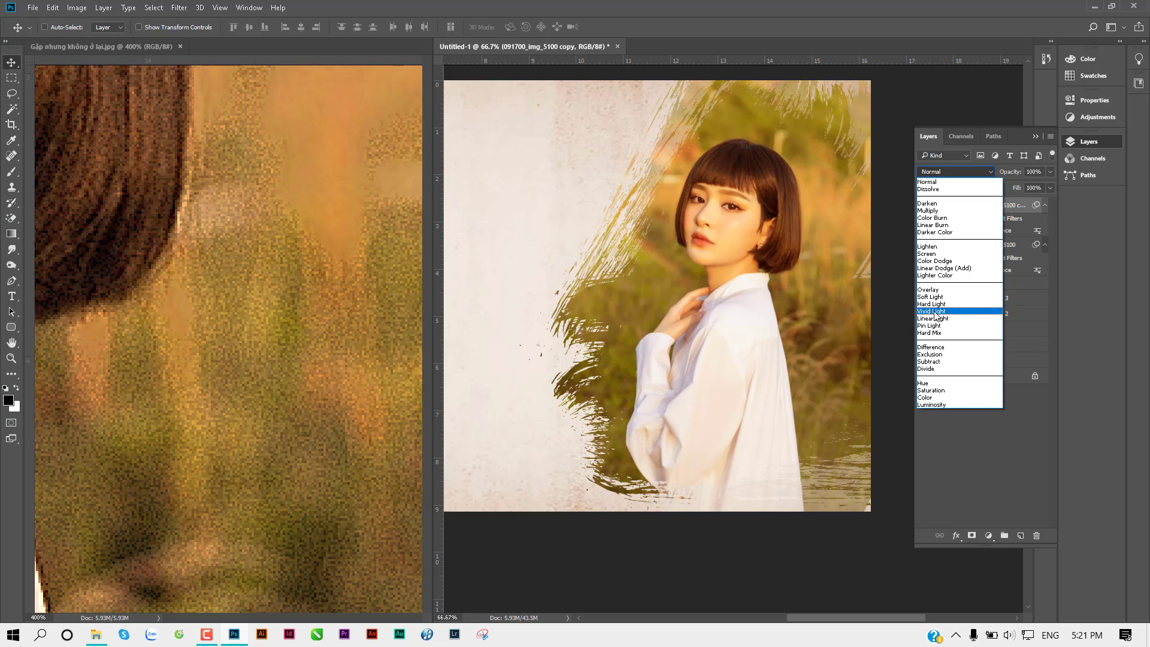
left_click(936, 312)
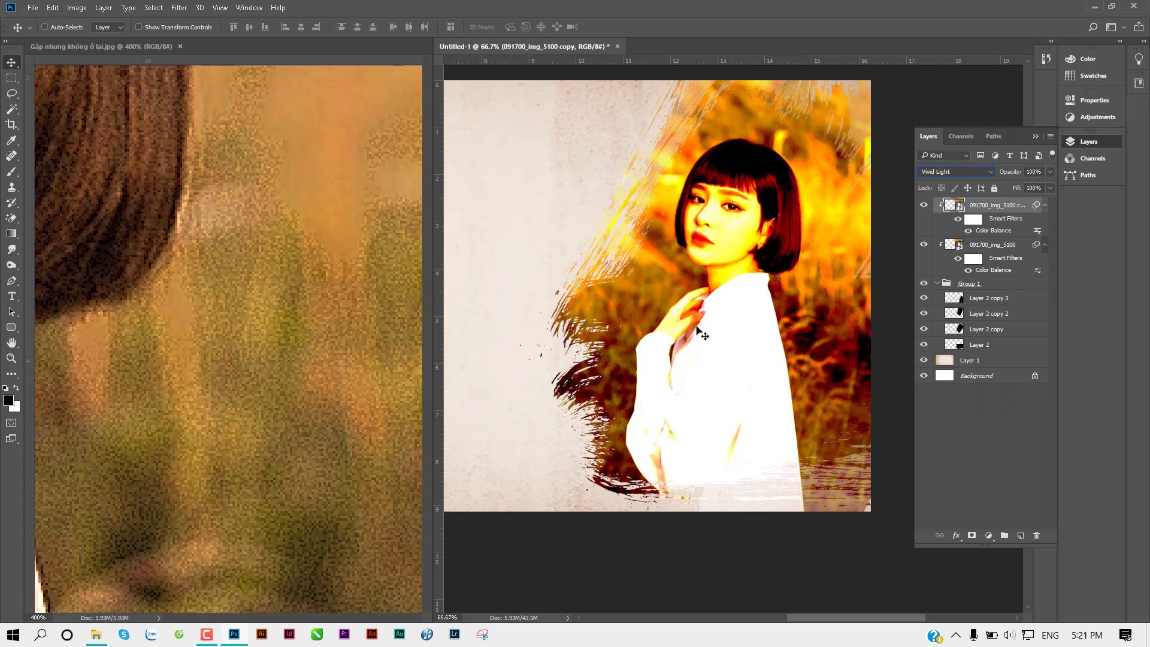
Apply a High Pass smart filter at 1.3 pixel radius to the Vivid Light portrait copy
left_click(180, 8)
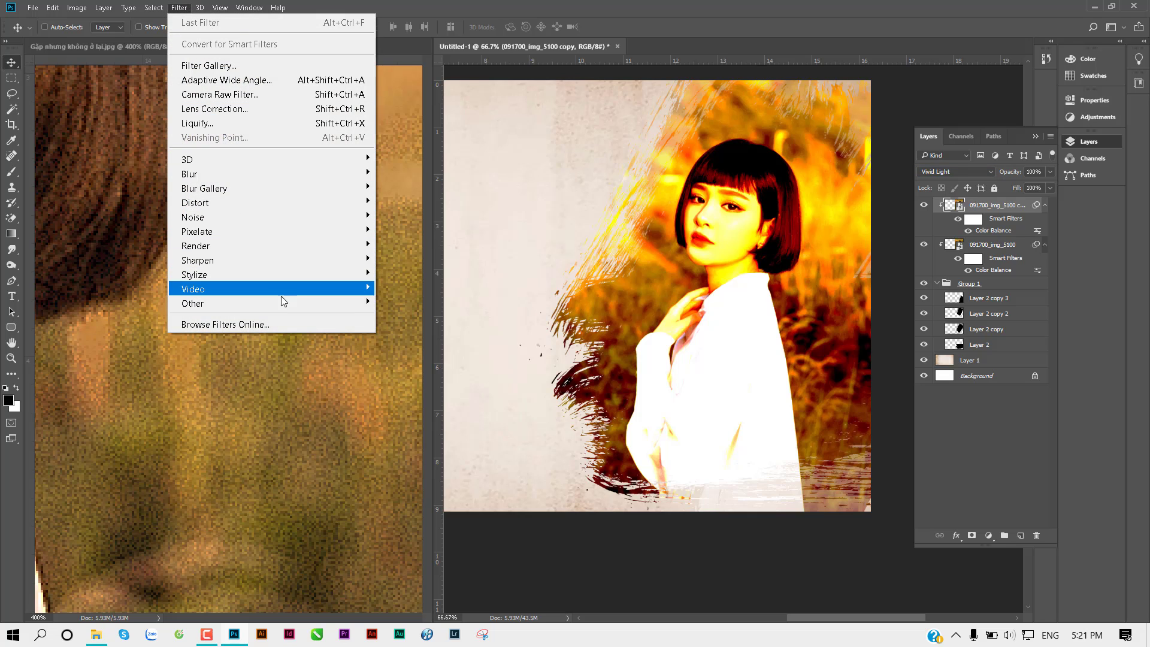
mouse_move(192, 303)
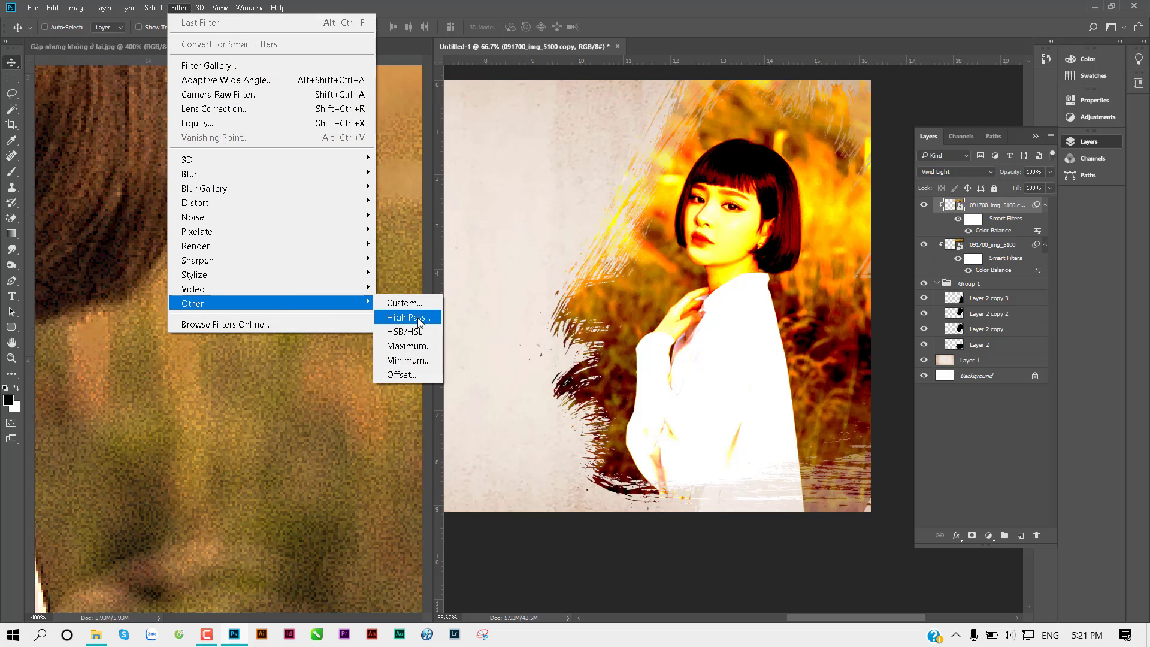
left_click(408, 317)
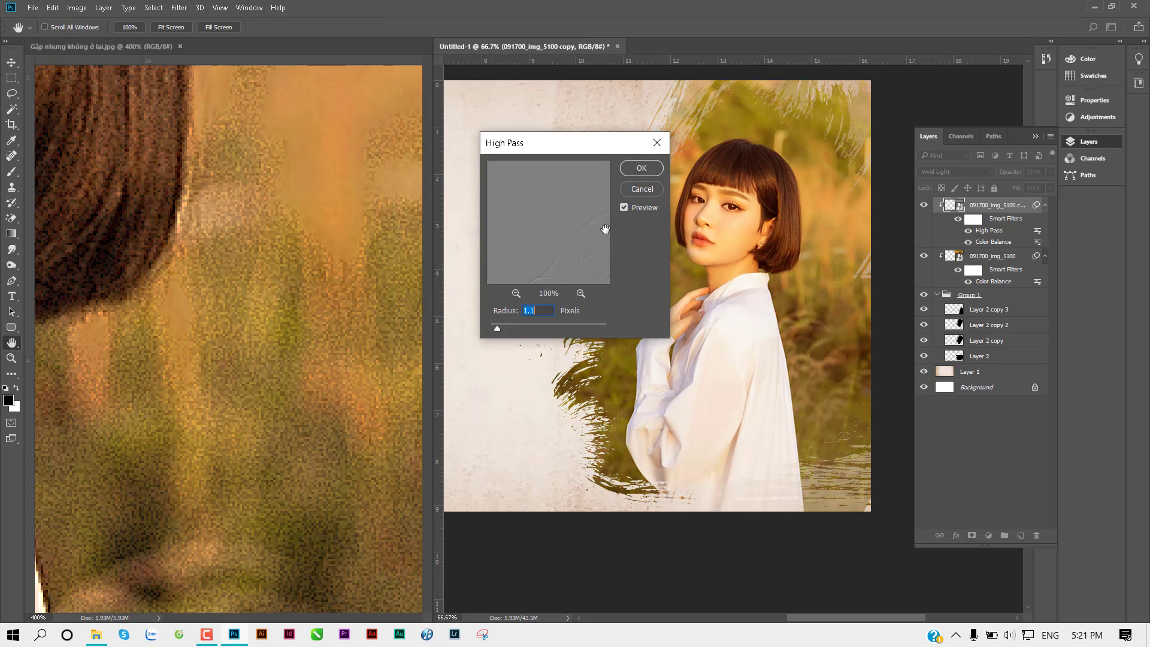
left_click_drag(495, 328, 494, 328)
left_click_drag(506, 328, 501, 328)
left_click(648, 168)
Zoom in on the woman's face, neck and hair edge to check the sharpening, then zoom back out
left_click(752, 288, "ctrl")
left_click(753, 288, "ctrl")
left_click_drag(753, 288, 527, 232)
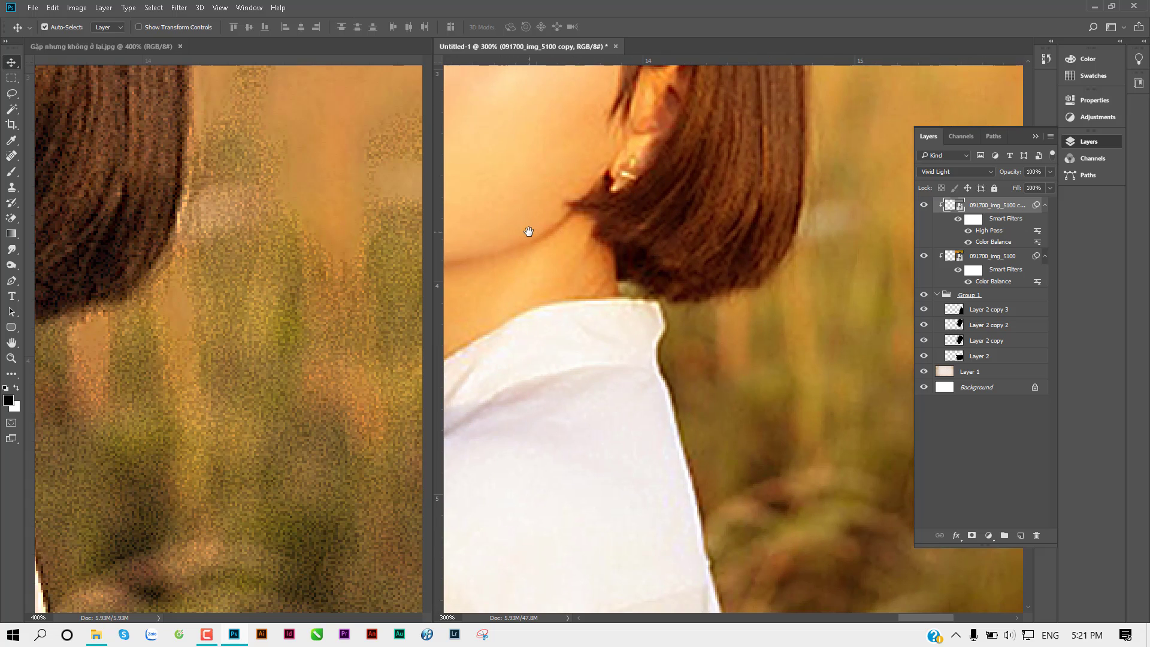
left_click_drag(741, 295, 649, 256)
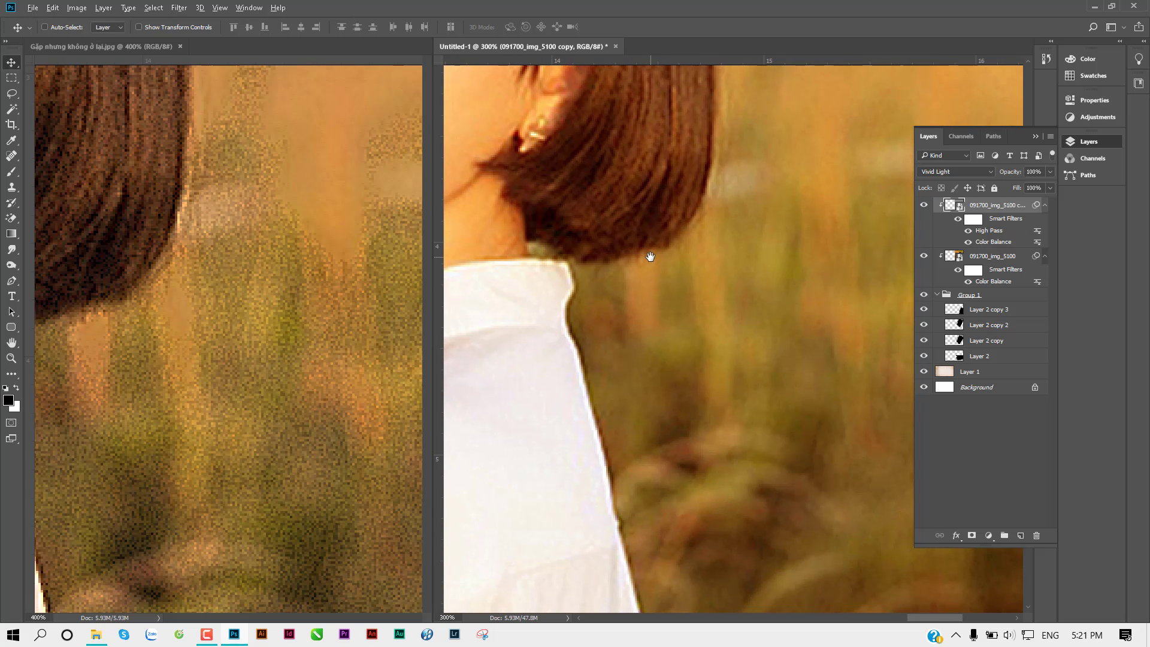
key("ctrl+minus")
key("ctrl+minus")
key("ctrl+minus")
key("ctrl+minus")
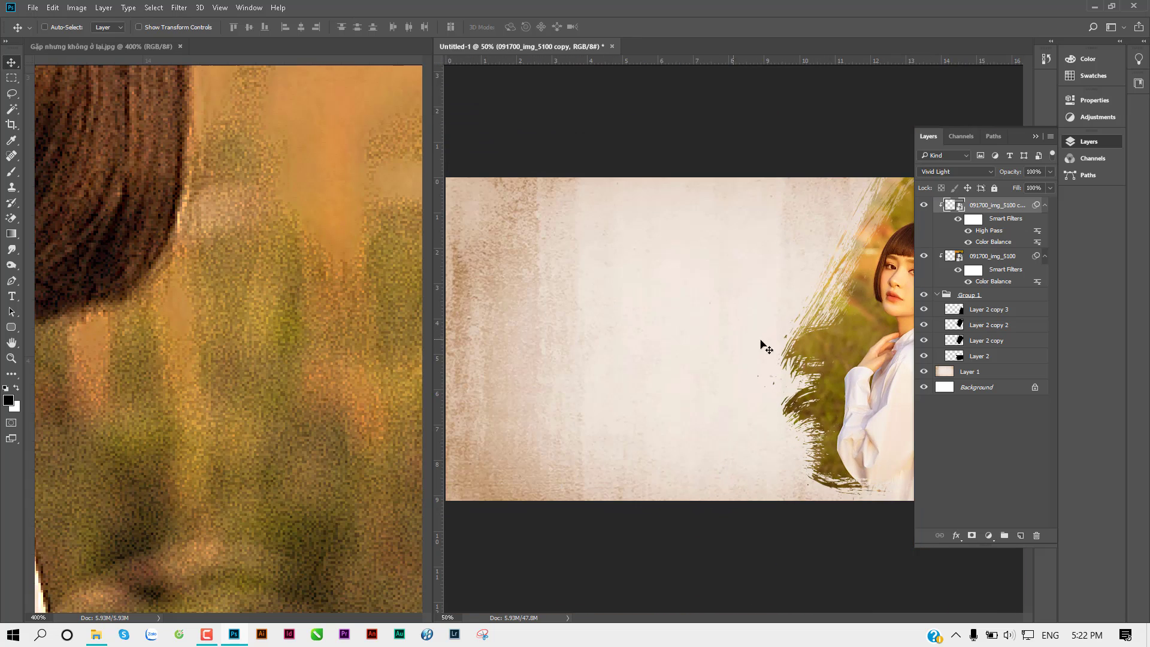
Collapse Group 1 and bundle it with both portrait layers into a new group named Ảnh
left_click(937, 294)
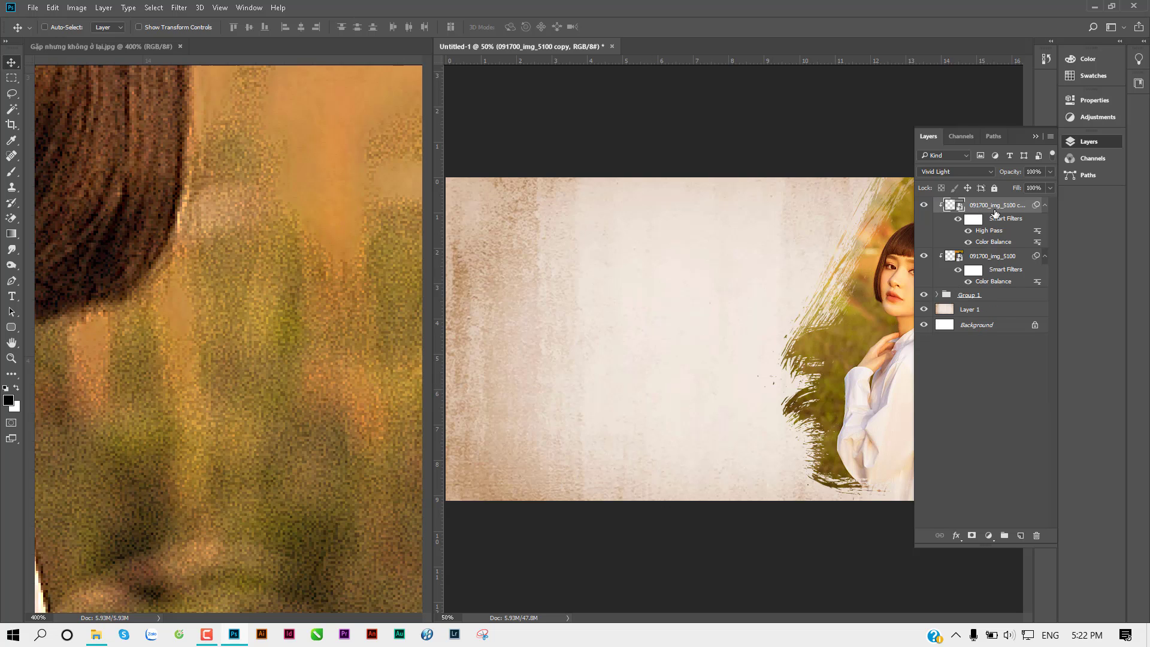
left_click(1008, 298, "shift")
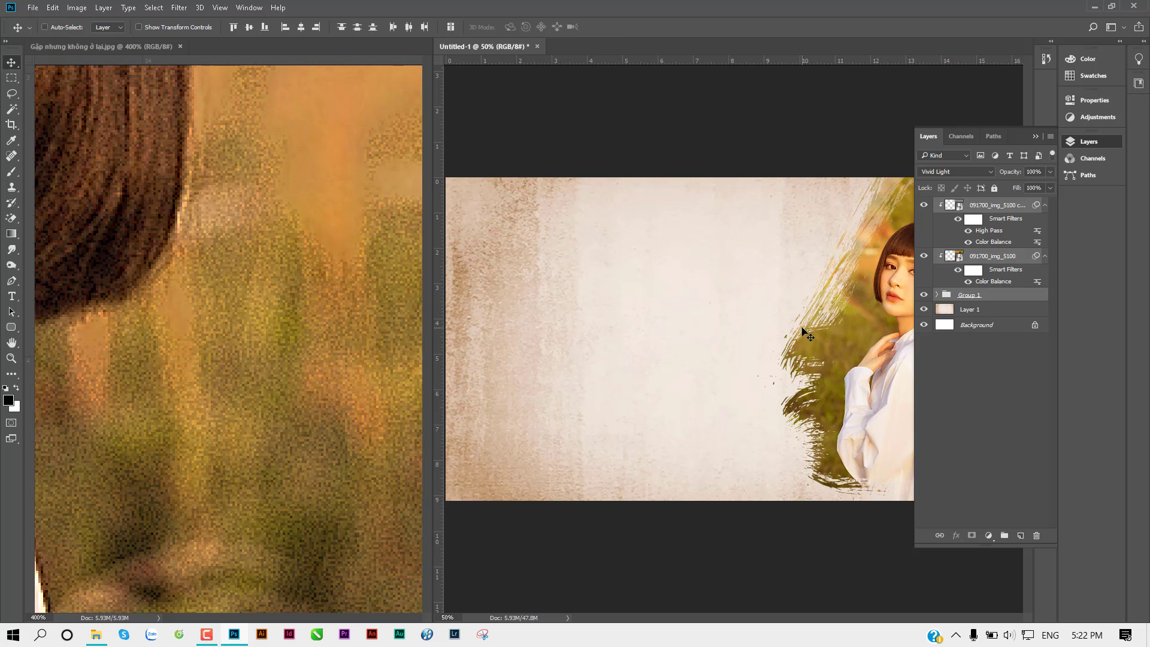
left_click(1005, 208)
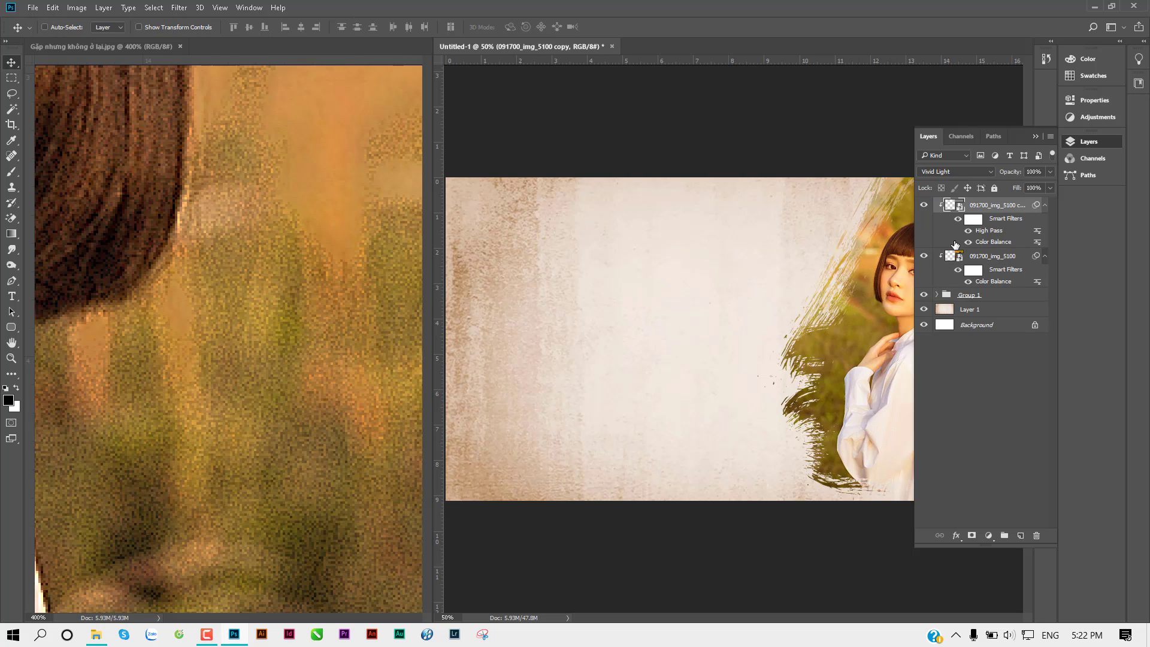
left_click(1004, 299, "shift")
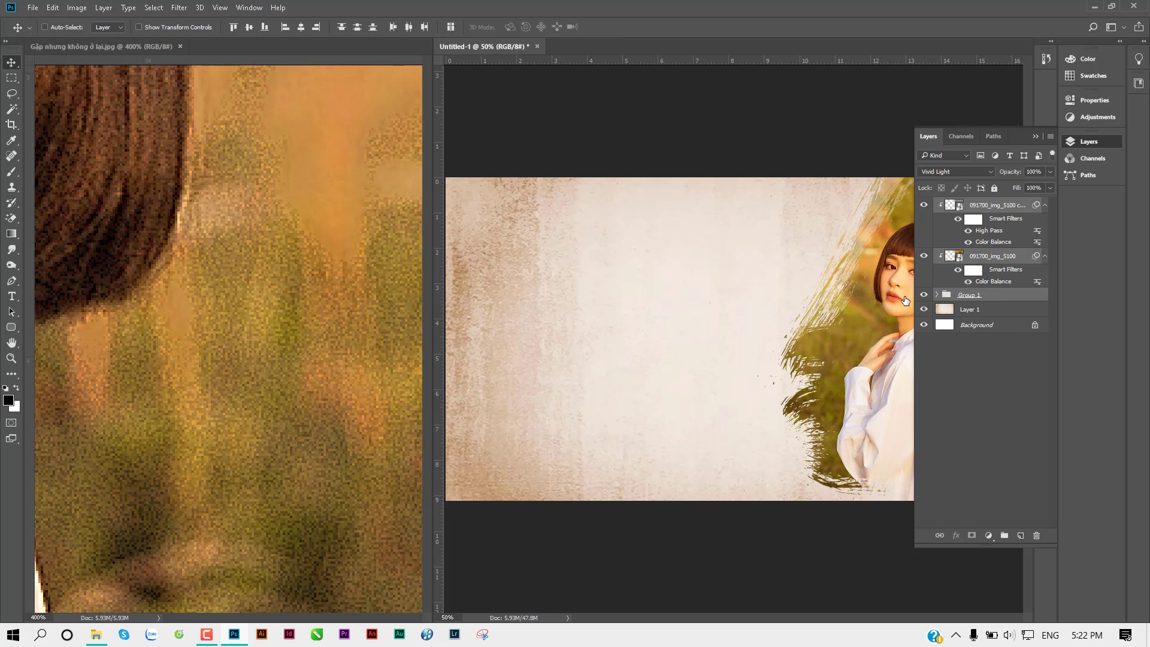
key("ctrl+g")
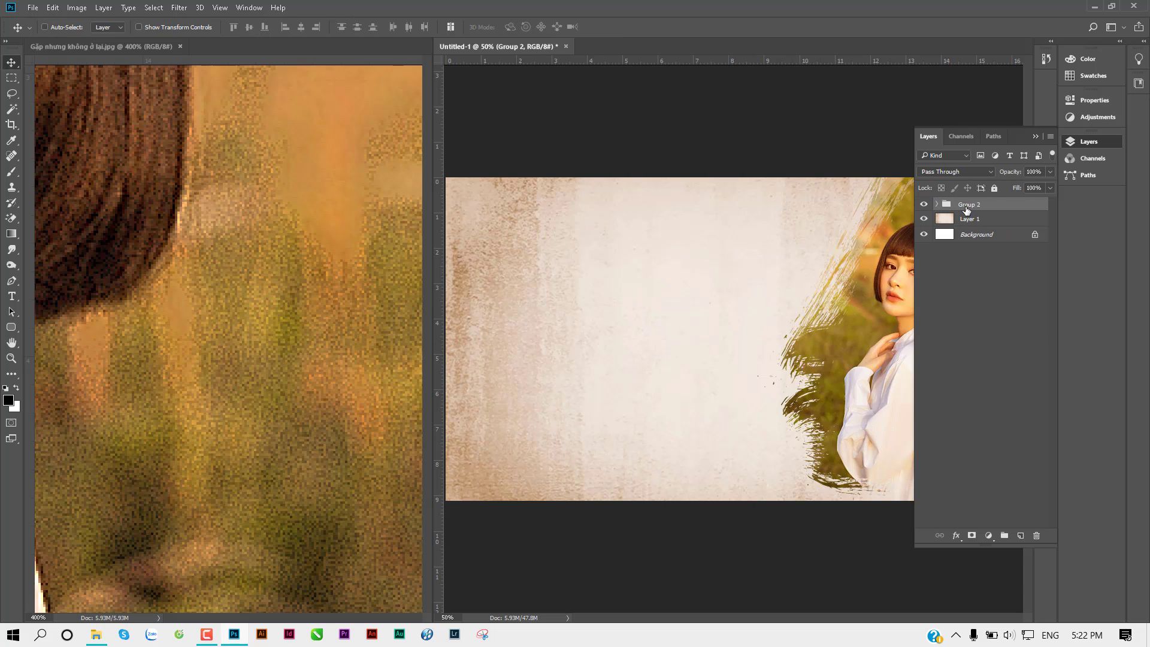
double_click(966, 204)
type("A")
key("Return")
Zoom the reference poster to view its credit text at 100%
left_click_drag(362, 281, 233, 308)
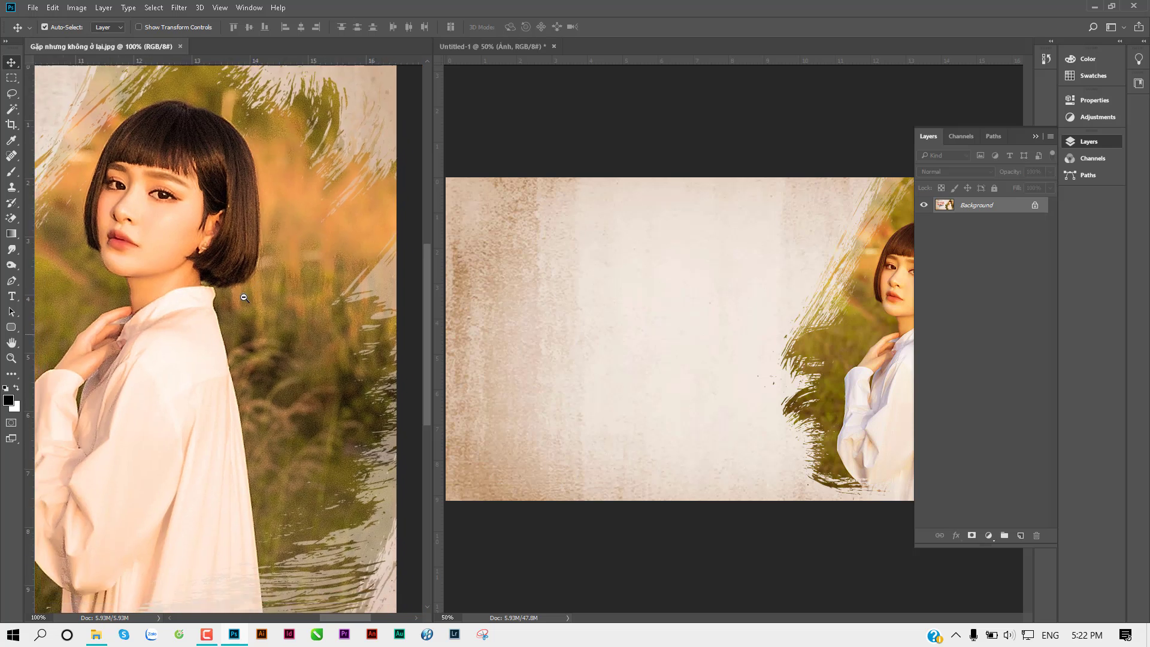
left_click(233, 309, "alt")
scroll(209, 270, "left", 10)
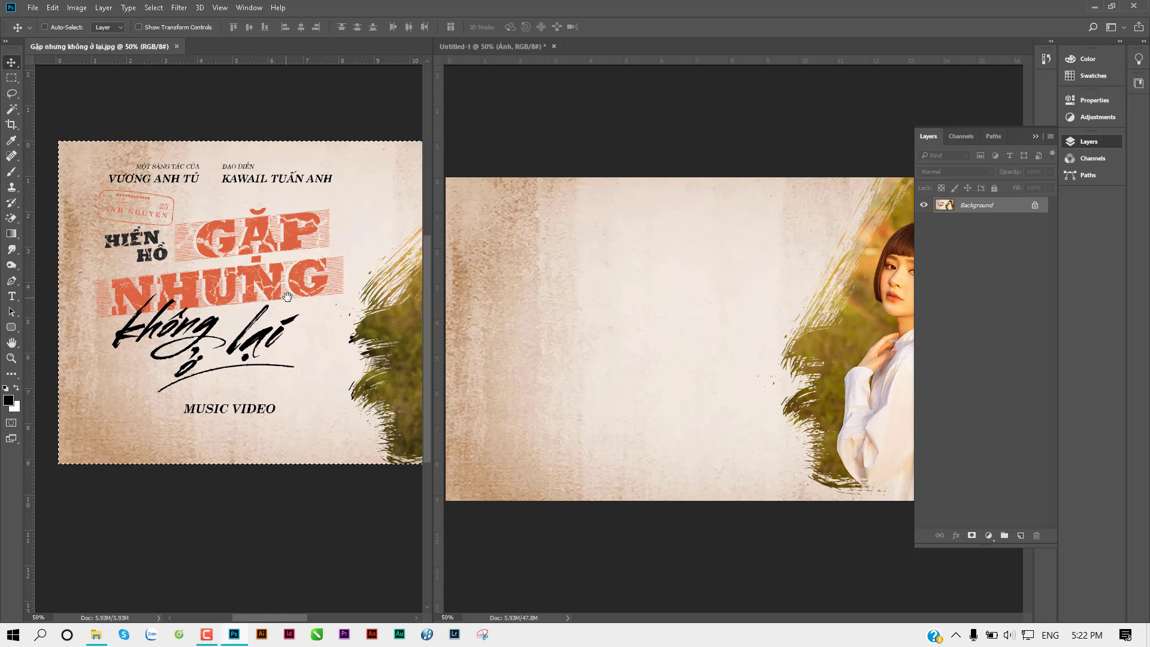
key("ctrl+a")
left_click(201, 237)
mouse_move(201, 238)
left_mouse_down()
mouse_move(217, 220)
mouse_move(264, 243)
left_mouse_up()
left_click(217, 220)
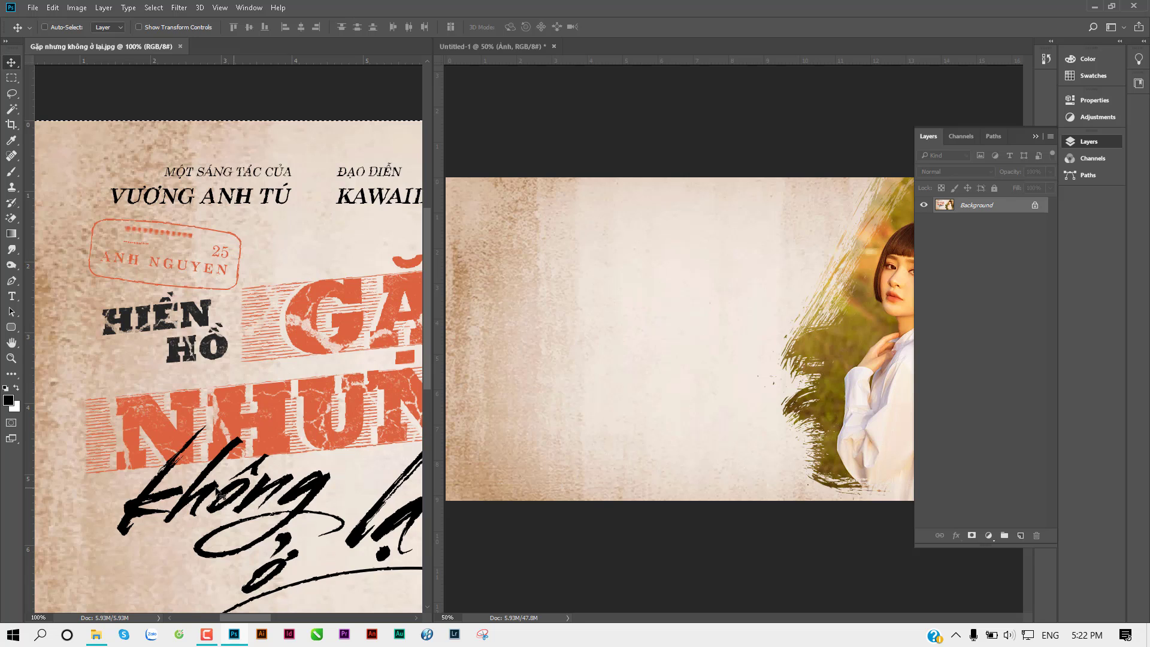
Browse the six UTM font files in Poster MV > Font in File Explorer, then return to Photoshop
left_click(96, 634)
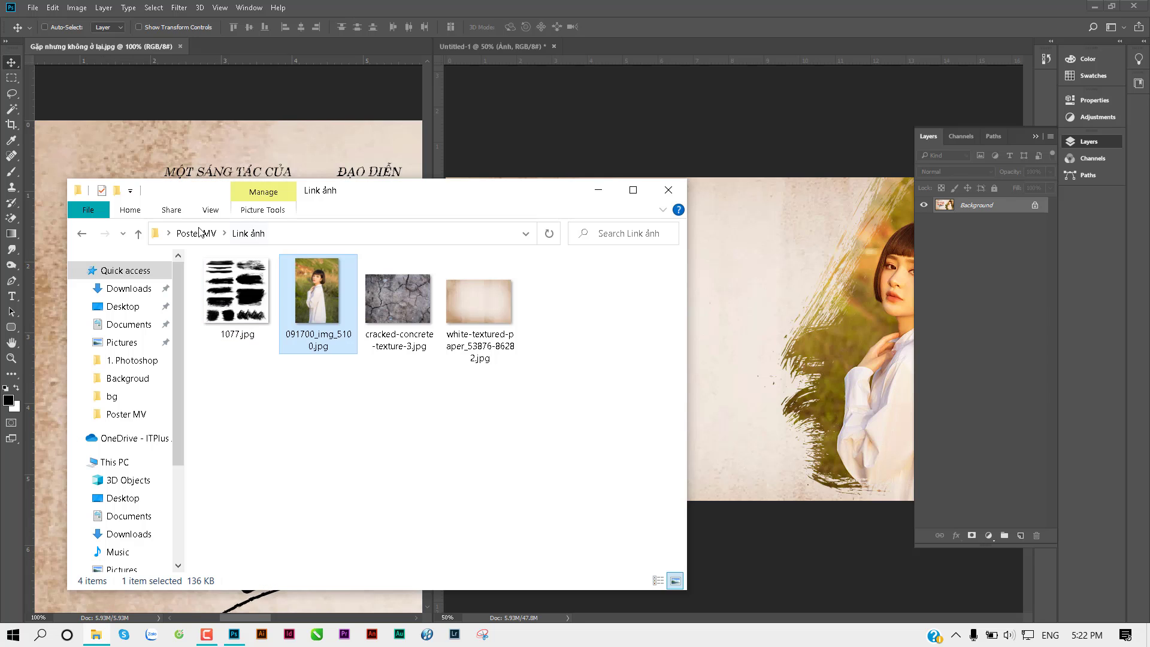
left_click(196, 232)
double_click(239, 296)
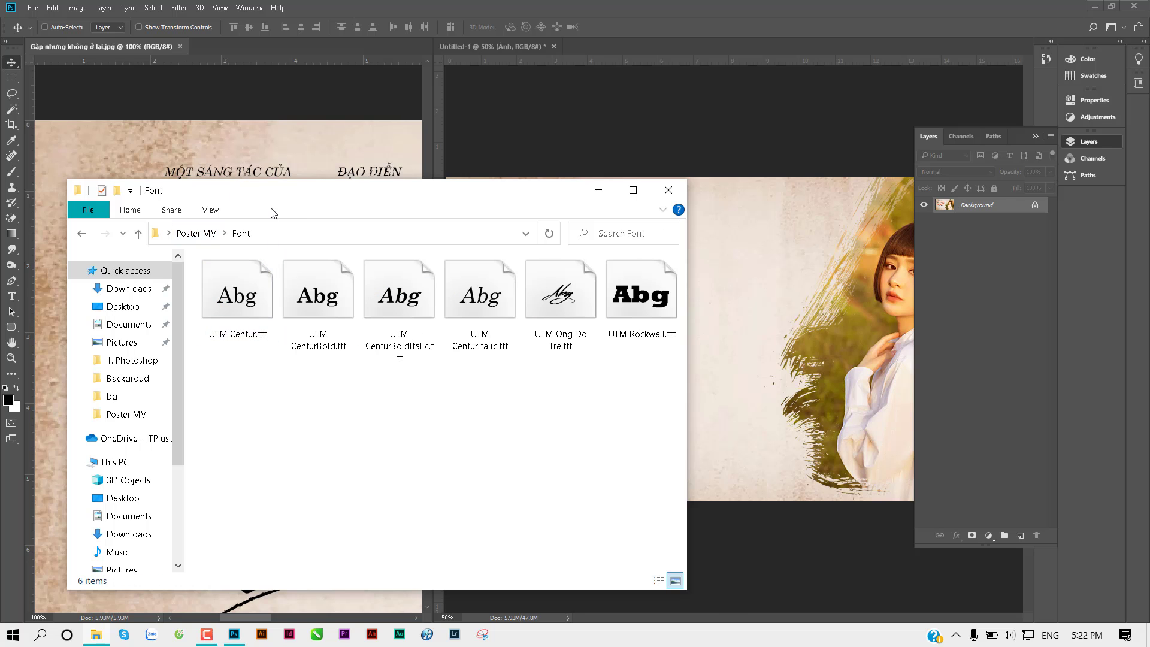
mouse_move(285, 196)
left_mouse_down()
mouse_move(539, 297)
mouse_move(503, 282)
left_mouse_up()
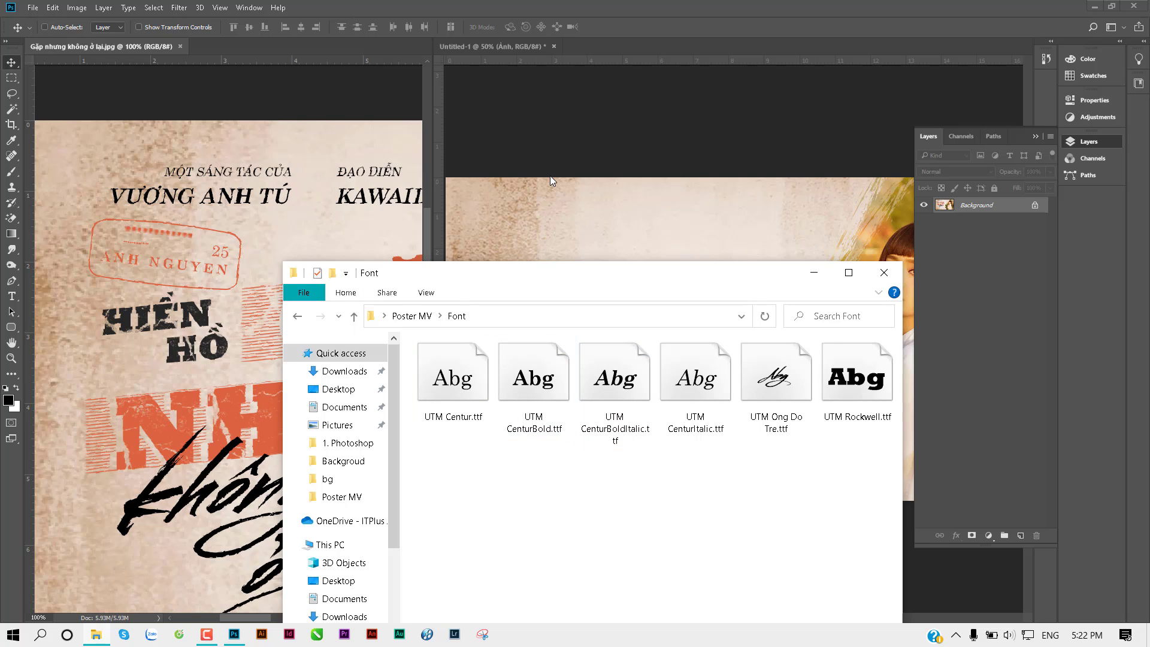
left_click(550, 200)
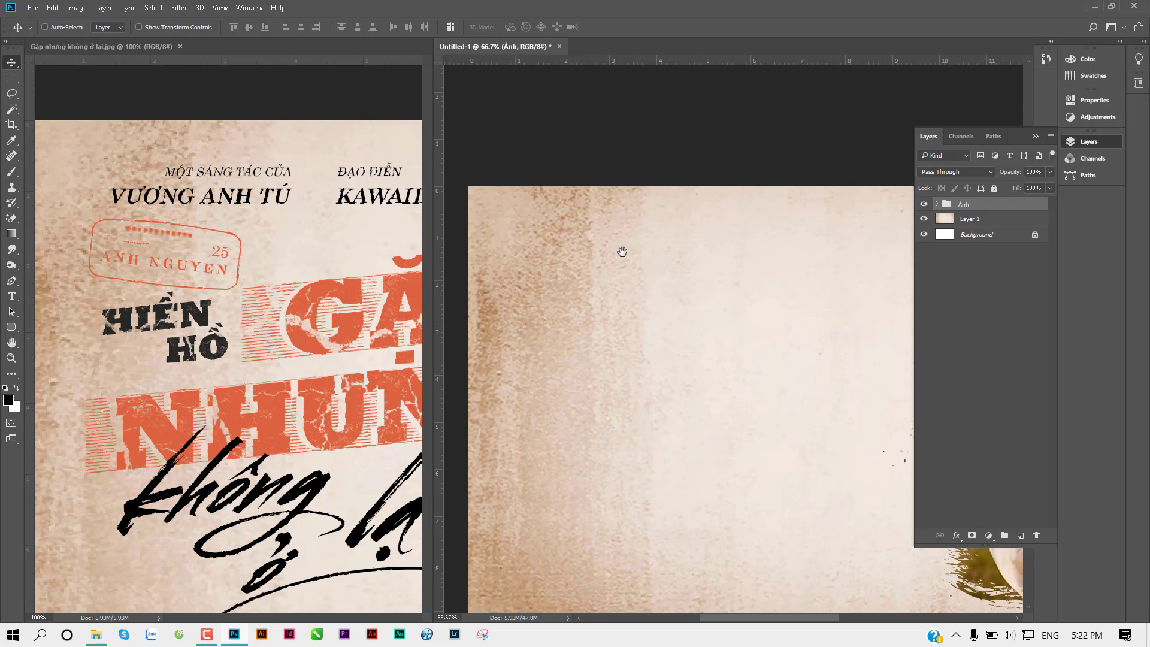
Add the italic text line 'MỘT SÁNG TÁC CỦA' near the poster's top left
key("t")
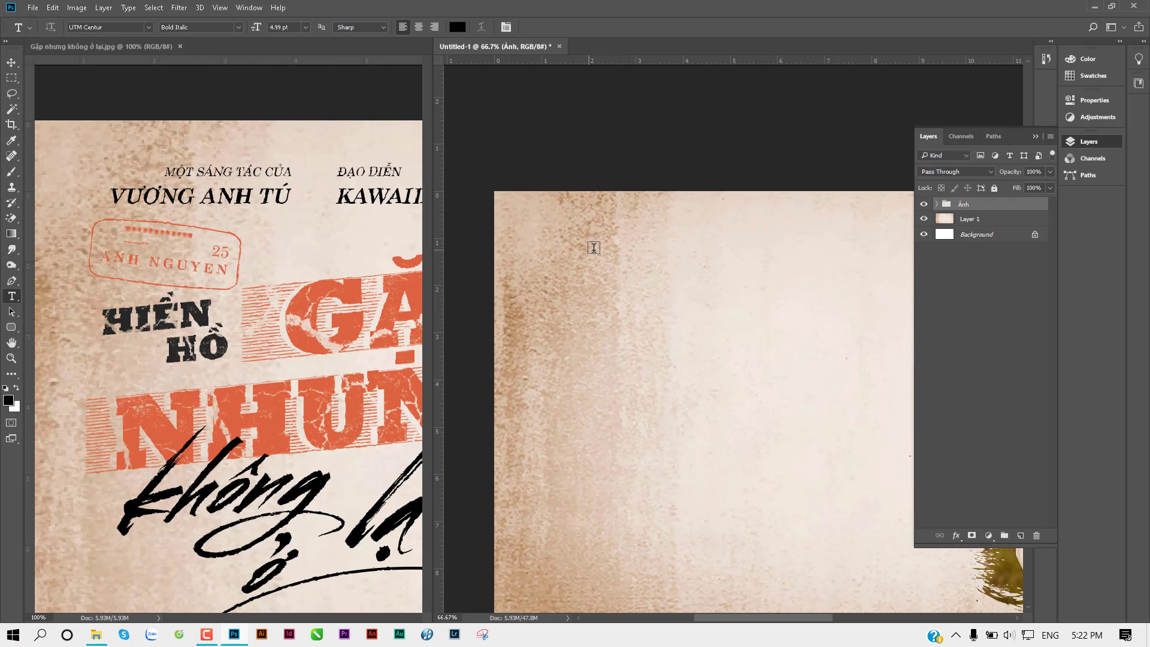
left_click(594, 247)
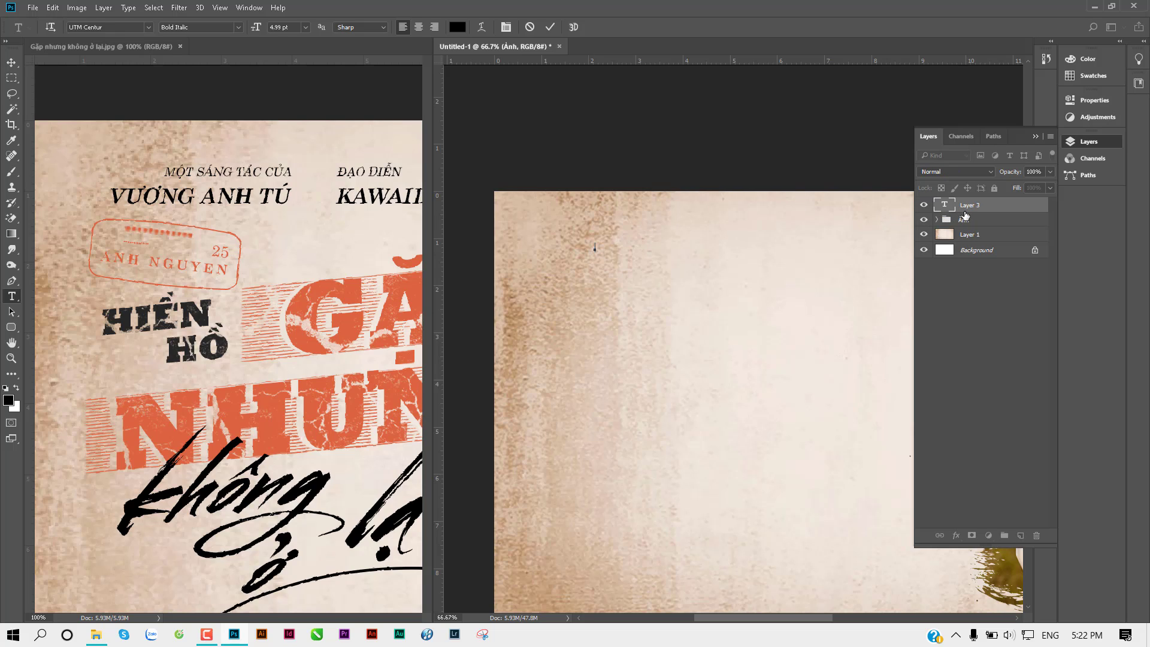
type("MỘTSÁNG TÁ")
type("C CỤ")
key("ctrl+Return")
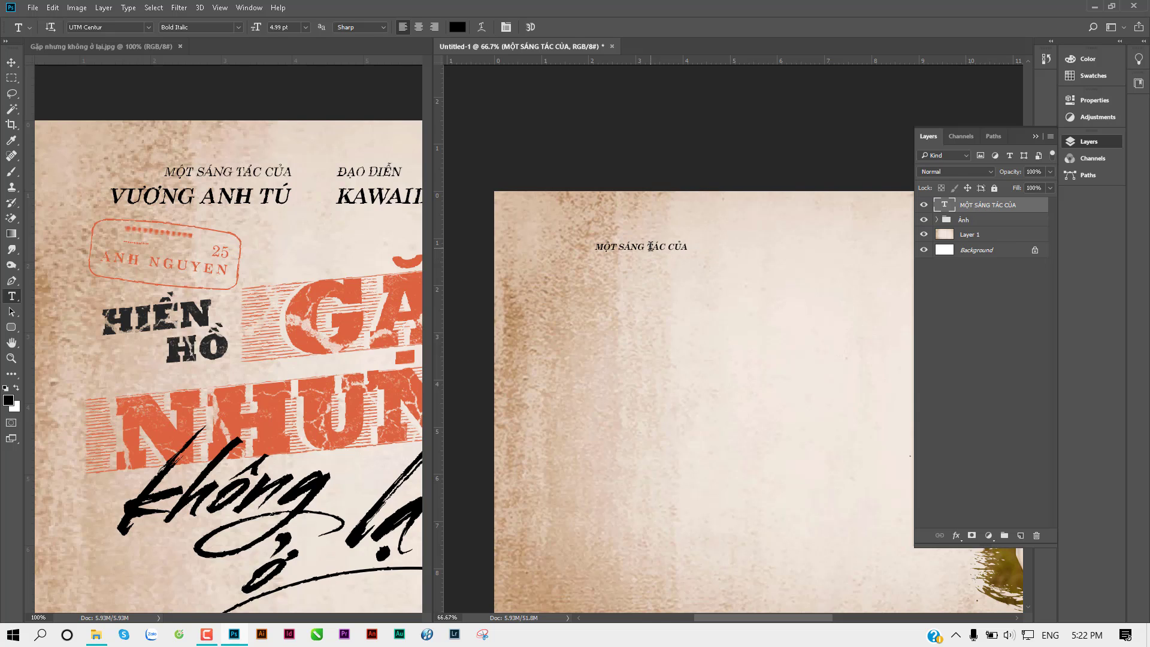
triple_click(635, 245)
left_click(239, 27)
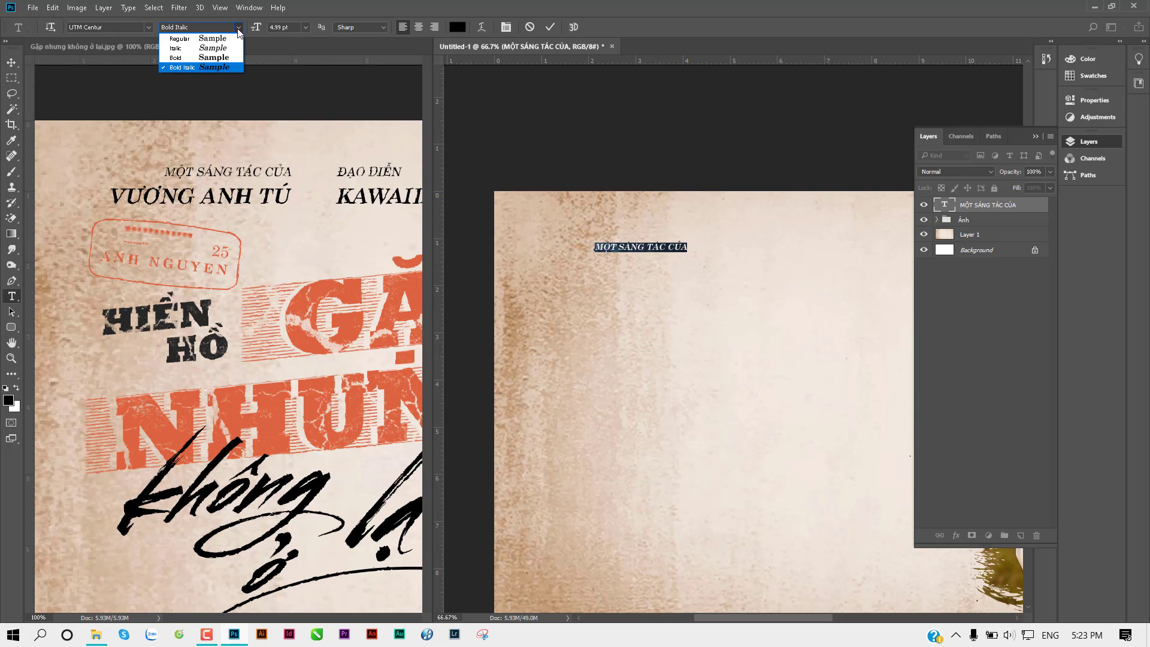
left_click(228, 49)
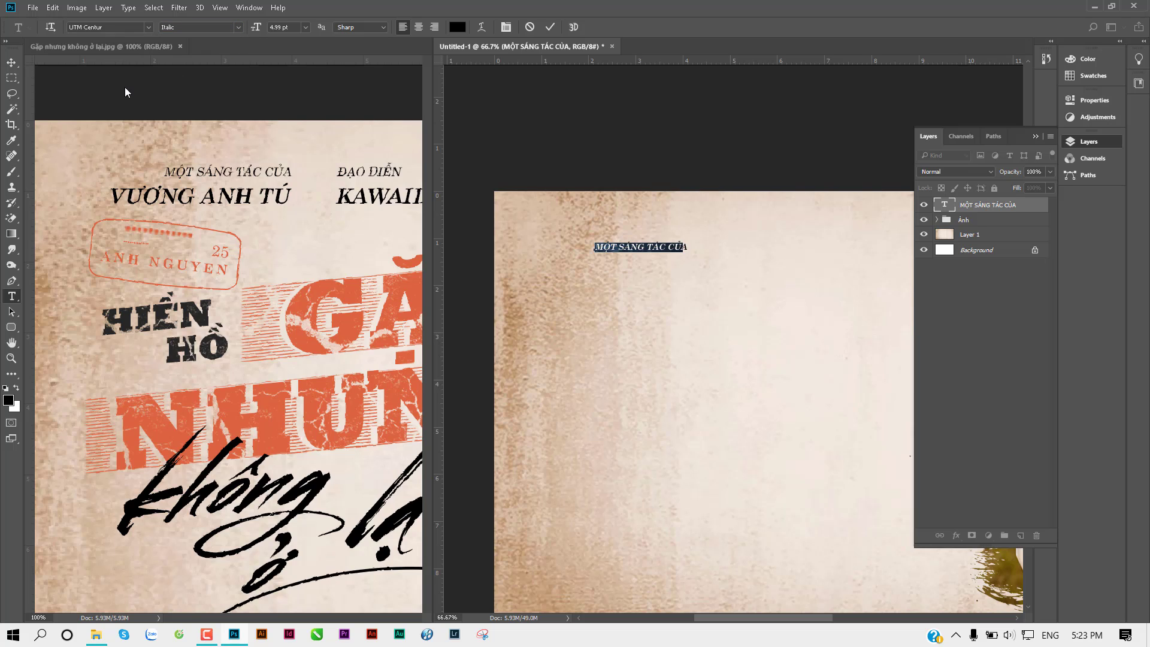
left_click(11, 62)
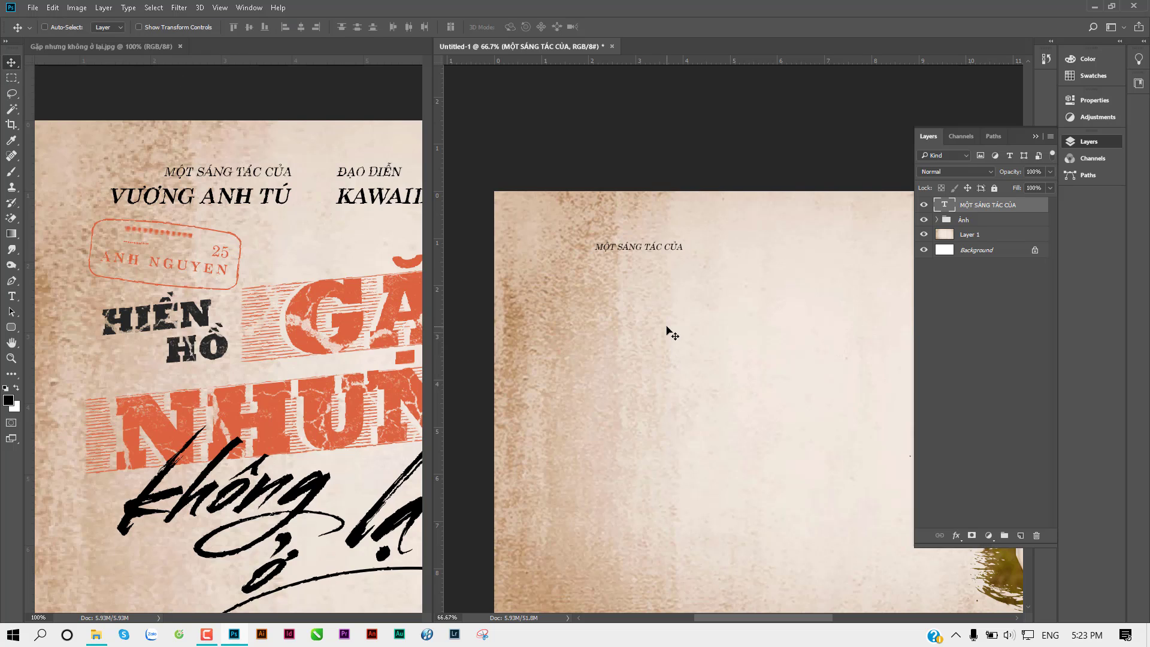
Scale up the credit line and move it into the top left corner
key("ctrl+t")
left_click_drag(684, 242, 707, 239)
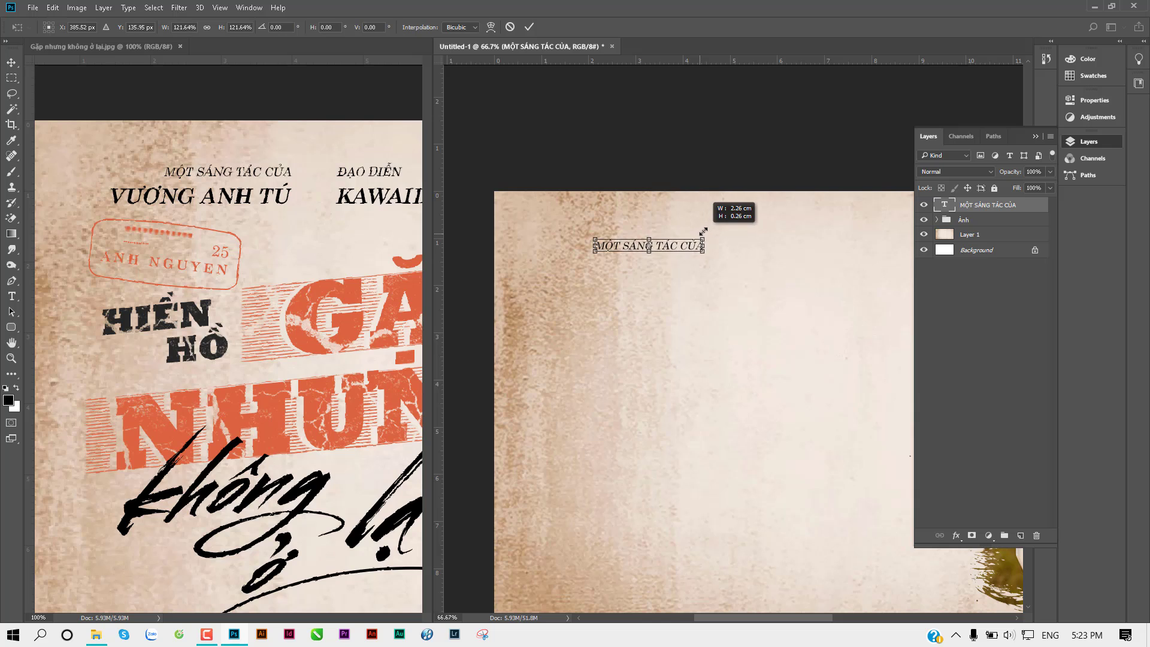
key("Return")
left_click(684, 292, "alt")
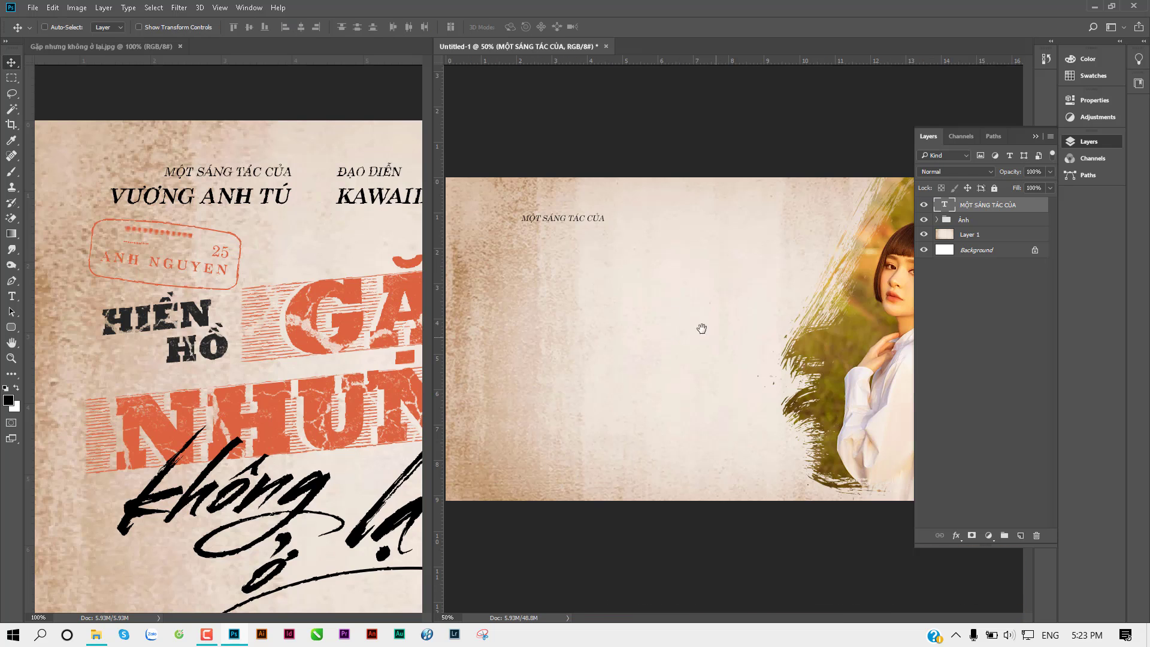
mouse_move(593, 226)
left_mouse_down()
mouse_move(565, 208)
mouse_move(579, 209)
left_mouse_up()
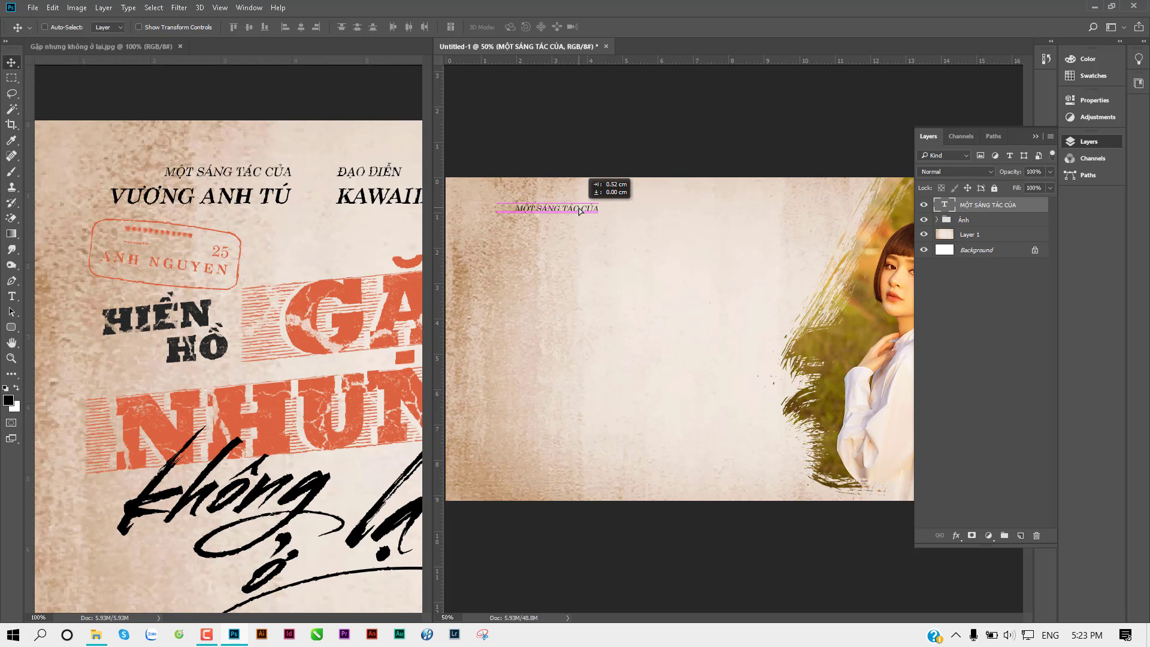
Check the reference poster's layout, then return to the poster document
left_click(237, 170)
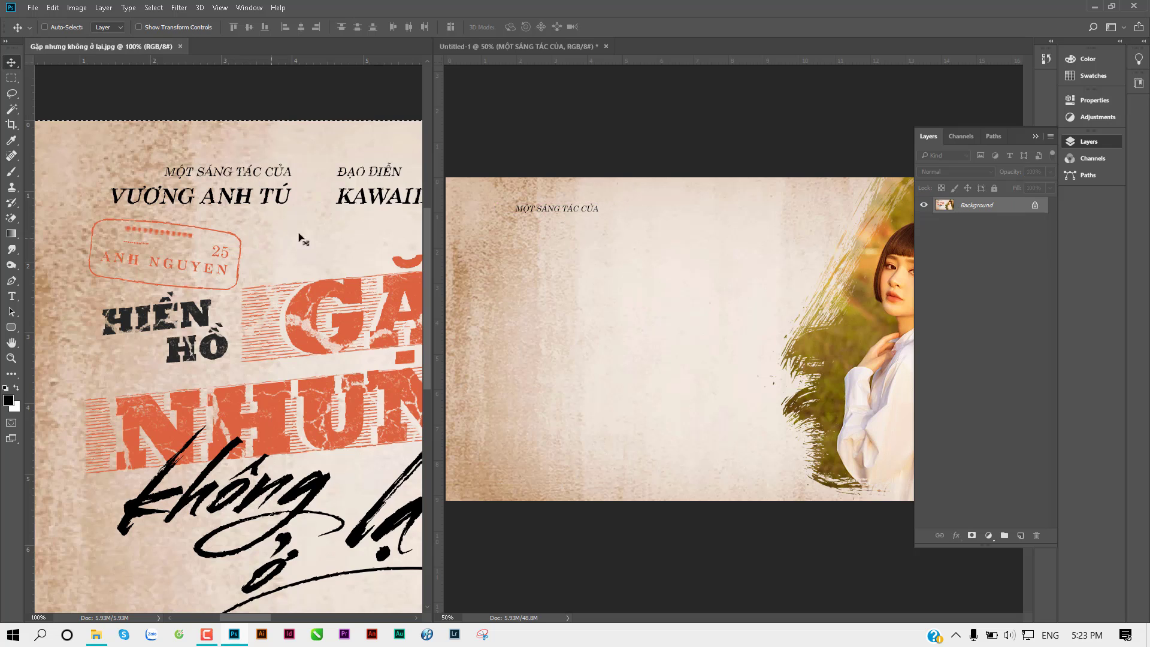
scroll(299, 236, "right", 3)
scroll(258, 243, "up", 1)
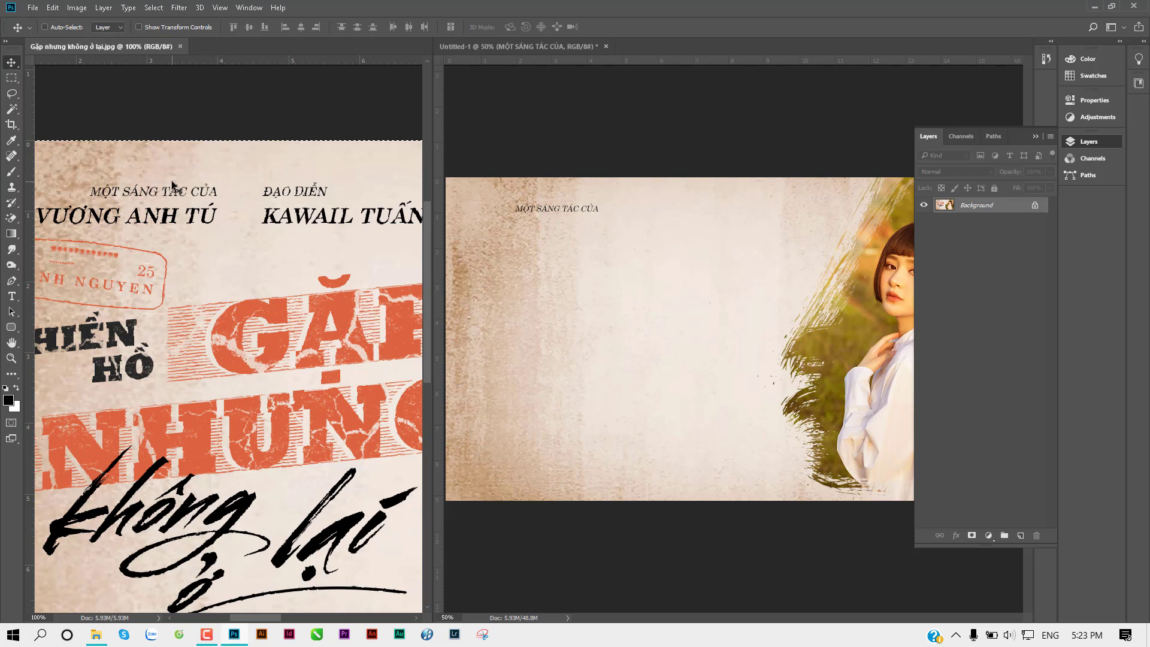
left_click(543, 207)
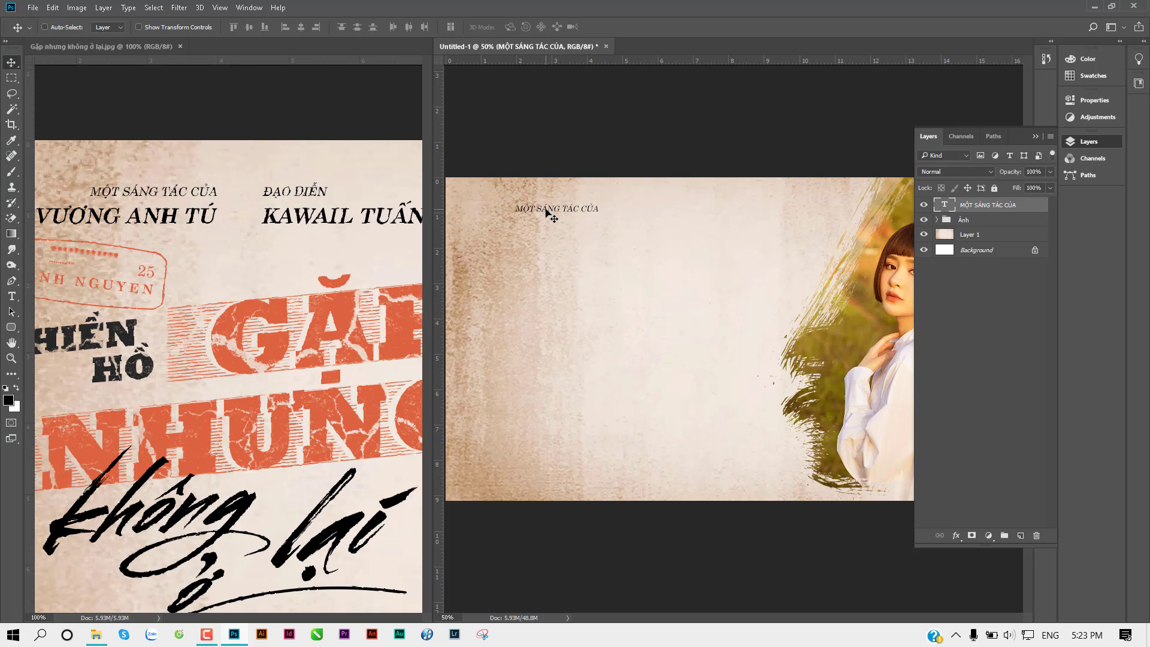
Duplicate the credit line to its right and change the copy to read 'ĐẠO DIỄN'
left_click_drag(547, 209, 668, 212)
key("t")
left_click(669, 208)
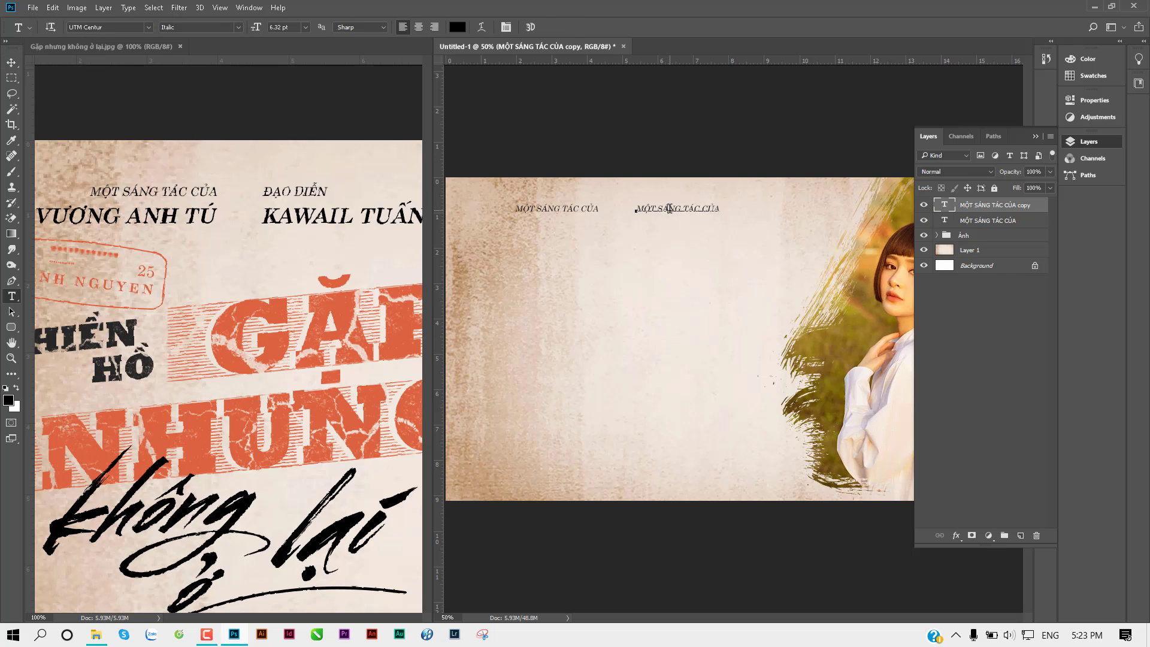
key("ctrl+a")
type("ĐA")
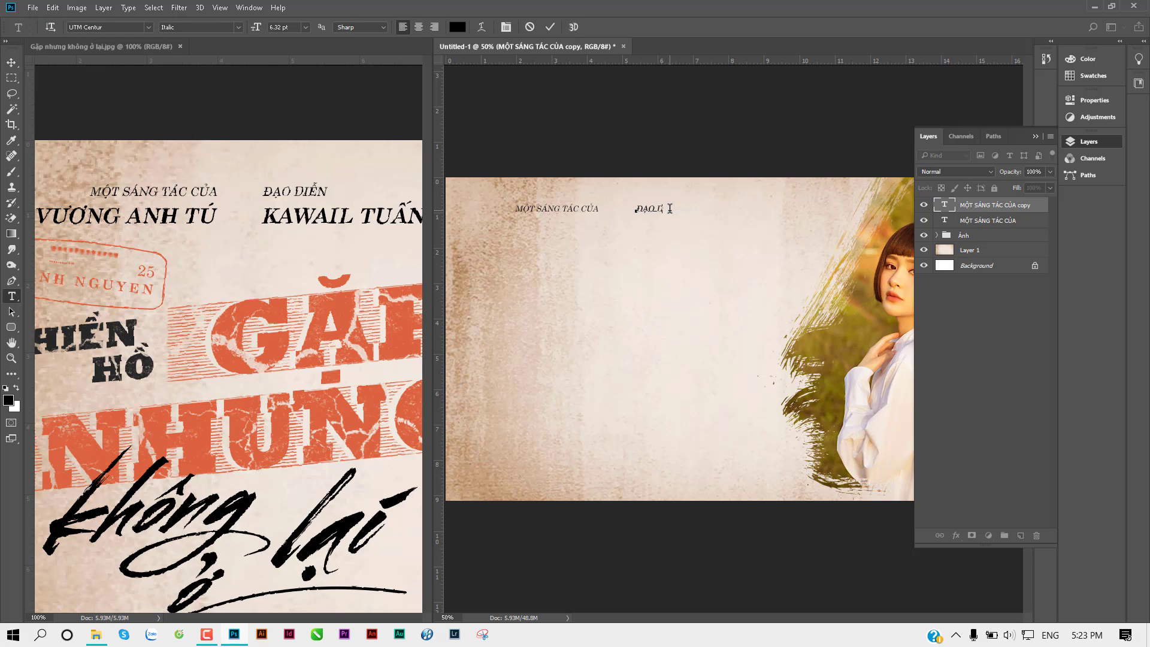
key("ctrl+Return")
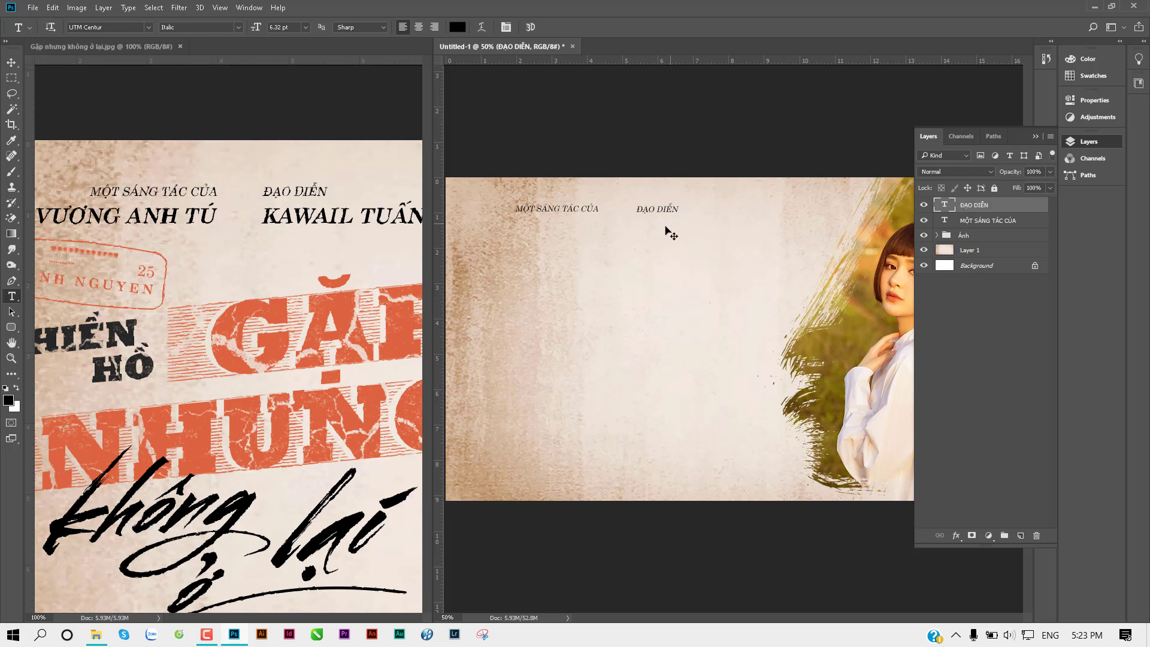
With the Move tool, zoom the reference poster out to show it whole
key("v")
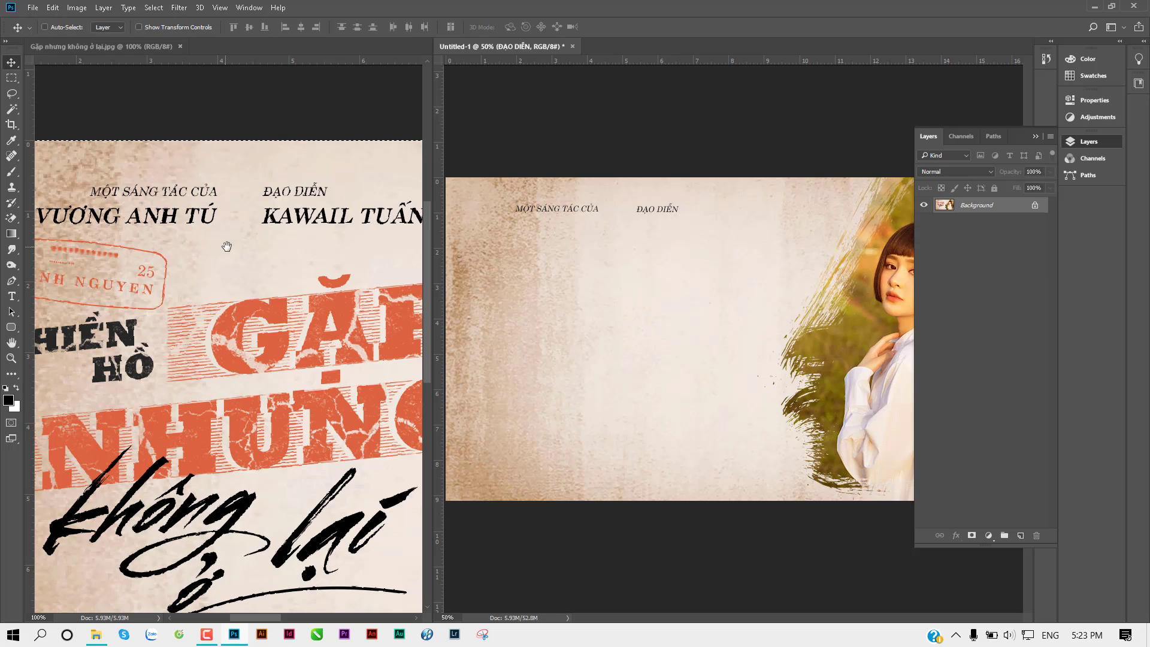
left_click(164, 243)
key("ctrl+minus")
key("ctrl+a")
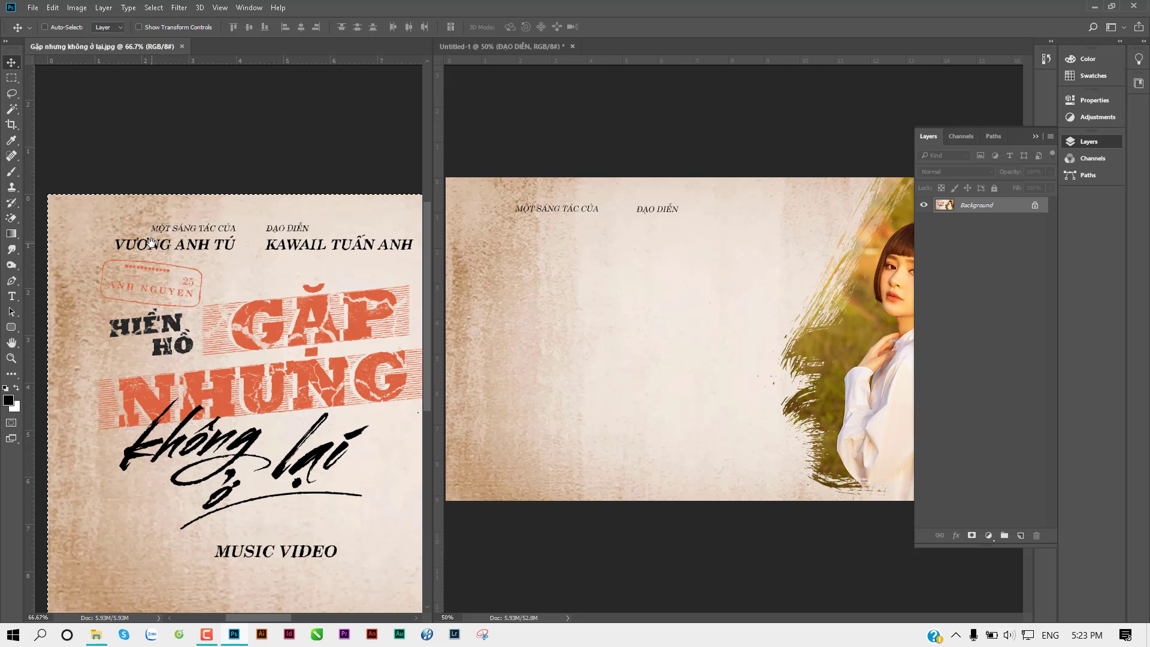
Duplicate the MỘT SÁNG TÁC CỦA label just below it and retype it as 'VƯƠNG ANH VŨ'
left_click(539, 204)
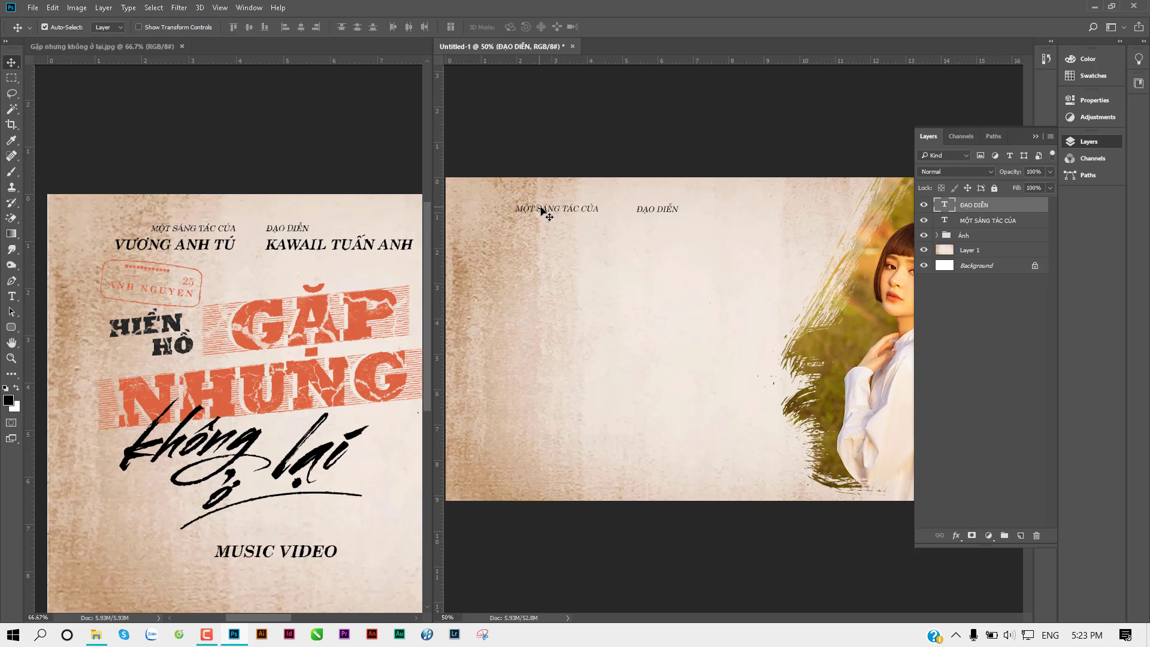
left_click_drag(551, 210, 564, 226)
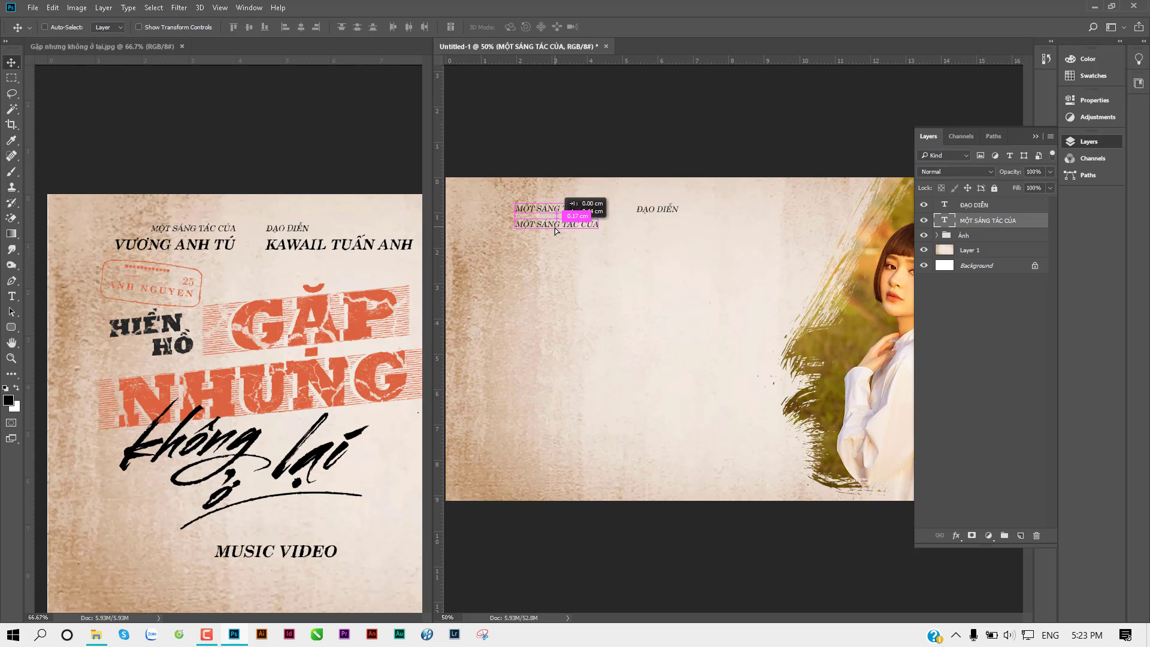
key("t")
triple_click(563, 224)
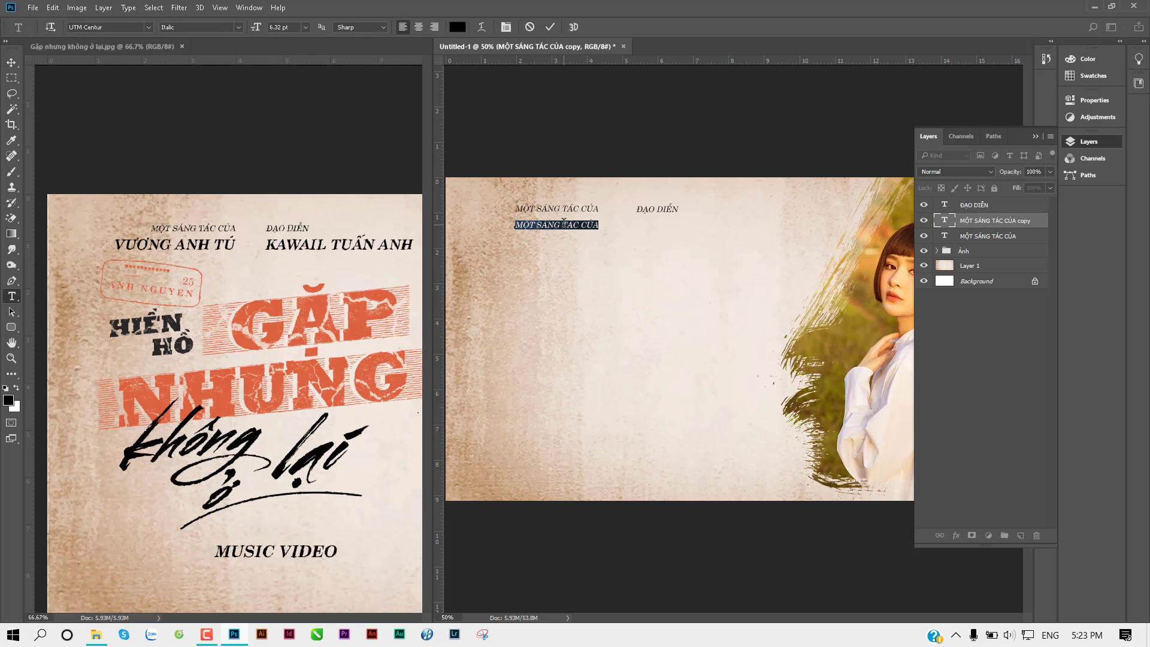
type("VƯƠNG ANH VI")
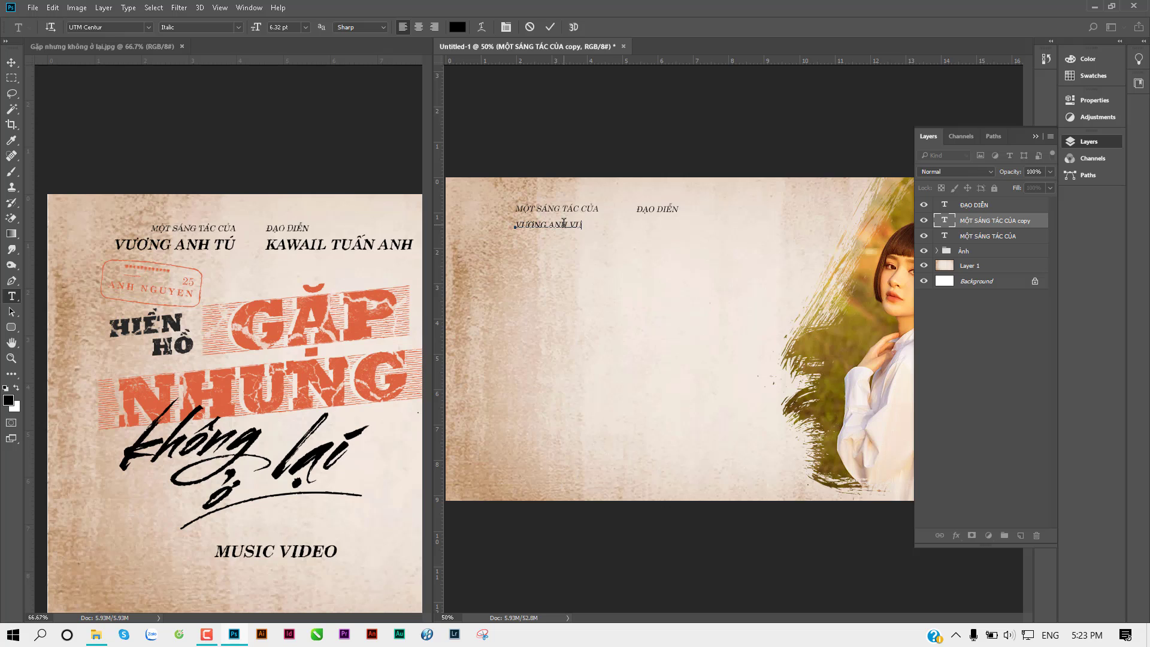
key("ctrl+Return")
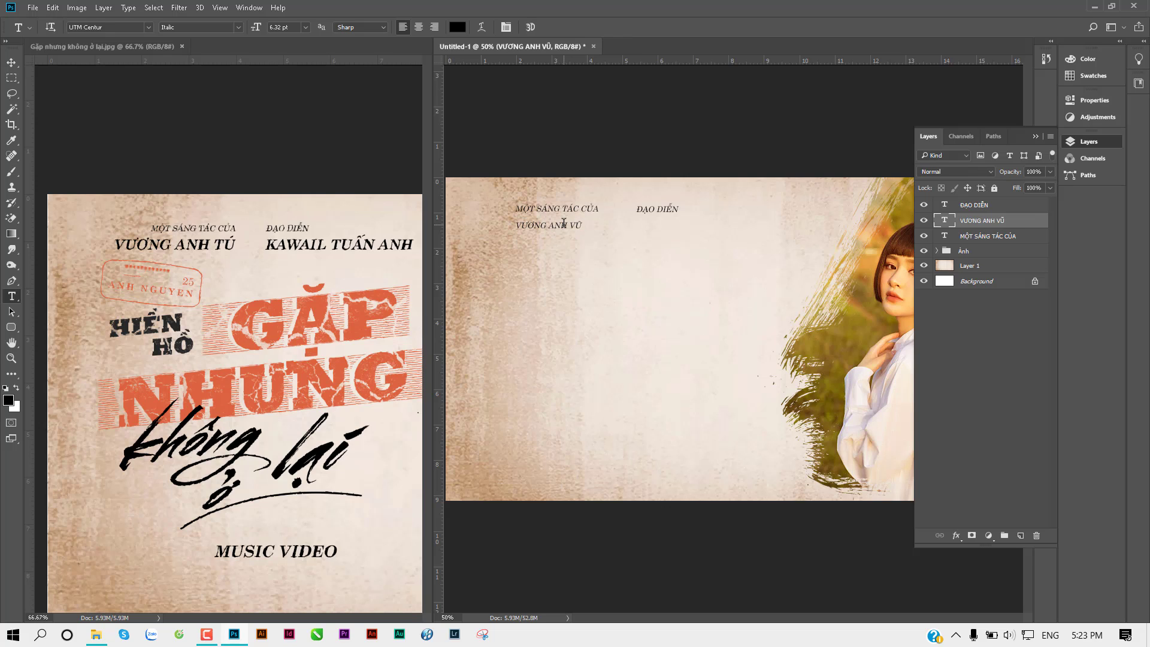
triple_click(563, 224)
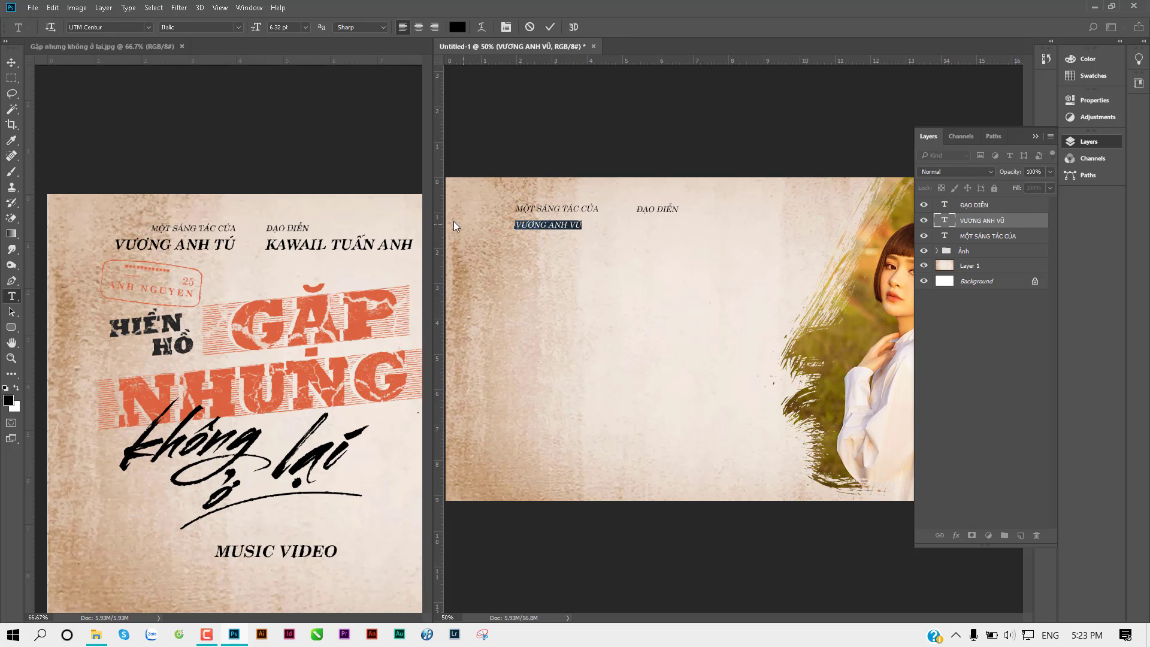
left_click(239, 27)
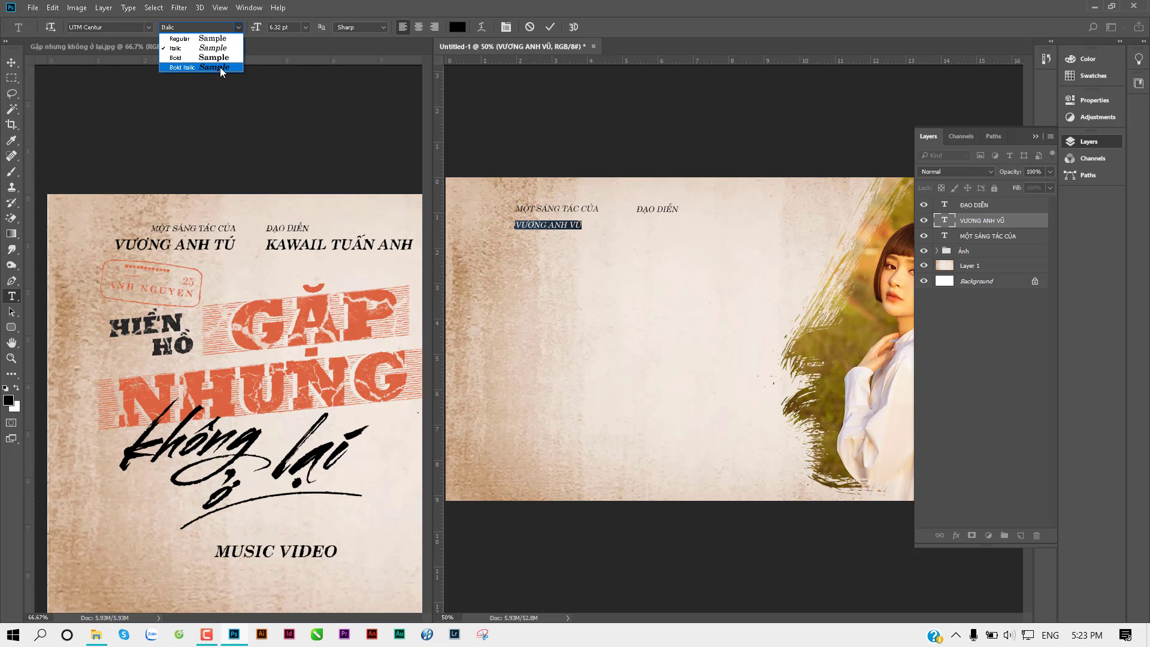
left_click(220, 67)
left_click(16, 65)
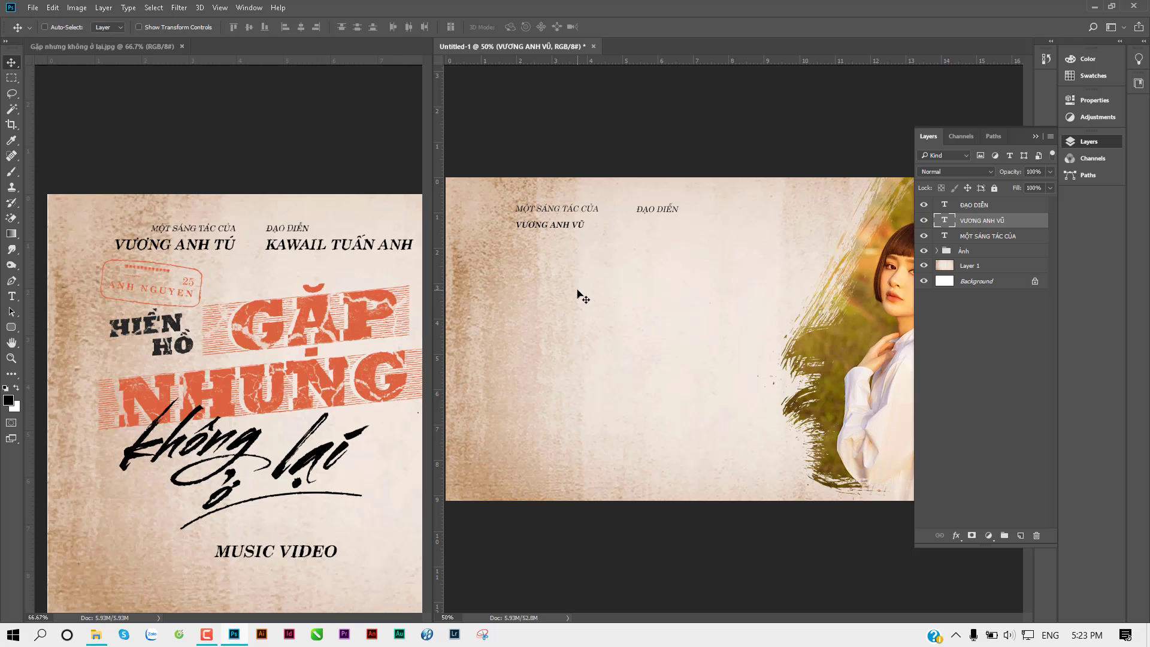
Enlarge the name to about 150% and nudge it up and to the right
key("ctrl+t")
left_click_drag(514, 231, 481, 243)
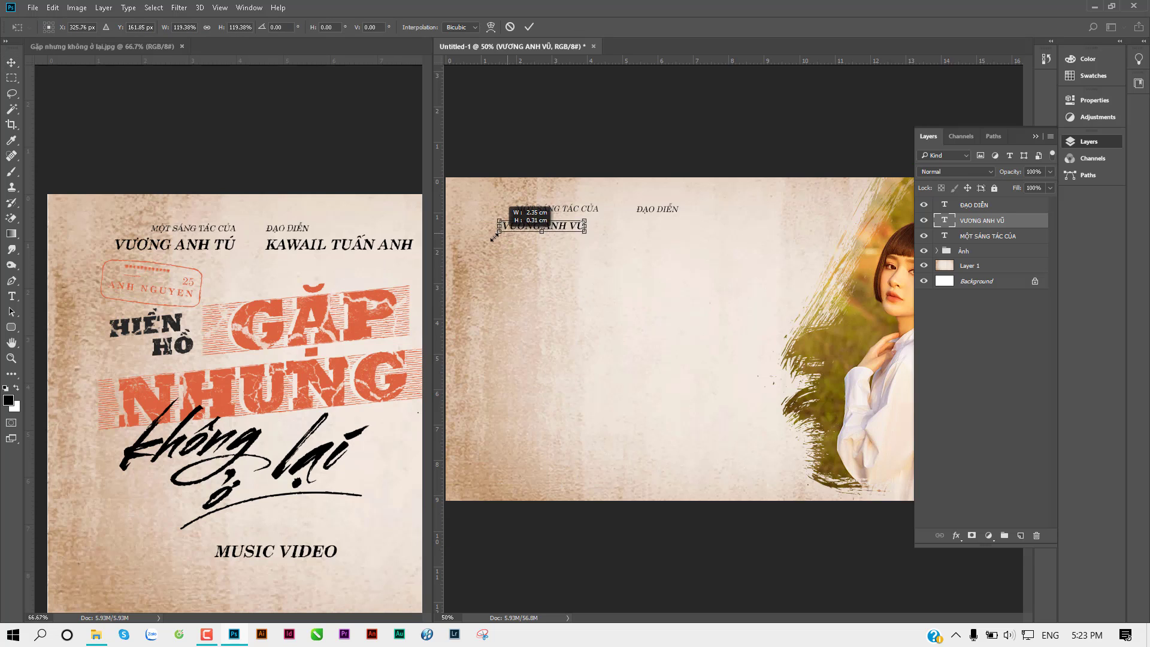
key("Return")
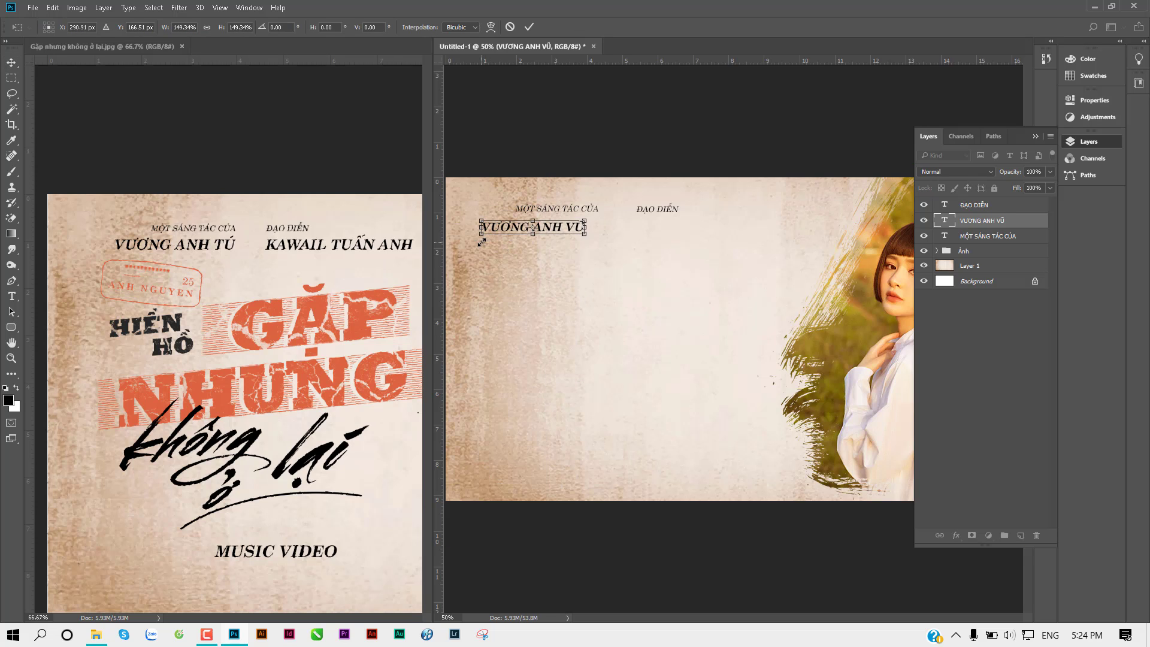
key("Up")
key("Up")
key("Up")
key("Up")
key("Up")
key("Up")
key("Right")
key("Right")
key("Right")
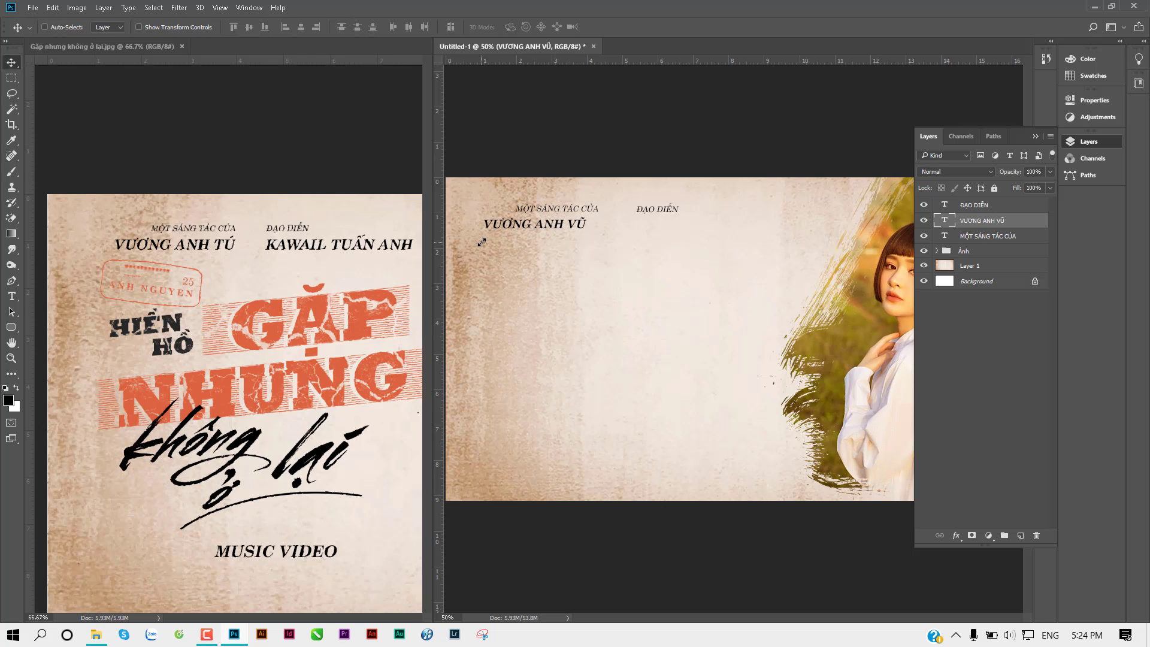
key("Right")
key("Right")
key("Right")
key("Right")
key("Right")
key("Right")
key("Up")
key("Up")
key("Up")
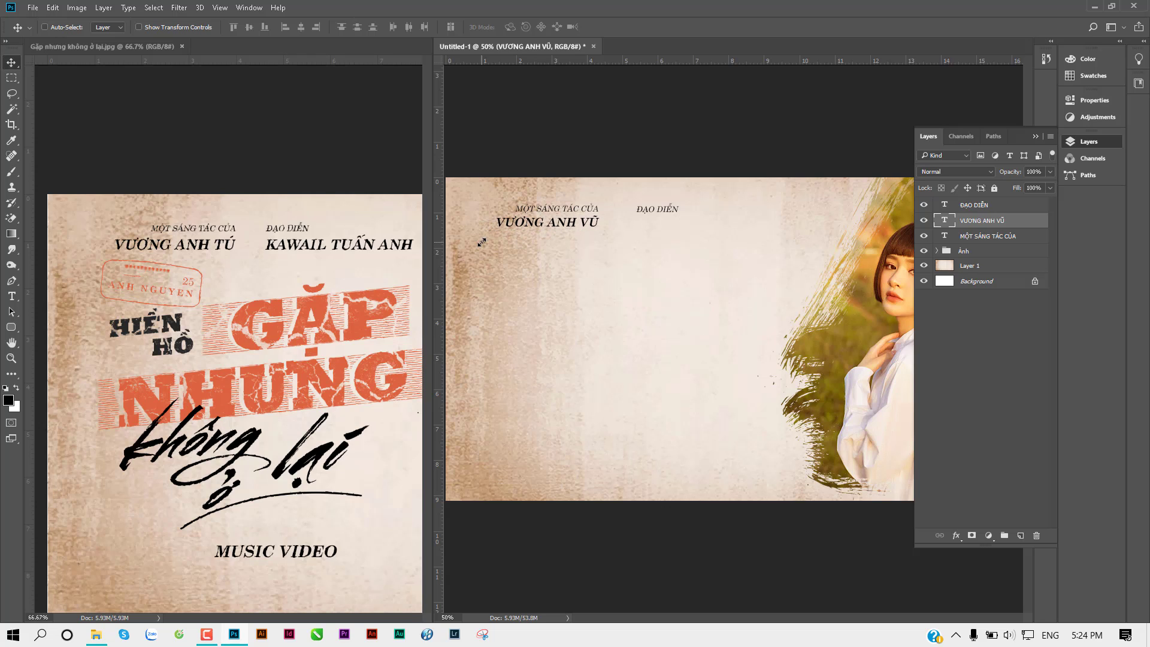
Copy the name under the ĐẠO DIỄN label and retype it as 'ANH TUẤN'
left_click_drag(518, 222, 595, 231)
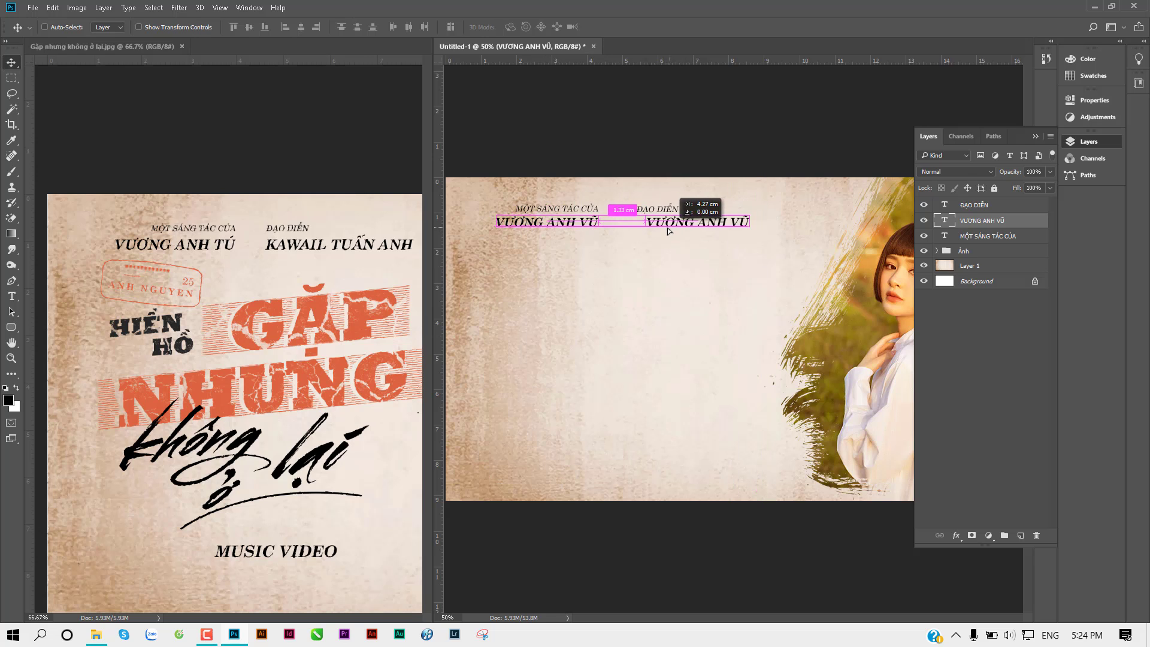
left_click_drag(594, 230, 662, 231)
key("t")
triple_click(663, 226)
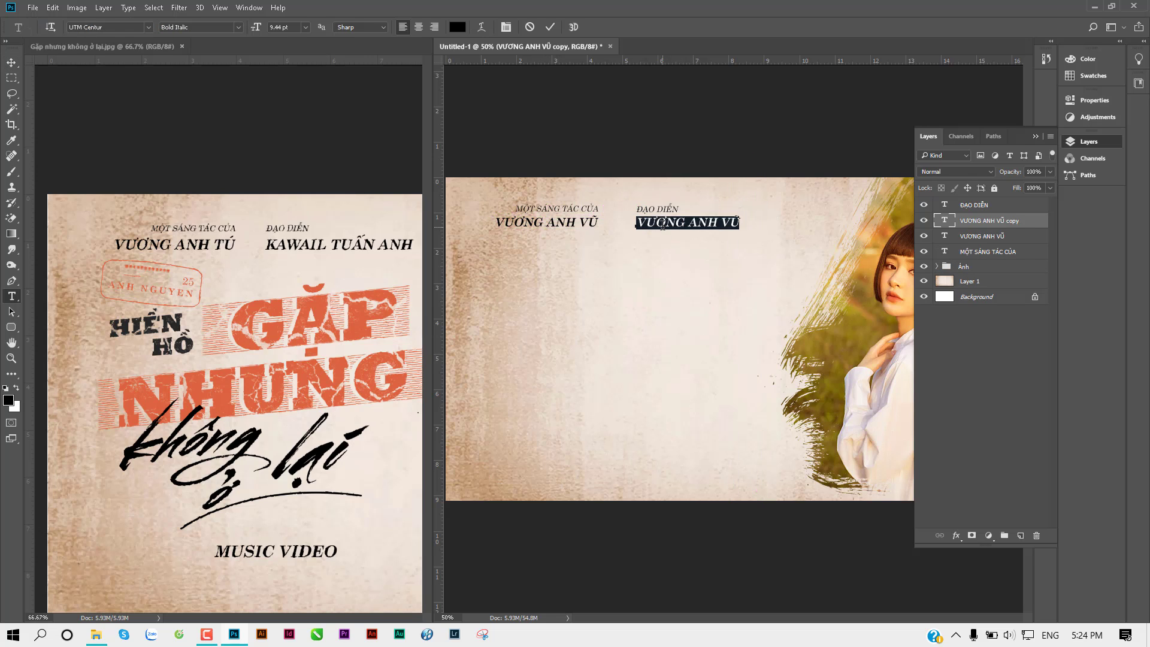
type("ANH TUẤN")
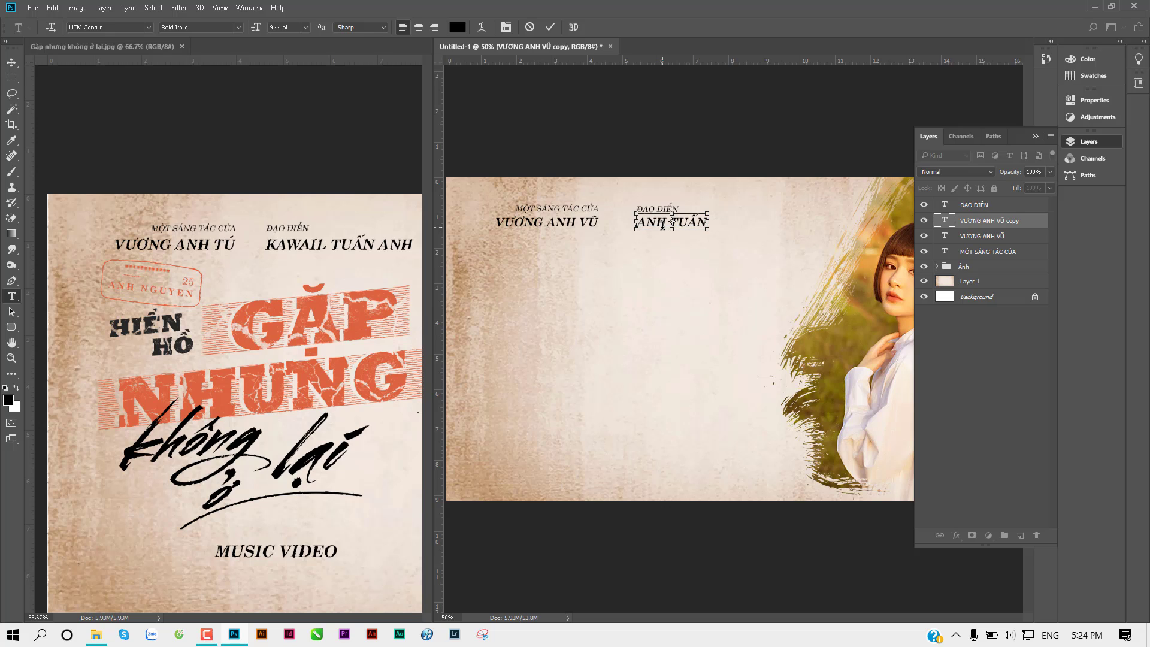
key("ctrl+Return")
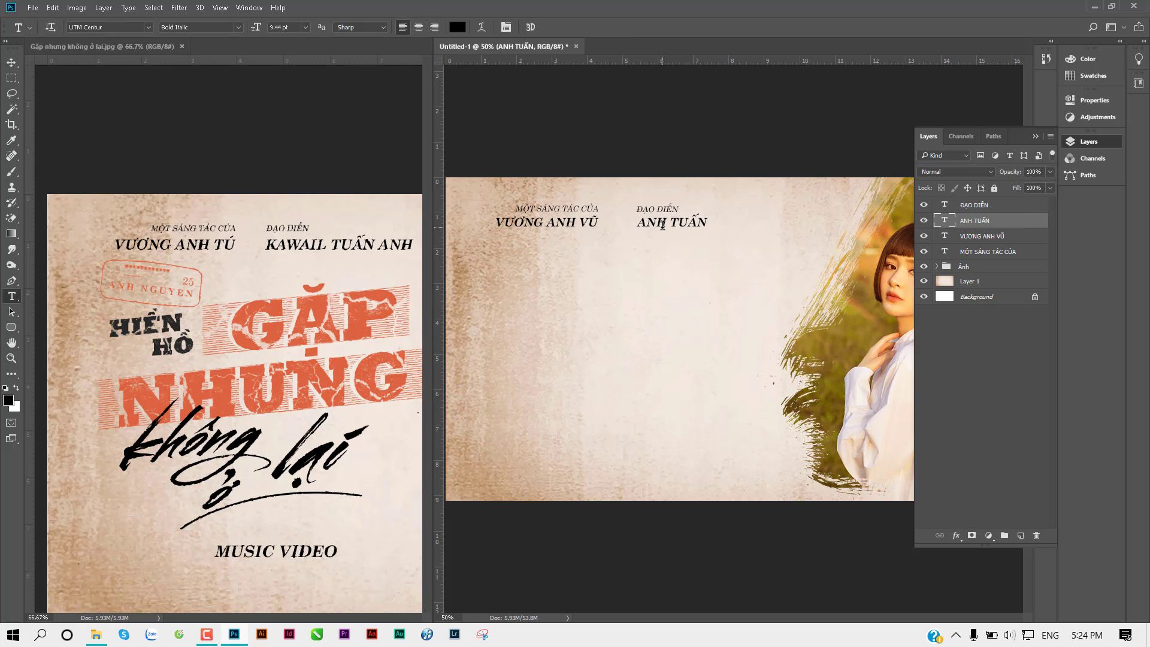
key("v")
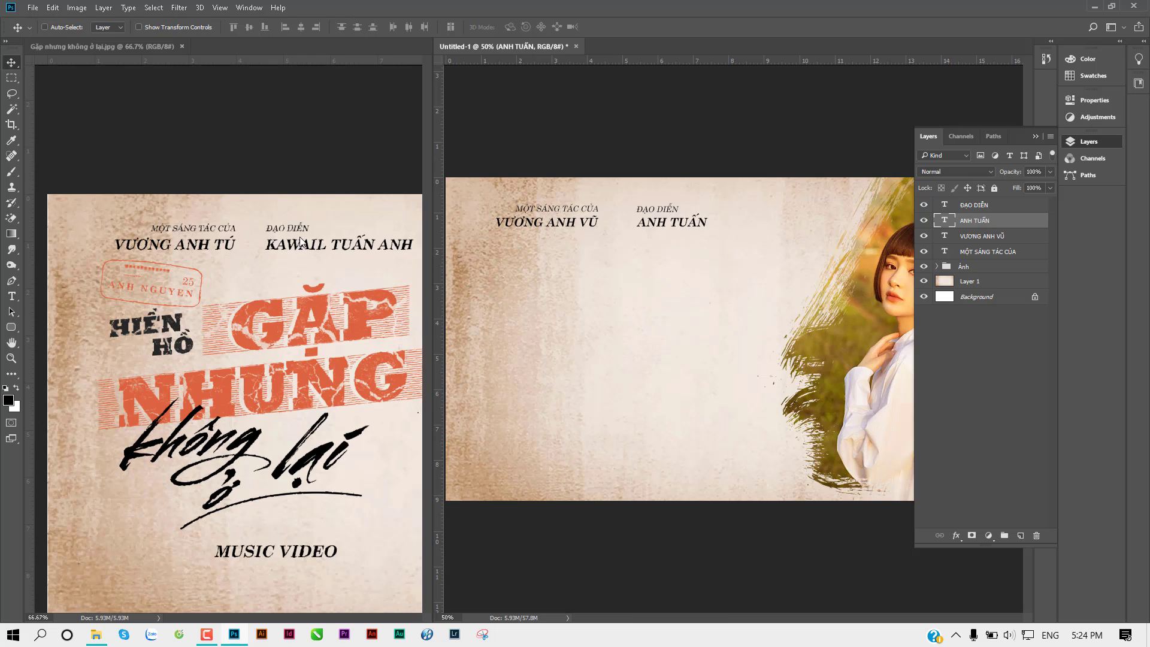
Zoom into the reference poster's credits, including KAWAIL TUẤN ANH, then zoom back out
left_click(293, 265)
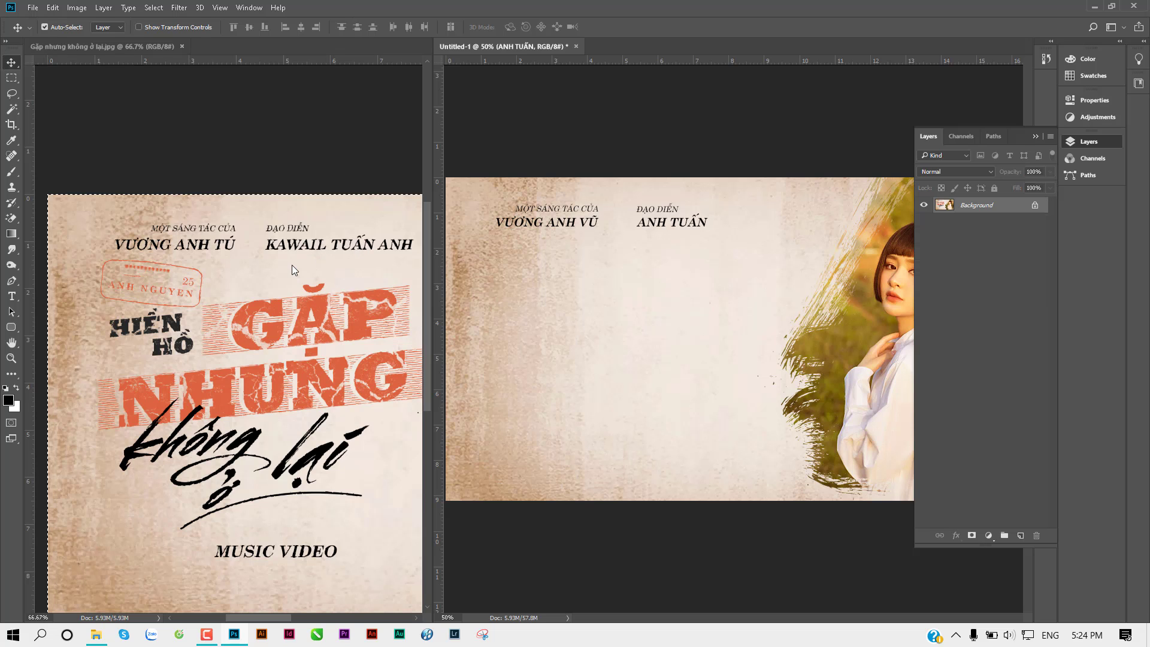
left_click(286, 326, "ctrl")
left_click_drag(259, 318, 183, 324)
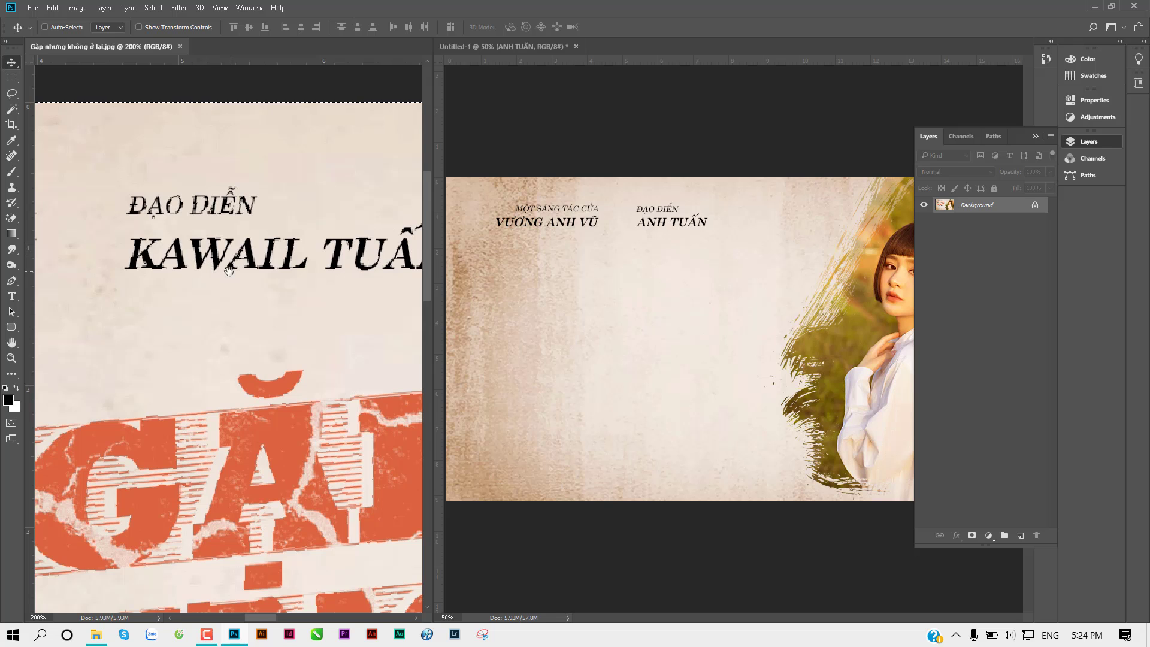
scroll(282, 263, "right", 3)
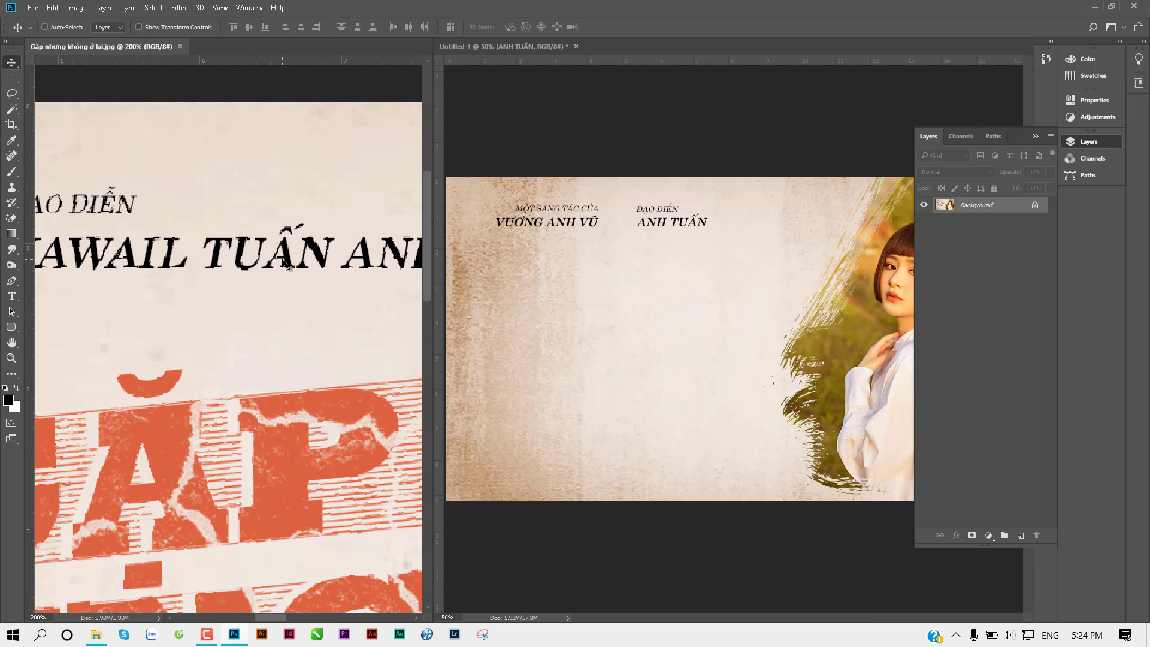
scroll(266, 423, "down", 5)
scroll(219, 257, "down", 3)
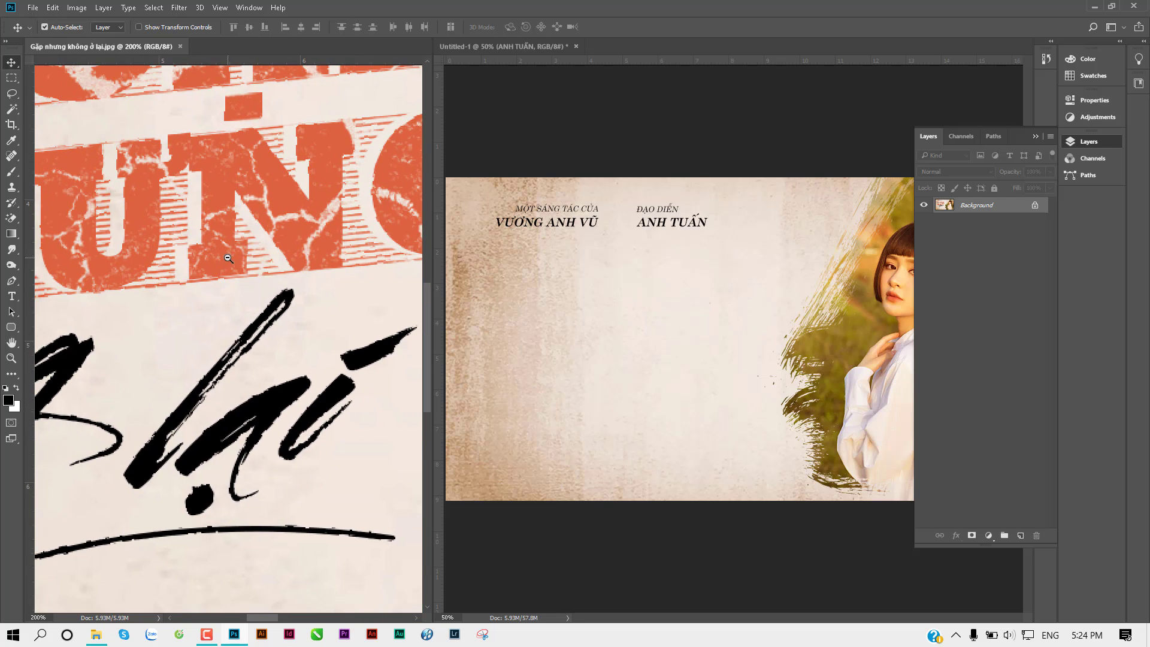
left_click_drag(214, 251, 244, 298)
left_click(245, 298, "alt")
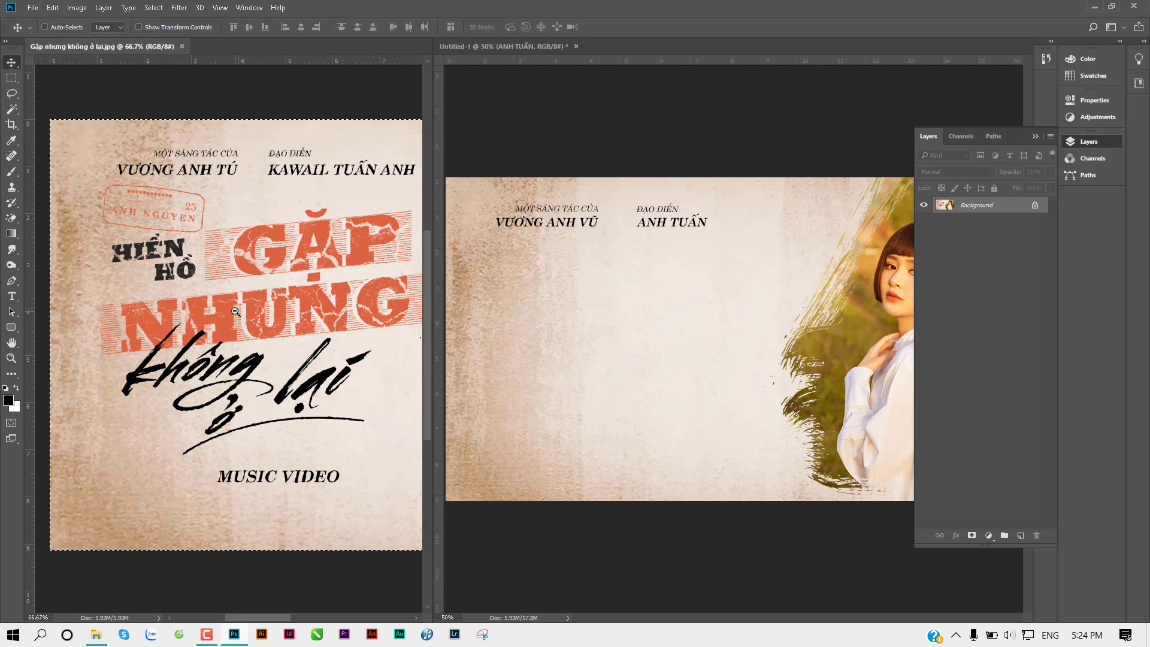
left_click(530, 284)
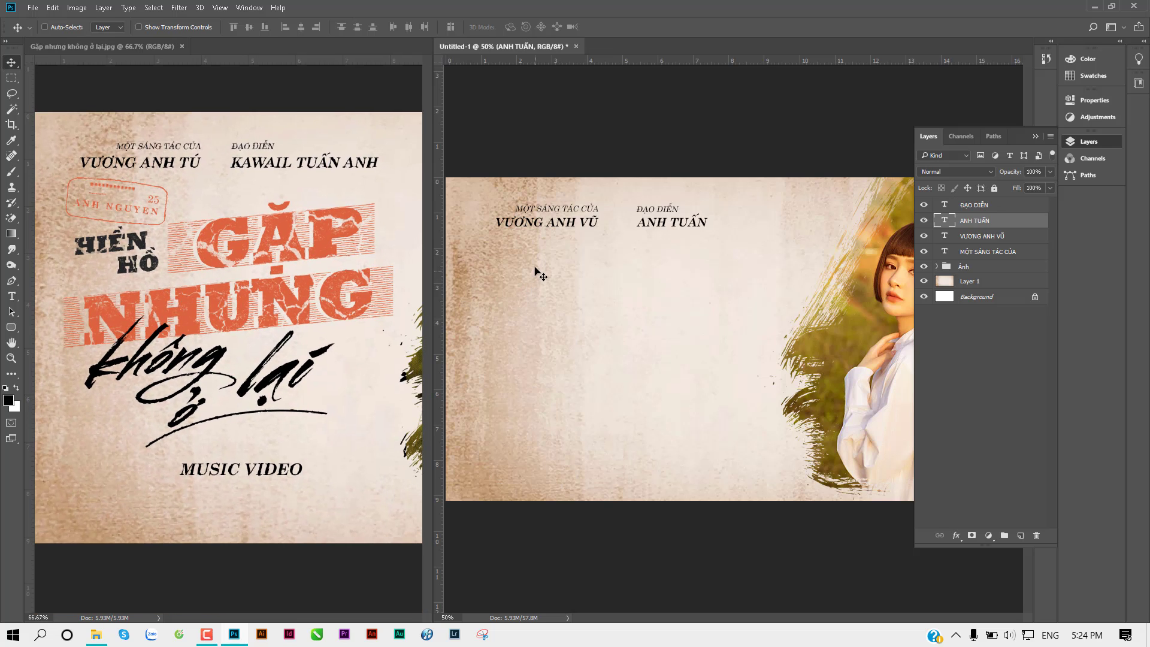
left_click(555, 222, "ctrl")
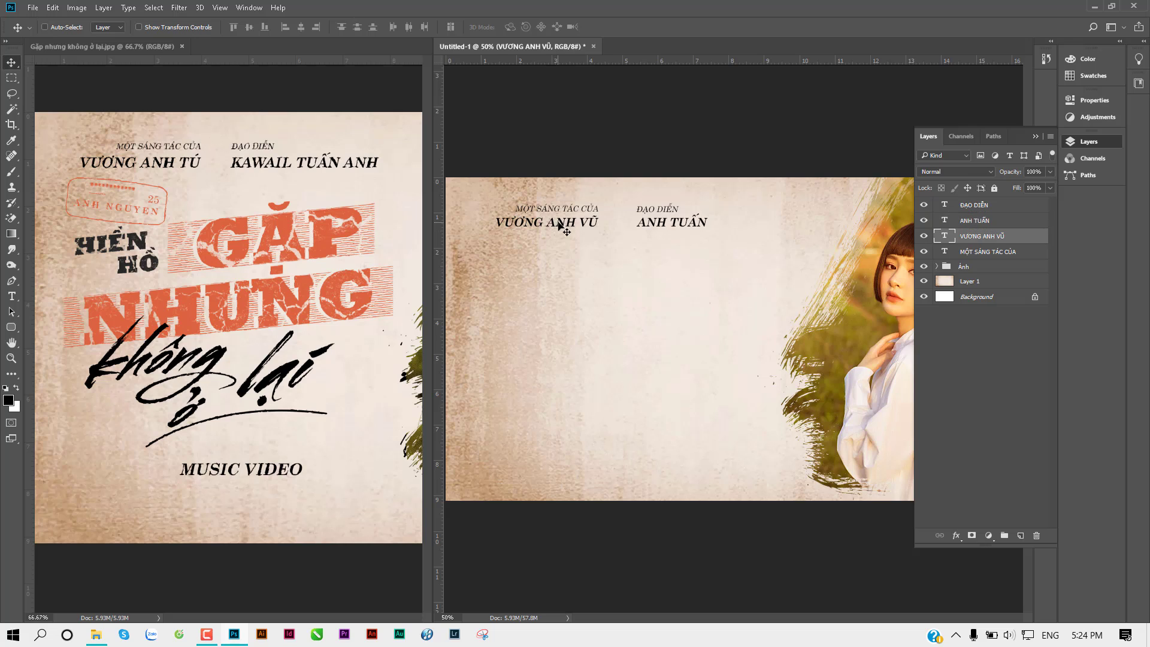
left_click_drag(563, 228, 538, 316)
key("t")
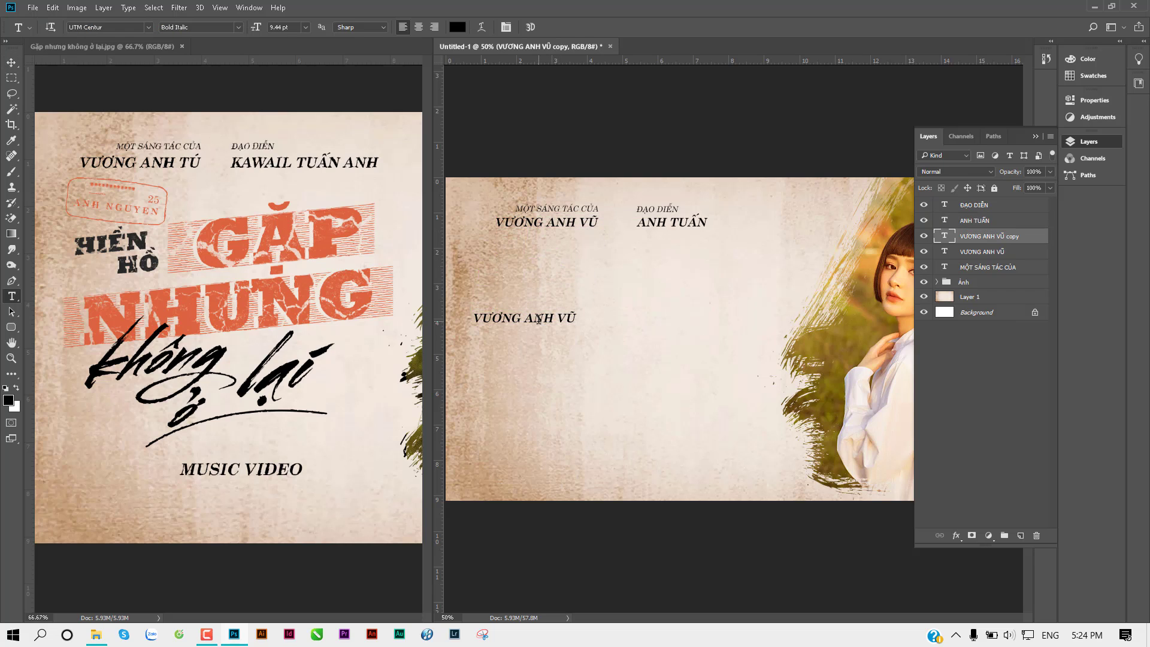
triple_click(538, 319)
type("b")
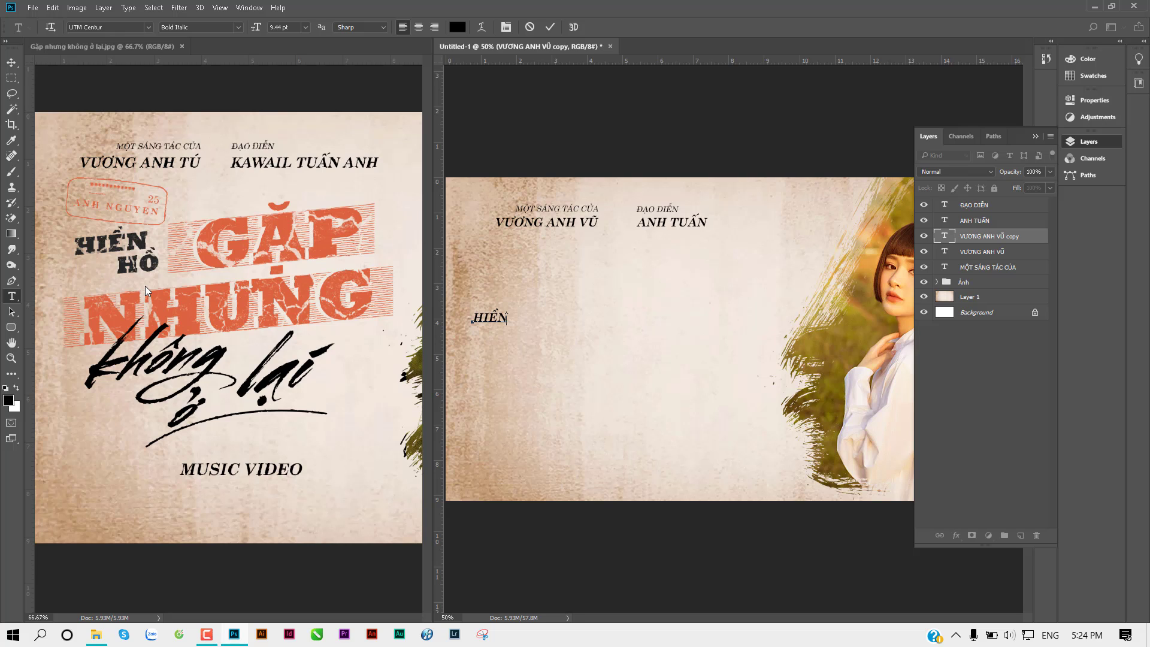
Commit the HIỀN text layer, re-enter it with the Type tool, then switch to the Font folder
key("ctrl+Return")
key("v")
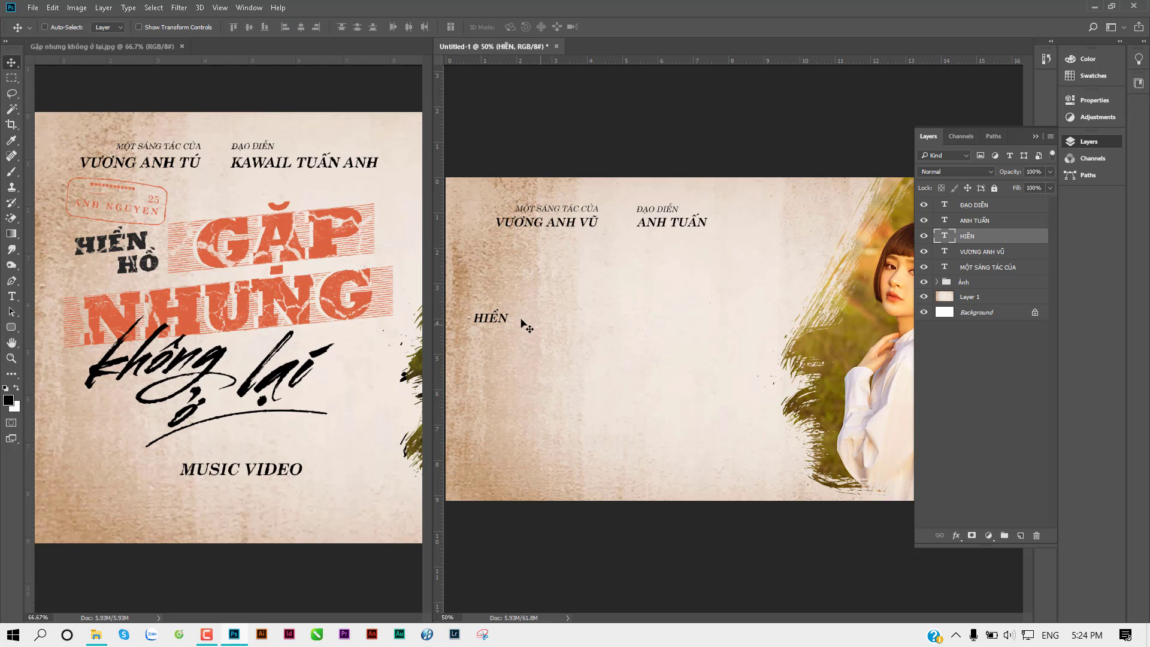
key("t")
double_click(505, 318)
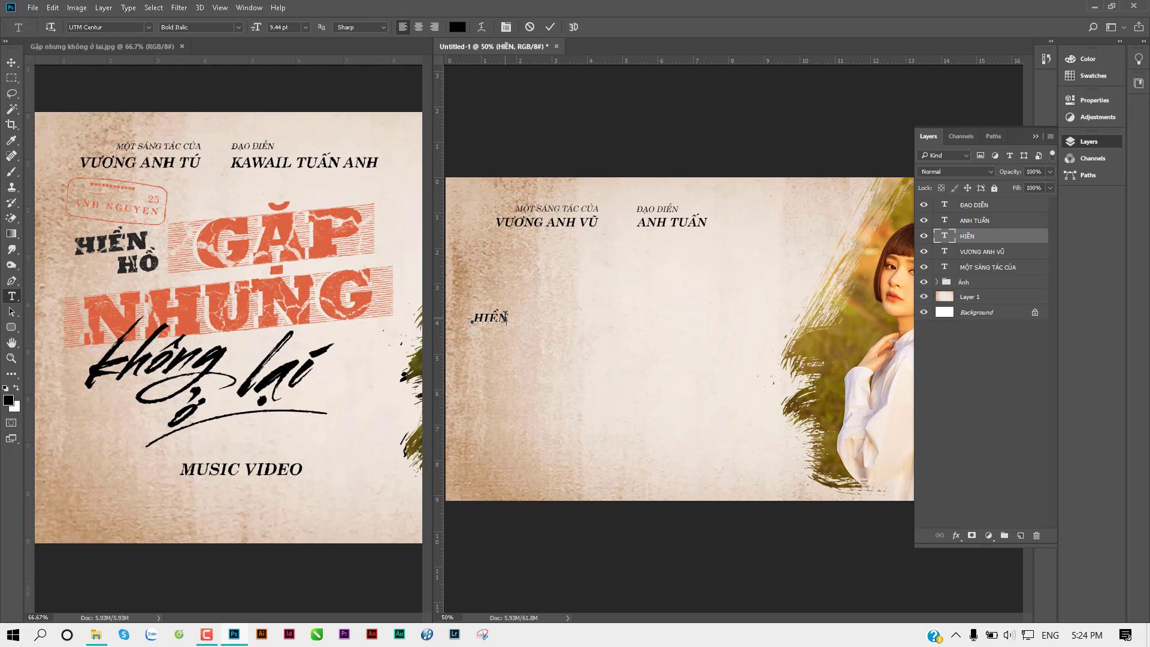
key("alt+Tab")
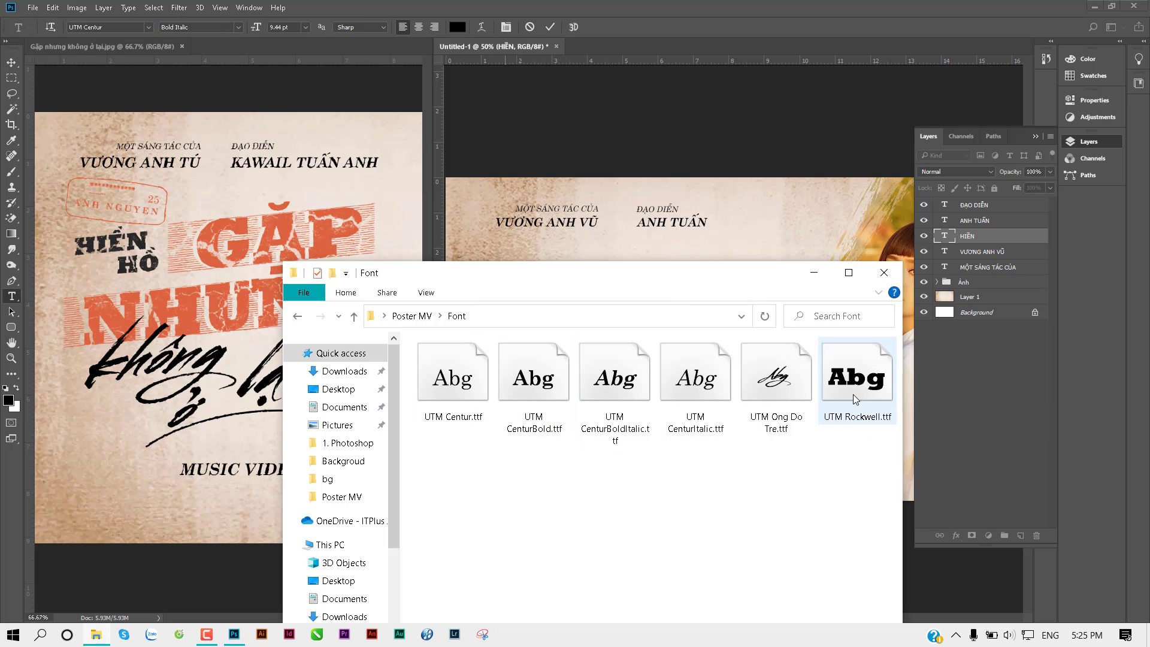
Select all six UTM font files and dismiss their context menu without installing
left_click(853, 394)
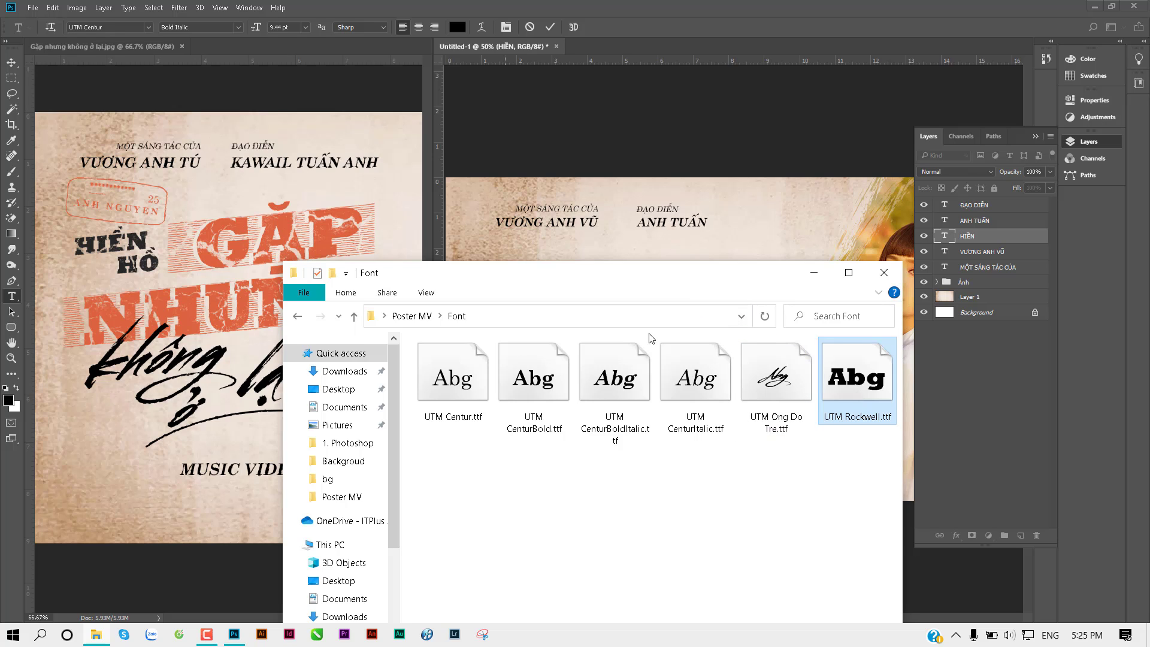
left_click_drag(455, 467, 871, 367)
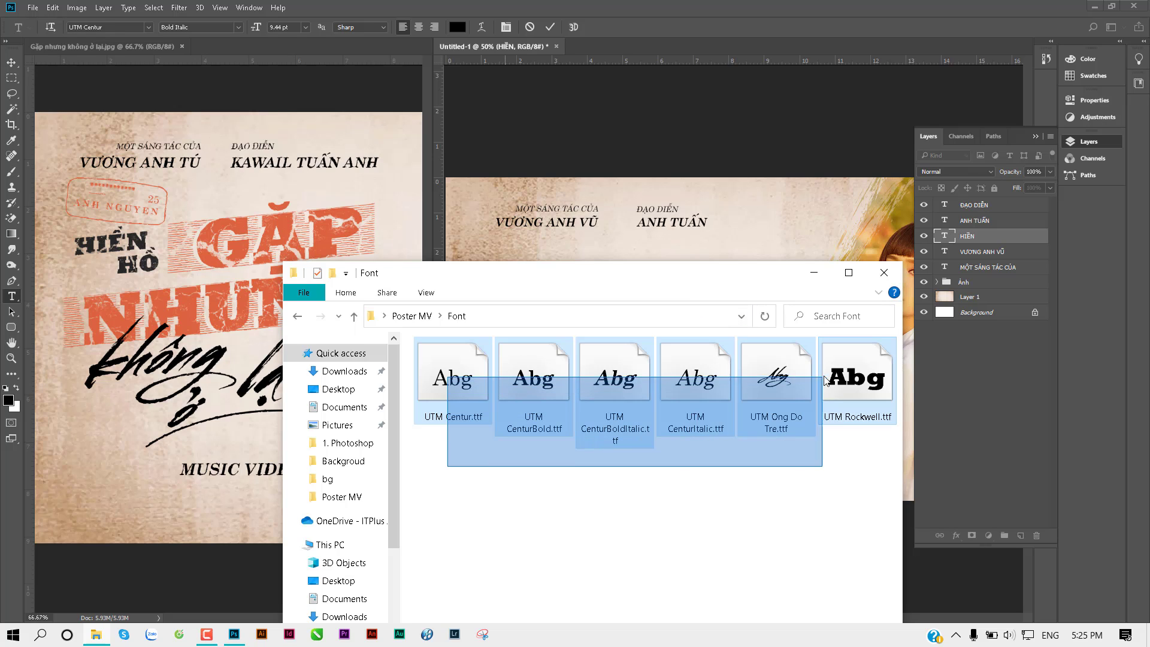
right_click(871, 372)
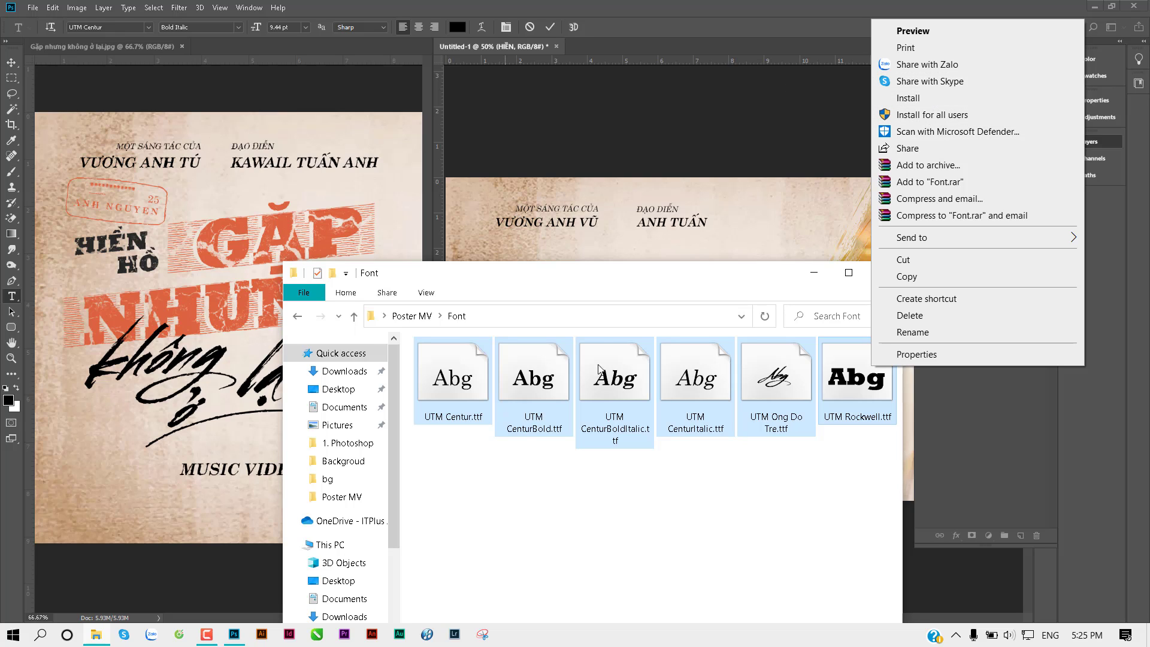
left_click(663, 511)
Start renaming UTM Rockwell.ttf, leave it unchanged, and return to Photoshop
left_click(852, 421)
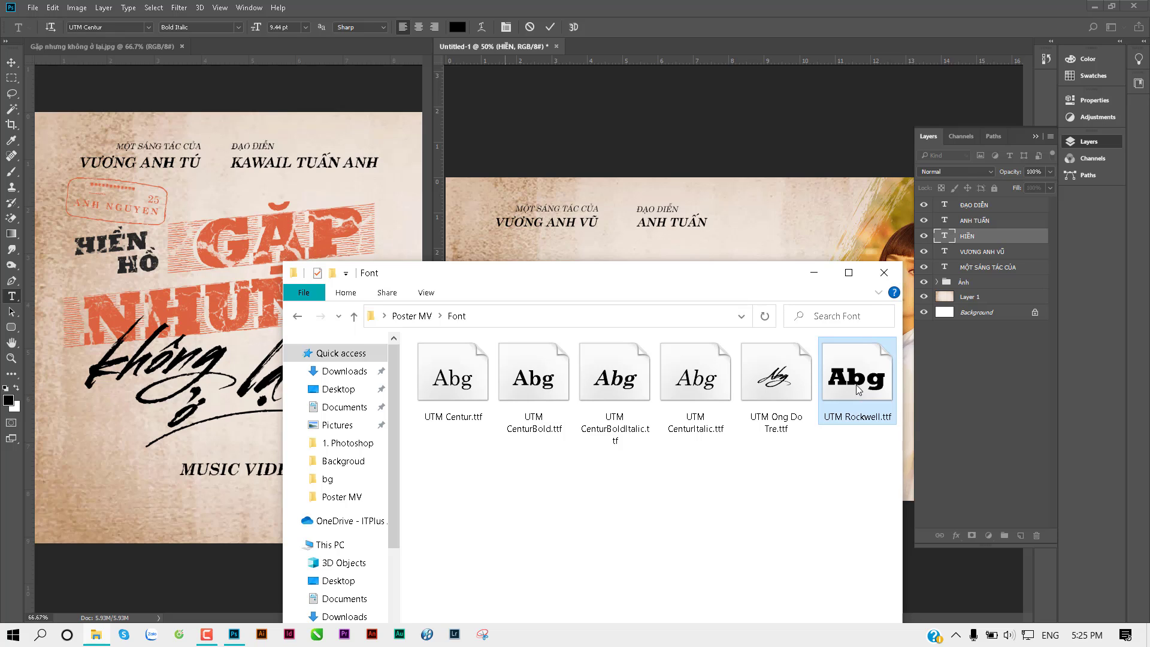
right_click(859, 390)
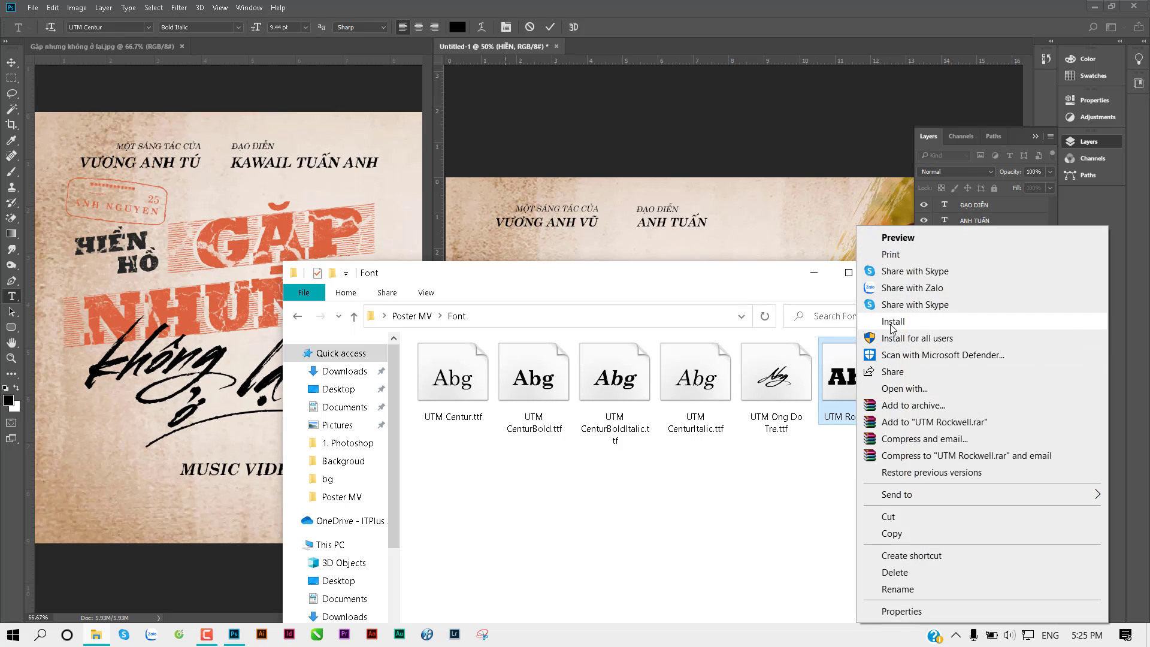
left_click(905, 589)
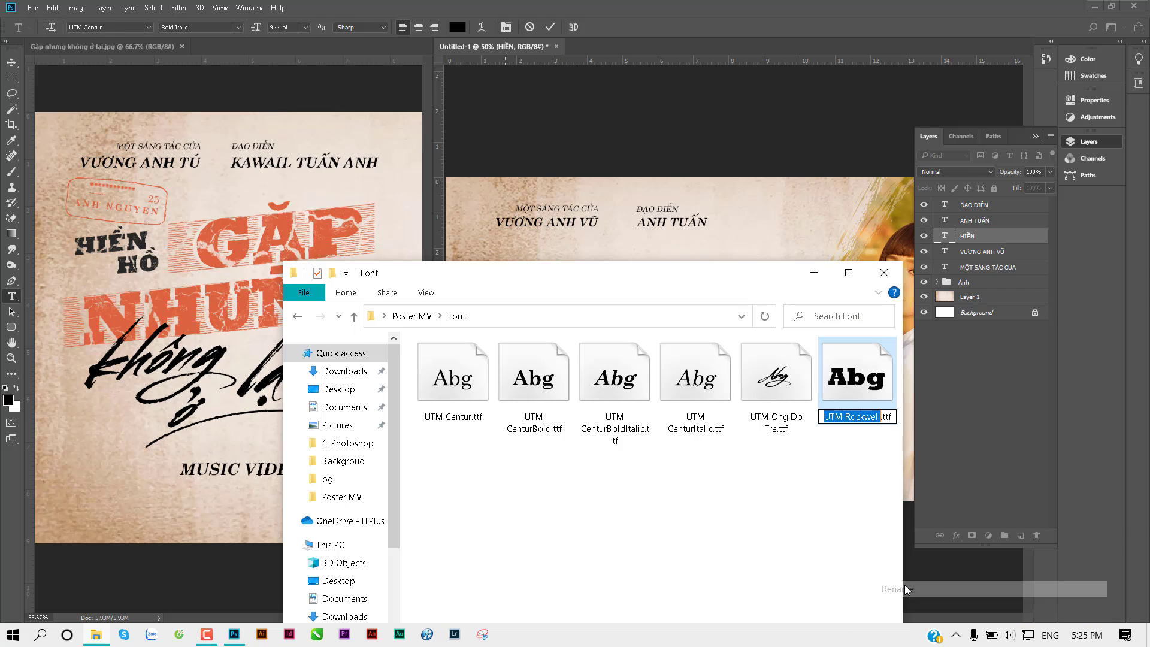
left_click(807, 533)
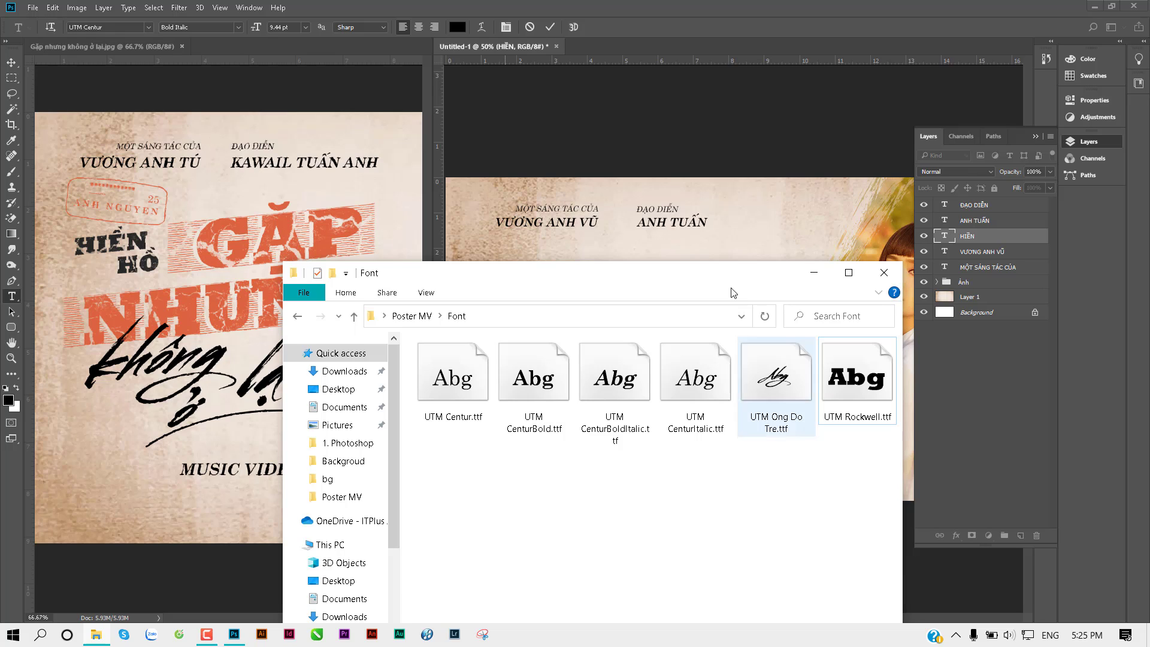
left_click(814, 272)
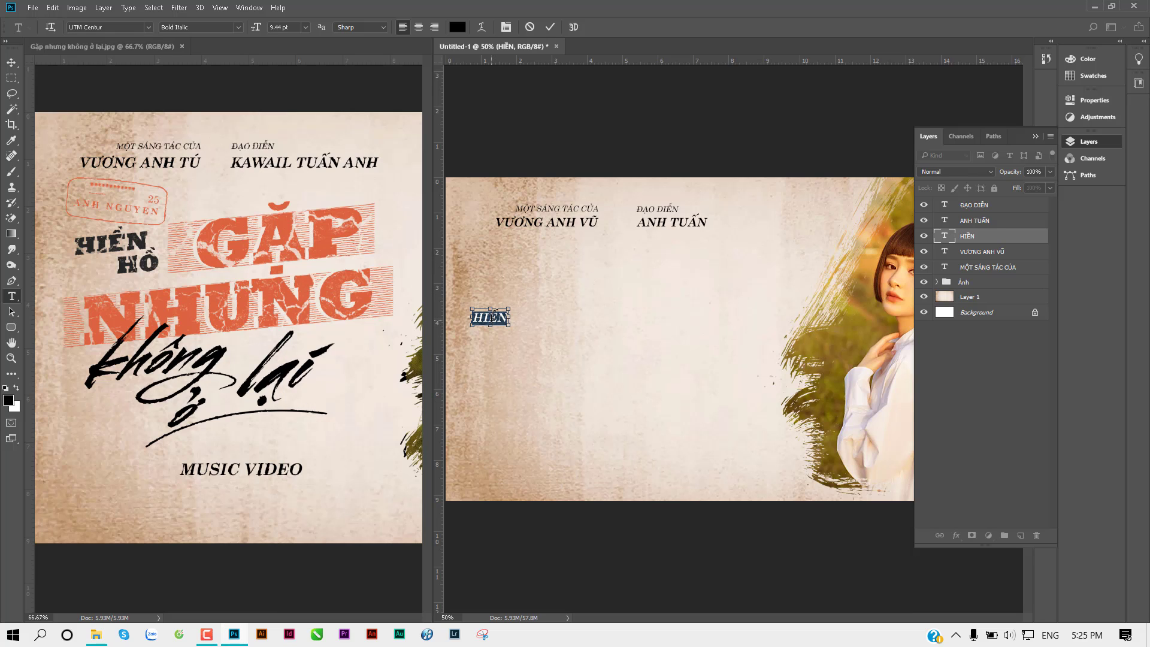
Set the HIỀN text's font to UTM Rockwell Regular
left_click(113, 27)
type("UTM Rockwell")
key("Return")
Enlarge HIỀN about one and a half times and move it slightly right and up
left_click(10, 70)
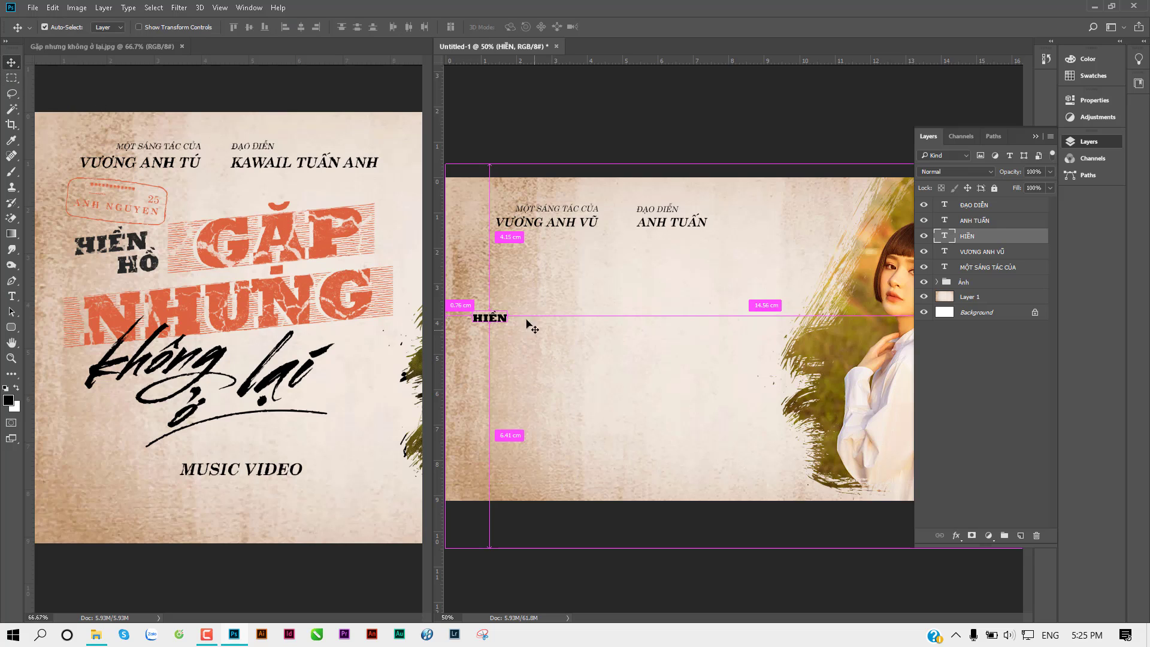
key("ctrl+t")
left_click_drag(507, 310, 561, 290)
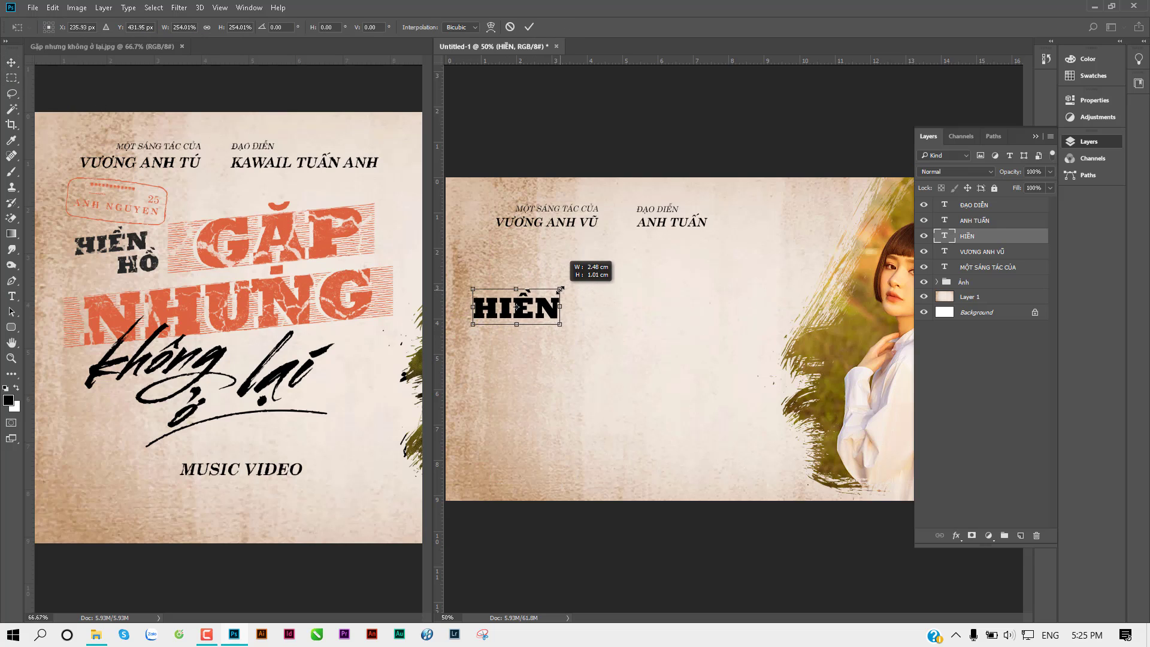
key("Return")
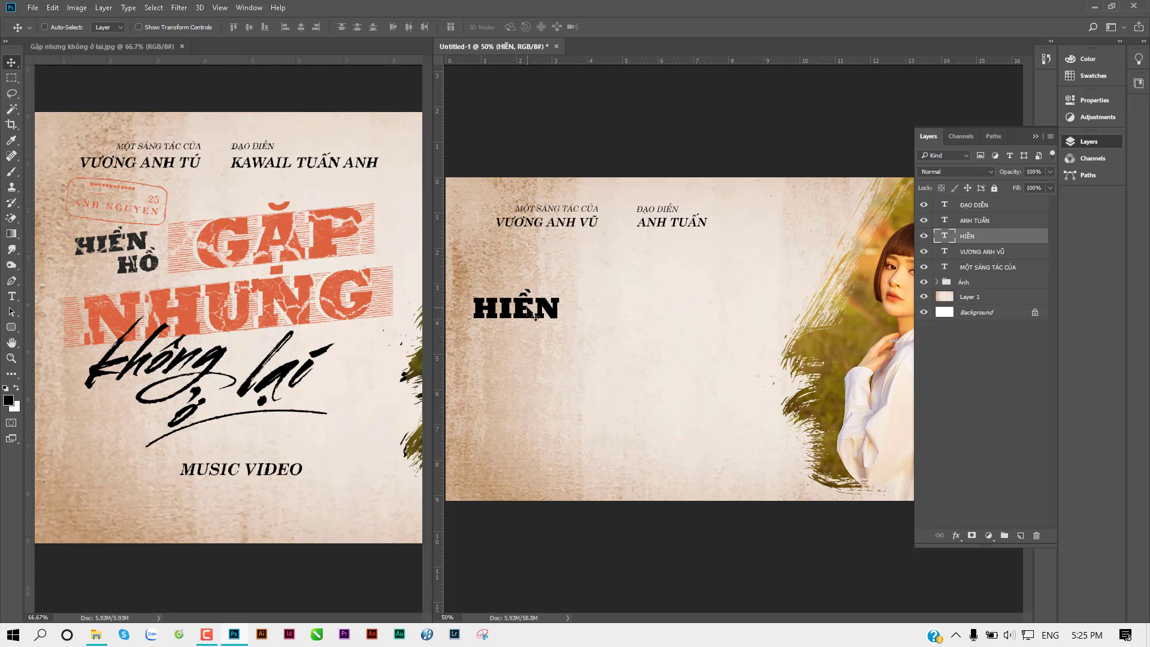
left_click_drag(533, 311, 555, 302)
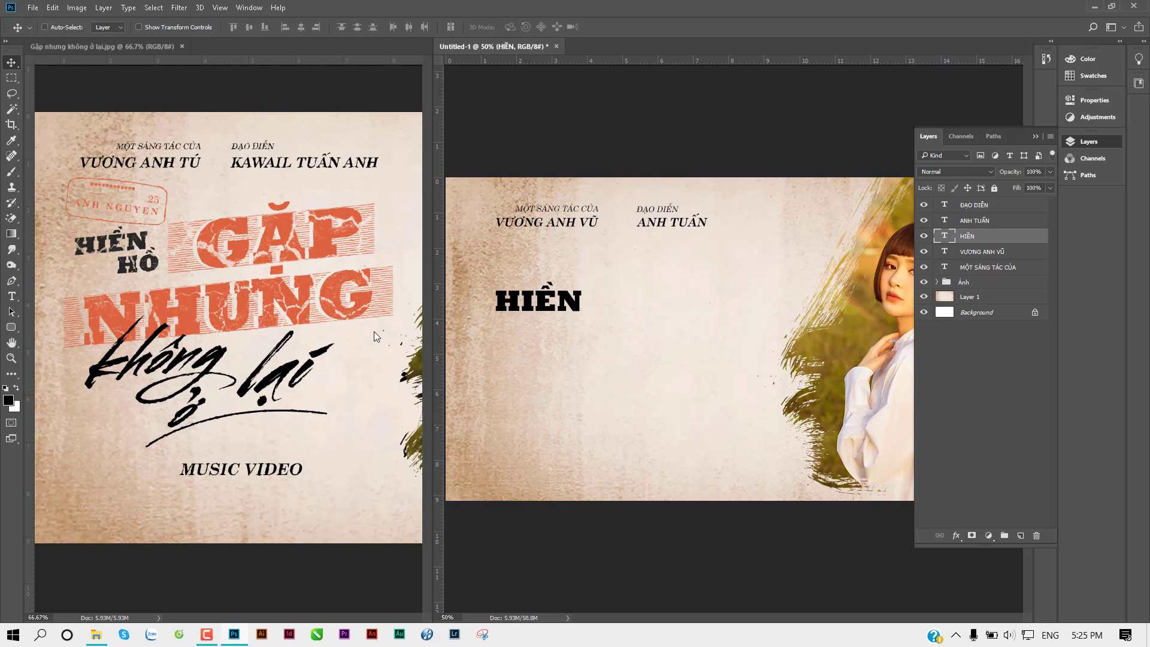
Try rotating HIỀN counter-clockwise, undo it, and keep the Regular font style
key("ctrl+t")
left_click_drag(586, 279, 477, 330)
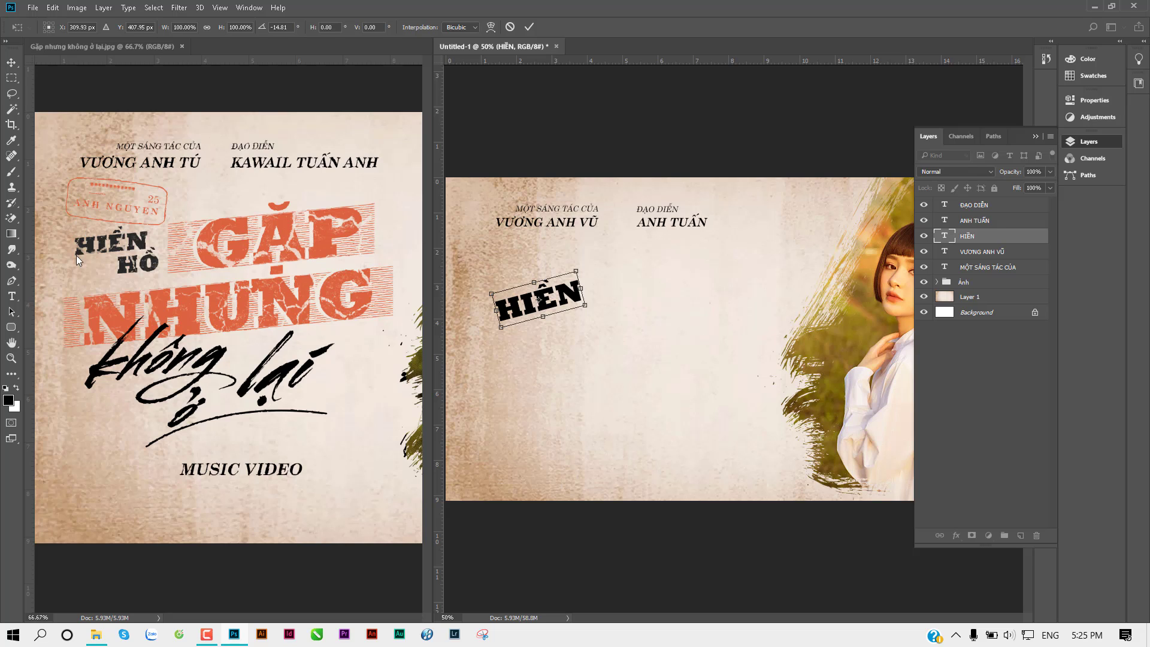
key("Return")
key("ctrl+z")
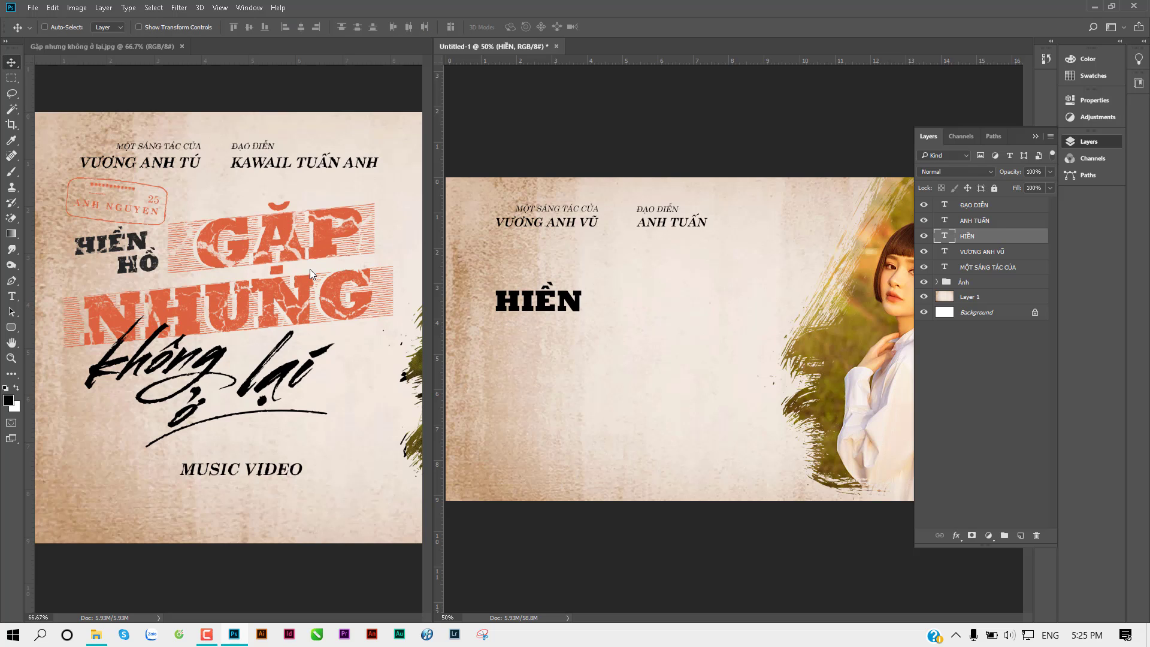
key("t")
left_click(525, 294)
key("ctrl+a")
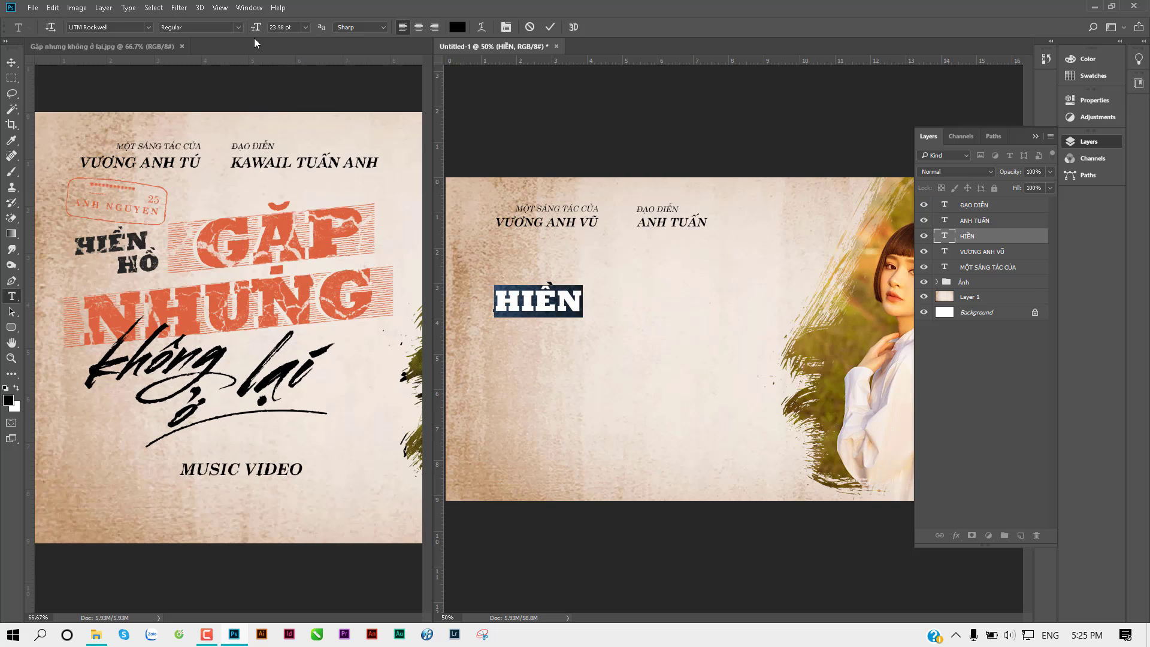
left_click(238, 27)
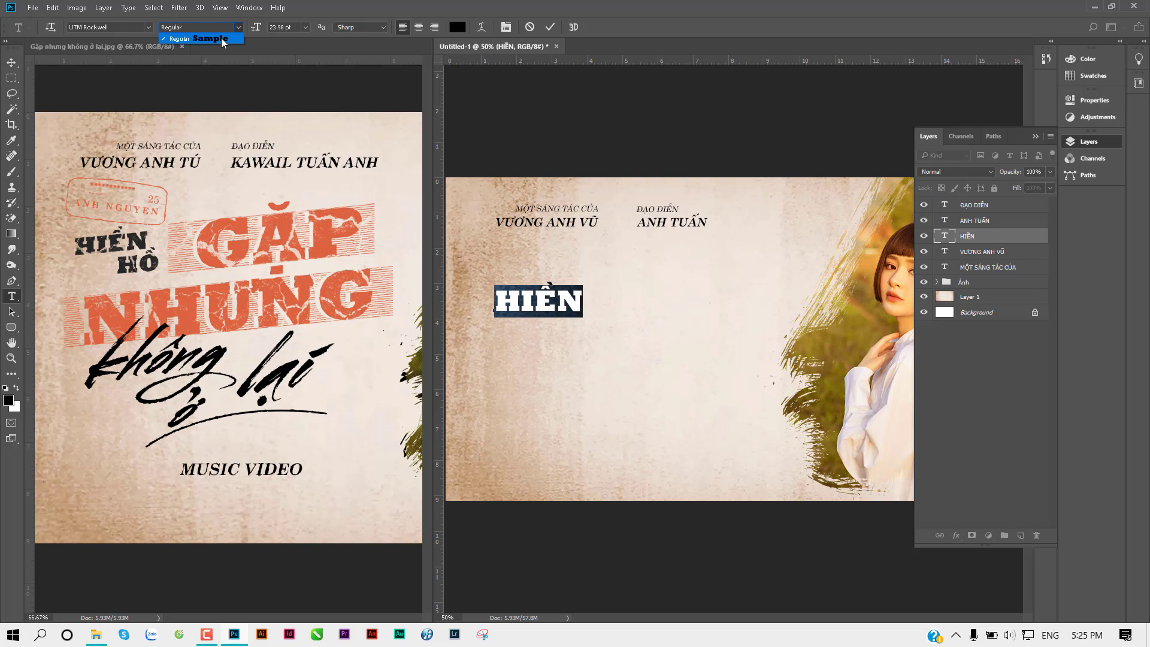
left_click(11, 62)
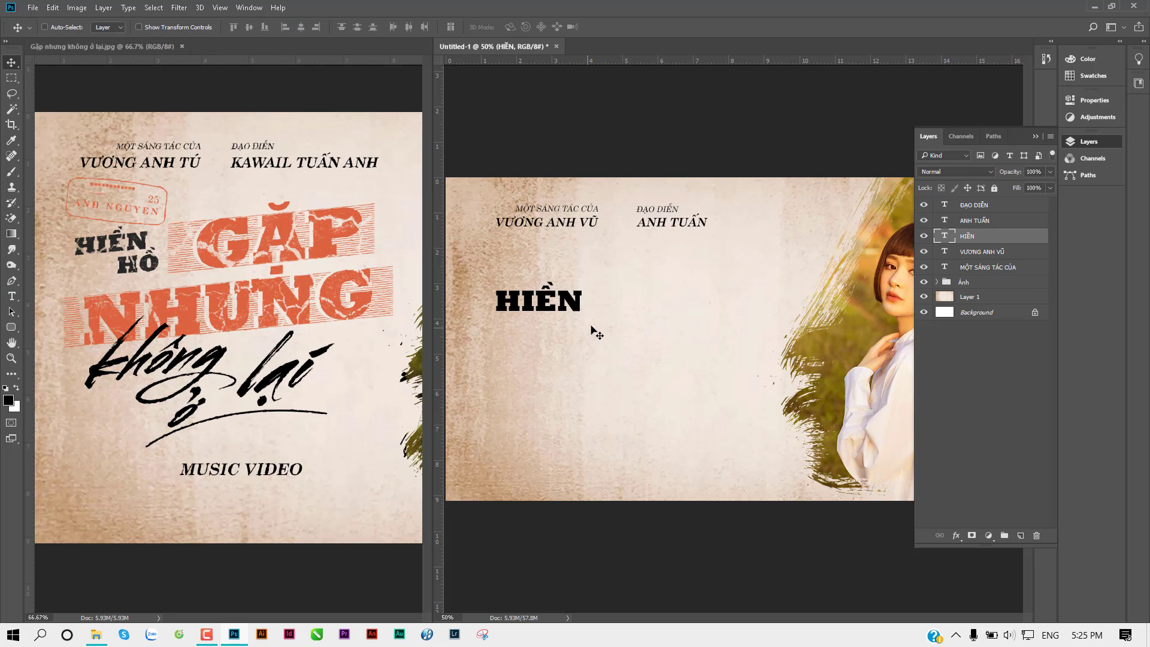
Tilt HIỀN about 11 degrees counter-clockwise and skew its right side downward
key("ctrl+t")
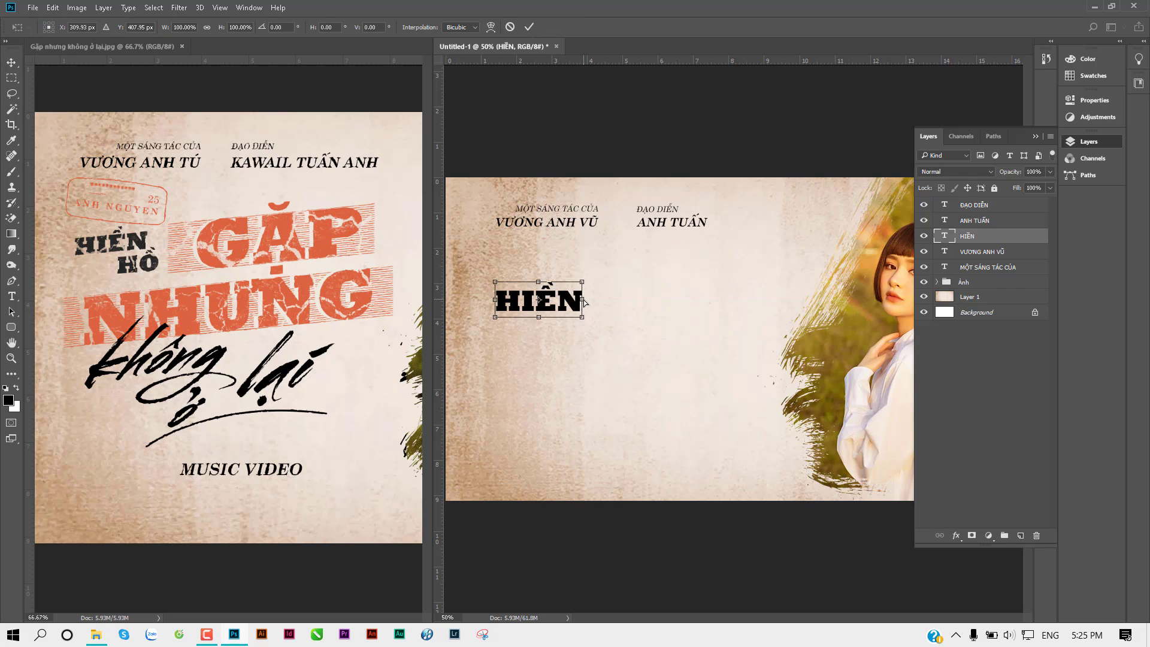
left_click_drag(583, 300, 583, 291)
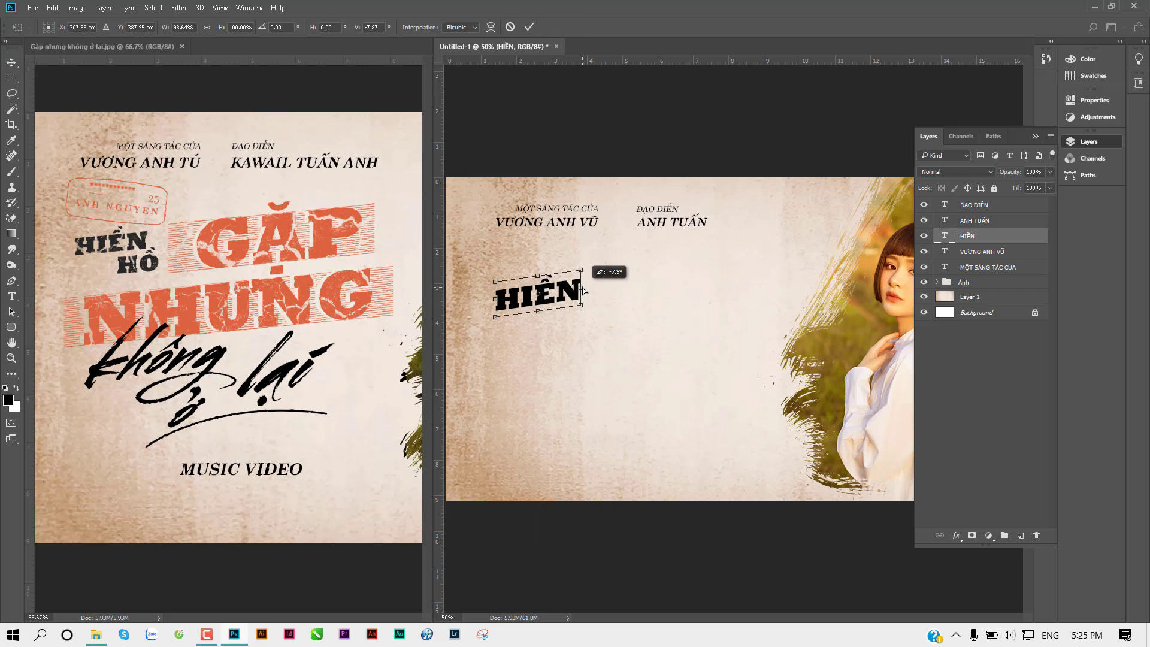
mouse_move(580, 286)
left_mouse_down()
mouse_move(555, 291)
mouse_move(563, 340)
mouse_move(563, 275)
left_mouse_up()
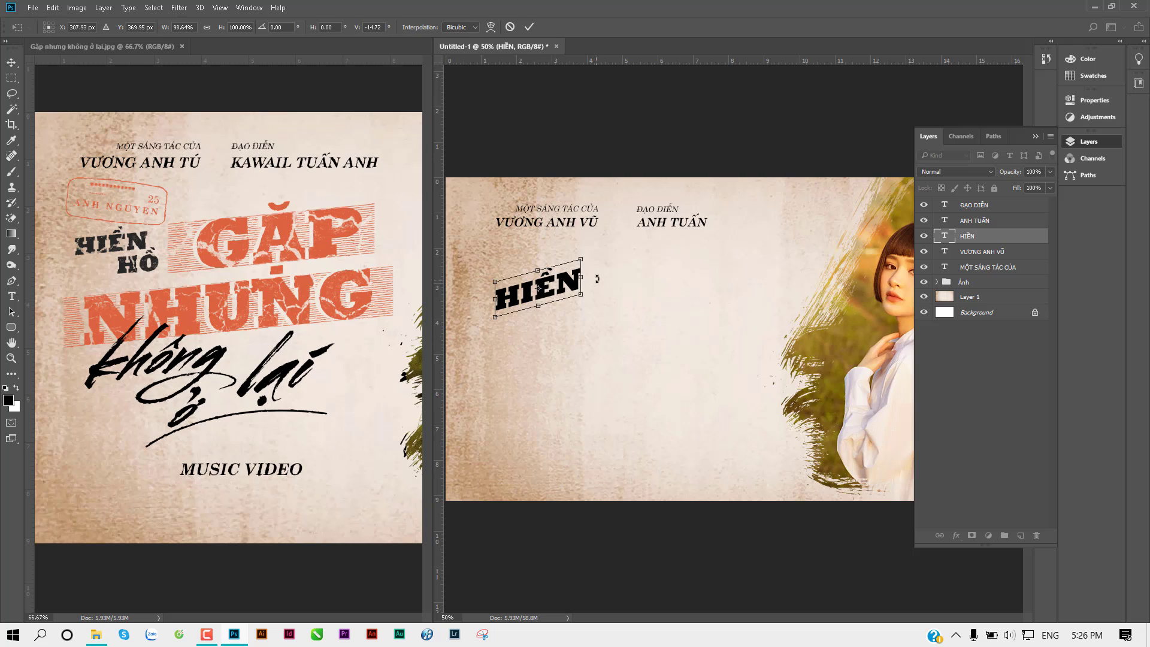
left_click_drag(580, 279, 581, 292)
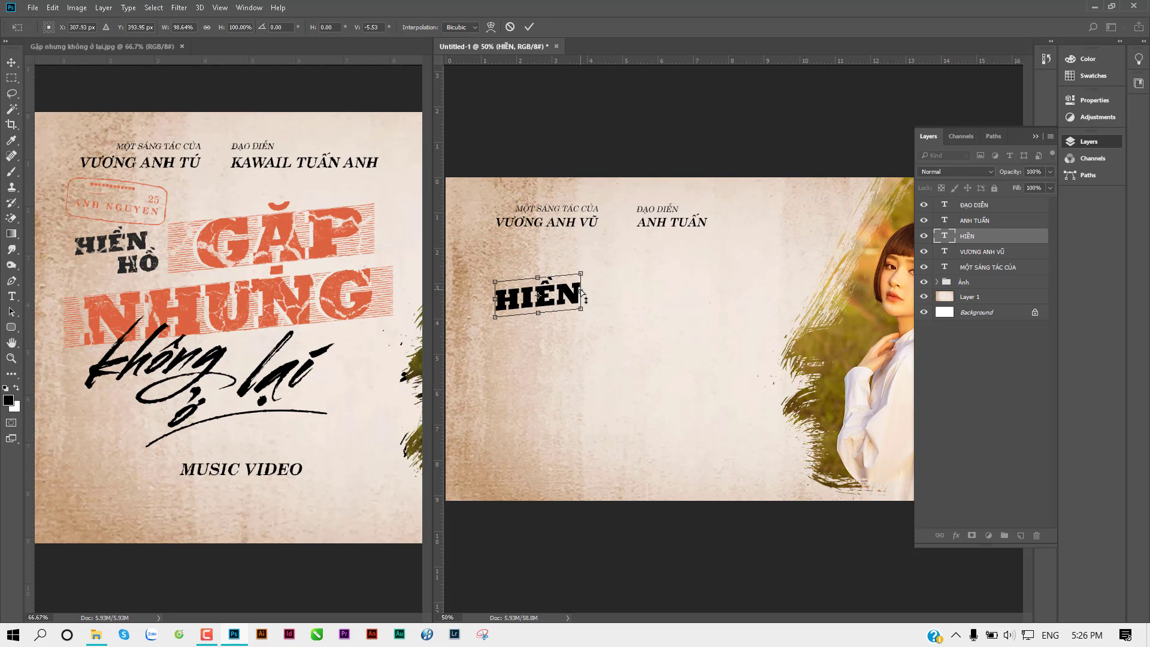
double_click(542, 294)
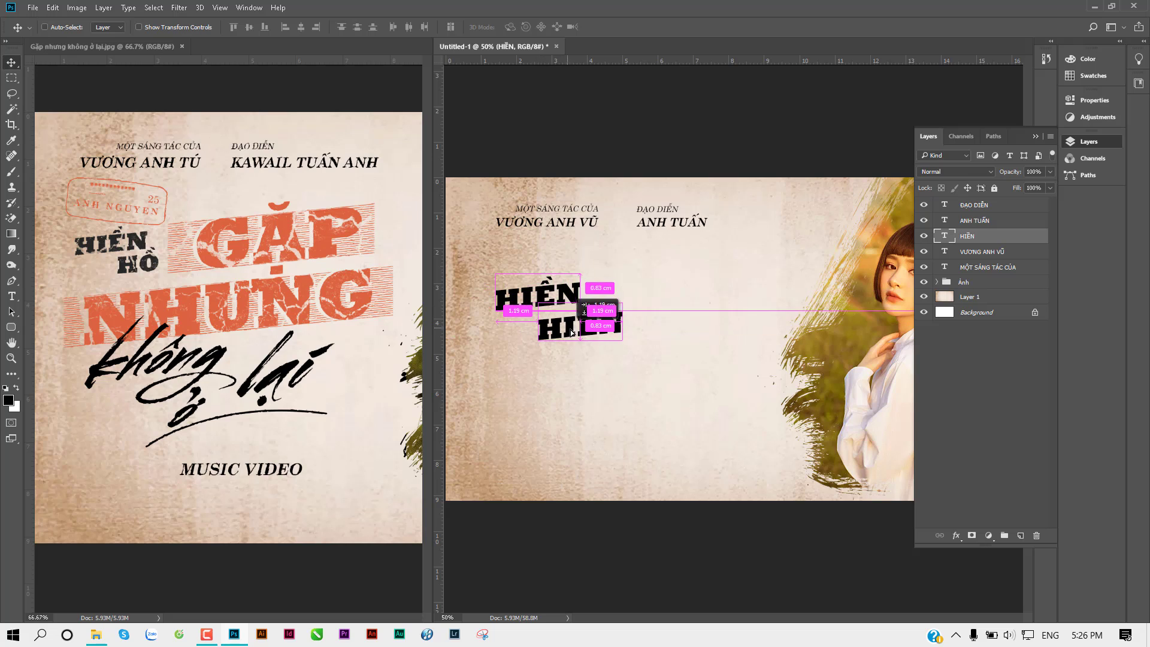
Duplicate HIỀN, change the copy to HỒ, and place it just under HIỀN
mouse_move(540, 318)
left_mouse_down()
mouse_move(582, 346)
mouse_move(681, 325)
left_mouse_up()
key("t")
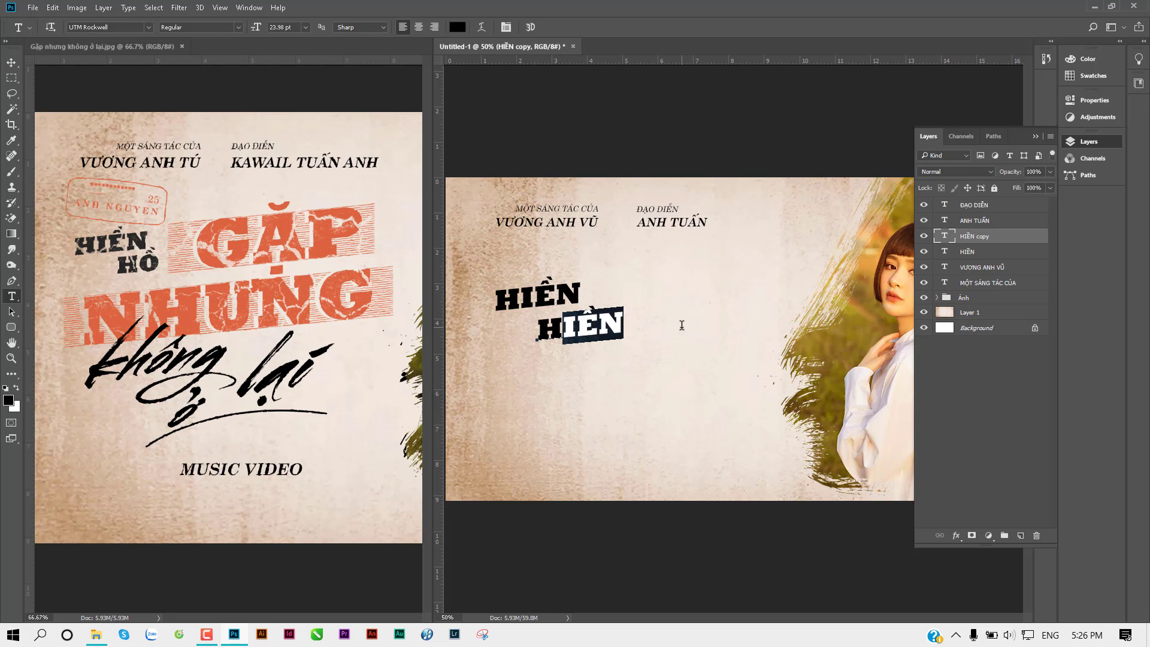
type("Ồ")
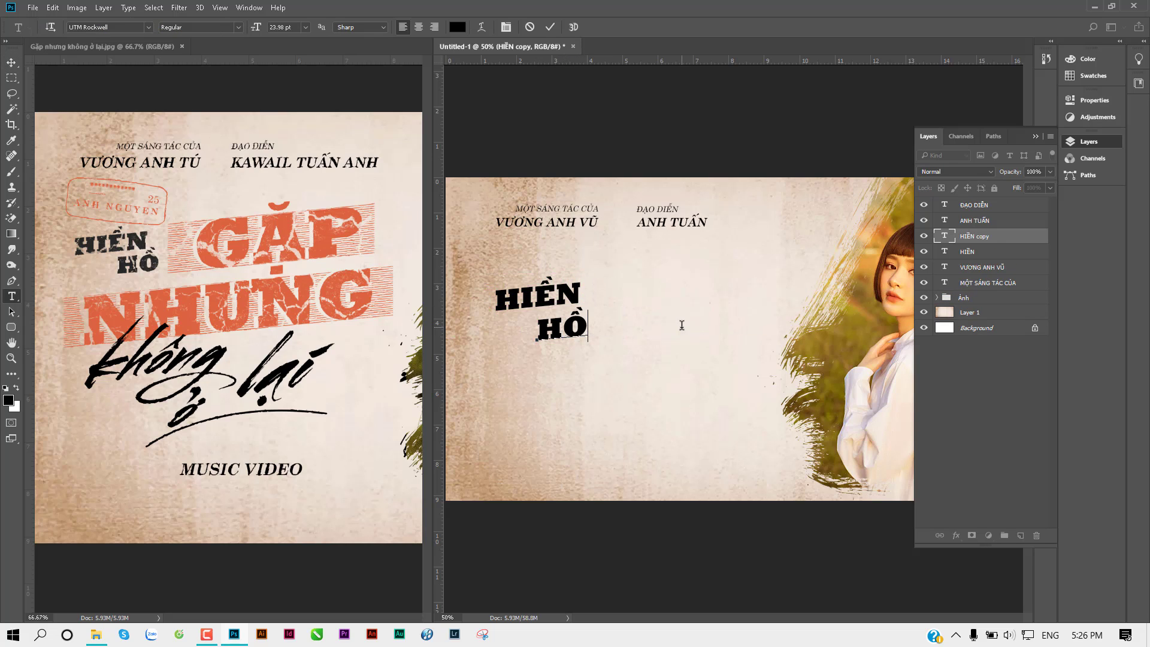
key("ctrl+Return")
key("v")
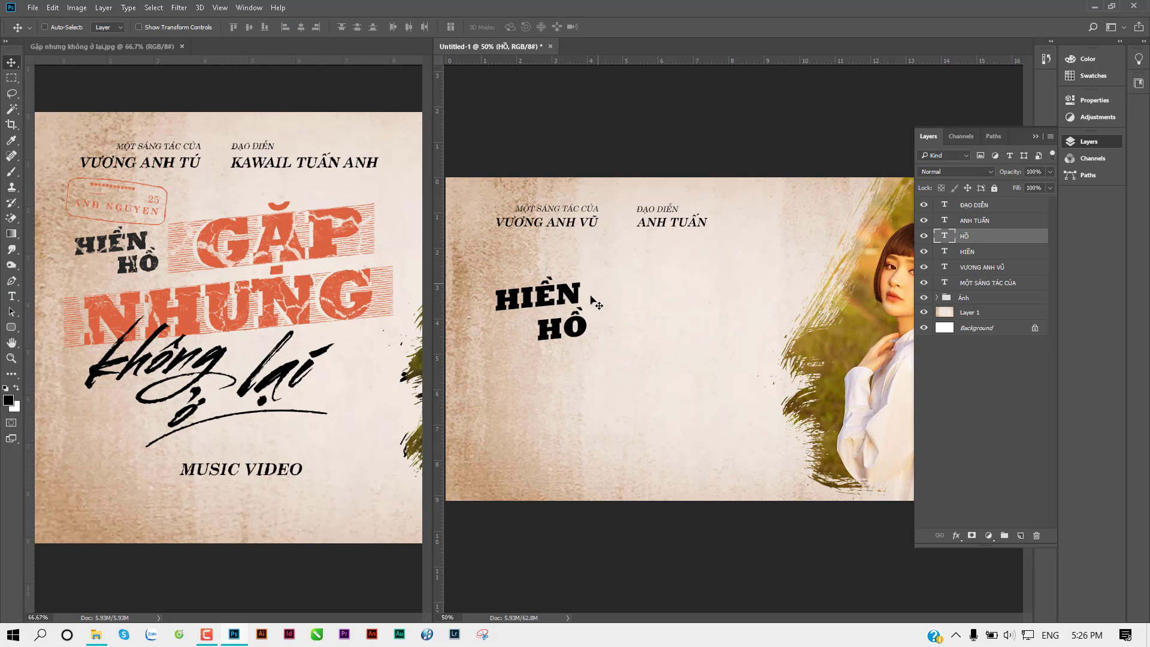
left_click_drag(575, 327, 585, 321)
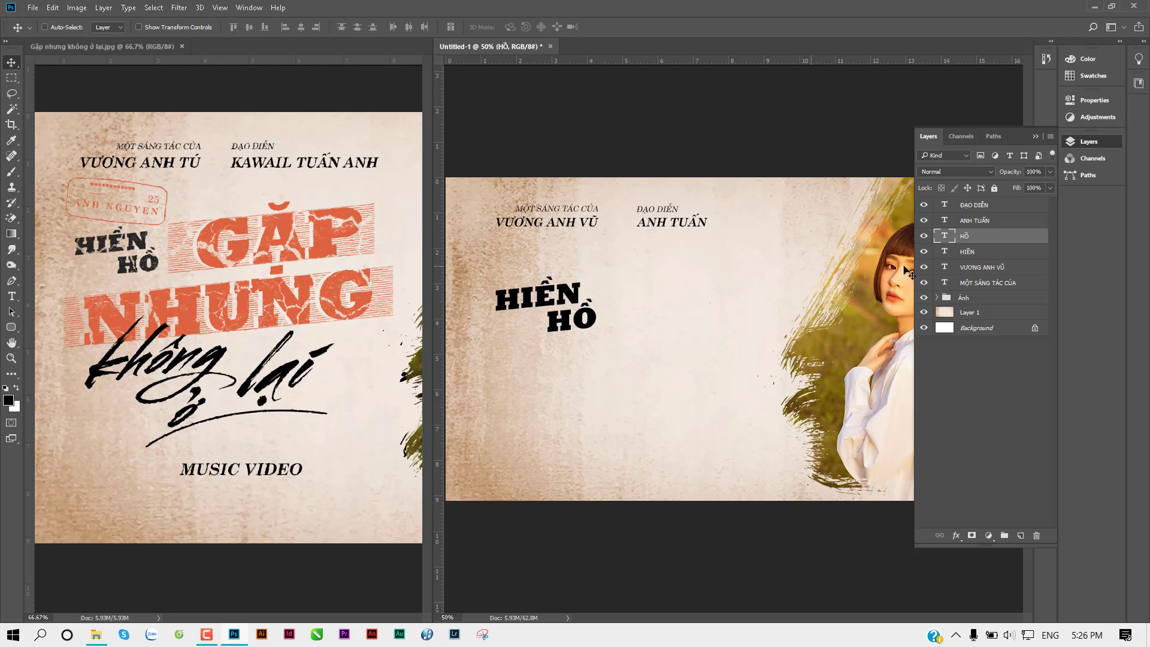
Group the HIỀN and HỒ layers and name the group HIỀN HỒ
left_click(994, 256, "shift")
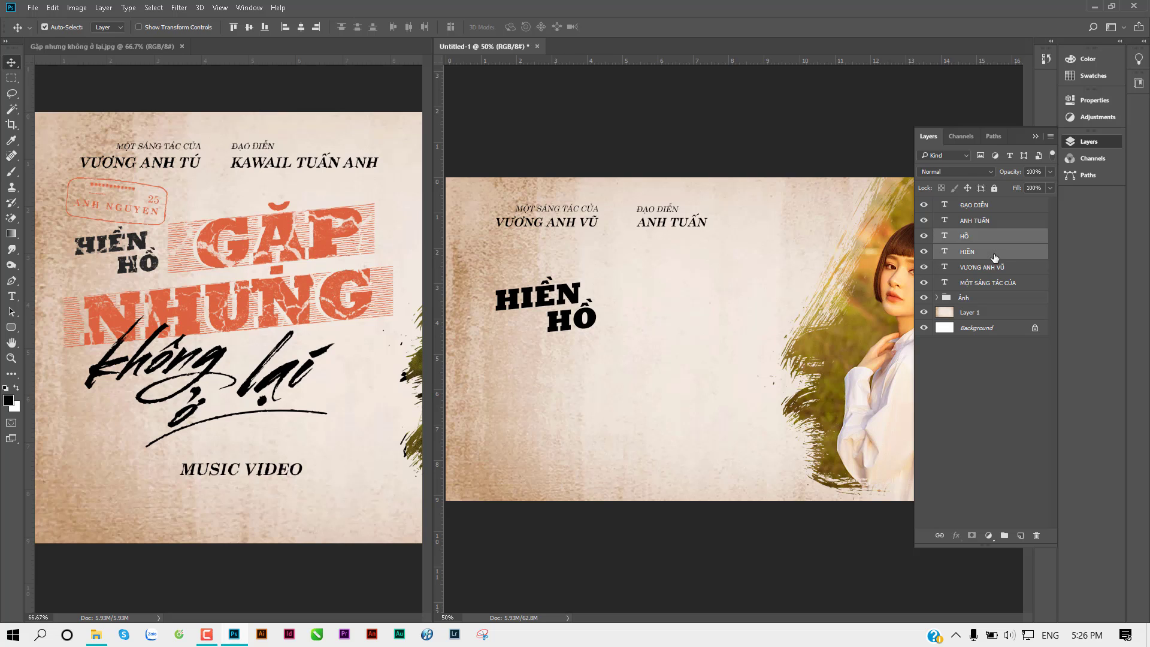
key("ctrl+g")
double_click(976, 237)
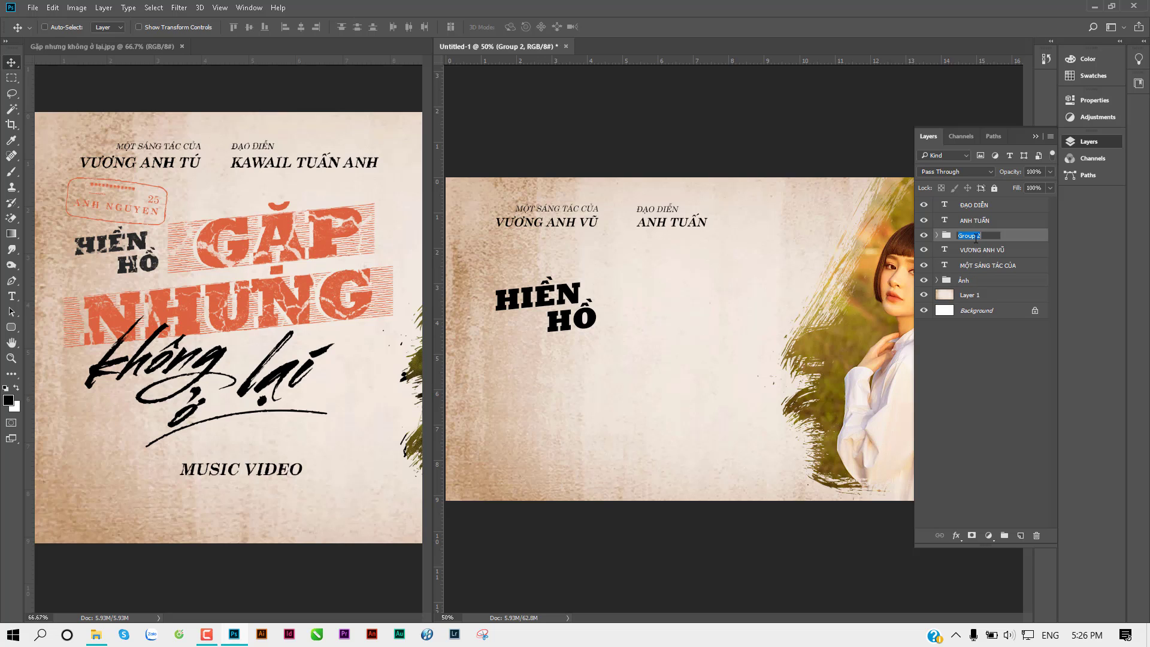
type("hi")
key("Return")
Add a large GẶP text, skew it slightly, and place it beside HIỀN HỒ
key("t")
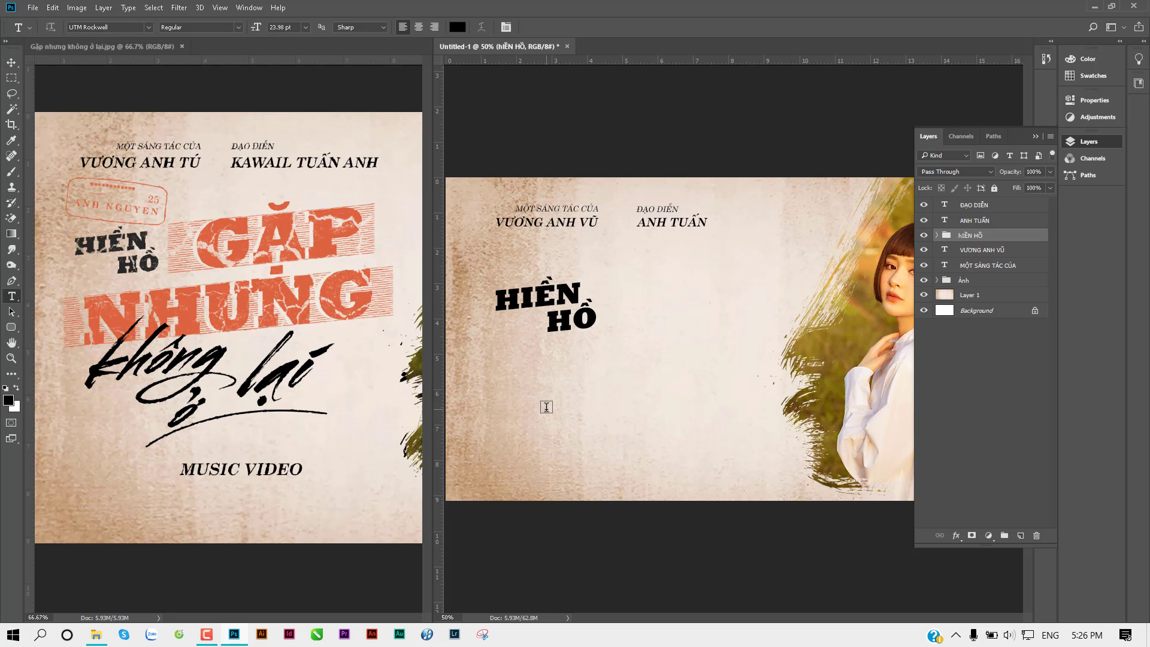
left_click(537, 402)
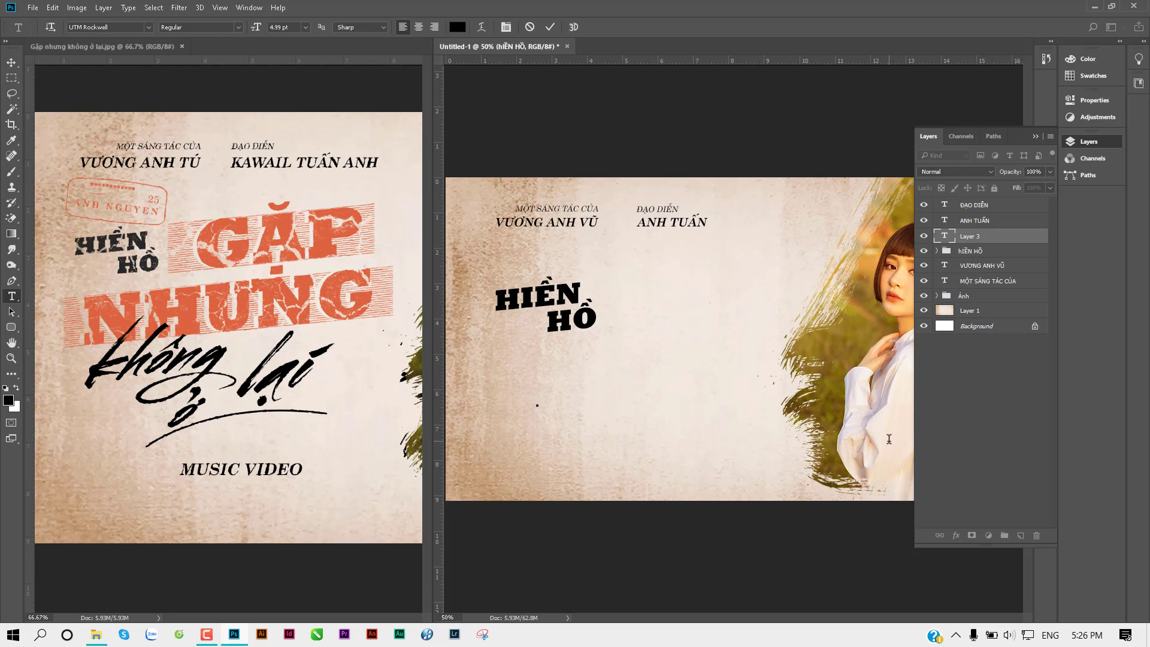
key("ctrl+Return")
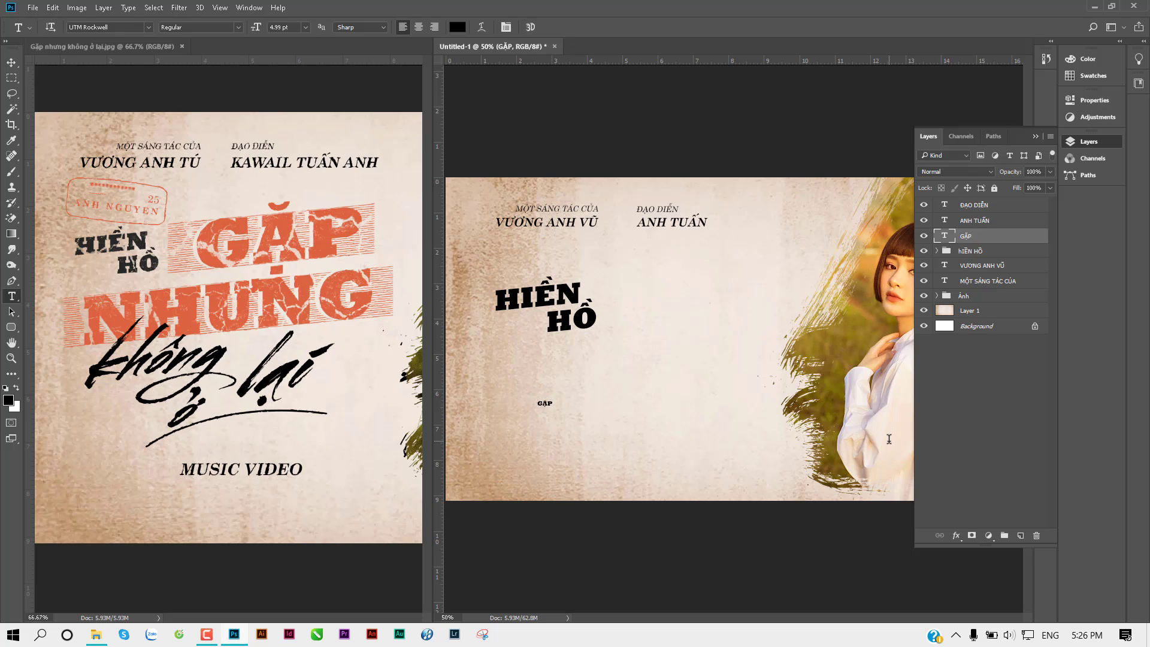
key("ctrl+t")
mouse_move(557, 397)
left_mouse_down()
mouse_move(675, 331)
mouse_move(730, 326)
left_mouse_up()
mouse_move(692, 379)
left_mouse_down()
mouse_move(784, 282)
mouse_move(609, 292)
left_mouse_up()
key("ctrl+plus")
key("ctrl+plus")
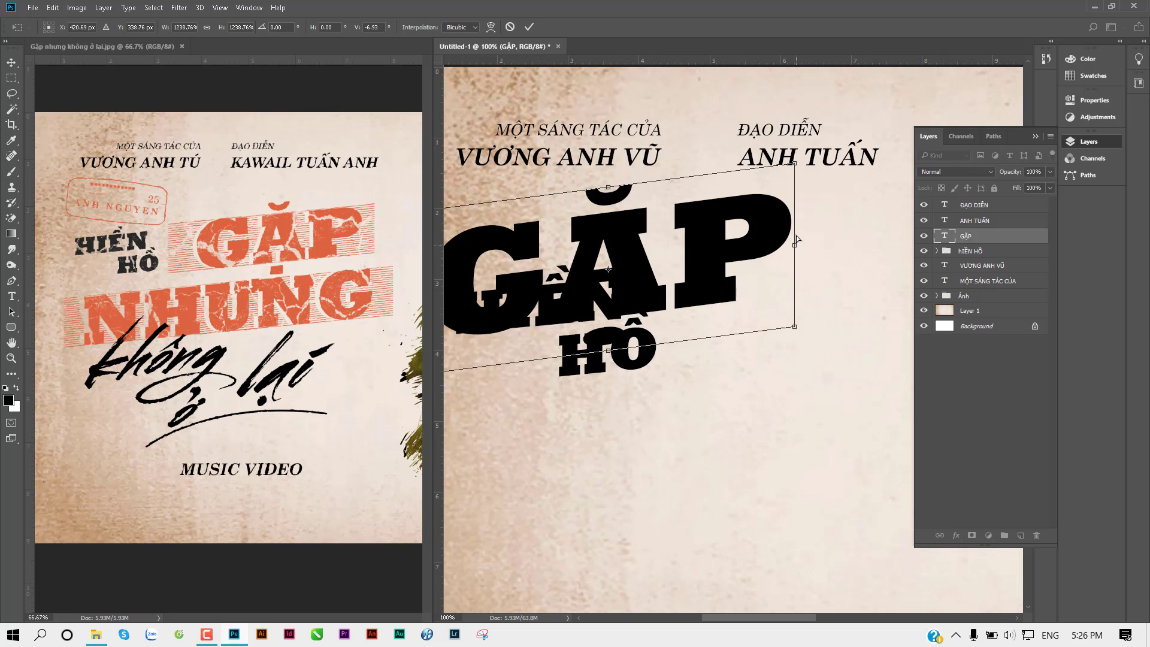
left_click_drag(796, 249, 797, 257)
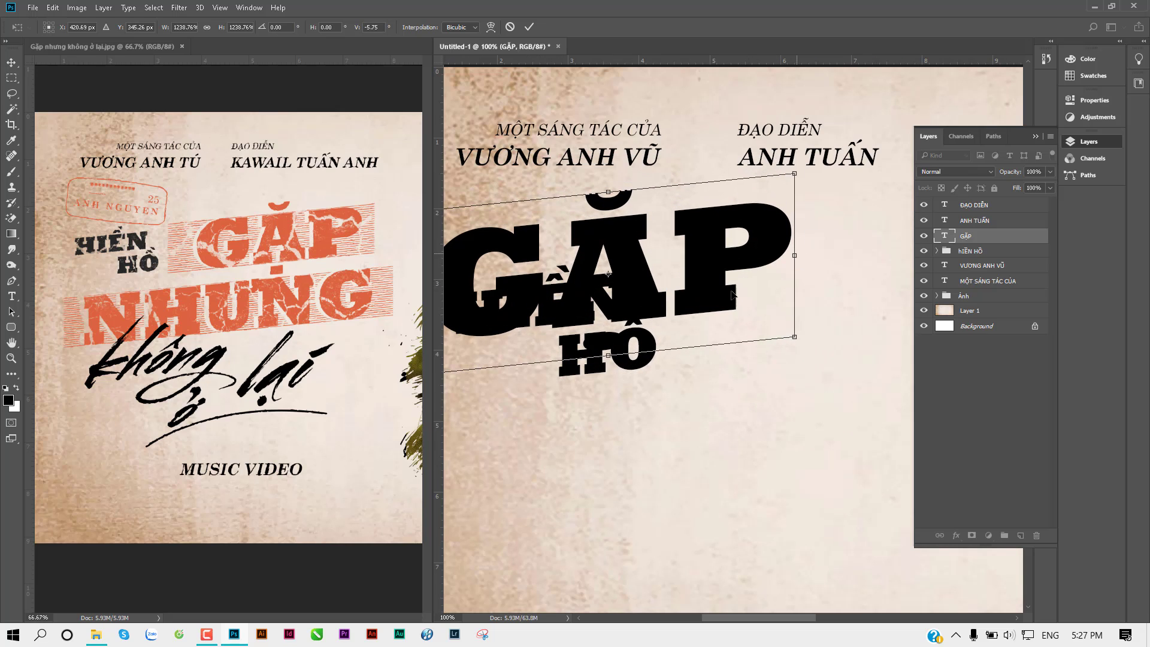
left_click(722, 316, "ctrl+alt")
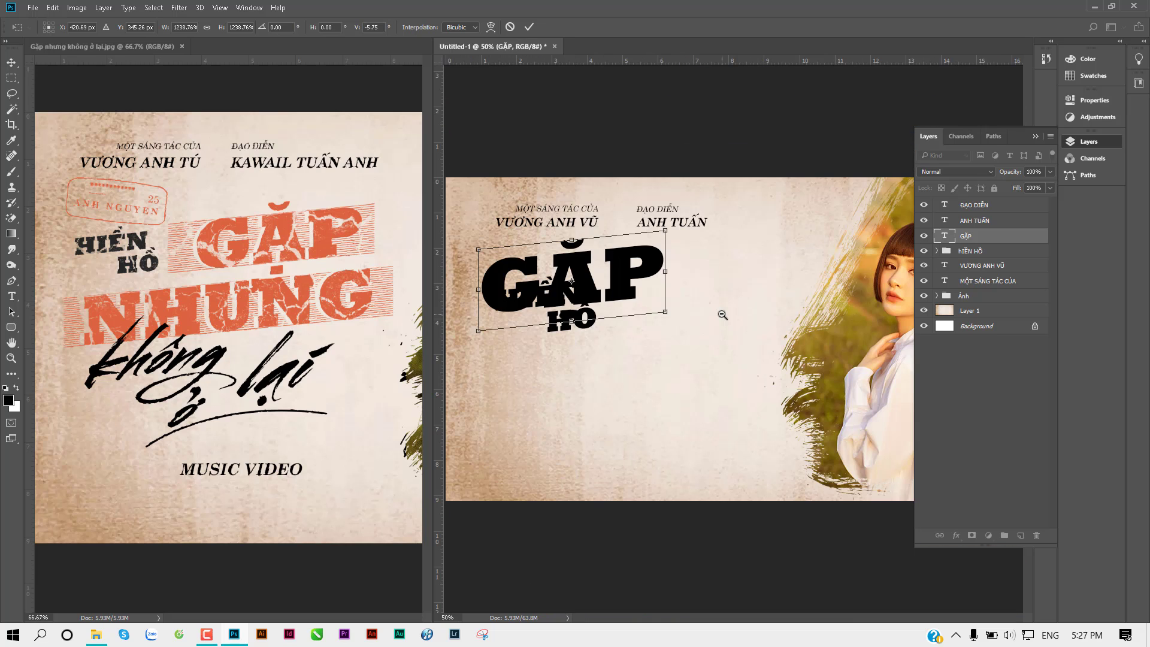
key("Return")
key("v")
left_click_drag(592, 281, 717, 293)
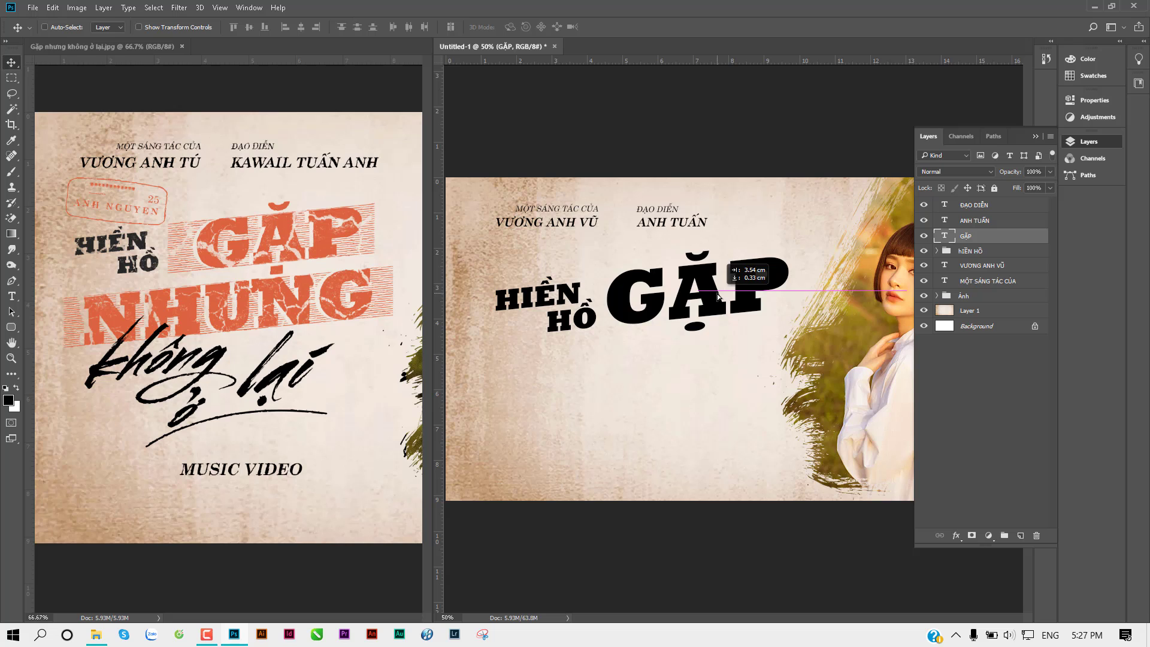
Shrink HIỀN HỒ and GẶP together as one title block
left_click(235, 310)
left_click(295, 318, "ctrl+alt")
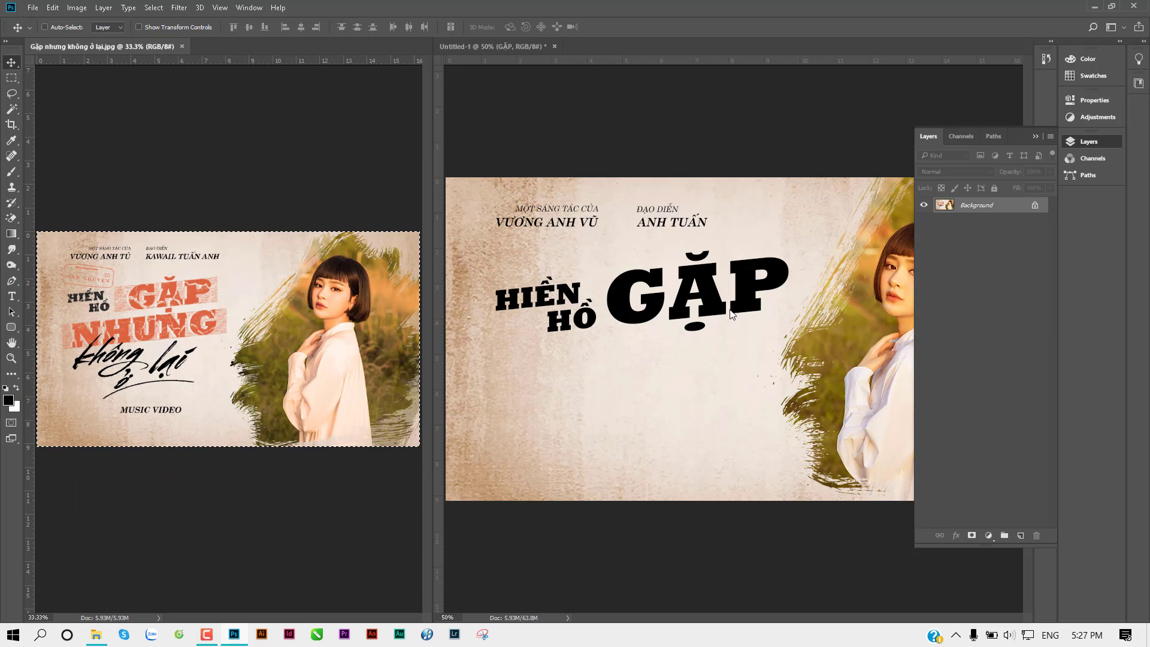
left_click(638, 346)
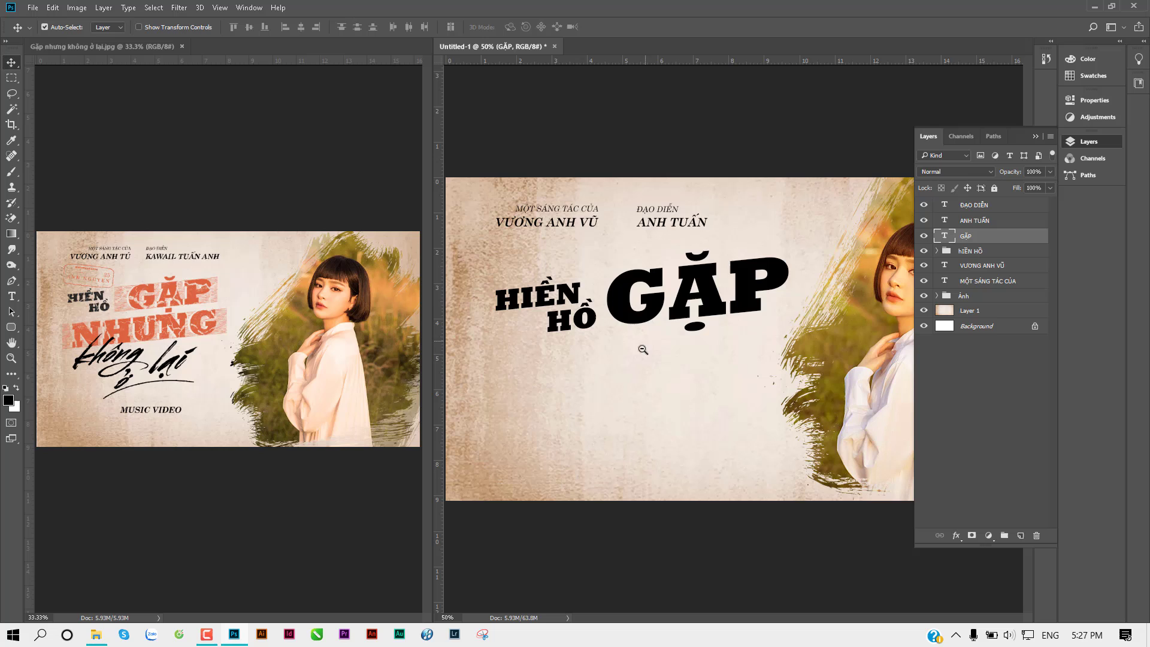
left_click(970, 251, "ctrl")
key("ctrl+t")
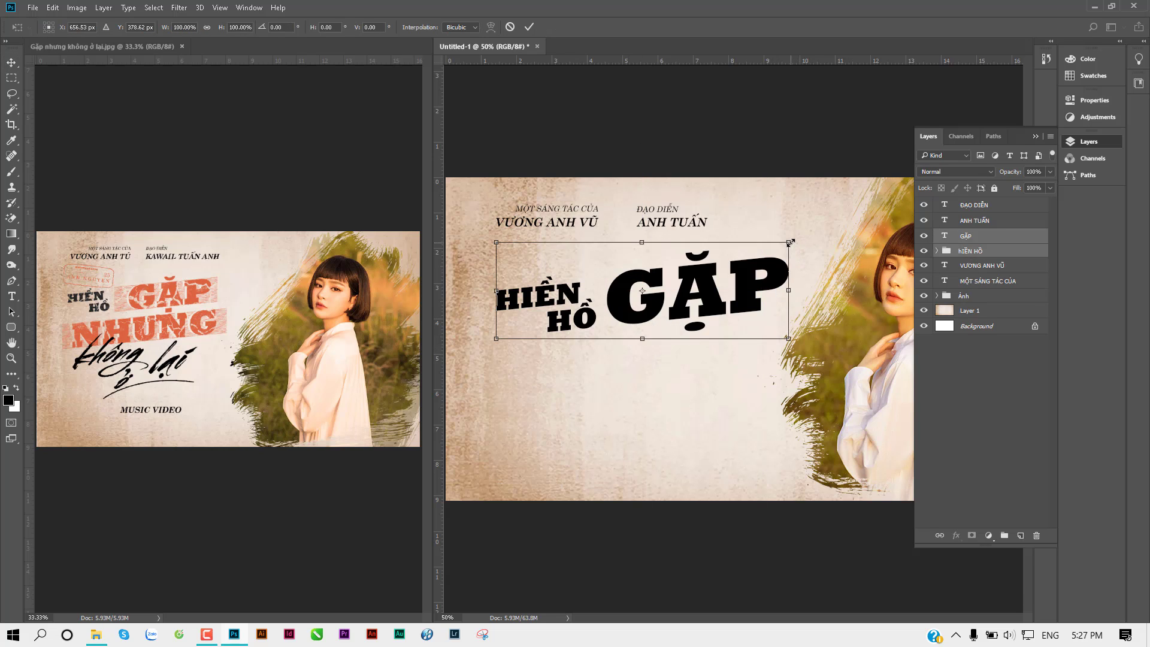
left_click_drag(789, 243, 722, 261)
key("Return")
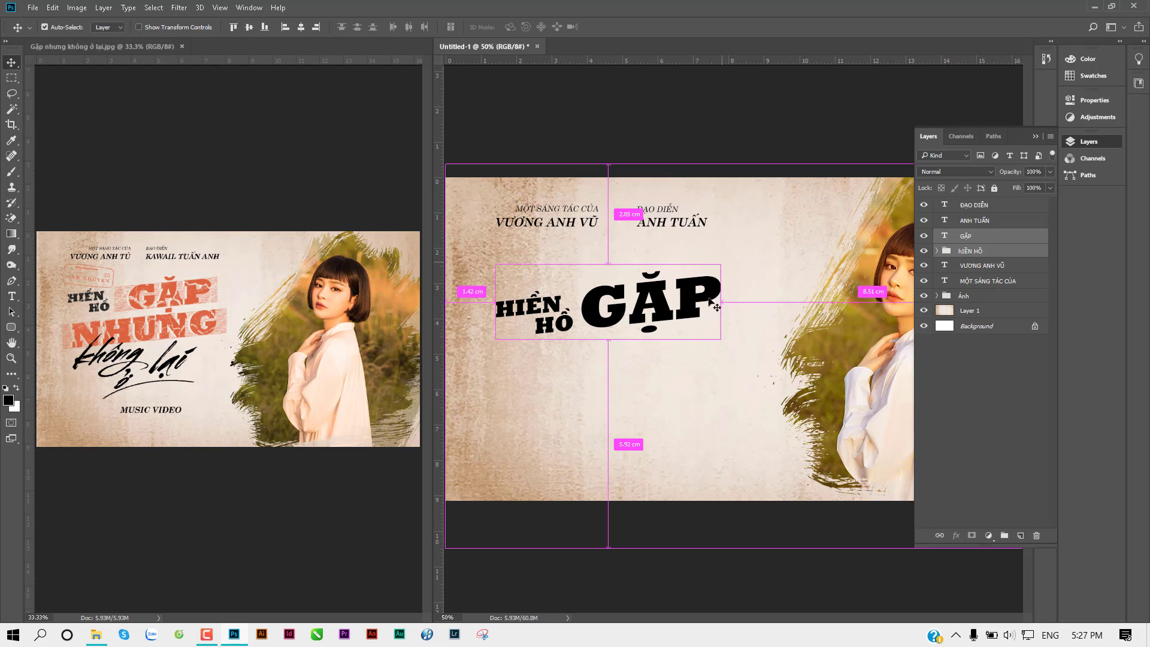
Shrink GẶP slightly on its own and shift it to sit beside HIỀN HỒ
left_click(653, 377, "ctrl")
left_click(663, 324, "ctrl")
key("ctrl+t")
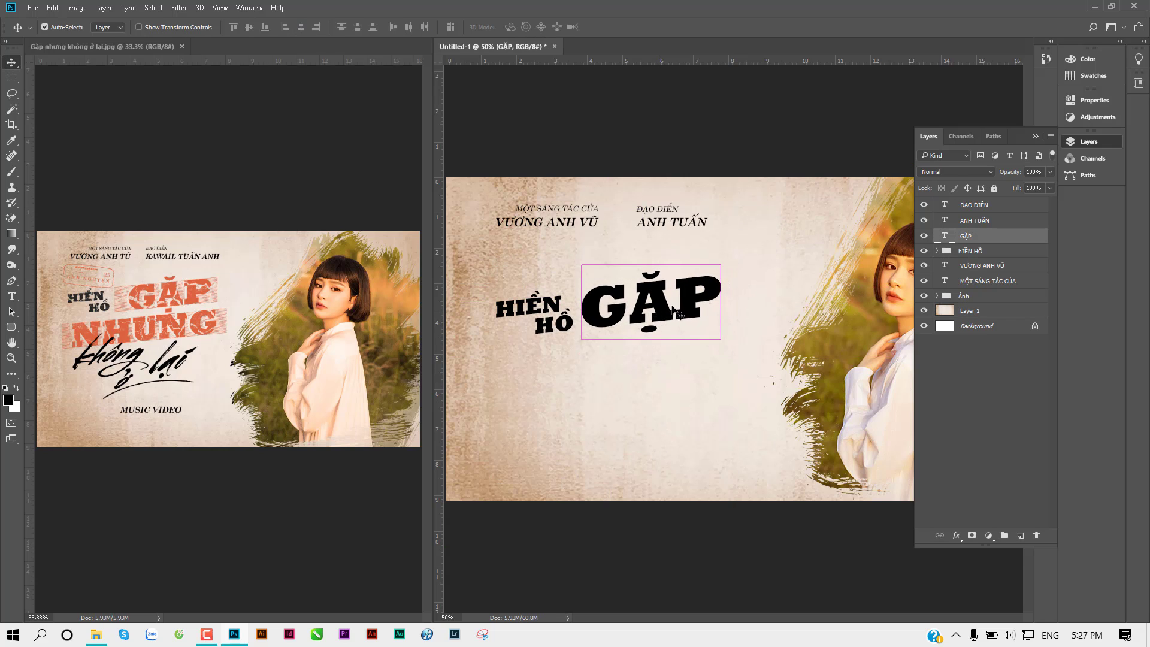
left_click_drag(721, 265, 700, 269)
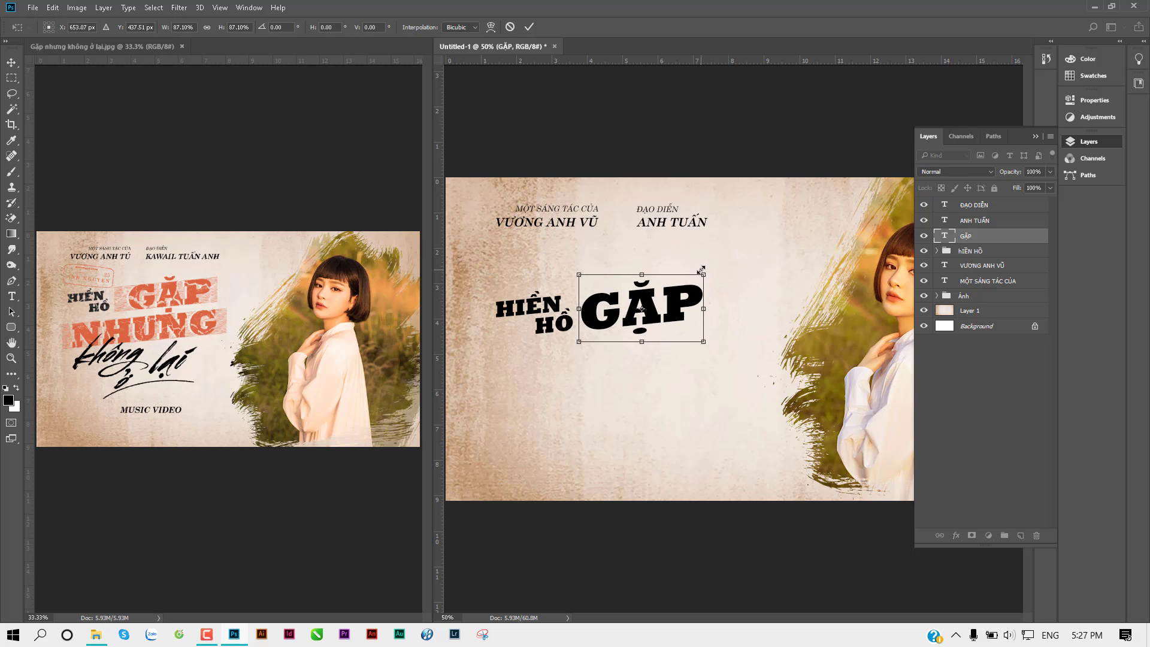
key("Return")
left_click_drag(660, 305, 666, 298)
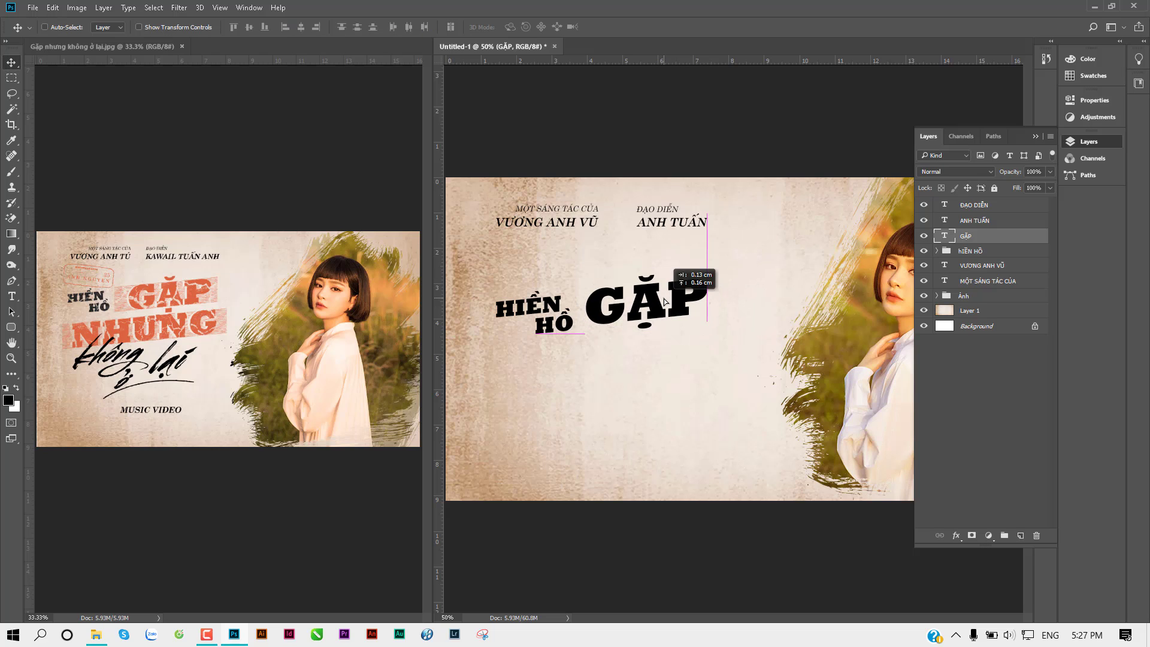
Sample the orange of the reference poster's GẶP title as the foreground colour
left_click(161, 289)
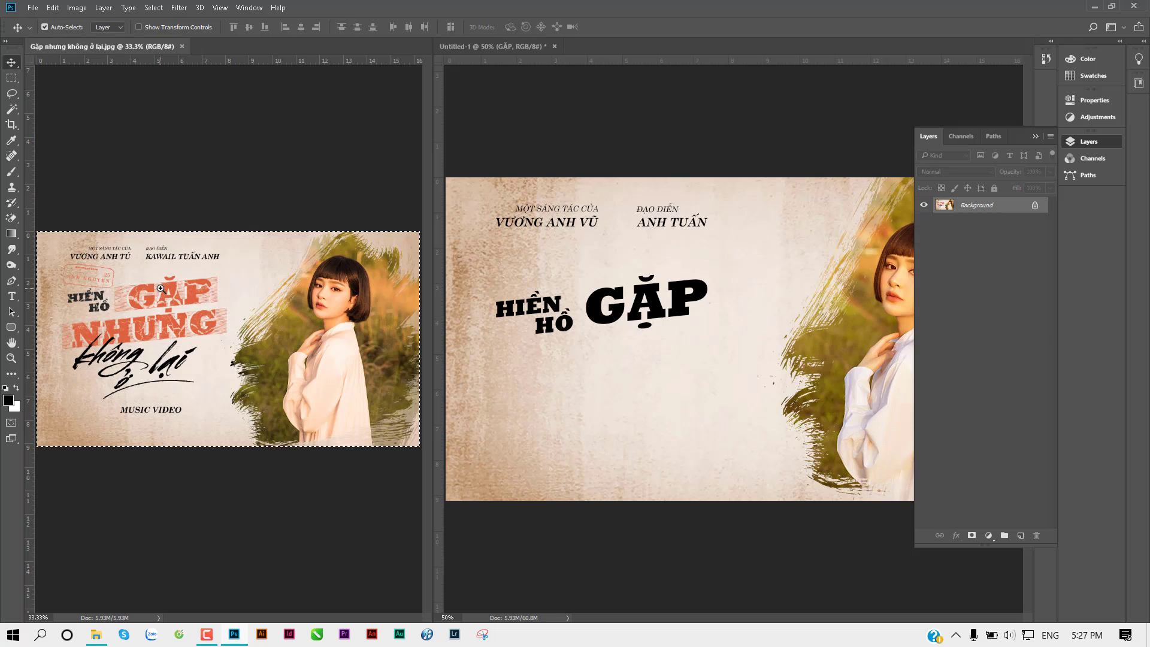
scroll(160, 288, "up", 3)
left_click_drag(214, 296, 252, 297)
key("i")
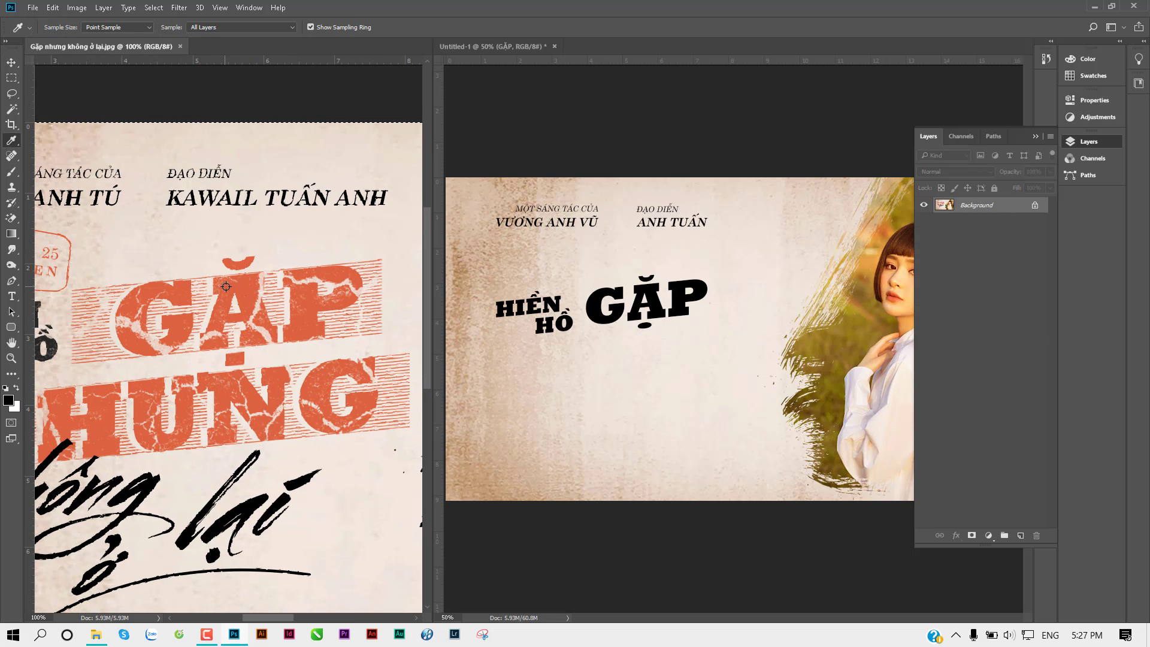
left_click(246, 285)
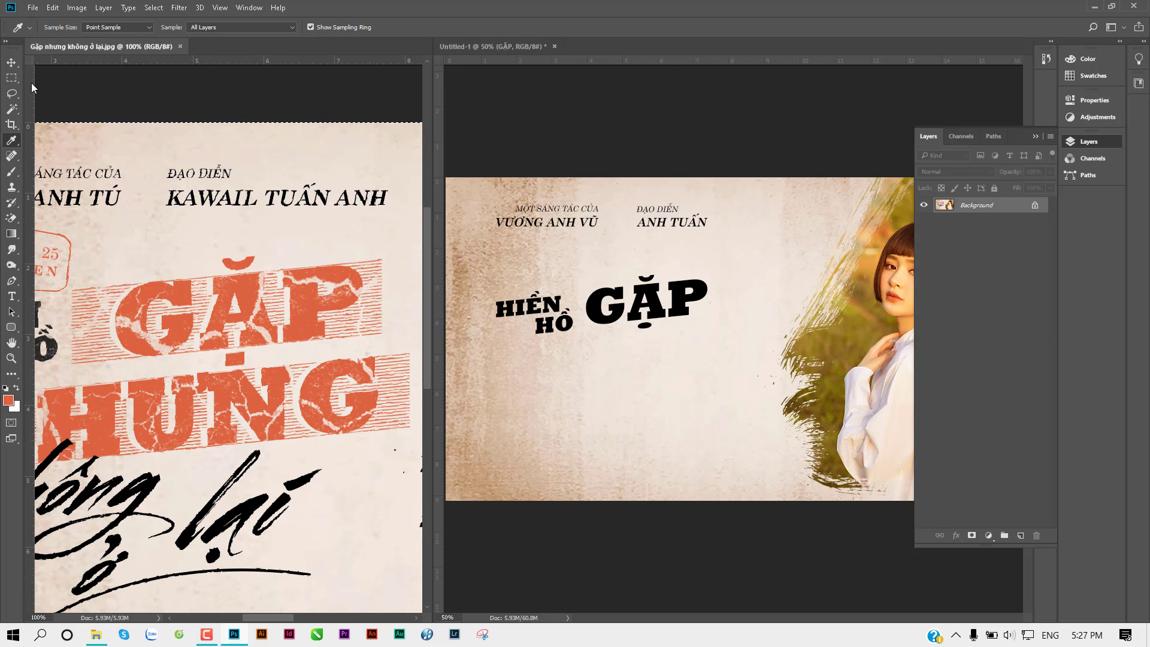
left_click(11, 63)
left_click(580, 328)
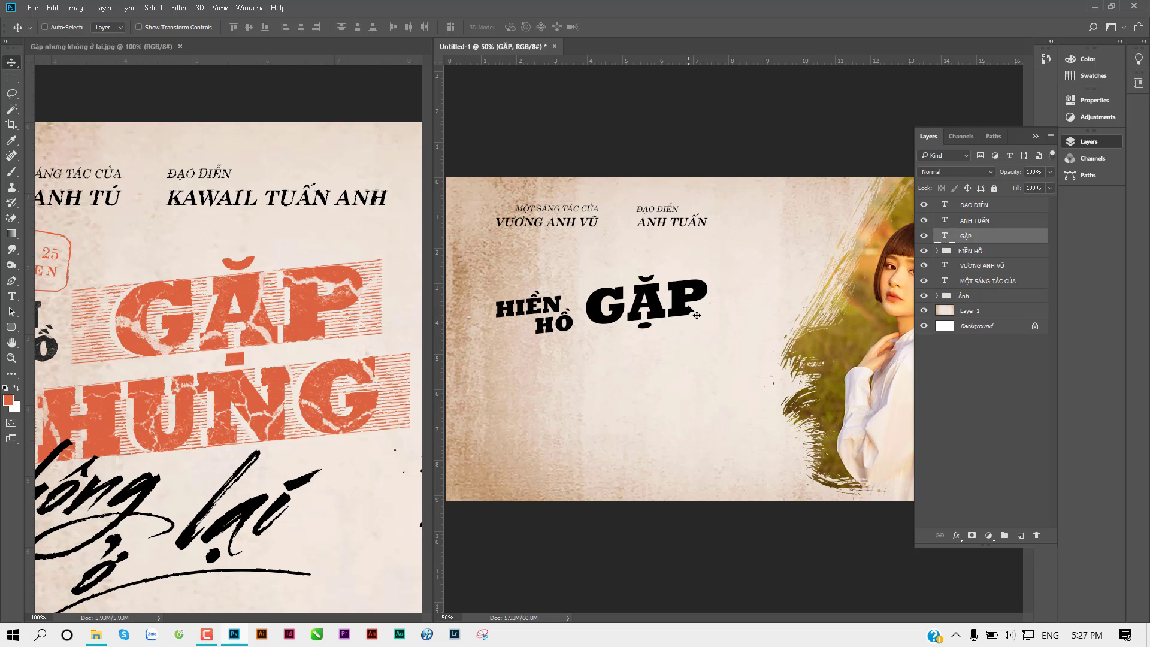
Fill the GẶP text layer with the sampled orange foreground colour
key("t")
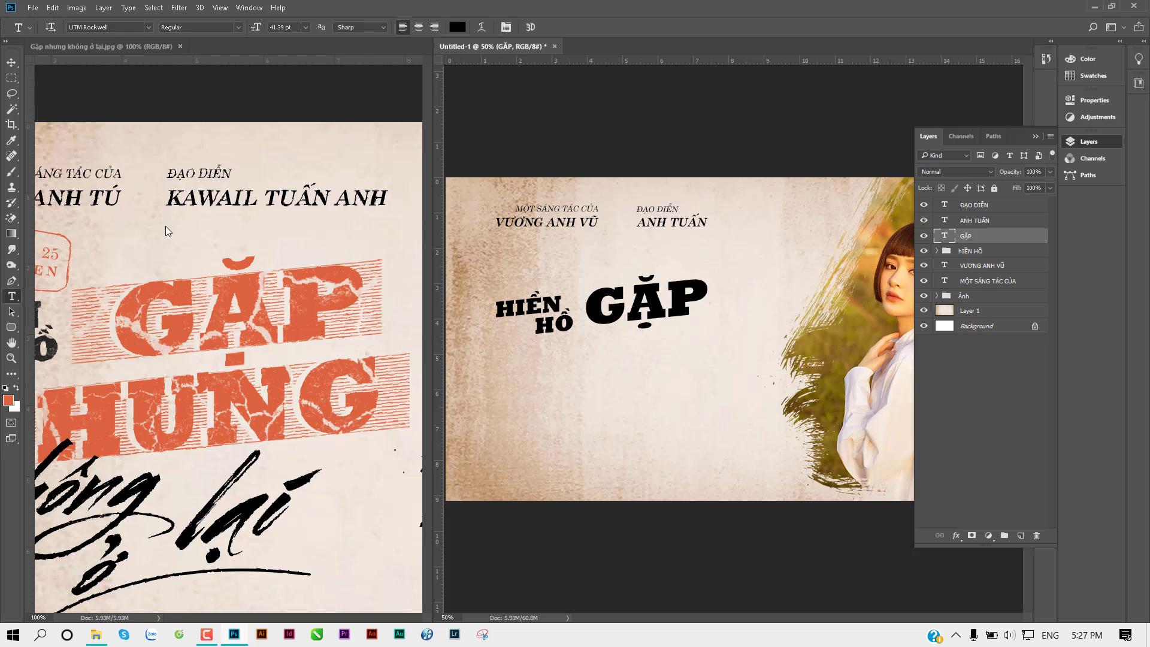
left_click(636, 296)
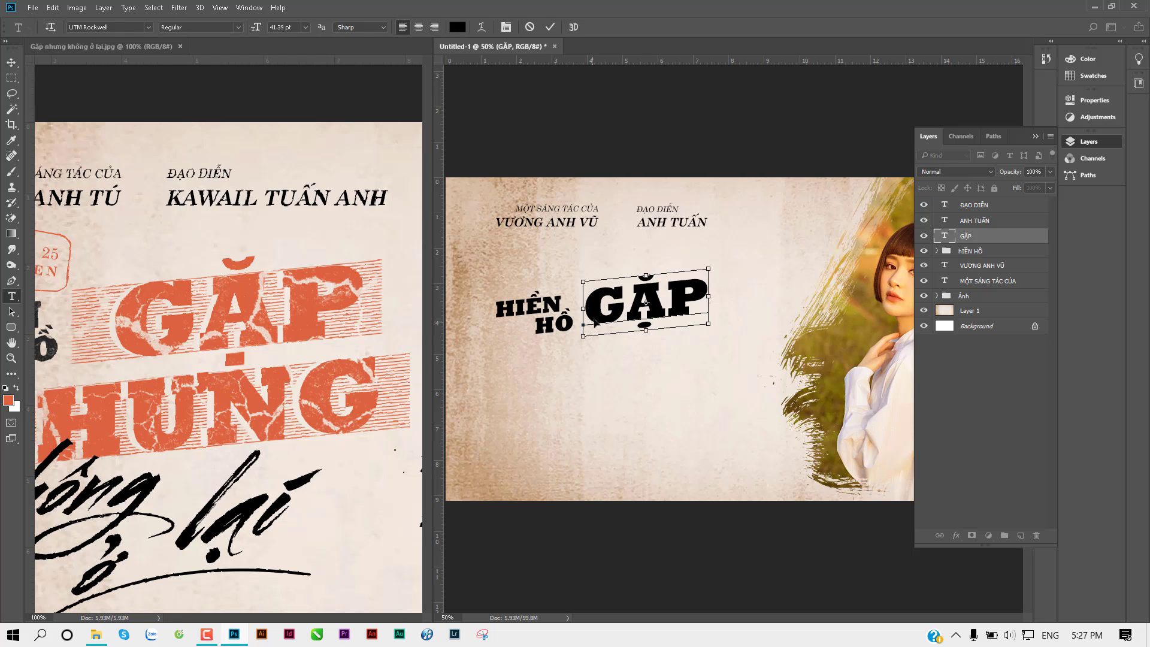
key("ctrl+a")
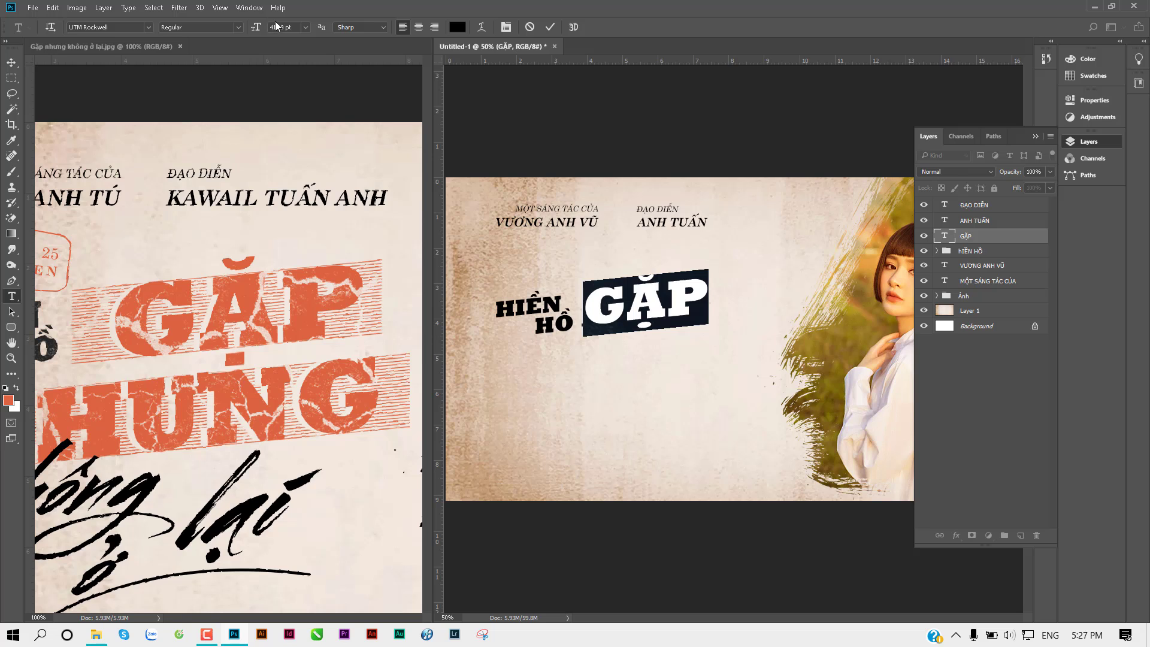
left_click(456, 27)
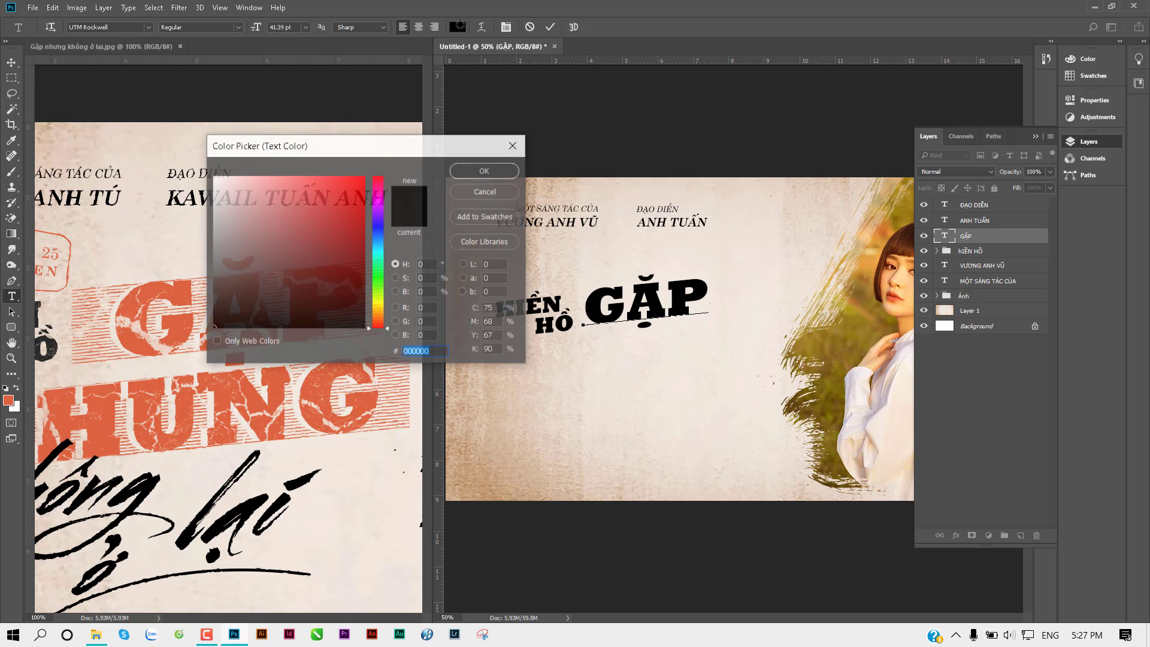
left_click(494, 192)
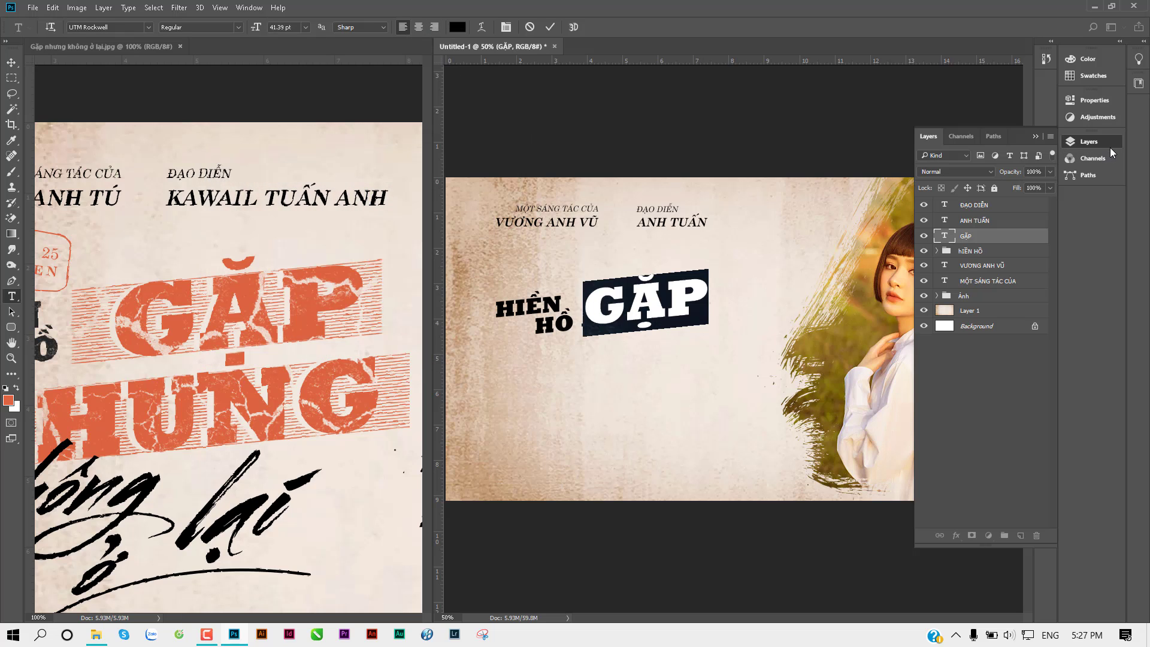
left_click(1088, 74)
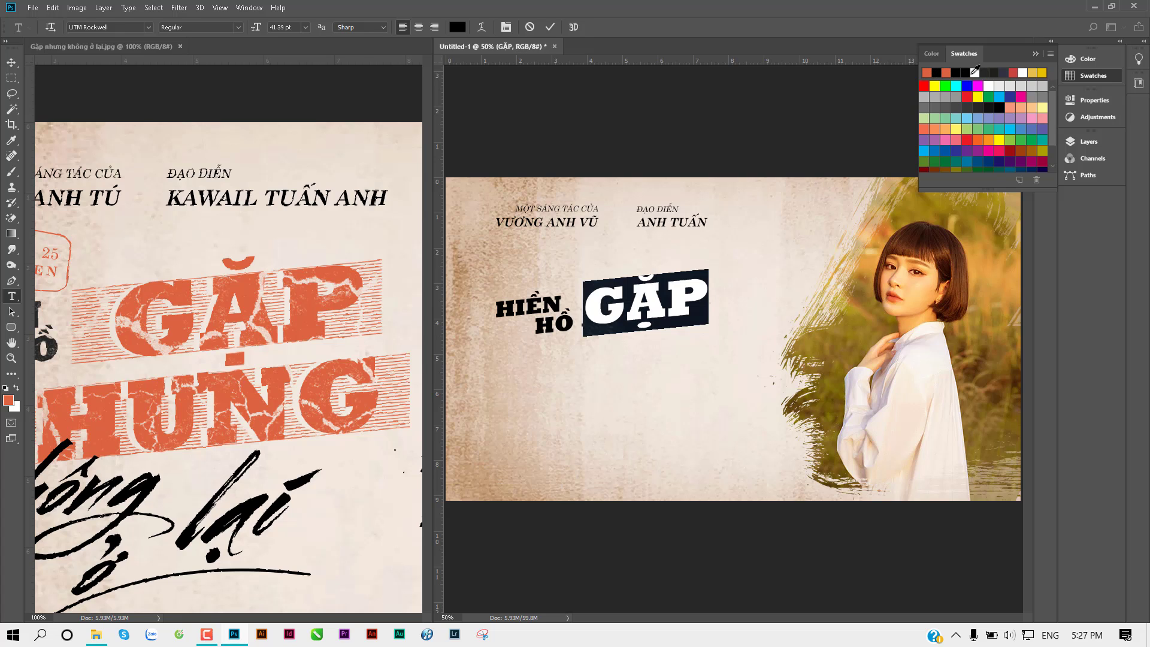
key("ctrl+Return")
key("v")
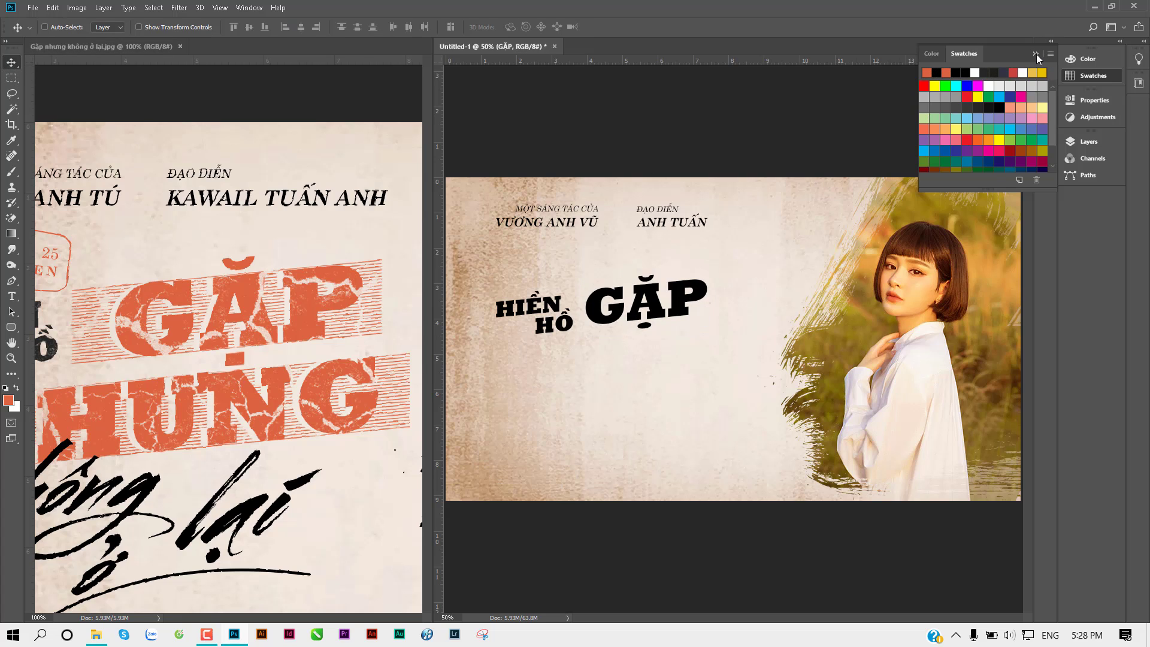
left_click(1035, 53)
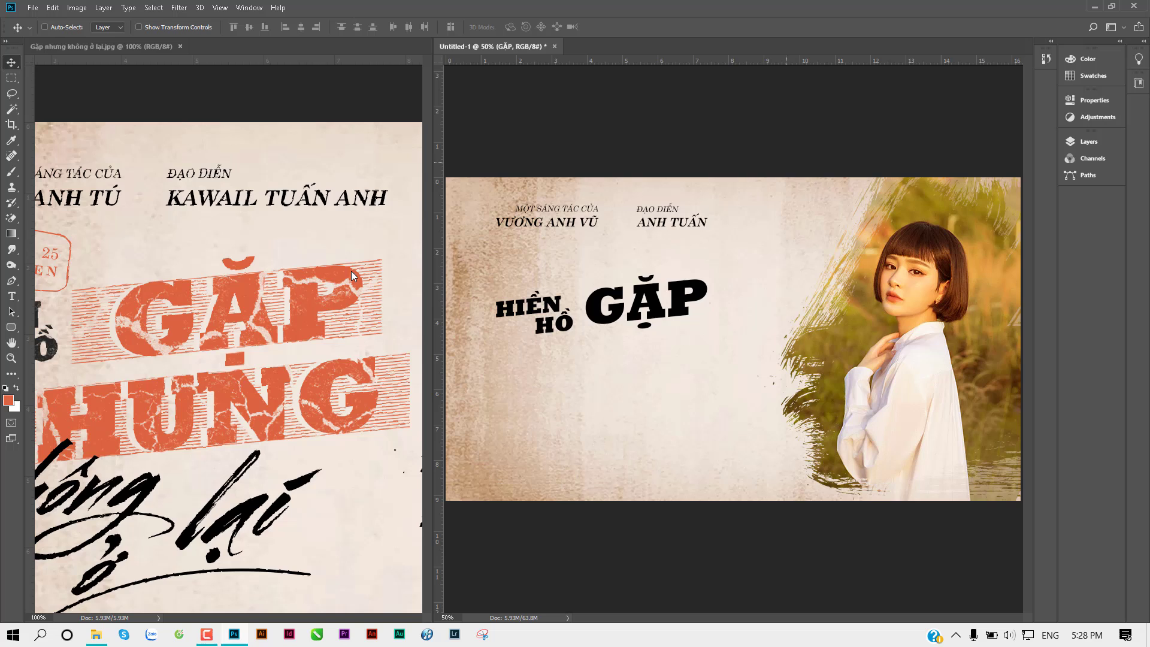
left_click(1088, 142)
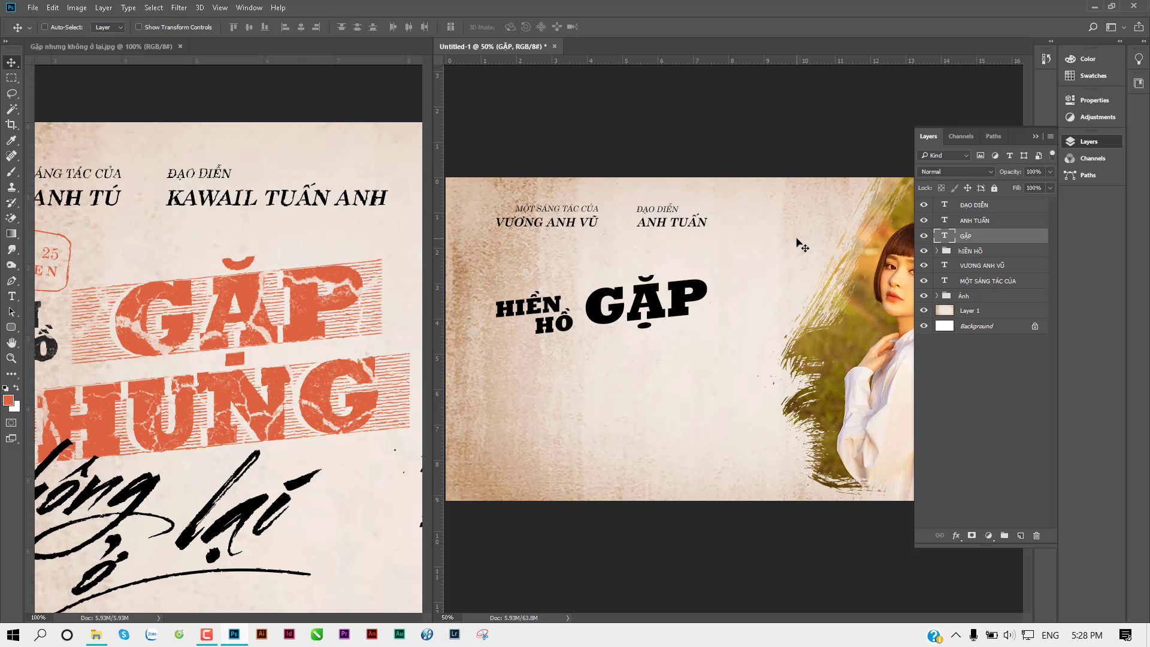
key("alt+BackSpace")
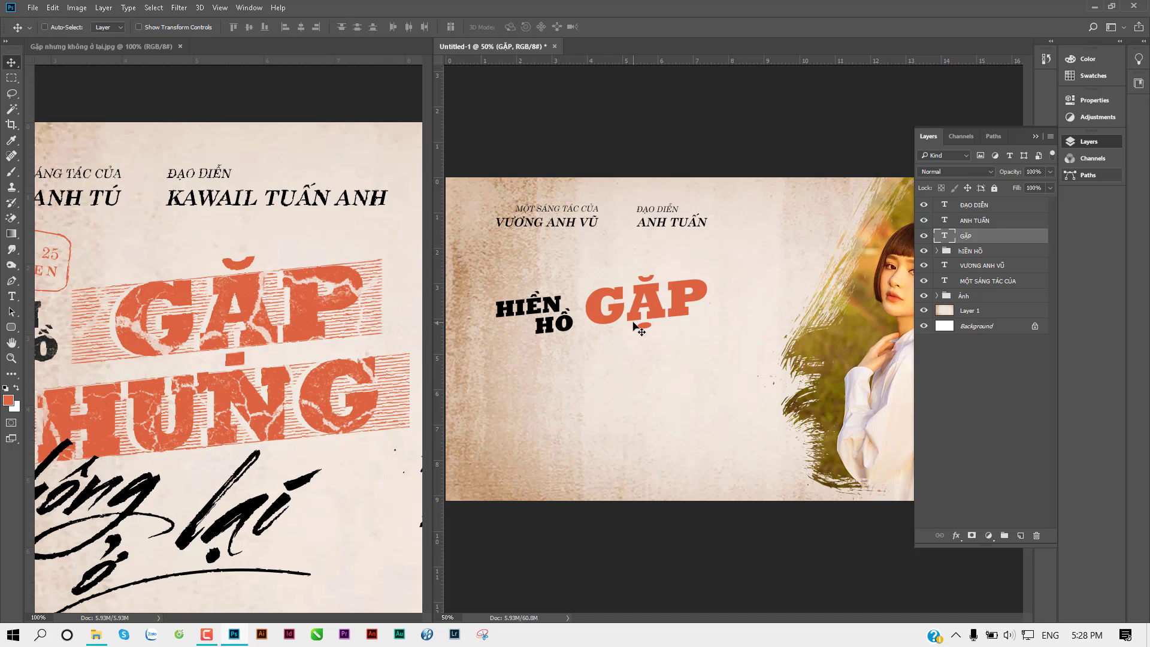
Duplicate GẶP downward and change the copy's text to NHƯNG
left_click_drag(642, 308, 611, 384)
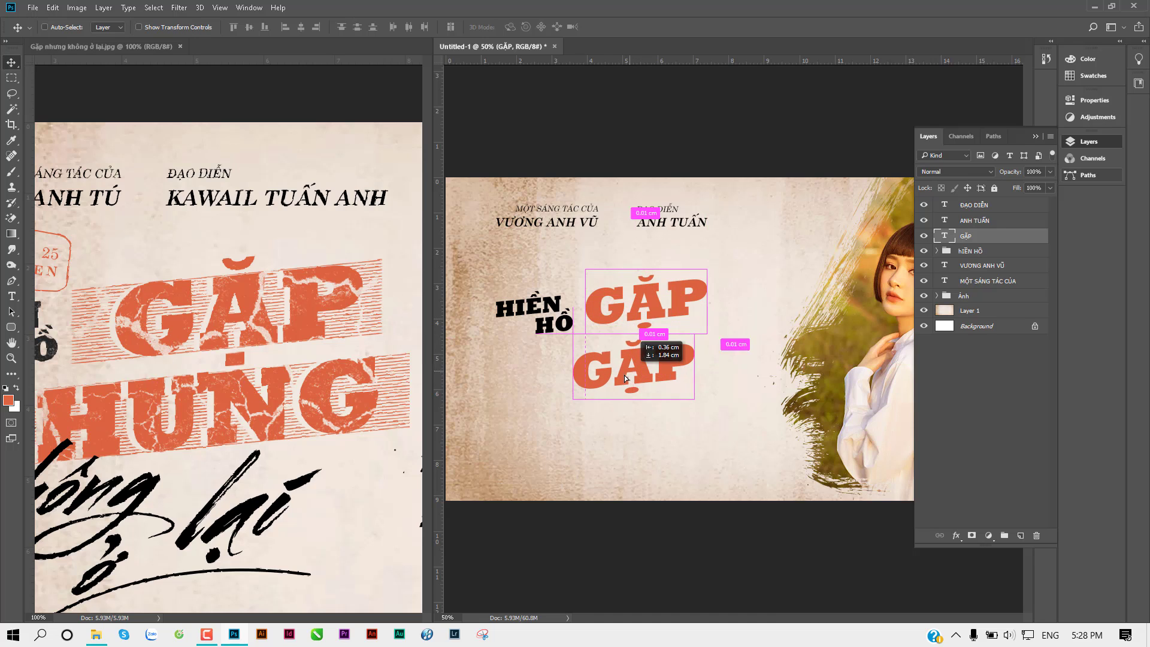
key("t")
double_click(610, 378)
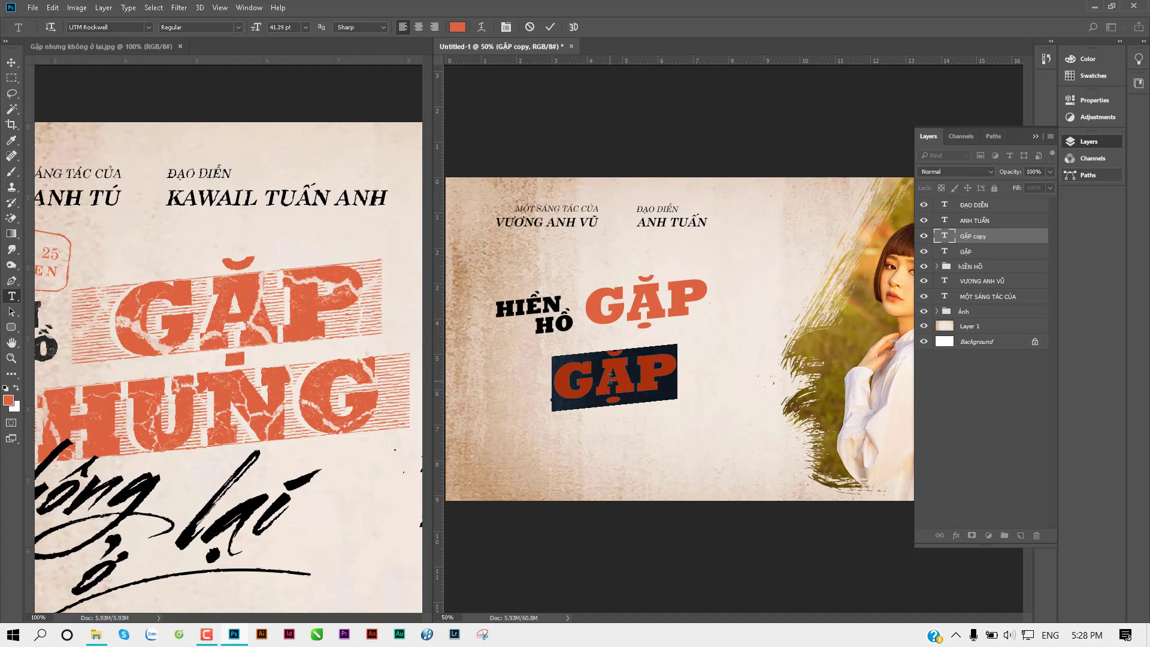
type("NHƯNG")
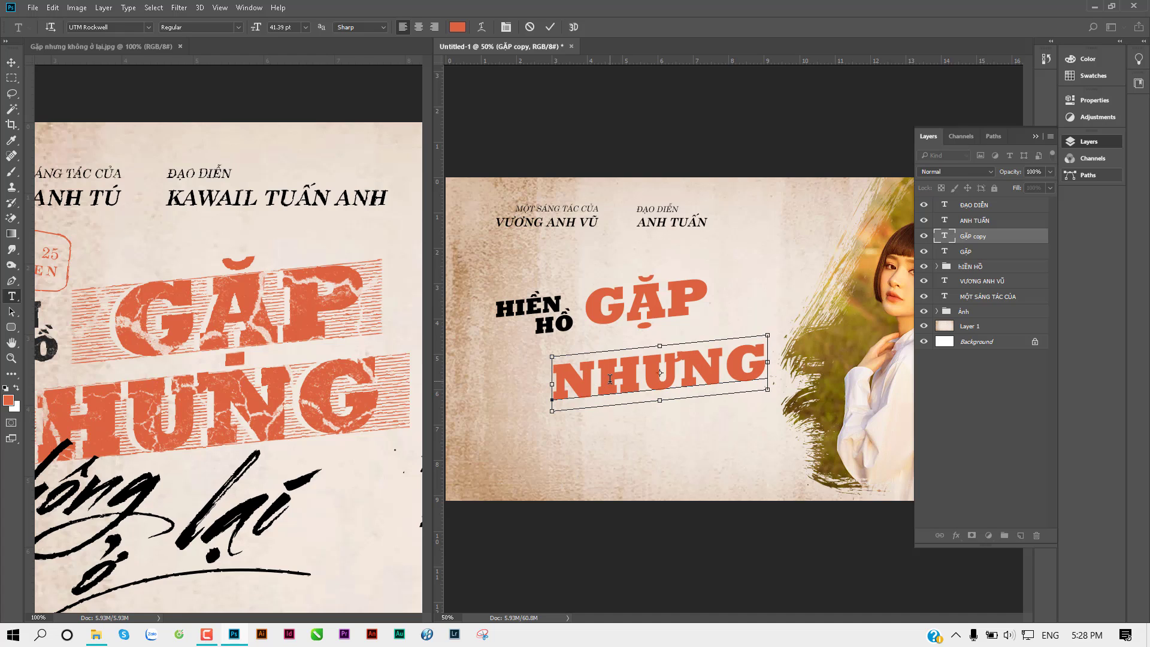
key("ctrl+Return")
key("v")
Position NHƯNG directly beneath GẶP, lined up as the title's lower line
left_click_drag(609, 379, 585, 373)
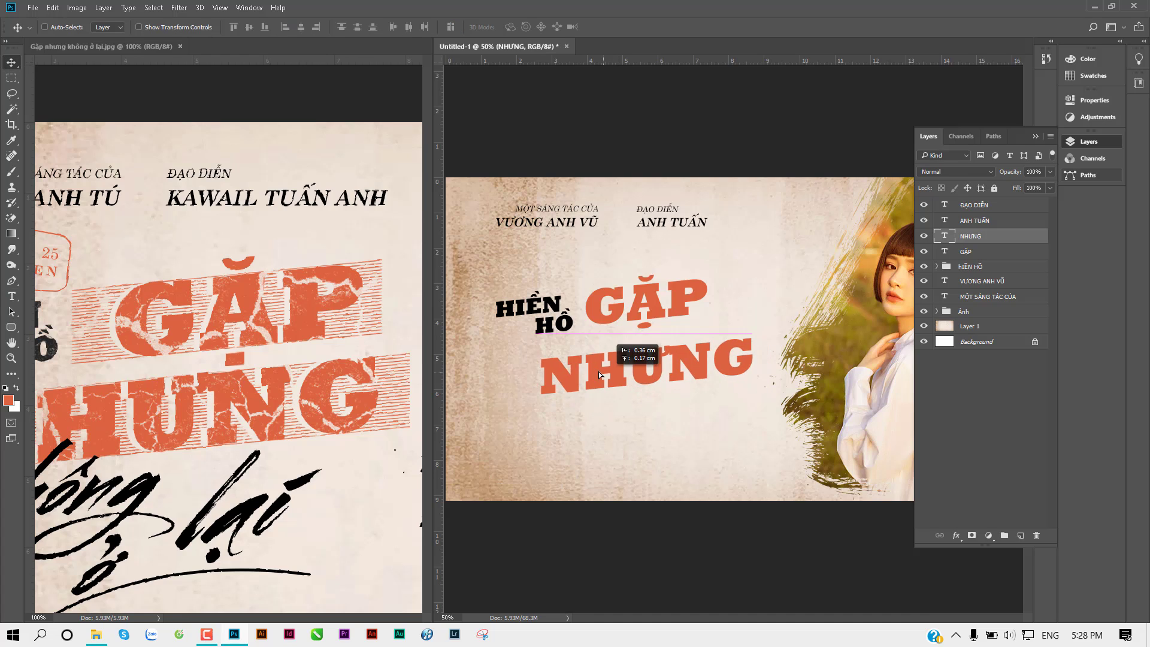
key("ctrl+Tab")
key("ctrl+minus")
key("ctrl+minus")
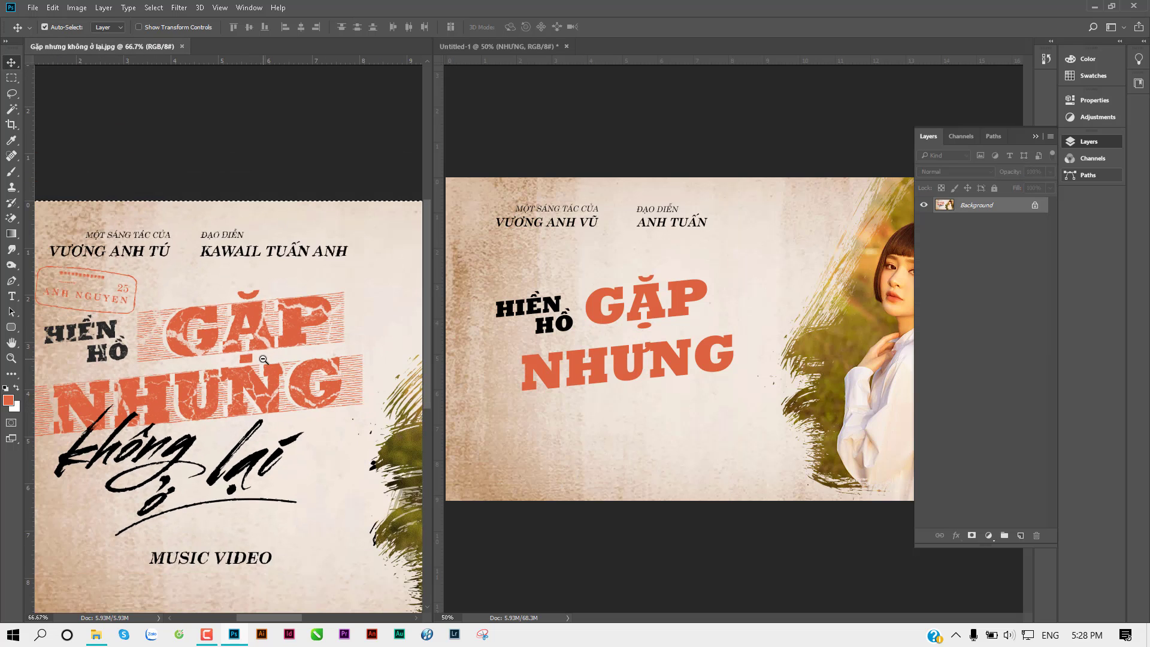
key("ctrl+a")
left_click_drag(615, 367, 586, 364)
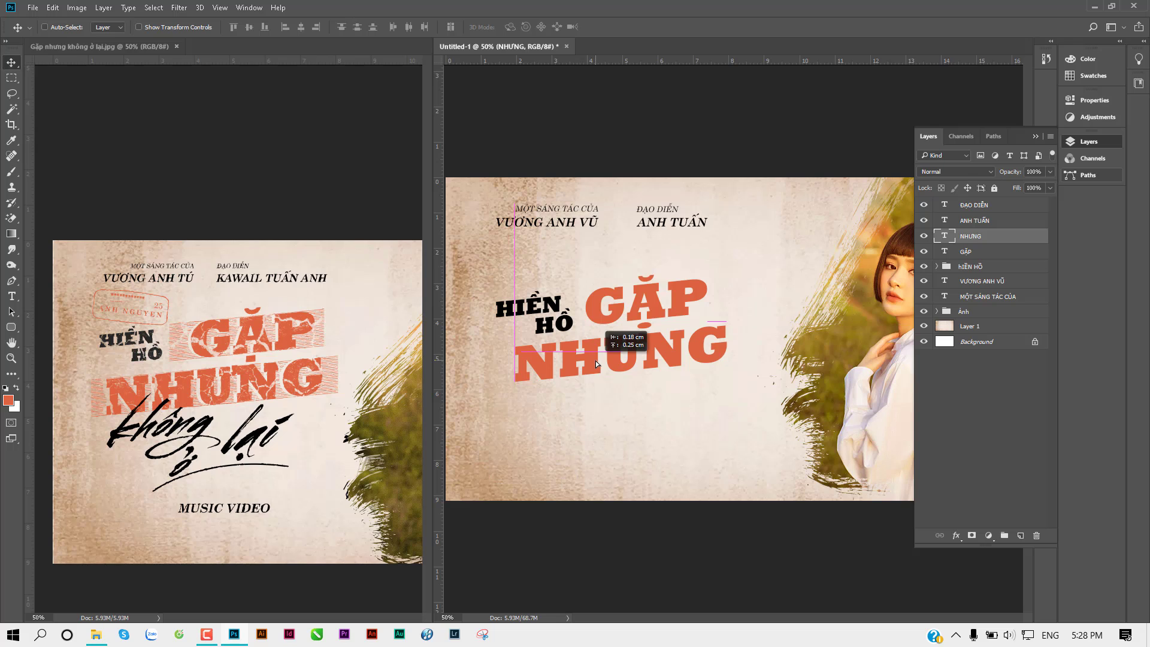
left_click_drag(587, 364, 600, 362)
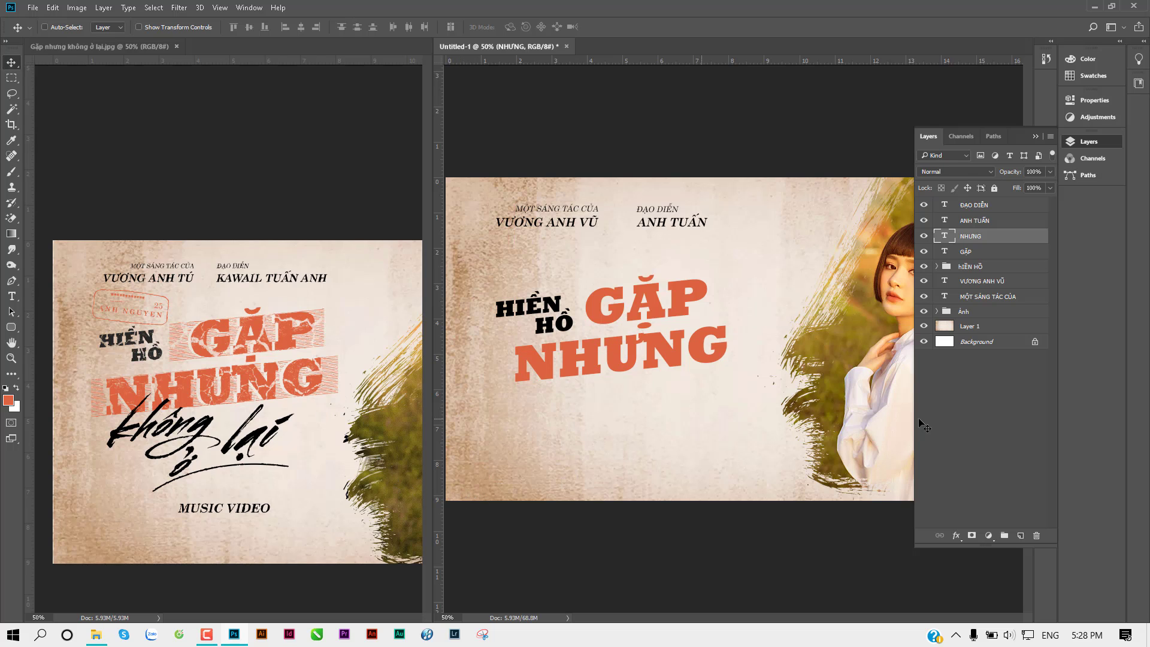
Zoom in on the reference lettering and correct GẶP to GĂP
left_click(242, 356)
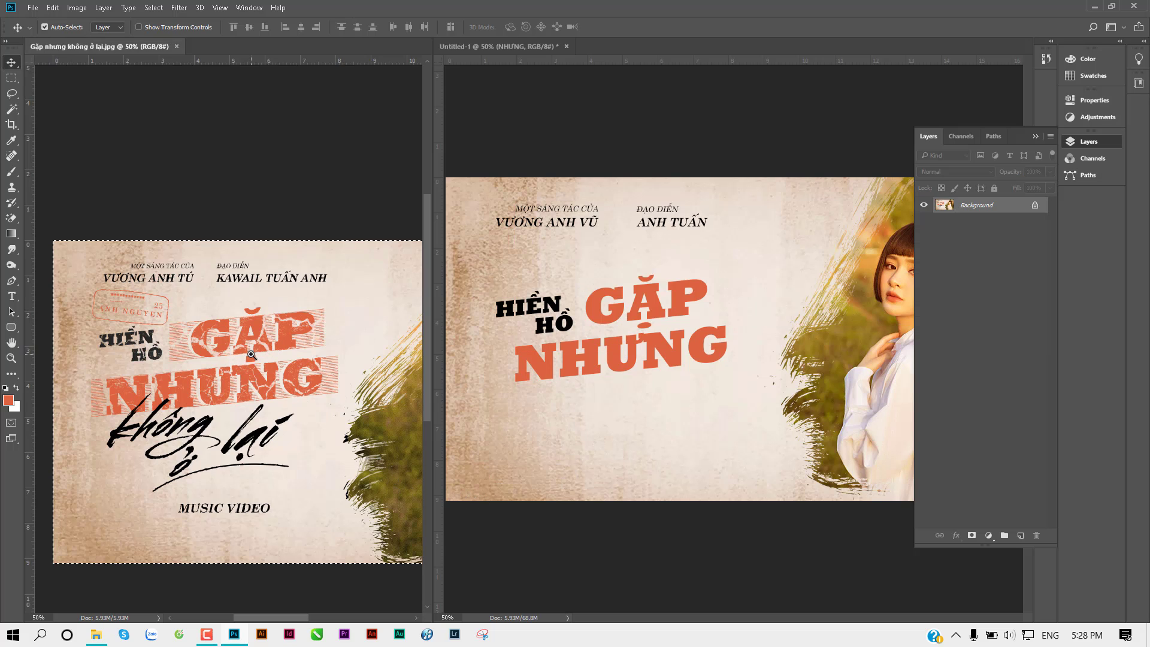
scroll(242, 359, "up", 2)
scroll(245, 371, "up", 2)
scroll(250, 391, "up", 1)
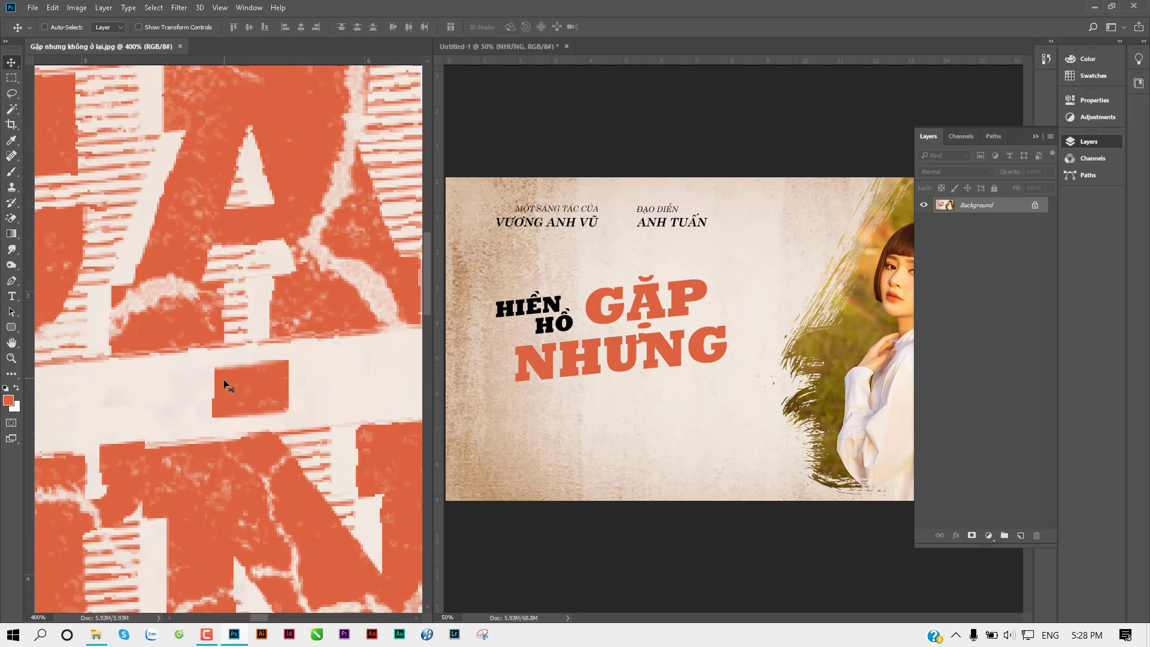
left_click(651, 326)
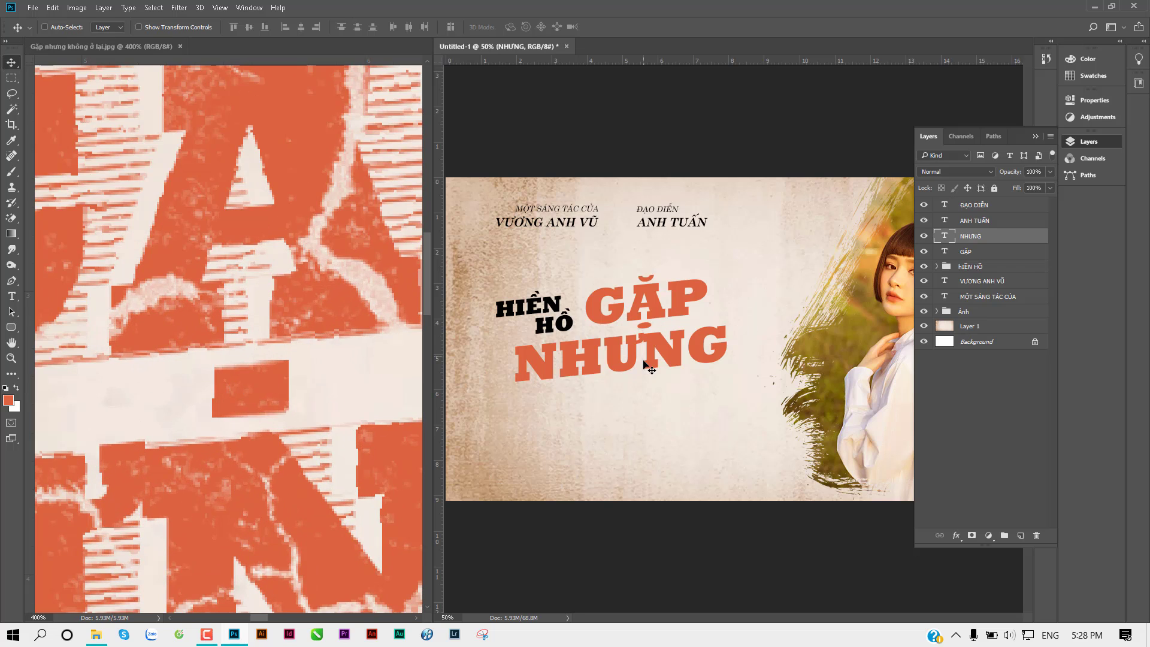
left_click(635, 311, "ctrl")
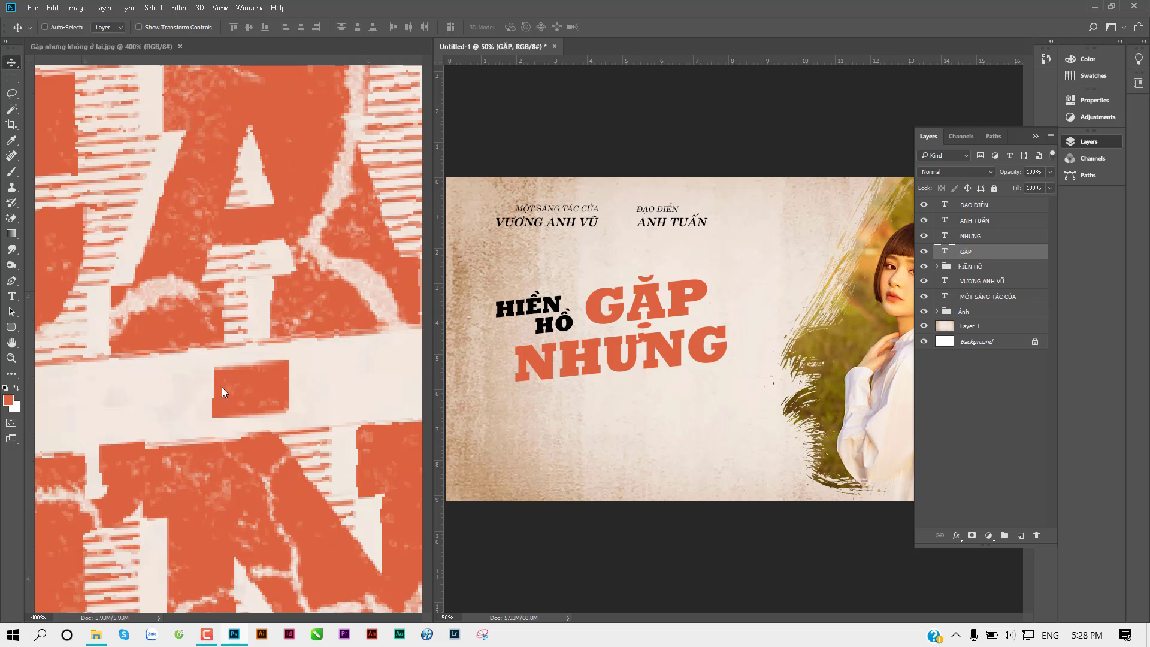
key("t")
left_click(662, 296)
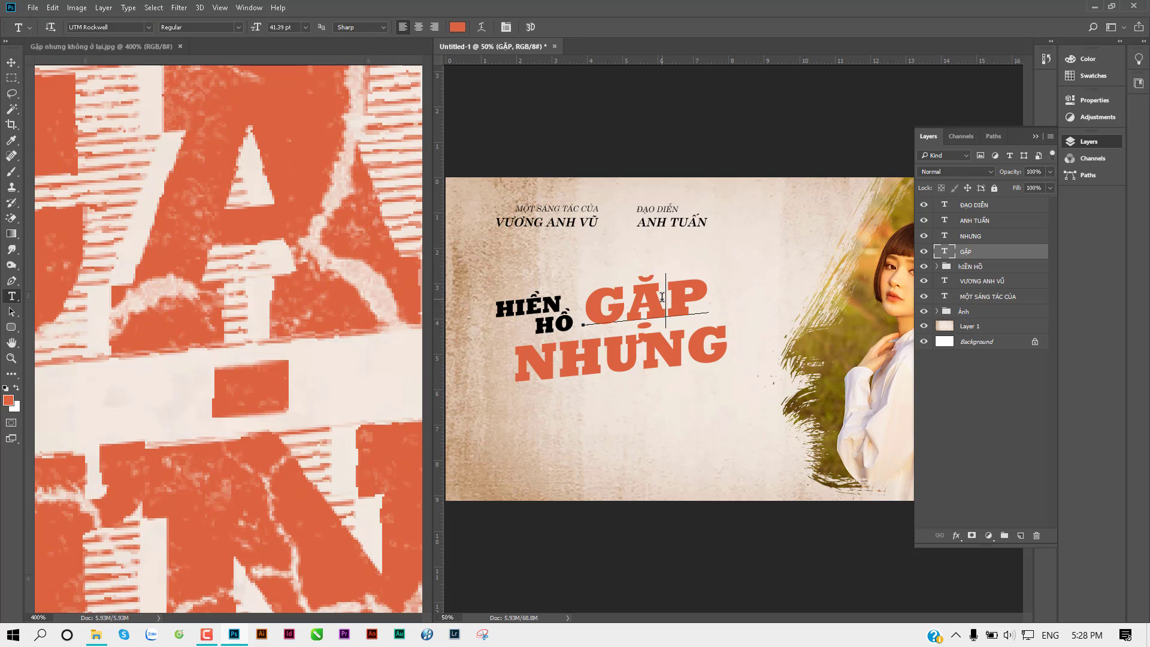
key("Delete")
type("A")
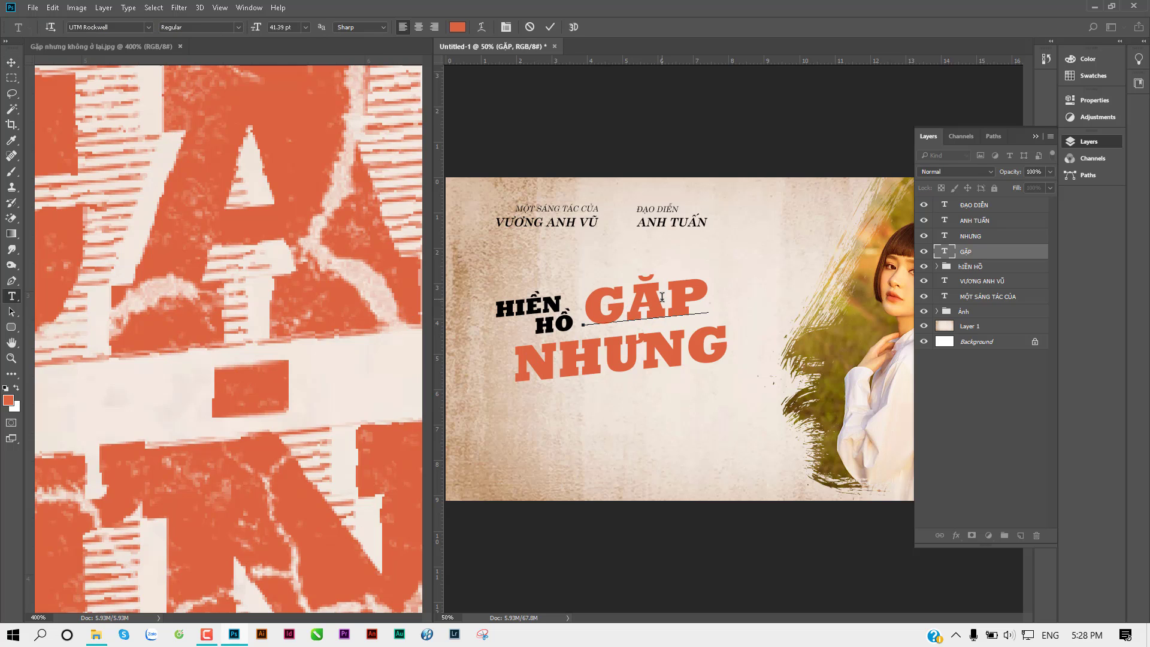
key("ctrl+Return")
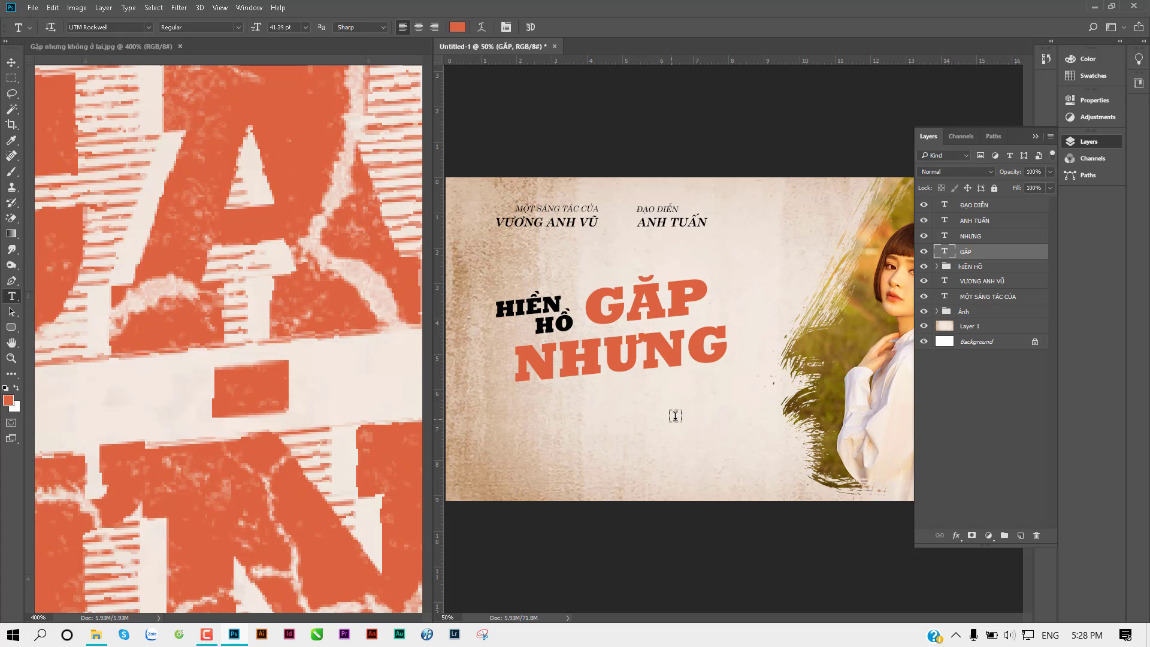
key("v")
Draw a small four-cornered shape with the Pen tool between GĂP and NHƯNG
scroll(659, 336, "up", 3)
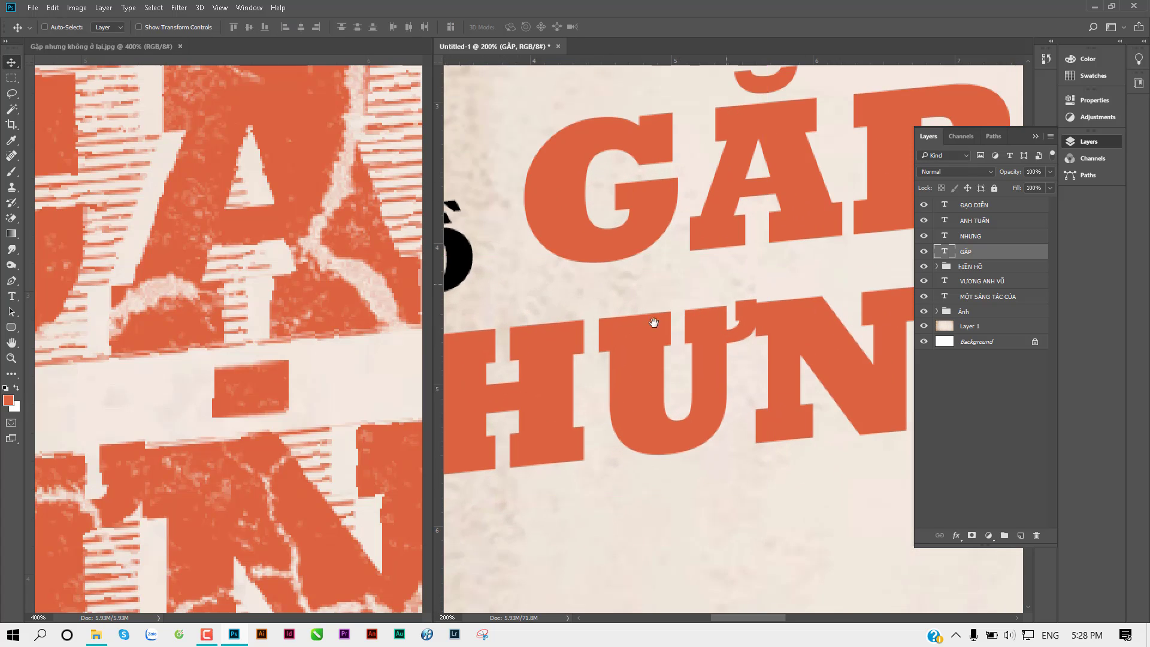
left_click_drag(653, 323, 609, 344)
key("p")
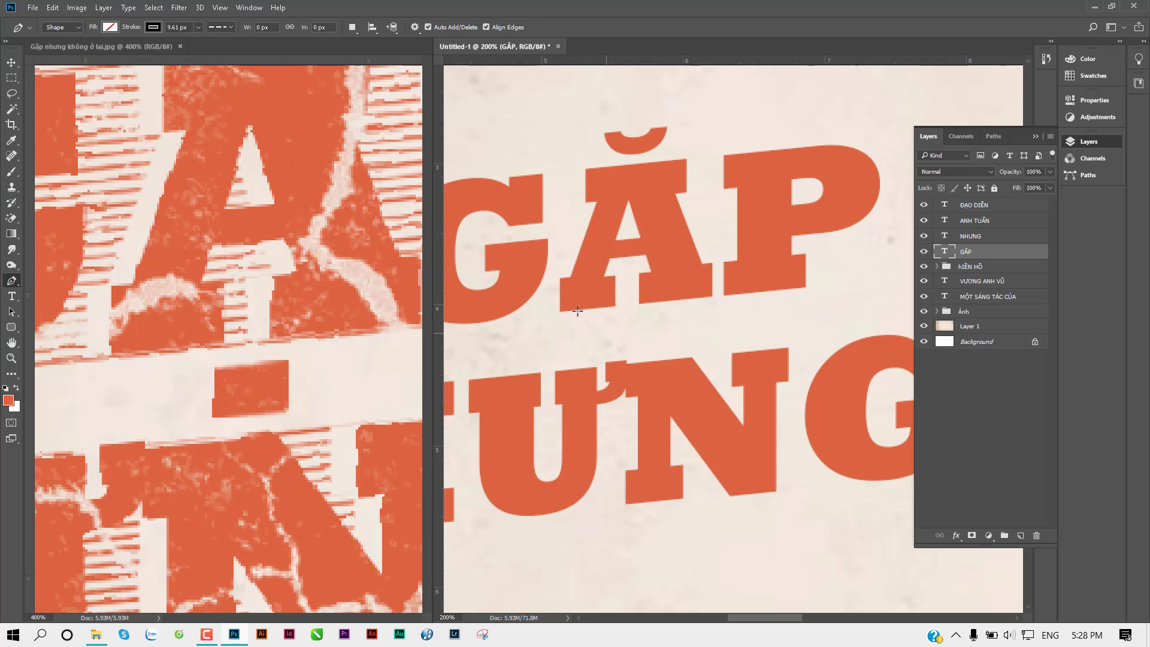
left_click(65, 28)
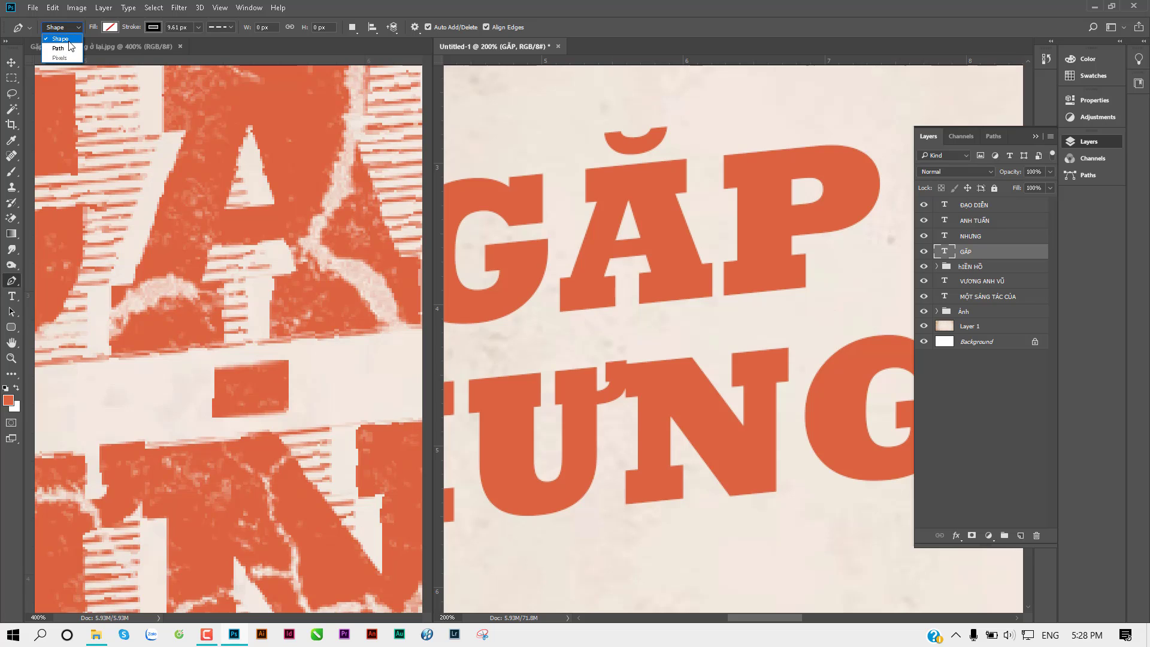
left_click(69, 42)
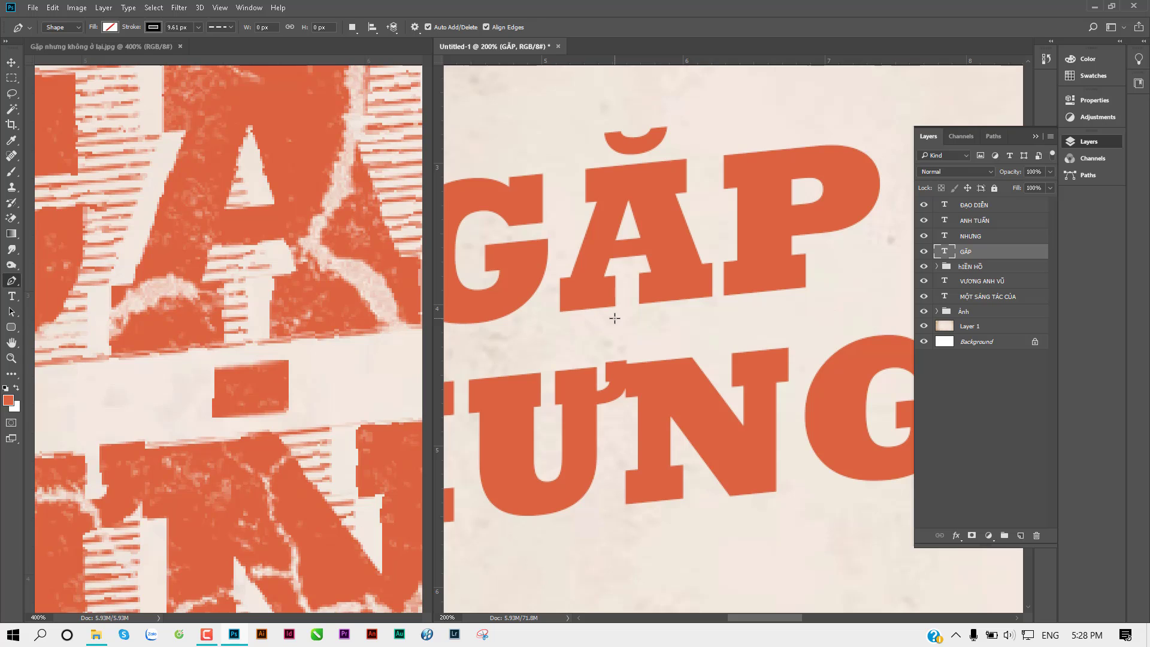
left_click(614, 318)
left_click(668, 314)
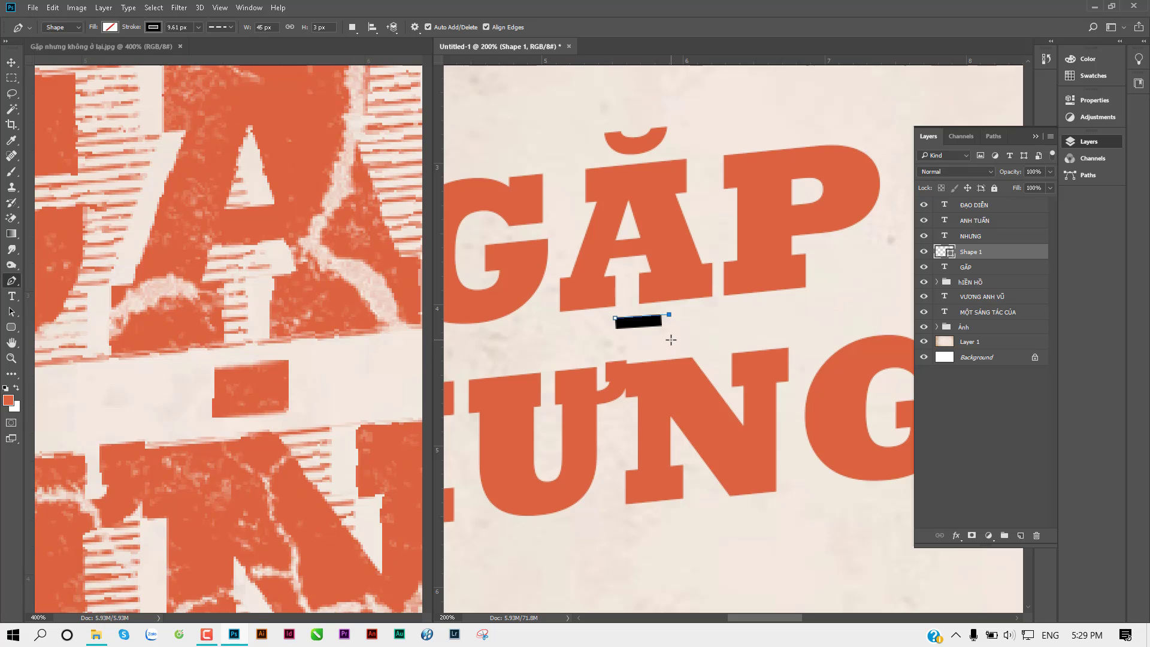
left_click(669, 342)
left_click(614, 348)
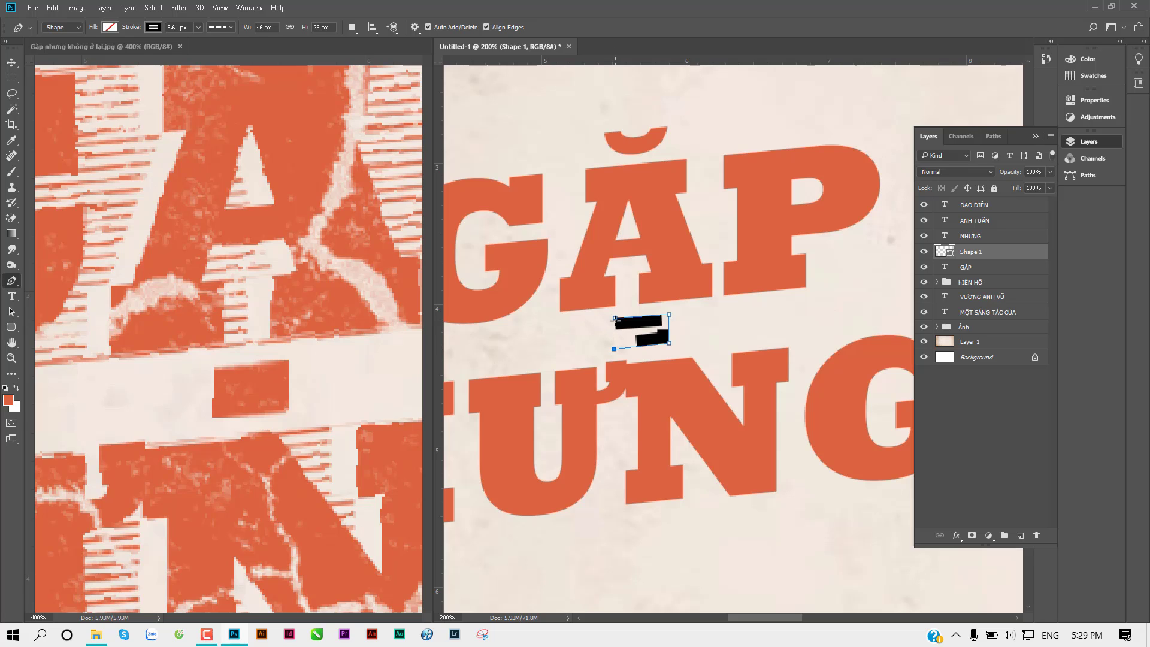
left_click(614, 318)
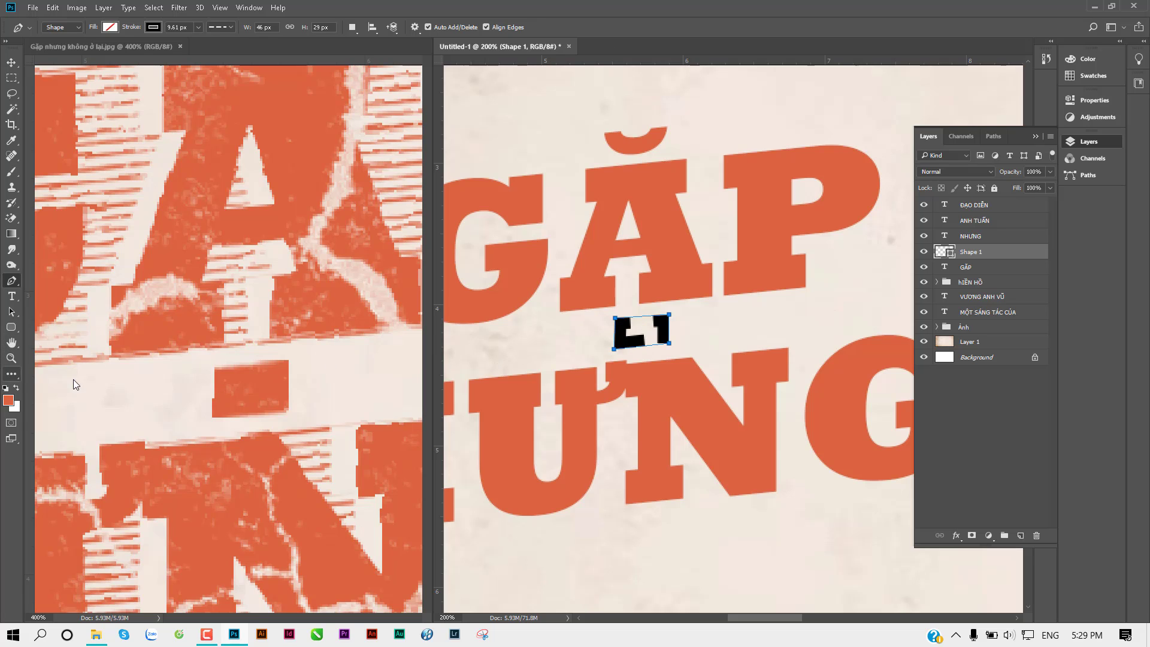
Give the shape an orange fill with no outline, and check its spacing to GĂP
left_click(110, 27)
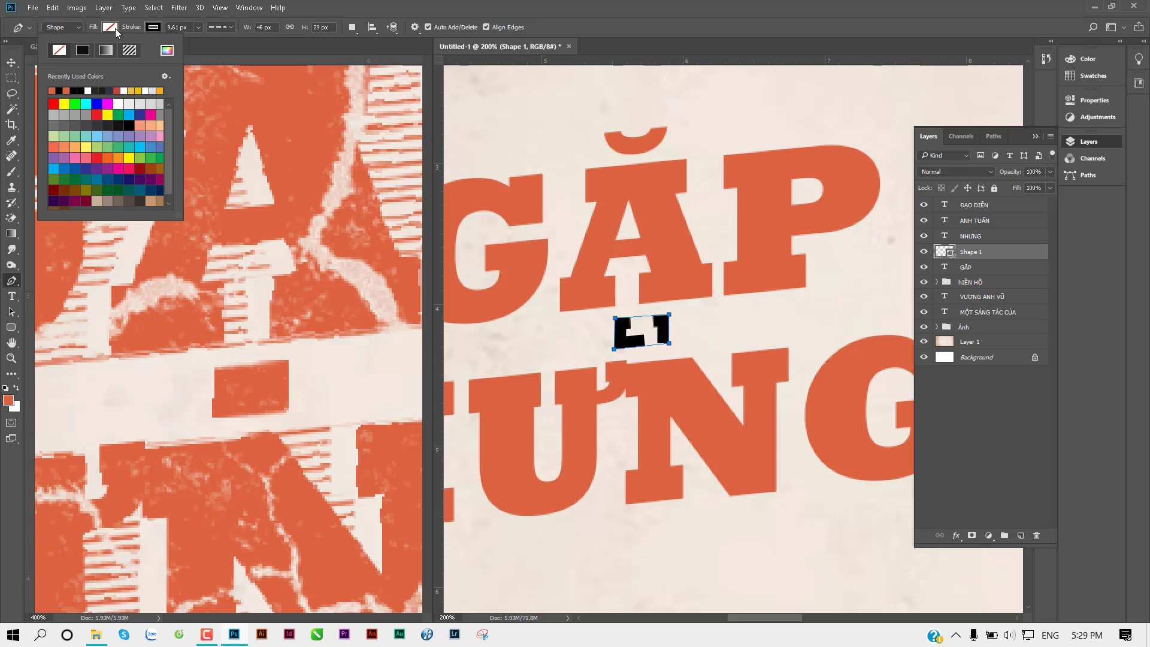
left_click(52, 90)
left_click(157, 27)
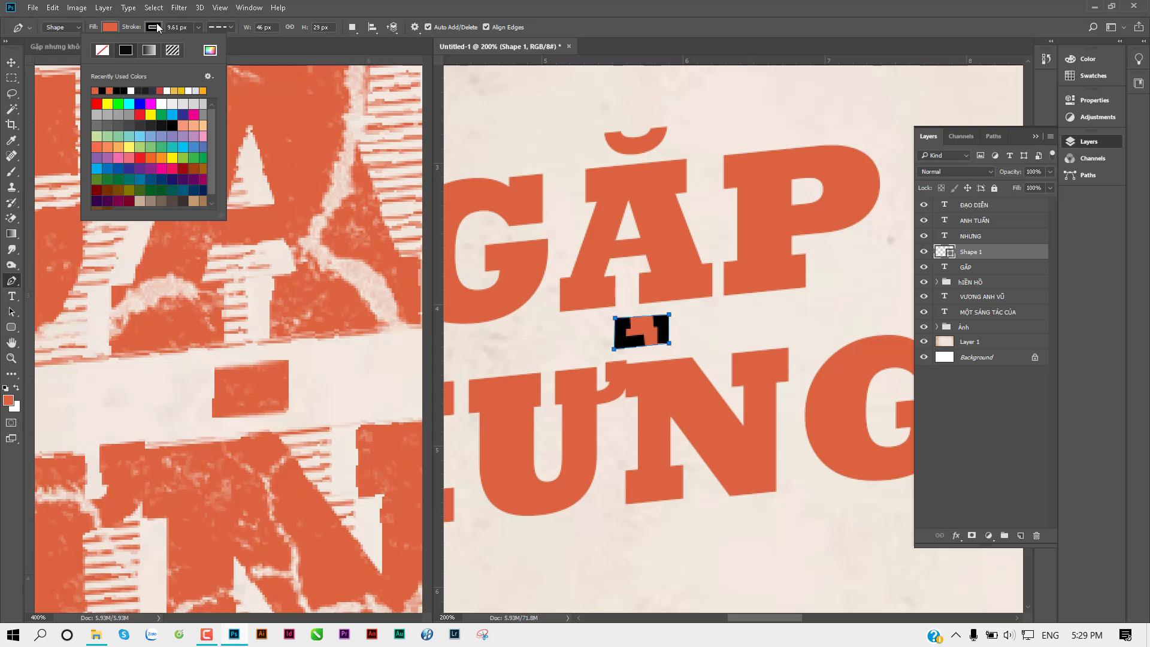
left_click(101, 51)
key("v")
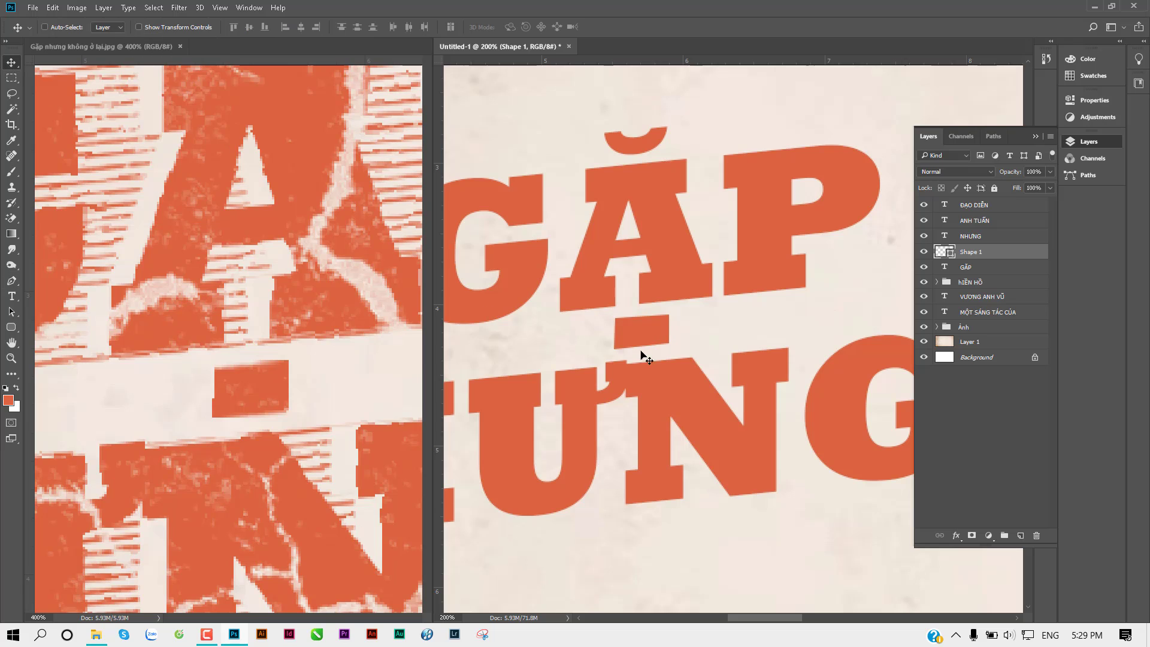
left_click(643, 332)
key("ctrl")
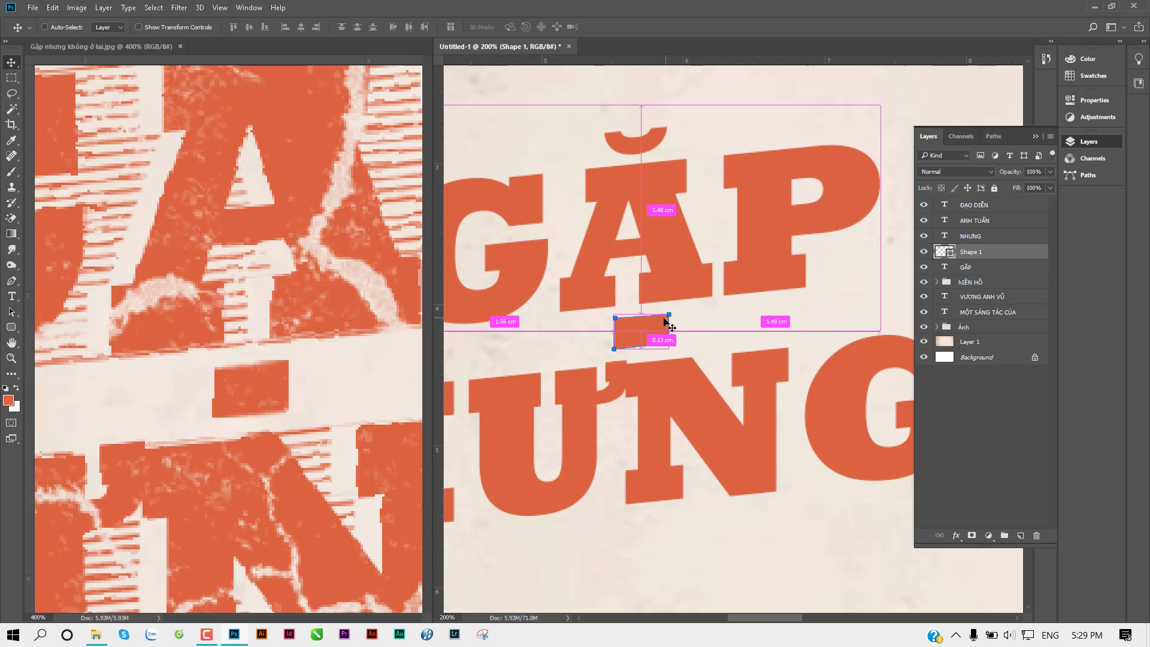
Move the shape's corners so it becomes a slanted orange bar
key("p")
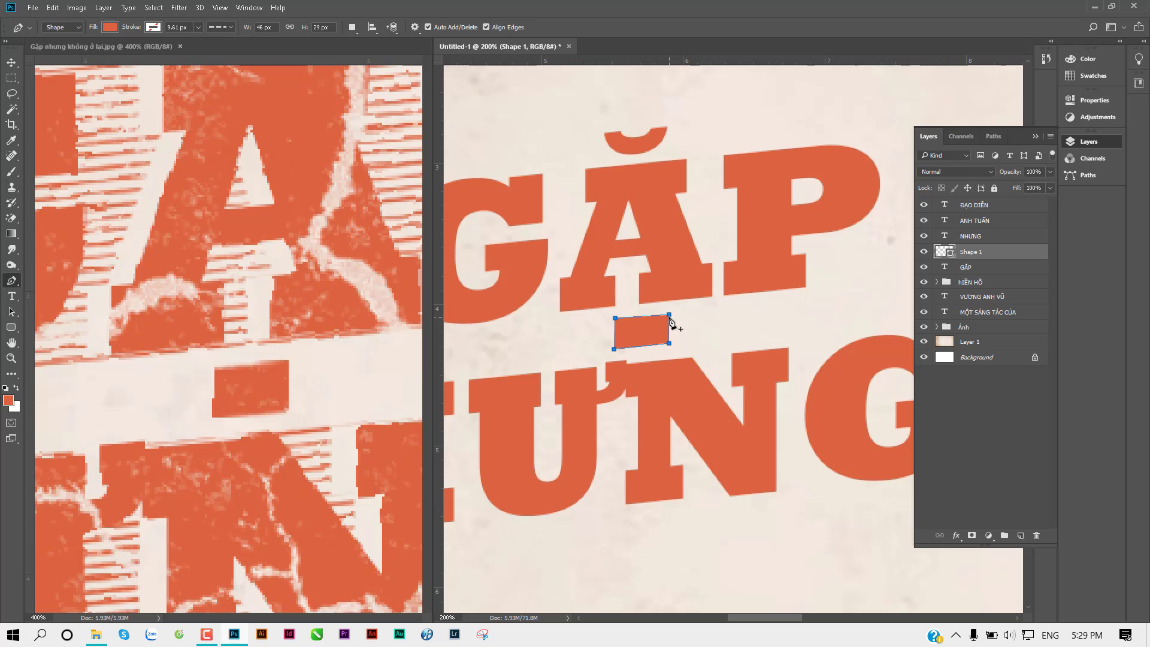
left_click(669, 314, "ctrl")
left_click_drag(616, 319, 615, 323)
left_click(669, 315, "ctrl")
left_click(668, 343, "ctrl+shift")
left_click_drag(669, 344, 662, 318)
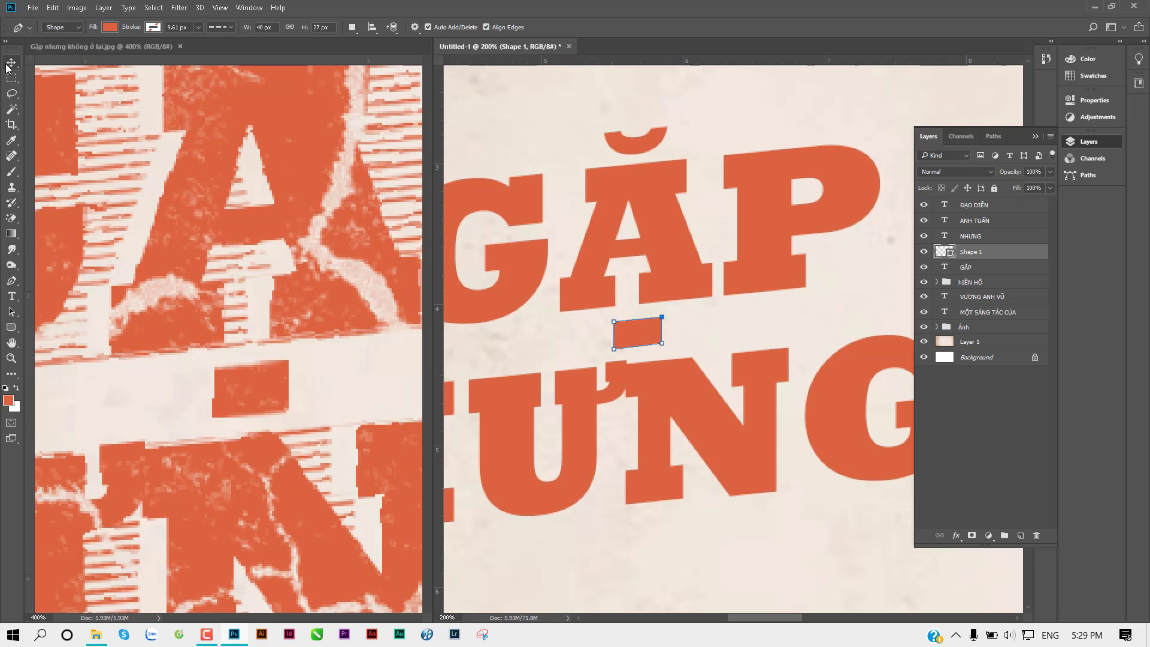
key("v")
left_click(722, 329, "alt")
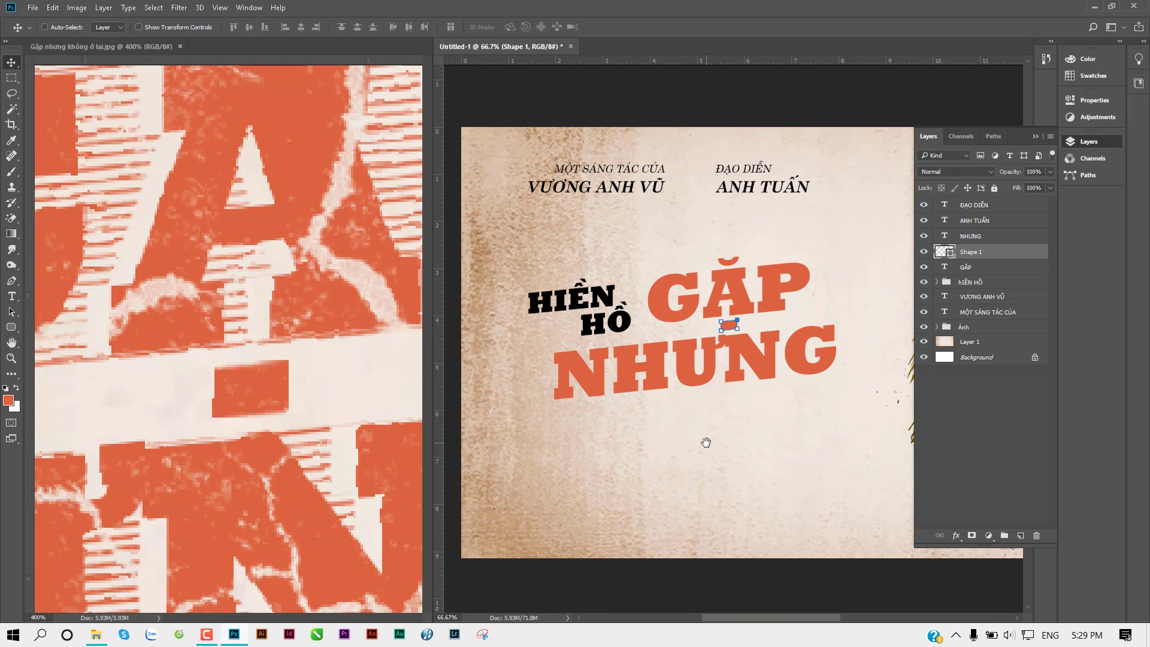
Zoom the reference poster out so it shows in full
left_click(251, 375, "ctrl")
left_click(252, 375, "alt")
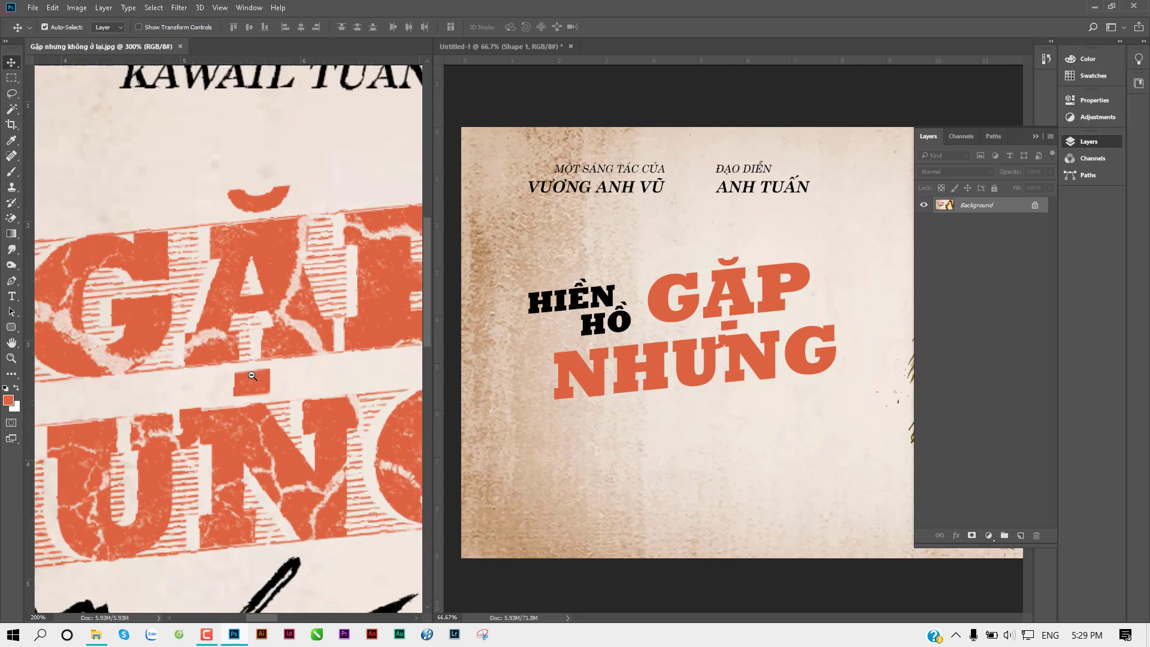
left_click_drag(271, 412, 309, 382)
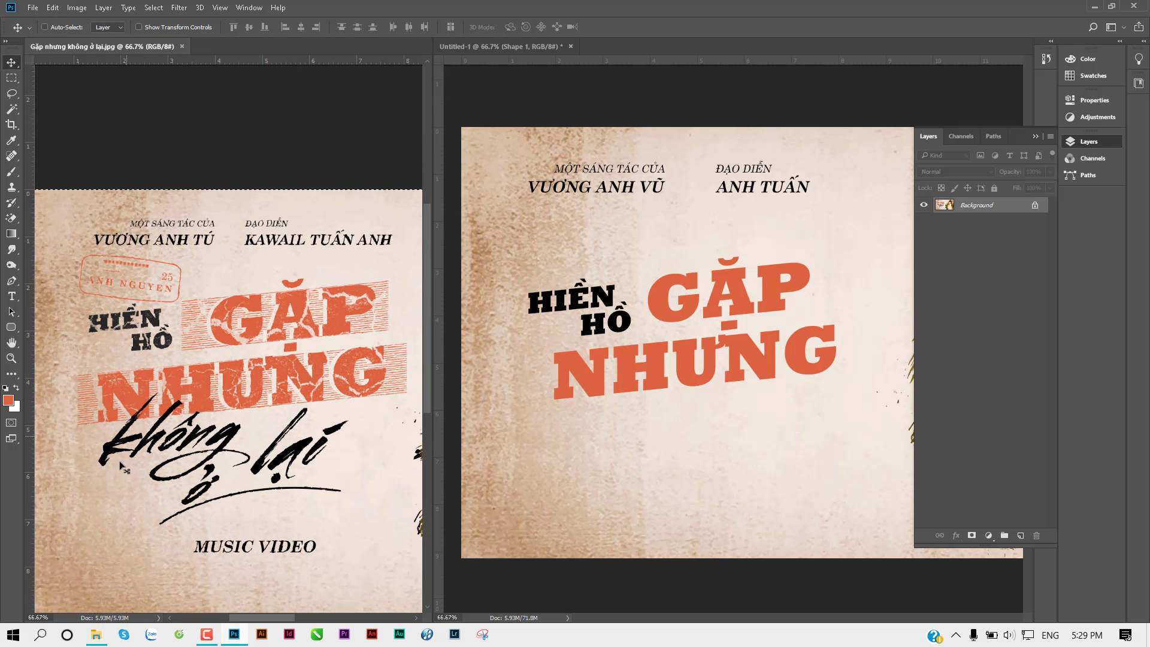
Type the lowercase word 'không' below NHƯNG on the banner
left_click(612, 441)
key("t")
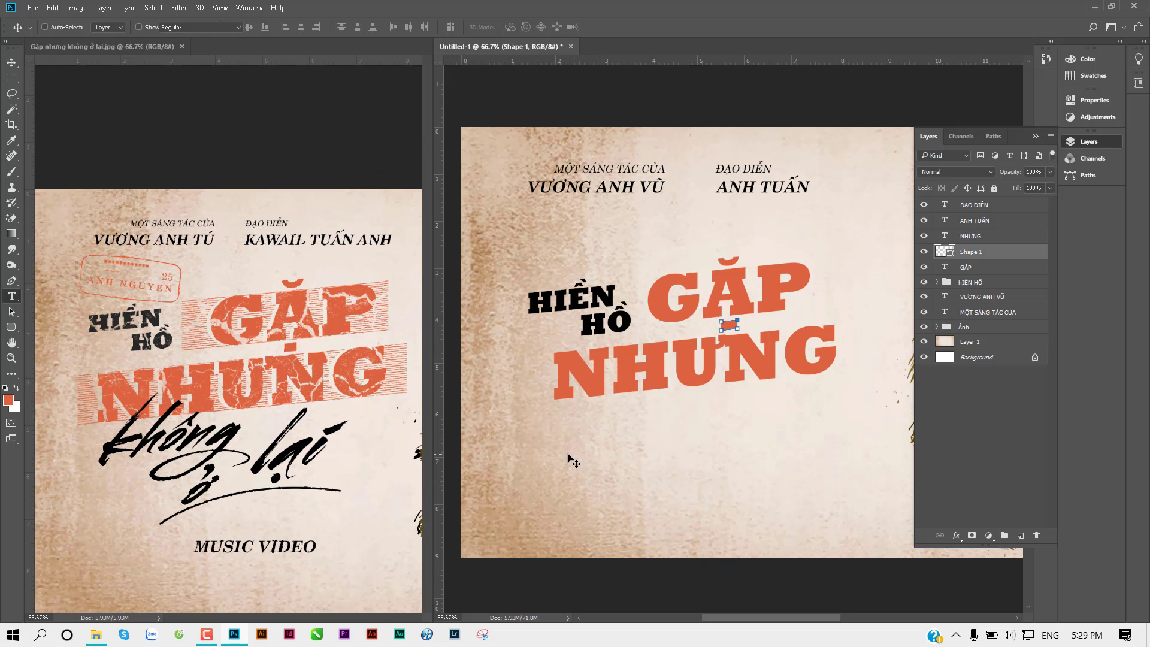
left_click(554, 449)
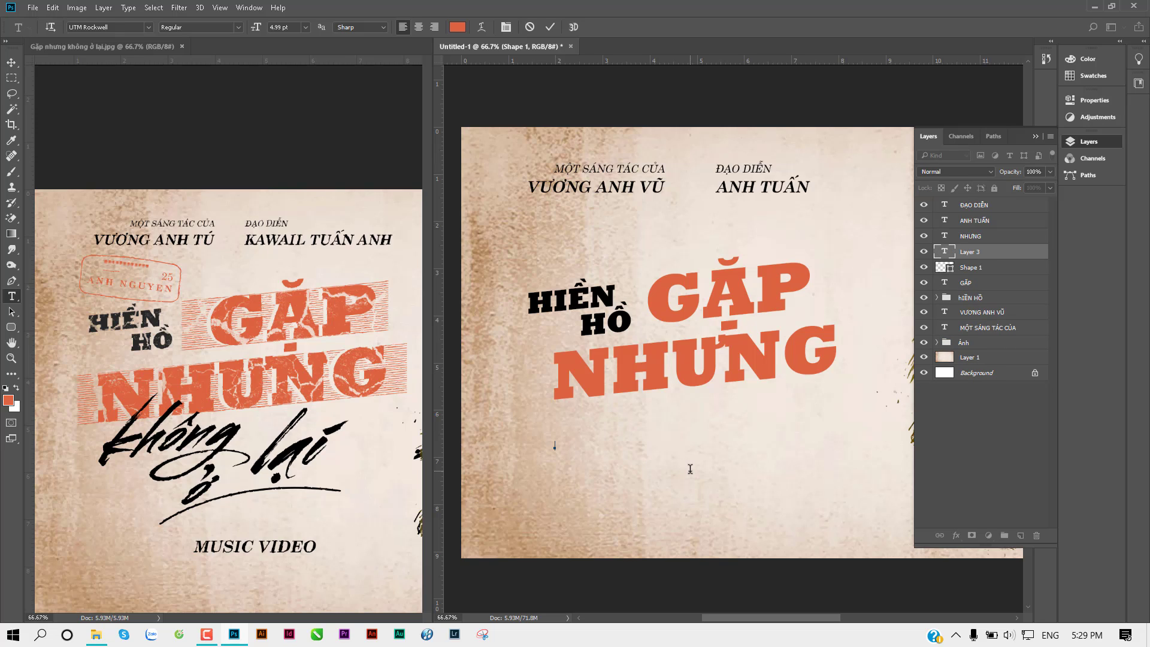
type("KHÔNG")
key("ctrl+a")
type("kho")
key("ctrl+Return")
Enlarge 'không' to about 404% and switch to the font folder
key("ctrl+t")
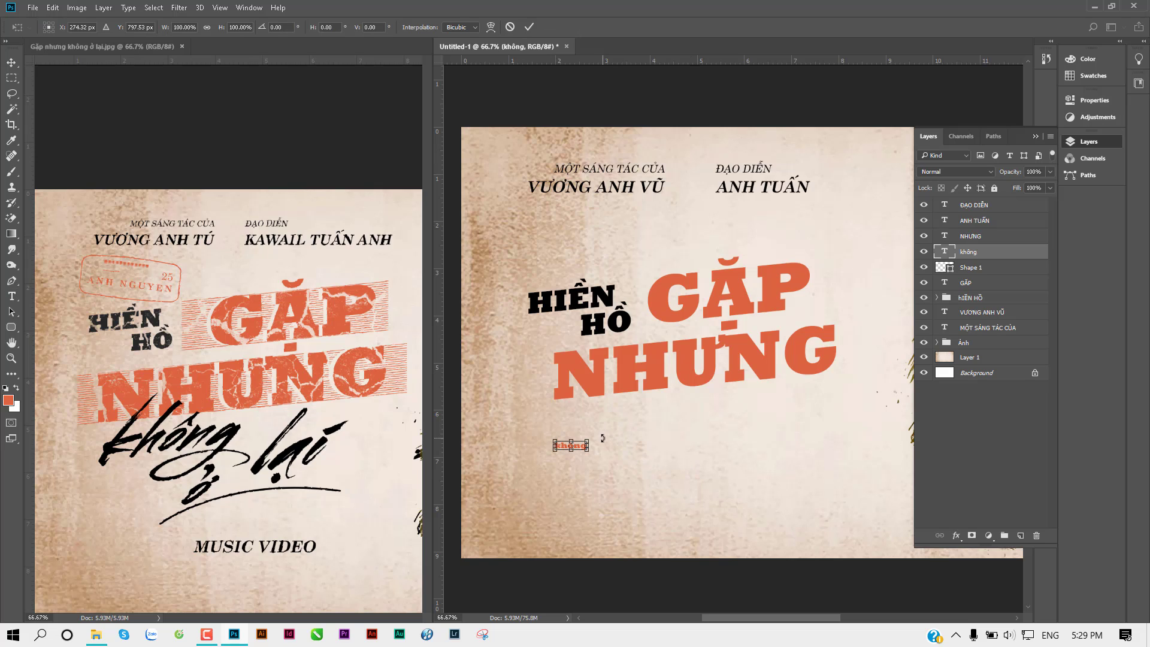
left_click_drag(589, 440, 685, 415)
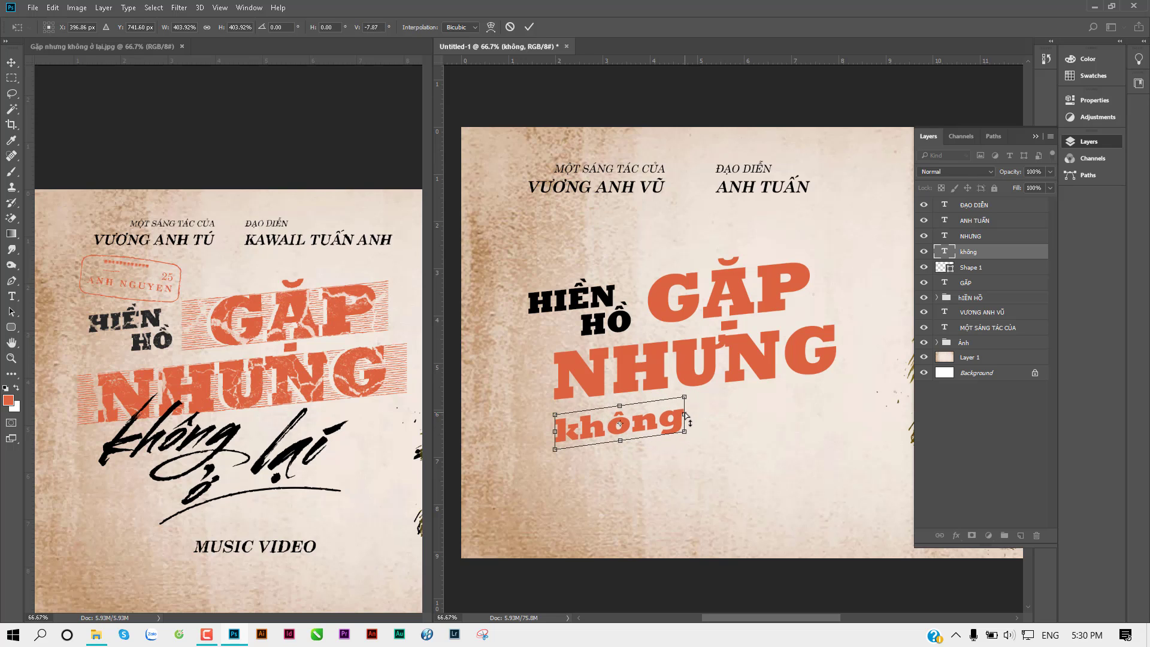
key("Return")
key("t")
key("alt+Tab")
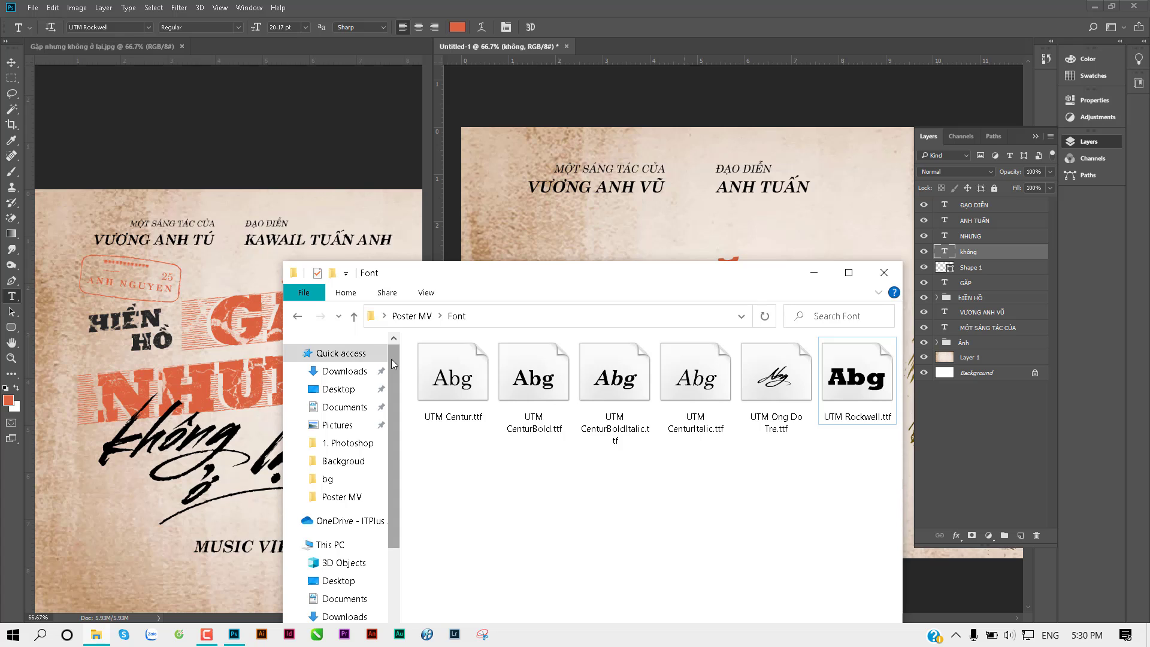
Read the UTM Ong Do Tre.ttf file name via Rename, cancel, and return to Photoshop
left_click(784, 387)
right_click(785, 386)
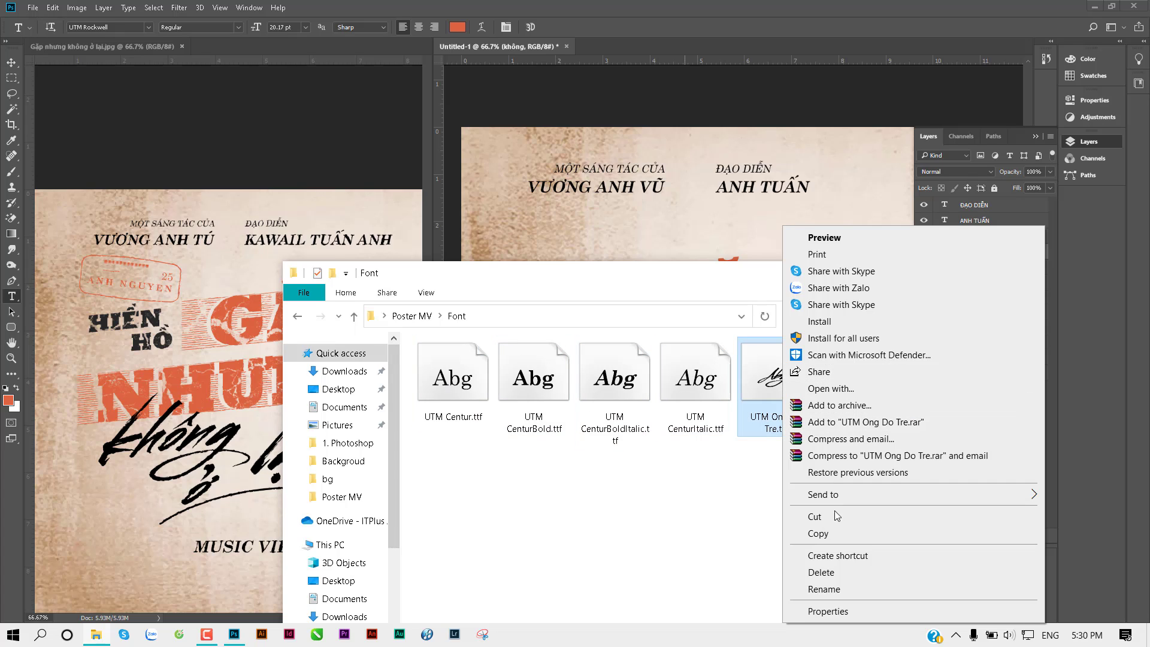
left_click(814, 588)
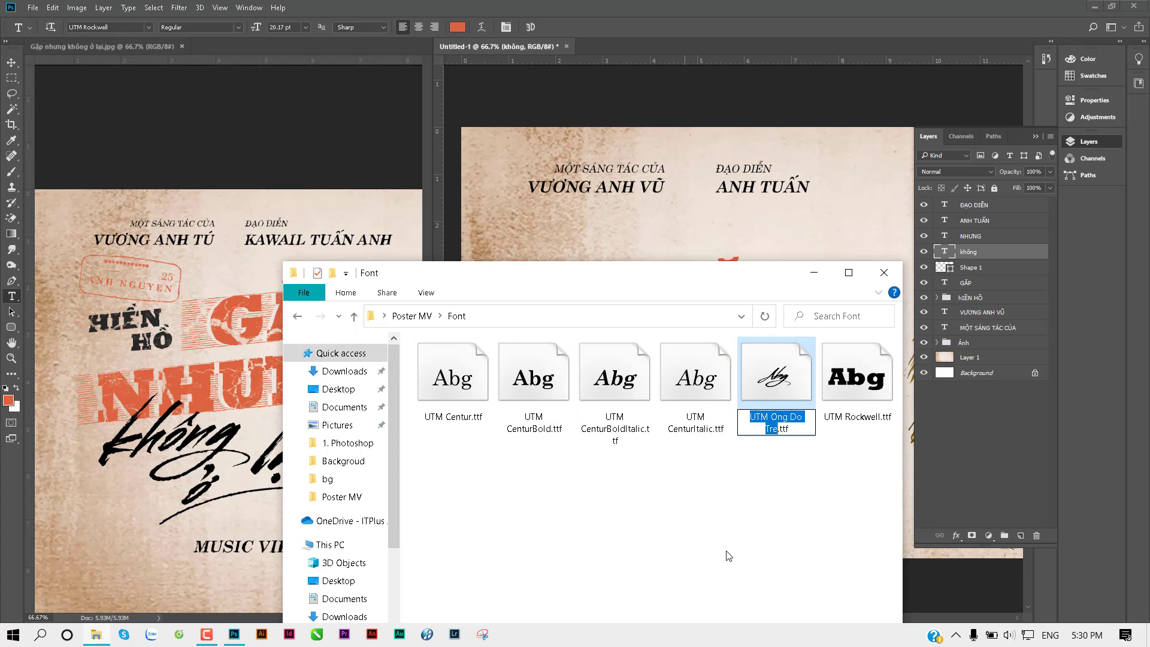
left_click(728, 555)
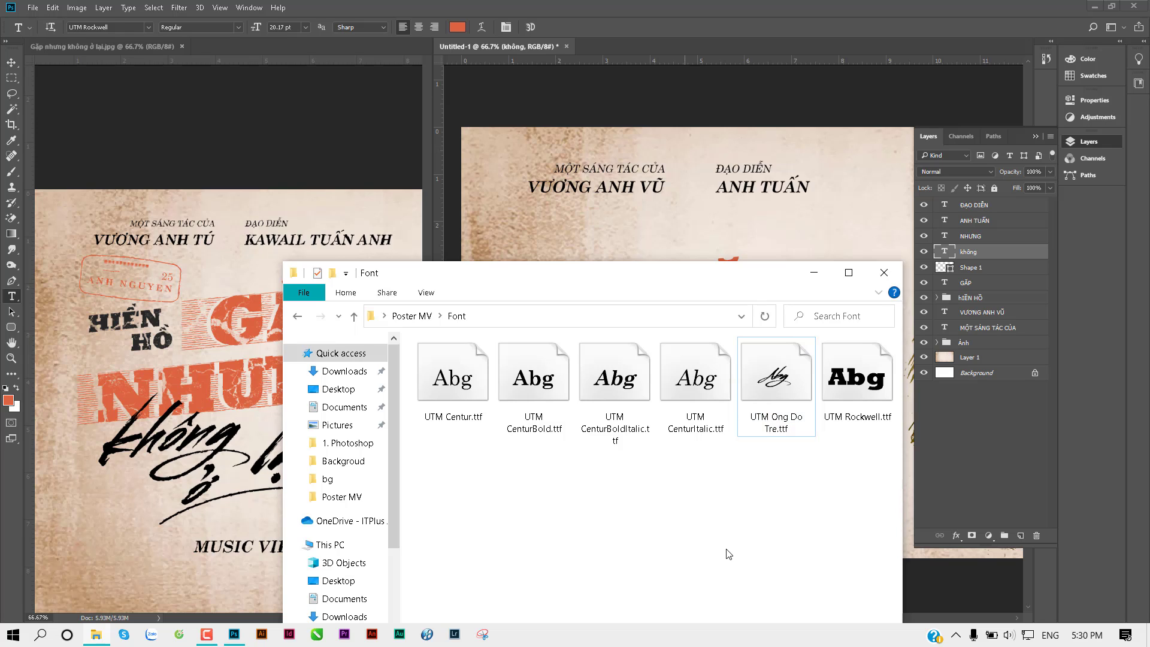
left_click(581, 191)
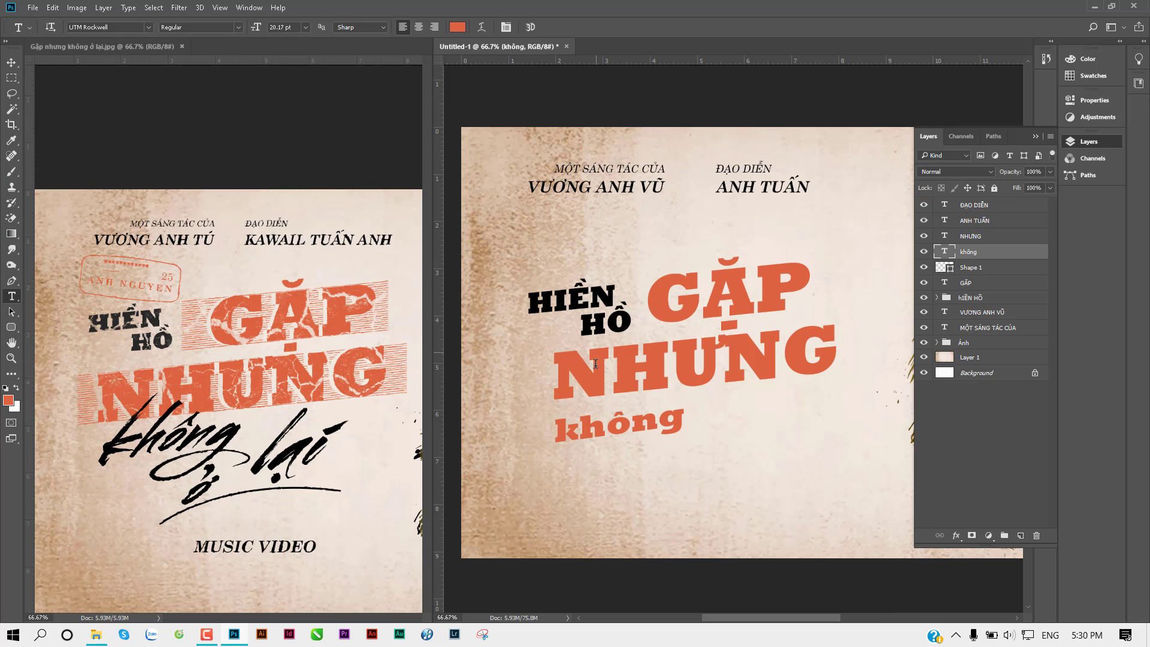
Set 'không' in the UTM Ong Do Tre font
left_click(134, 29)
type("UTM Ong Do Tre")
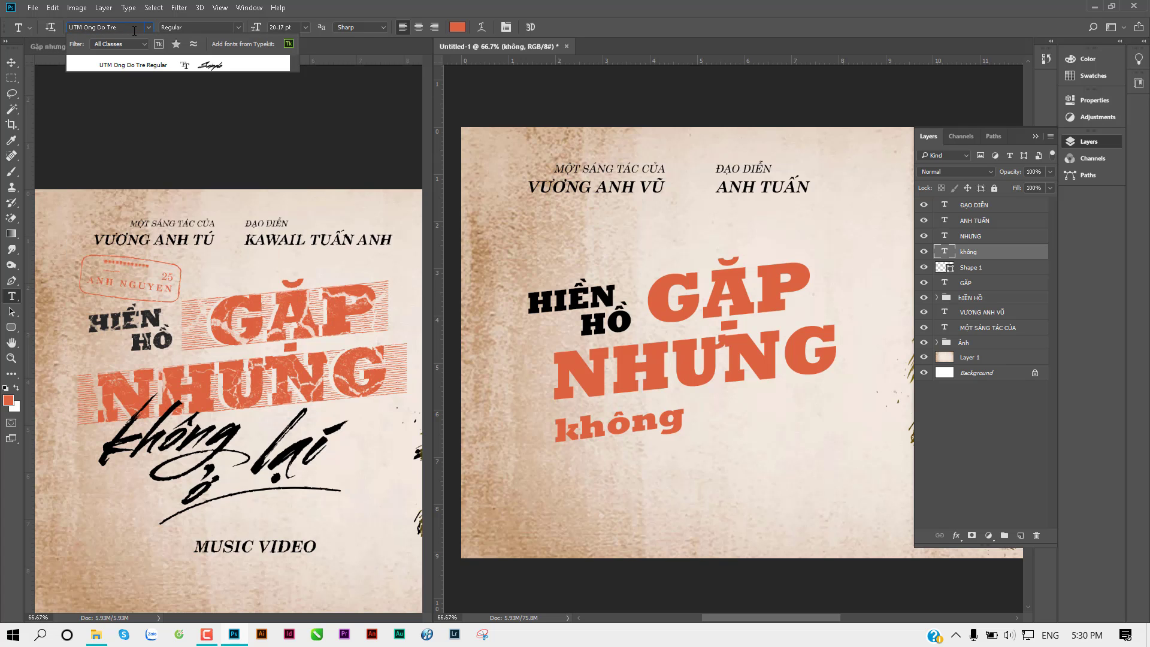
key("Return")
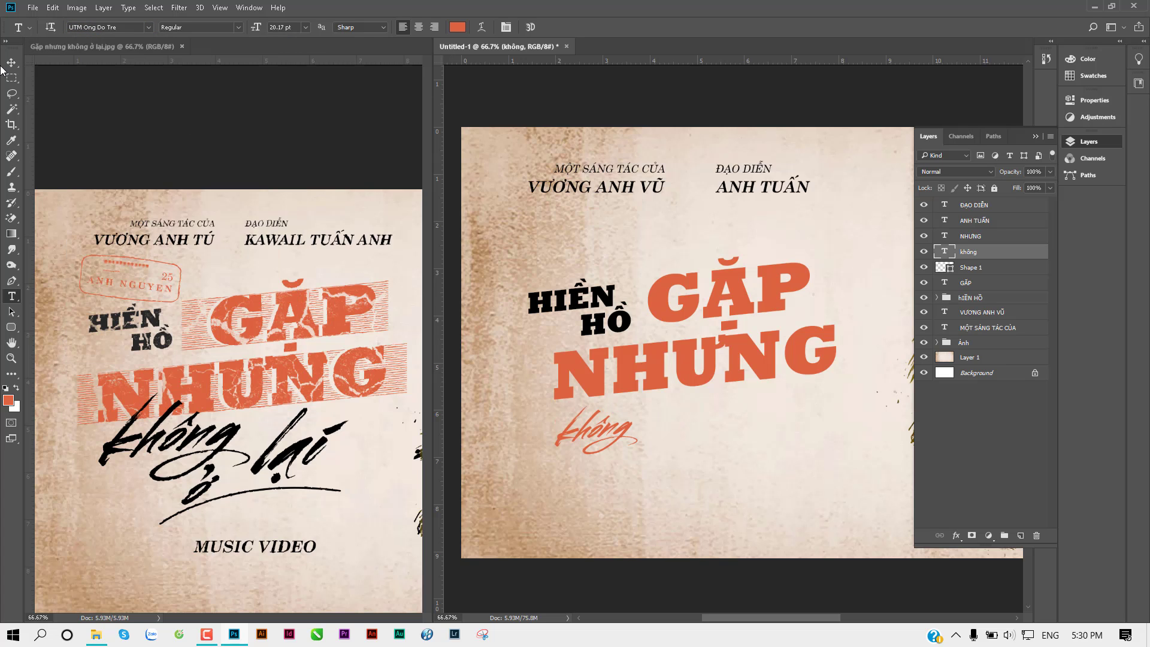
left_click(8, 65)
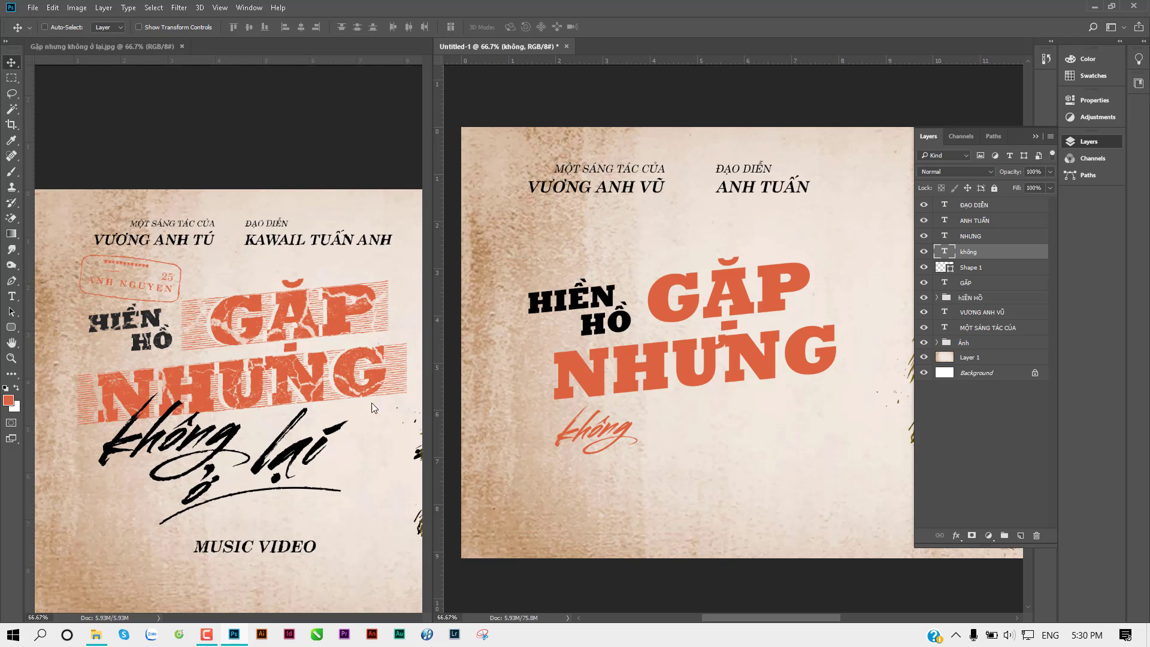
Fill 'không' black, enlarge it about a fifth, and bring its layer to the top
key("d")
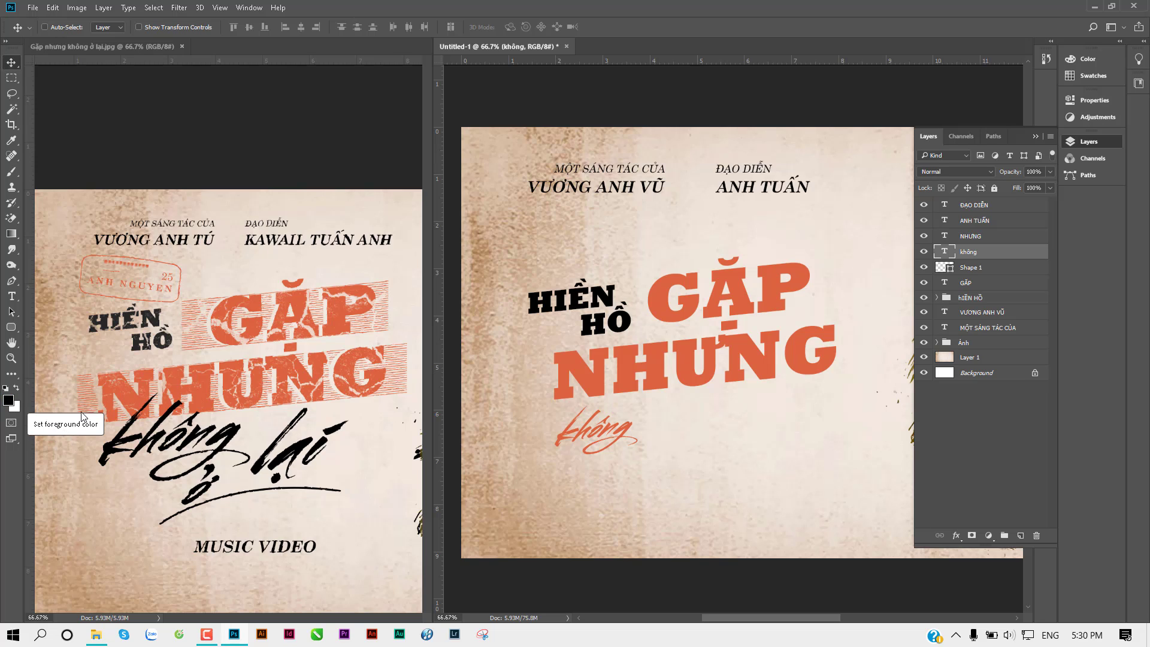
key("alt+BackSpace")
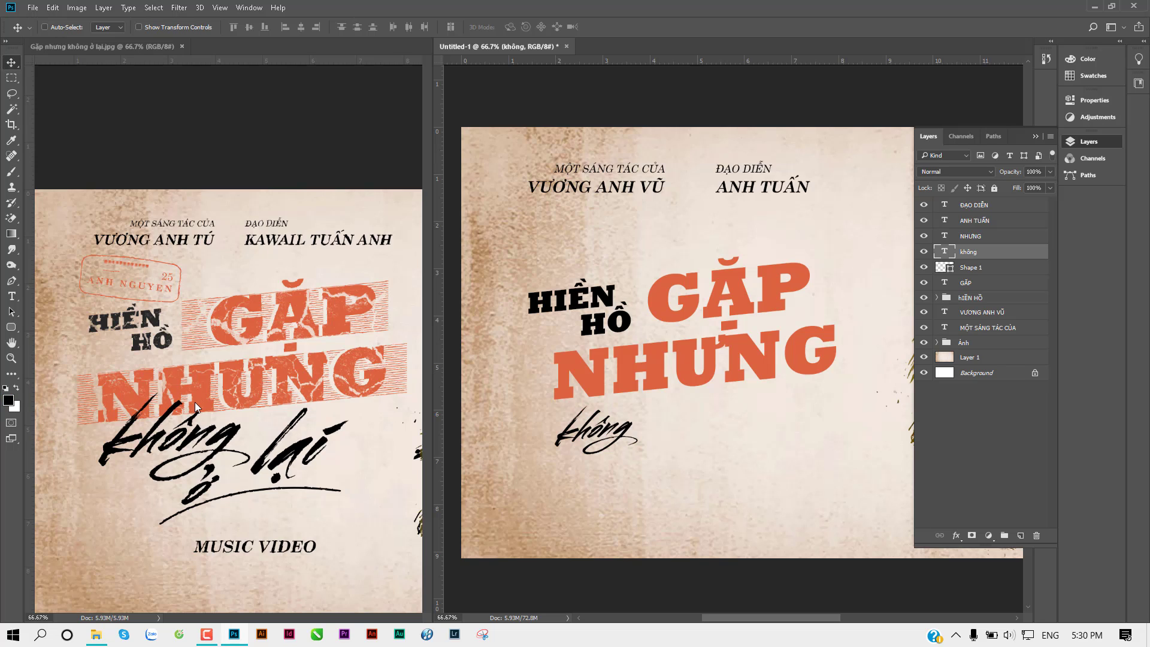
key("ctrl+t")
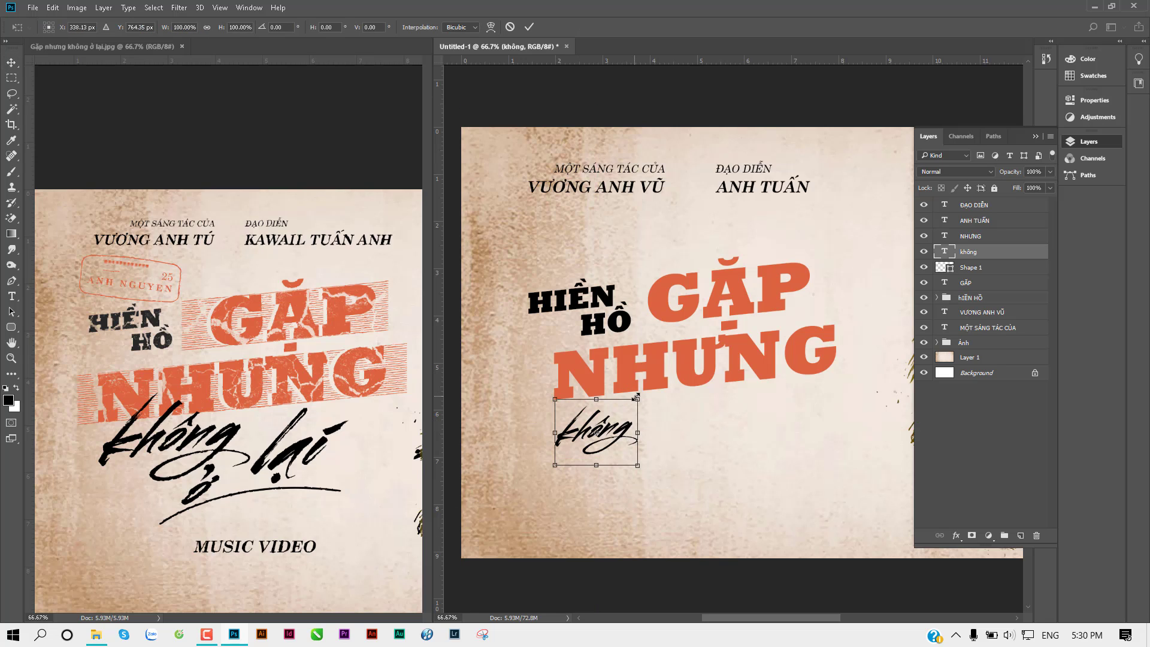
left_click_drag(640, 396, 688, 375)
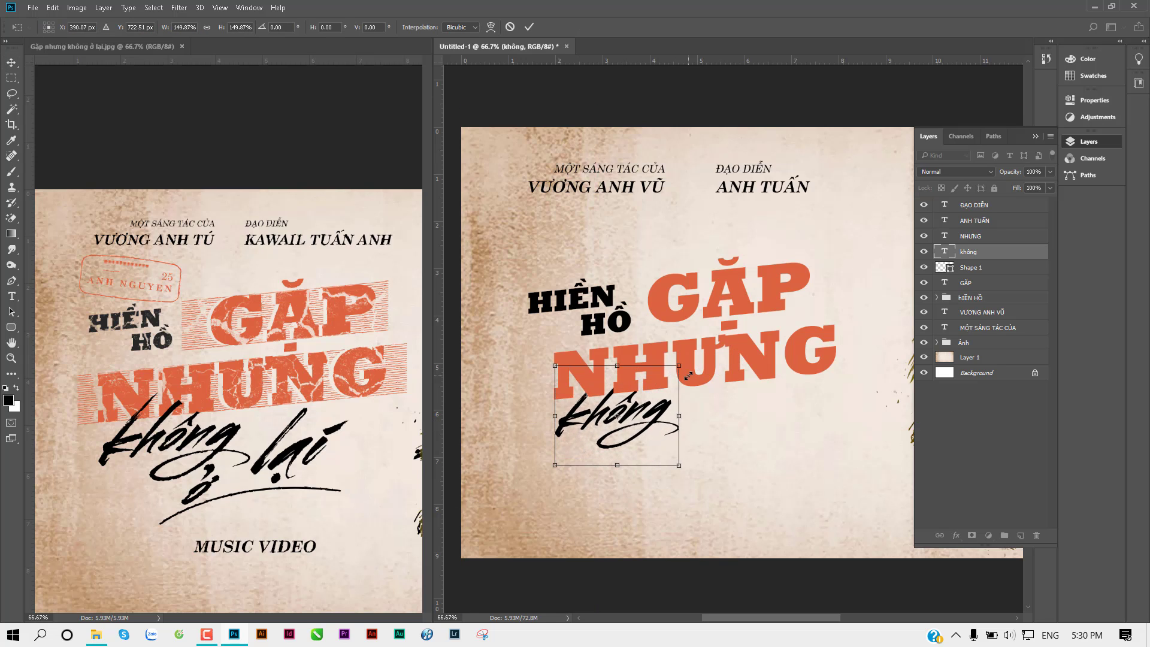
key("Return")
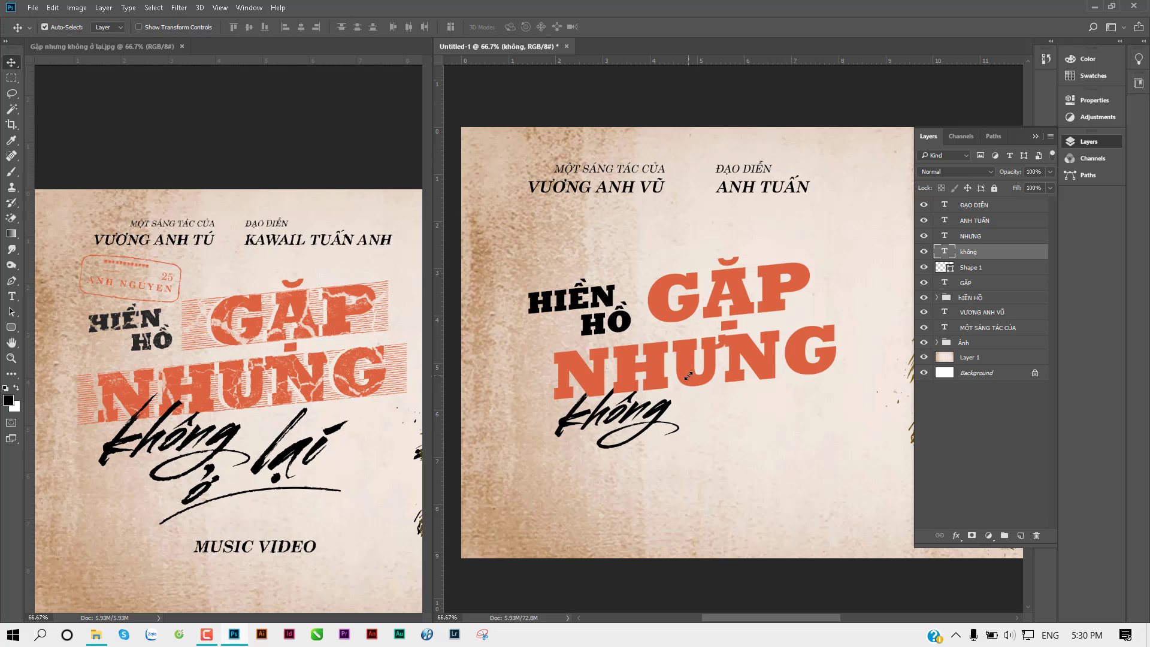
key("ctrl+shift+bracketright")
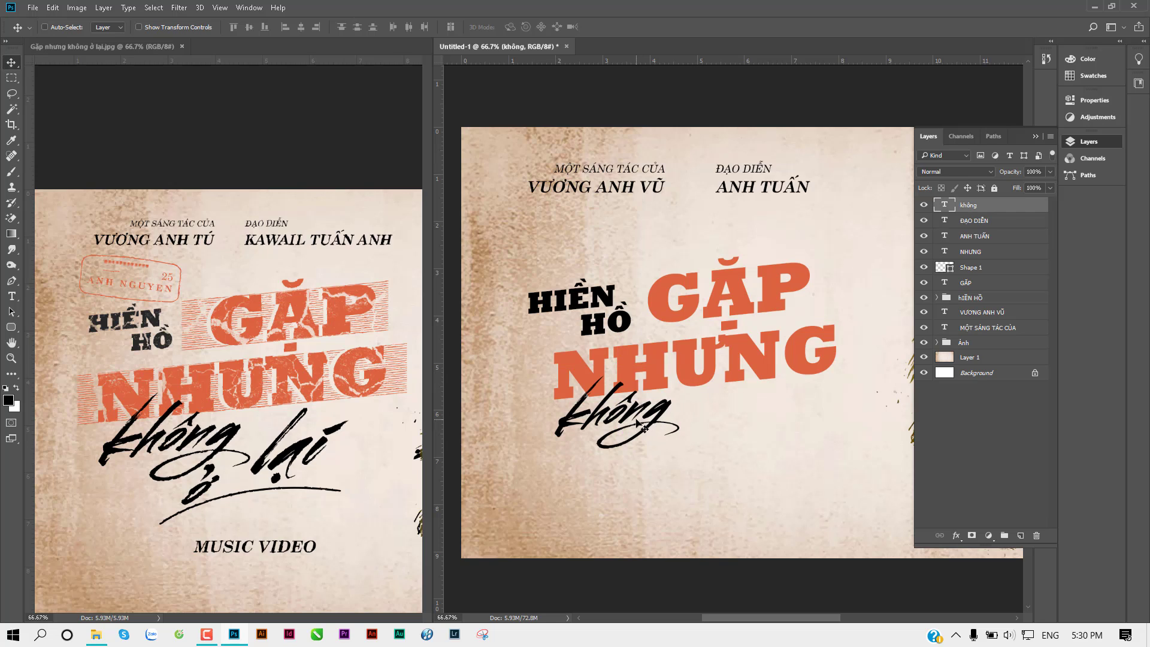
Copy 'không', retype the copy as 'ở', and place it after 'không'
mouse_move(640, 426)
left_mouse_down()
mouse_move(637, 415)
mouse_move(670, 473)
left_mouse_up()
key("t")
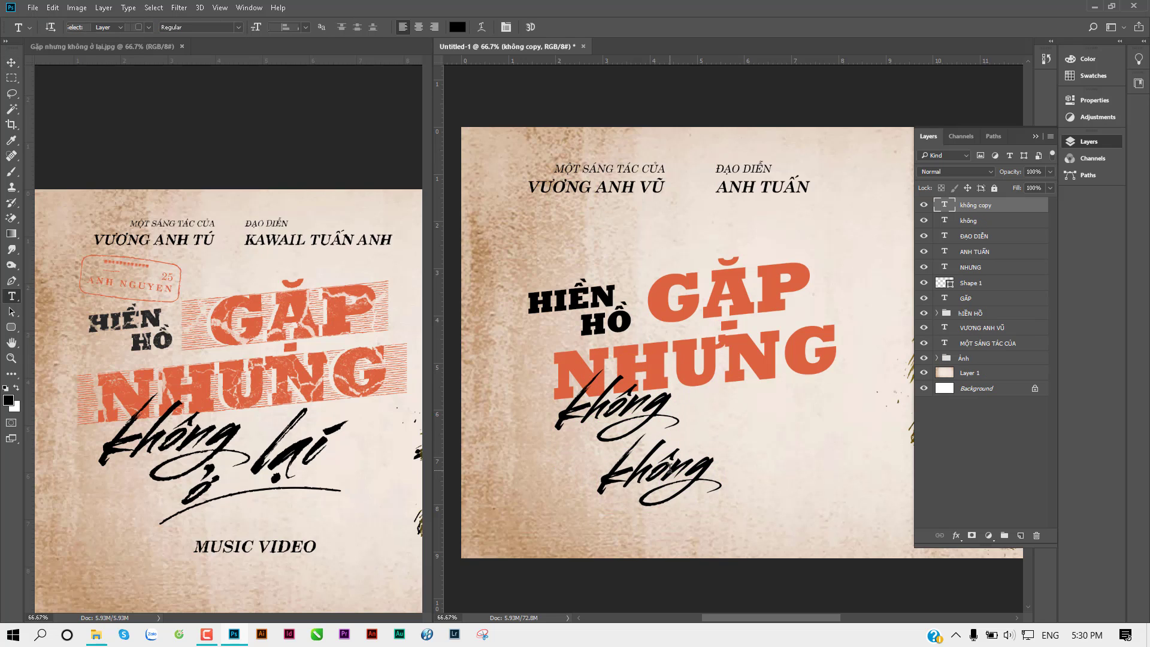
double_click(671, 473)
type("owr")
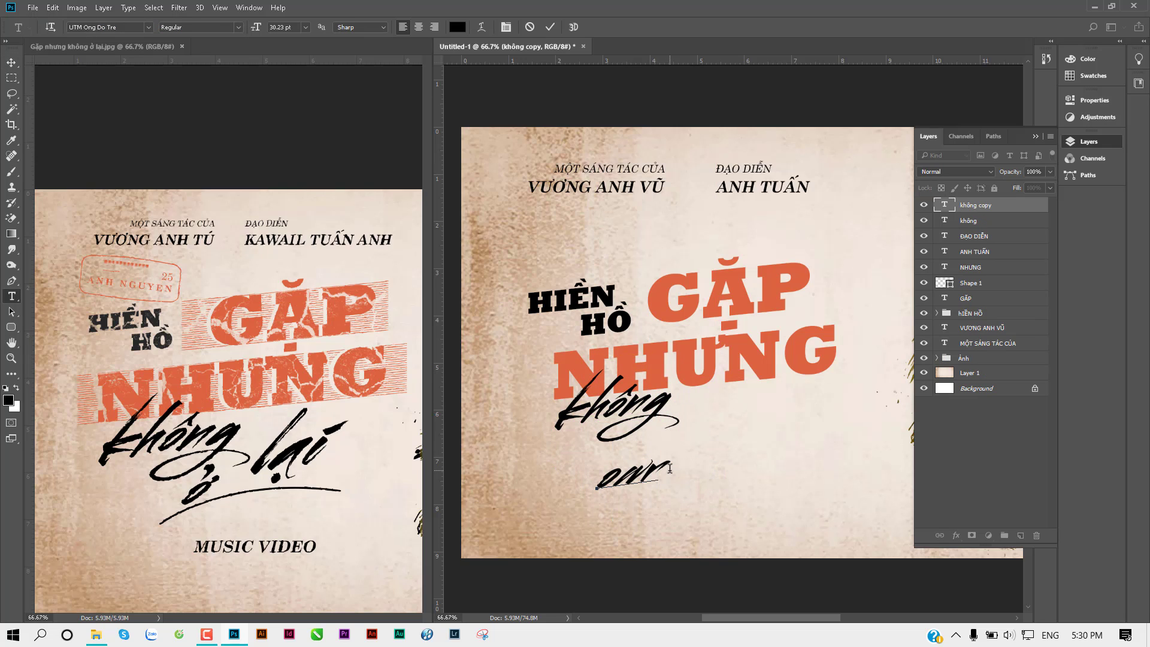
key("ctrl+a")
type("ở")
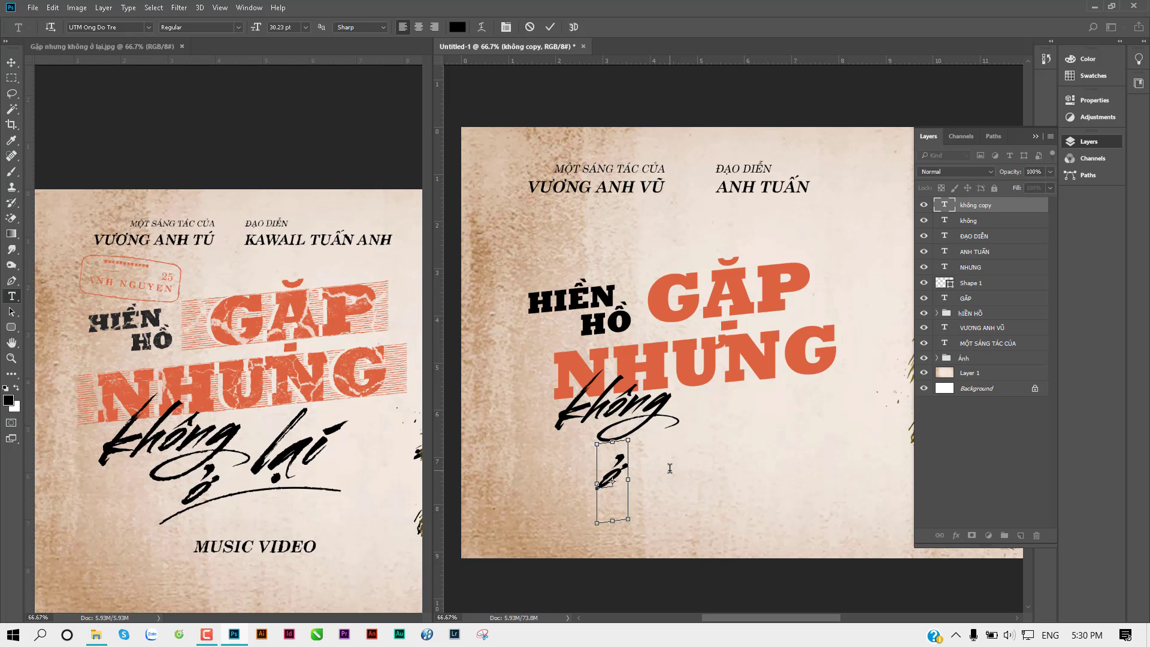
key("ctrl+Return")
key("v")
mouse_move(614, 470)
left_mouse_down()
mouse_move(647, 443)
mouse_move(698, 438)
left_mouse_up()
Retype another copy as 'lại', enlarge it about a third, and set it beside 'ở'
key("t")
double_click(697, 434)
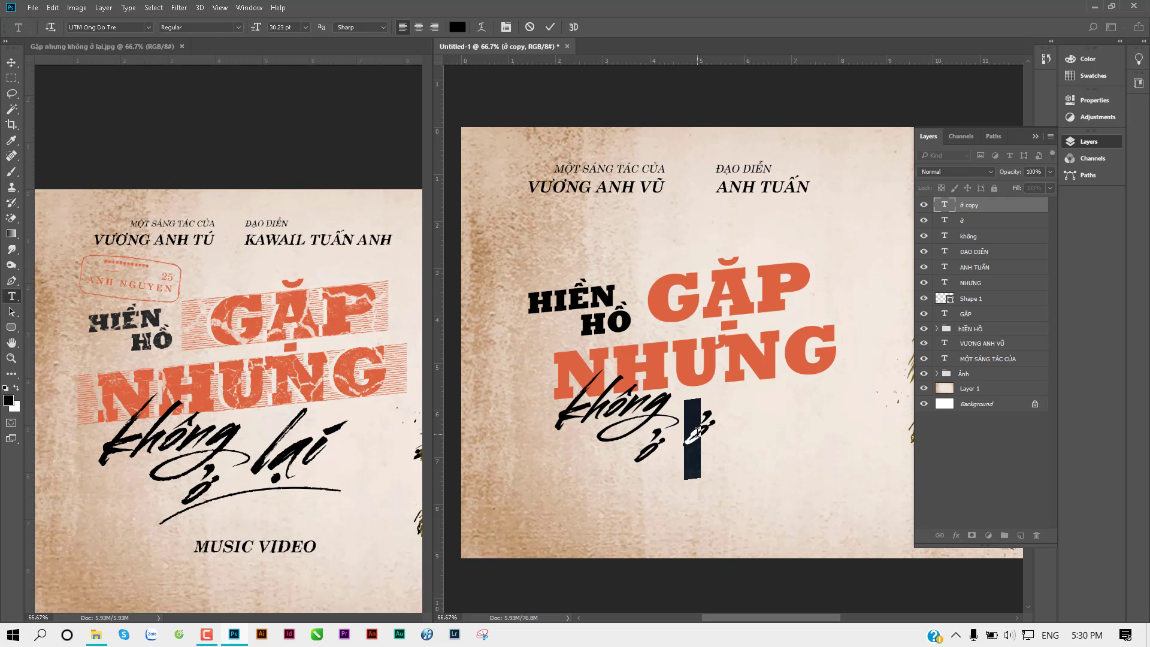
type("lại")
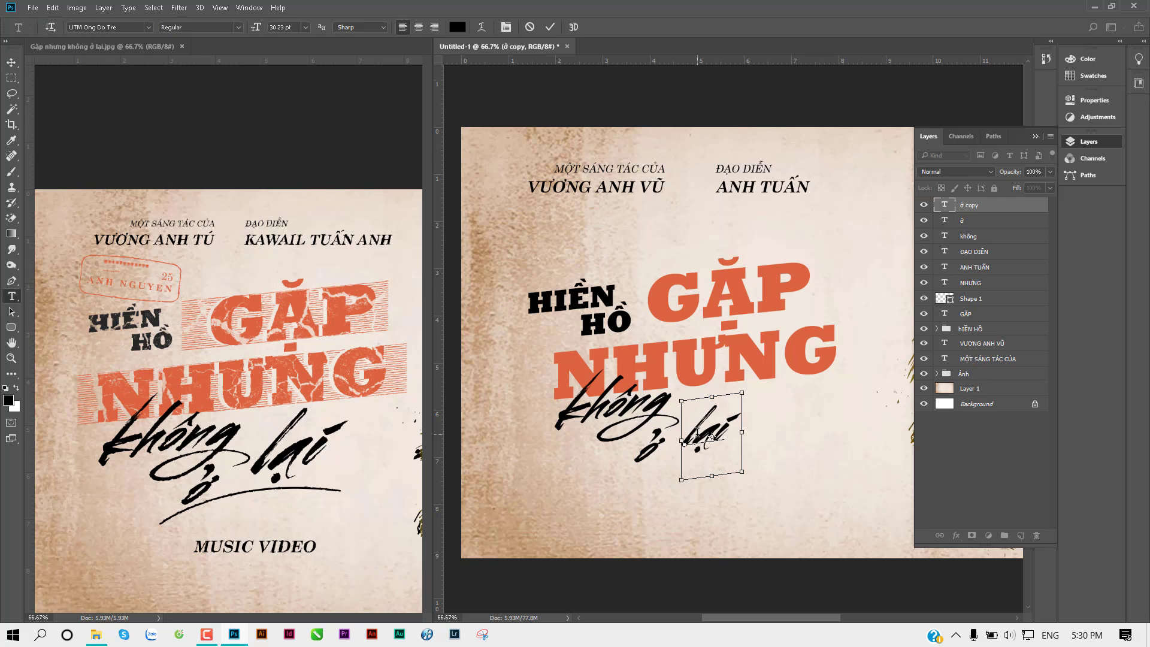
key("ctrl+Return")
key("ctrl+t")
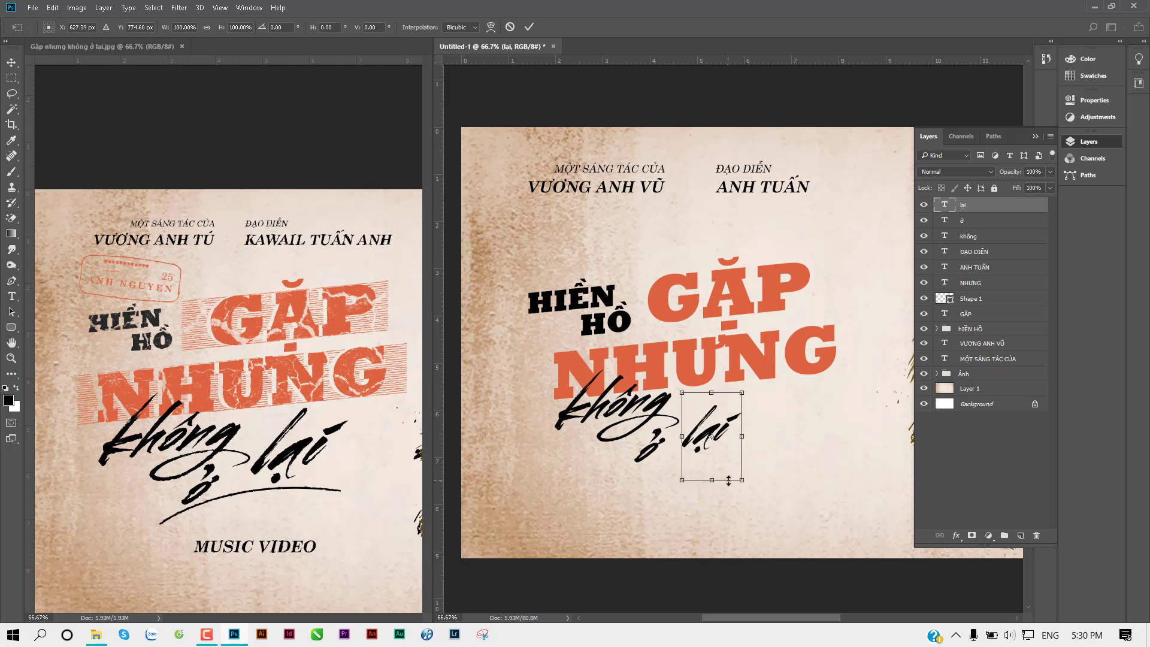
left_click_drag(741, 479, 778, 506)
left_click_drag(748, 440, 748, 419)
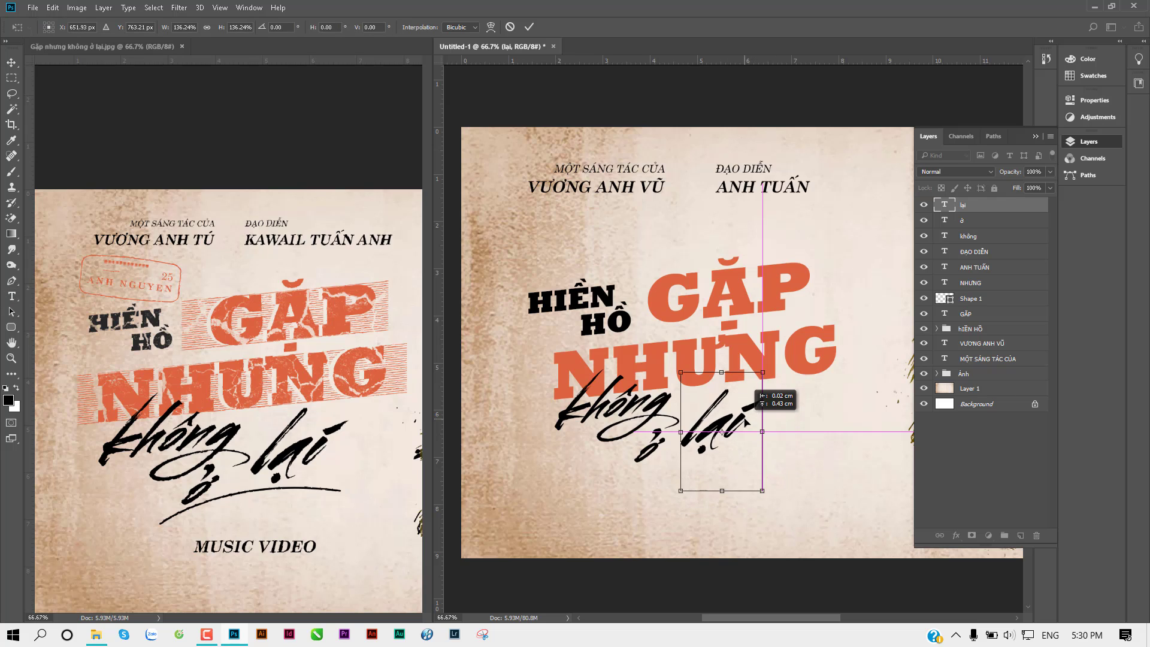
left_click(11, 296)
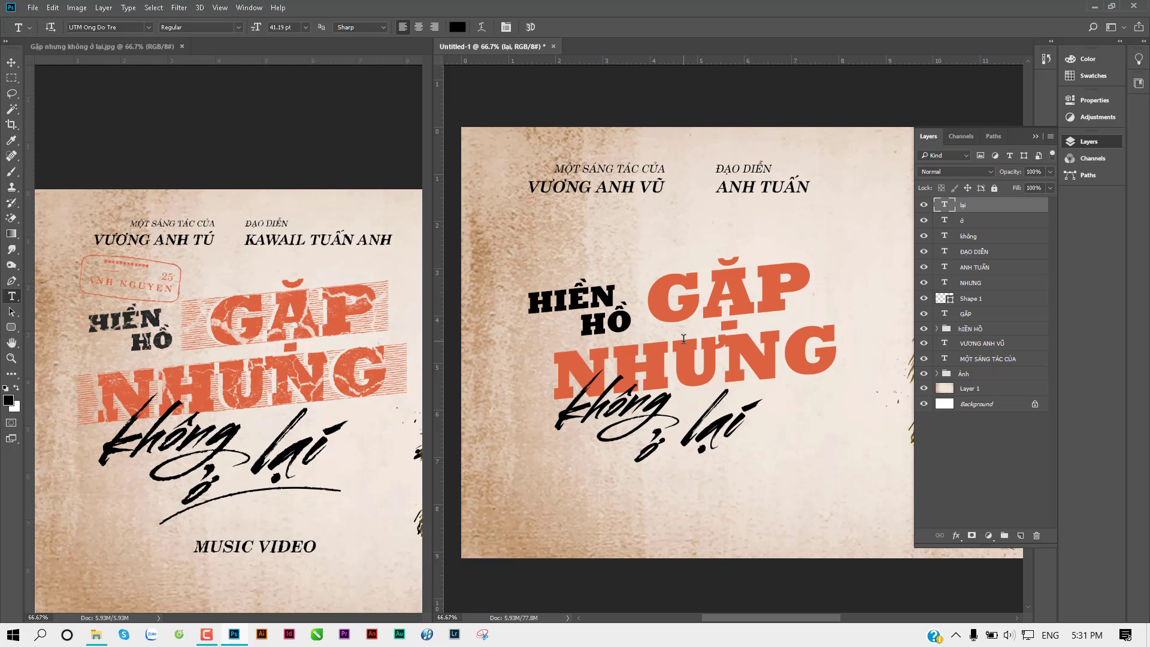
key("p")
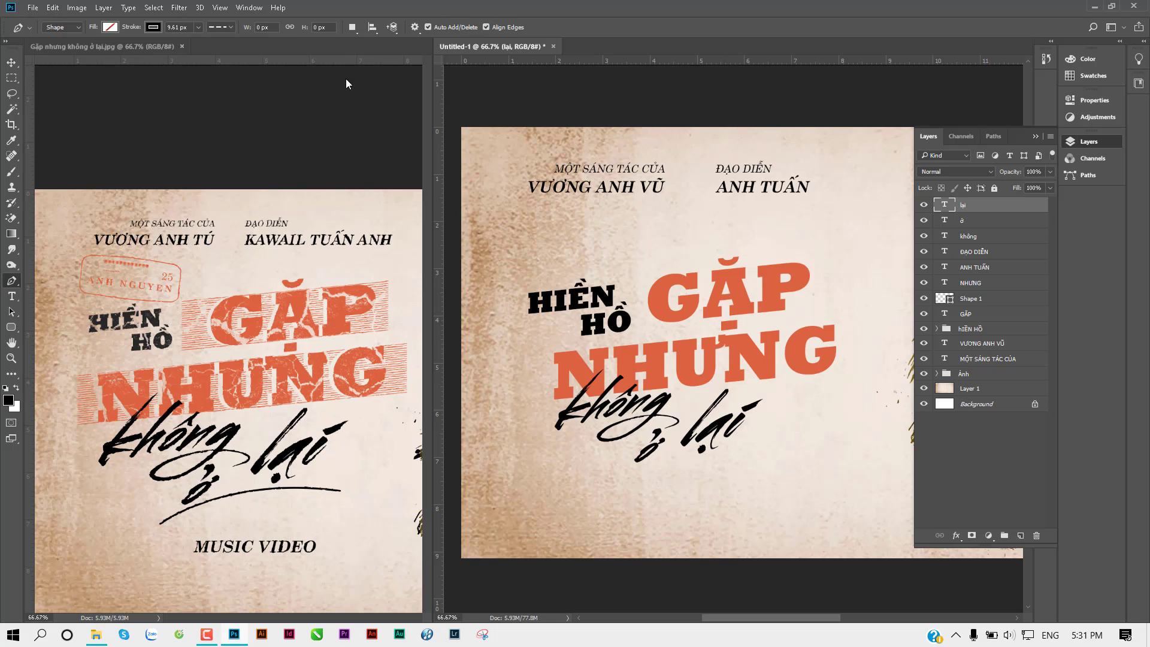
Draw a solid curved Pen shape under 'không ở lại' with a 5 px stroke
left_click(71, 28)
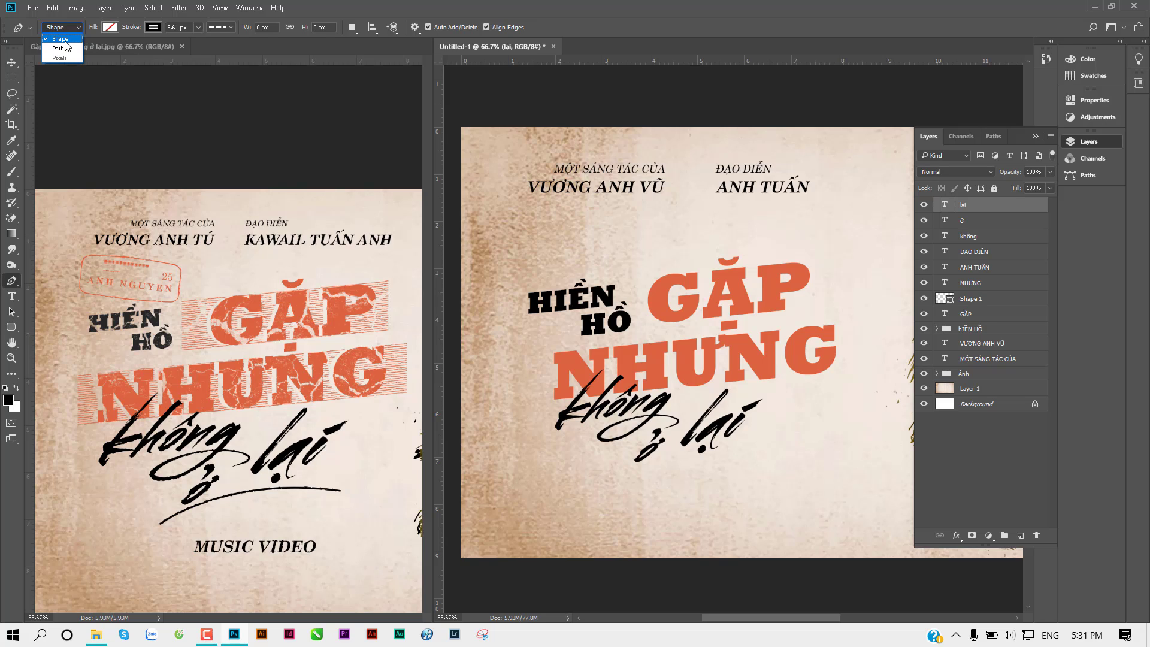
left_click(65, 40)
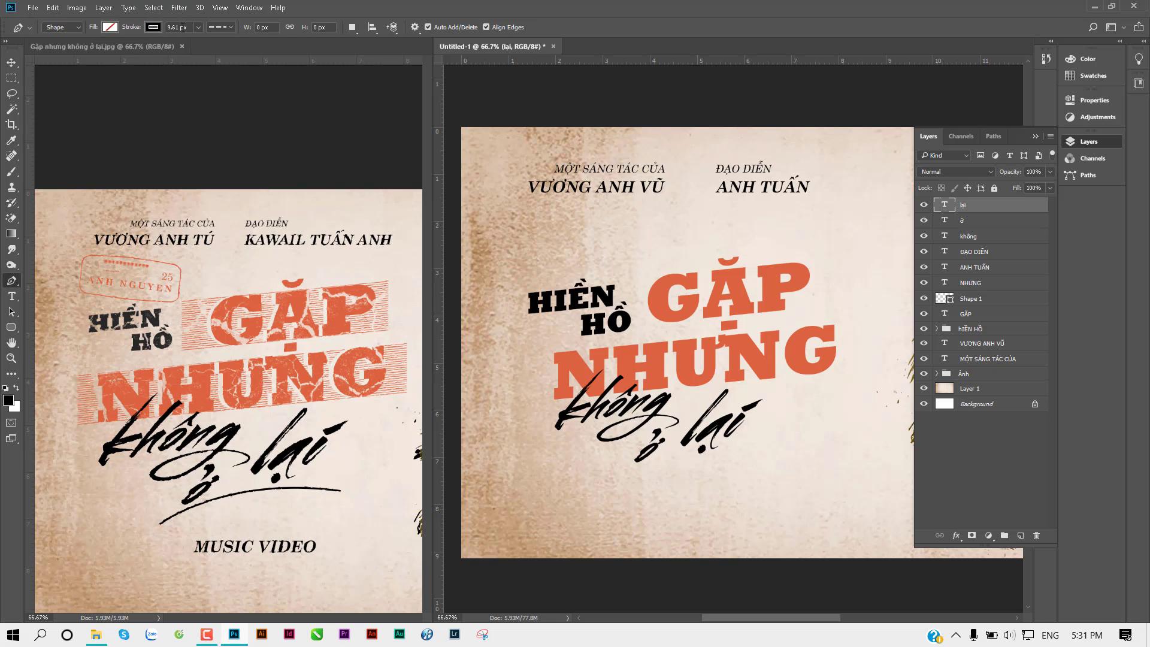
left_click(228, 28)
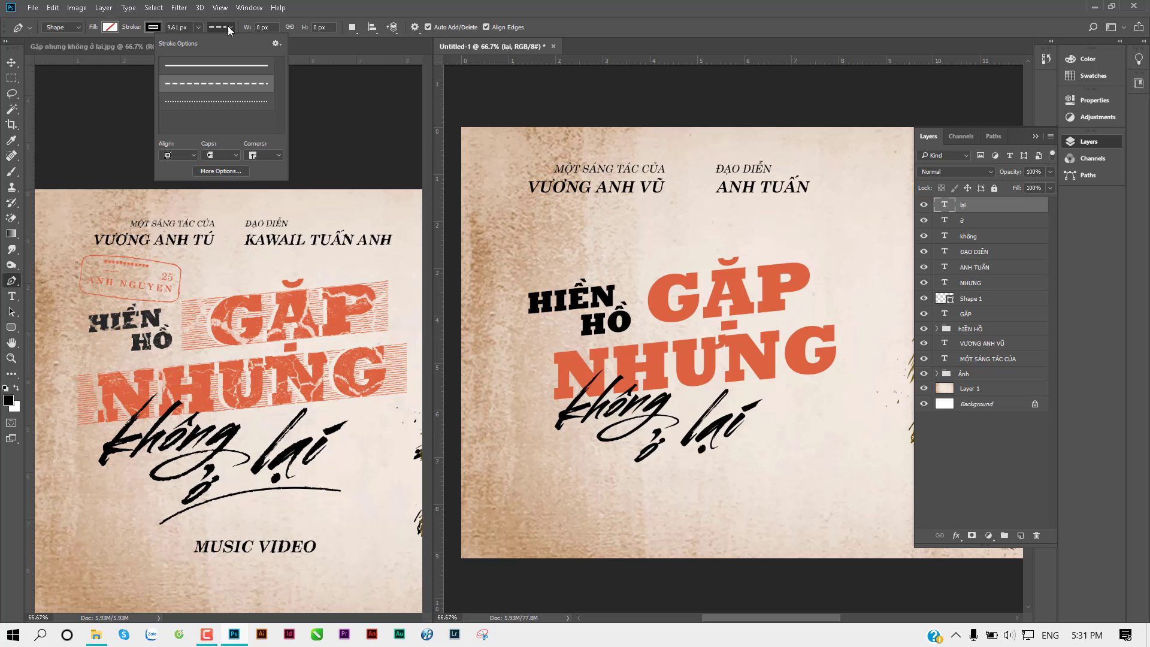
left_click(228, 66)
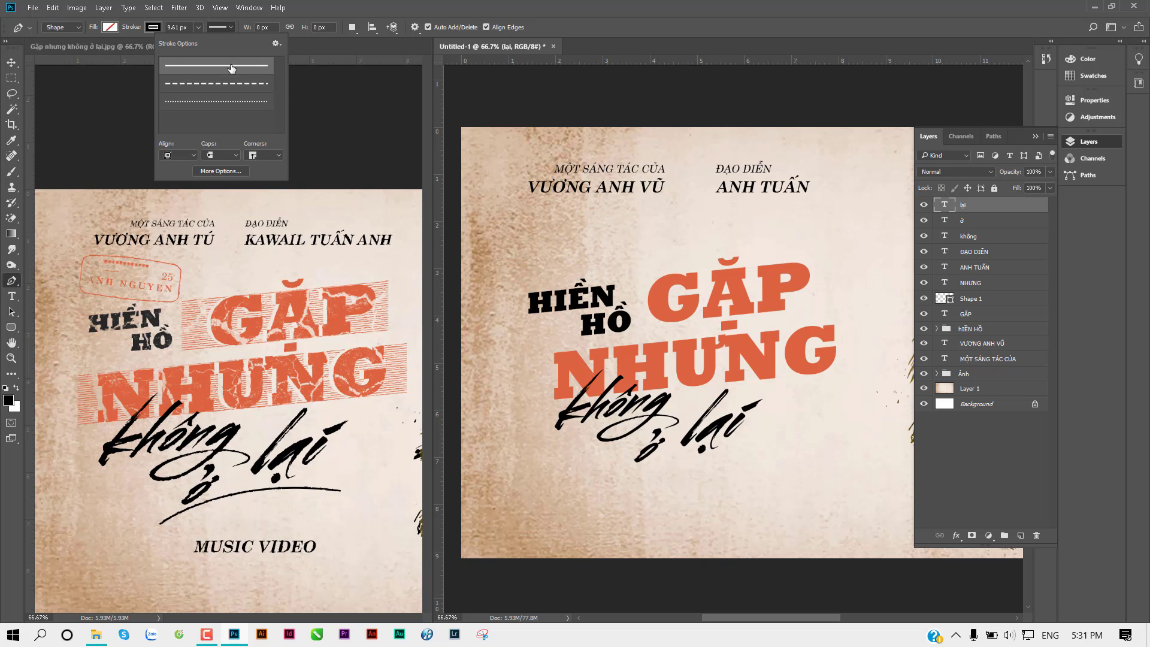
left_click(610, 495)
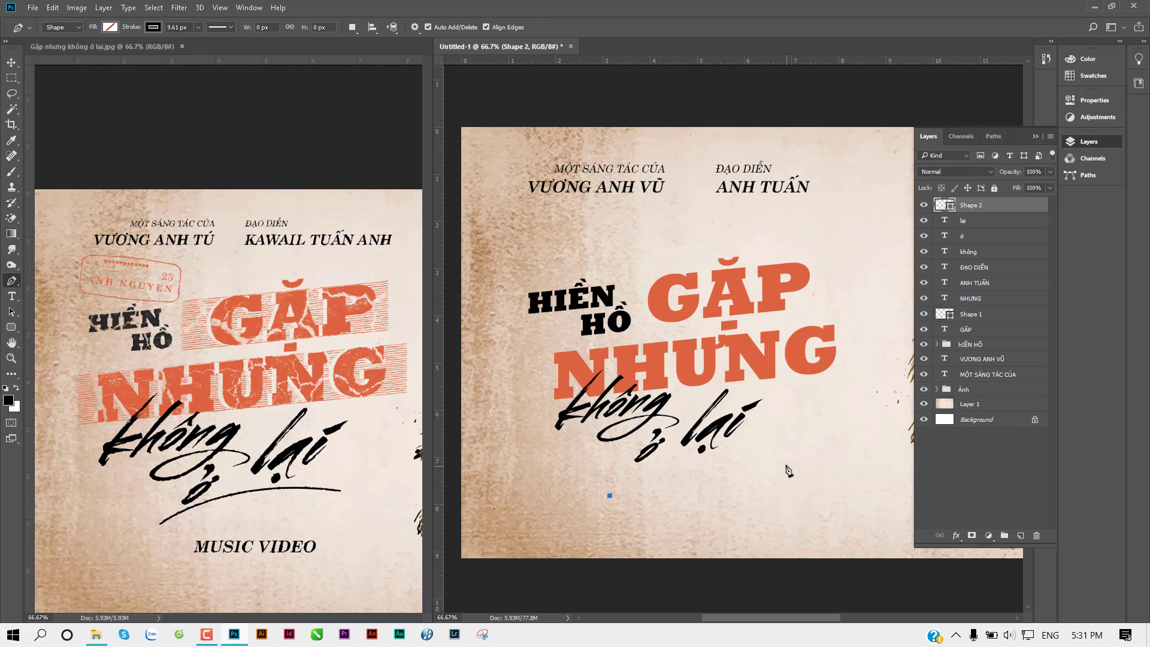
left_click_drag(784, 464, 867, 495)
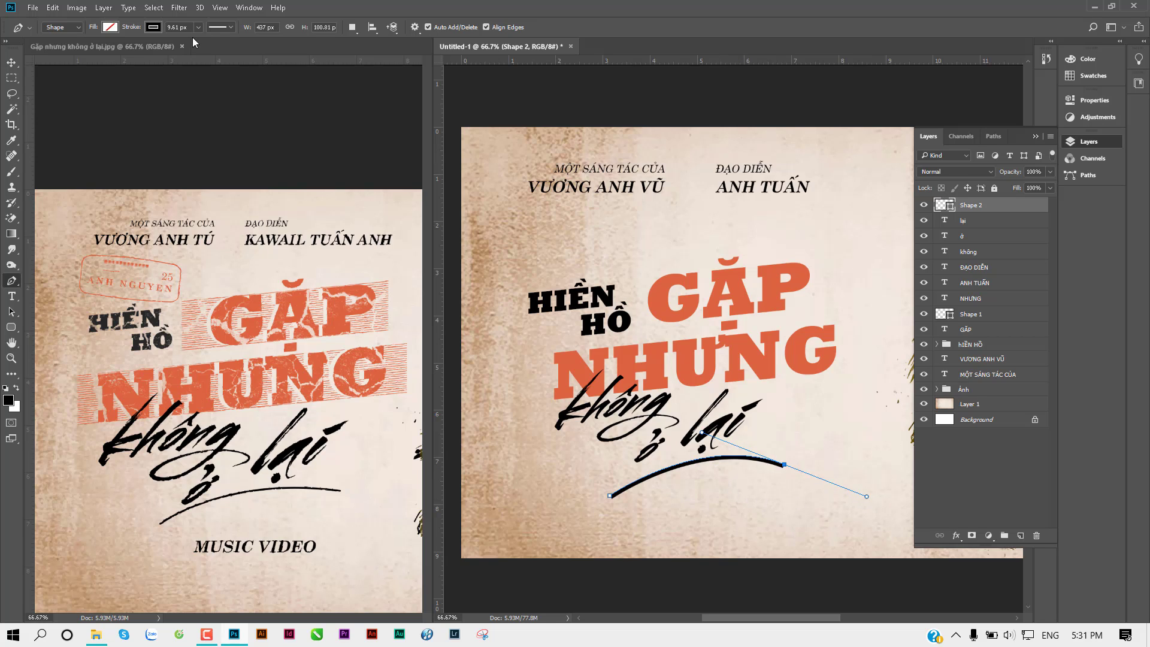
left_click_drag(187, 27, 142, 26)
type("5")
key("Return")
key("v")
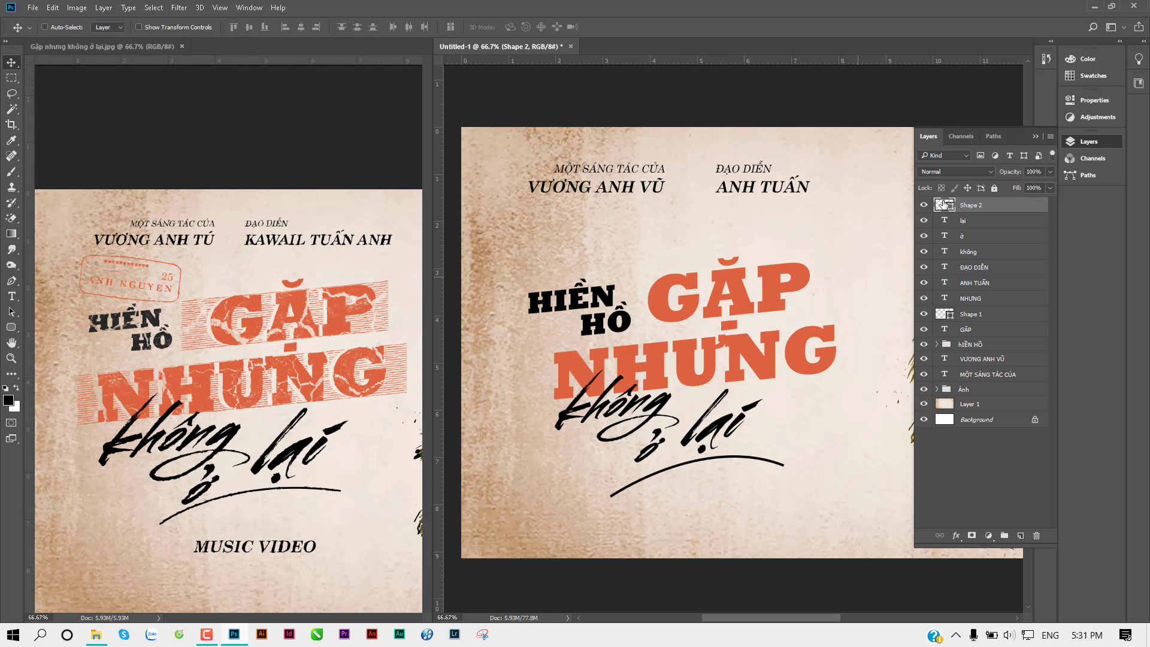
left_click(805, 363, "ctrl+alt")
left_click(806, 362, "ctrl+alt")
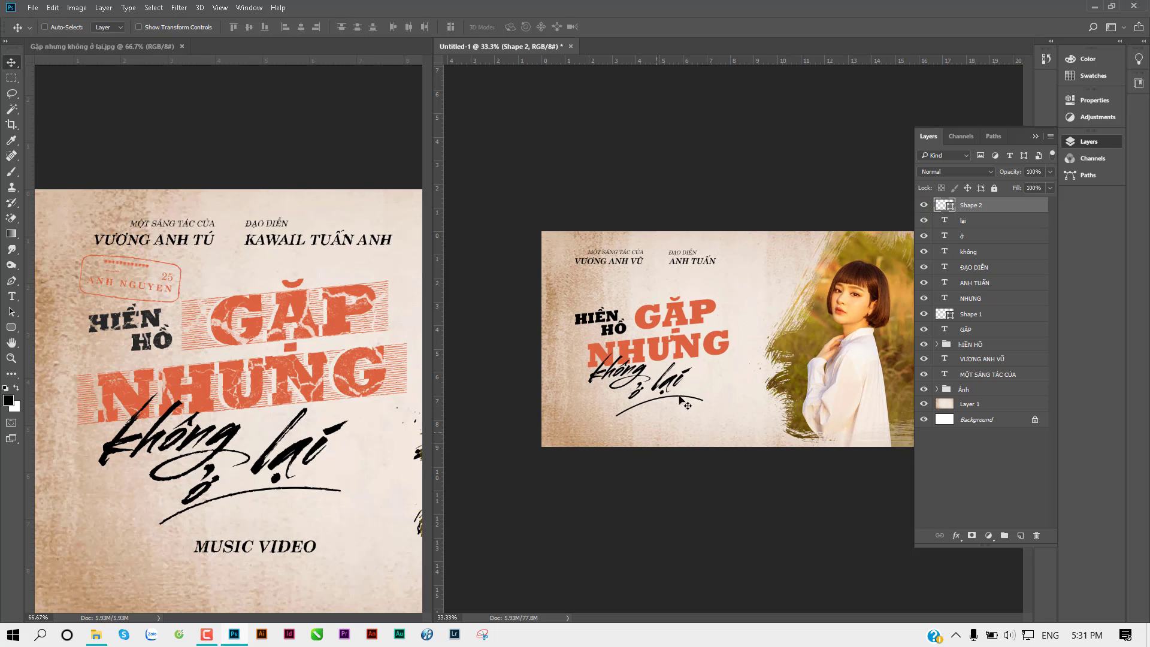
left_click(228, 370, "ctrl")
left_click(228, 366, "ctrl")
left_click(193, 286, "ctrl")
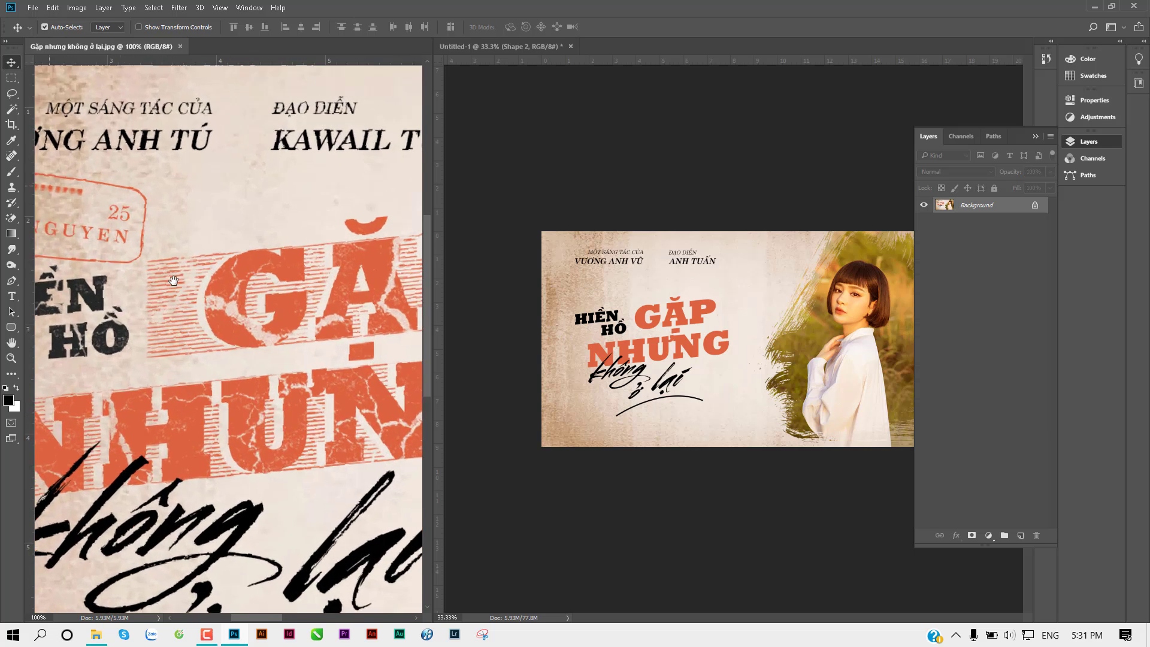
left_click_drag(160, 271, 198, 267)
left_click(199, 267, "ctrl")
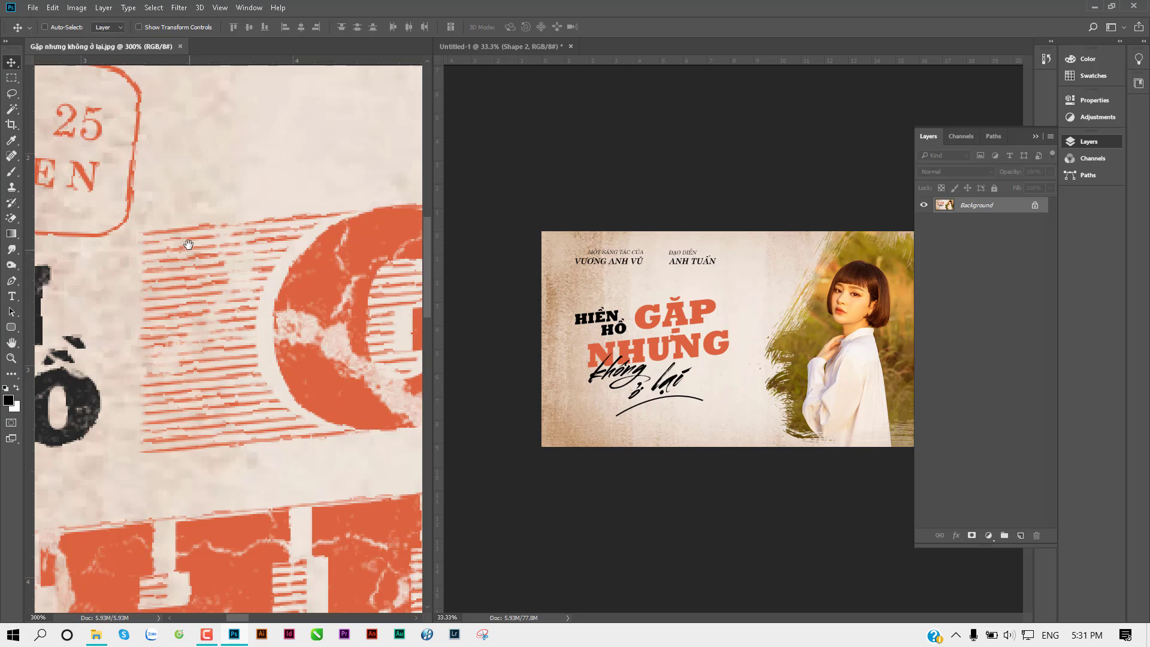
left_click(717, 315)
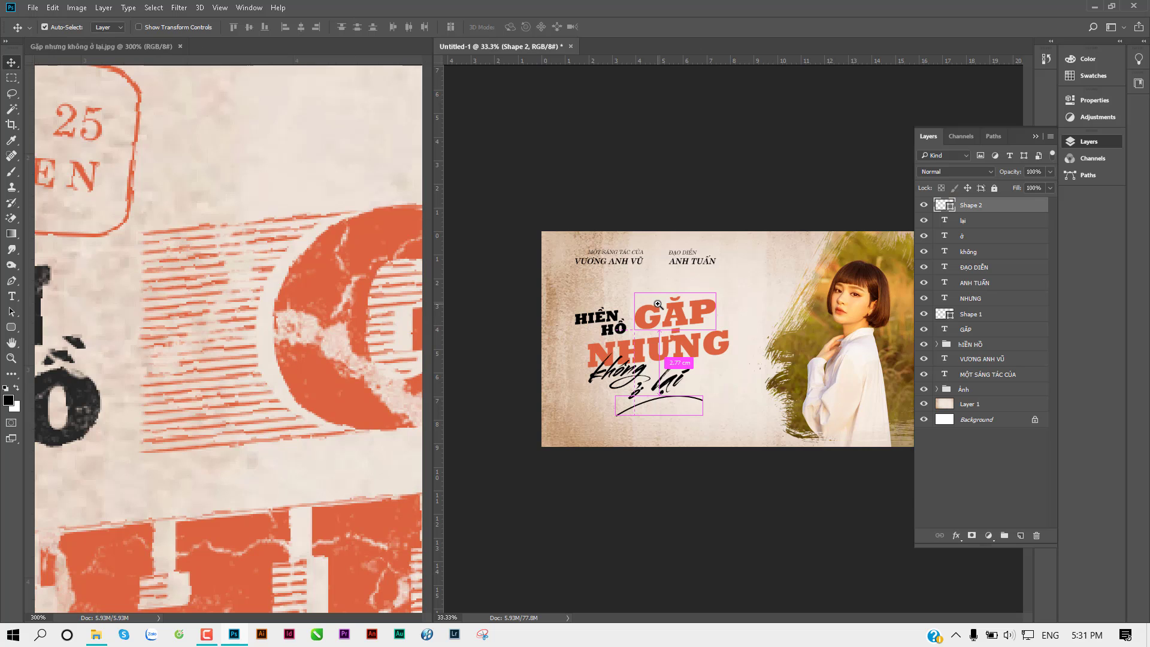
key("ctrl+plus")
left_click(544, 299, "ctrl")
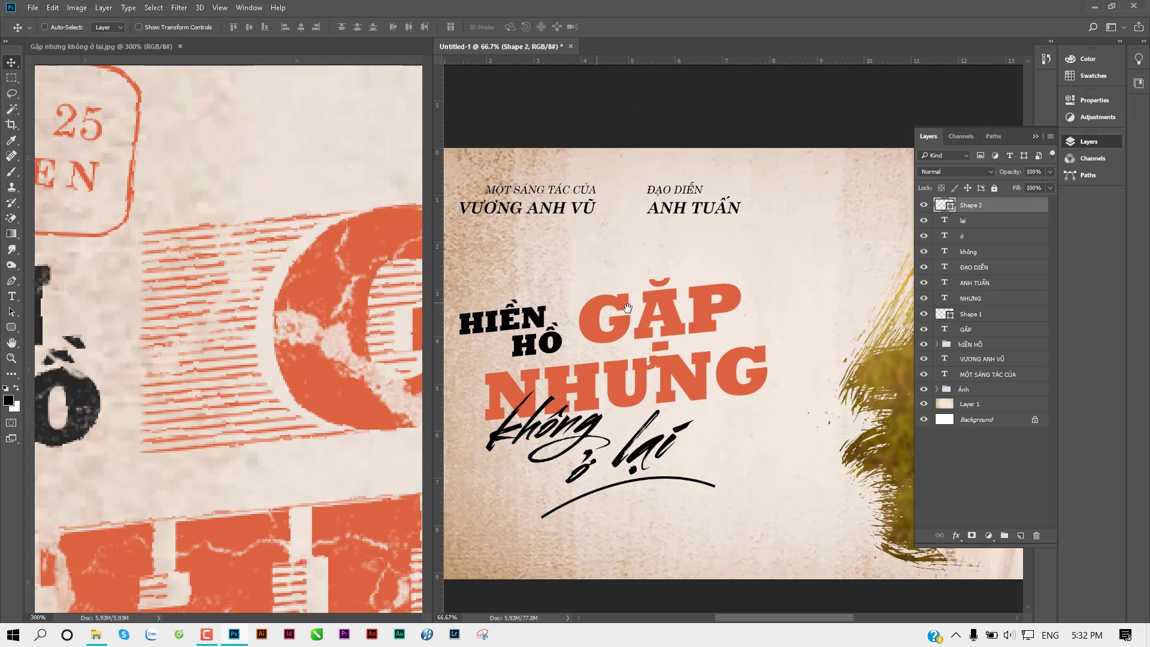
left_click_drag(544, 300, 581, 320)
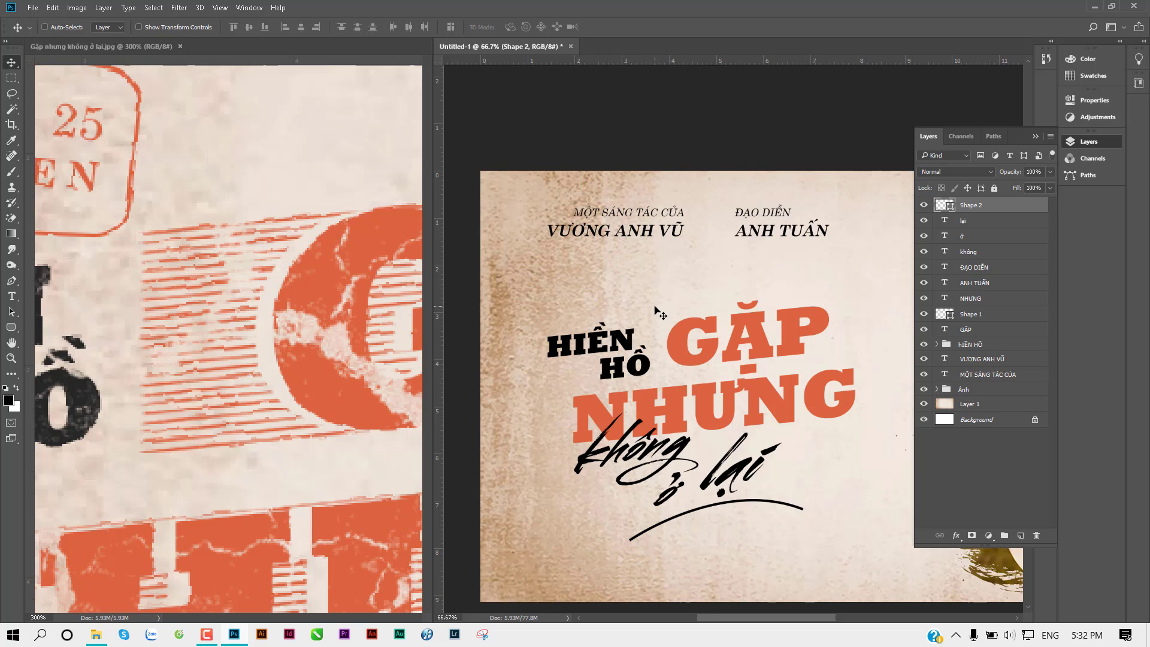
Type a column of periods on separate lines left of HIỀN HỒ
key("t")
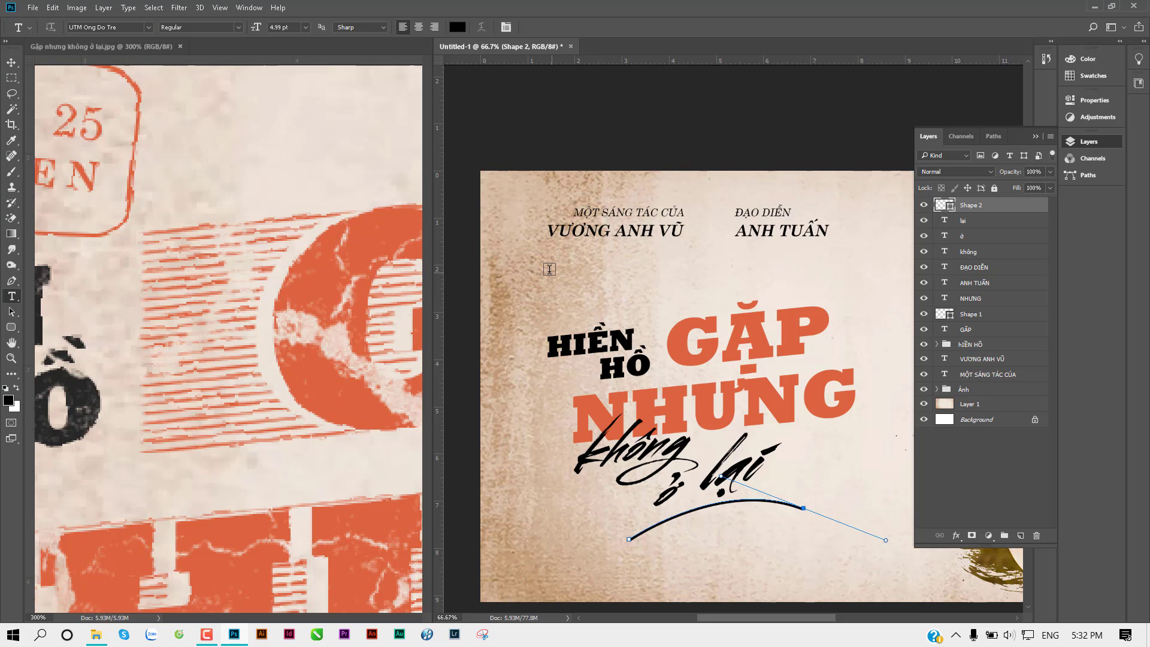
left_click(549, 271)
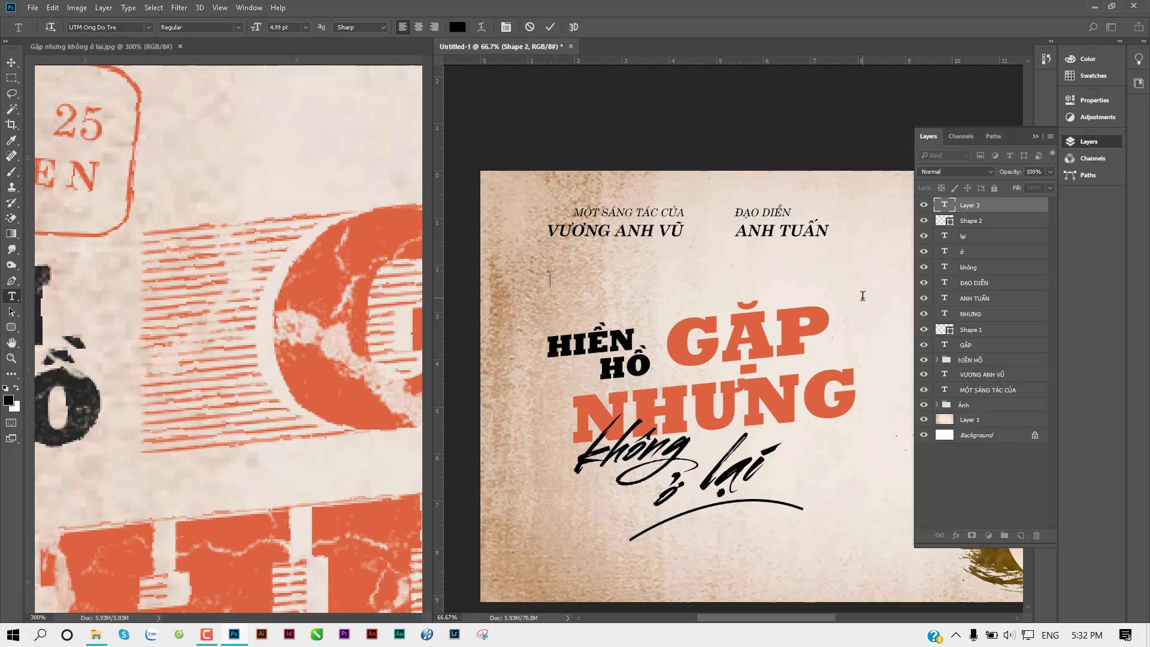
key("Return")
key("Return")
key("Return")
key("Return")
key("Return")
key("ctrl+Return")
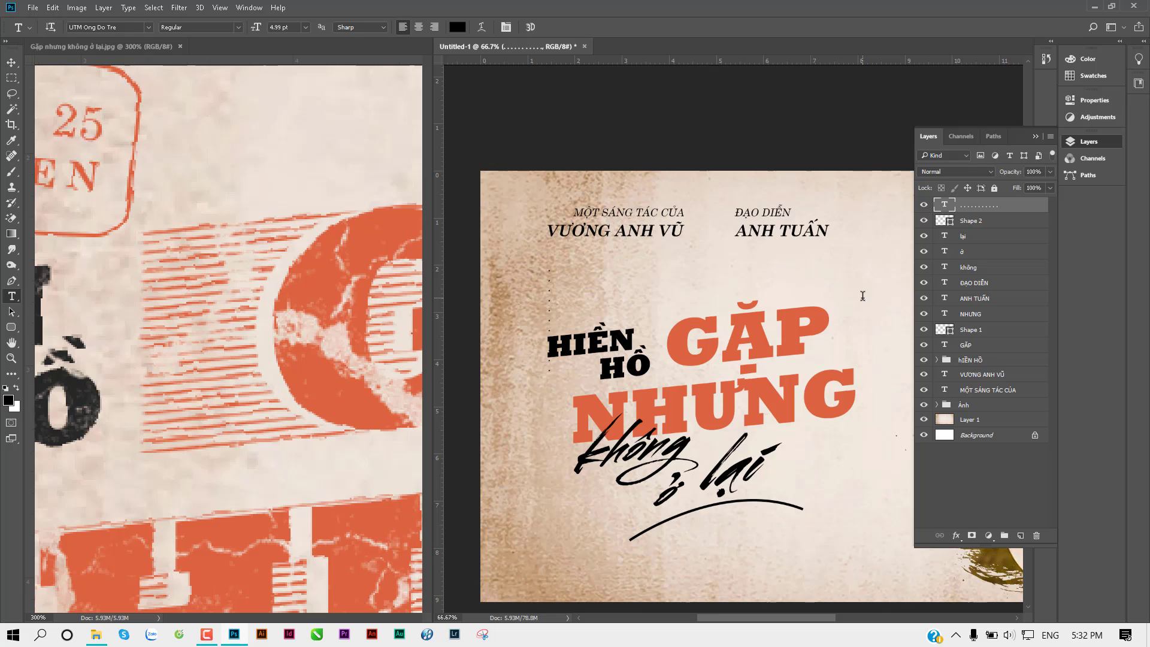
Shrink the dotted column to about 60% and select its text for character editing
left_click(611, 320, "ctrl")
left_click(532, 322, "ctrl")
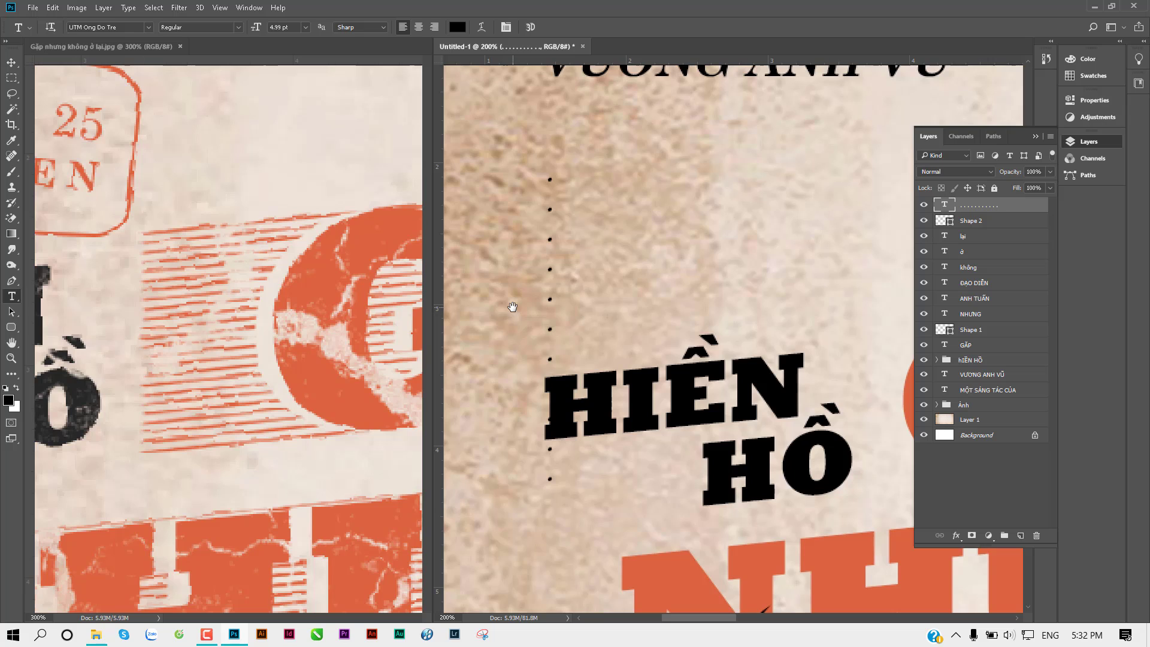
key("ctrl+t")
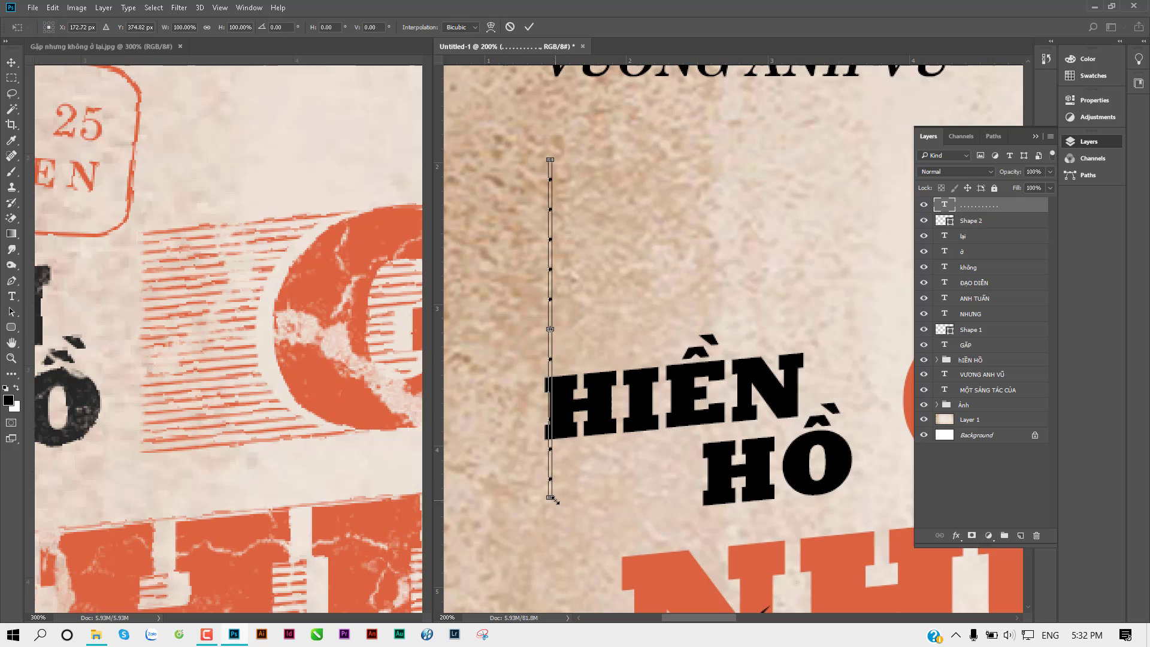
left_click_drag(553, 500, 571, 369)
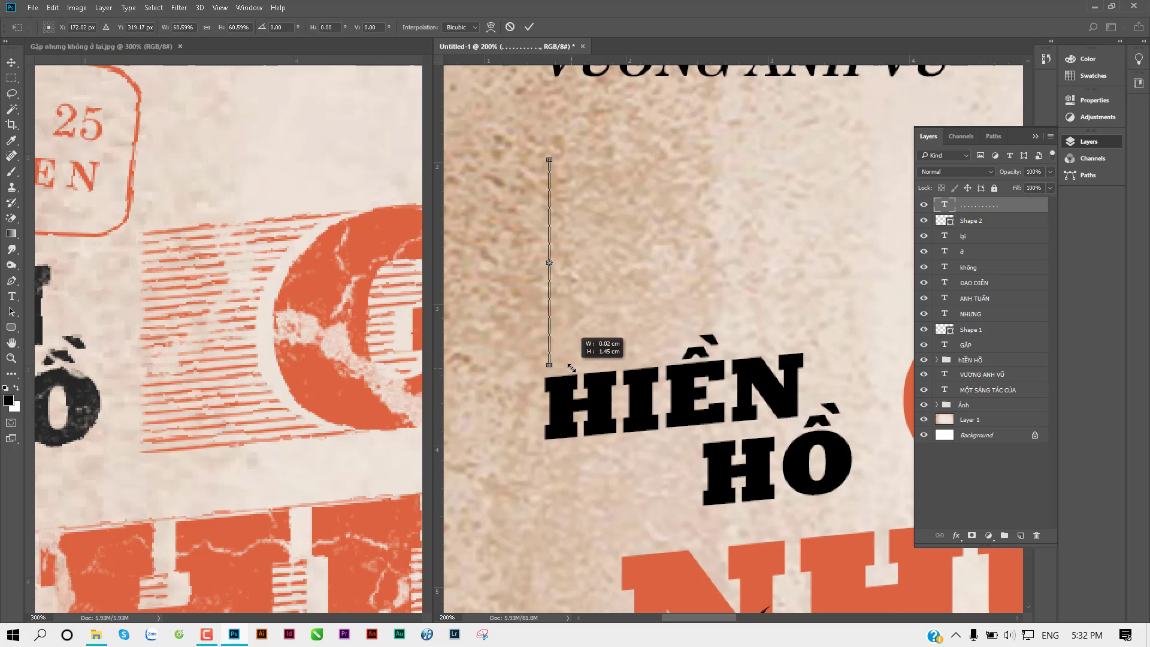
key("t")
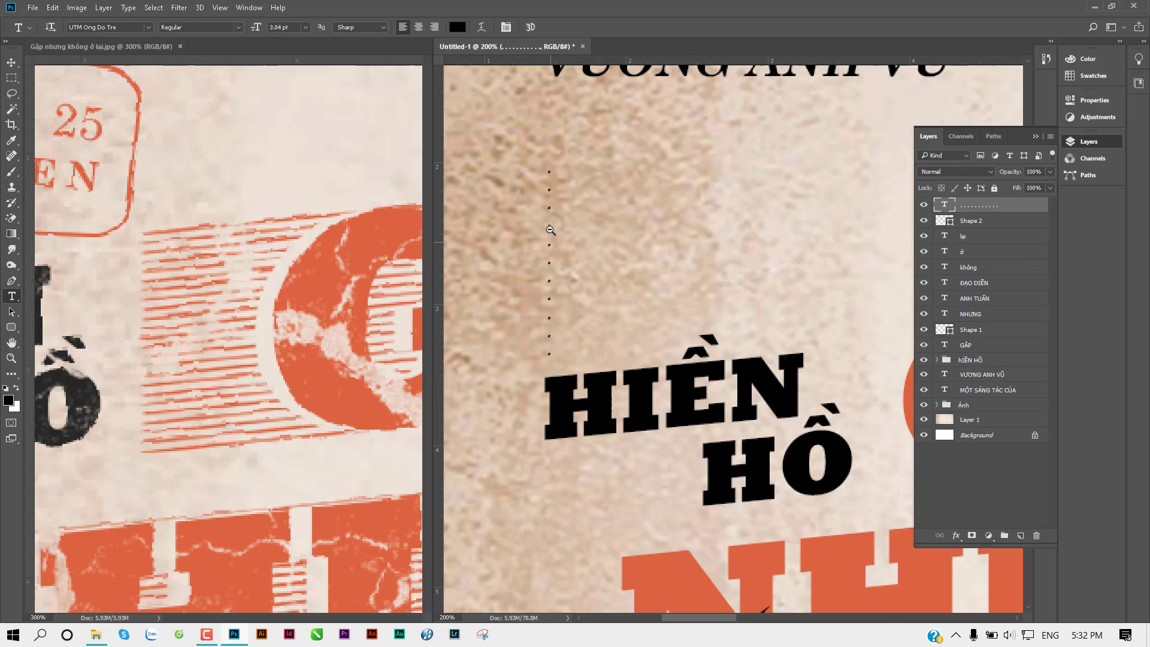
left_click(550, 230, "alt")
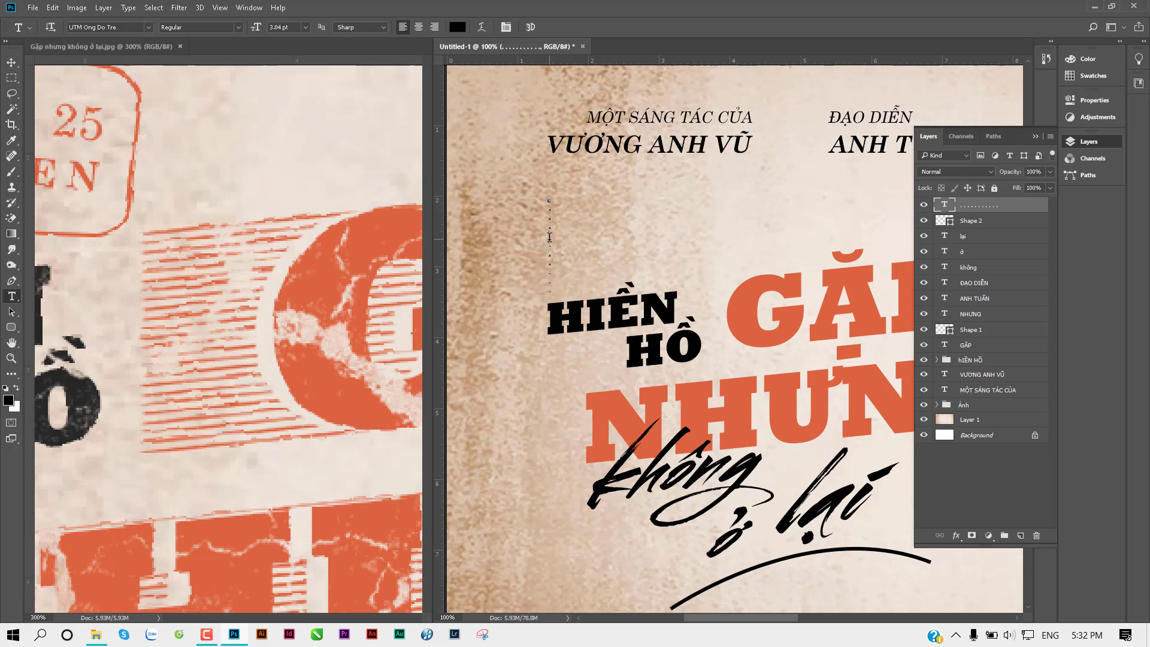
left_click(549, 236)
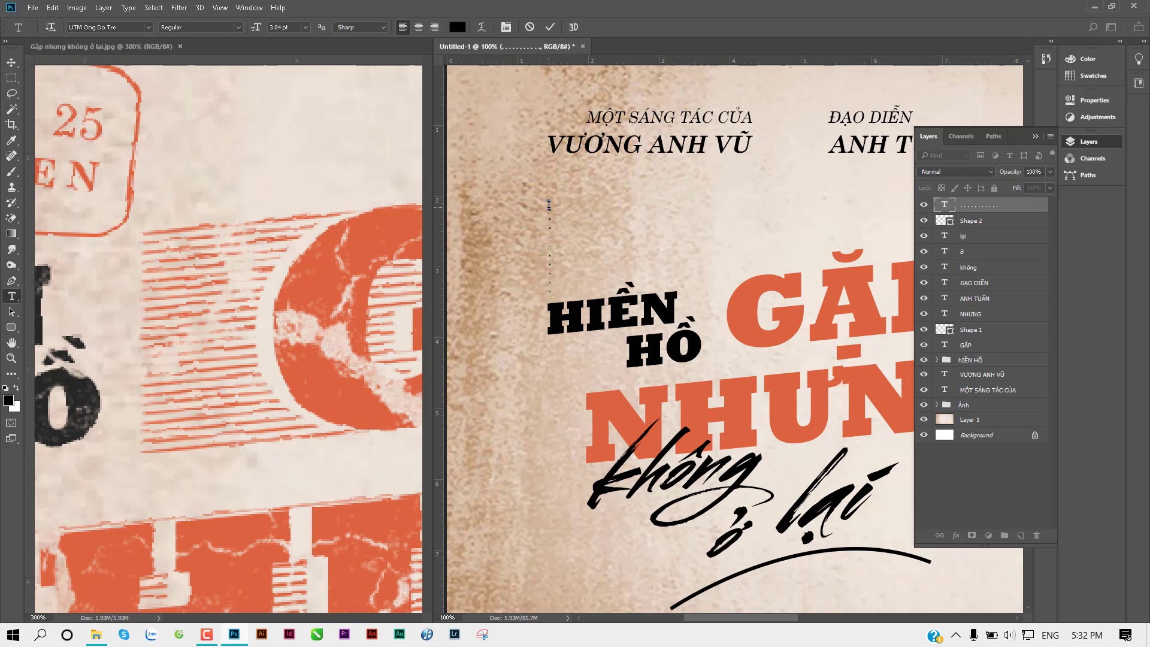
key("ctrl+a")
key("ctrl+t")
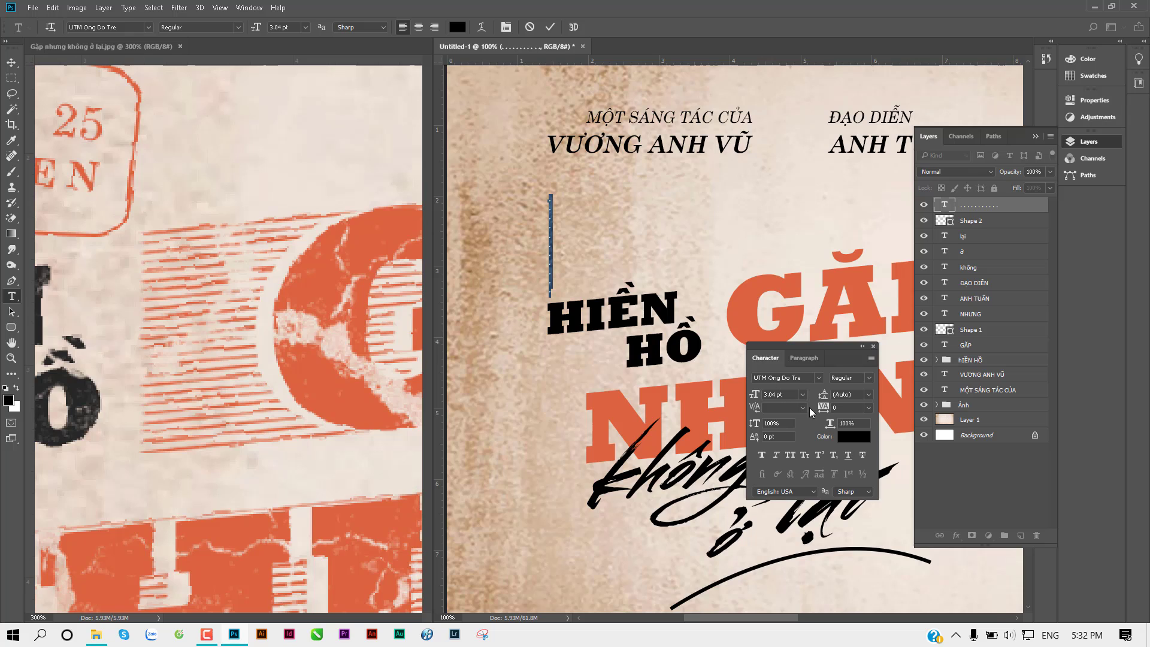
Adjust the dots' line spacing and set their font size to 6 pt
left_click_drag(817, 346, 781, 218)
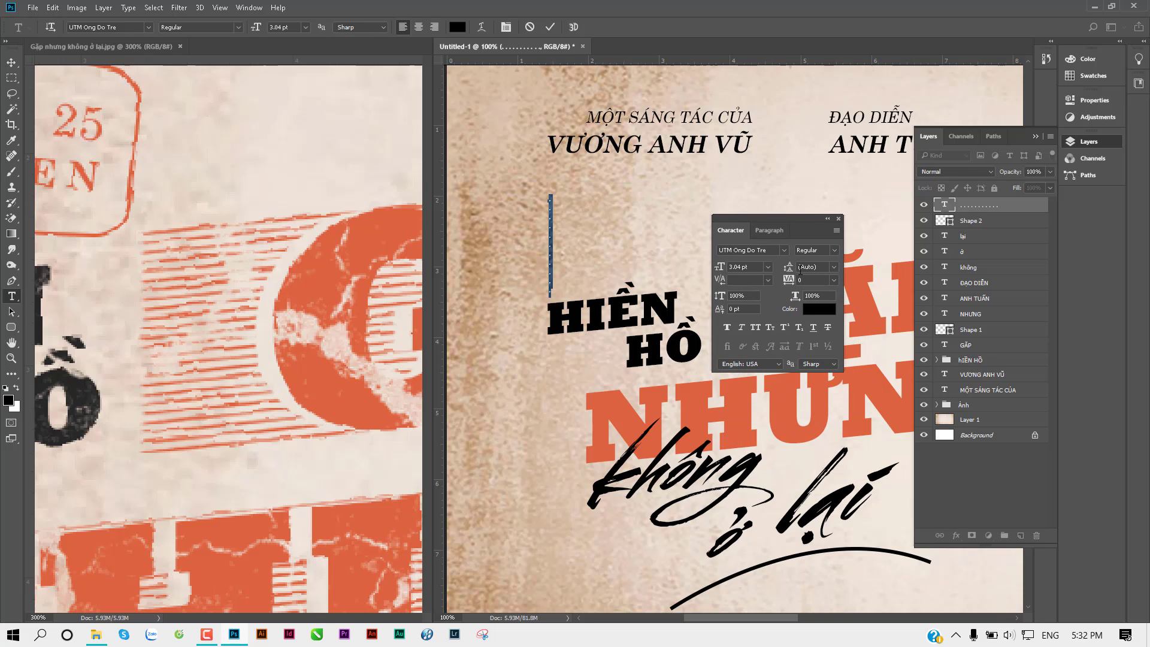
left_click_drag(788, 270, 787, 269)
key("Return")
left_click_drag(789, 270, 794, 270)
left_click(767, 266)
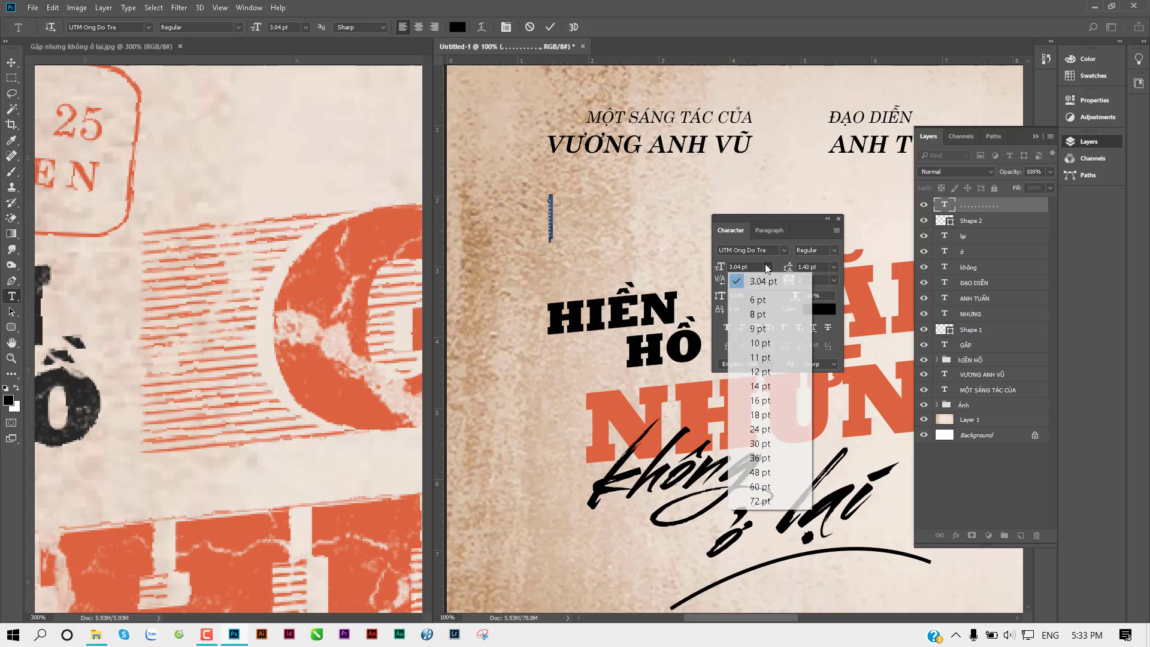
left_click(760, 343)
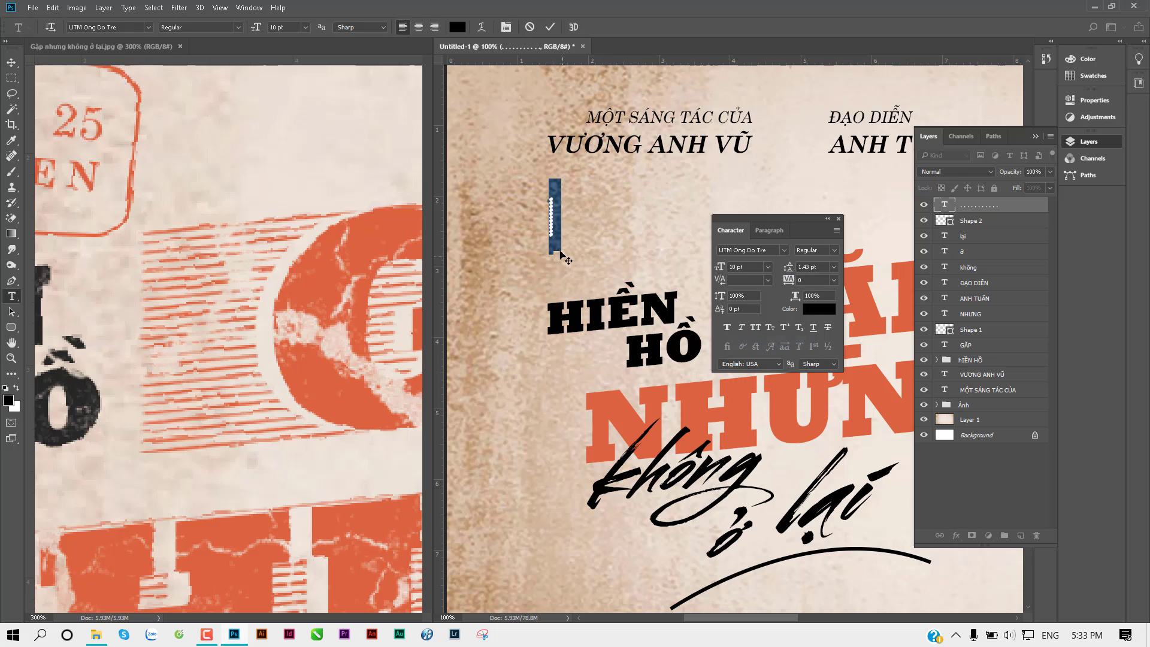
left_click(767, 267)
left_click(760, 293)
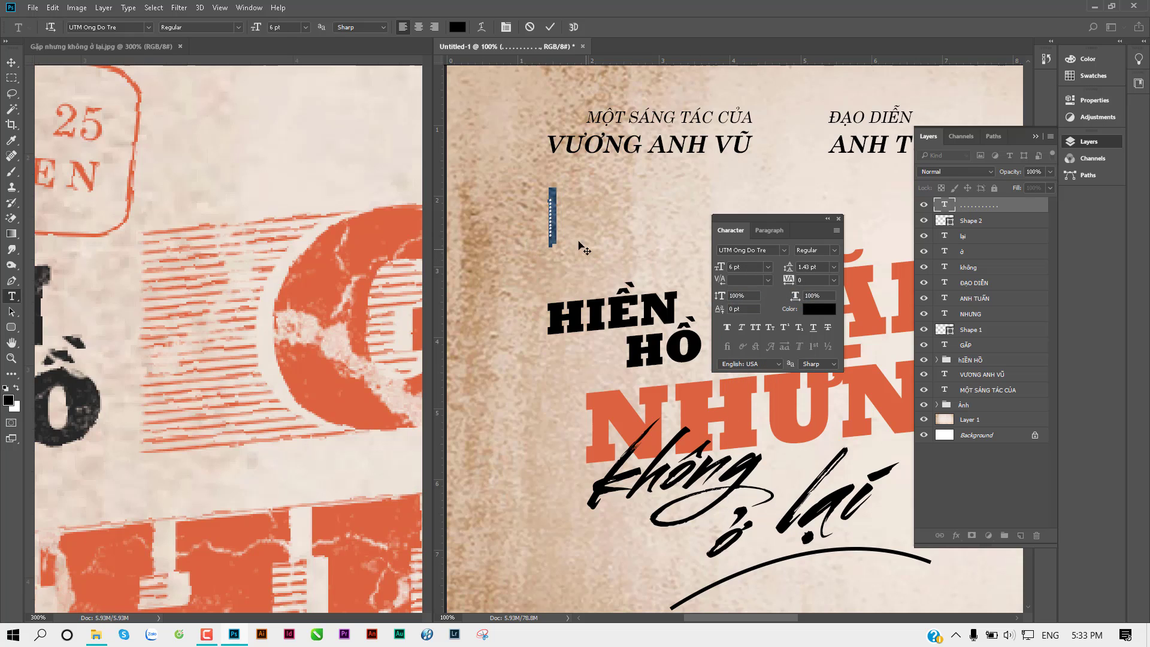
Reselect the dotted text and widen its leading to 1.83 pt
left_click(561, 258)
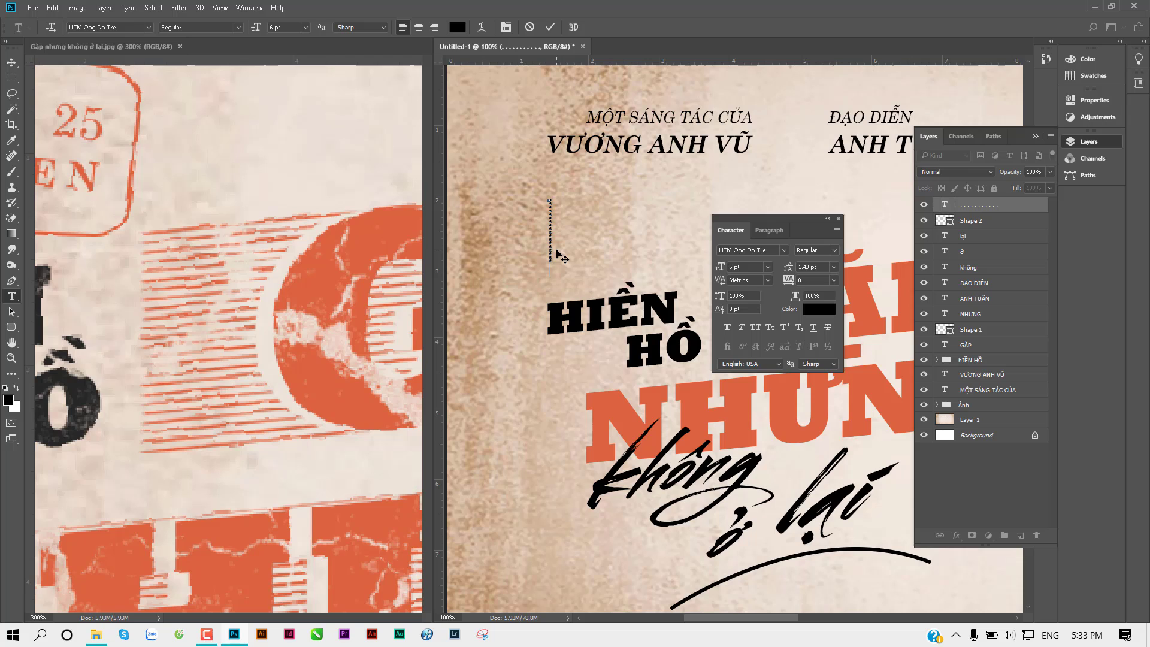
key("ctrl+a")
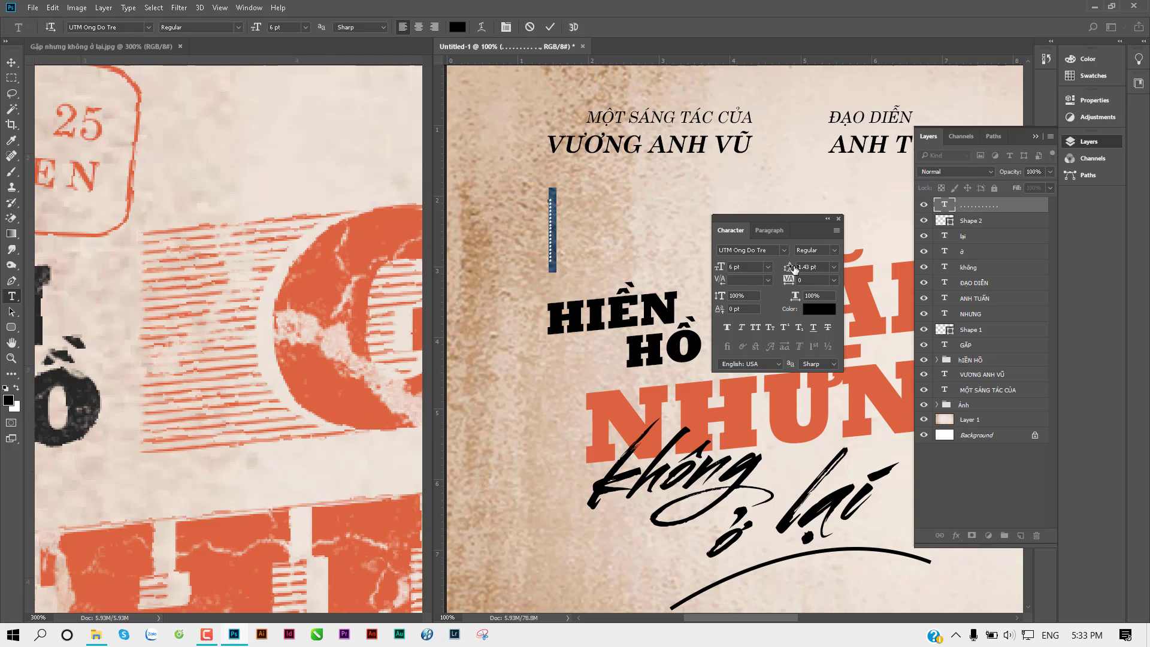
left_click(784, 267)
left_click_drag(784, 270, 786, 270)
key("Tab")
left_click(9, 62)
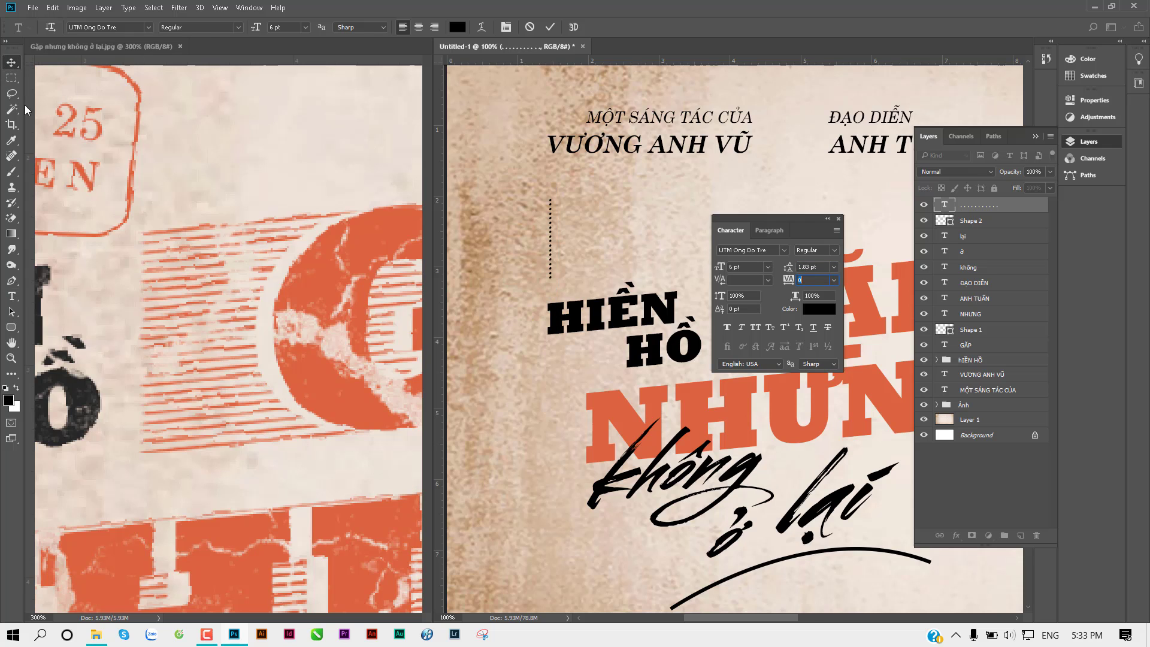
Zoom in and load the dotted layer's pixels as a selection
left_click(562, 229, "ctrl")
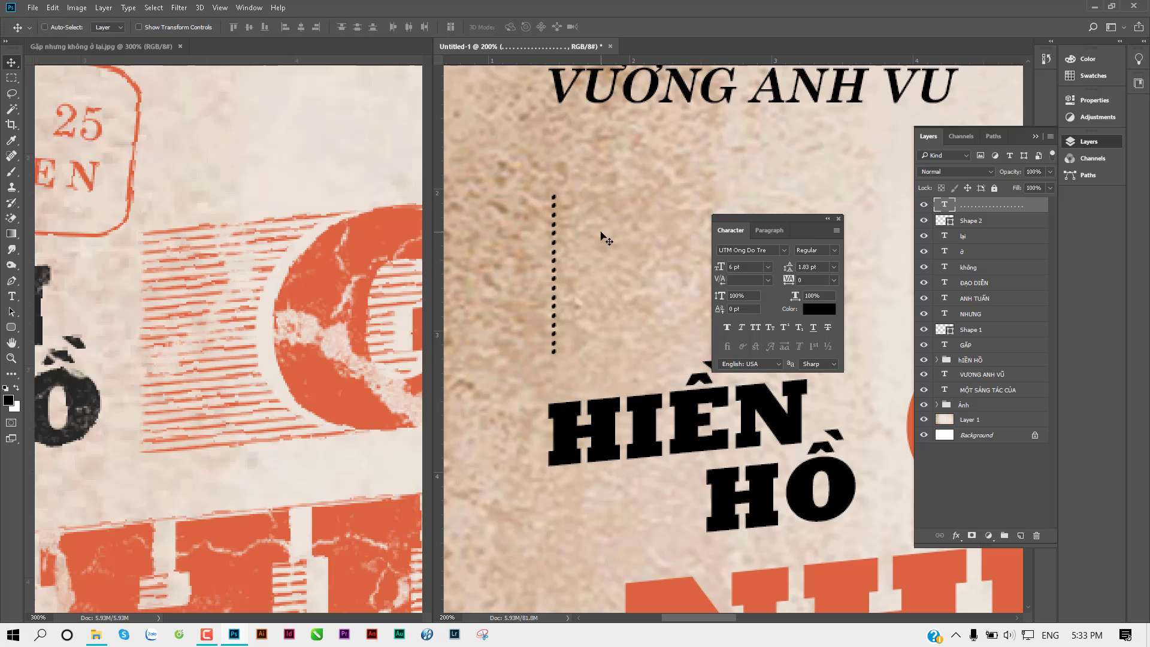
key("ctrl")
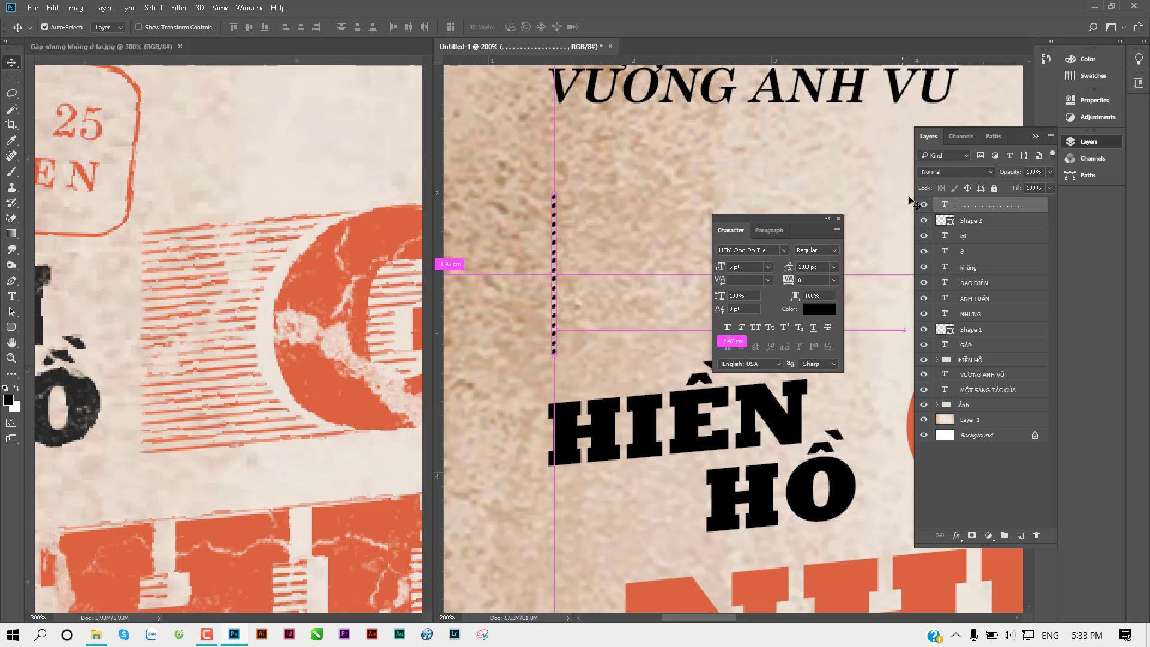
left_click(945, 206, "ctrl")
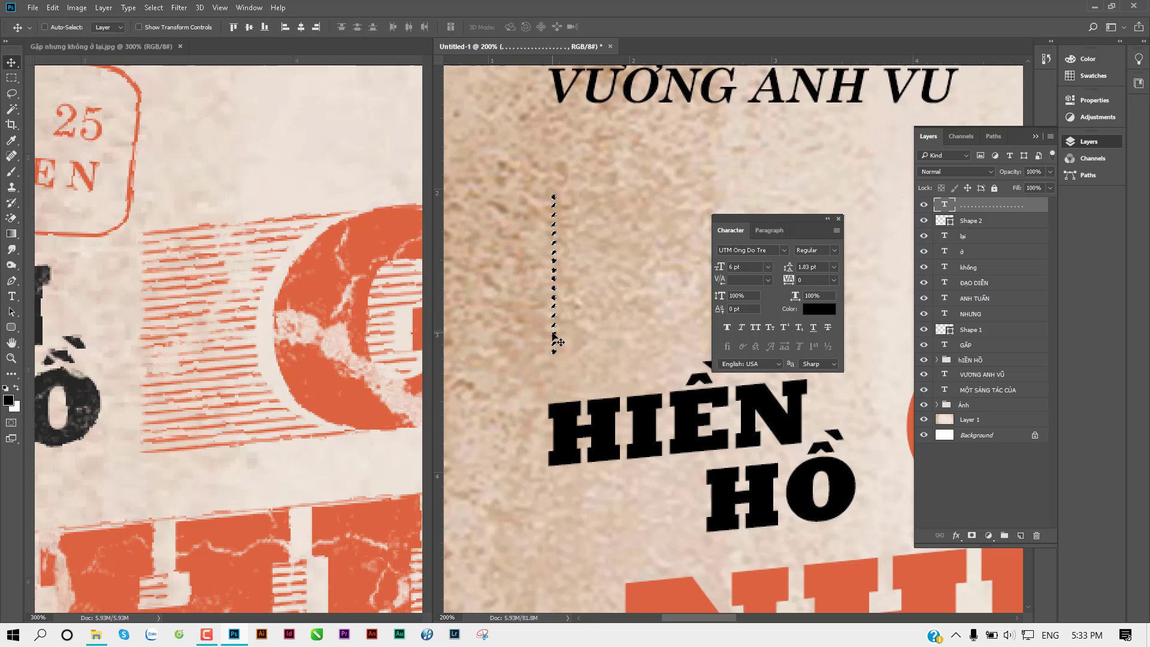
Define the selected dots as a new brush preset and delete the dotted layer
left_click(55, 8)
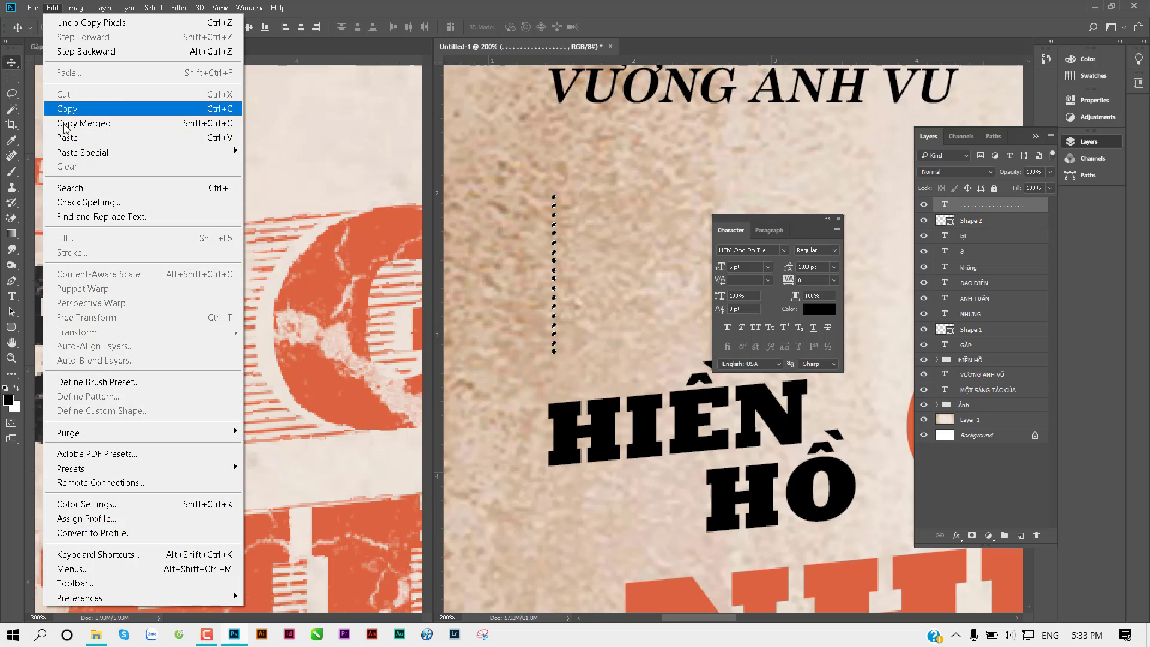
left_click(127, 382)
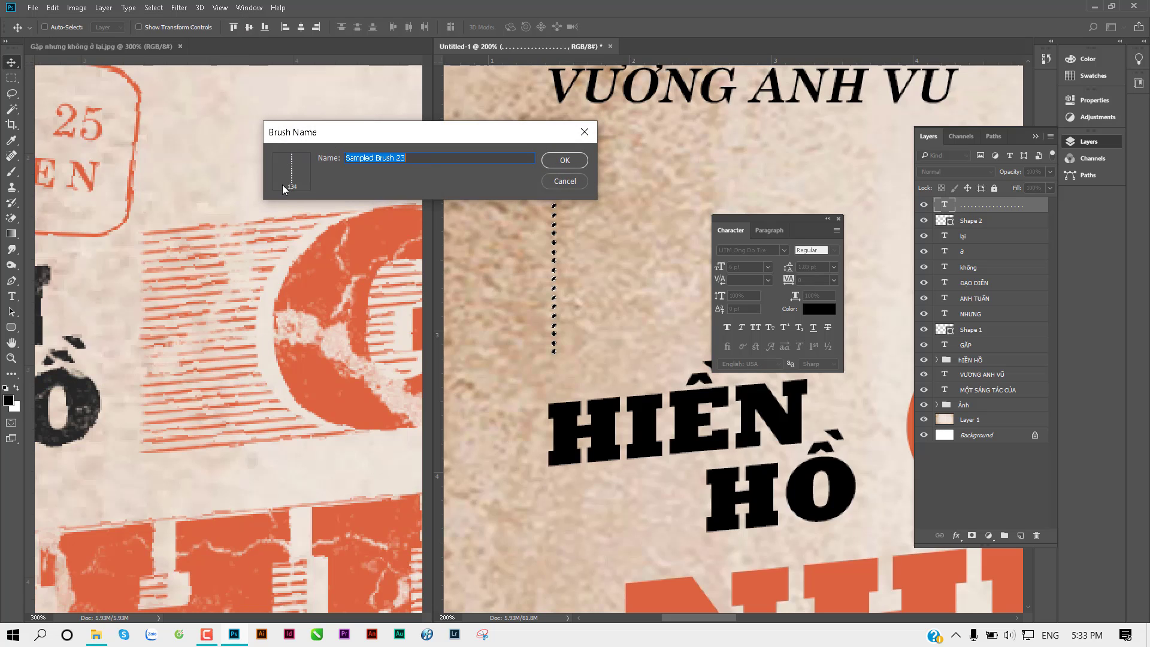
left_click(564, 160)
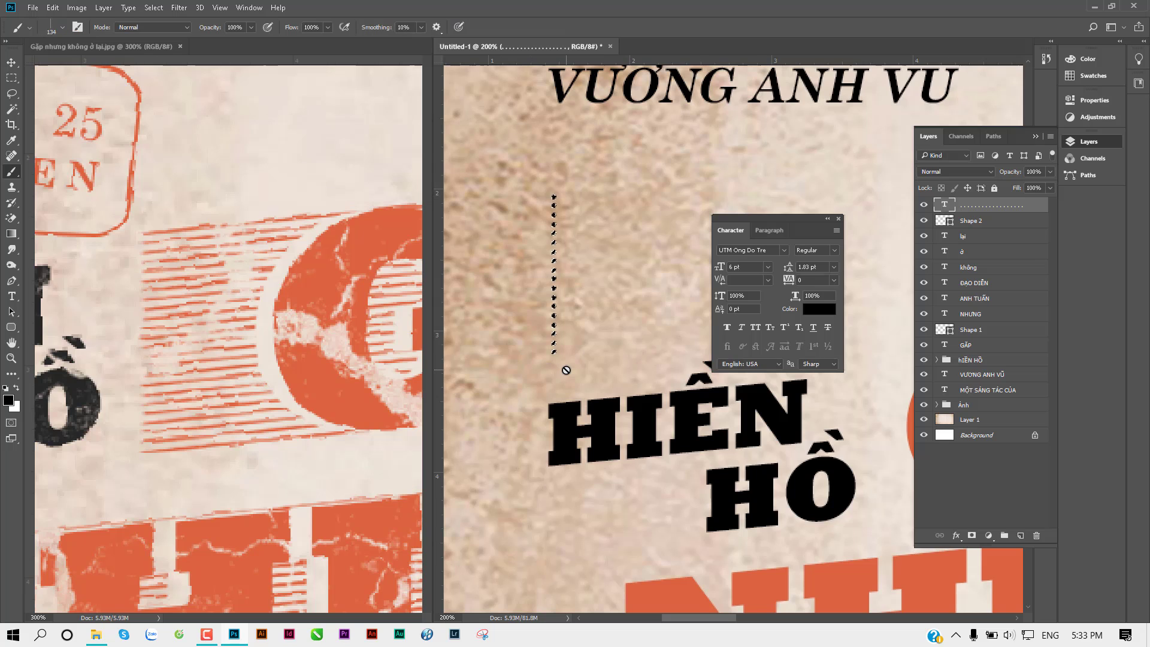
key("Delete")
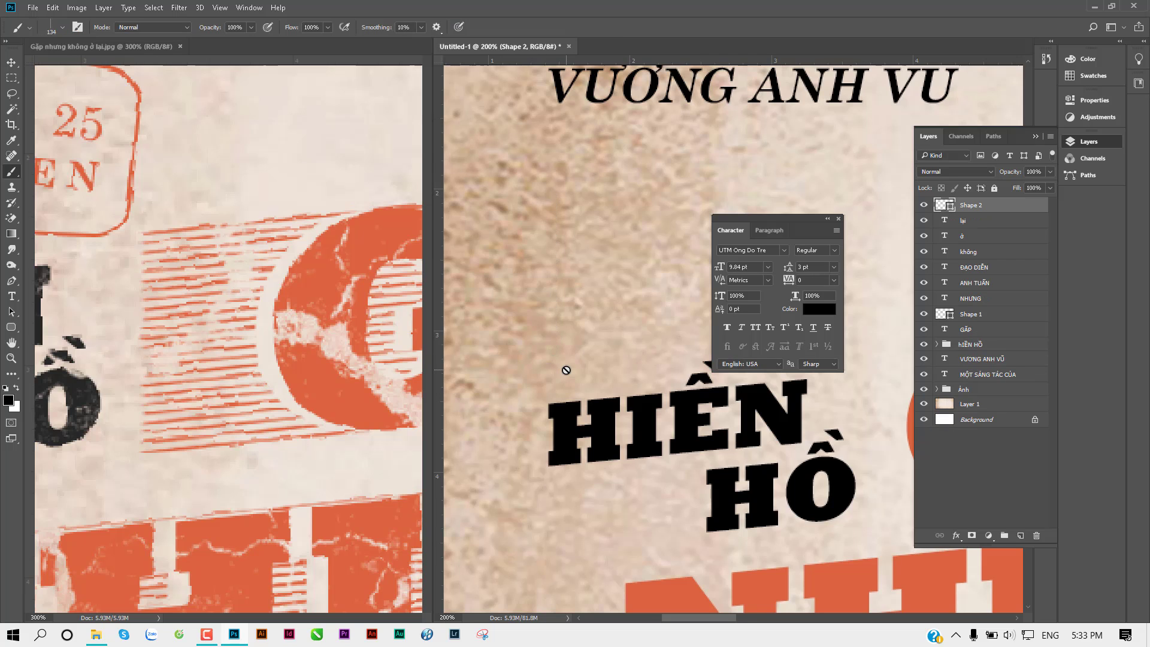
On a new layer, paint trial 116 px brush strokes over GẶP, then undo them
scroll(566, 370, "down", 3)
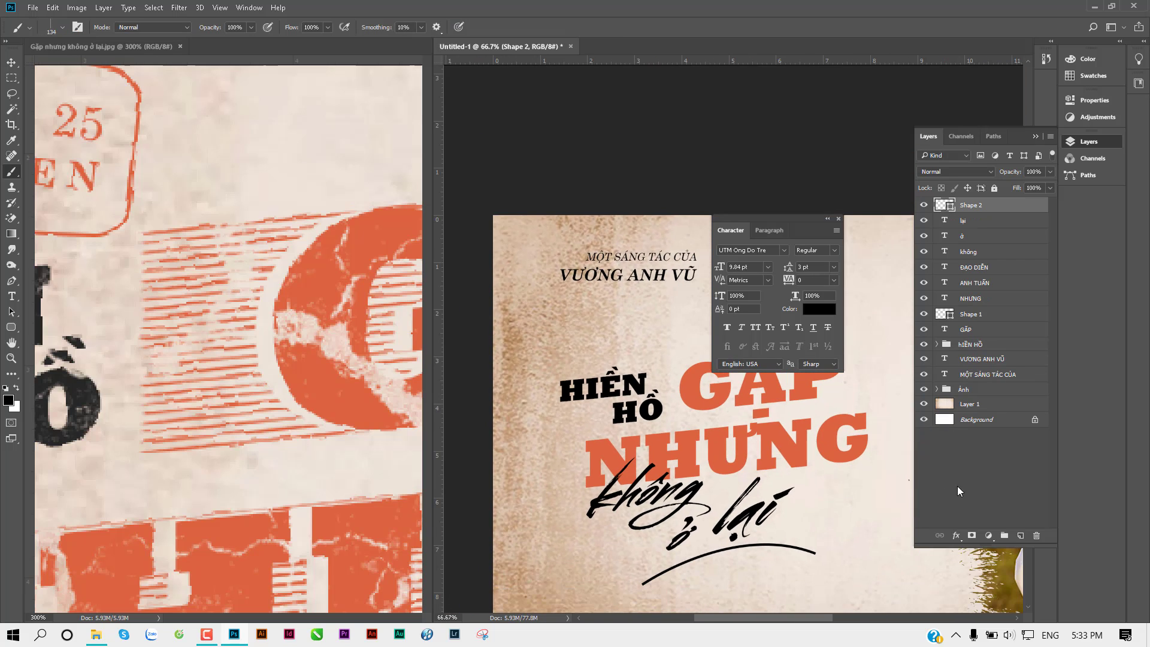
left_click(1020, 536)
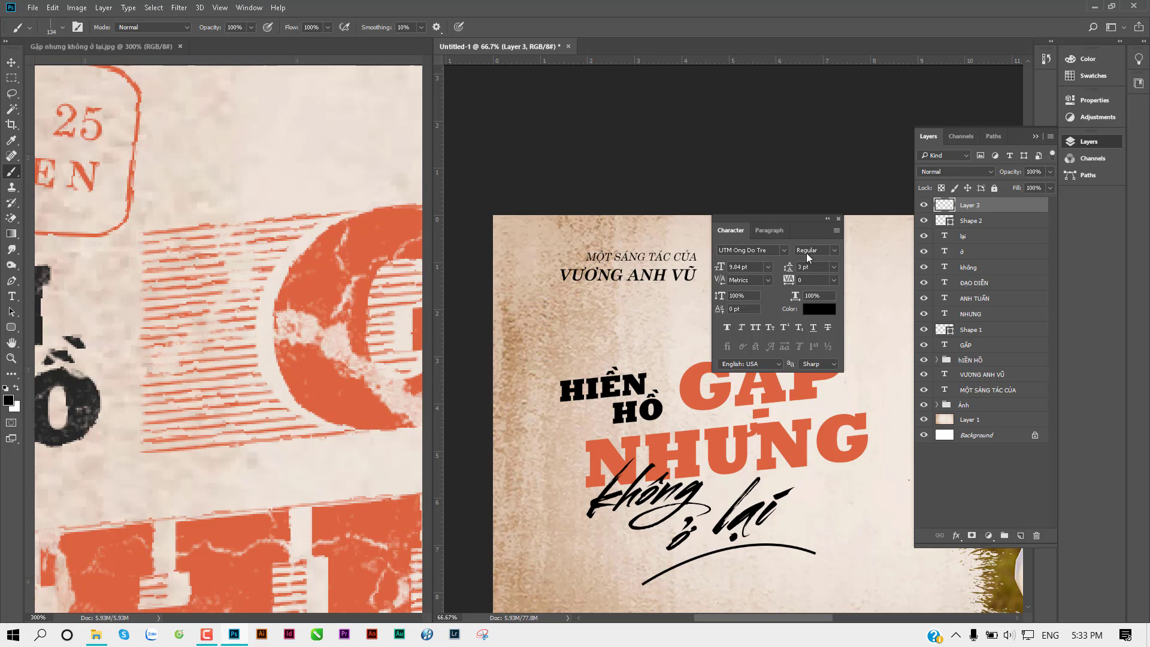
left_click(838, 219)
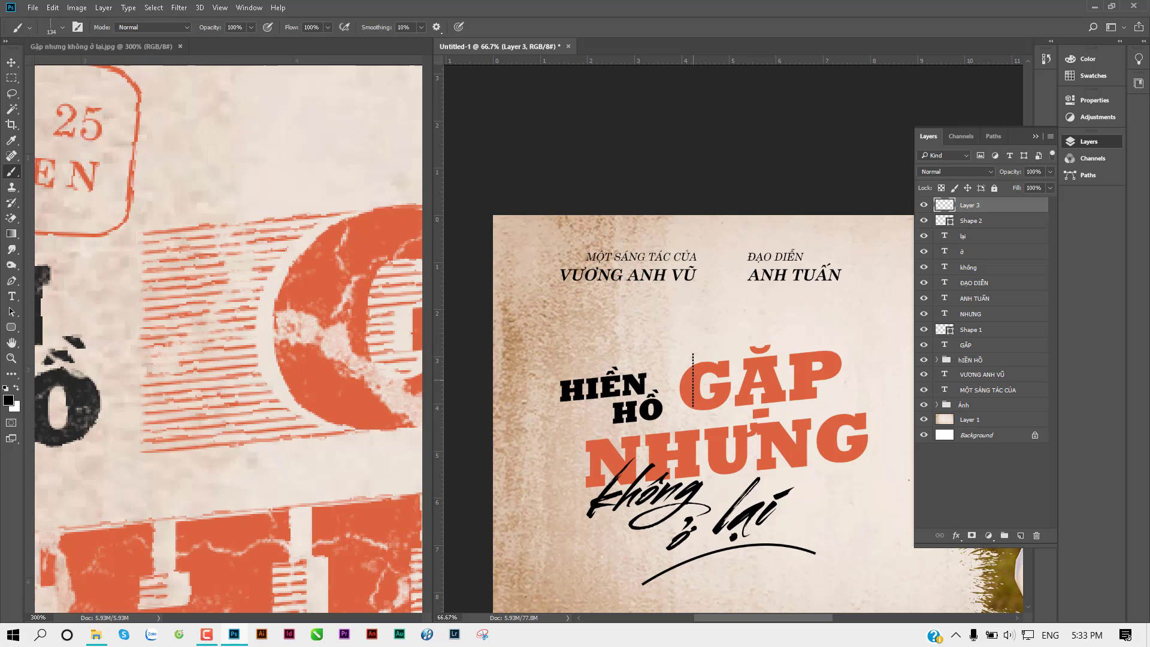
left_click_drag(692, 380, 684, 376)
left_click_drag(657, 342, 815, 321)
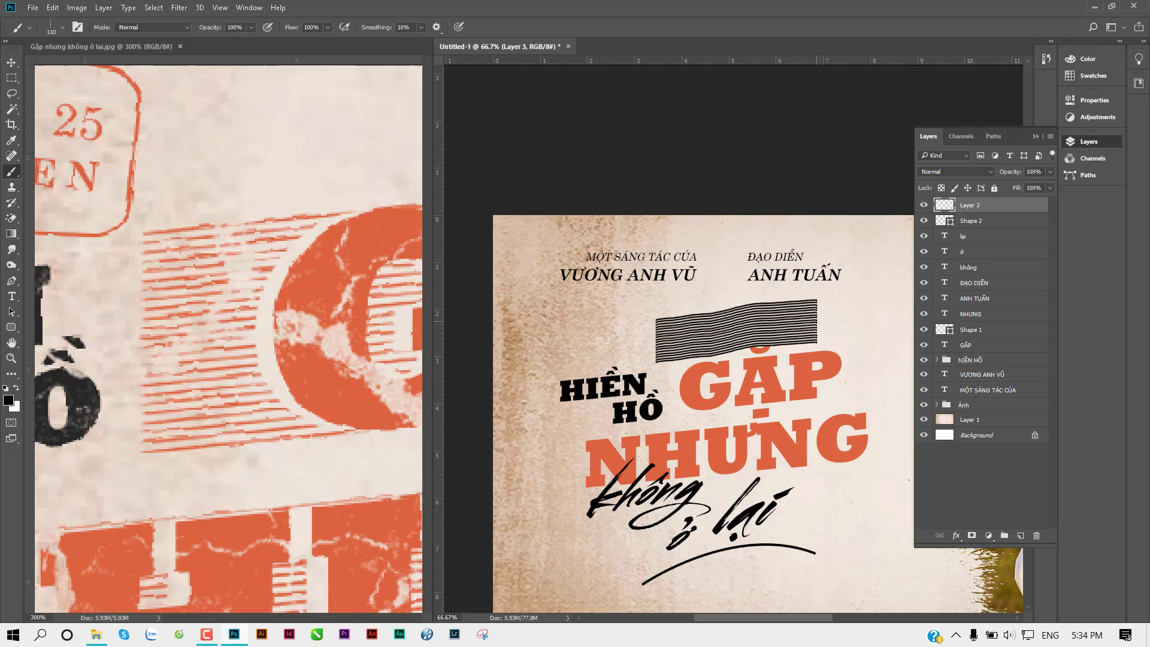
key("ctrl+z")
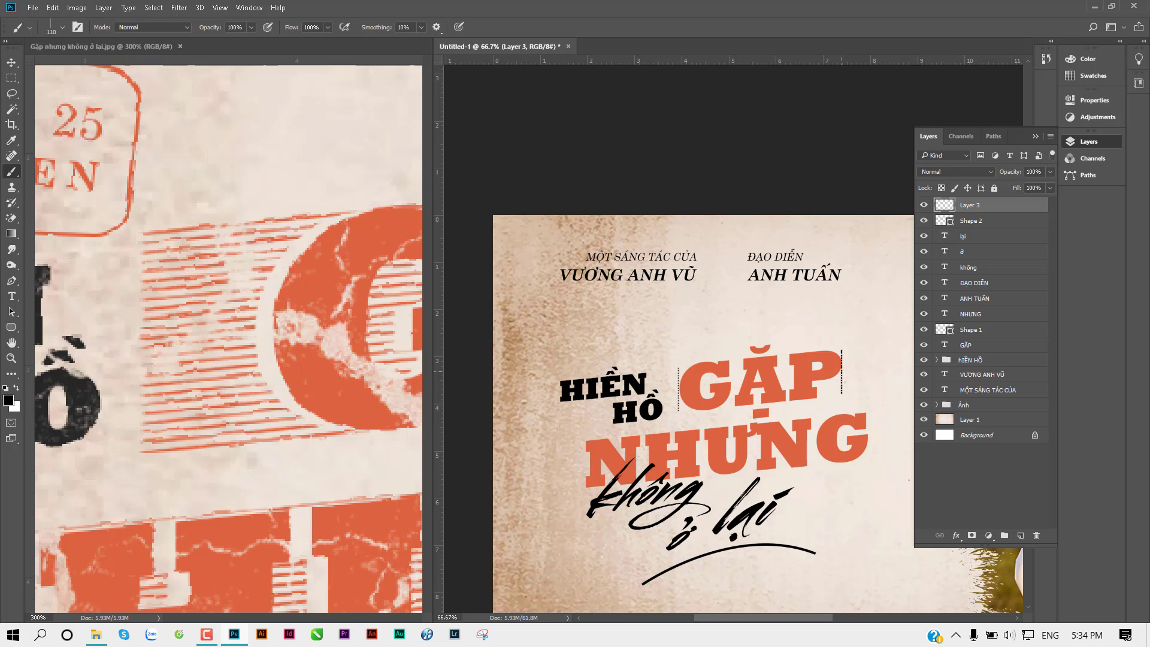
left_click(841, 372, "shift")
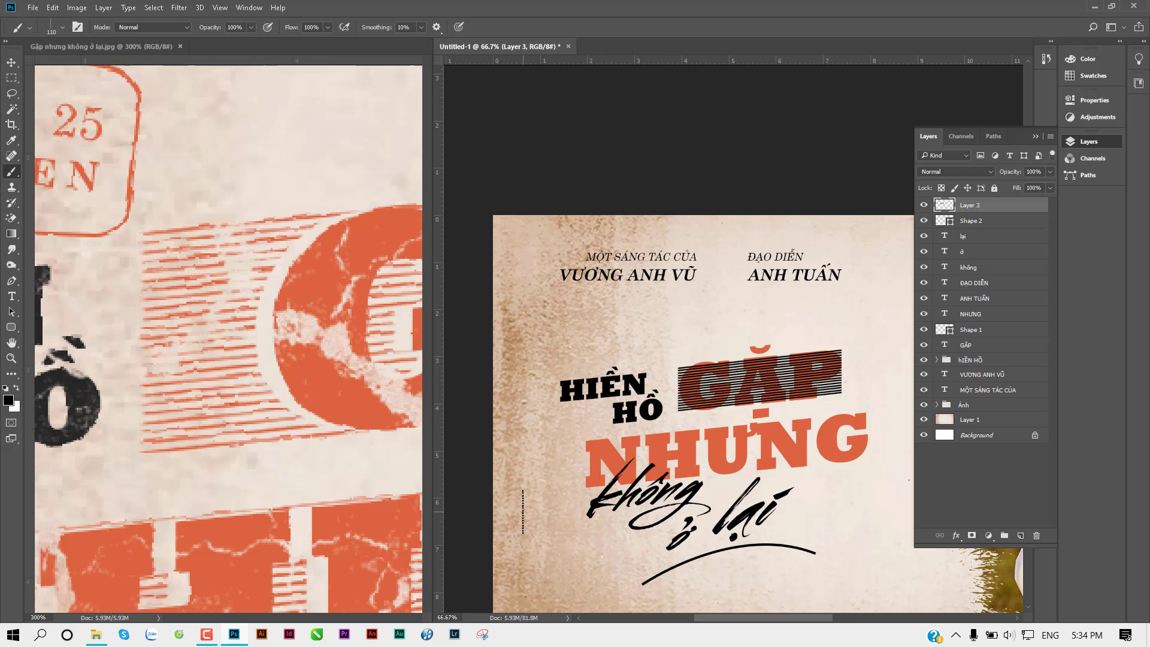
key("ctrl+z")
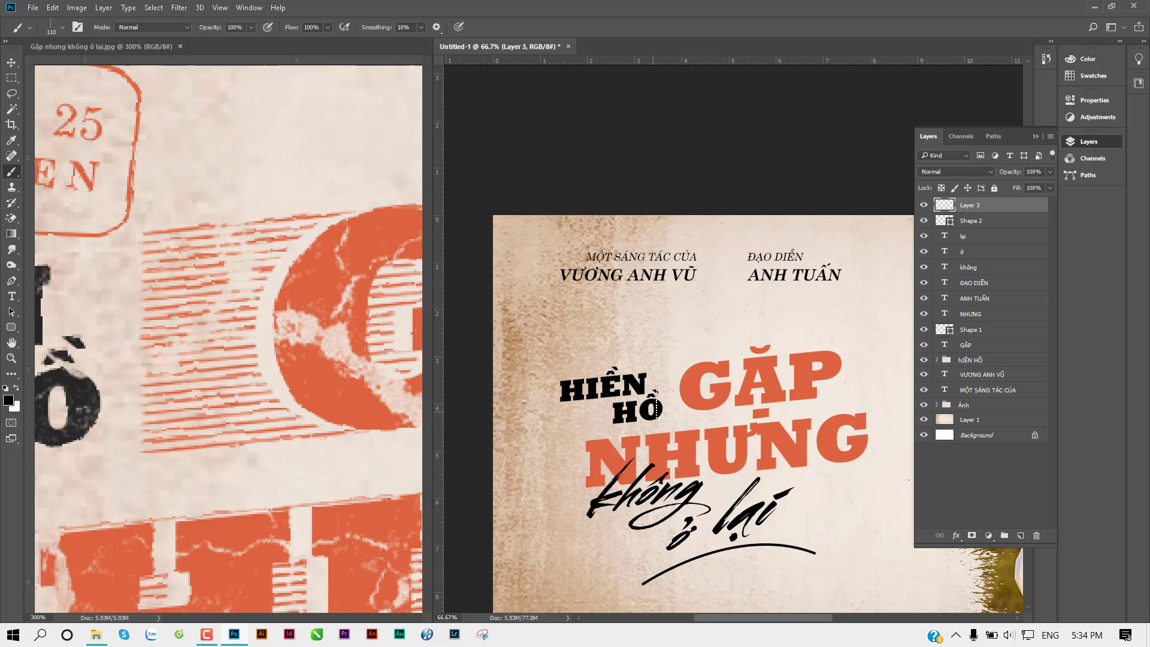
Paint a striped texture across GẶP, try tilting it, then delete the striped layer
scroll(271, 401, "down", 3)
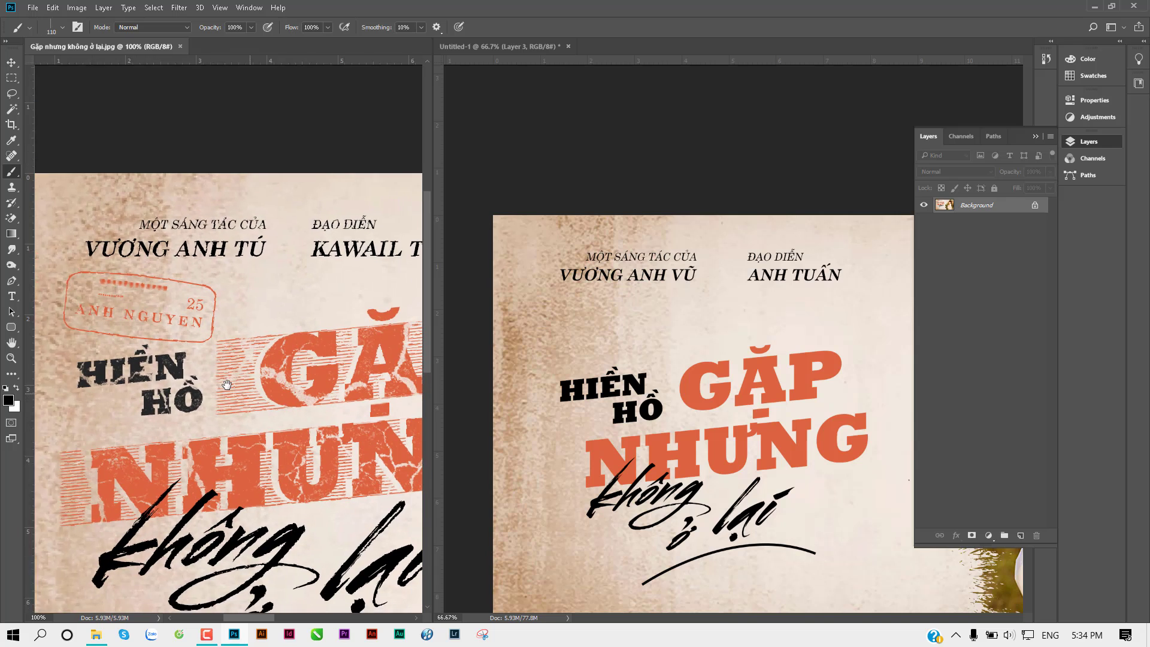
left_click_drag(143, 251, 202, 374)
left_click(677, 396)
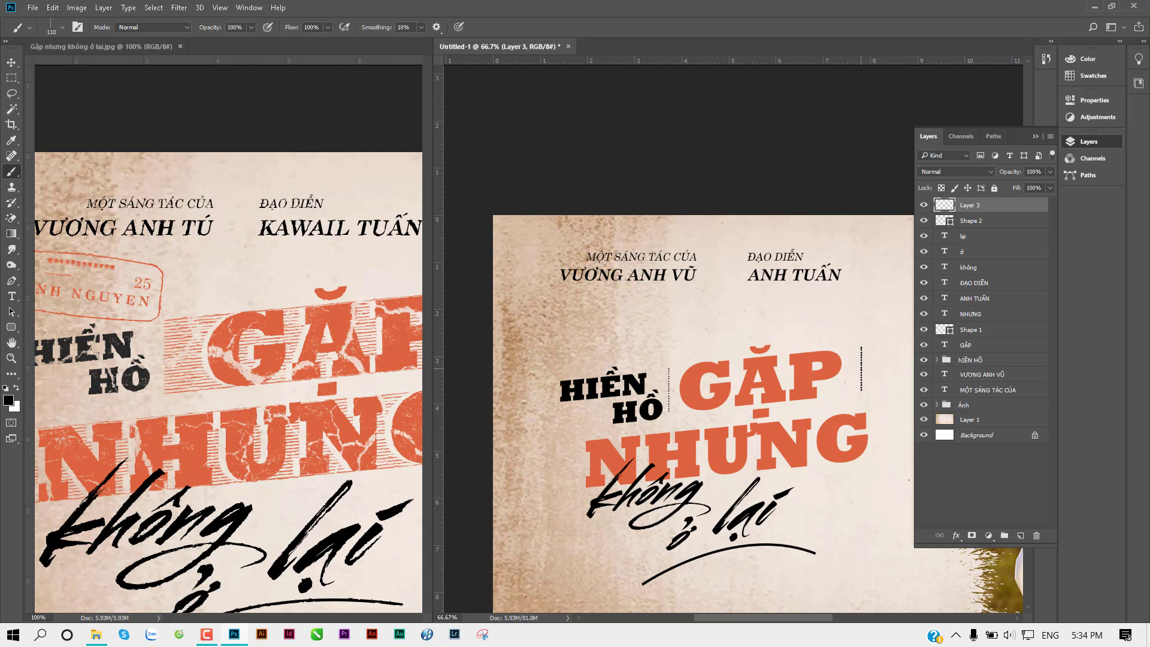
left_click(861, 369, "shift")
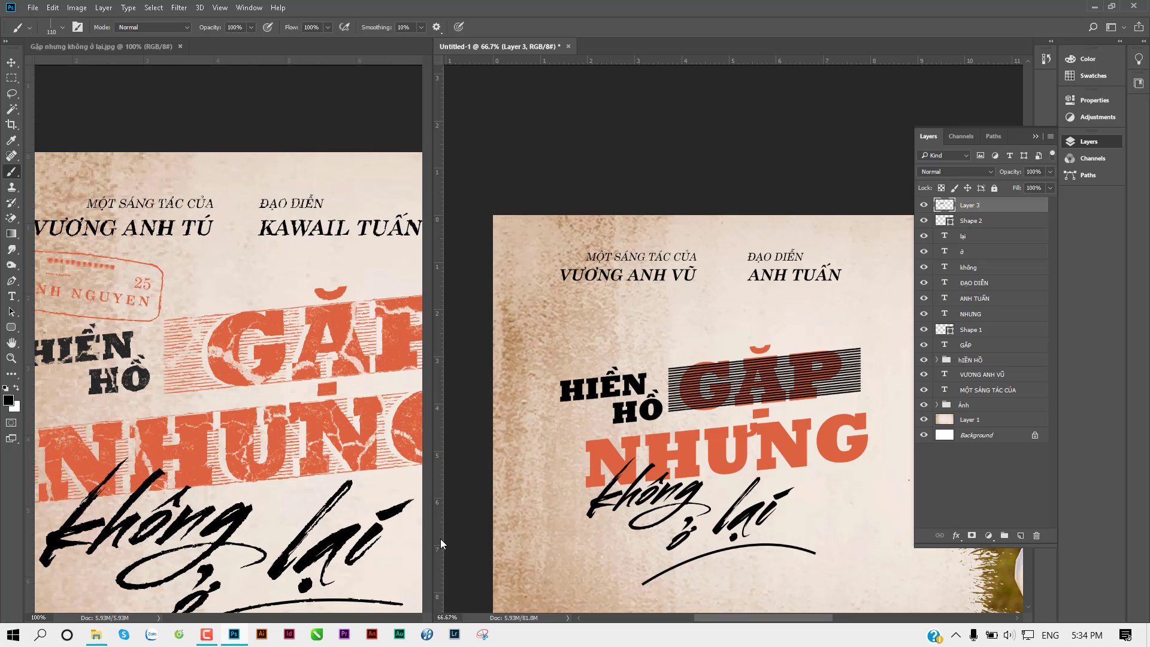
key("v")
key("ctrl+t")
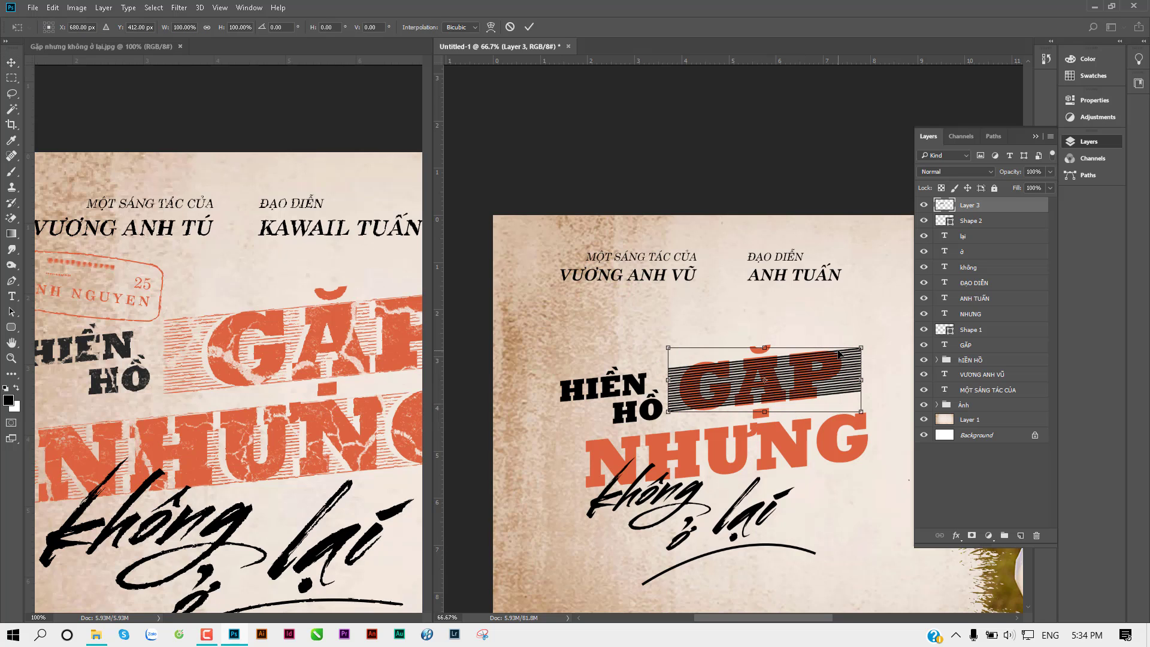
left_click_drag(869, 381, 895, 378)
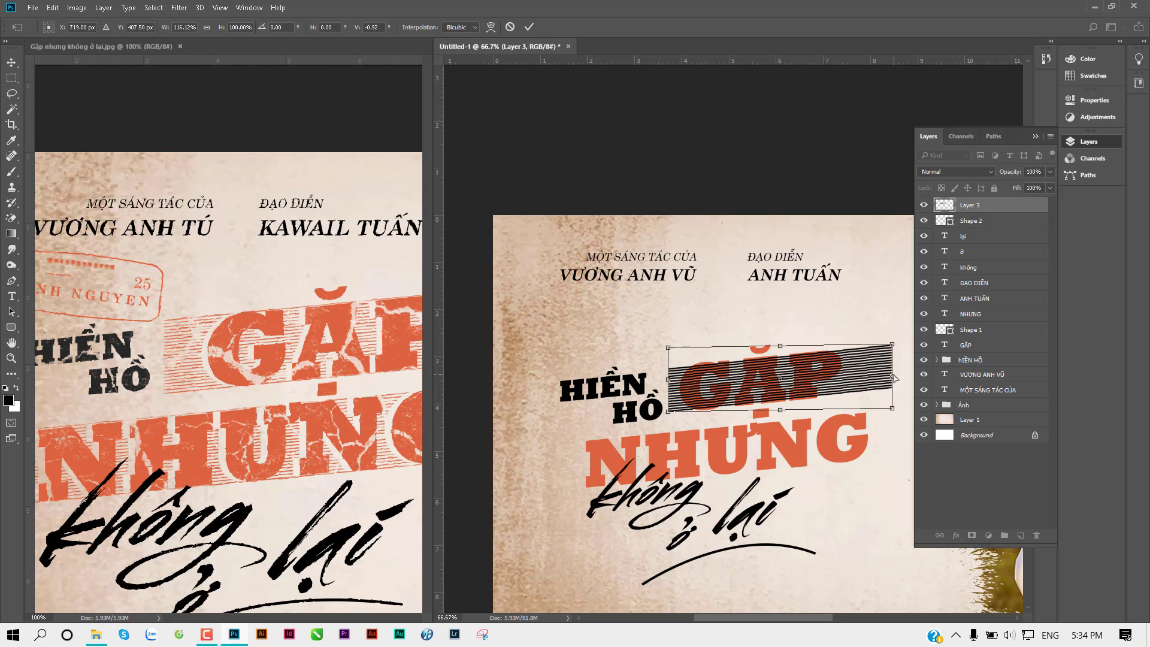
key("Return")
key("Delete")
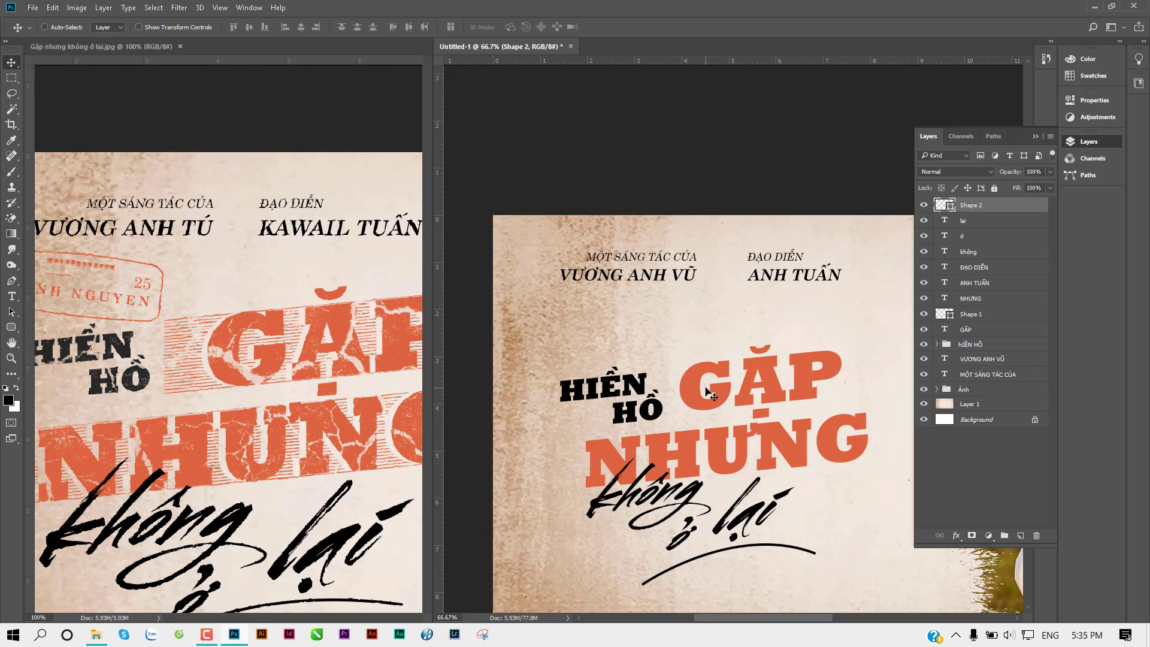
Try a Line-tool horizontal rule below ANH TUẤN, testing stroke widths
left_click(11, 327)
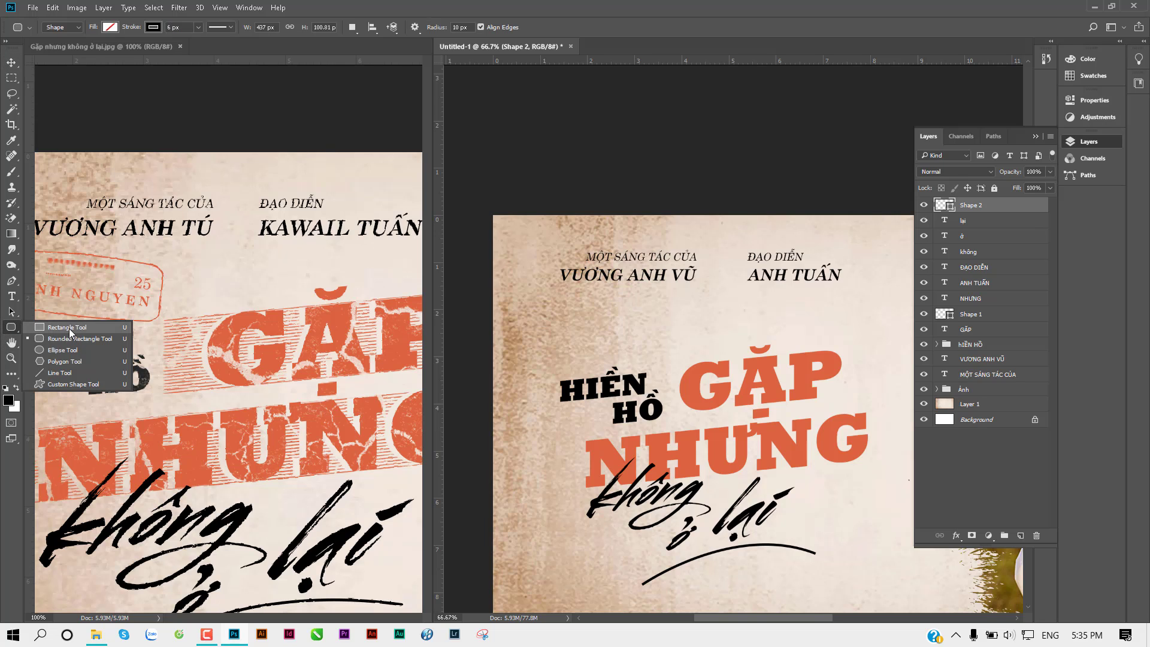
left_click(82, 372)
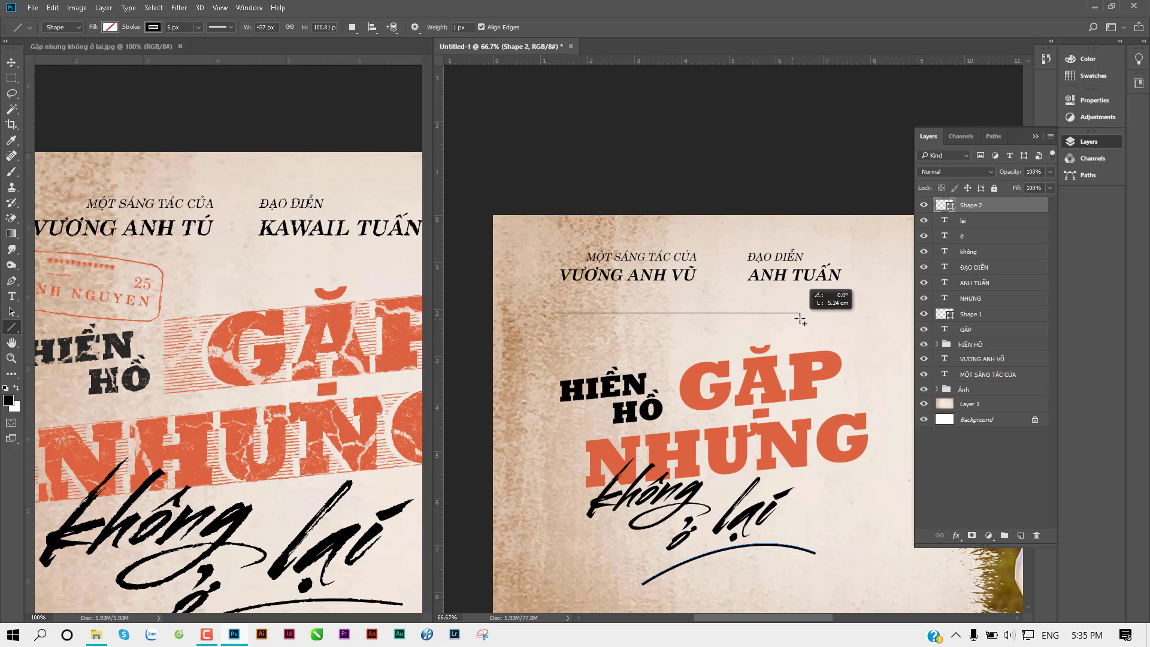
left_click_drag(584, 316, 799, 312)
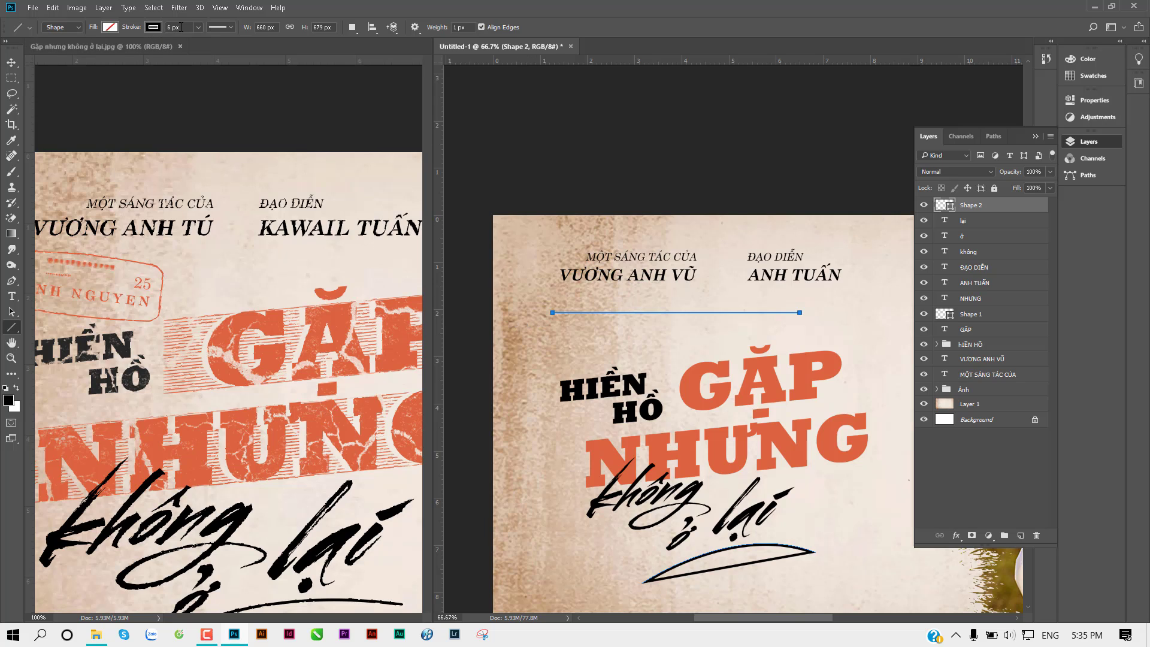
left_click(11, 62)
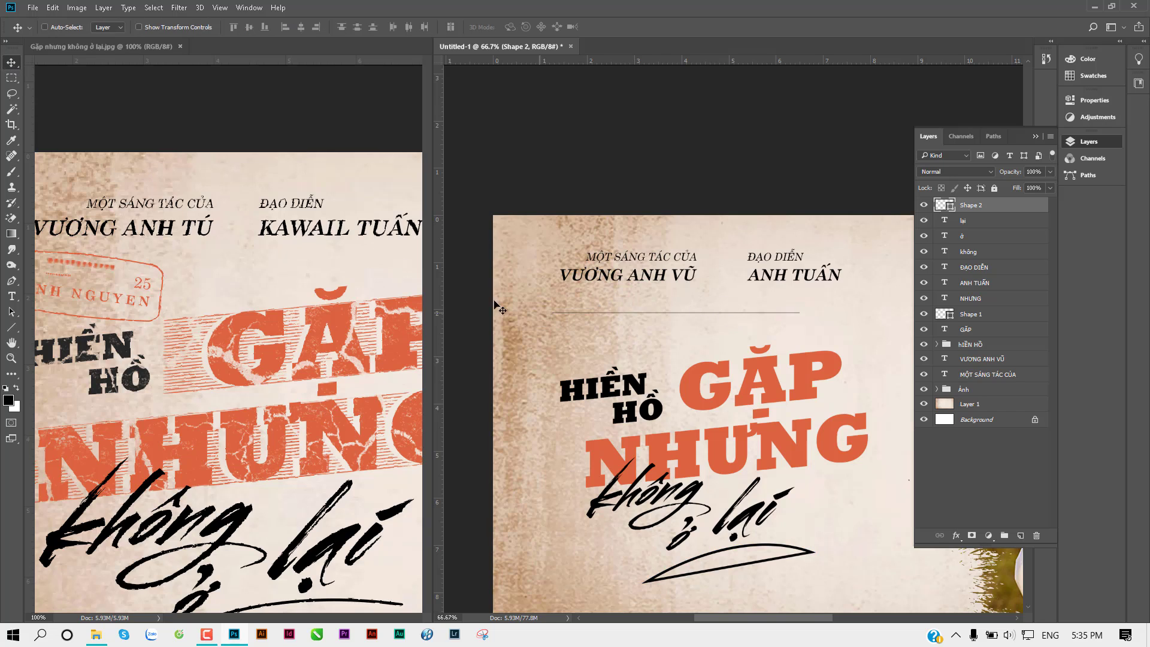
key("u")
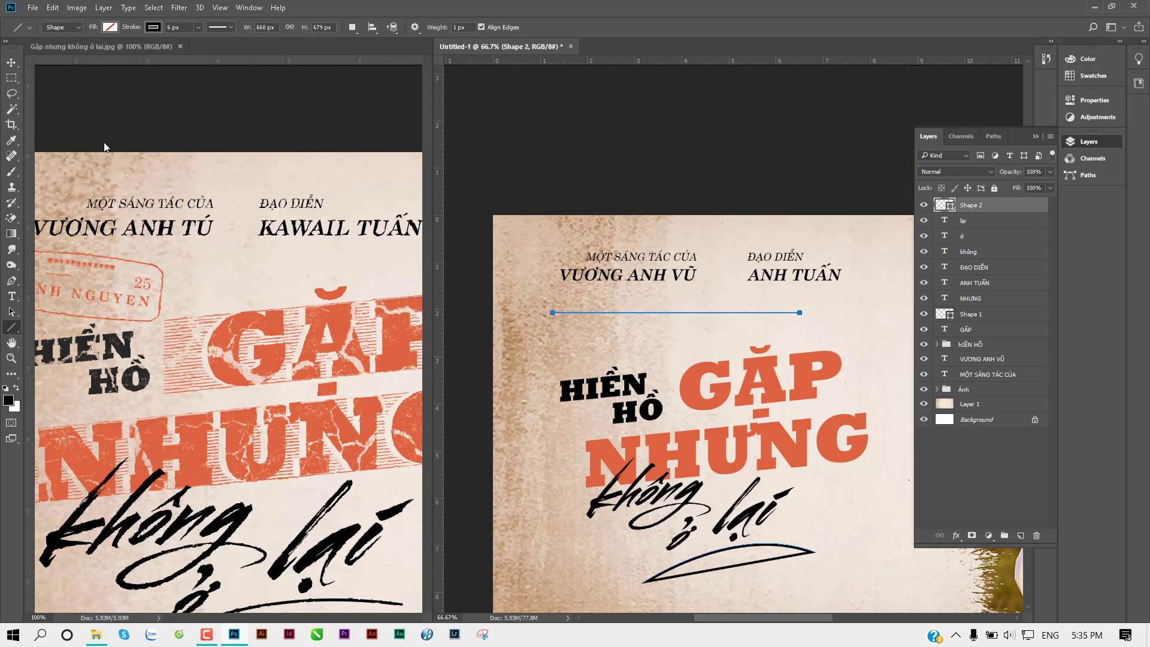
left_click(198, 27)
left_click_drag(202, 44, 202, 41)
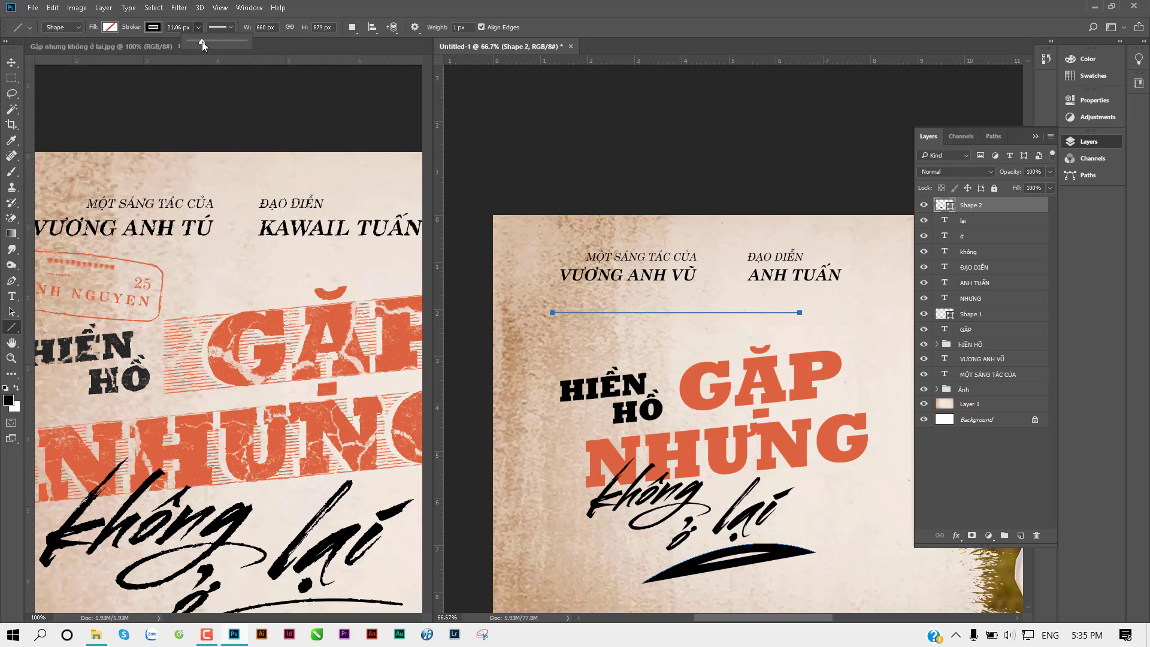
key("Escape")
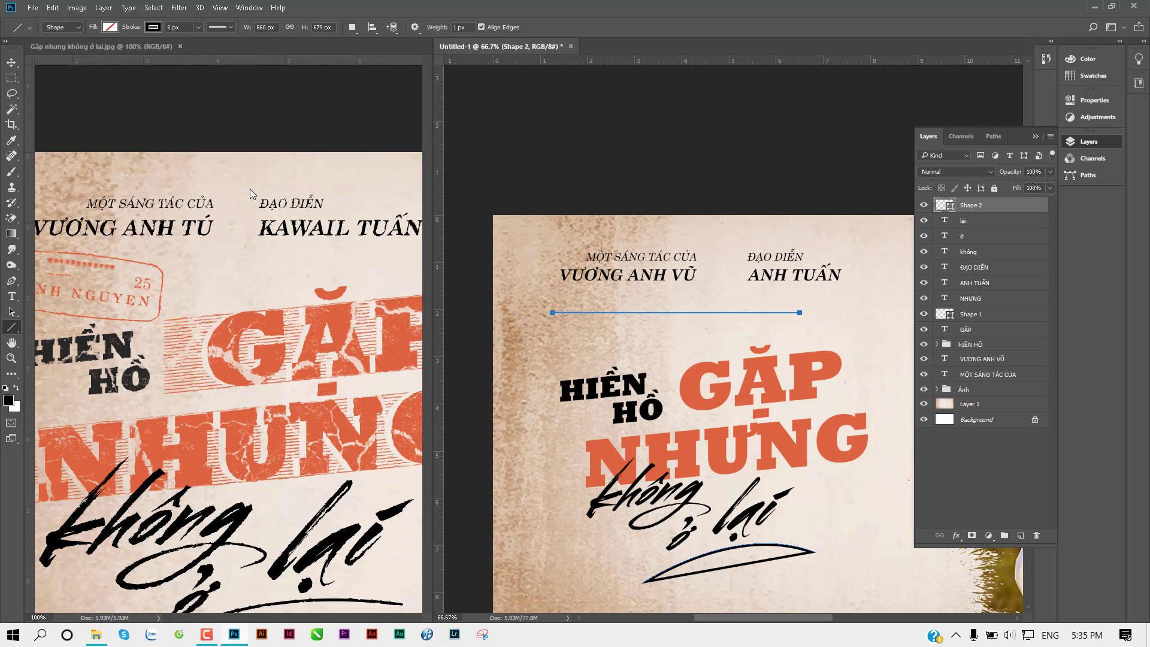
left_click(12, 62)
key("Delete")
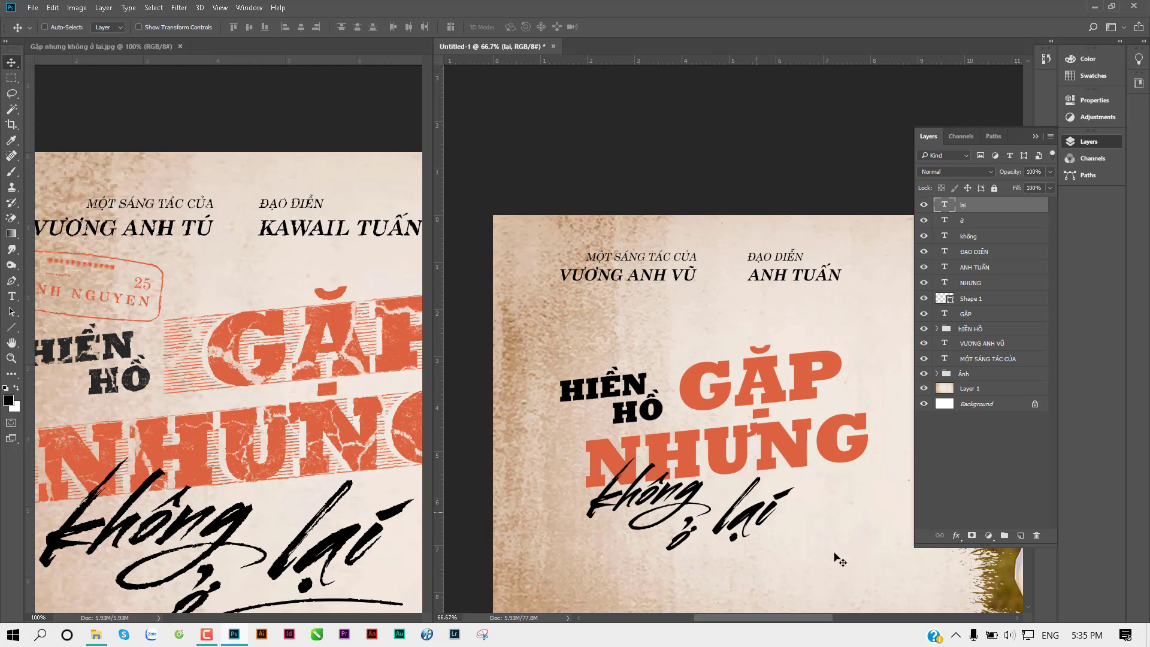
key("ctrl+z")
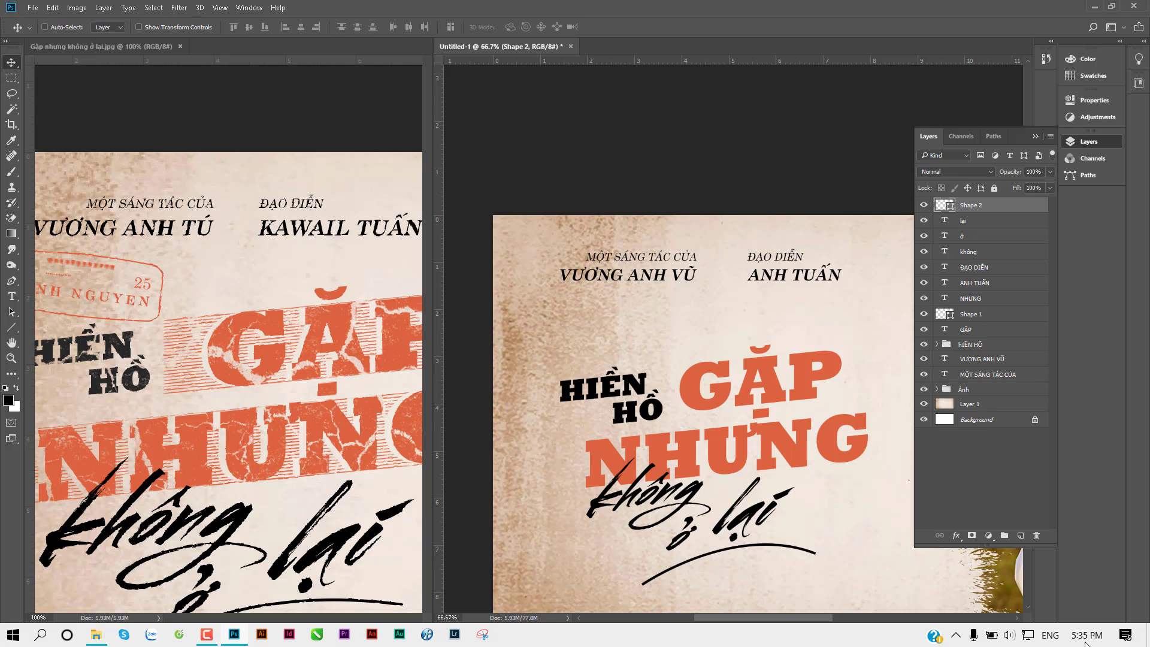
Draw another horizontal line below the credits on a new layer, thin it, then delete it
left_click(1020, 535)
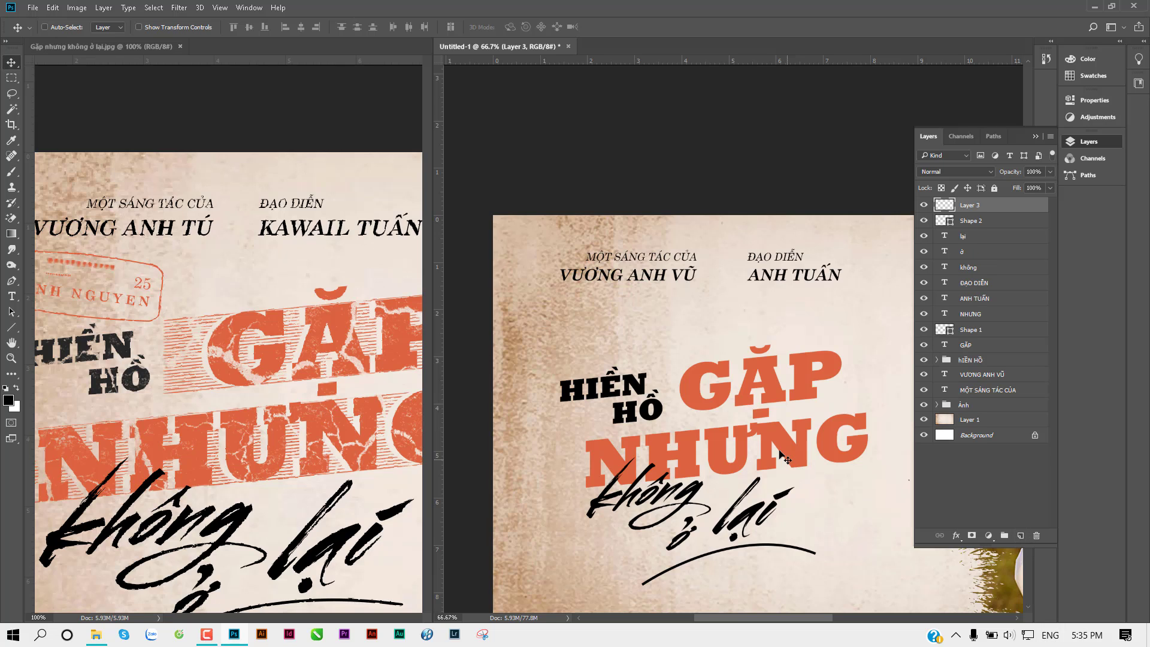
key("u")
left_click_drag(551, 318, 822, 331)
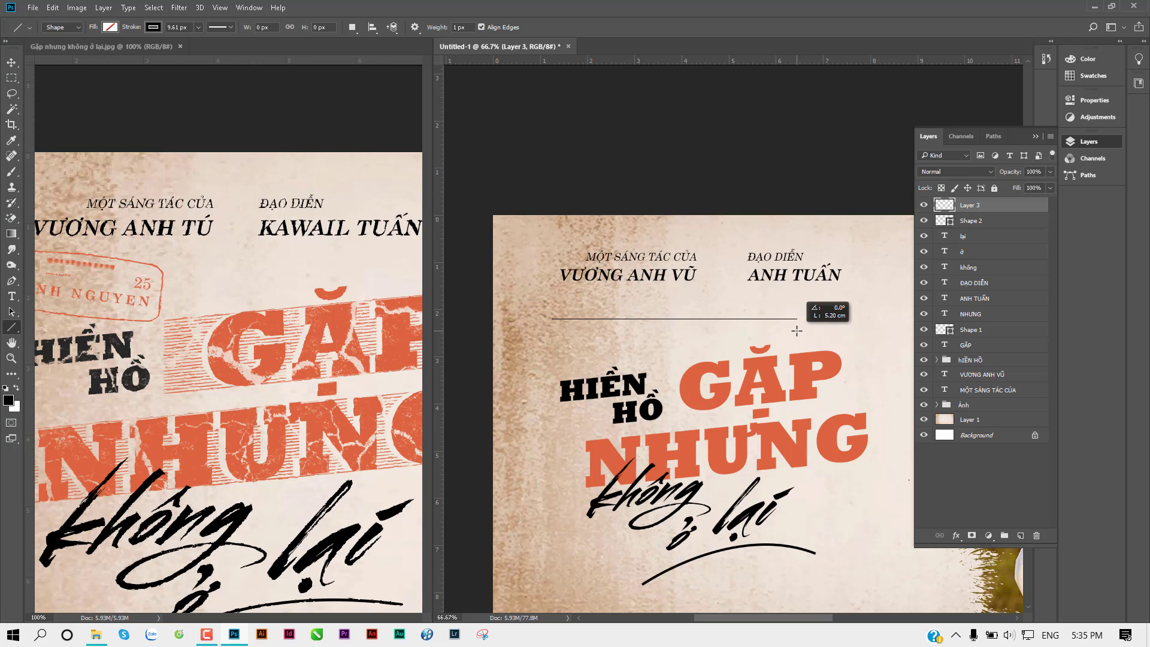
left_click_drag(822, 330, 822, 331)
left_click(199, 27)
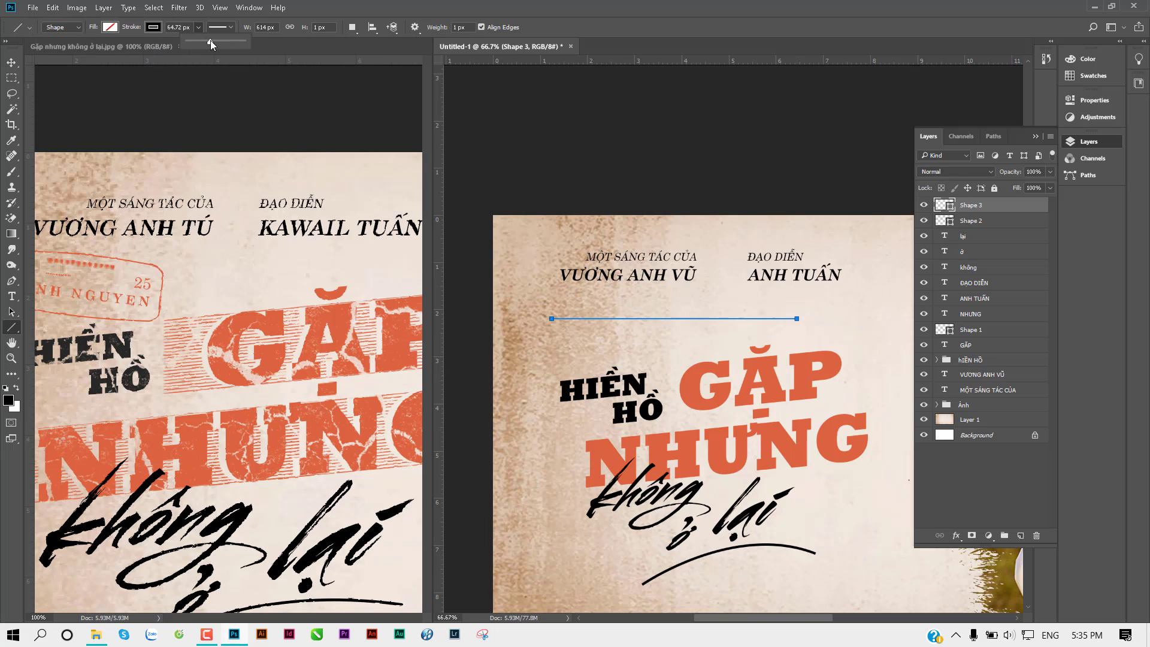
left_click_drag(206, 41, 205, 41)
left_click(14, 62)
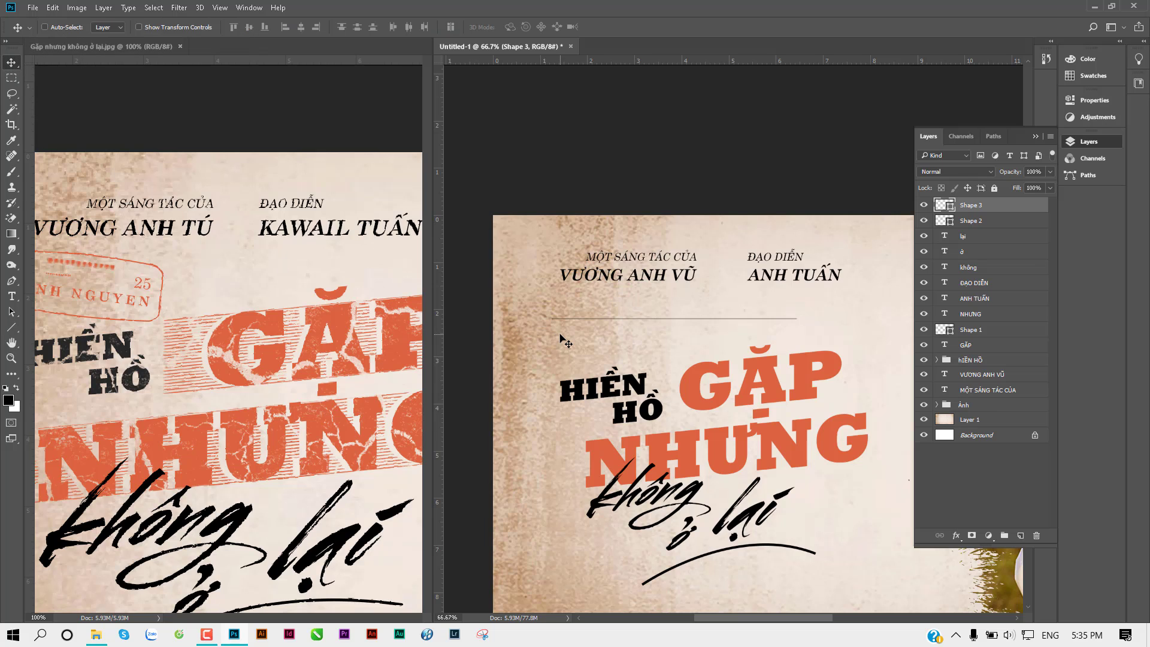
key("Delete")
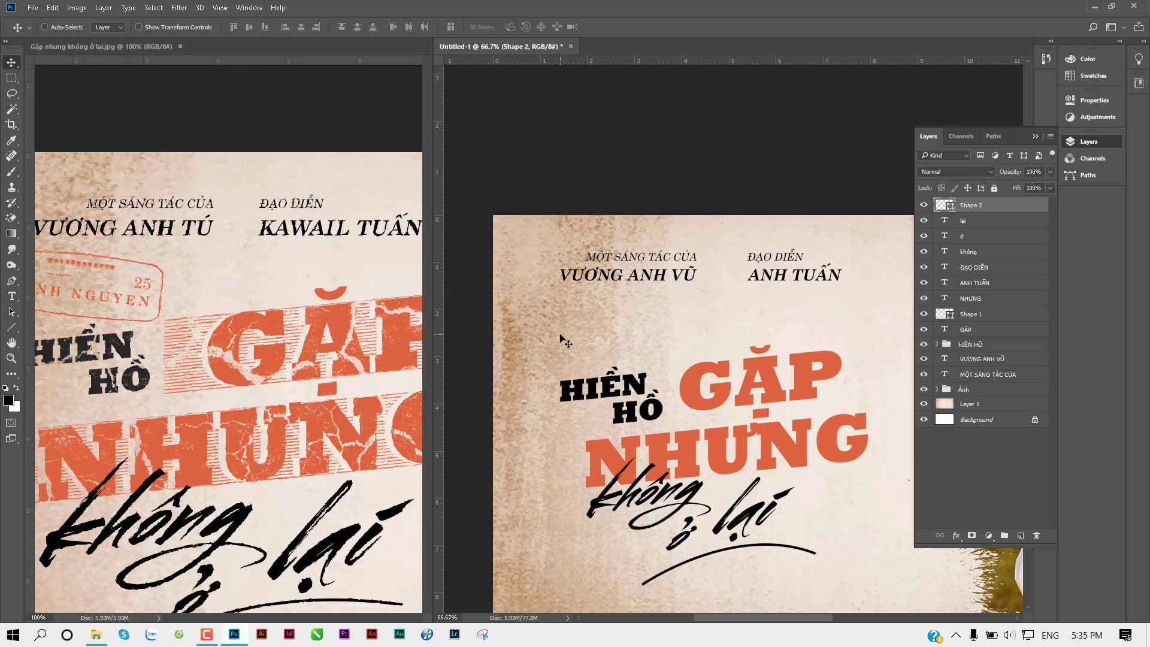
Draw a two-point Pen rule under the credits with a much thinner stroke
key("p")
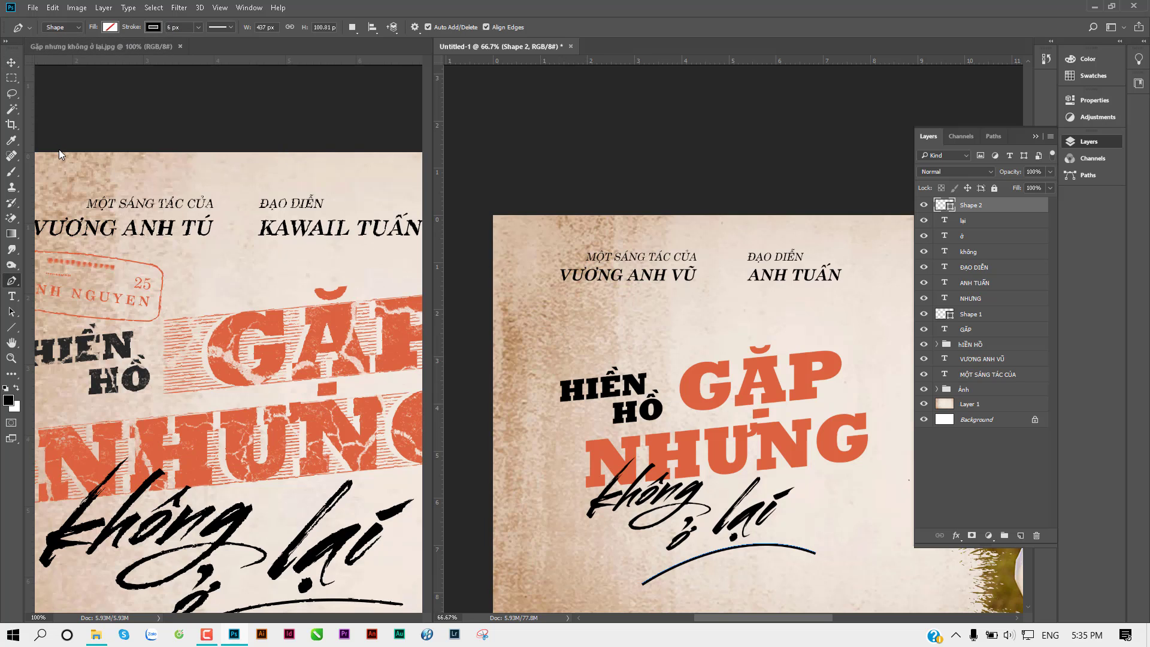
left_click(575, 305)
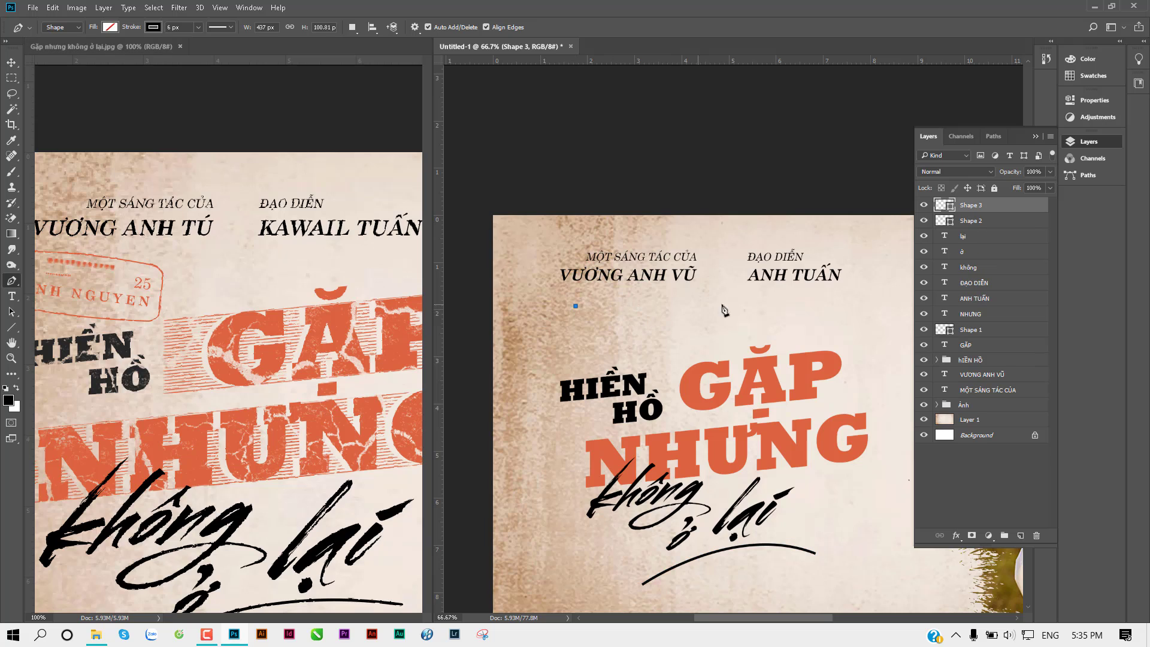
left_click(775, 306)
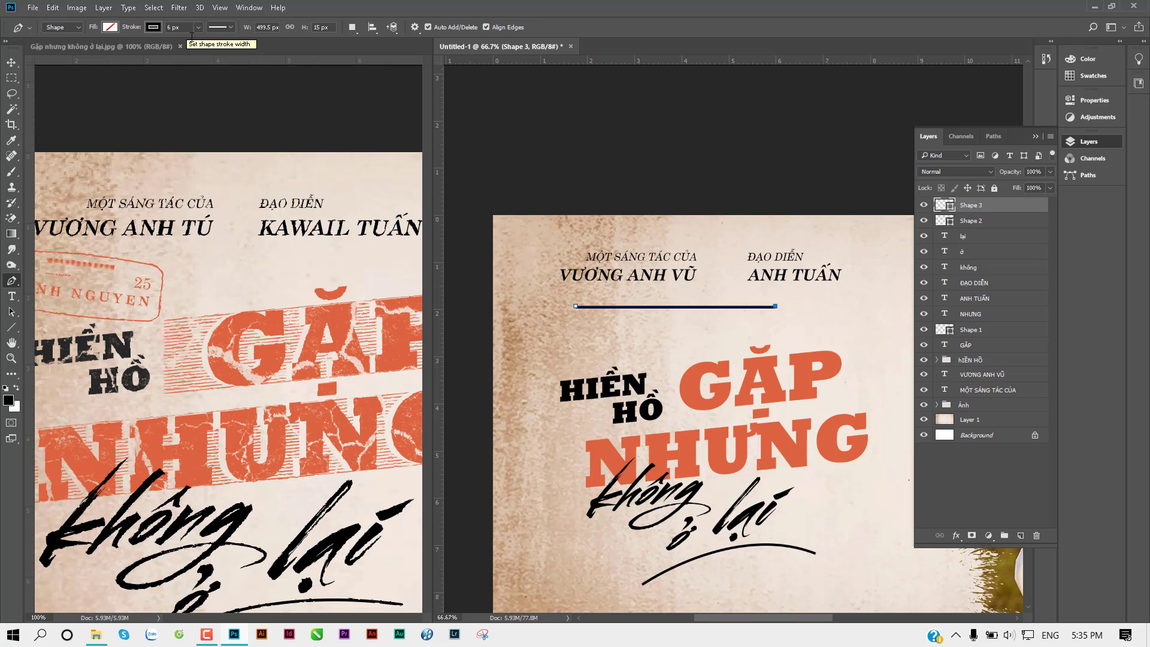
left_click(197, 27)
left_click_drag(197, 39, 199, 39)
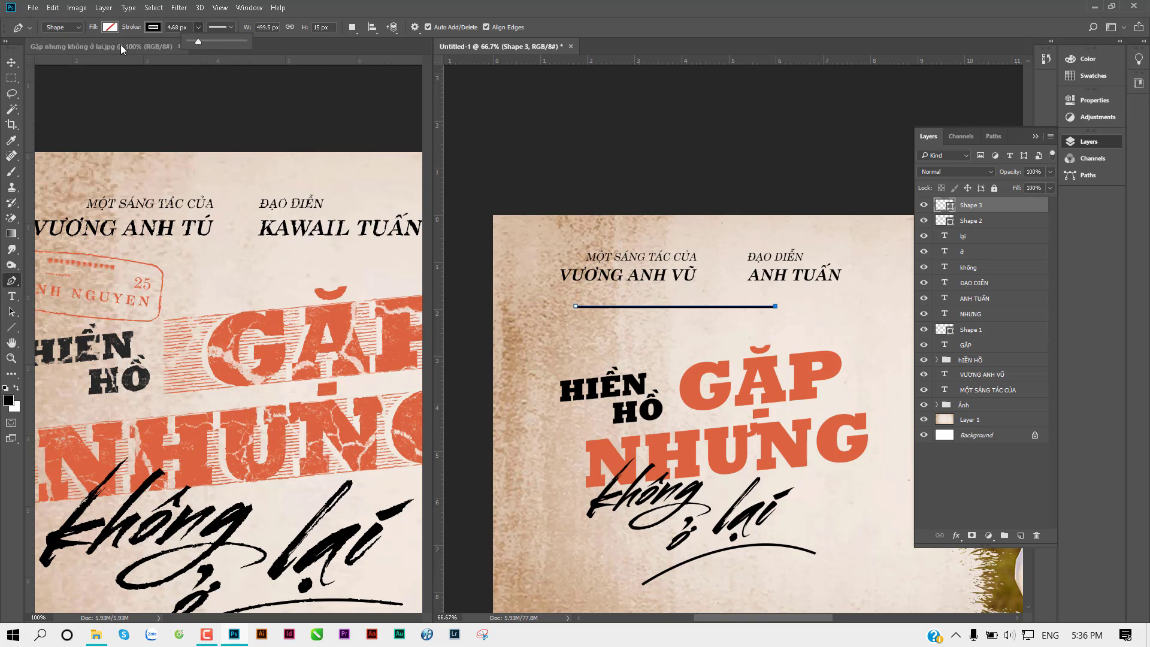
key("v")
mouse_move(742, 350)
left_mouse_down()
mouse_move(688, 298)
mouse_move(686, 277)
left_mouse_up()
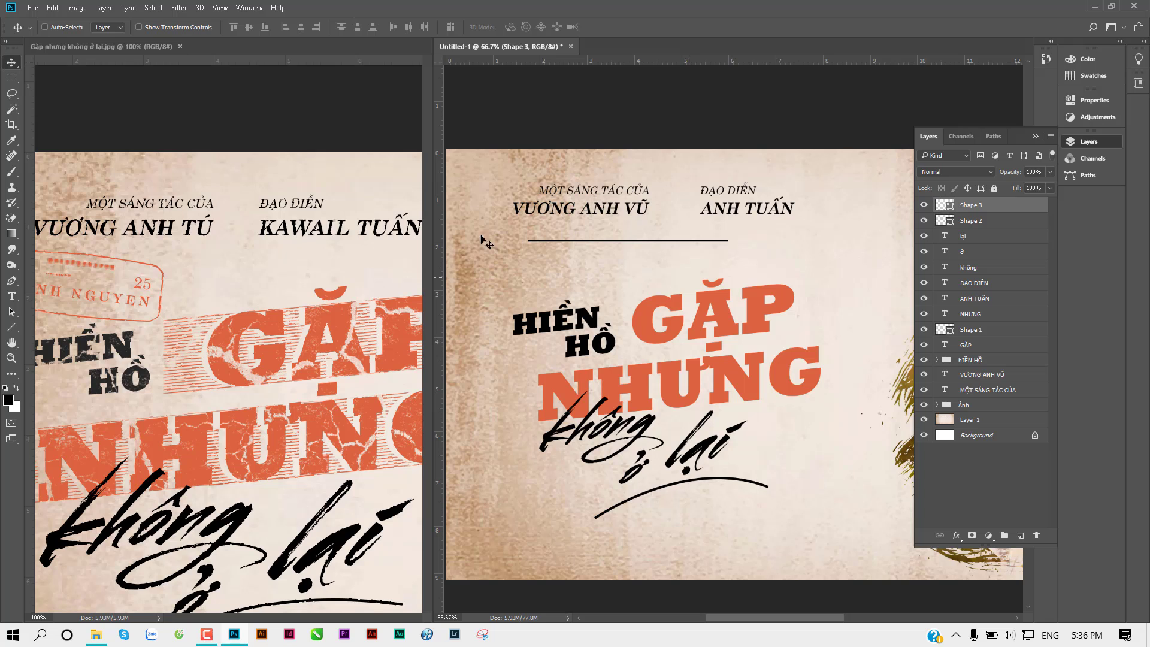
Widen the rule under the credits and stack duplicated copies of it just below
key("ctrl+t")
left_click_drag(731, 244, 837, 244)
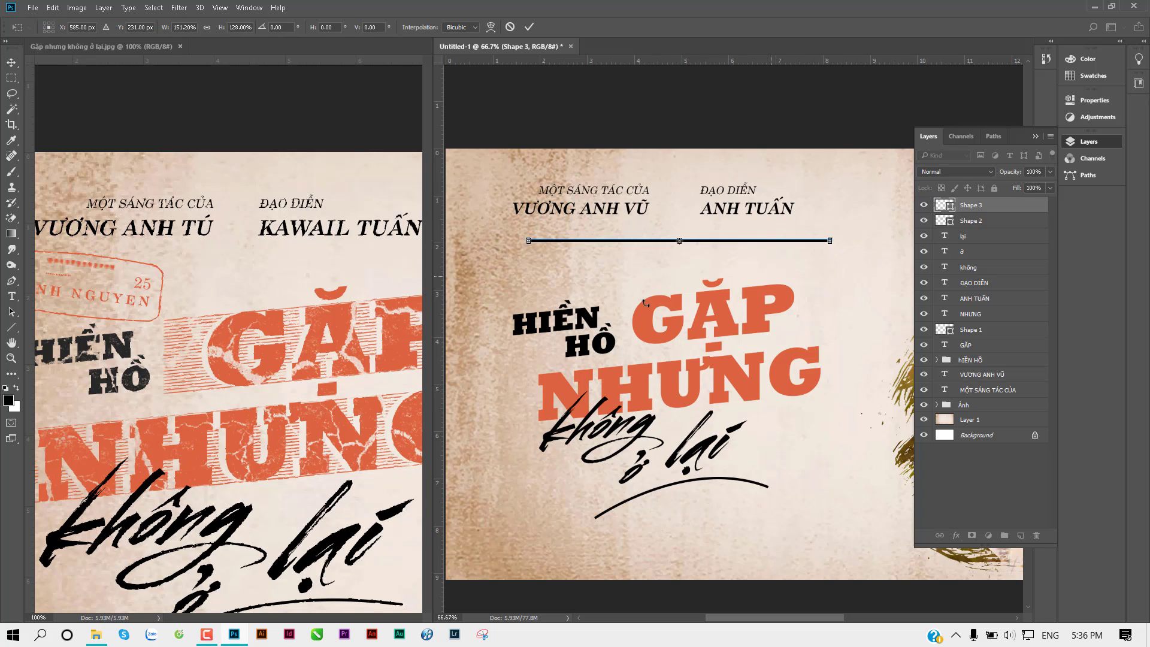
key("Return")
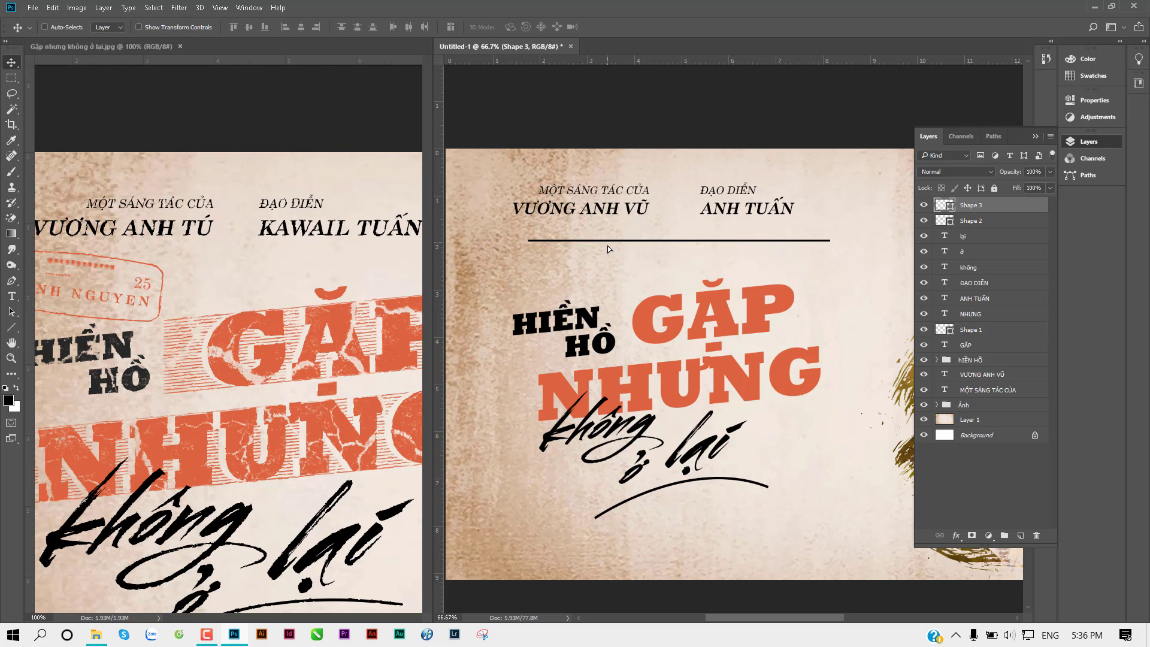
key("shift+Down")
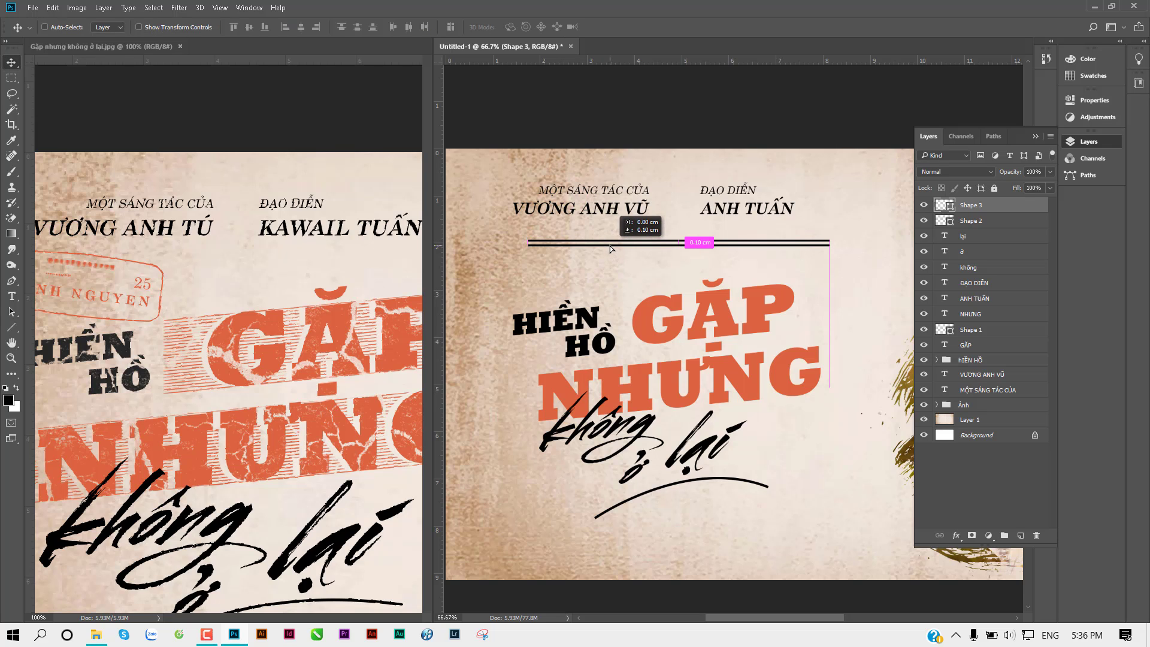
key("ctrl+j")
key("ctrl")
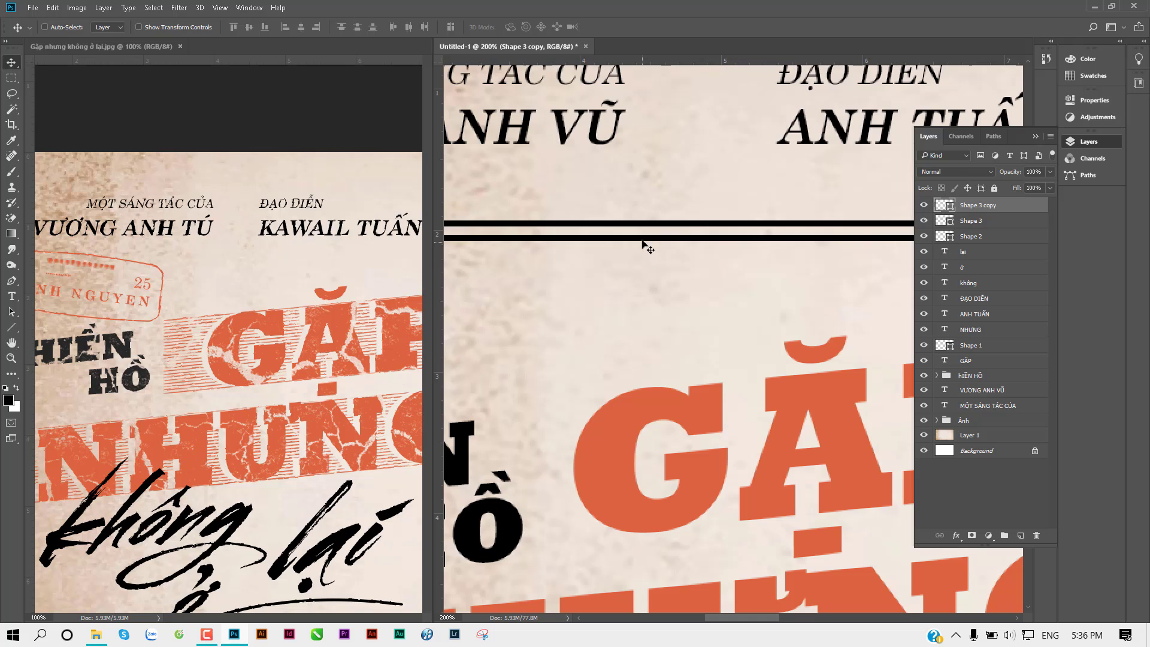
left_click_drag(642, 242, 641, 251)
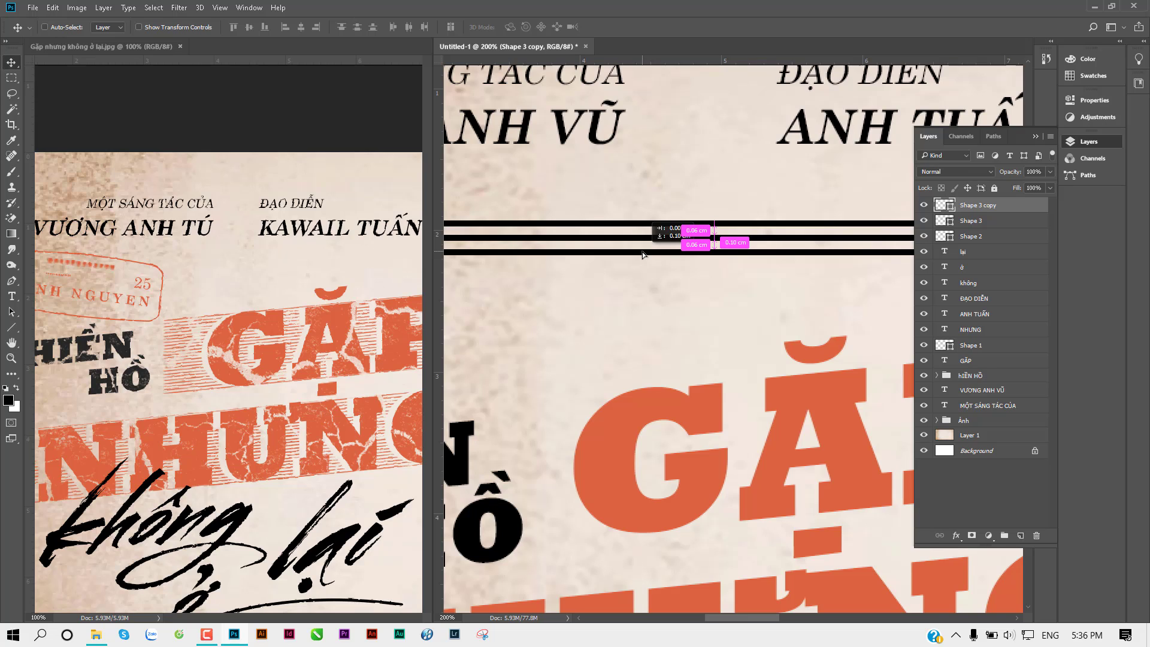
left_click_drag(642, 251, 642, 252)
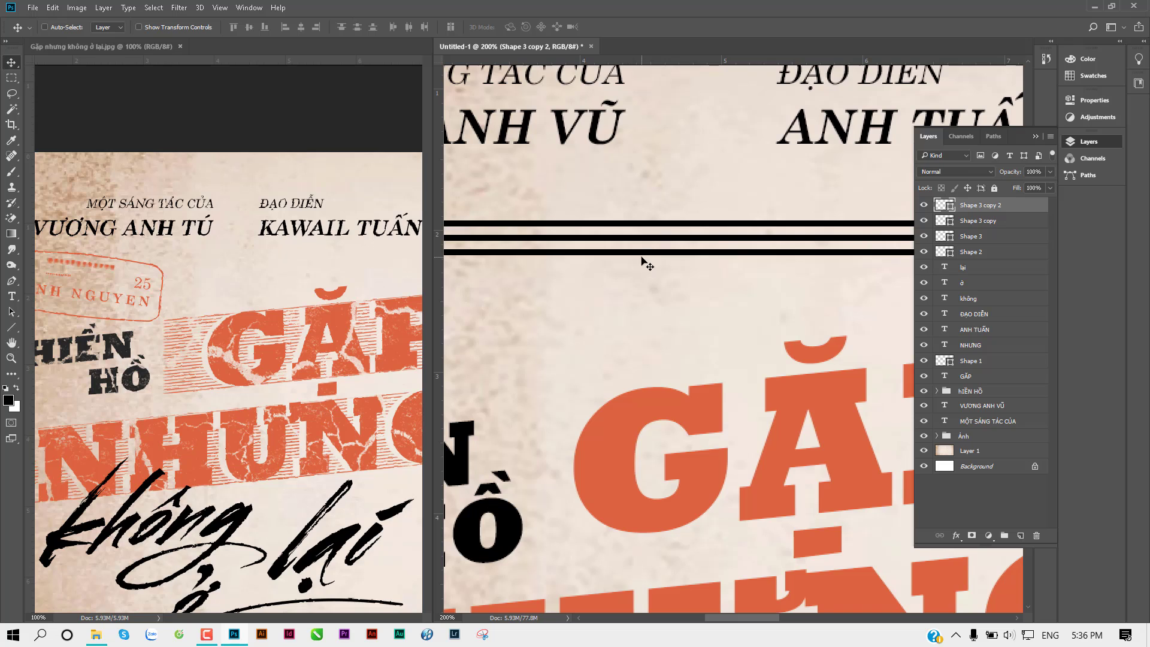
Select the stacked lines, duplicate them lower, then delete the extra Shape 3 line layers
left_click(620, 270, "alt")
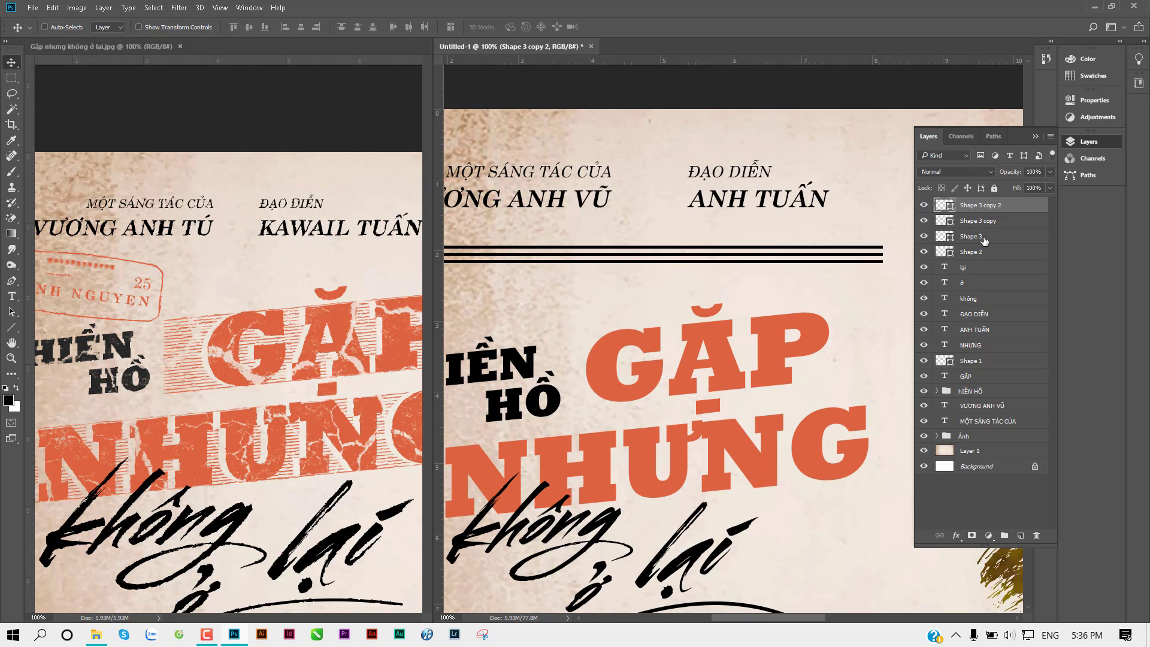
left_click(986, 235, "shift")
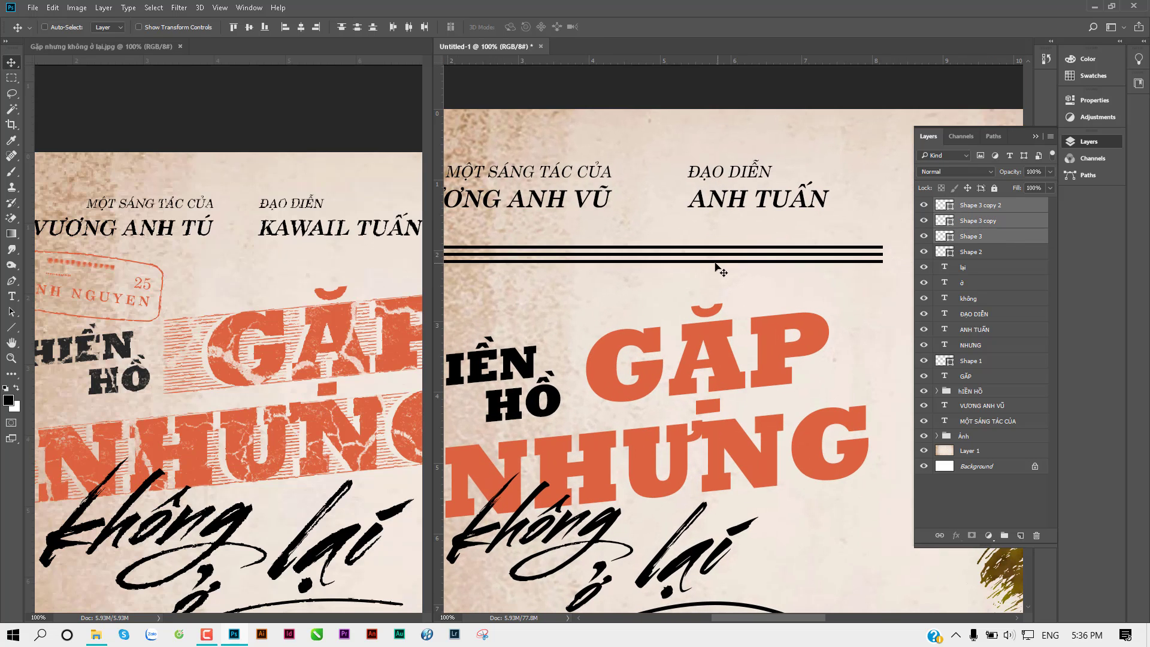
left_click_drag(710, 271, 705, 284)
scroll(644, 344, "down", 1)
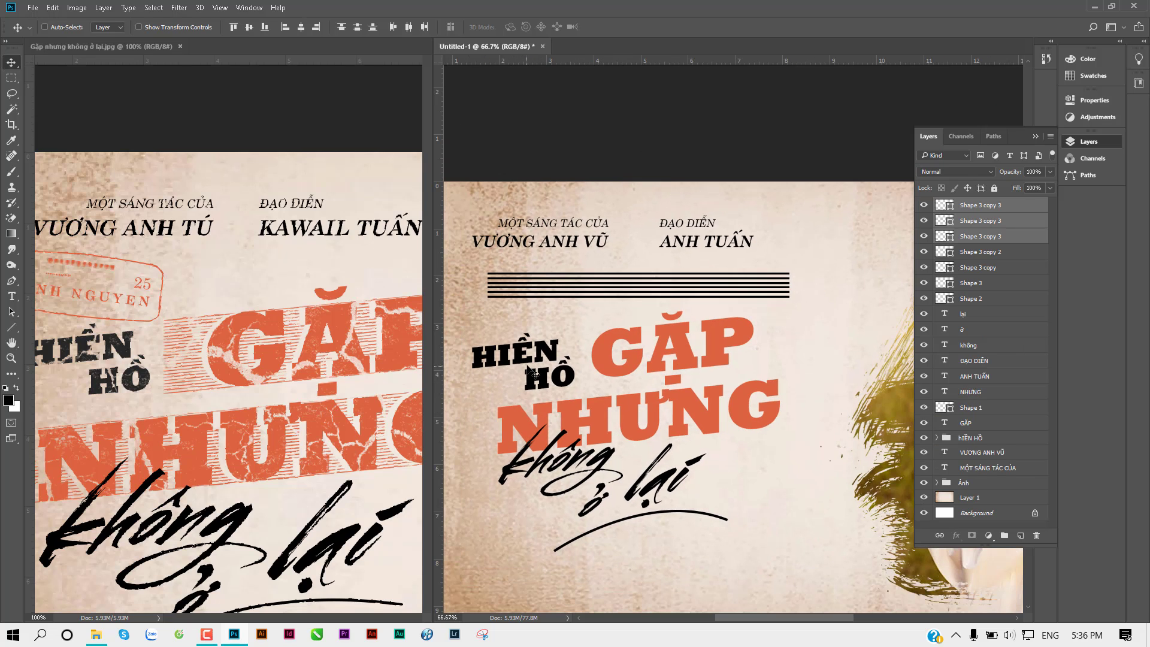
key("Delete")
key("Delete")
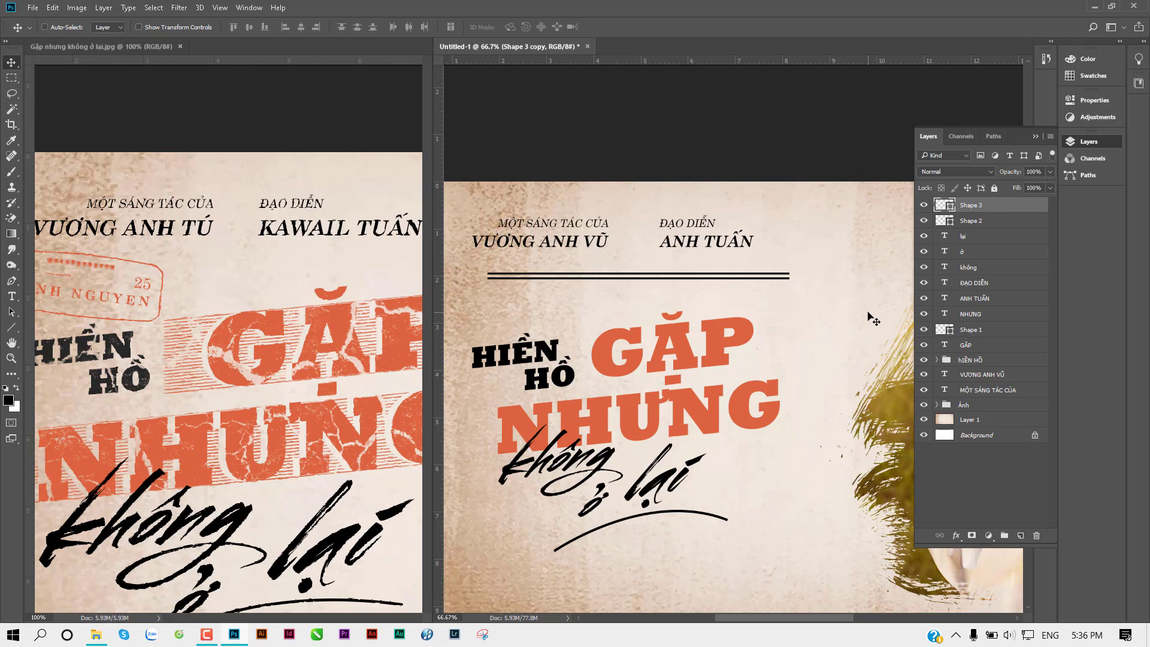
key("Delete")
key("Delete")
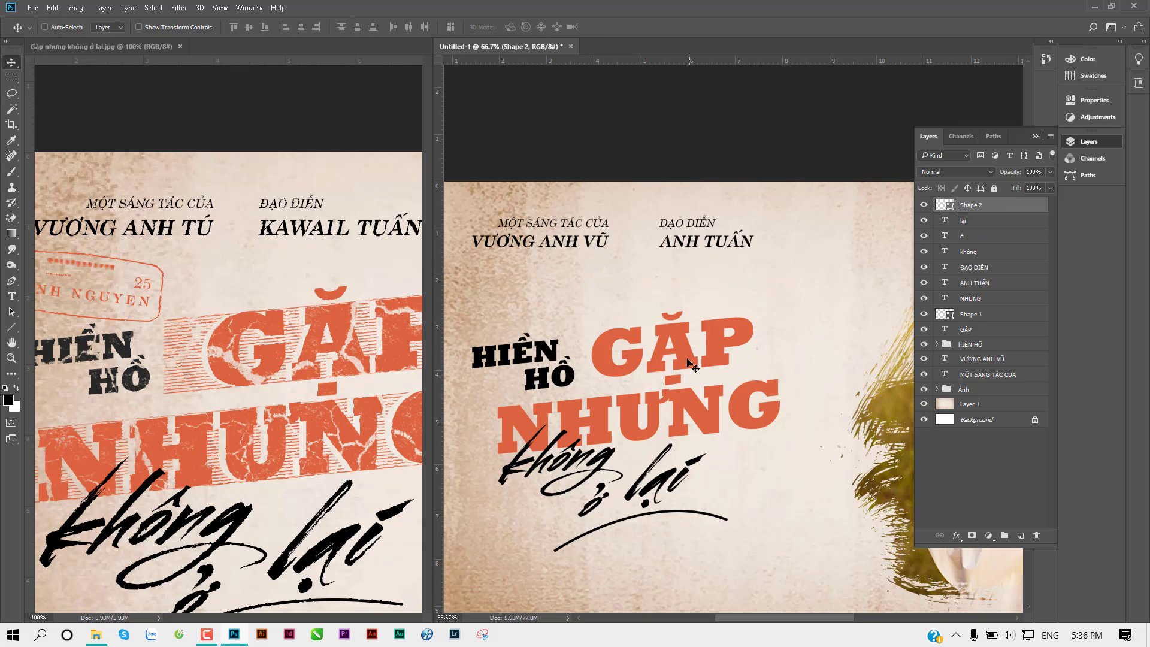
Paint a band of striped-brush hatch lines across GẶP on a new layer
key("b")
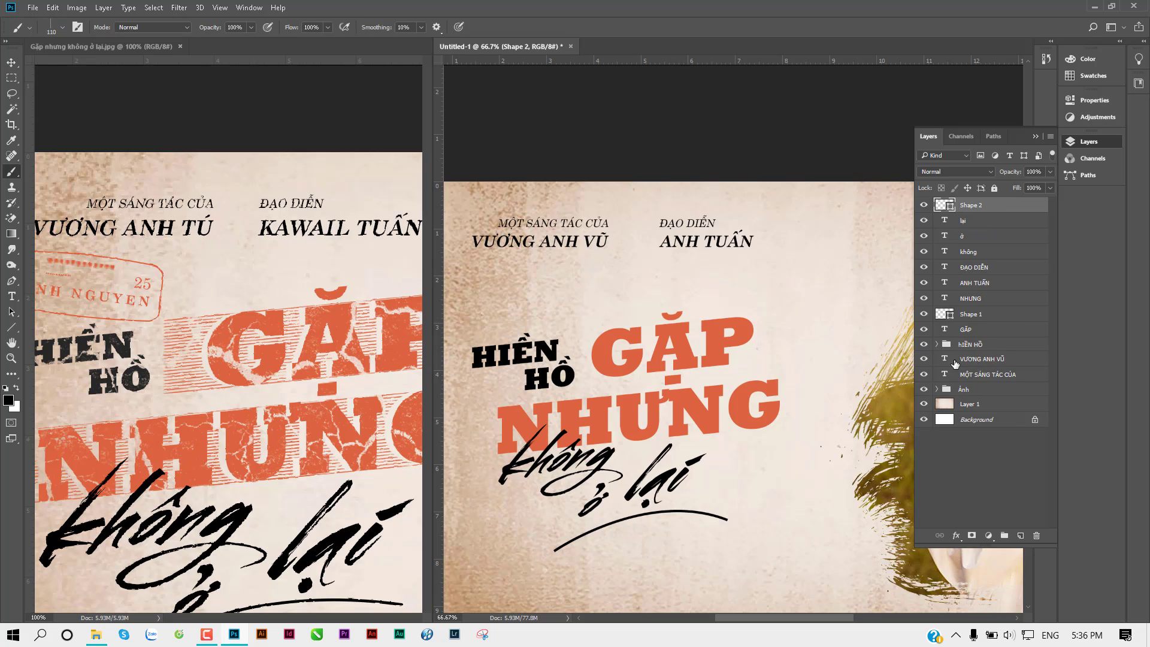
left_click(1019, 535)
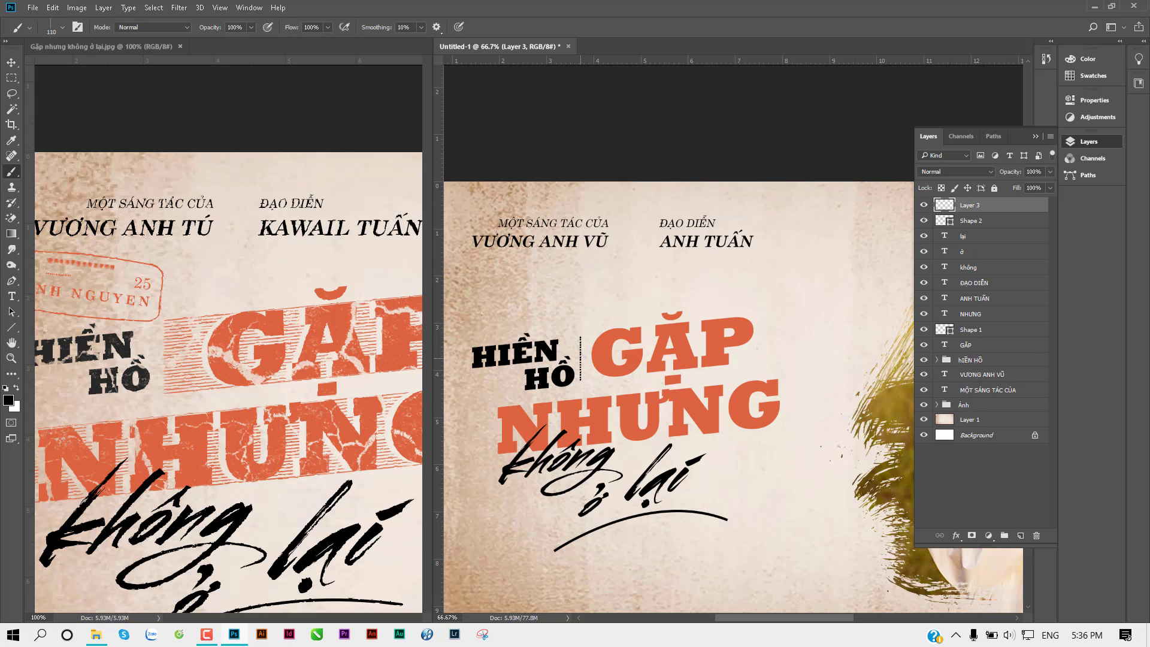
left_click(774, 335, "shift")
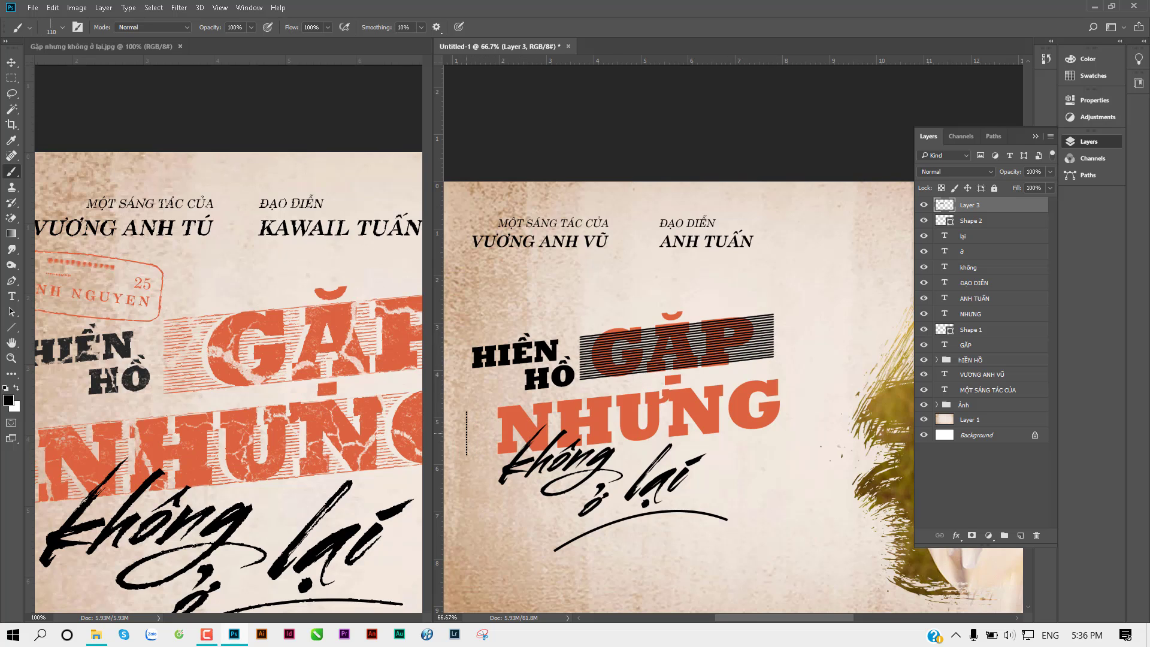
Add Layer 4 and paint hatching across NHƯNG, then undo that band
left_click(1020, 536)
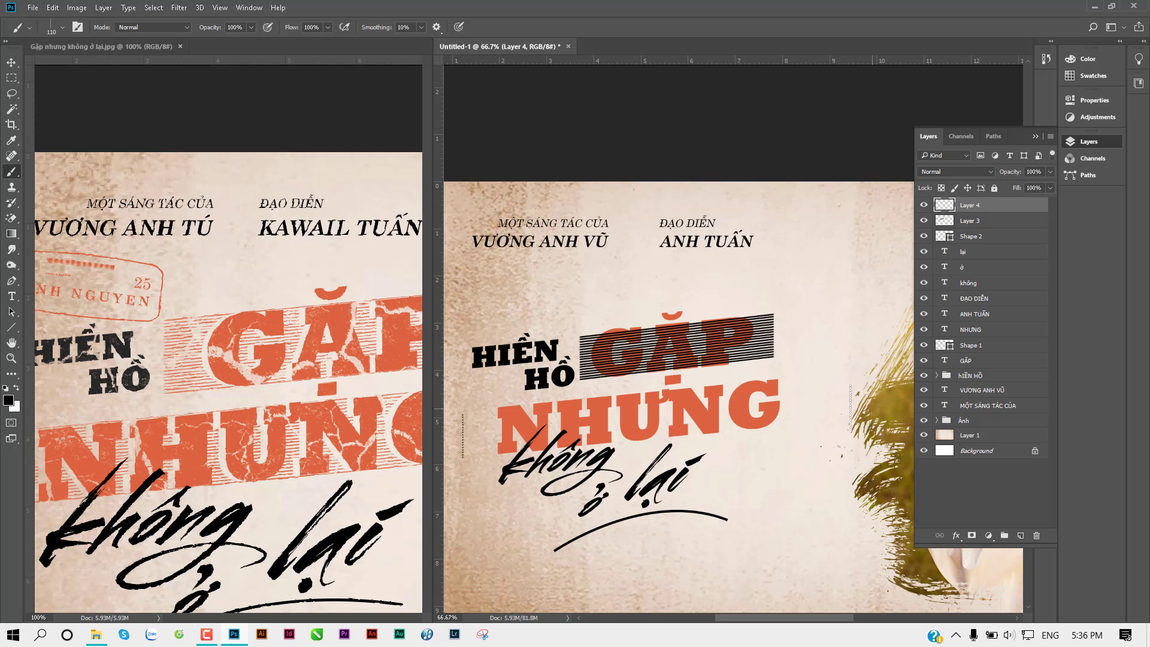
left_click(632, 416)
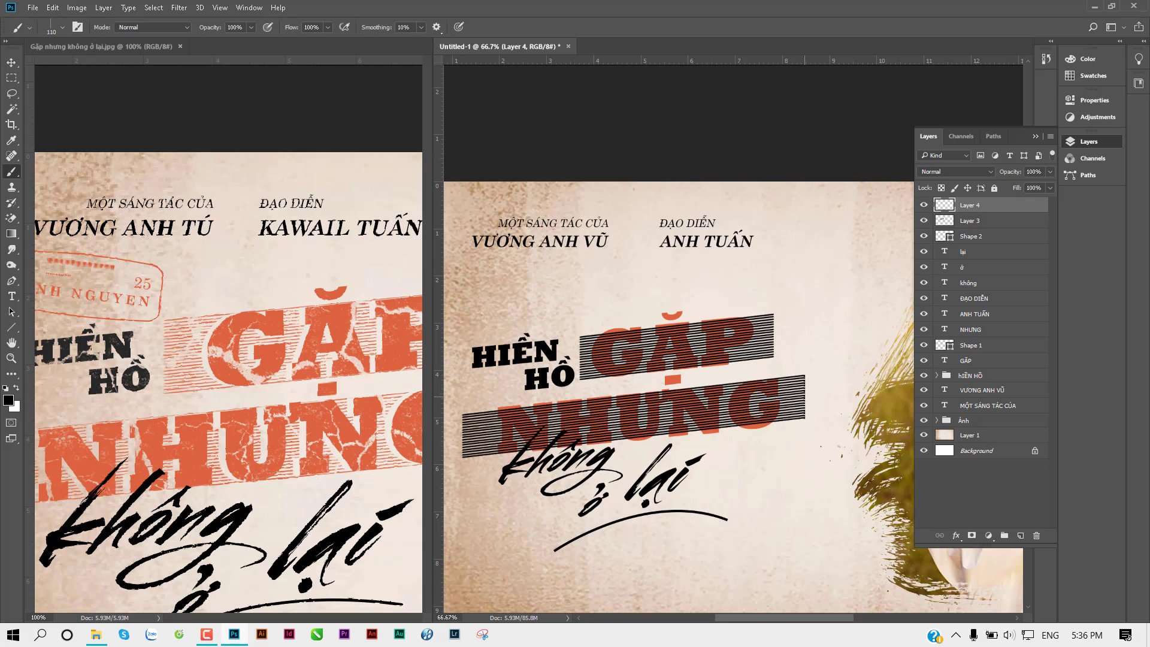
key("ctrl+z")
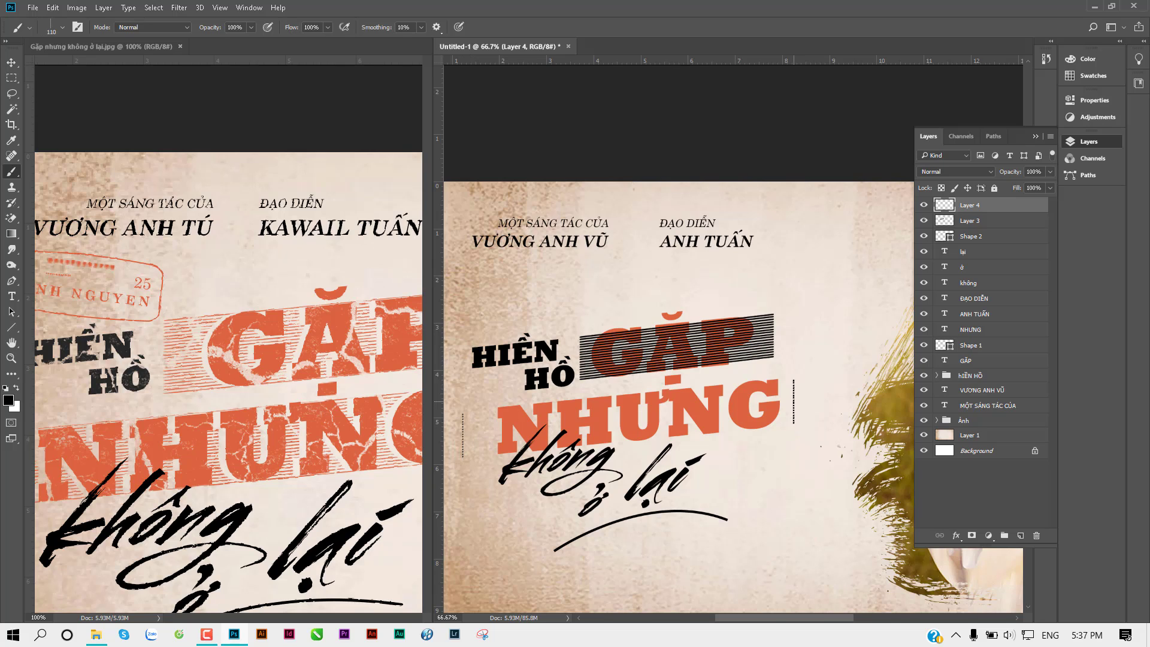
Paint a black striped band across NHƯNG, then make it taller, tilted and wider than the word
left_click(794, 401, "shift")
left_click(11, 64)
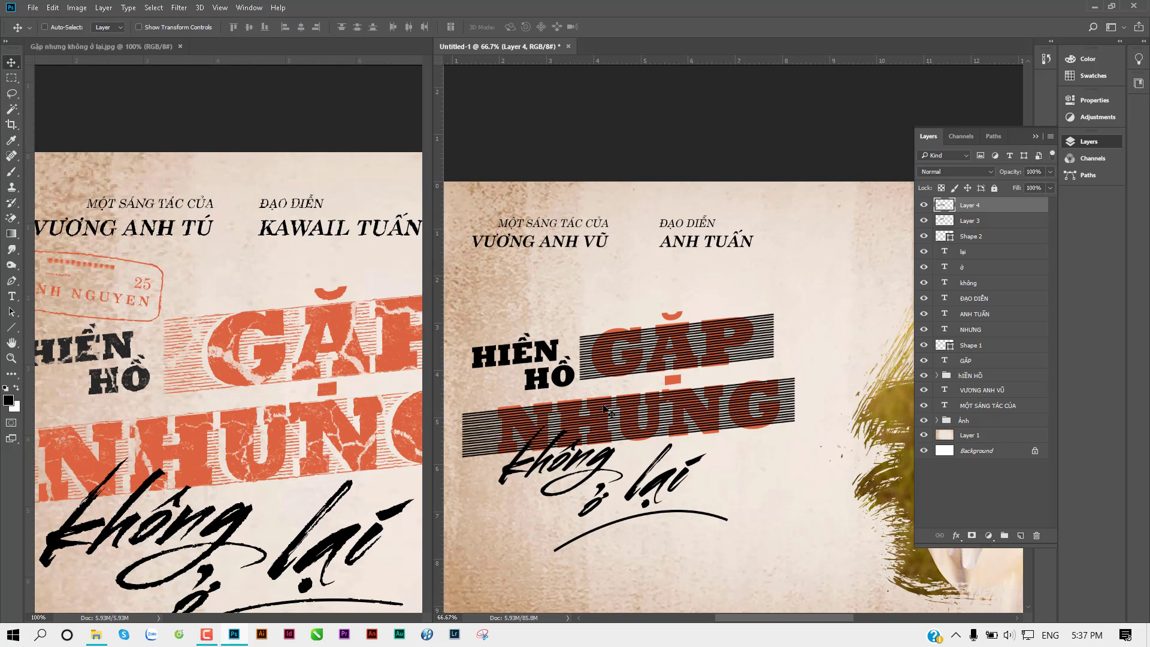
key("ctrl+t")
left_click_drag(629, 459, 628, 465)
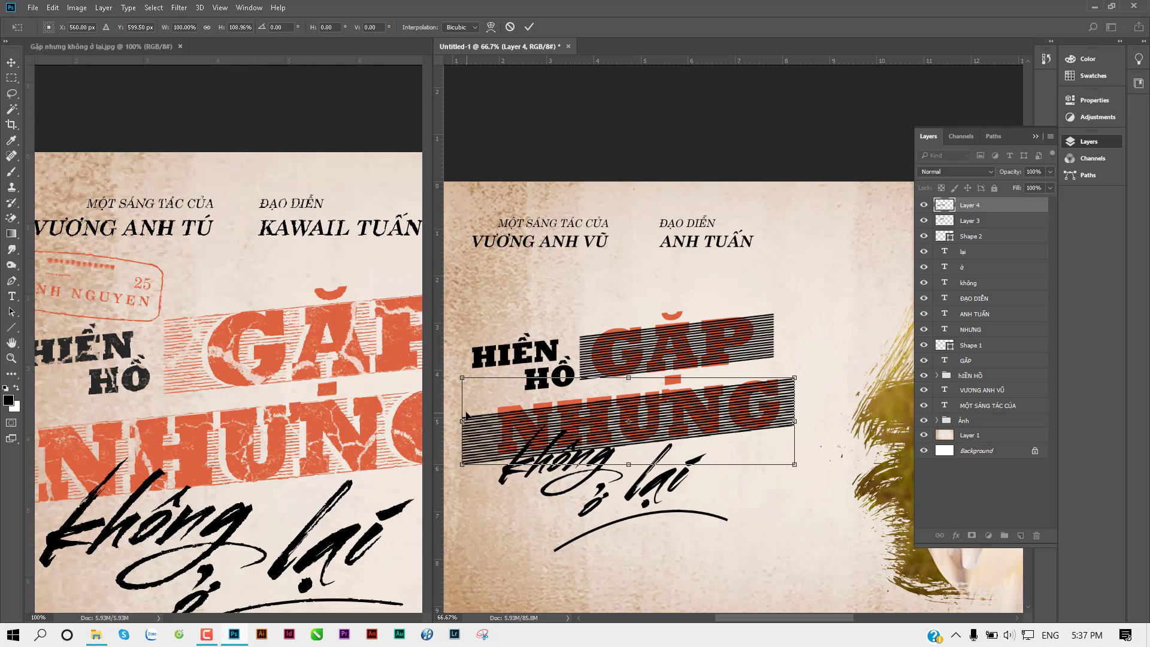
left_click_drag(462, 423, 462, 419)
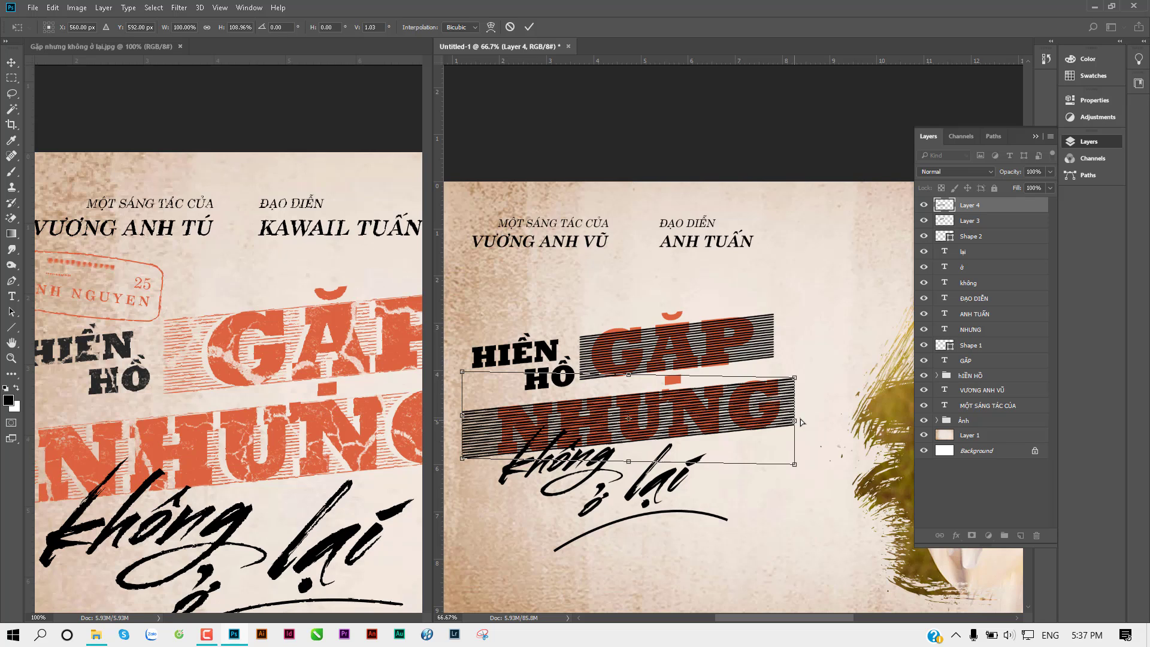
left_click_drag(801, 422, 833, 417)
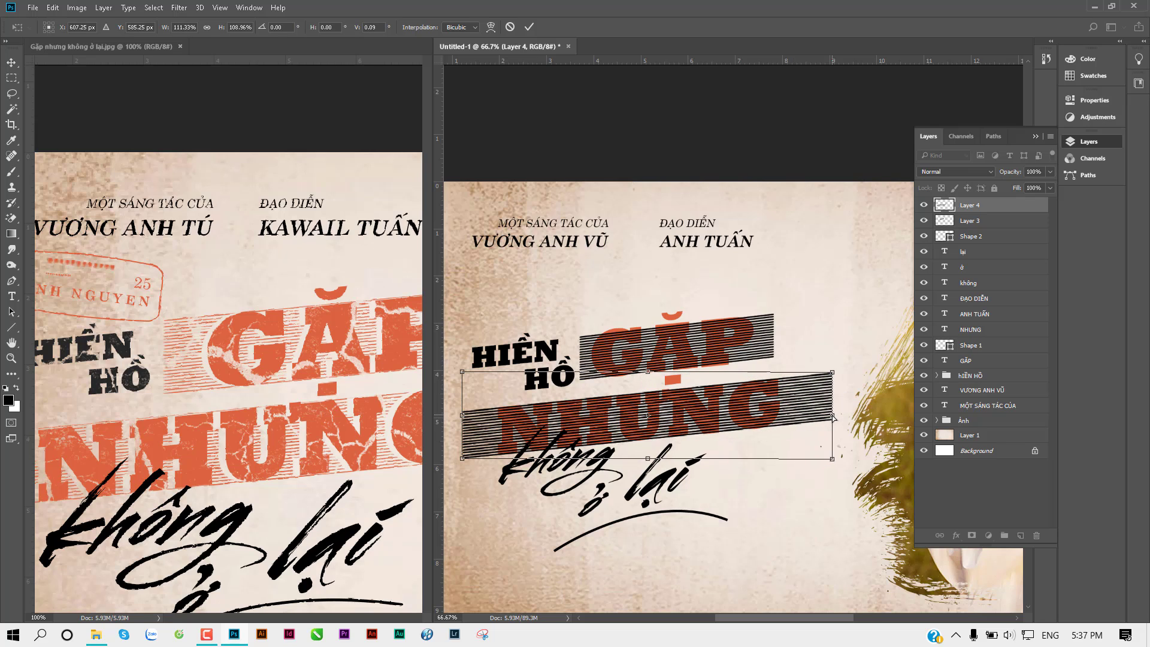
key("Return")
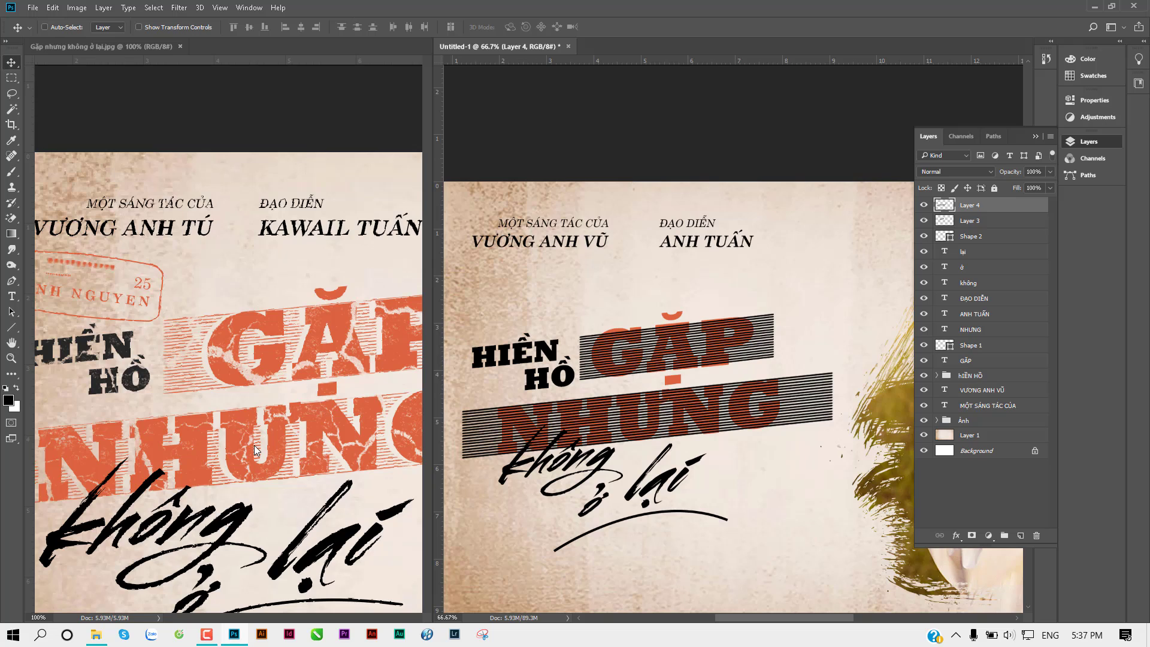
Sample the reference poster's orange and recolour the NHƯNG stripes orange with transparency locked
key("i")
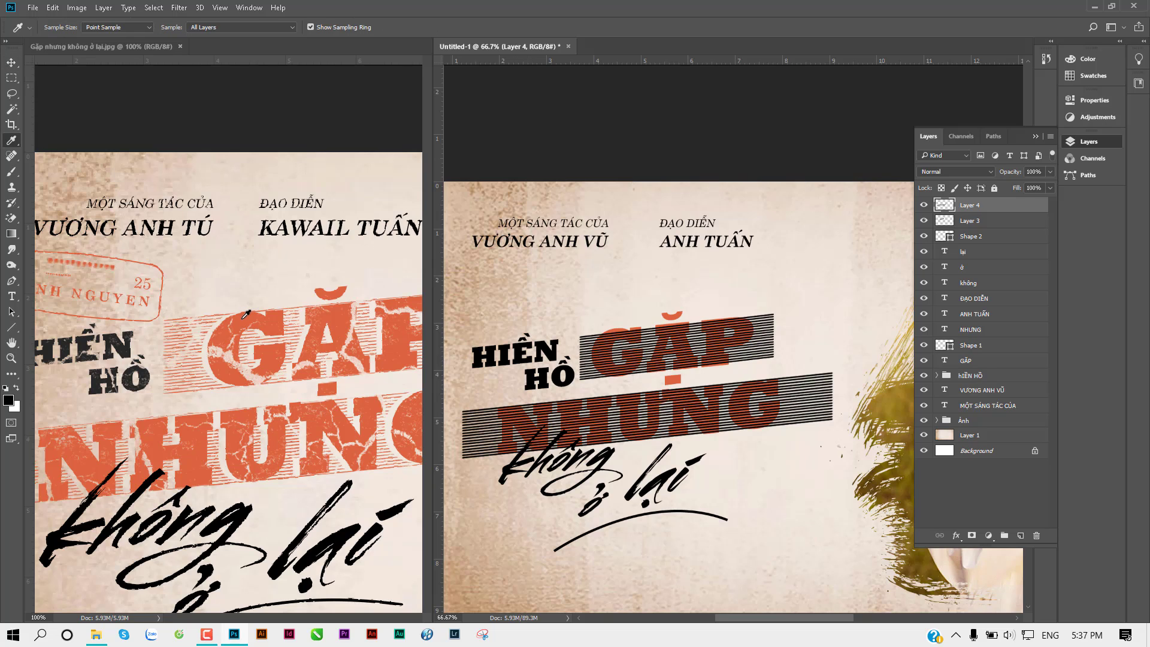
left_click(228, 395)
key("alt+BackSpace")
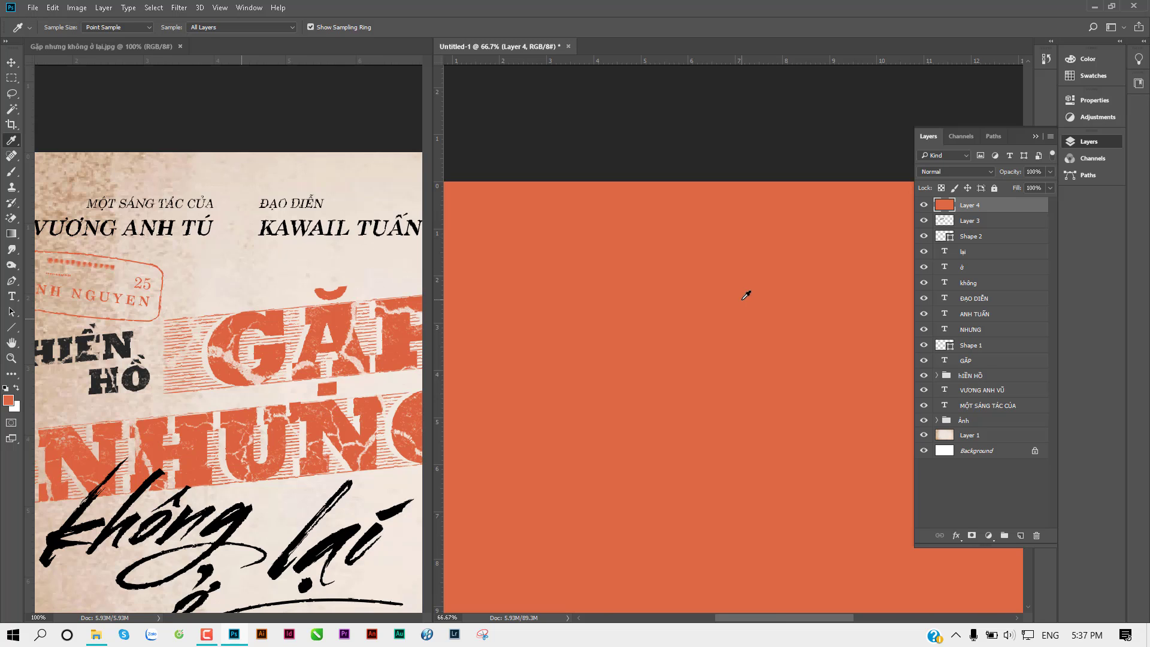
key("ctrl+z")
left_click(940, 188)
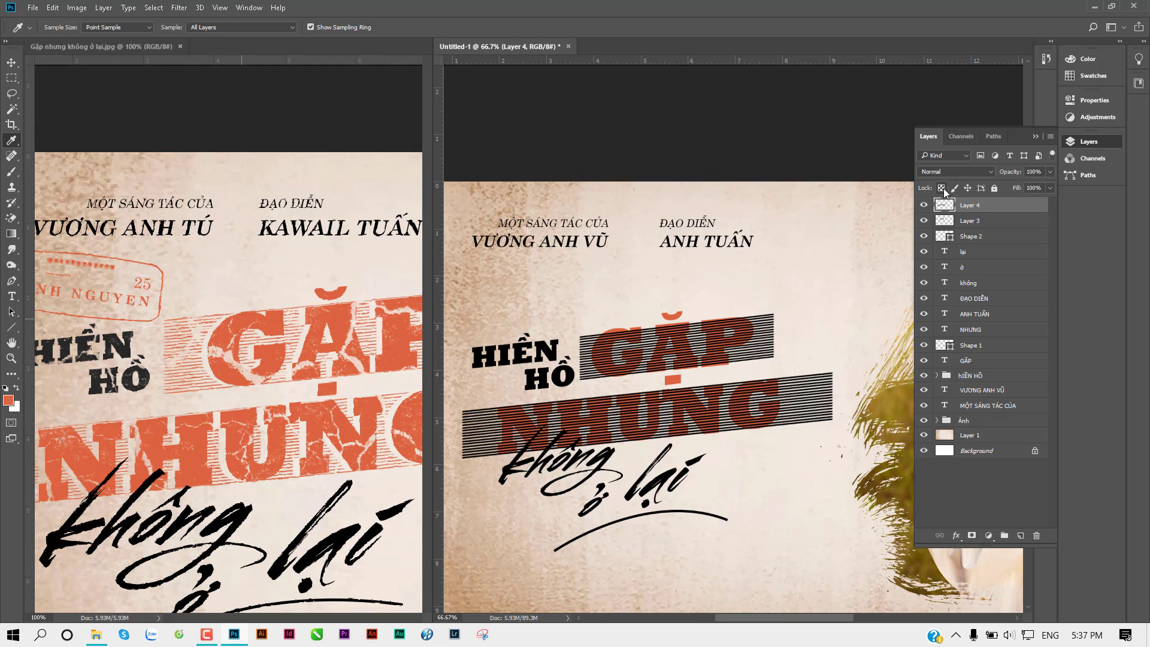
key("alt+BackSpace")
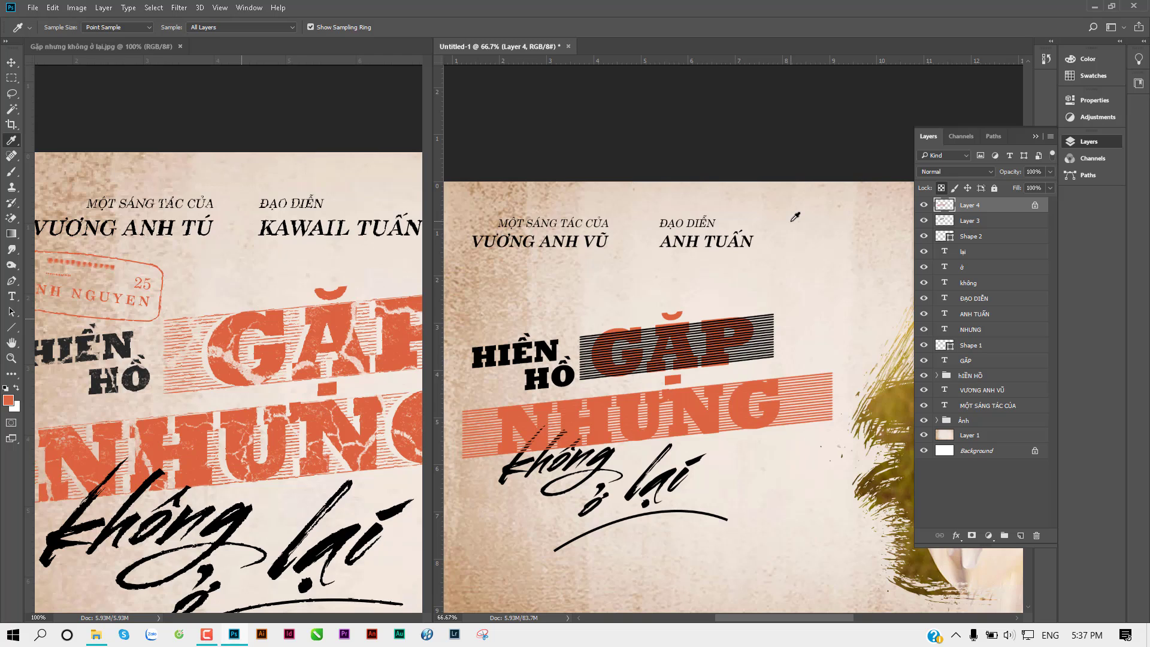
Recolour the GẶP stripe layer orange and select both stripe layers
key("v")
left_click(942, 224)
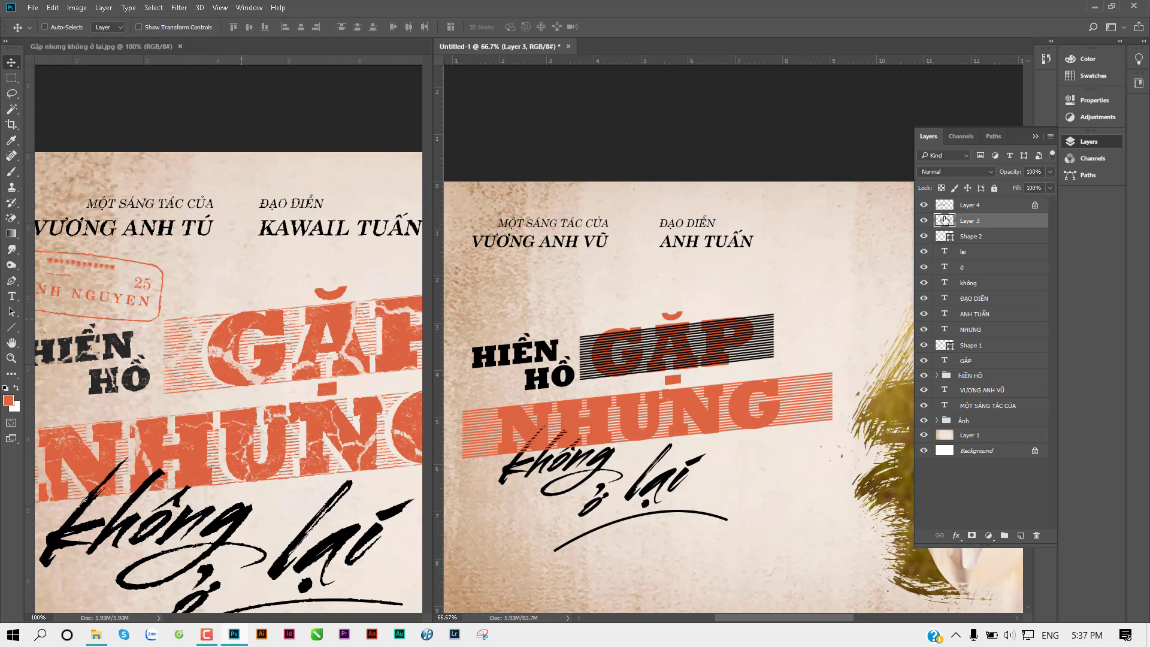
key("alt+BackSpace")
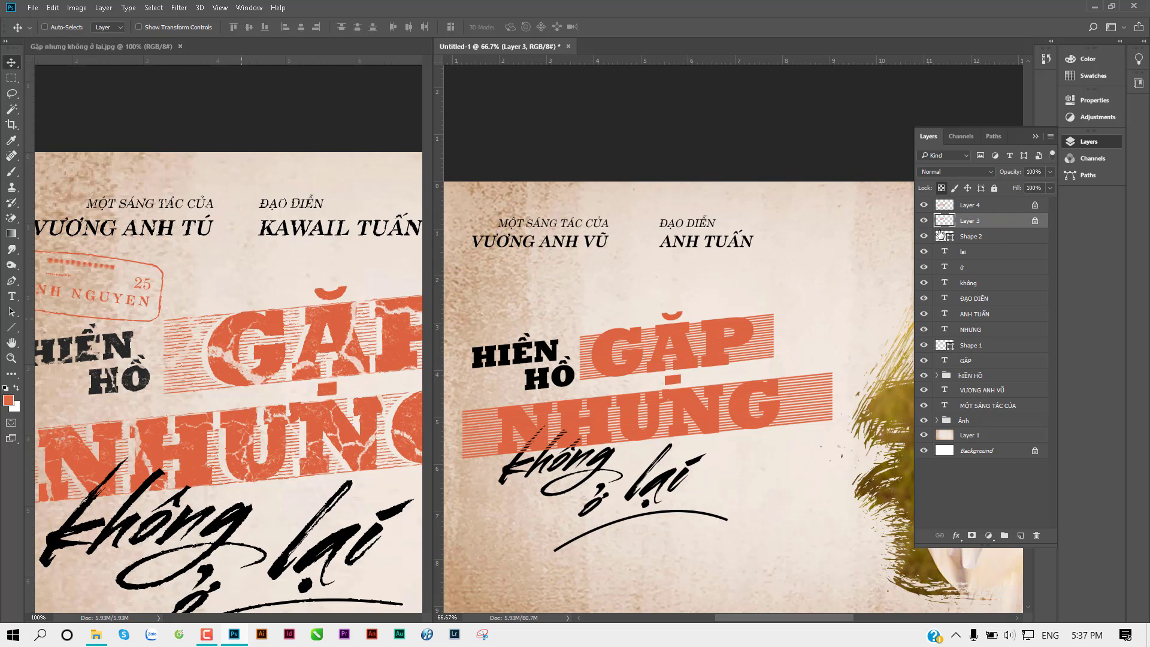
left_click(982, 207, "shift")
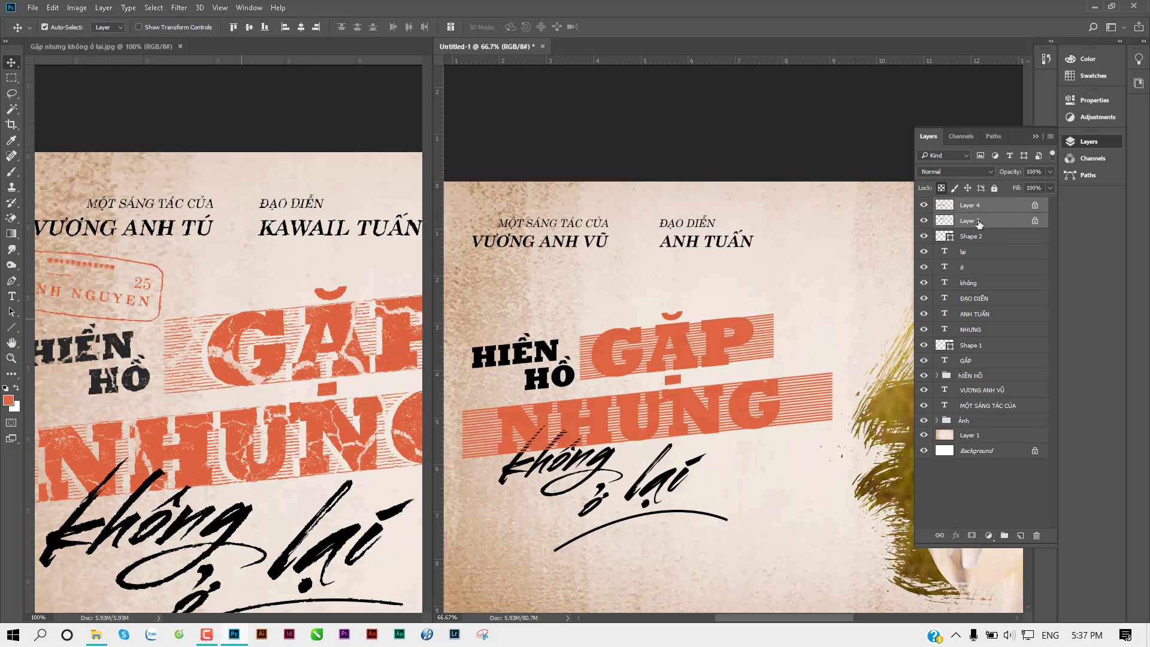
Group the two stripe layers into a group named 'pattern'
key("ctrl+g")
double_click(965, 206)
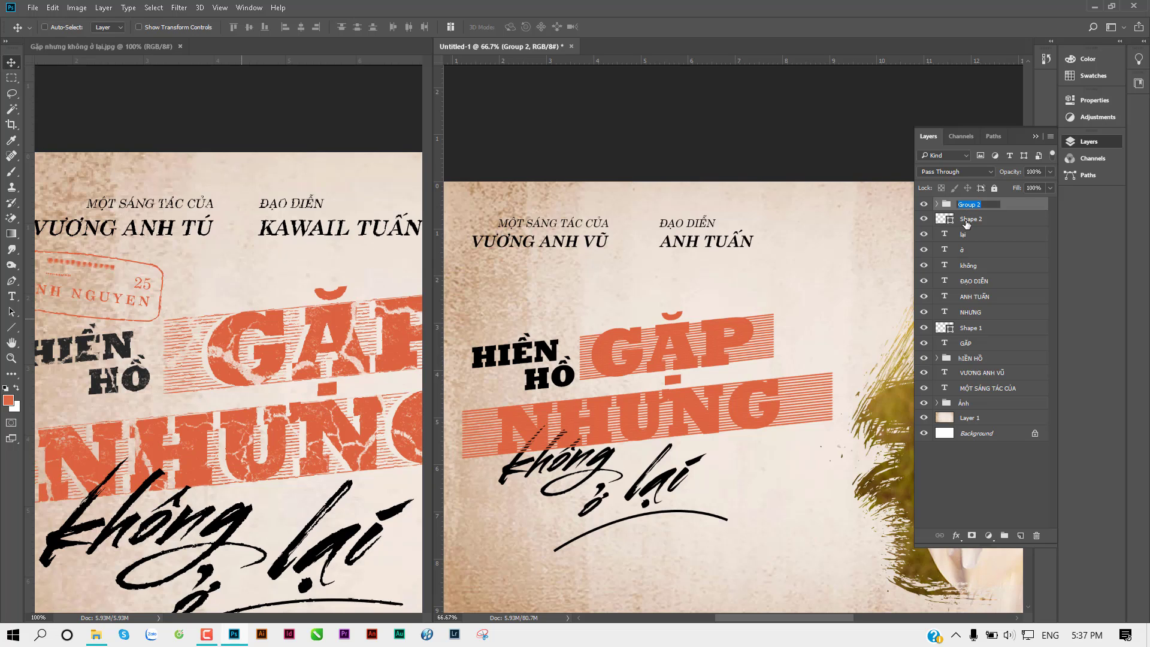
type("pattern")
key("Return")
Compare the reference poster's lettering against the design by toggling the pattern group
left_click(258, 391)
key("ctrl+plus")
left_click_drag(246, 361, 166, 338)
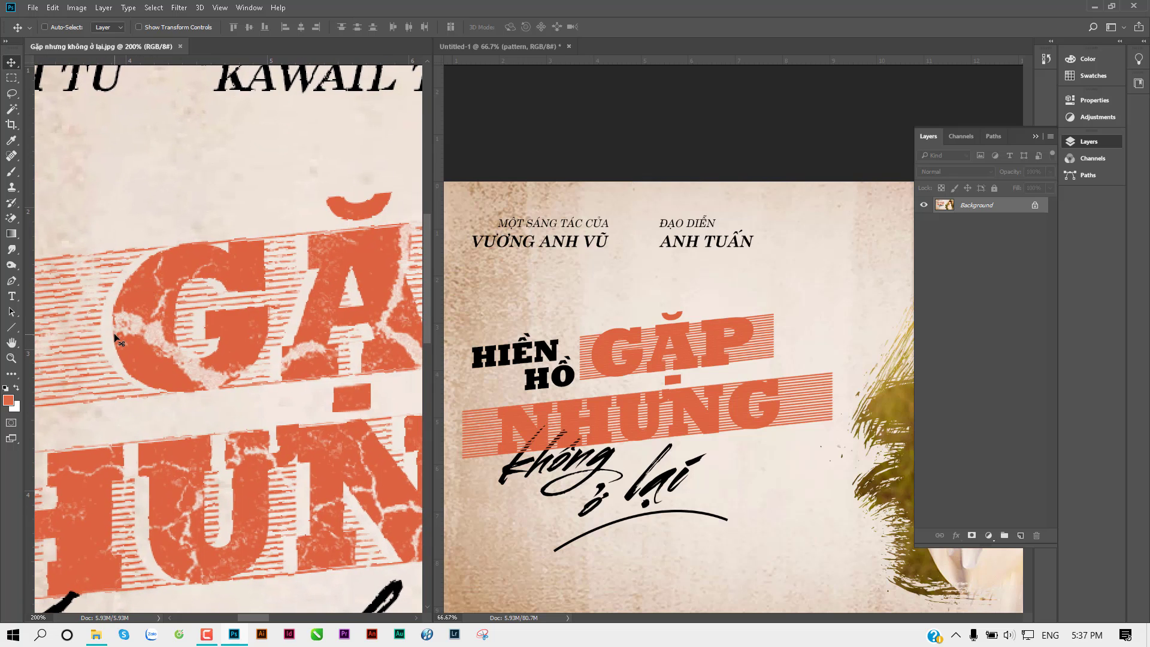
left_click_drag(209, 463, 413, 287)
left_click_drag(250, 315, 417, 312)
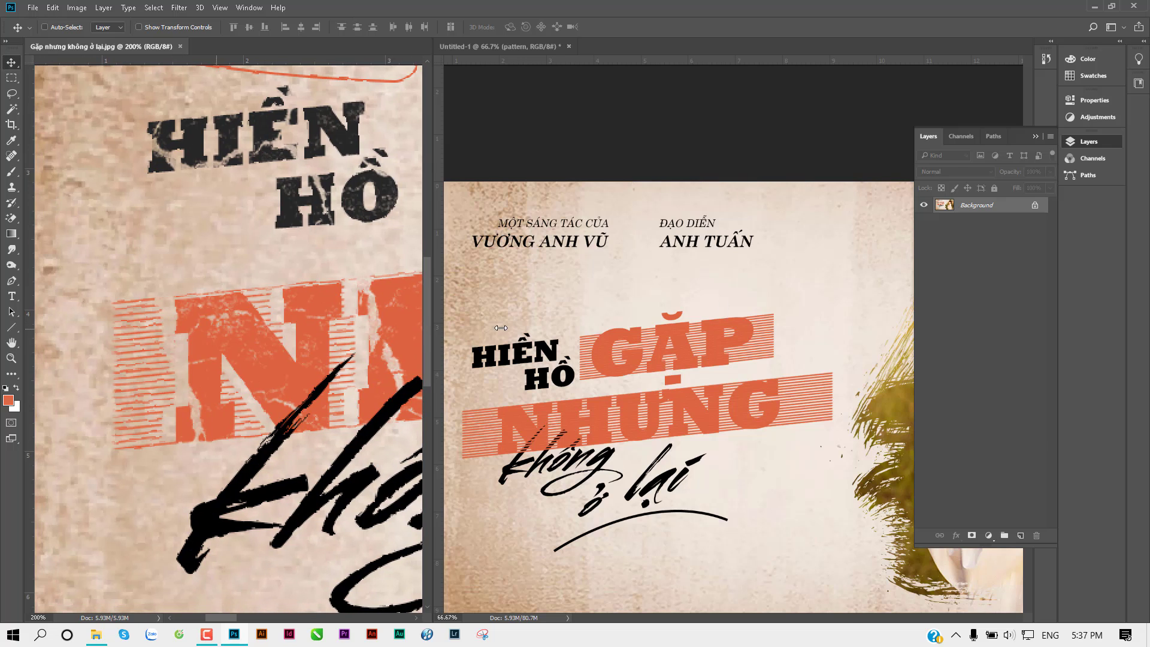
left_click(649, 371)
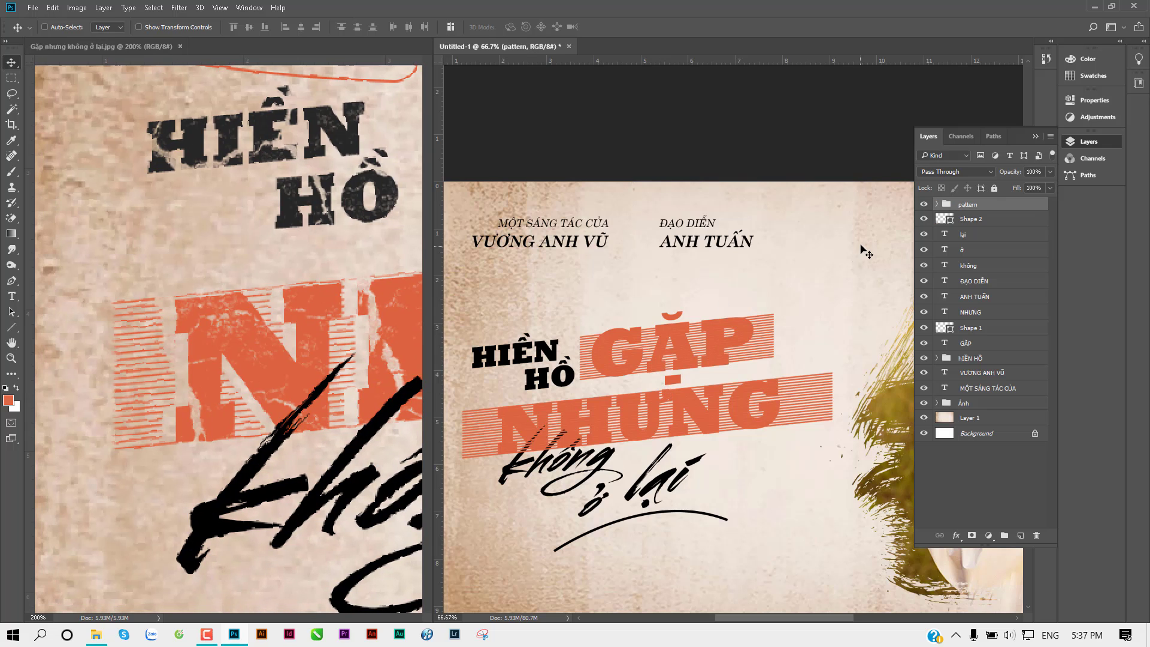
left_click(922, 205)
left_click(922, 206)
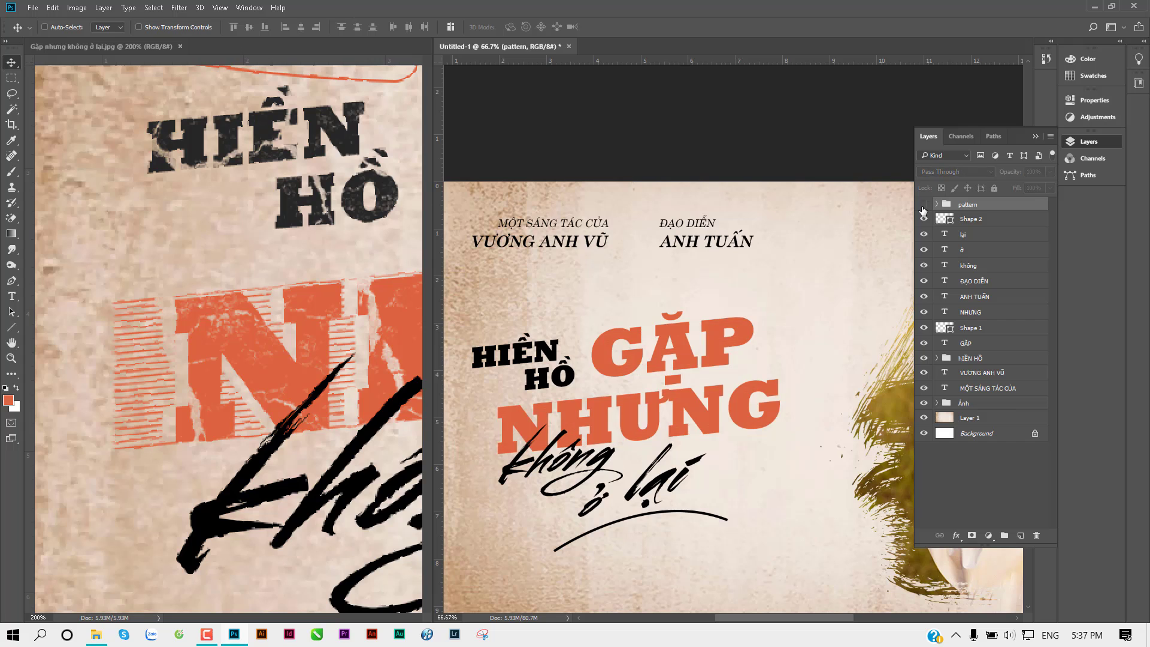
left_click(923, 206)
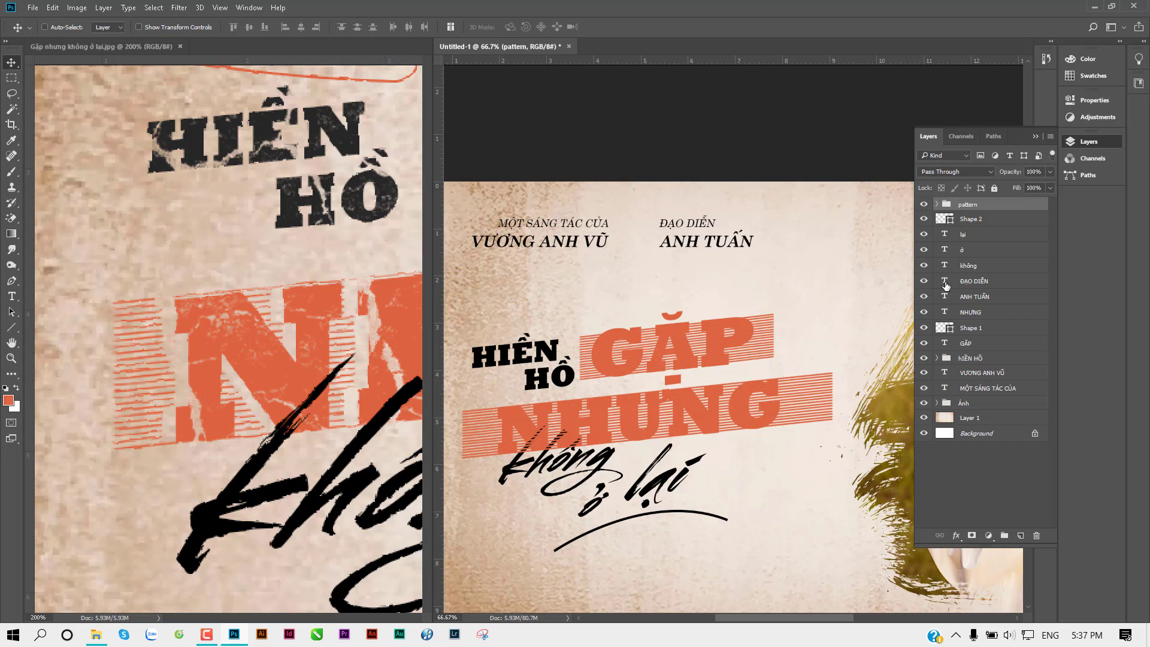
Duplicate the GẶP text layer and fill the copy black
double_click(933, 344)
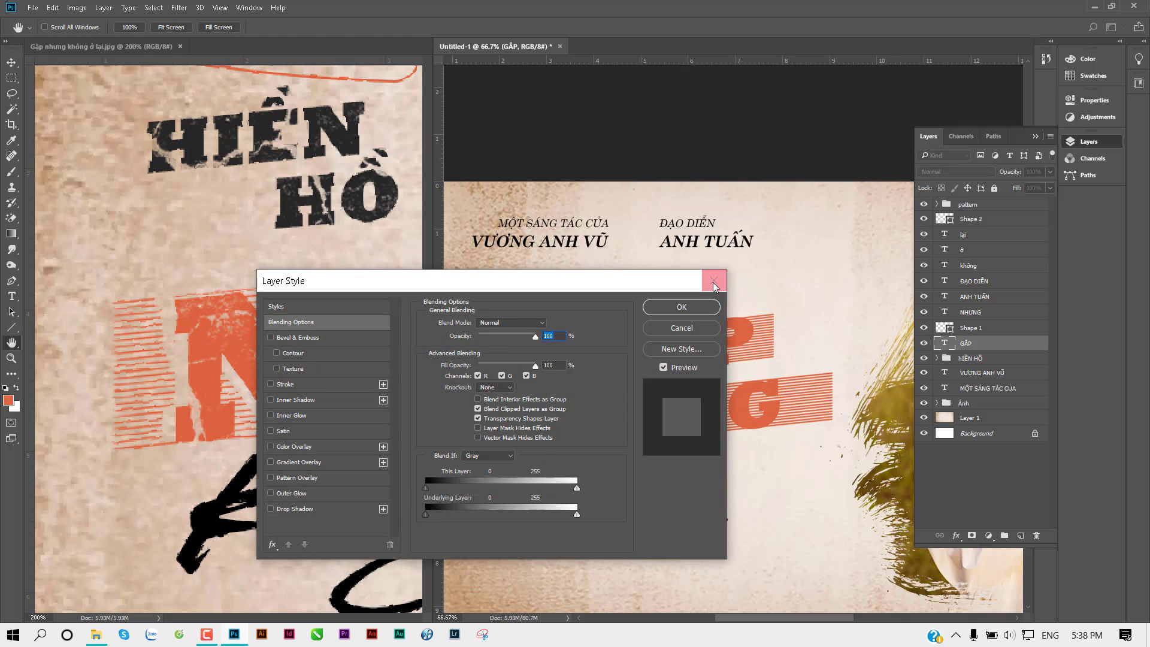
left_click(714, 286)
key("v")
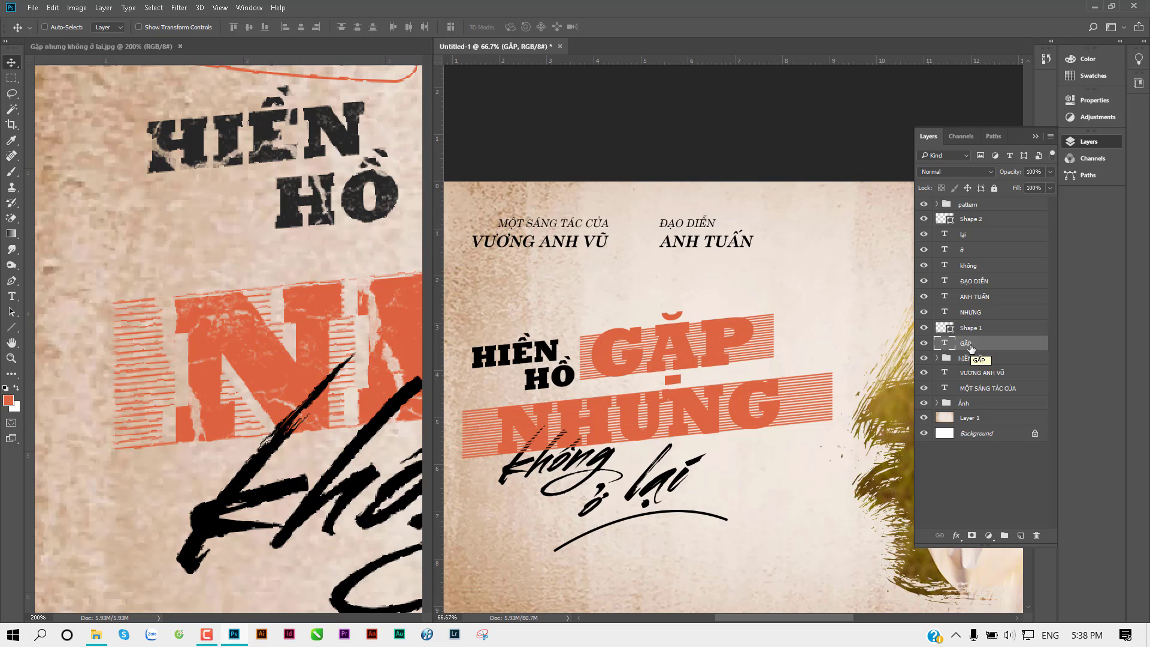
key("ctrl")
key("ctrl+j")
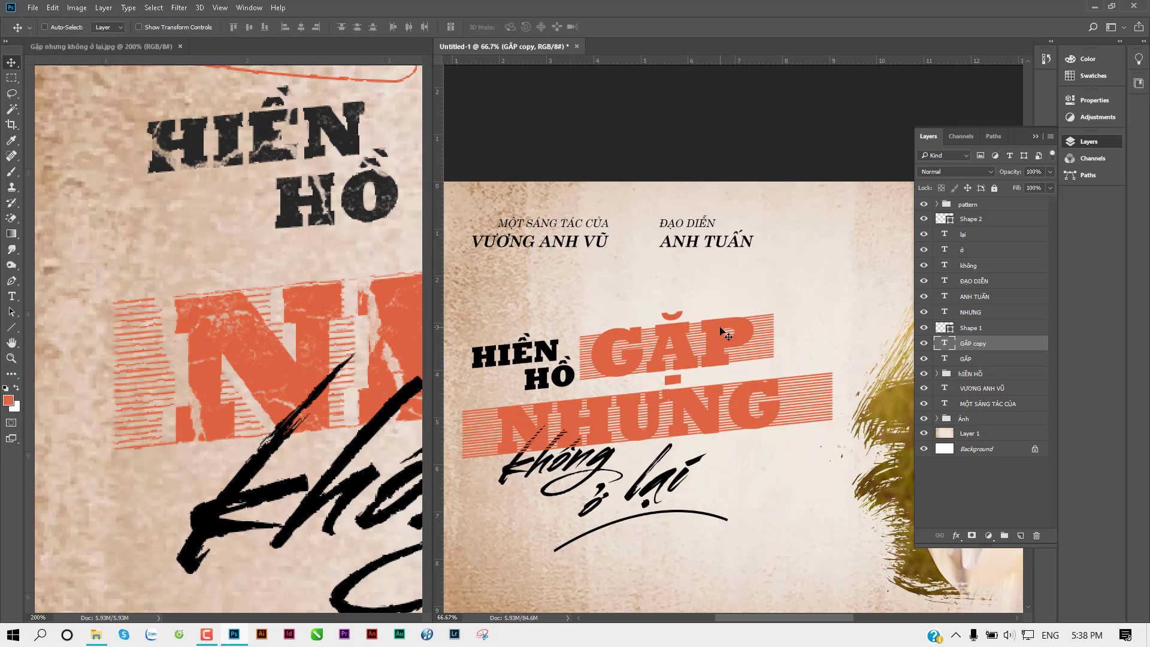
key("alt+BackSpace")
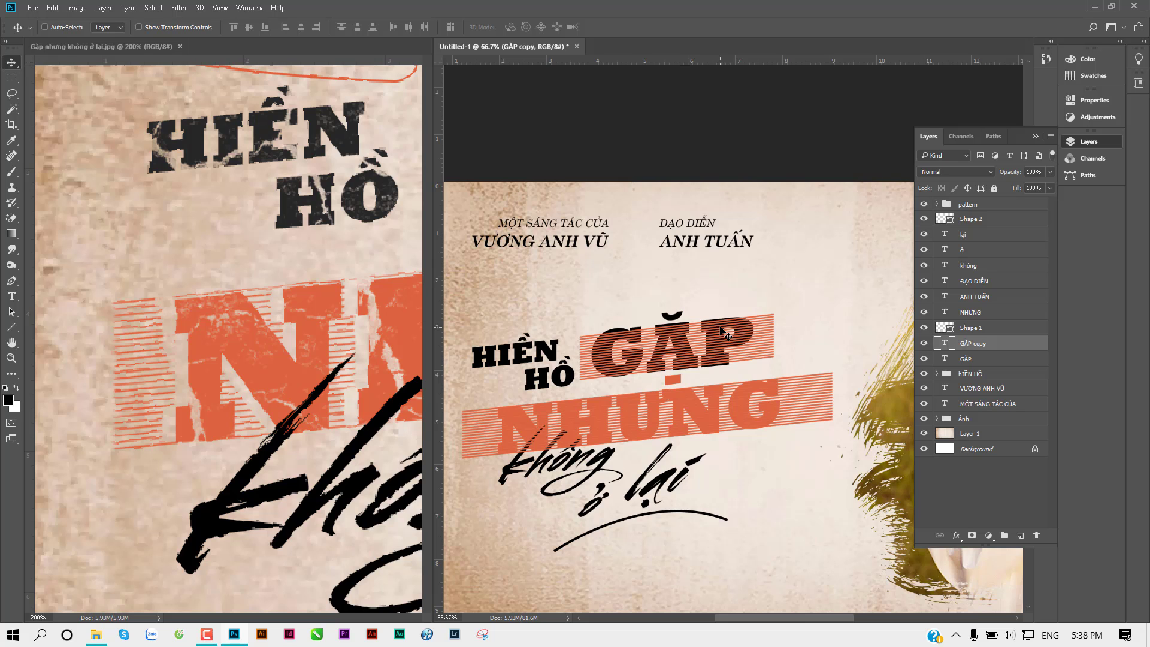
Move the black GẶP copy to the top of the stack and offset it slightly
scroll(721, 331, "up", 1)
left_click_drag(988, 344, 1003, 199)
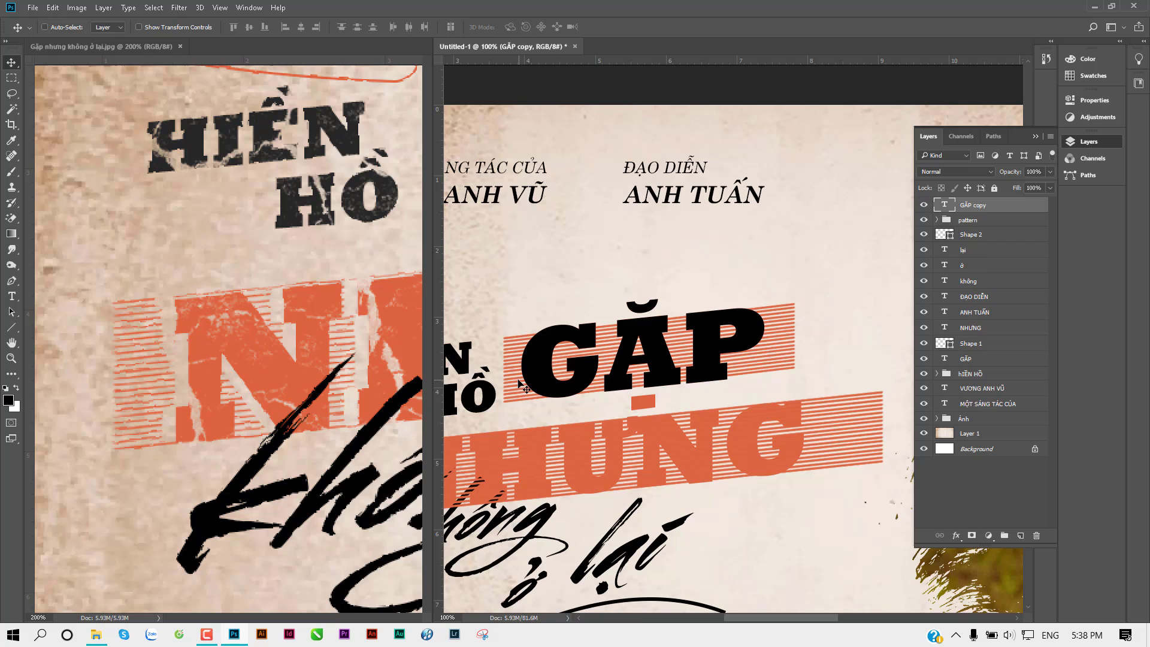
scroll(519, 384, "up", 1)
left_click_drag(654, 352, 651, 347)
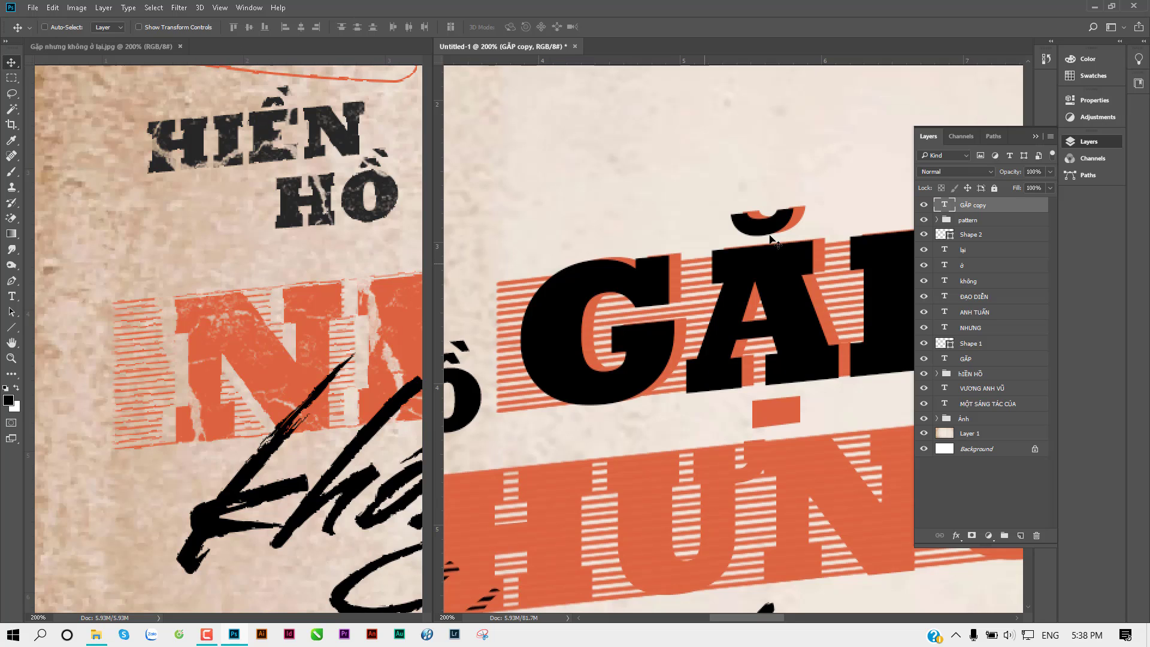
Load the GẶP copy letters as a selection, hide that copy and compare the stripe layers
left_click(937, 219)
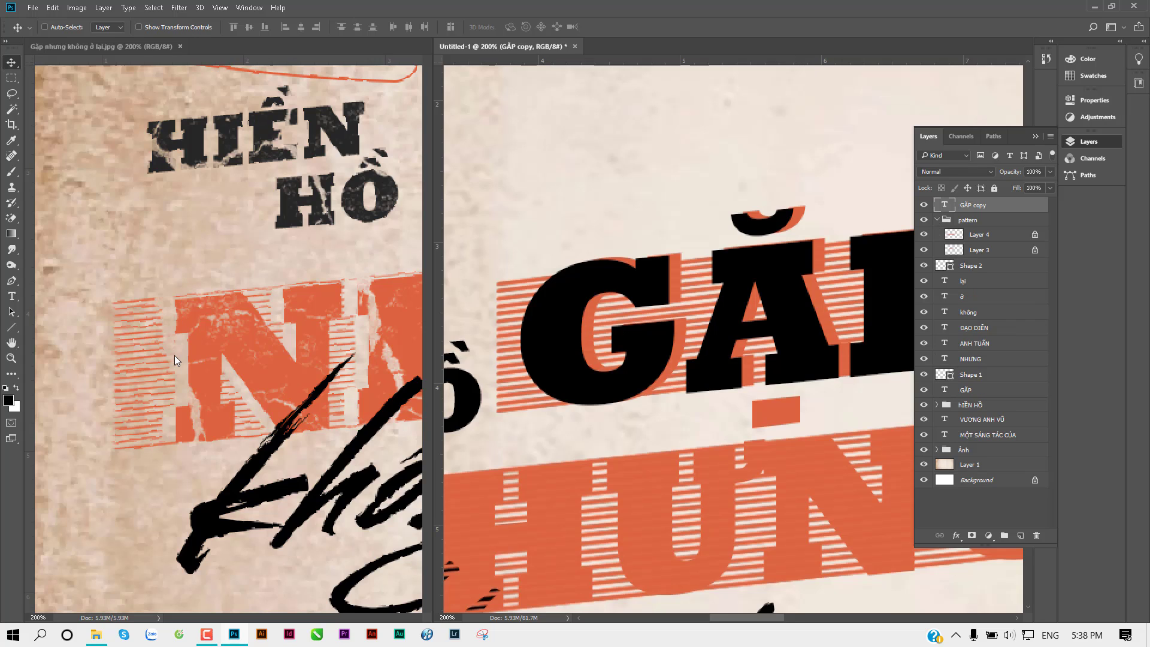
key("ctrl")
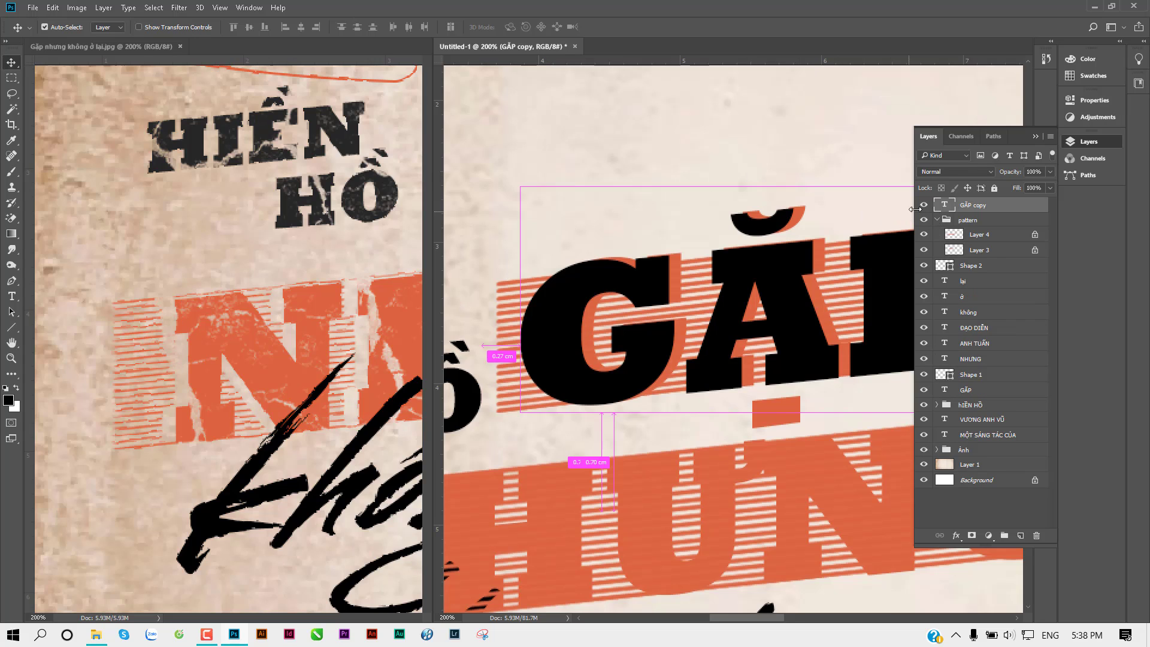
left_click(948, 208, "ctrl")
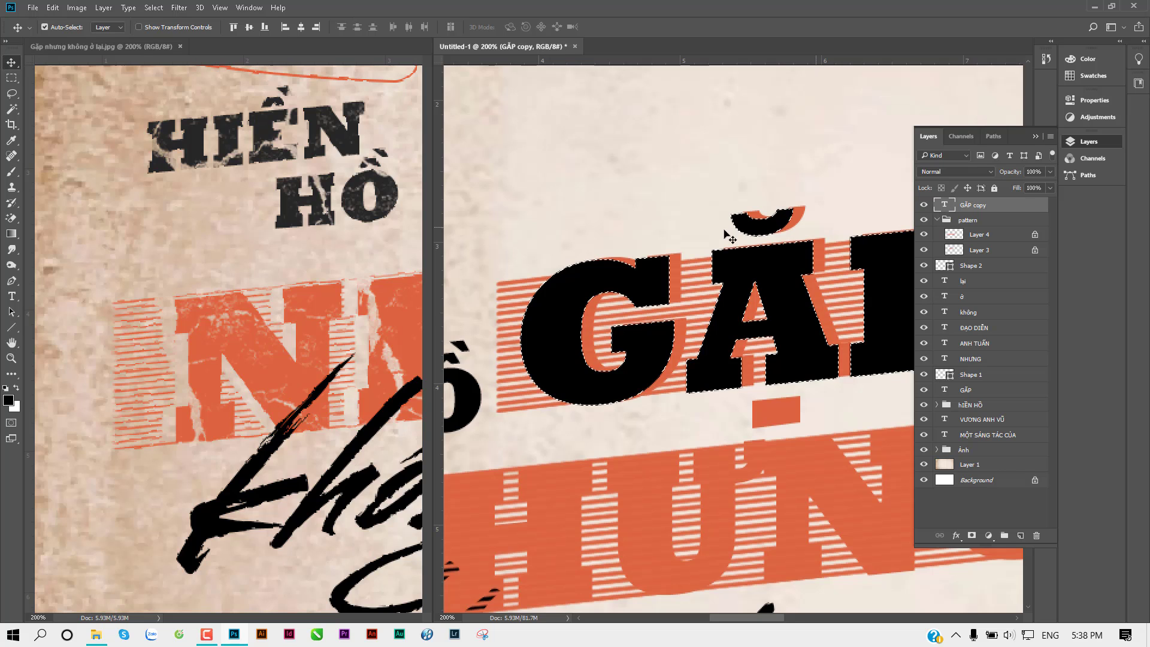
left_click(924, 205)
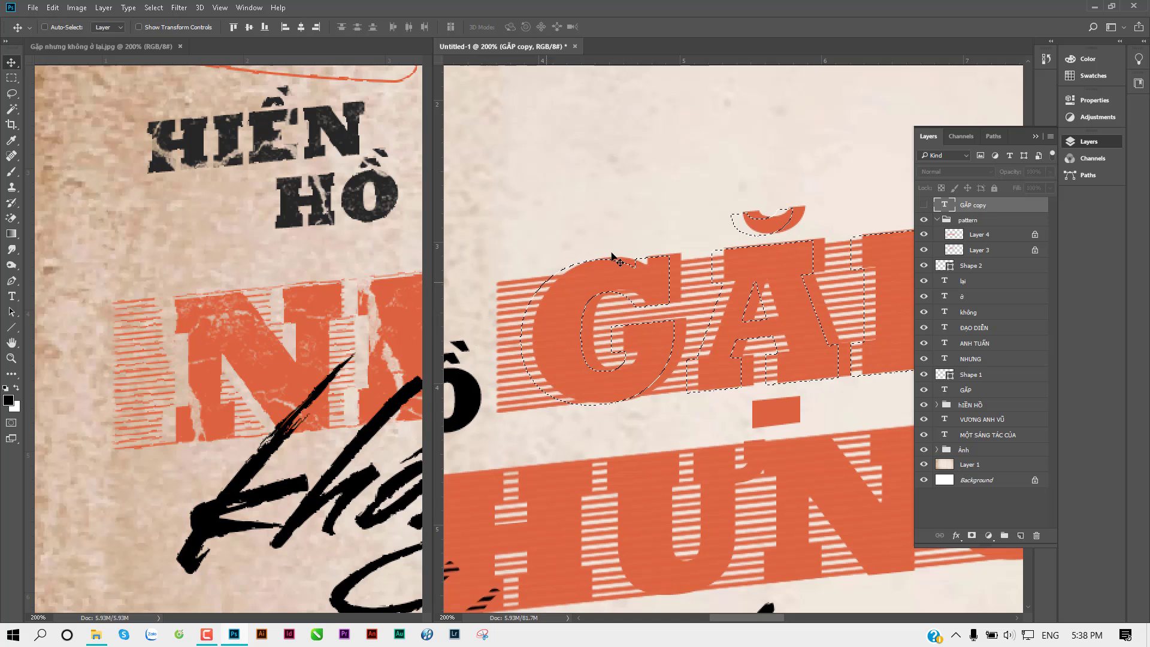
left_click(923, 234)
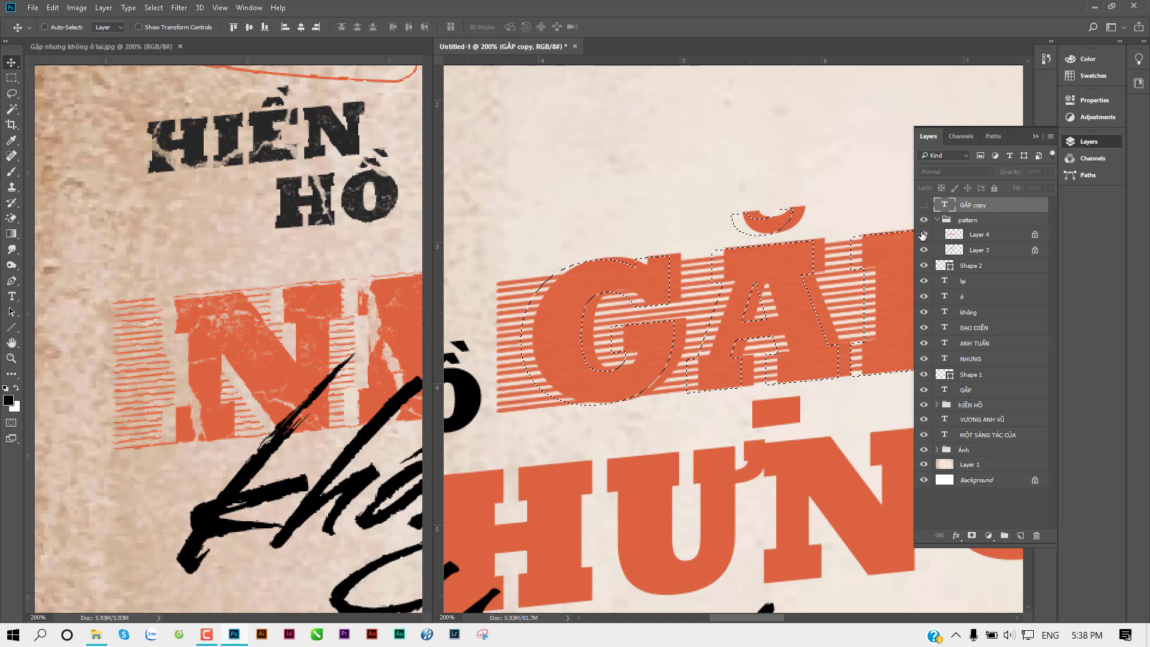
left_click(923, 234)
left_click(923, 249)
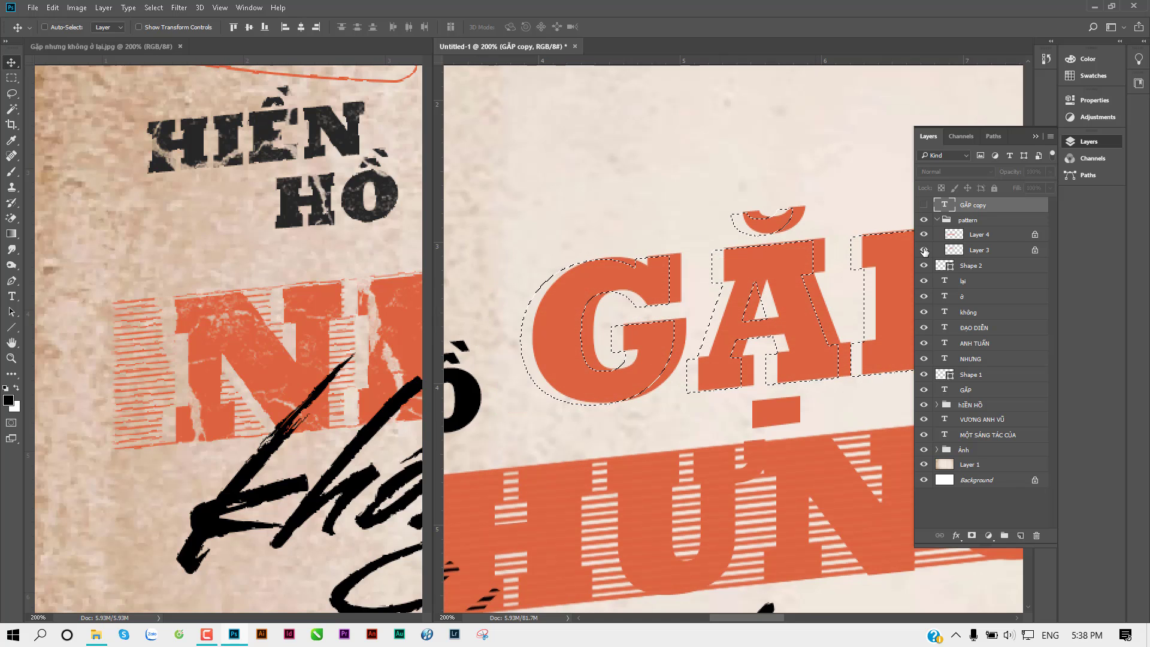
left_click(924, 250)
Add an inverted mask to the unlocked GẶP stripe layer so stripes surround the letters
left_click(1034, 252)
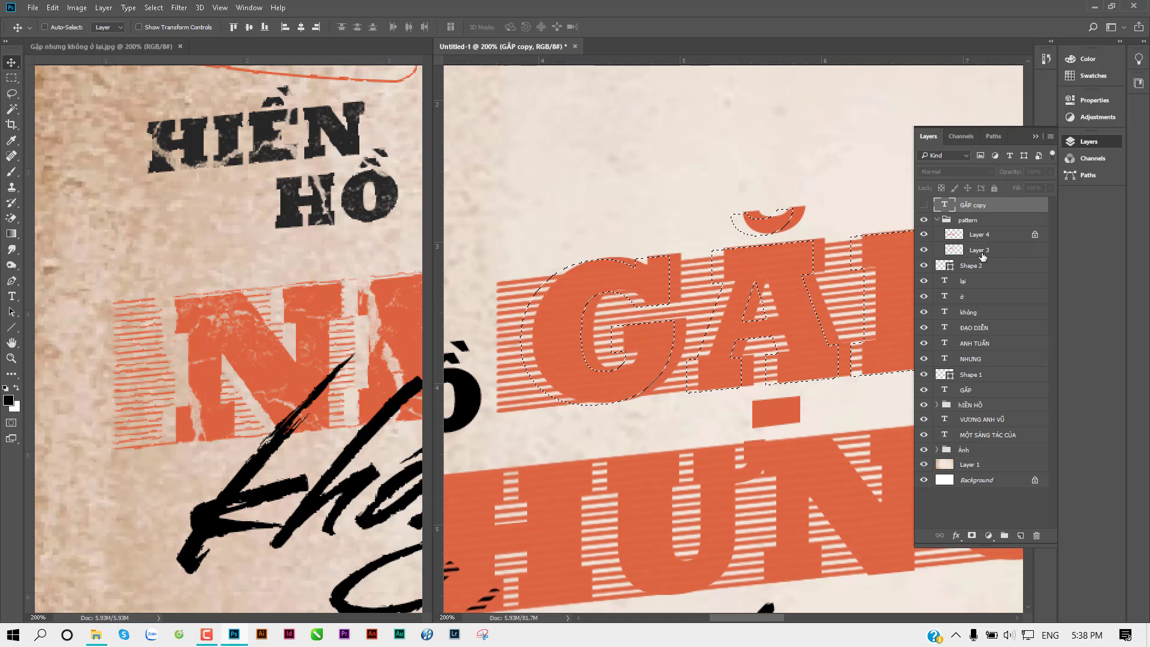
left_click(960, 254)
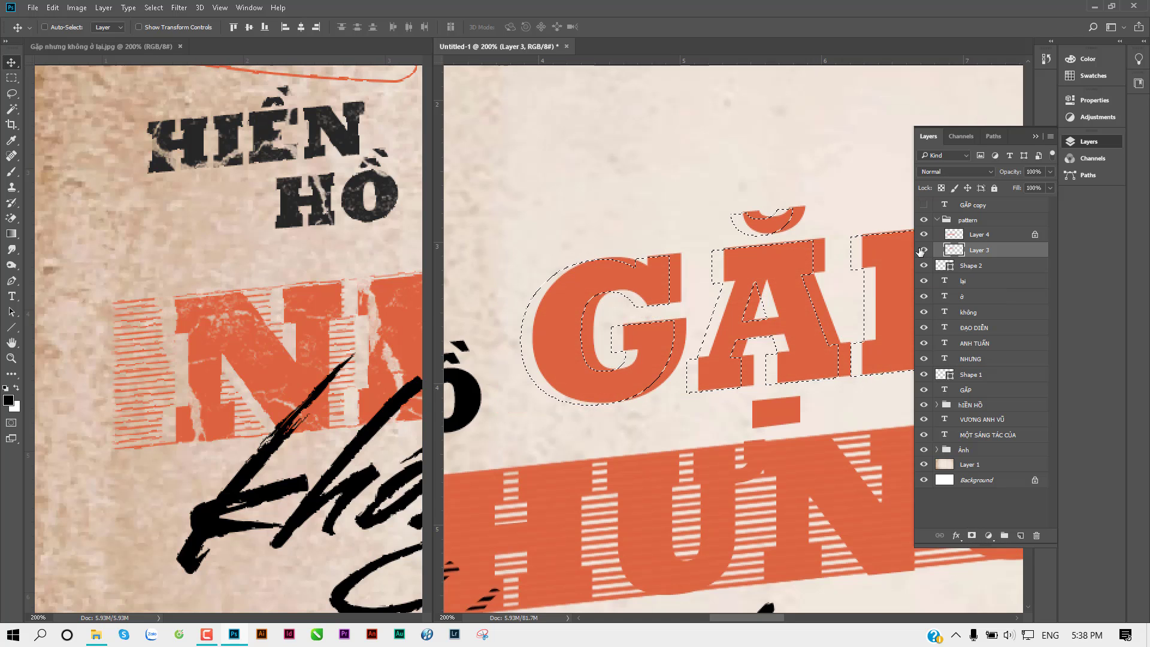
left_click(970, 535)
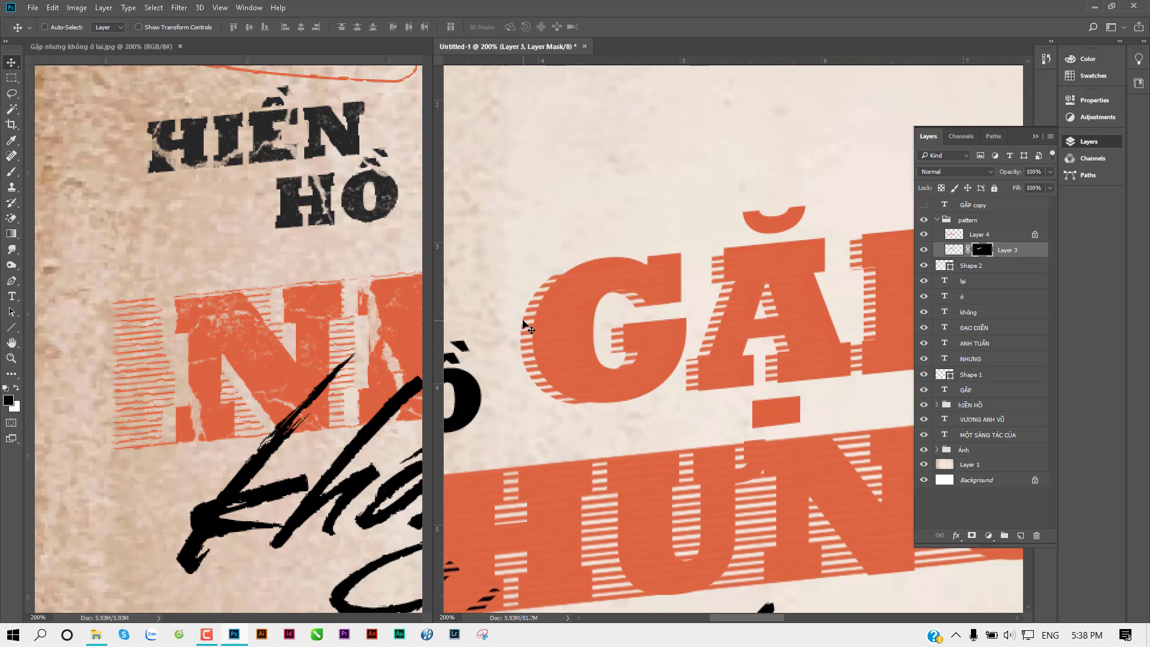
key("ctrl")
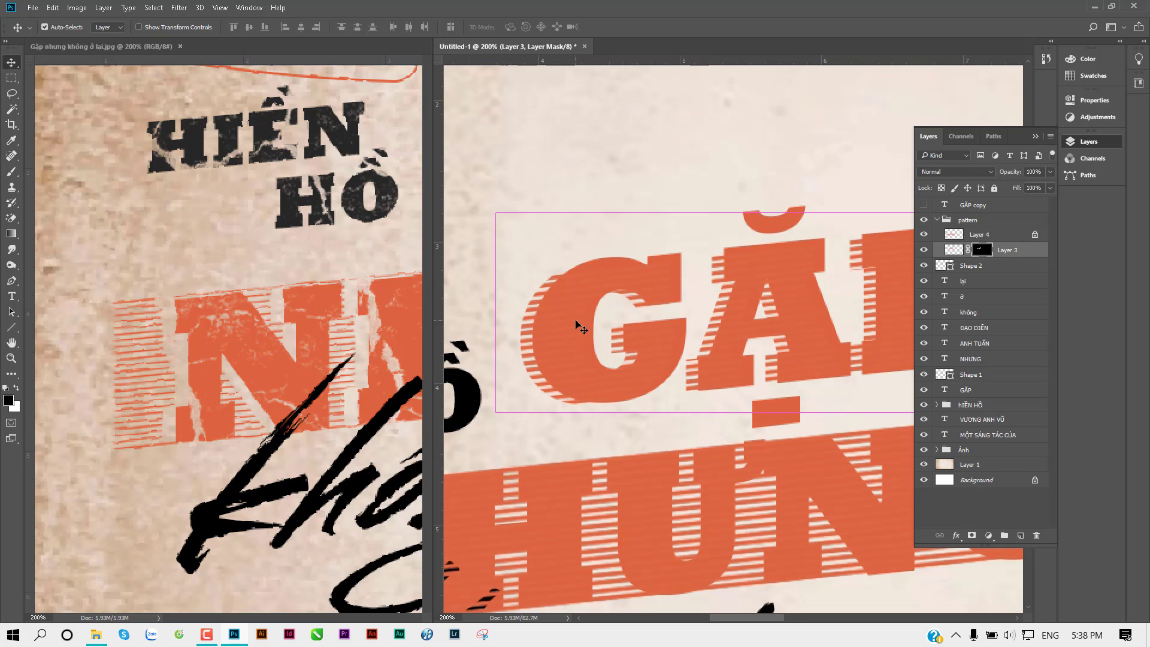
key("ctrl+i")
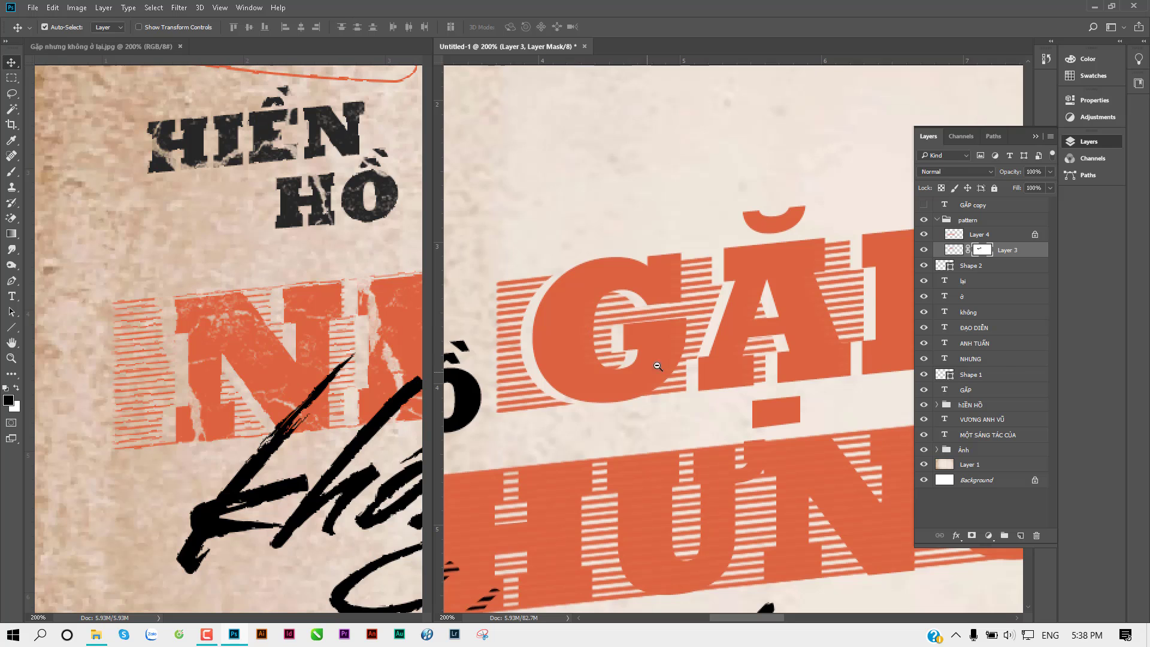
key("ctrl+minus")
left_click_drag(700, 390, 704, 362)
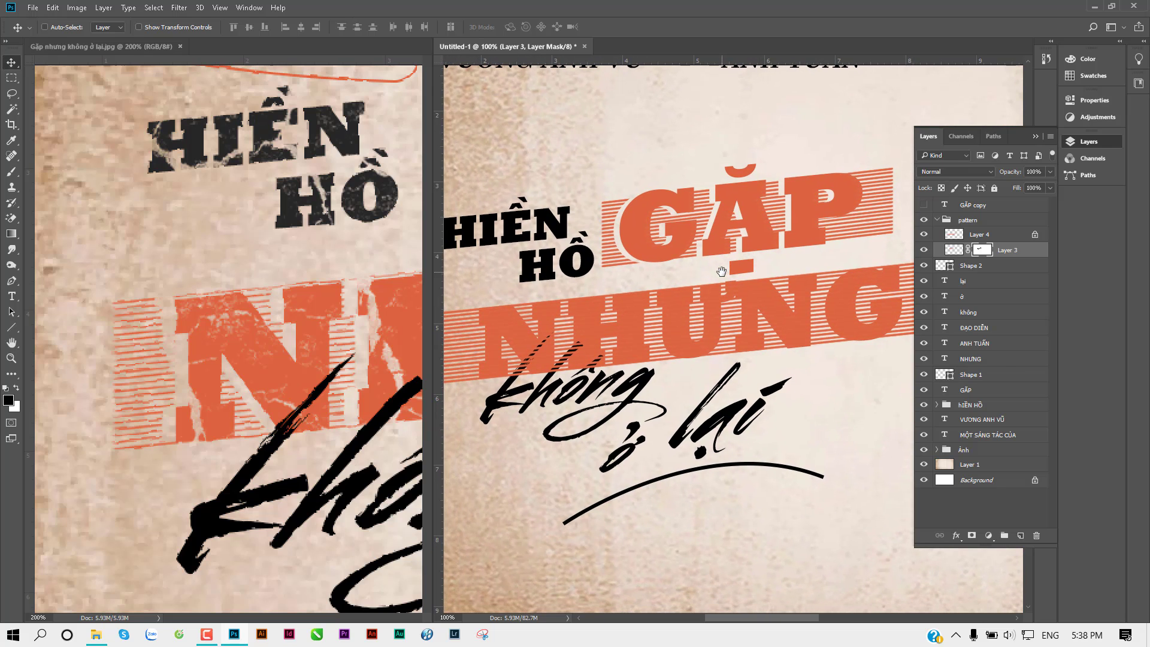
key("ctrl")
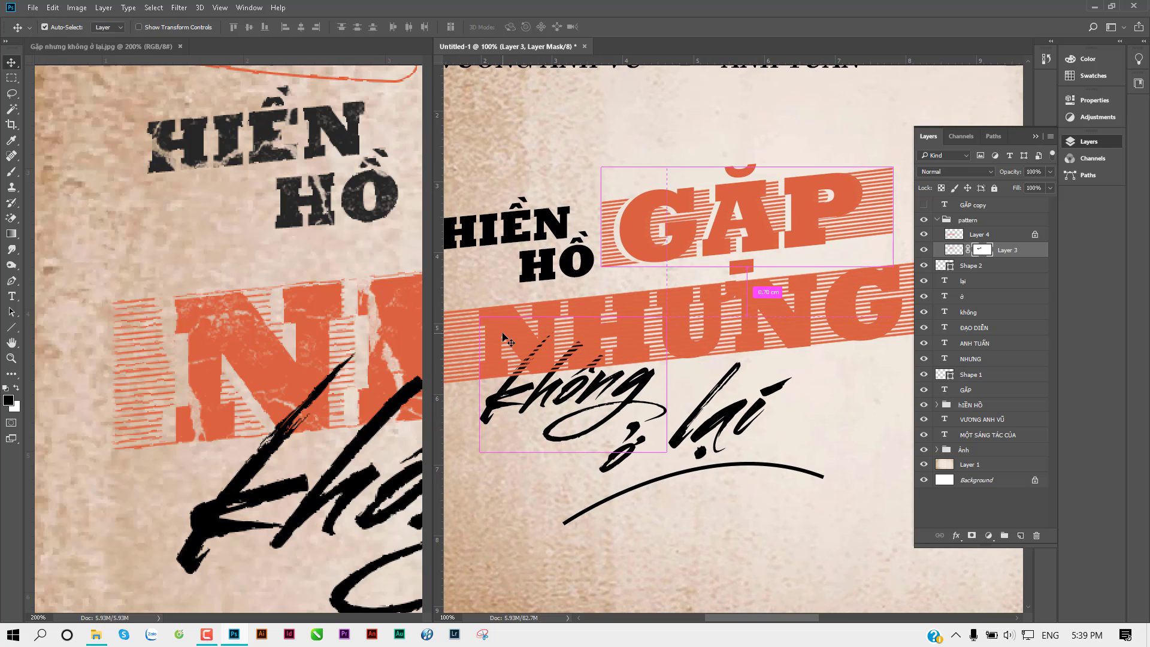
left_click(640, 314, "ctrl")
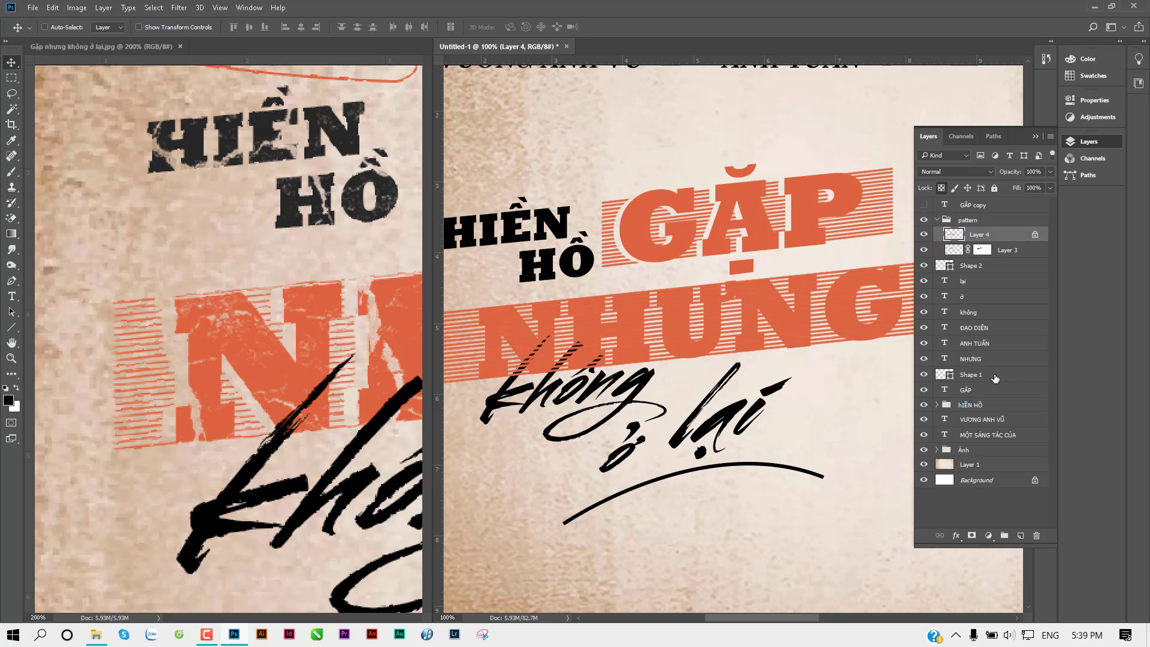
Check the GẶP, stripe and NHƯNG layers and select the NHƯNG text layer
left_click(975, 390)
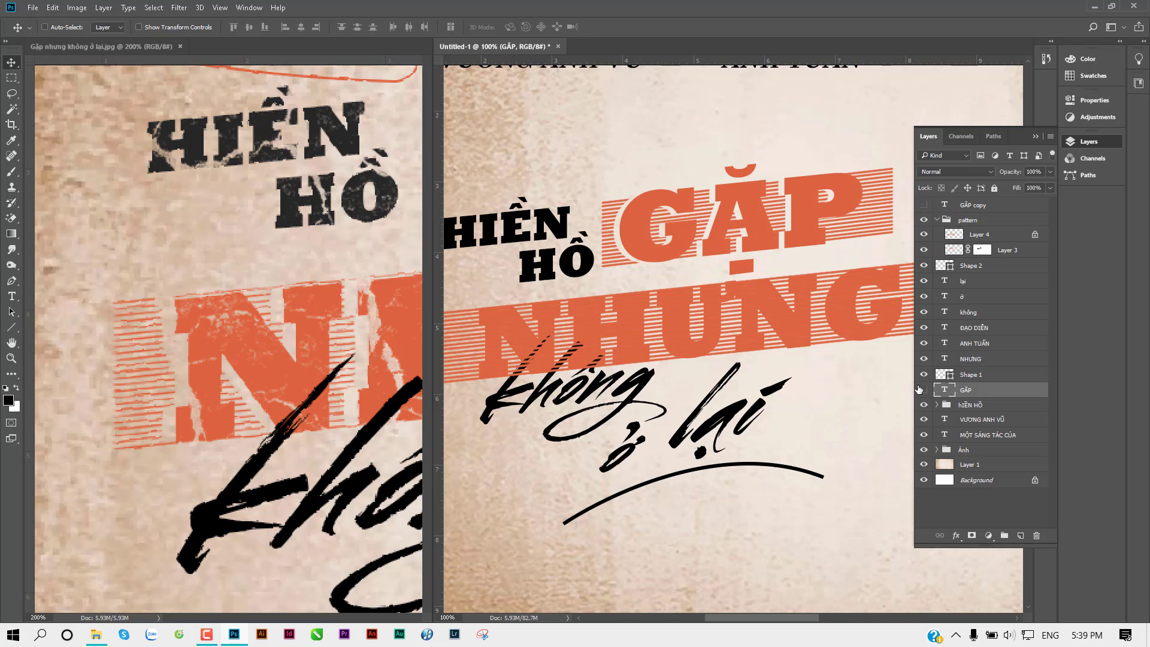
left_click(922, 390)
left_click(620, 318, "ctrl")
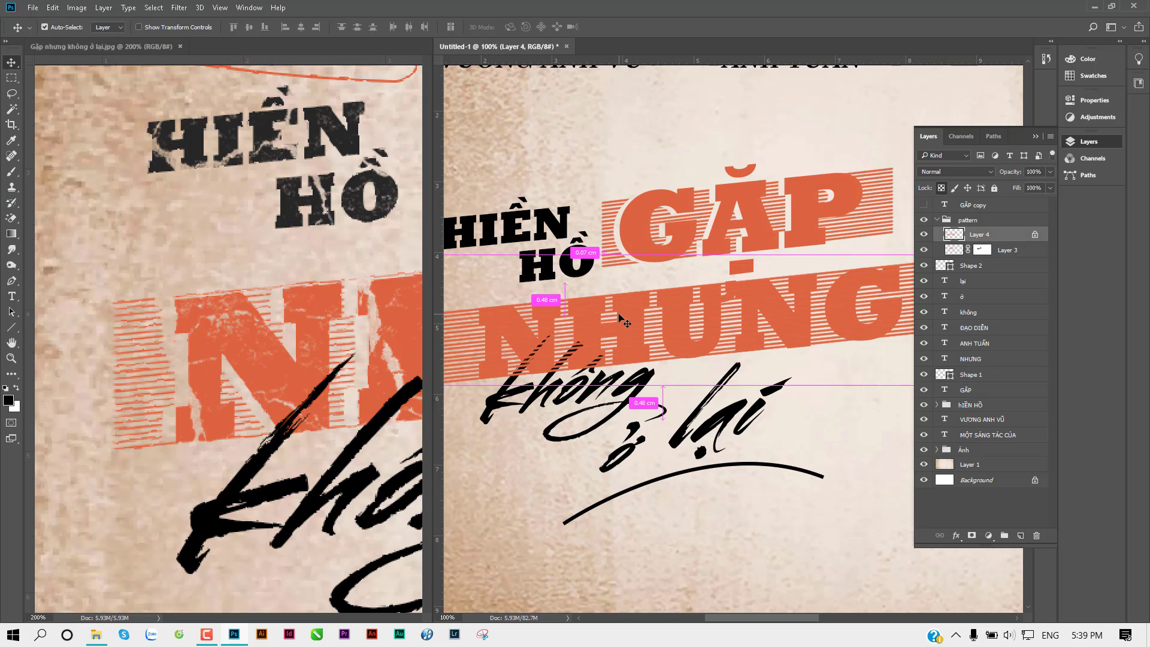
left_click(923, 234)
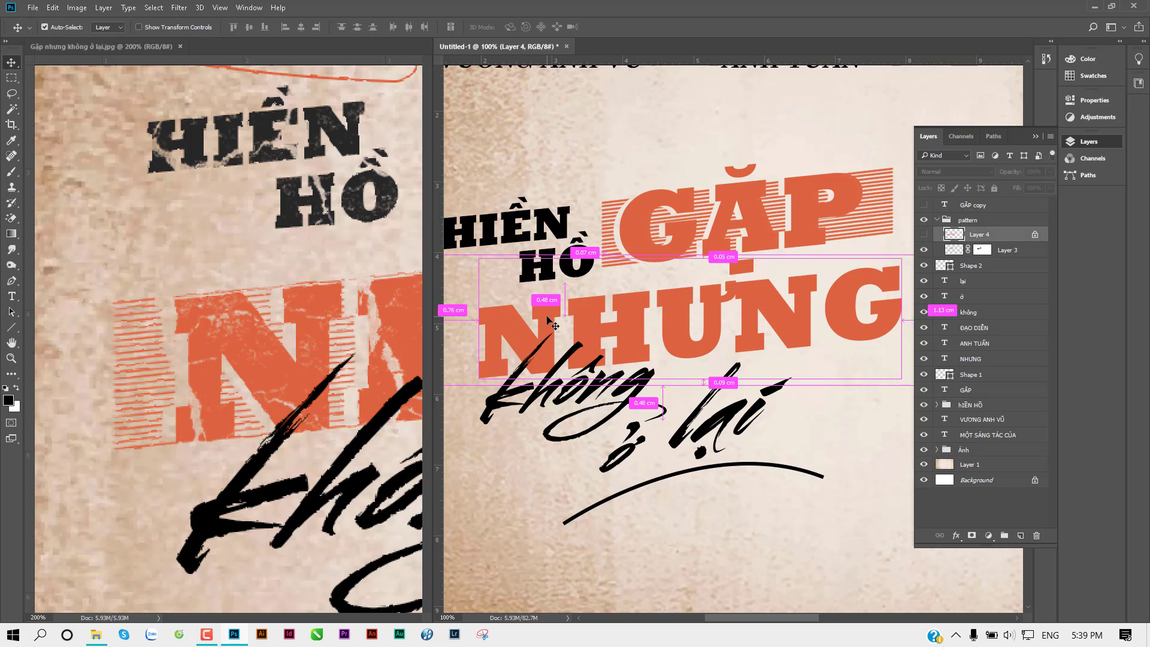
left_click(554, 323, "ctrl")
left_click(923, 234)
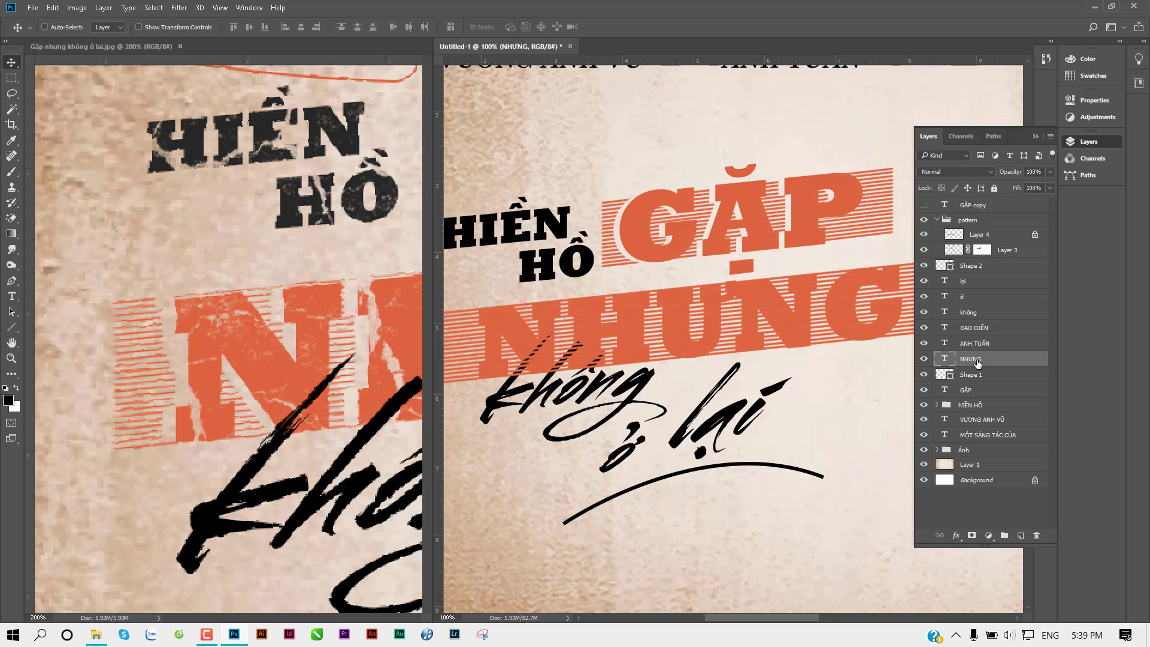
Duplicate NHƯNG, fill the copy black and move it to the top of the stack
key("ctrl+j")
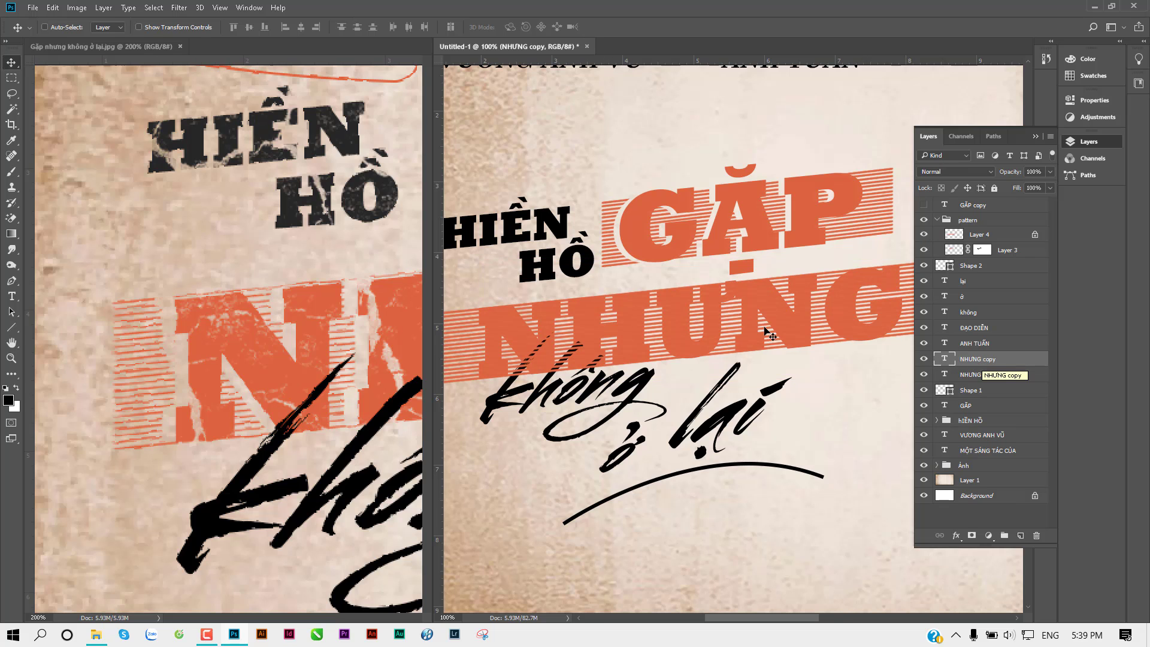
key("ctrl+plus")
left_click_drag(695, 290, 685, 292)
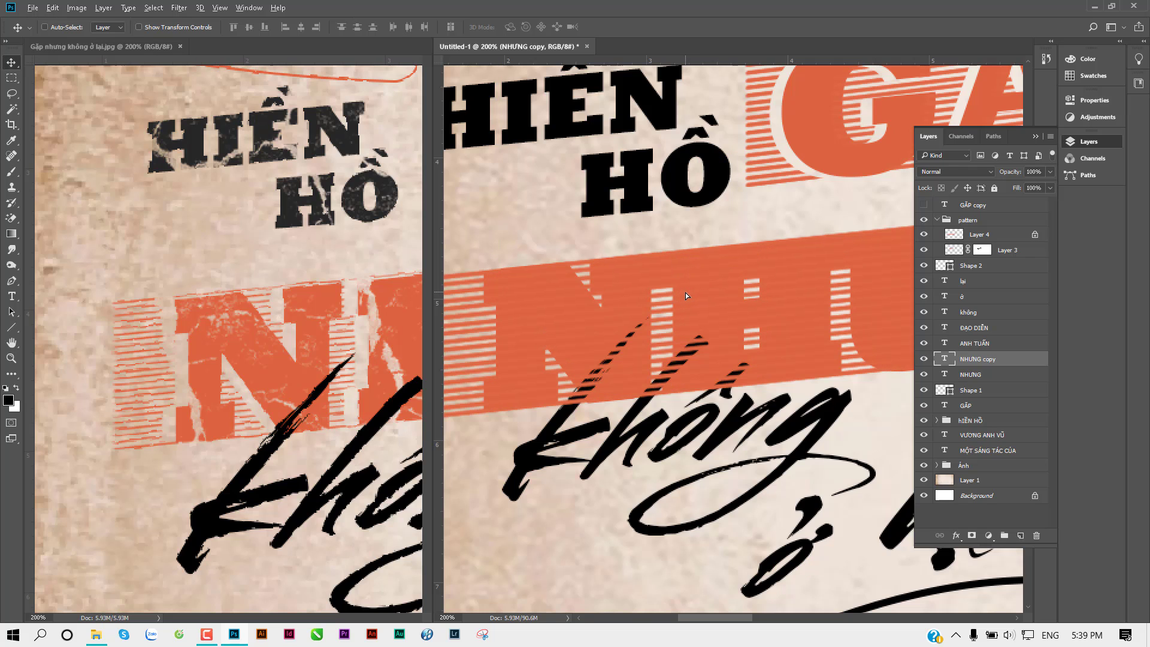
key("alt+BackSpace")
key("ctrl+minus")
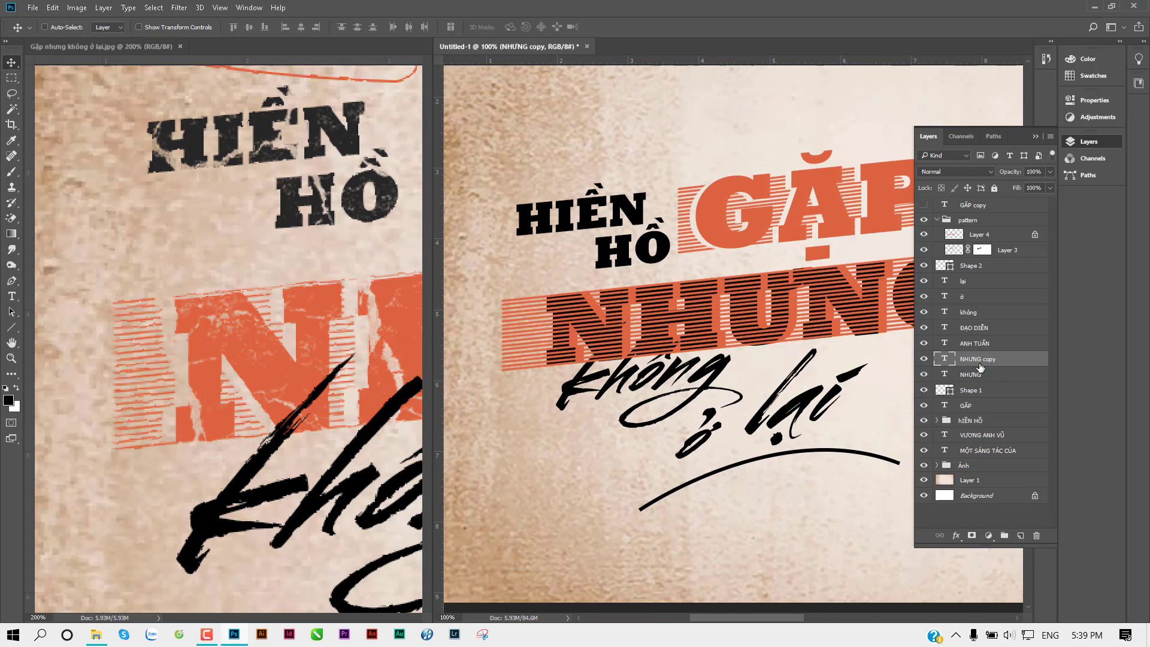
left_click_drag(980, 367, 980, 204)
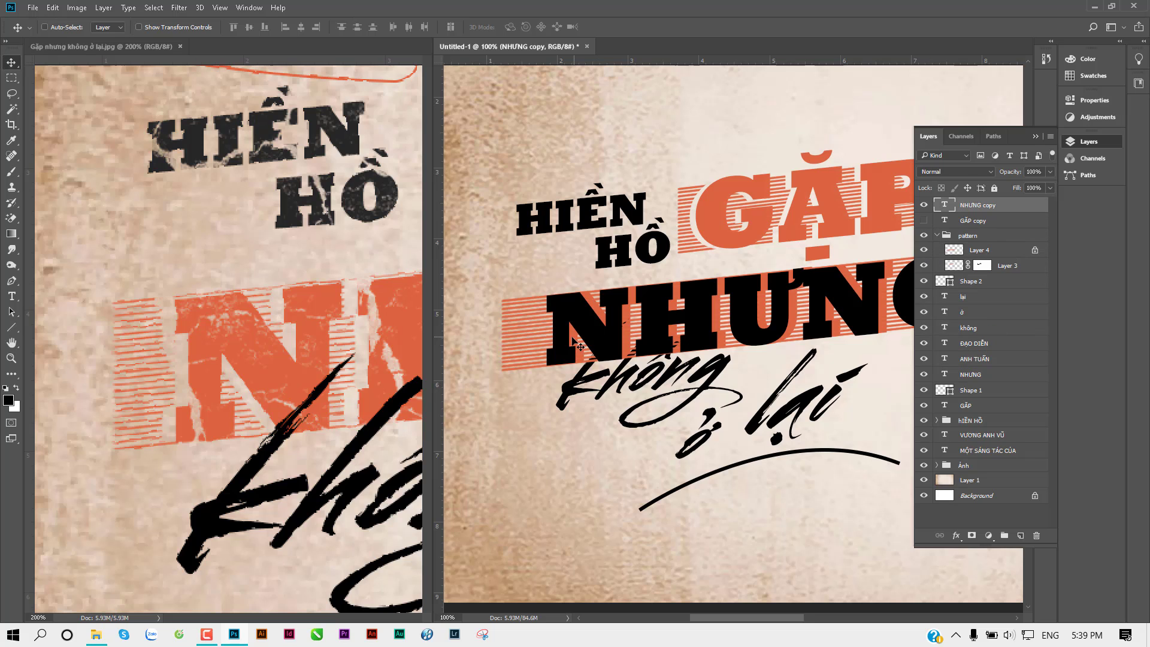
Load the NHƯNG copy letters as a selection, hide the black copy and compare the stripes
left_click(598, 321, "ctrl")
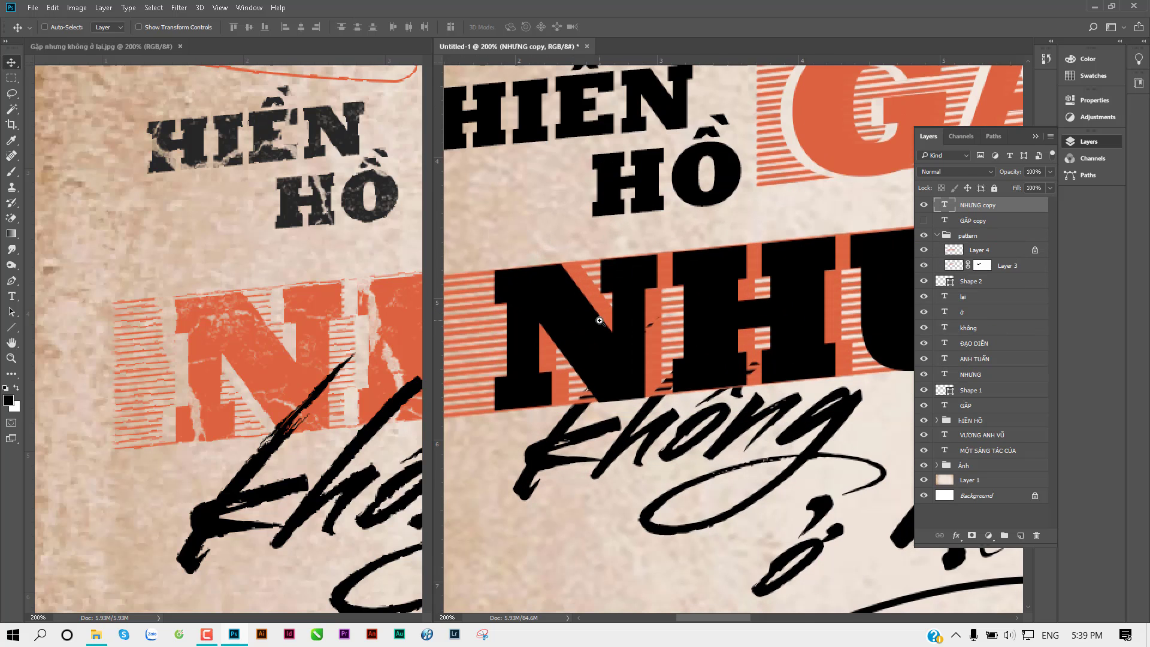
key("ctrl")
left_click(946, 206, "ctrl")
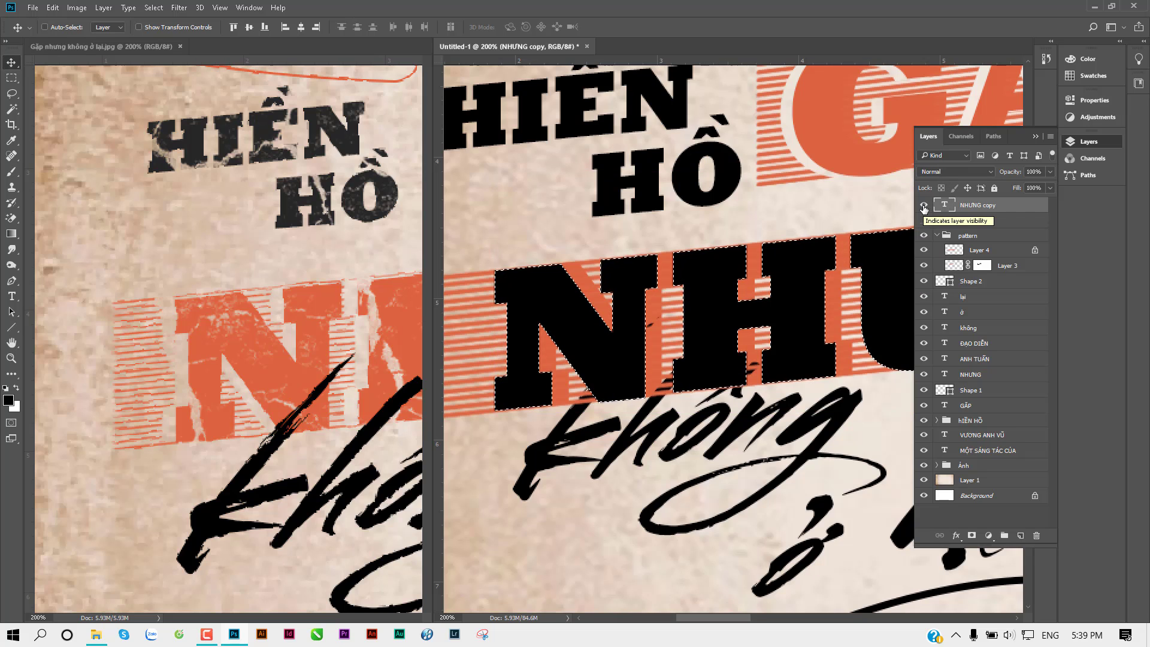
left_click(923, 206)
left_click_drag(667, 327, 652, 305)
scroll(652, 305, "down", 1)
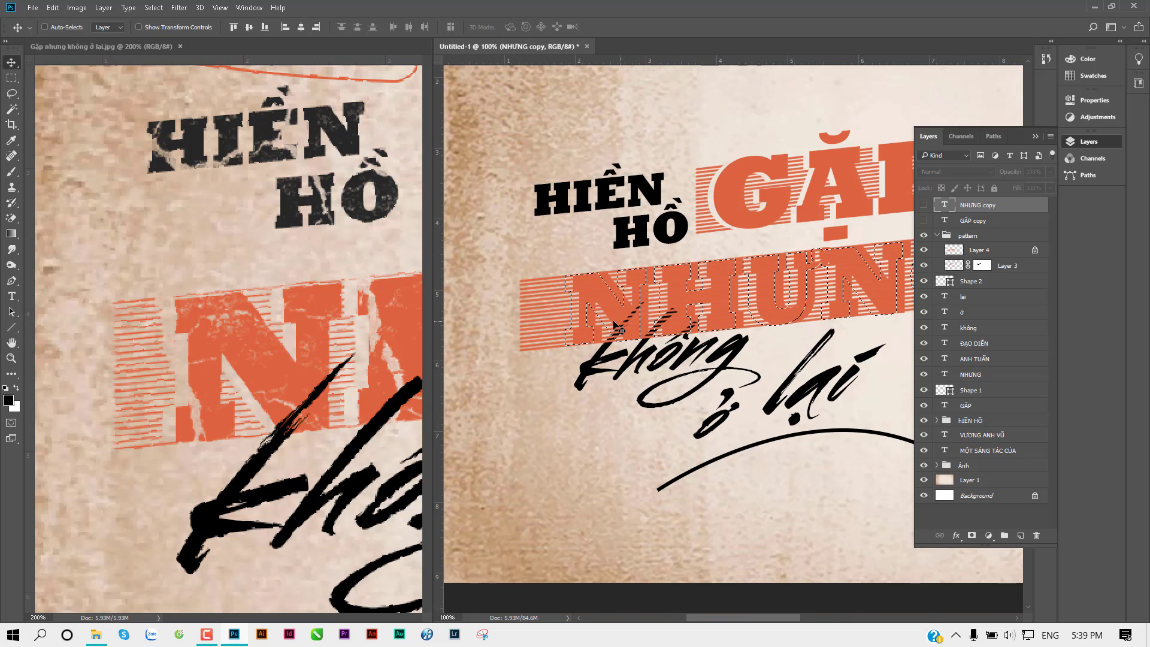
left_click(923, 250)
left_click(924, 250)
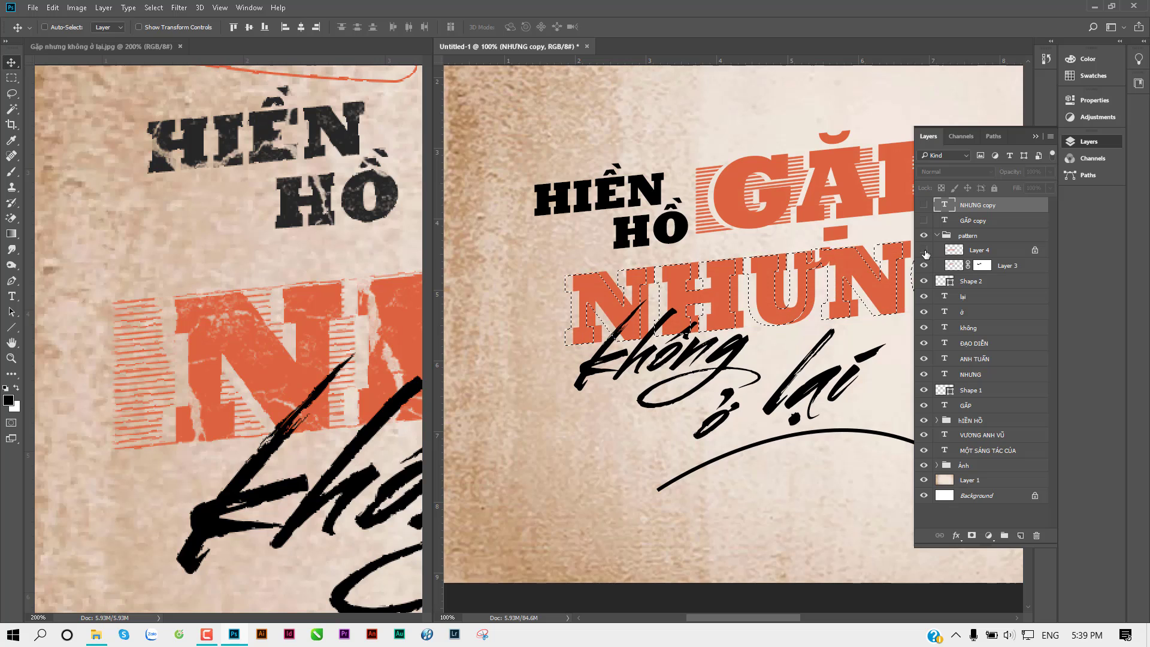
Add an inverted mask to Layer 4 so stripes surround the NHƯNG letters
left_click(958, 249)
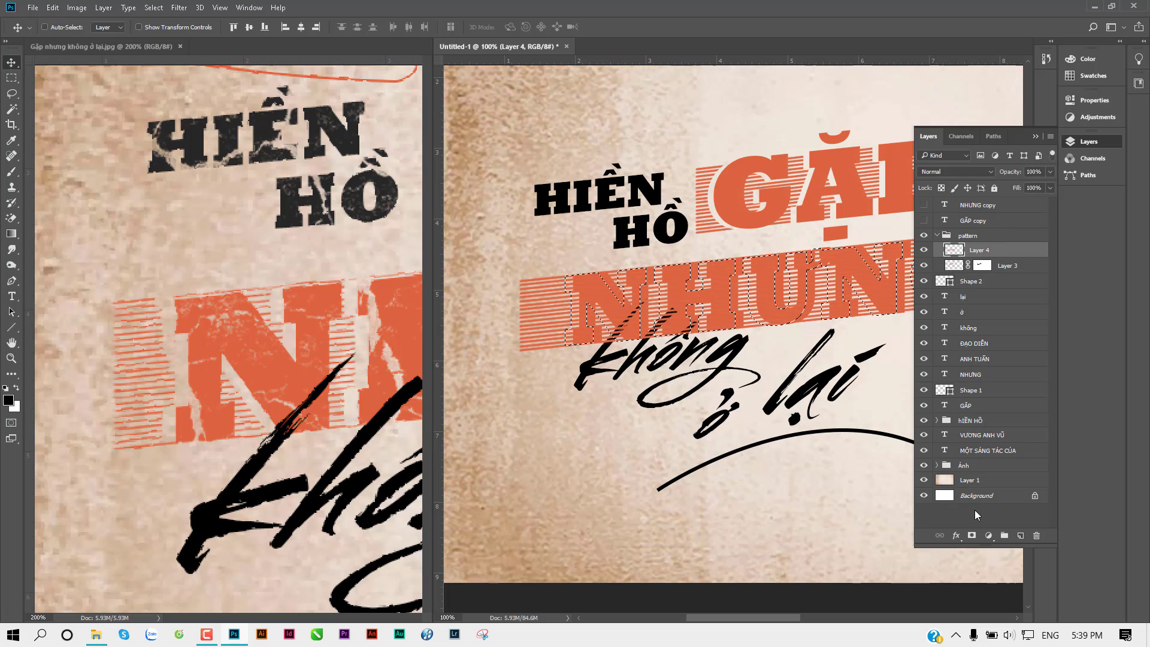
left_click(972, 535)
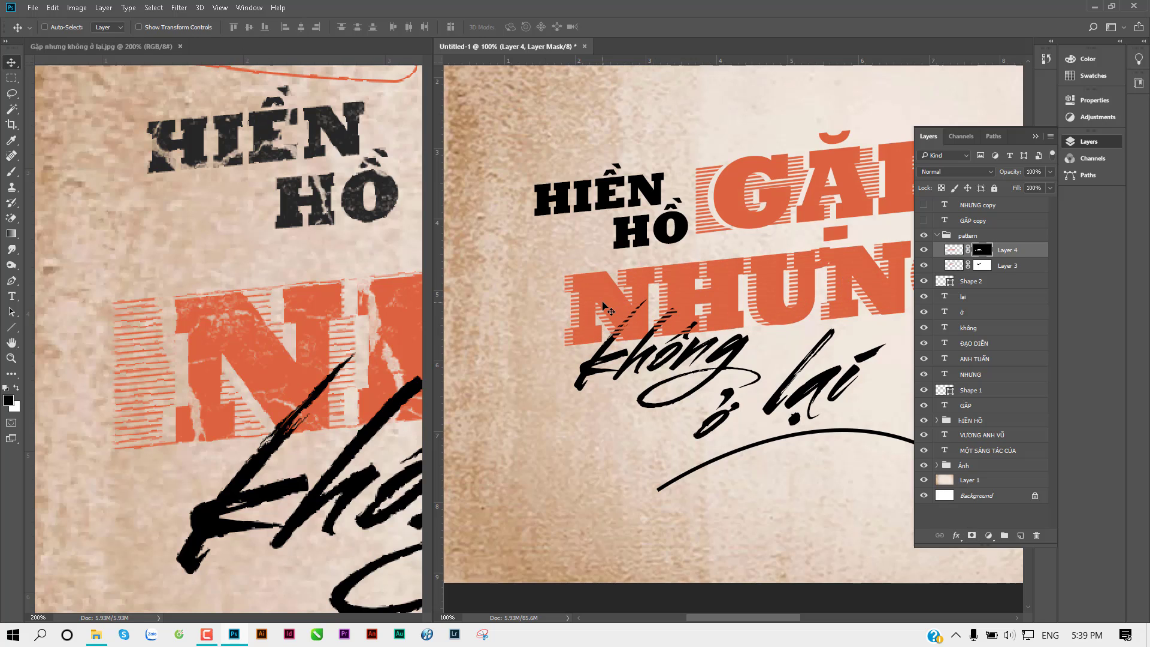
key("ctrl")
key("ctrl")
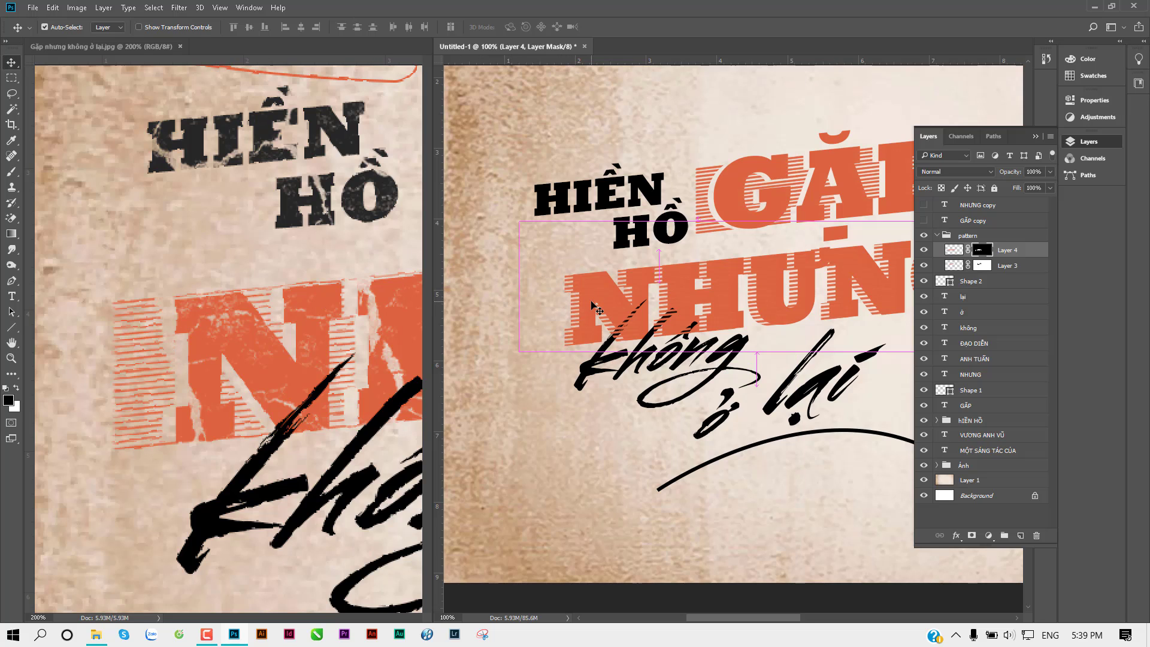
key("ctrl+i")
scroll(623, 333, "down", 1)
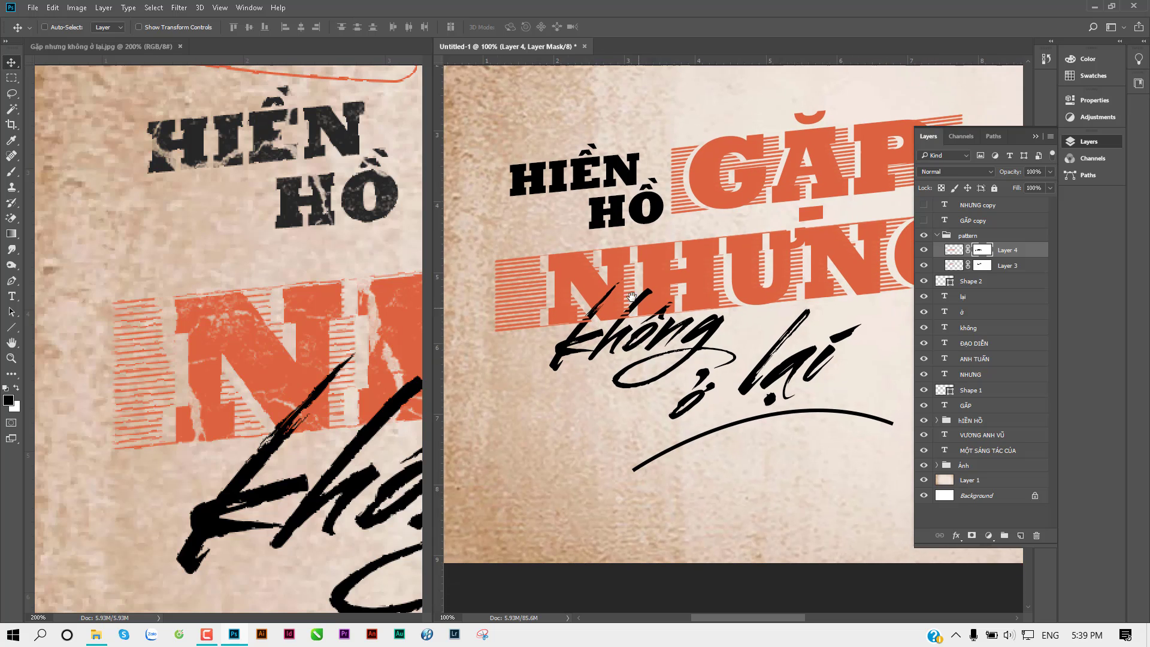
Move the không layer to the top, then study the original poster JPG before returning to Untitled-1
left_click(623, 334, "ctrl")
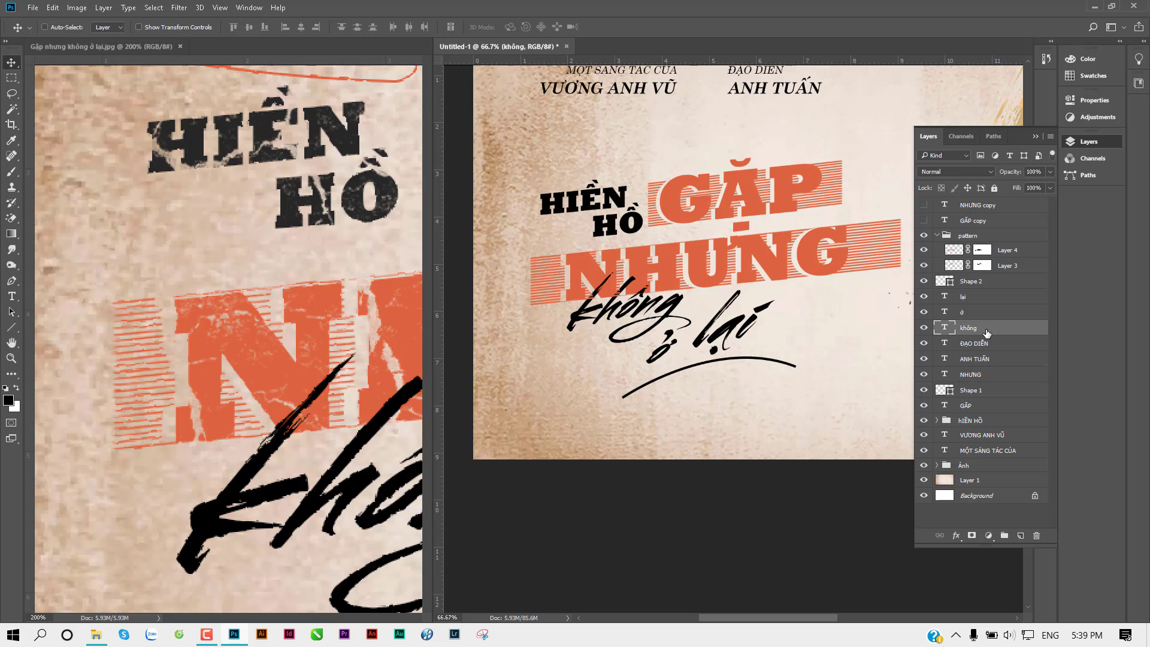
left_click_drag(986, 333, 997, 199)
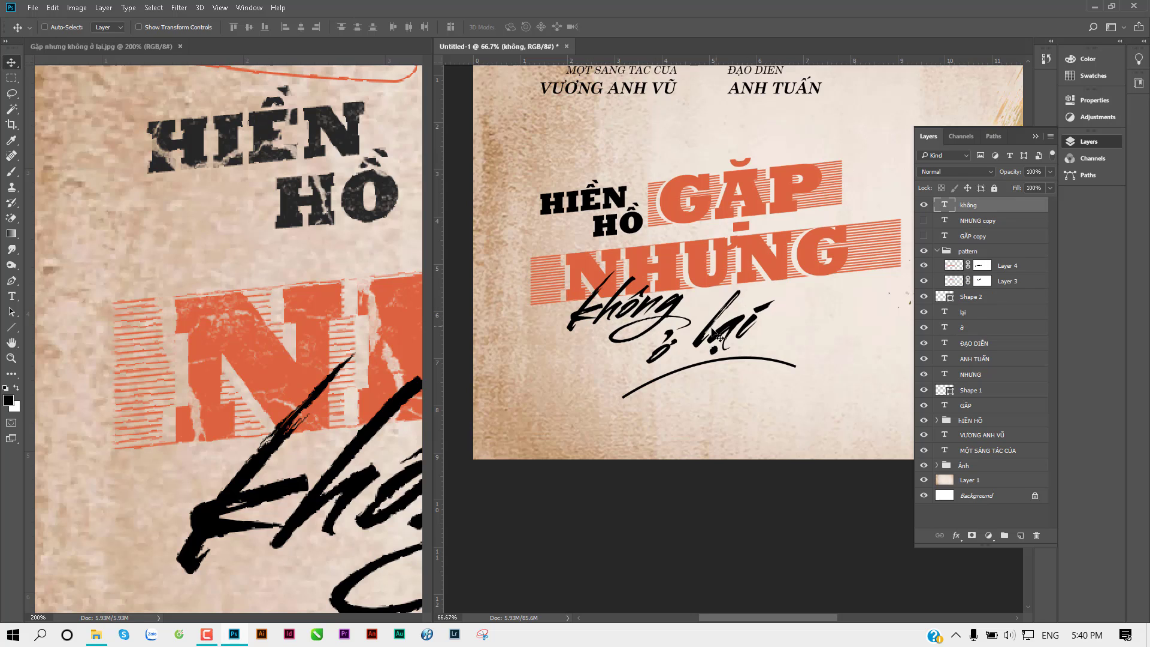
left_click(265, 345)
scroll(281, 329, "down", 2)
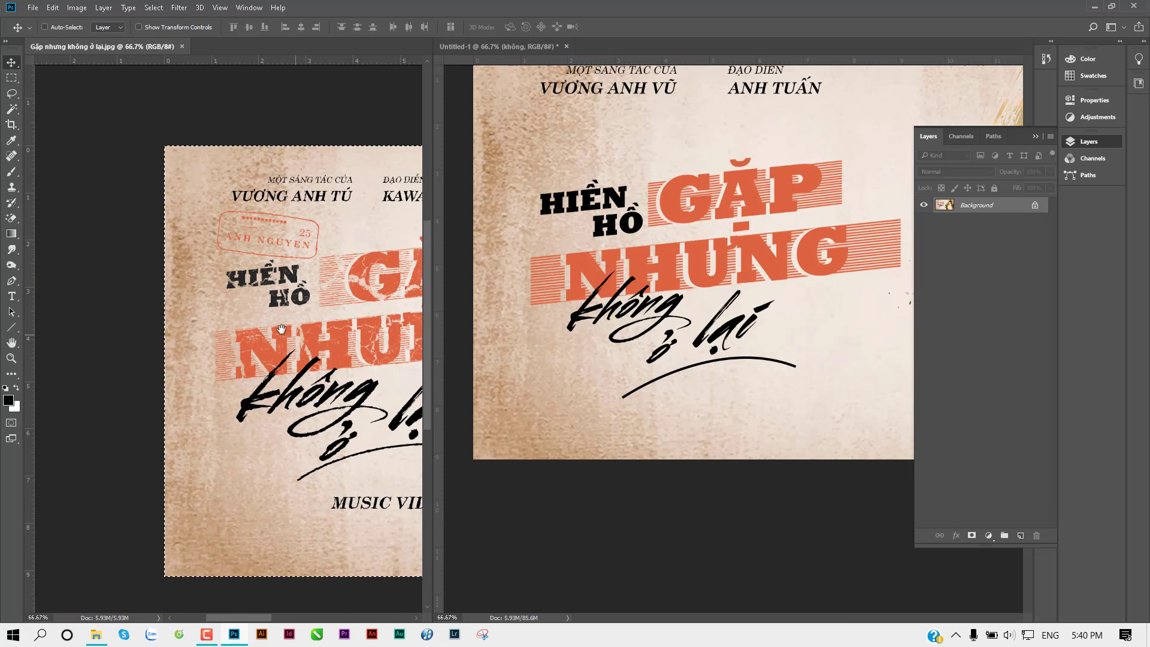
scroll(281, 329, "right", 3)
scroll(280, 333, "right", 2)
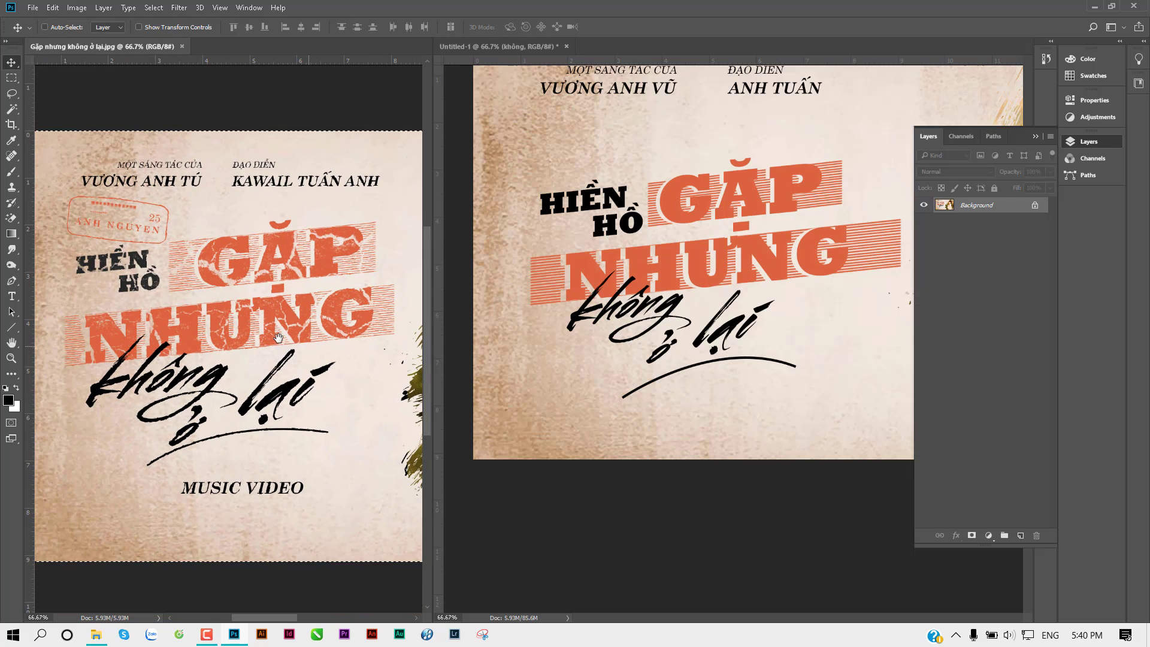
scroll(279, 337, "left", 2)
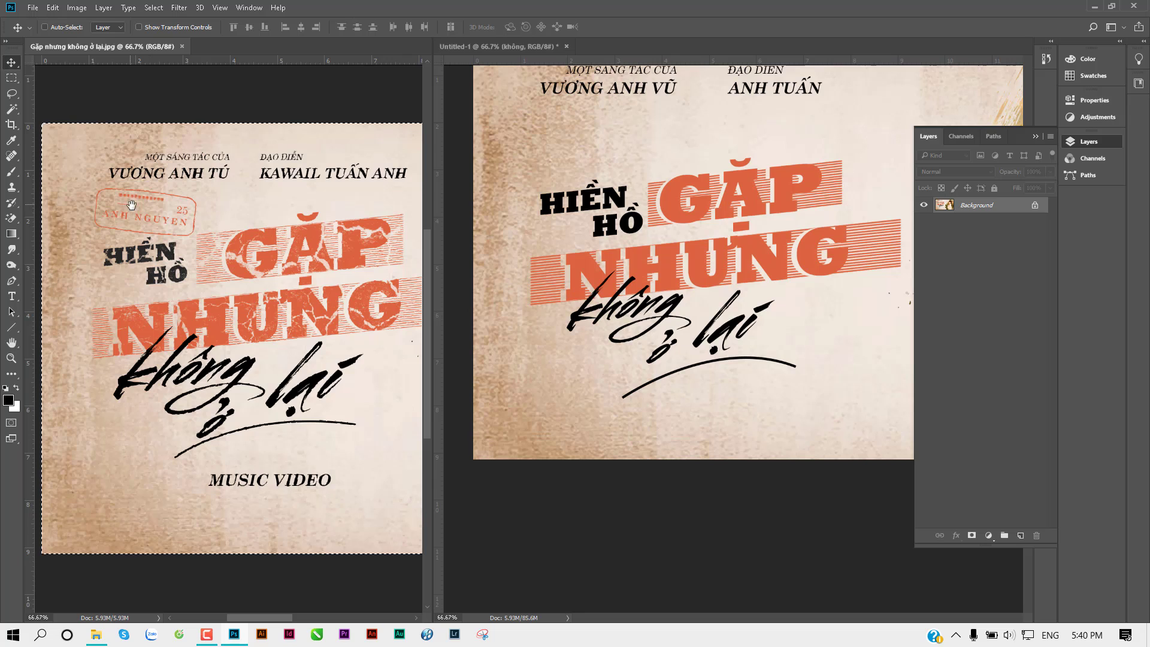
scroll(131, 204, "up", 1)
scroll(224, 270, "up", 1)
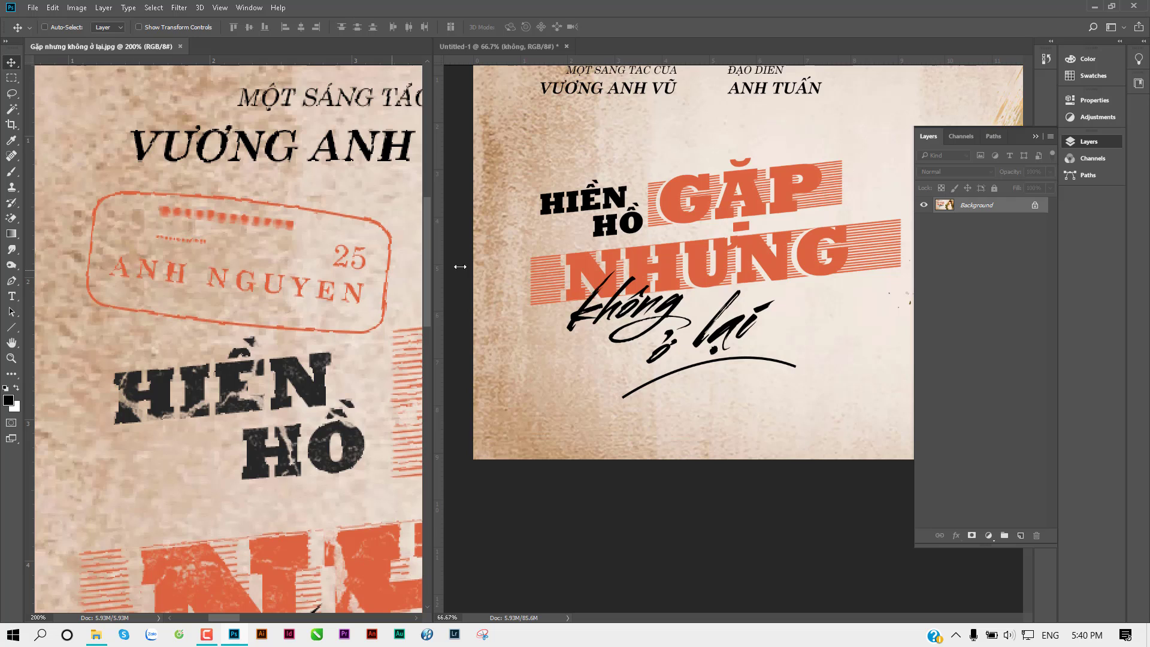
left_click(717, 142)
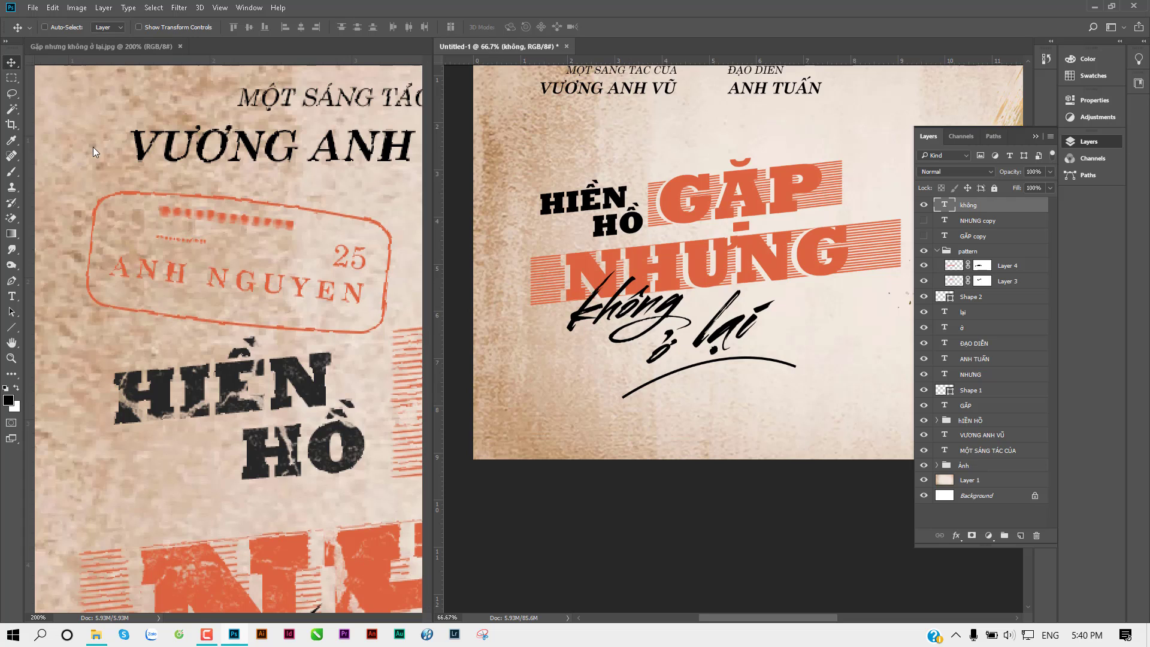
Create a rounded rectangle and stretch it to about 336 × 142 px below the không ở lại script
left_click(11, 327)
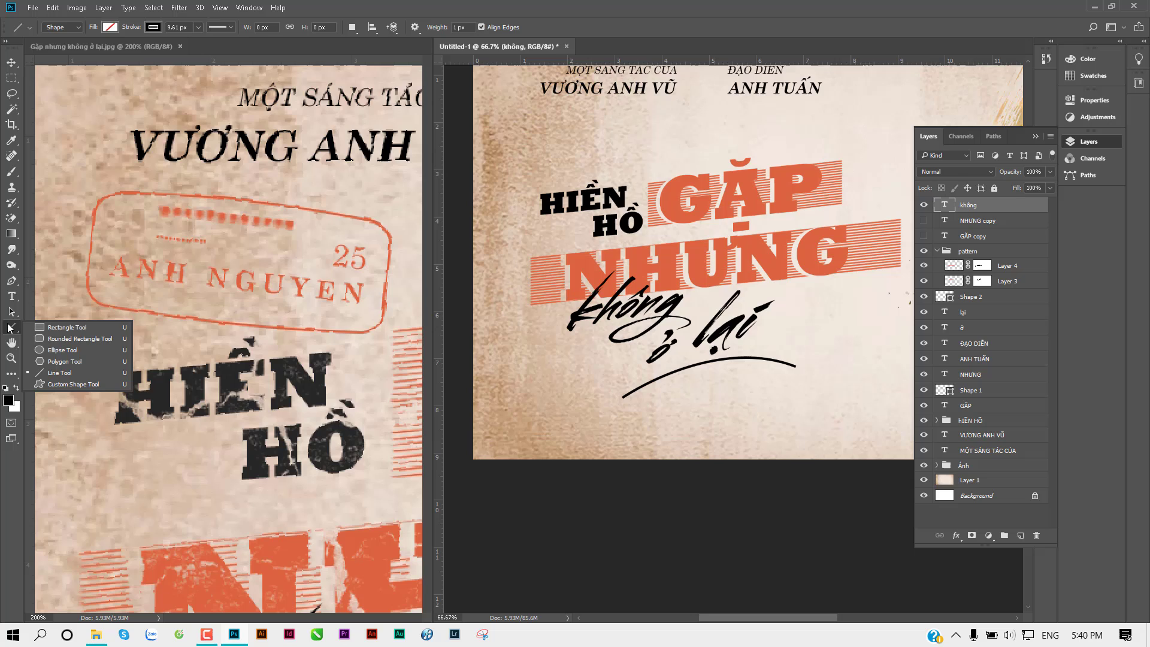
left_click(68, 339)
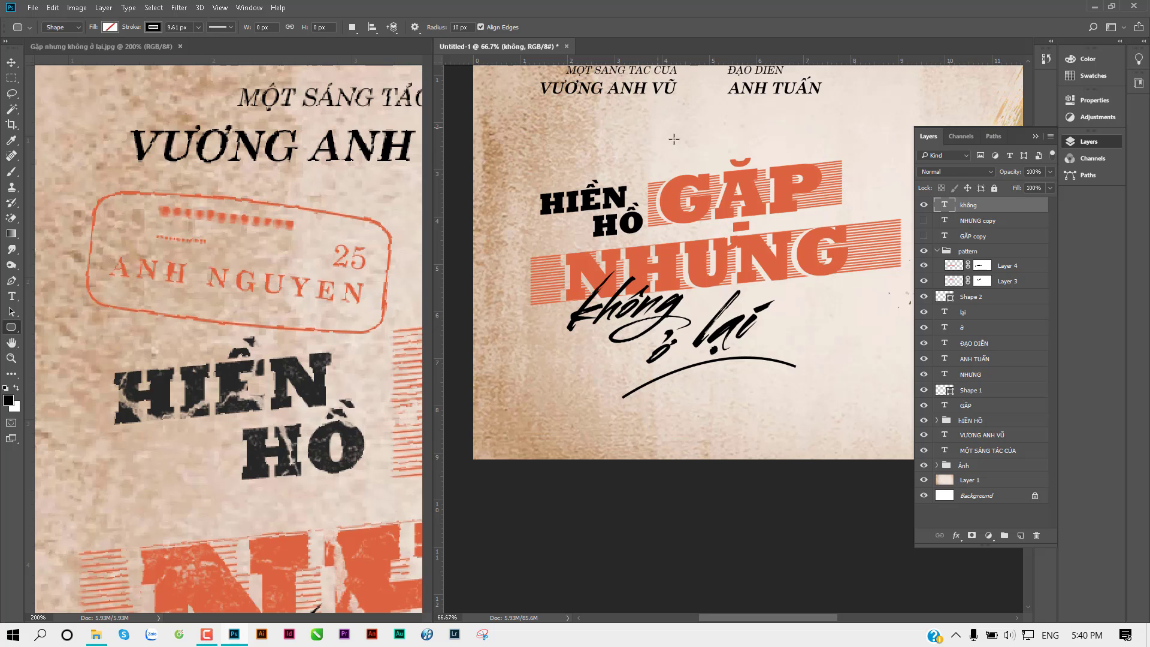
left_click(622, 150)
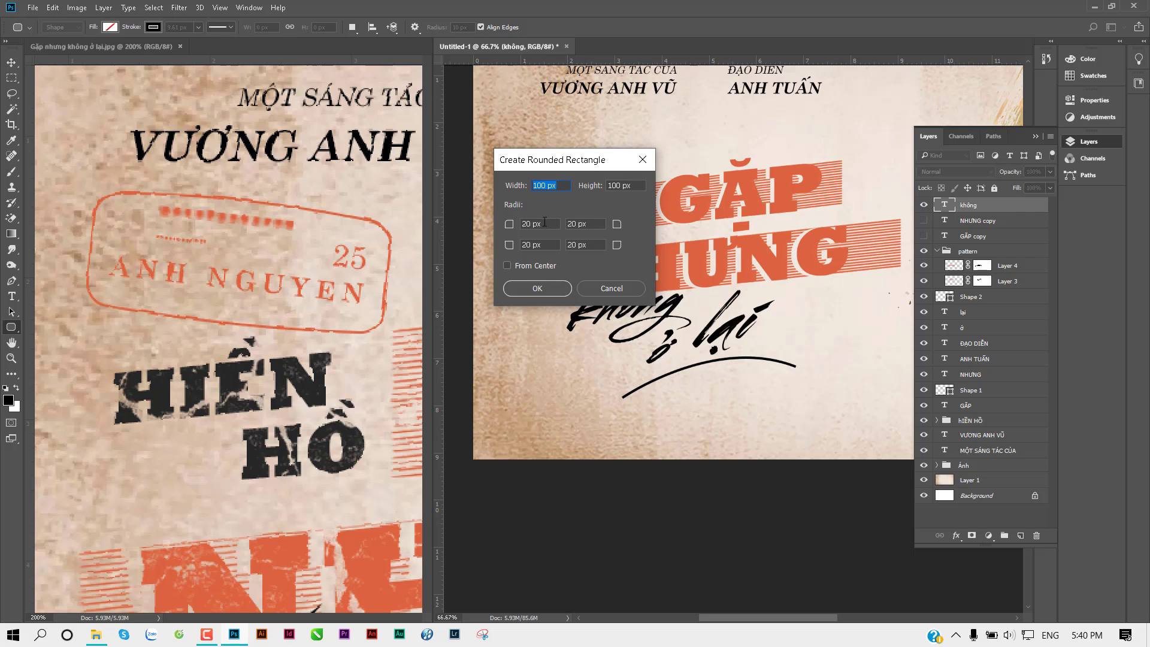
left_click(537, 288)
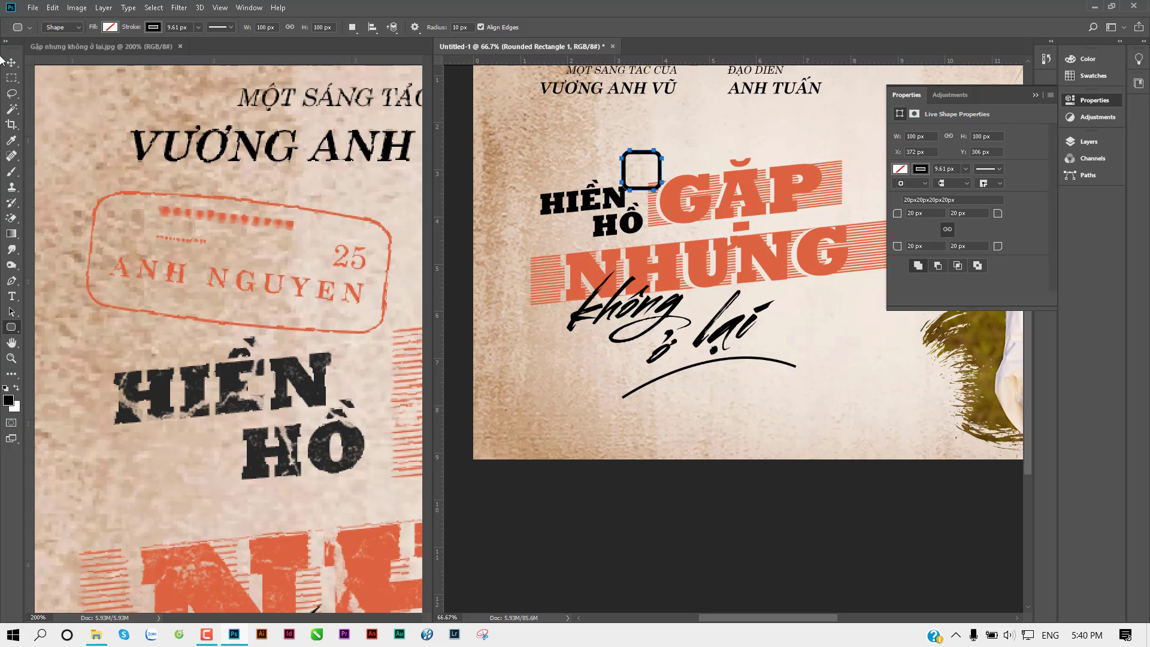
key("v")
key("ctrl+t")
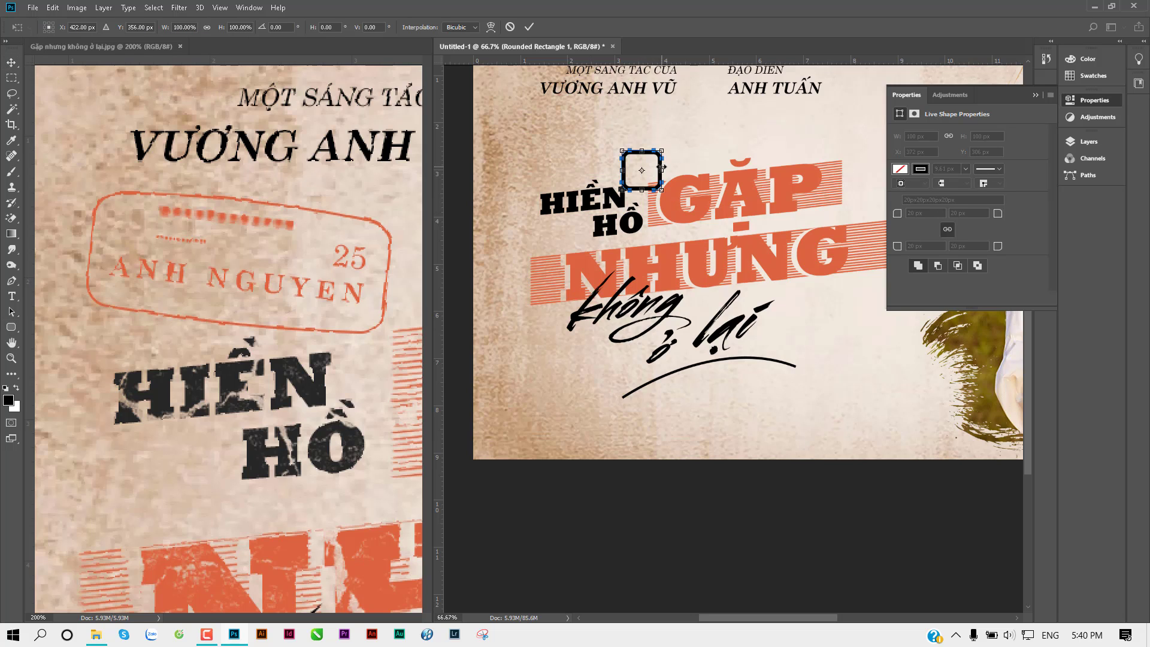
mouse_move(661, 171)
left_mouse_down()
mouse_move(749, 171)
mouse_move(688, 206)
mouse_move(750, 409)
mouse_move(782, 437)
left_mouse_up()
key("Return")
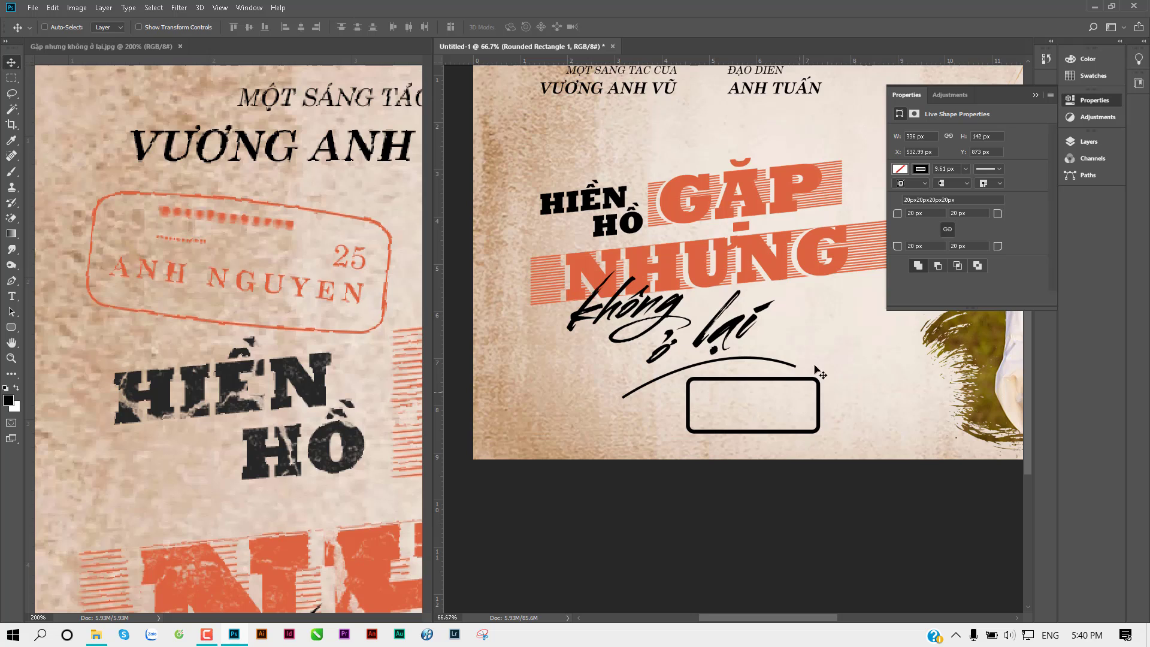
Give the rounded rectangle an orange outline 3 px wide
key("u")
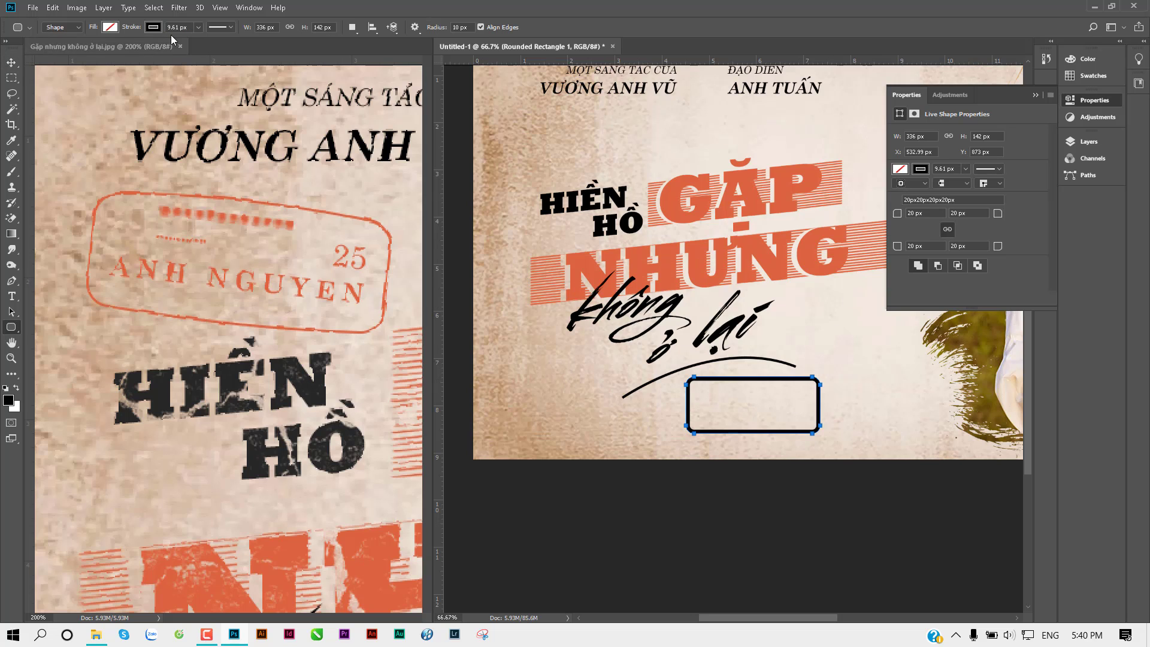
left_click(110, 27)
left_click(110, 90)
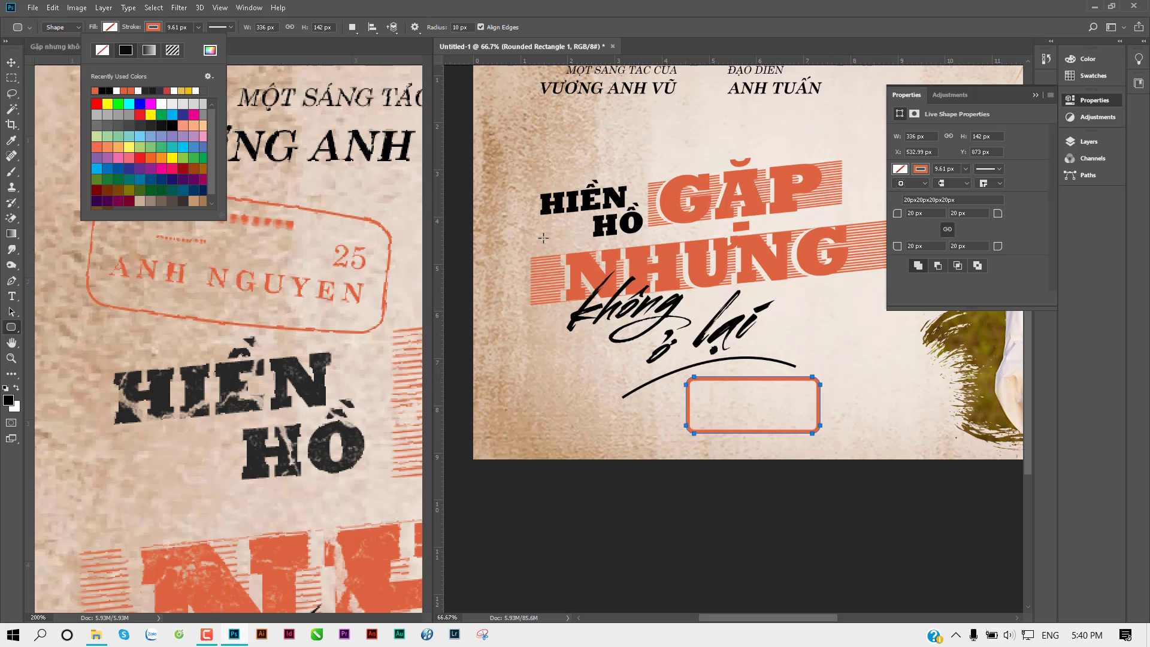
left_click(199, 28)
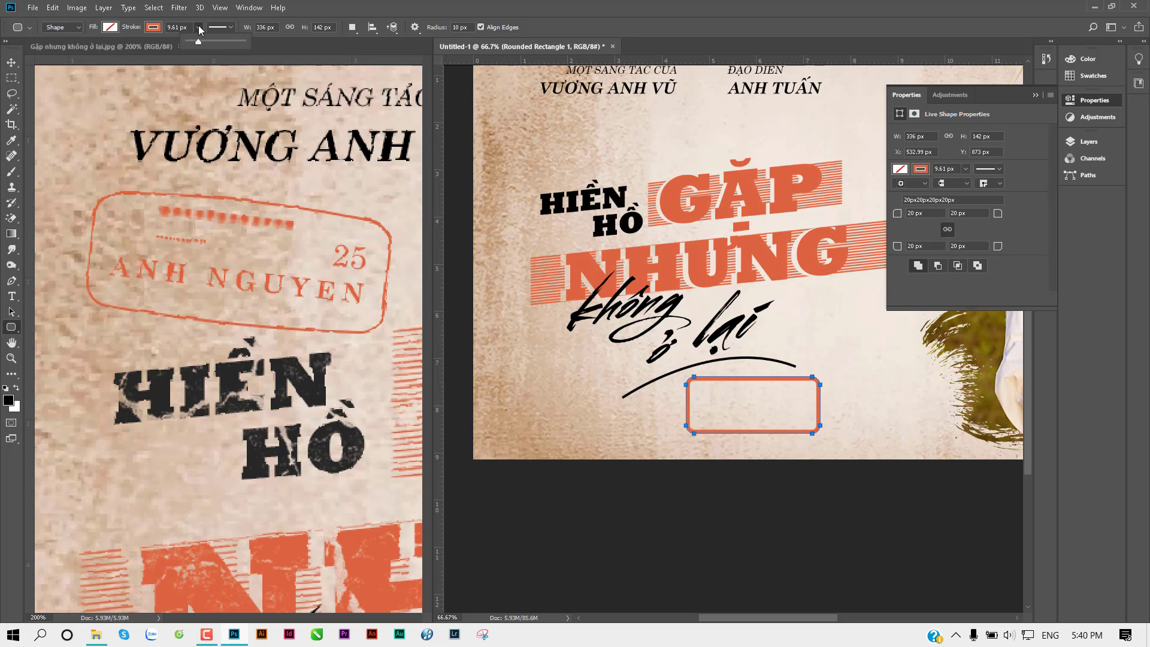
left_click_drag(198, 39, 196, 40)
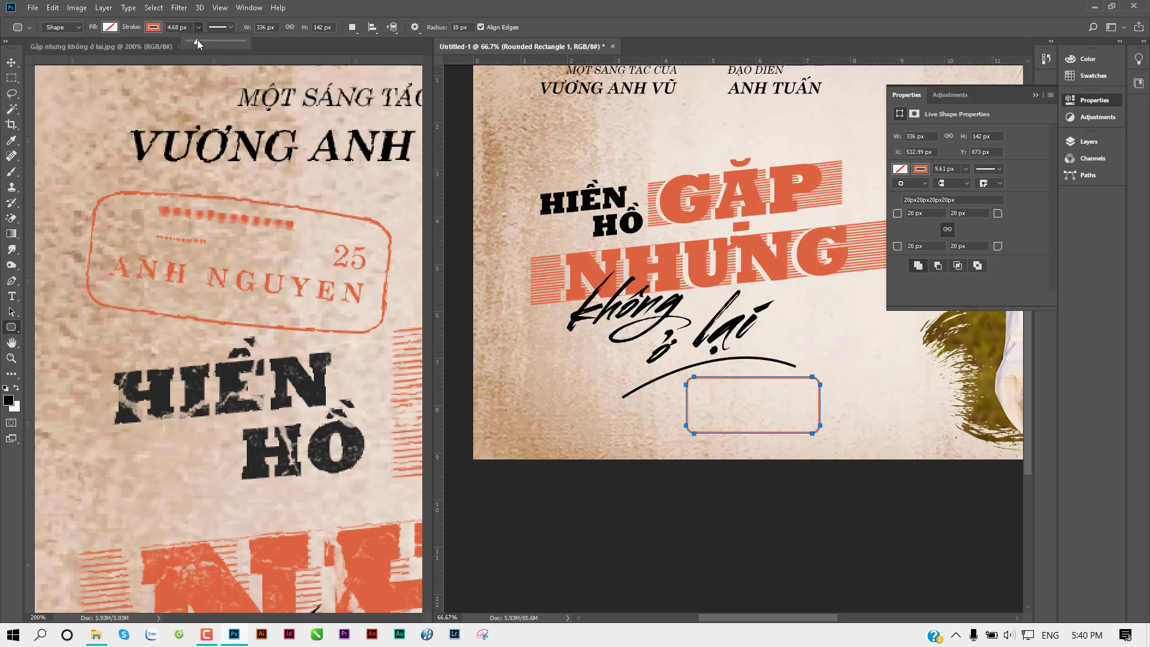
left_click(147, 24)
key("Tab")
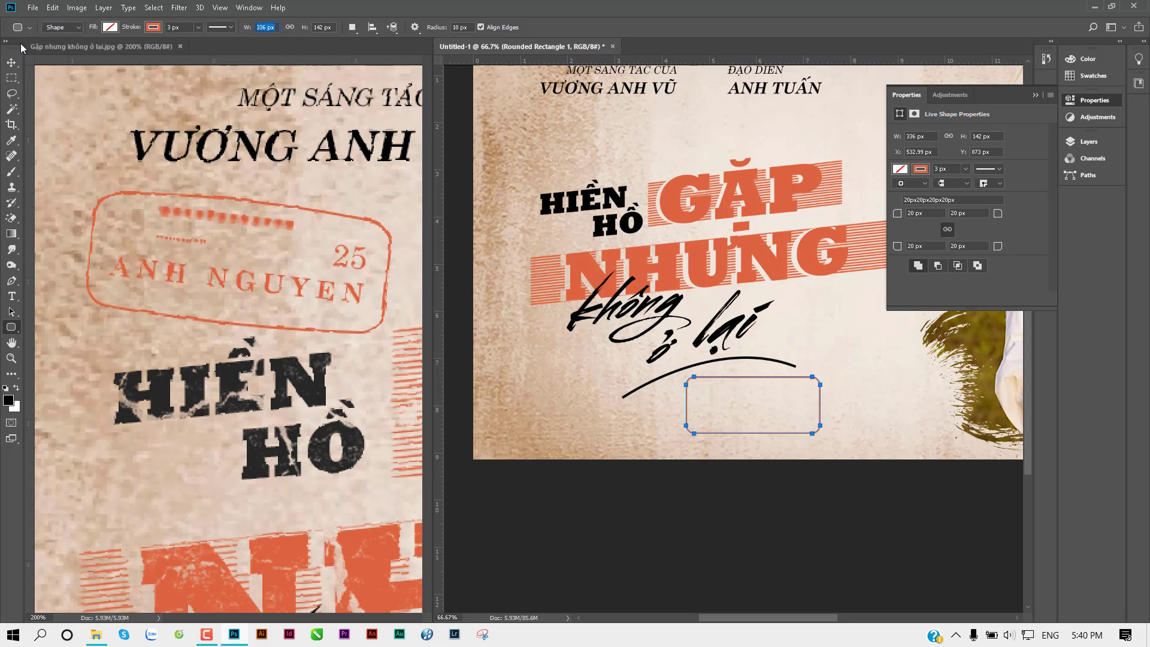
left_click(12, 62)
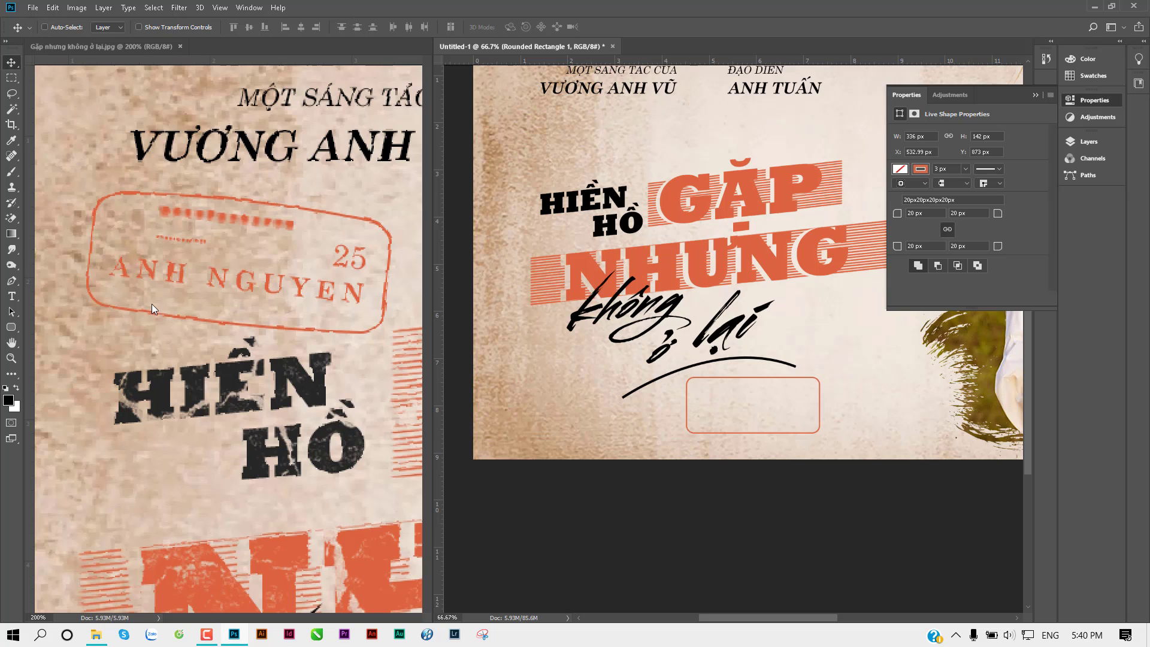
Warp the orange rectangle so its top and bottom edges bulge gently outward
key("ctrl")
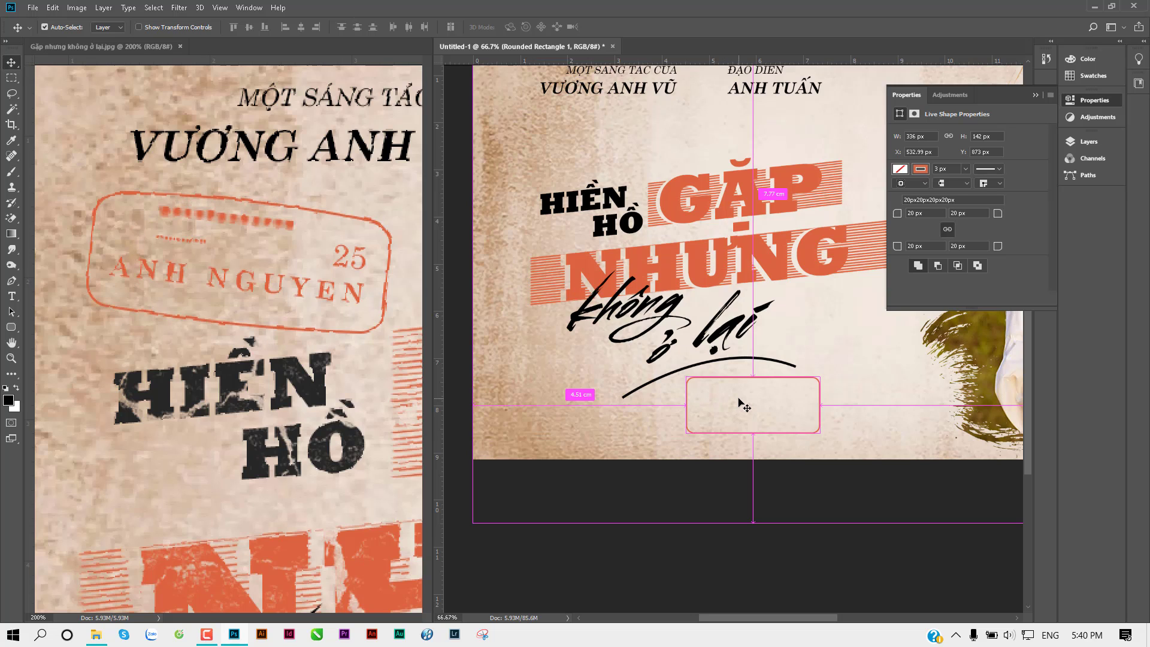
key("ctrl+t")
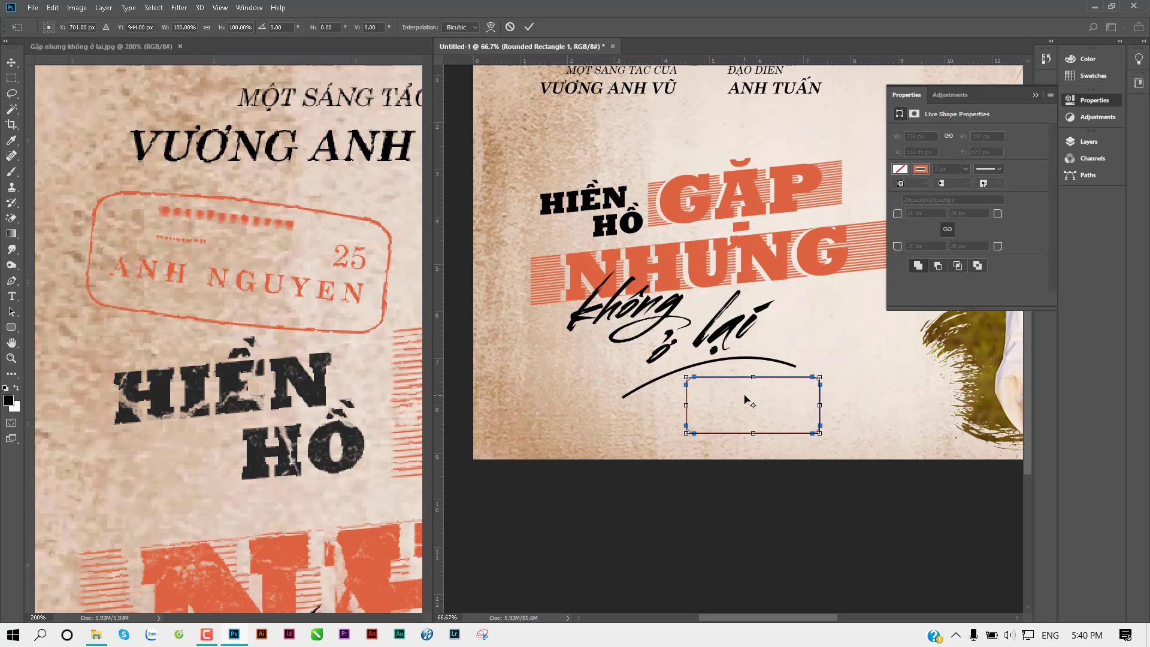
right_click(745, 396)
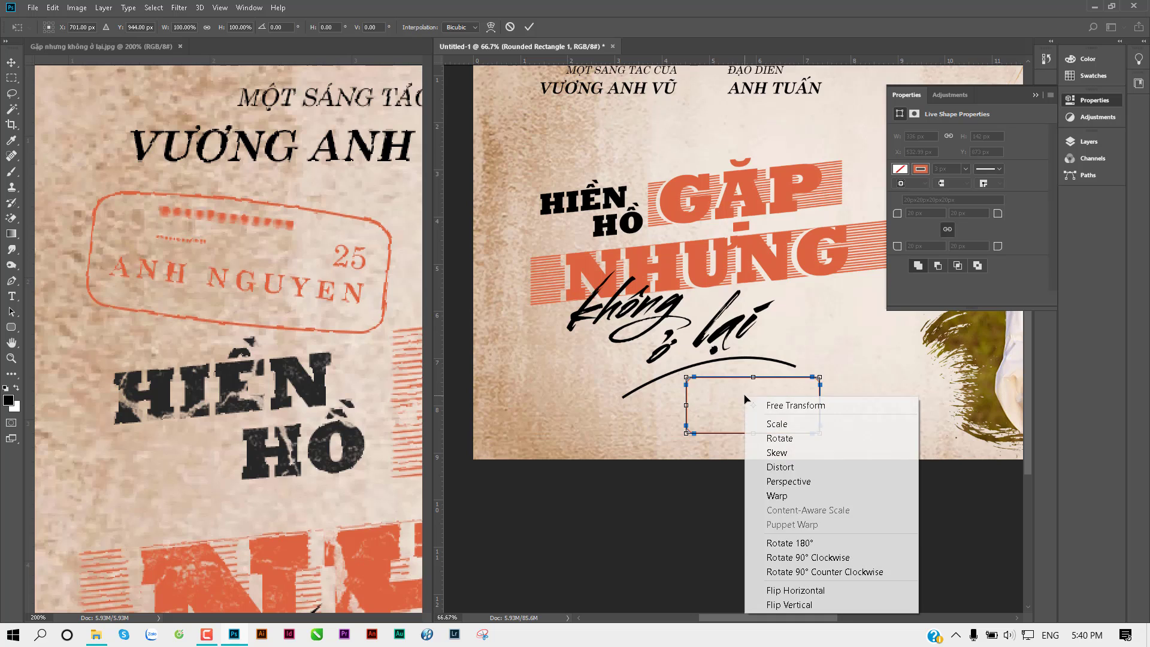
left_click(812, 497)
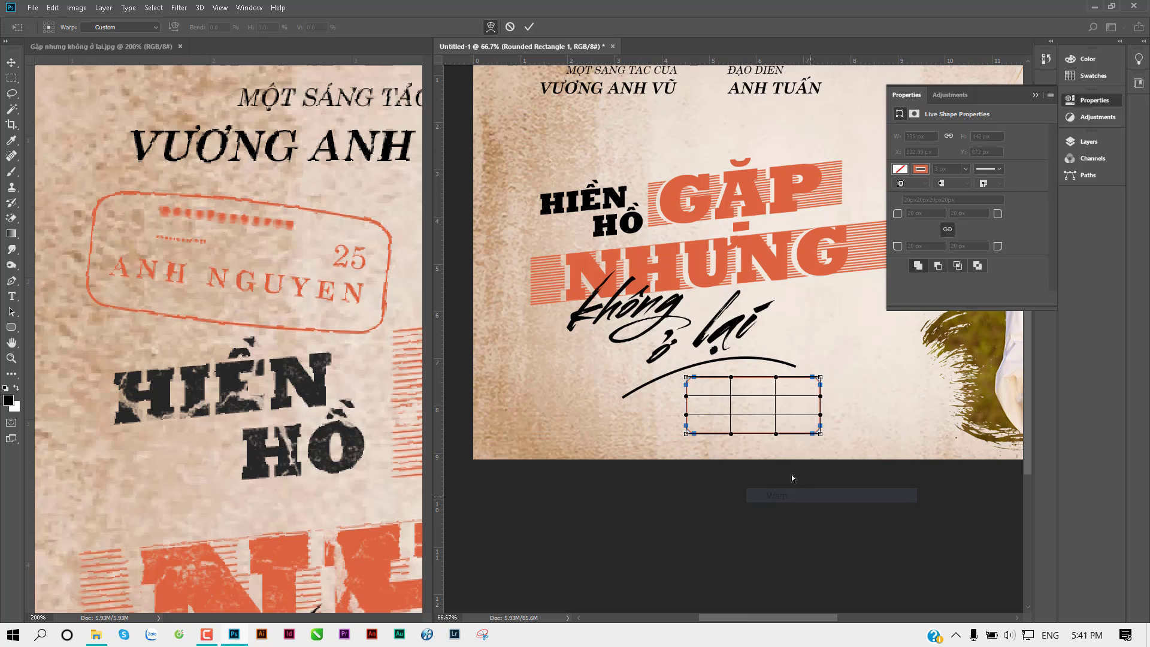
left_click_drag(732, 381, 776, 374)
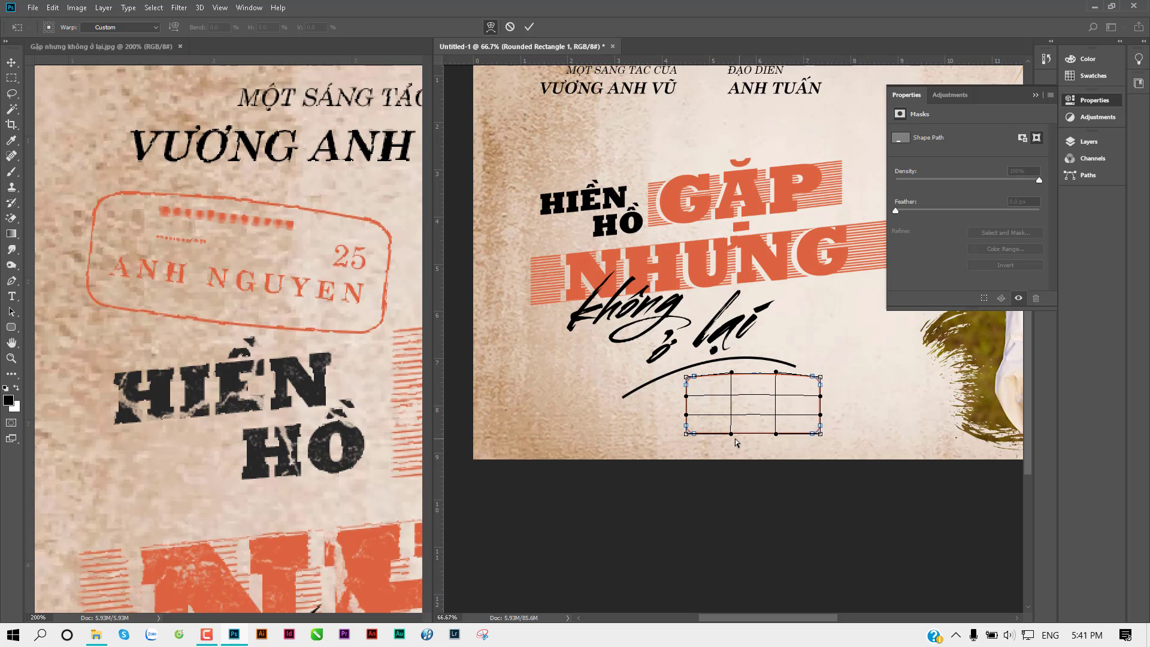
left_click_drag(732, 435, 732, 440)
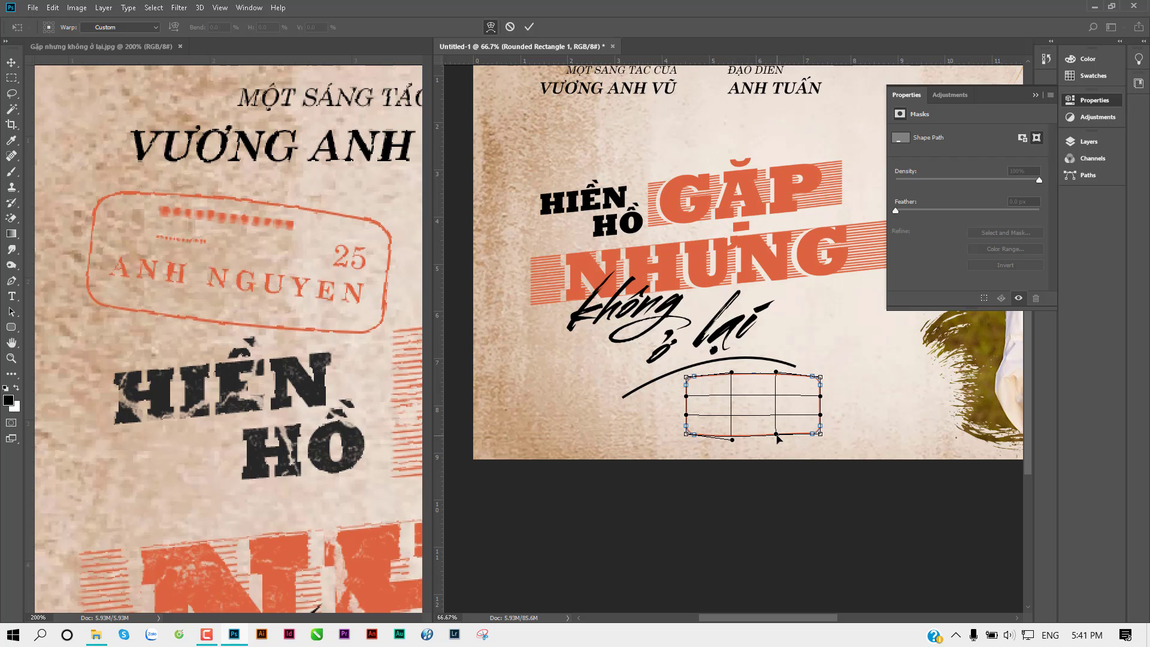
left_click_drag(776, 436, 776, 439)
key("Return")
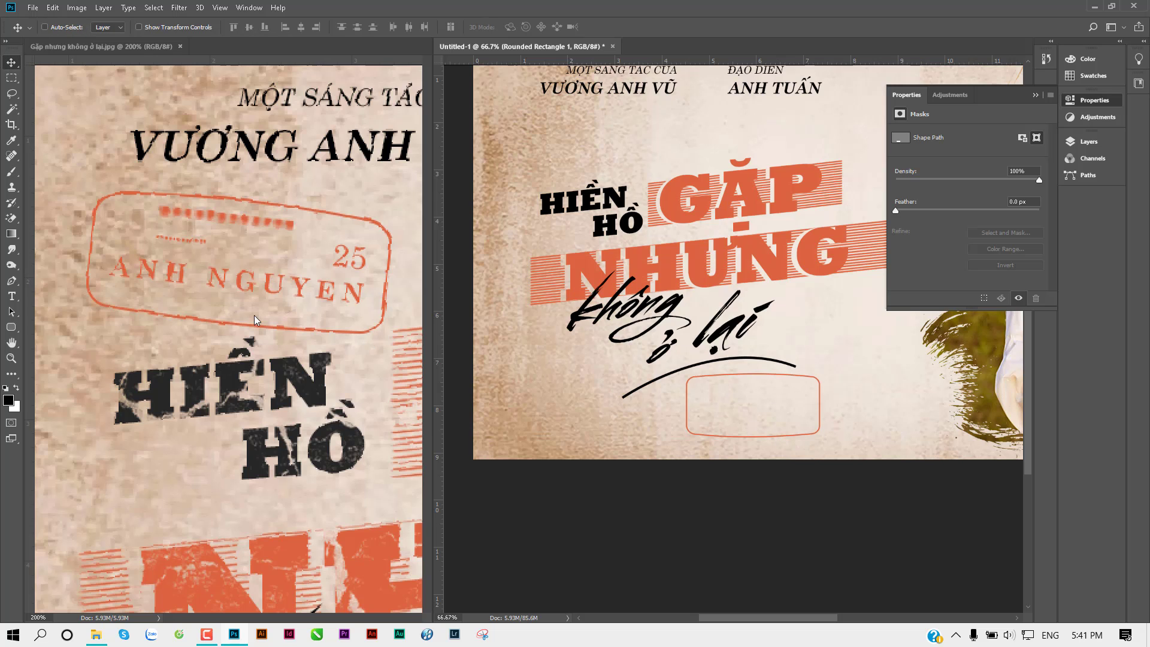
Zoom into the reference poster's distressed lettering, then bring up the UTM font folder window
left_click(200, 260)
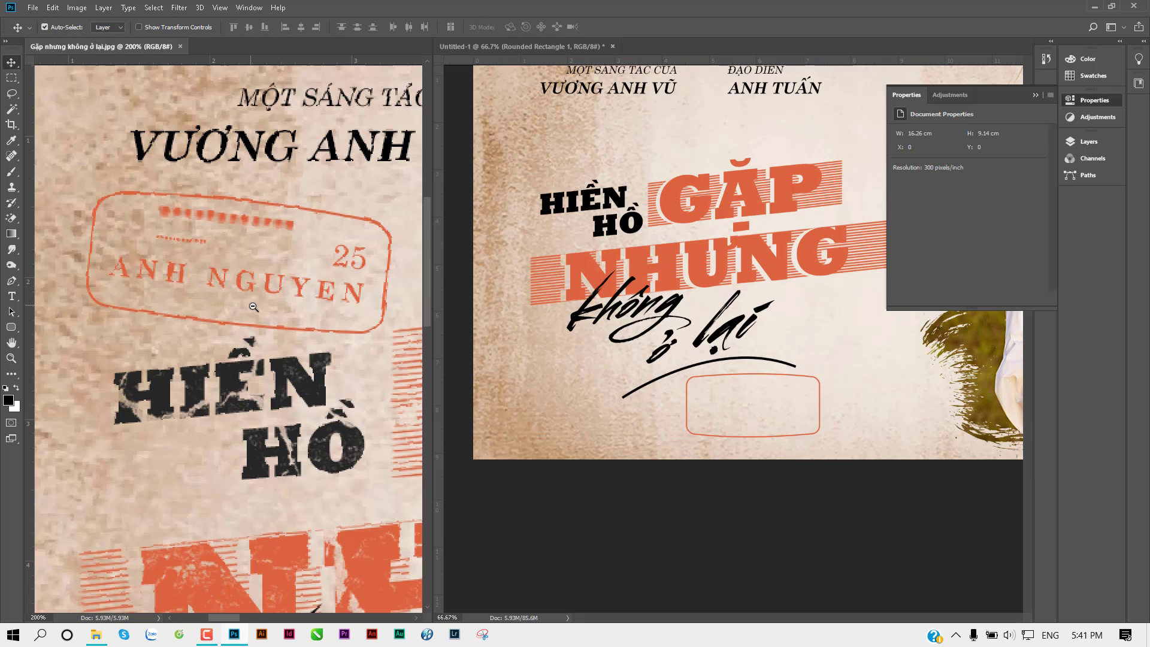
key("ctrl+minus")
key("ctrl+minus")
left_click_drag(260, 379, 219, 340)
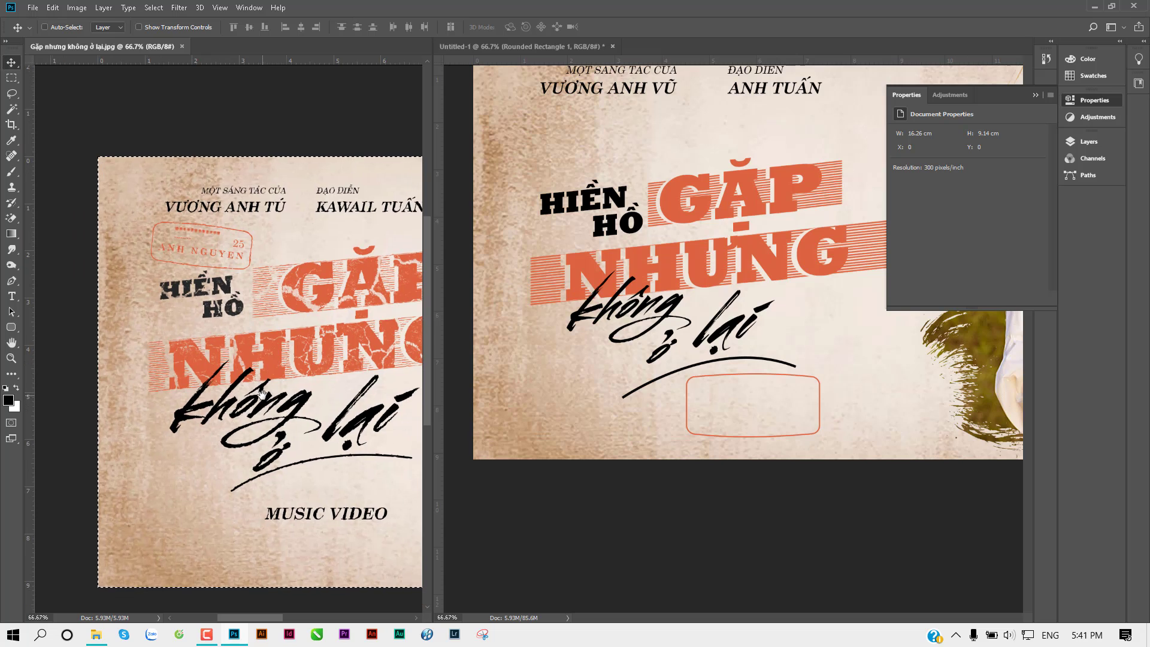
left_click(1035, 95)
left_click(288, 283)
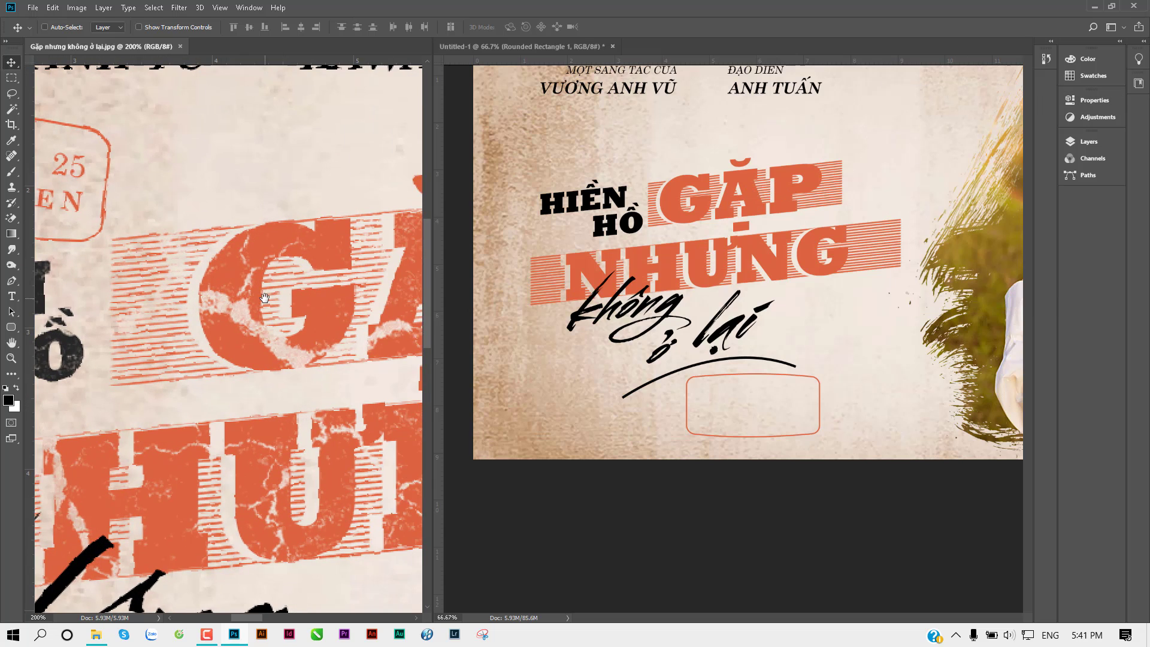
left_click(206, 344)
scroll(209, 347, "down", 1)
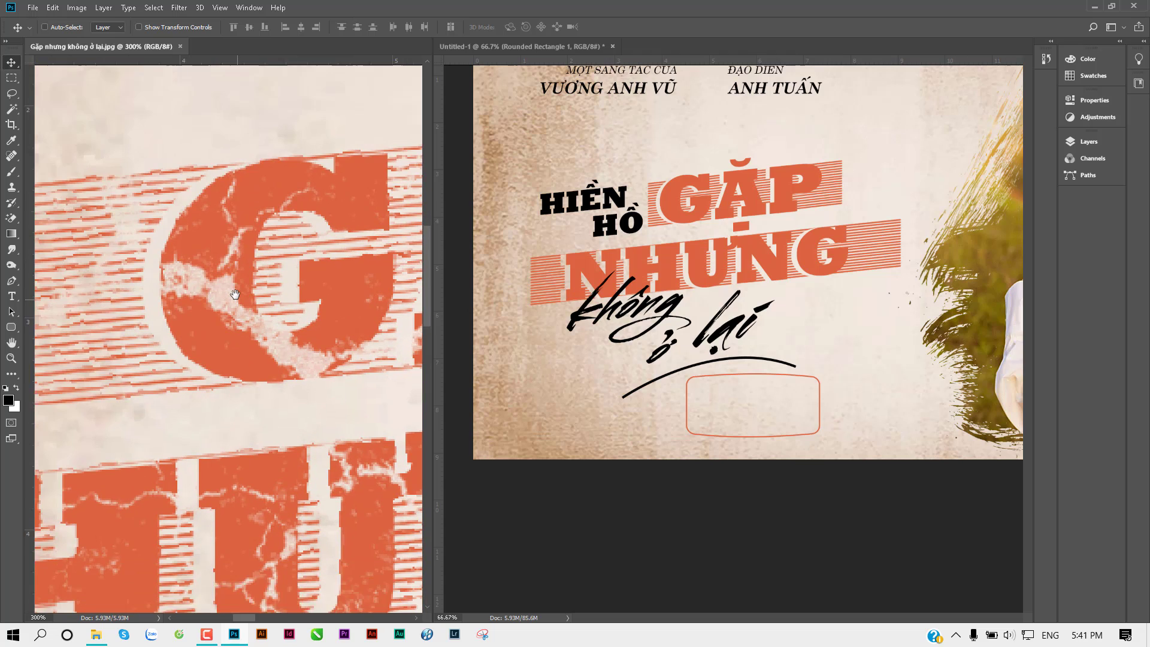
scroll(216, 354, "down", 3)
scroll(221, 357, "down", 2)
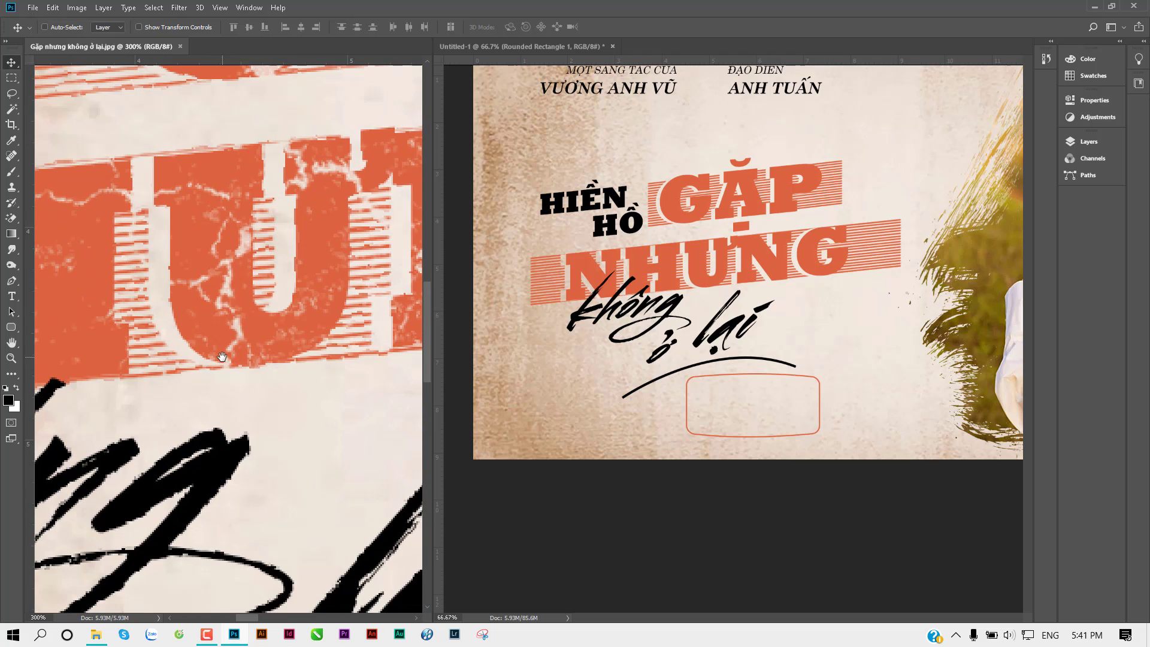
left_click(95, 634)
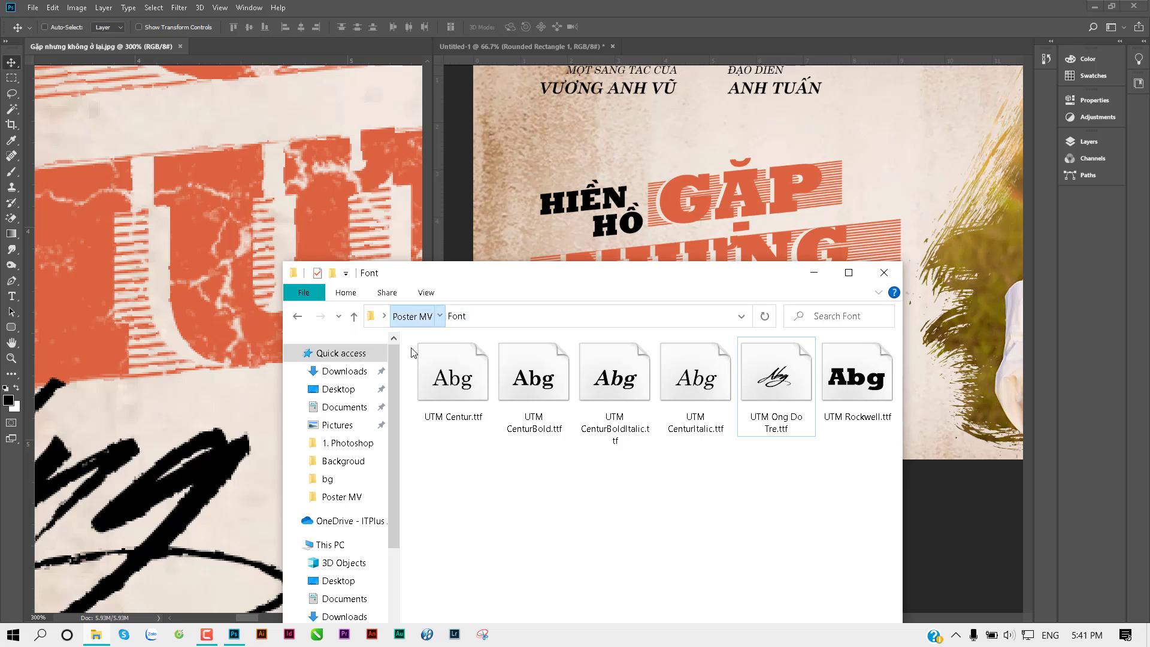
Find cracked-concrete-texture-3.jpg in Poster MV > Link ảnh and try dropping it into Photoshop
left_click(412, 315)
double_click(533, 377)
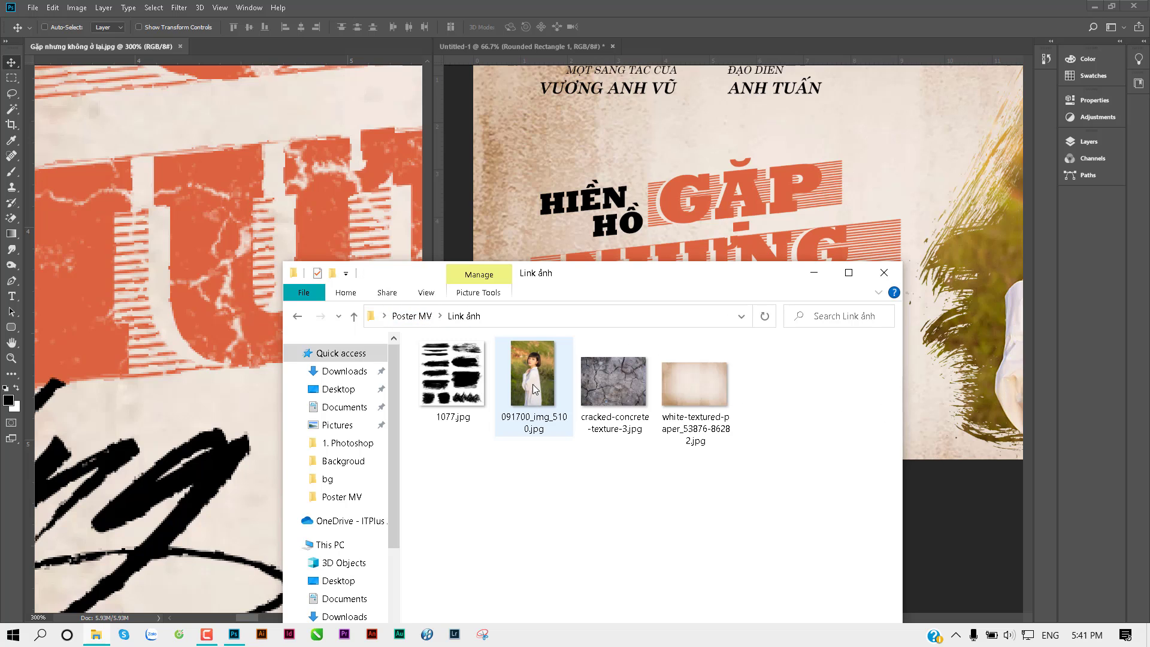
double_click(630, 384)
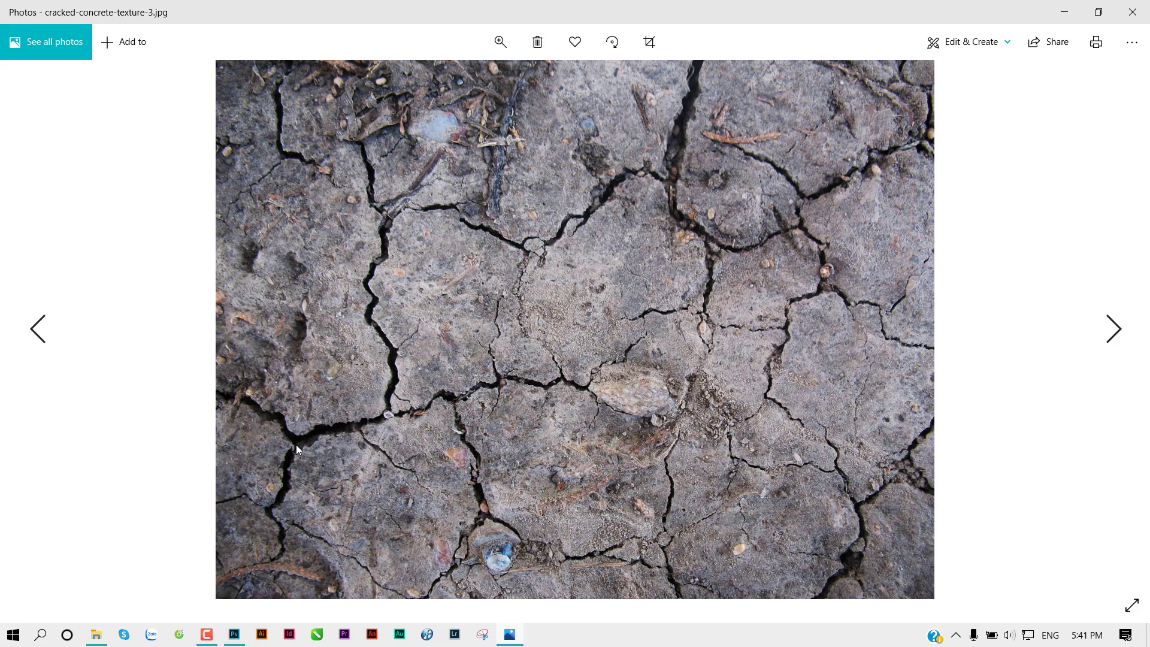
left_click(1122, 12)
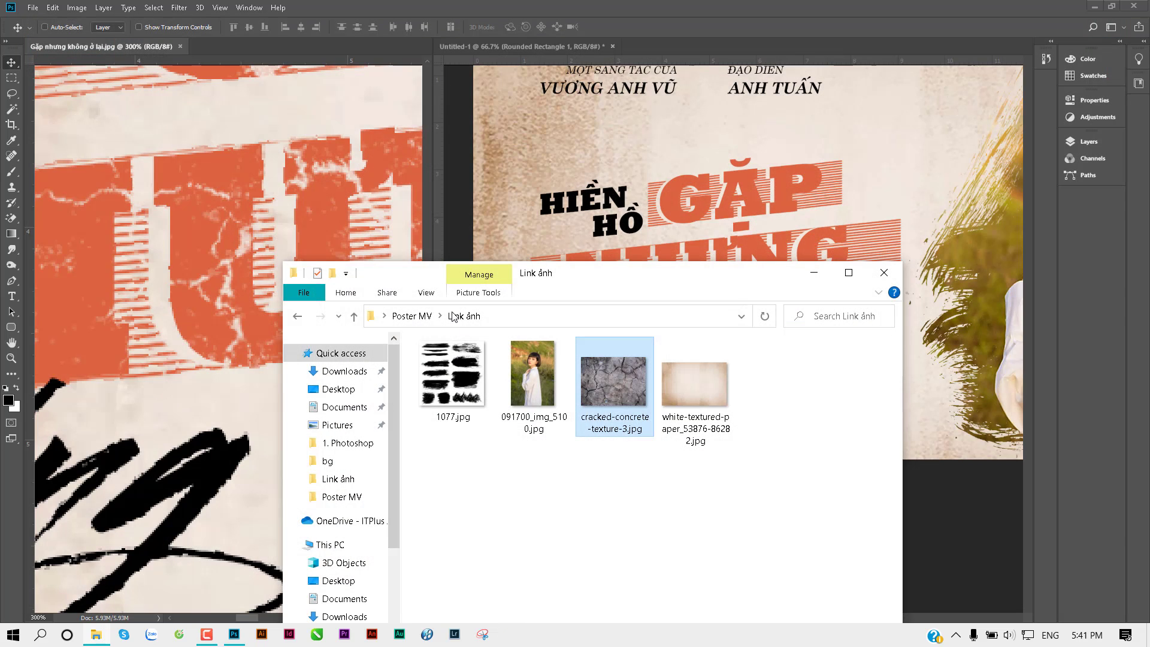
left_click_drag(616, 338, 568, 219)
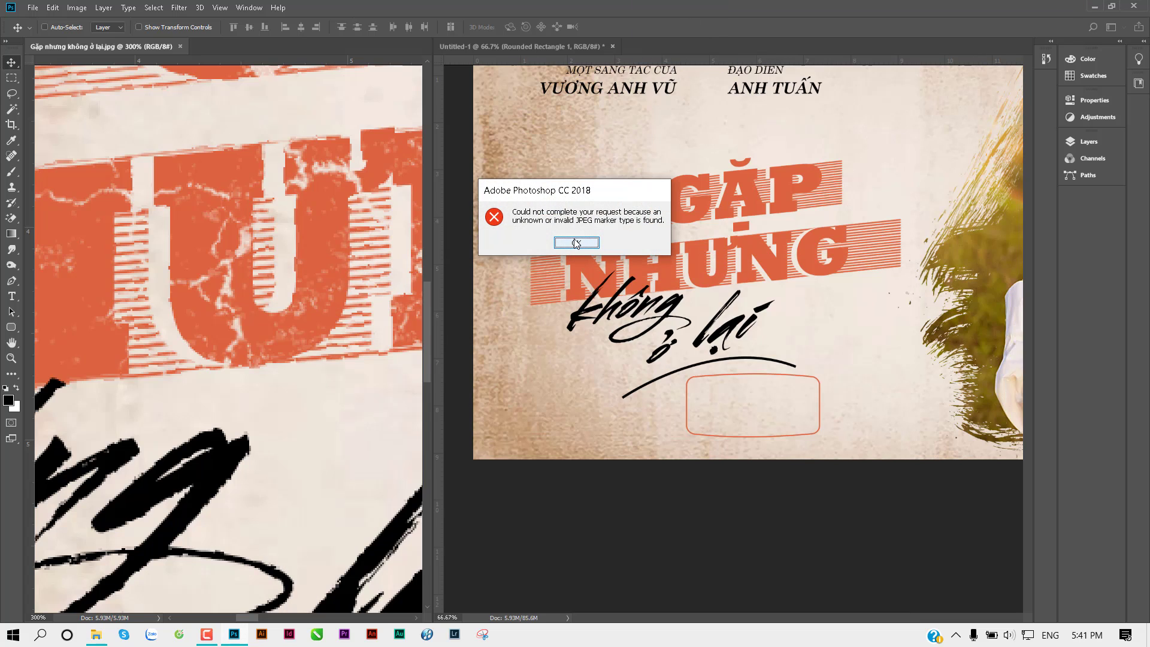
left_click(576, 243)
Open the concrete texture in Paint to copy it, then return to the Photoshop poster
key("alt+Tab")
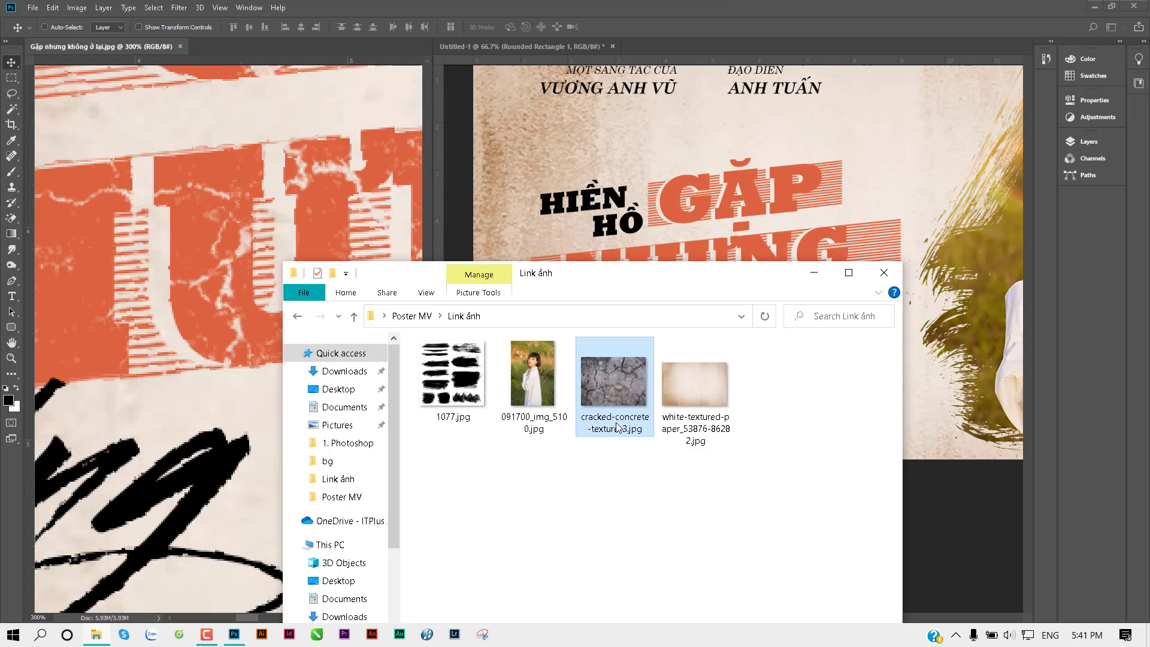
right_click(608, 381)
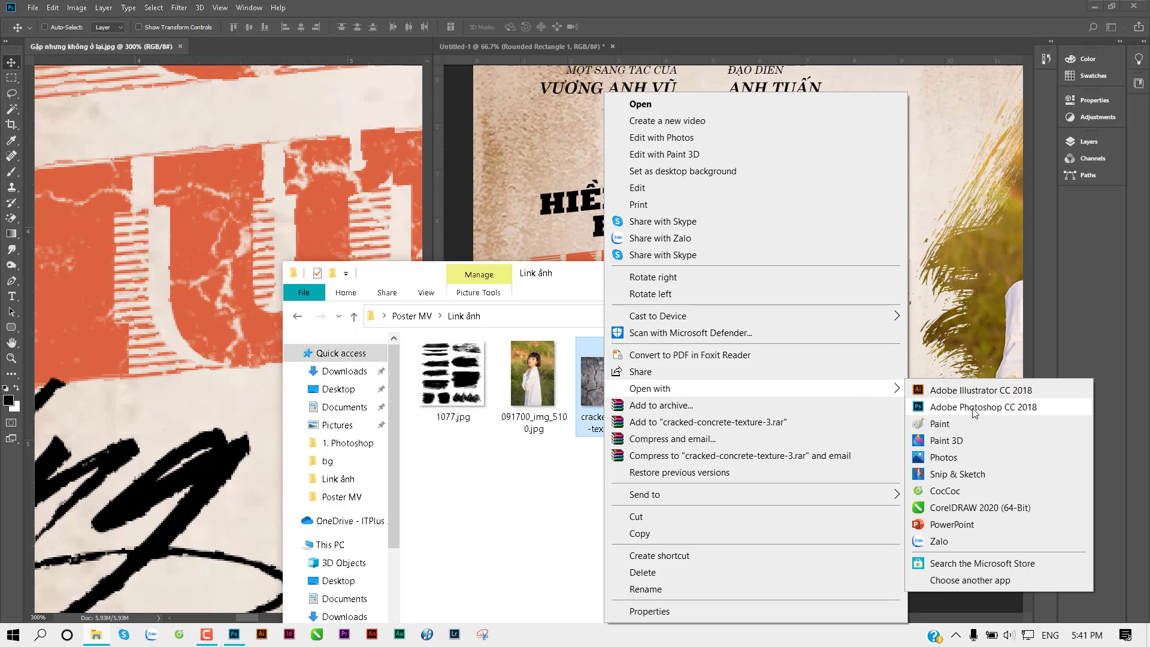
left_click(365, 358)
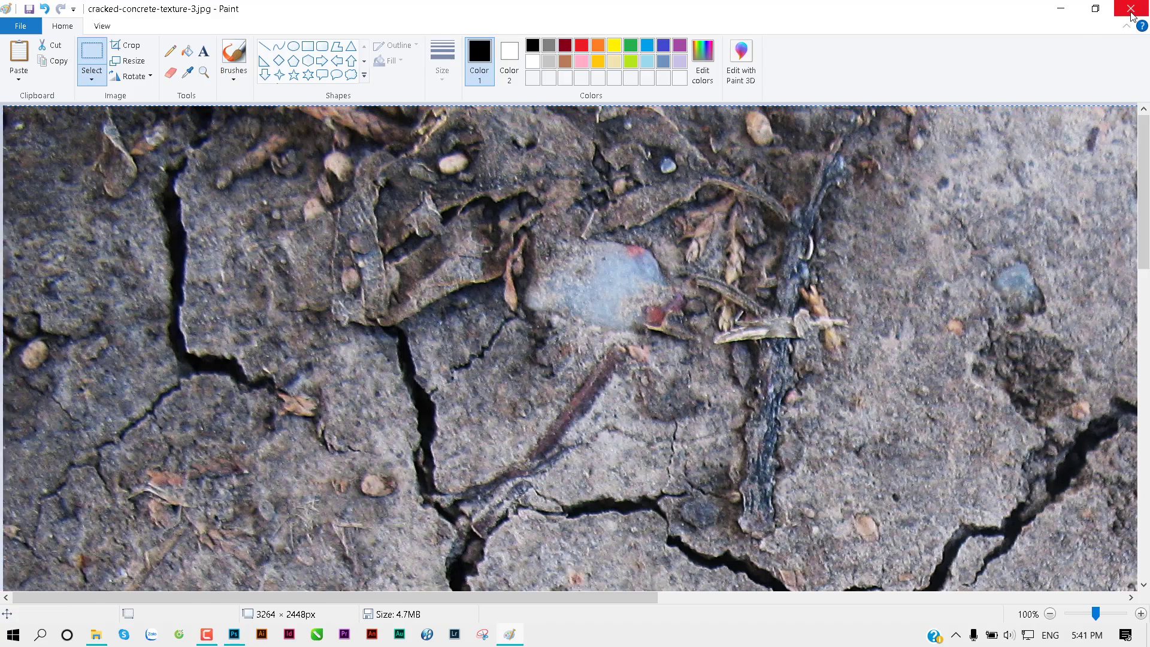
left_click(1130, 10)
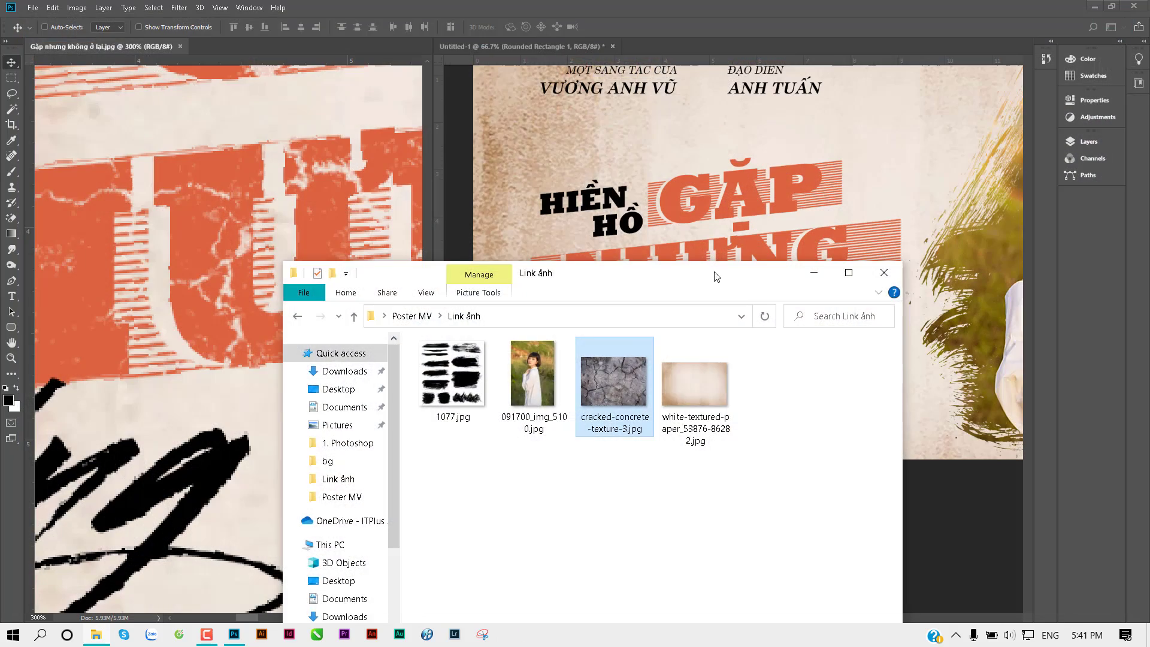
left_click(681, 207)
Paste the cracked-earth photo as a new layer, scale it to about half size and move it over the title
key("ctrl+v")
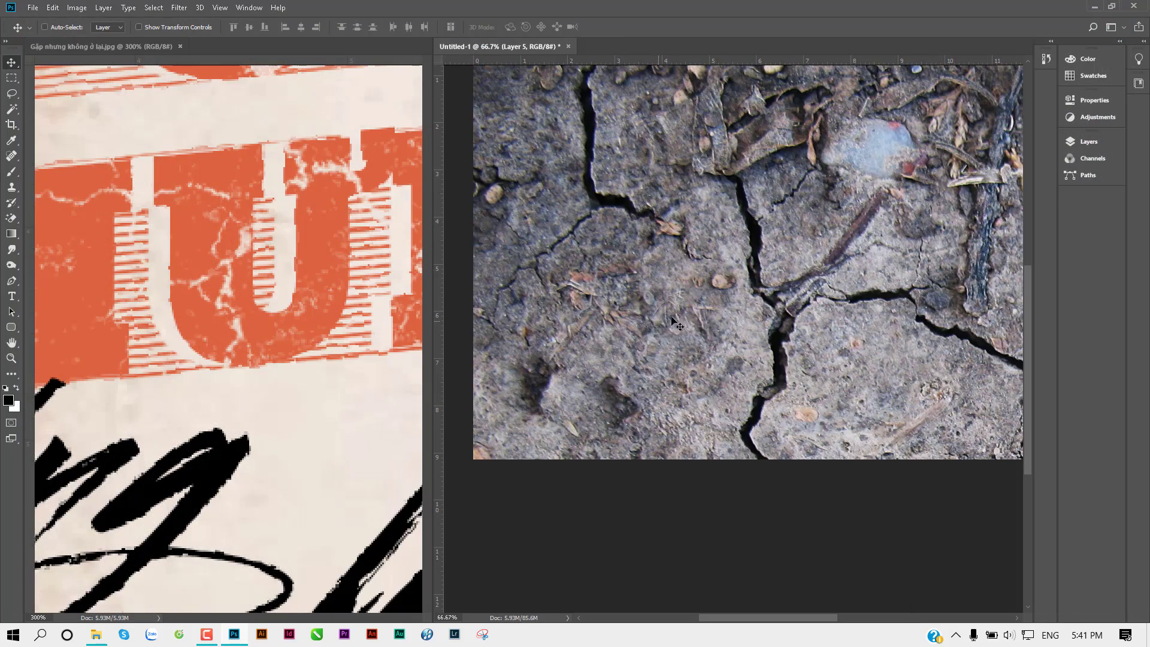
key("ctrl+minus")
key("ctrl+t")
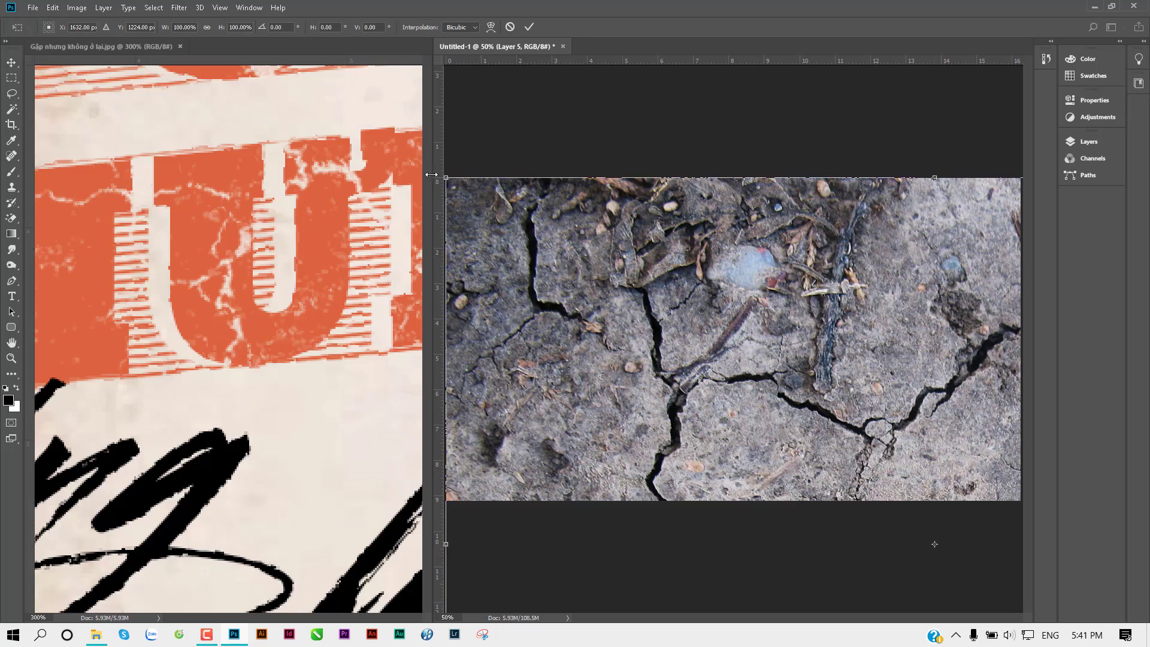
left_click_drag(445, 176, 667, 346)
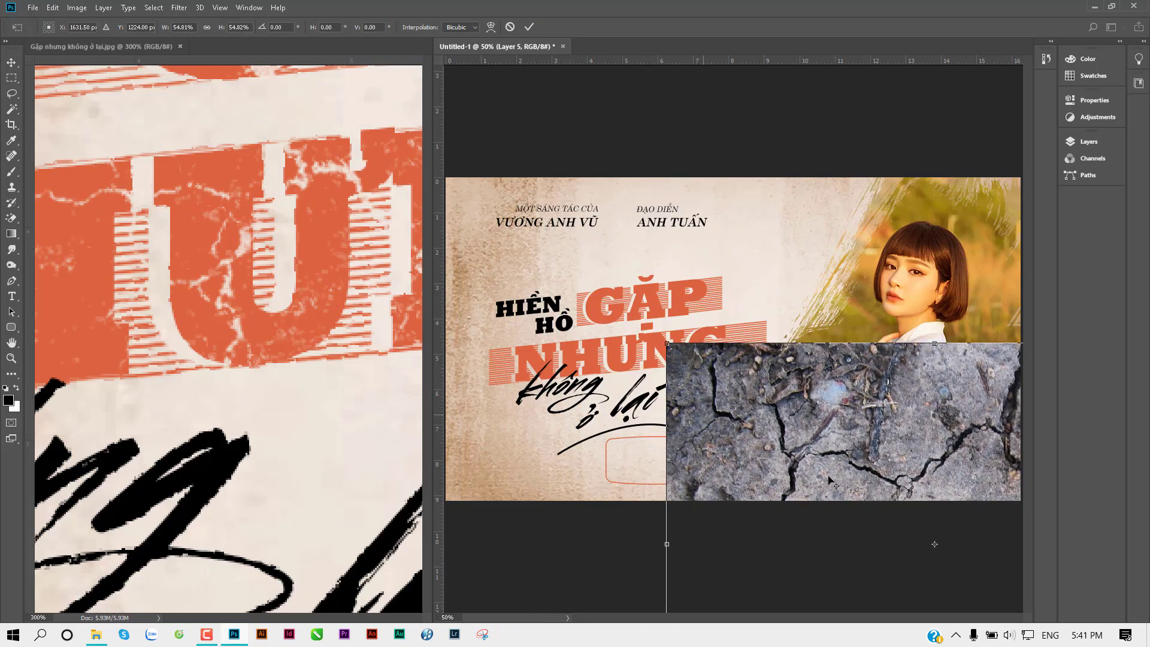
left_click_drag(792, 363, 634, 192)
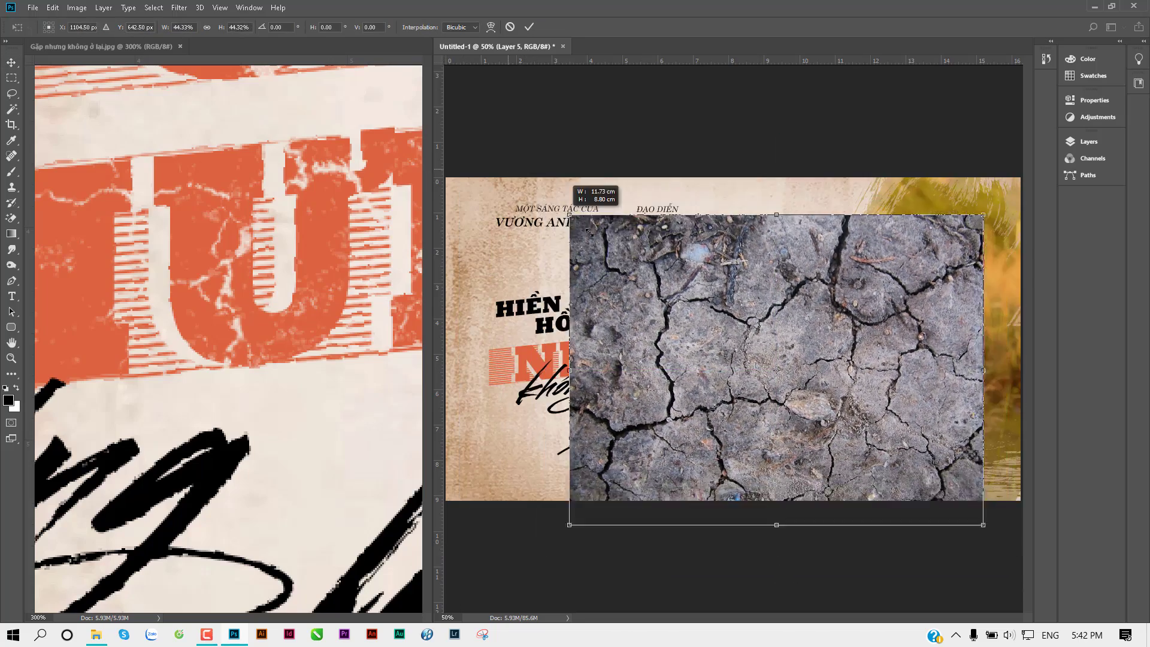
left_click_drag(508, 175, 601, 238)
left_click_drag(655, 297, 570, 259)
key("Return")
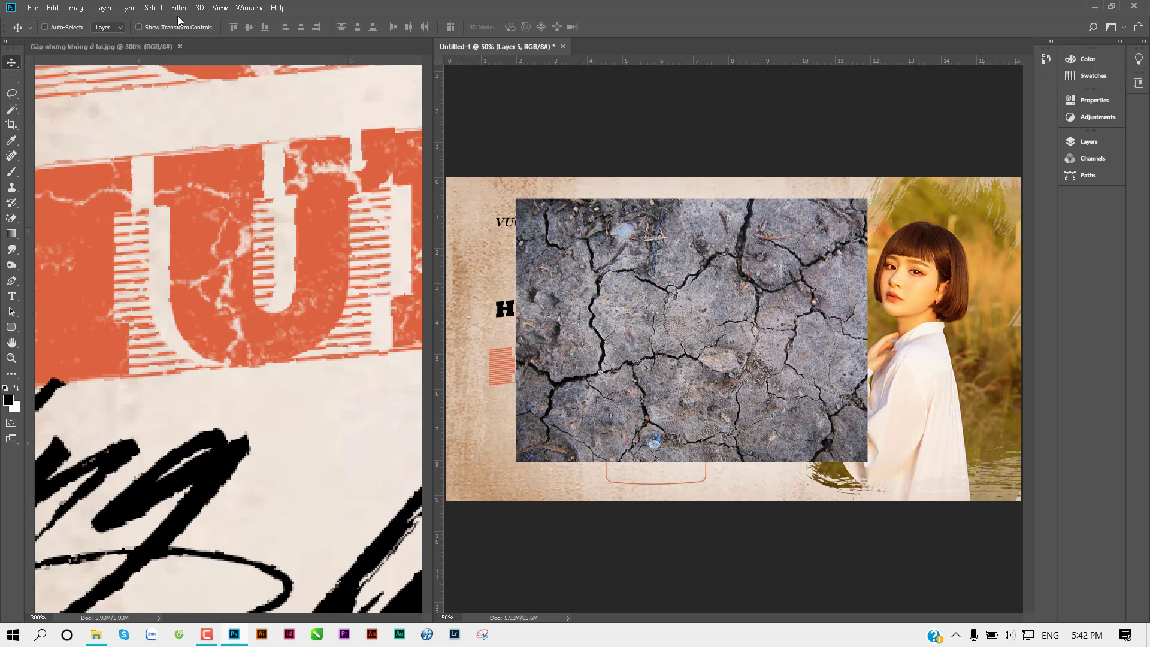
Select the dark cracks with Color Range at Fuzziness 59 and copy them onto Layer 6
left_click(154, 8)
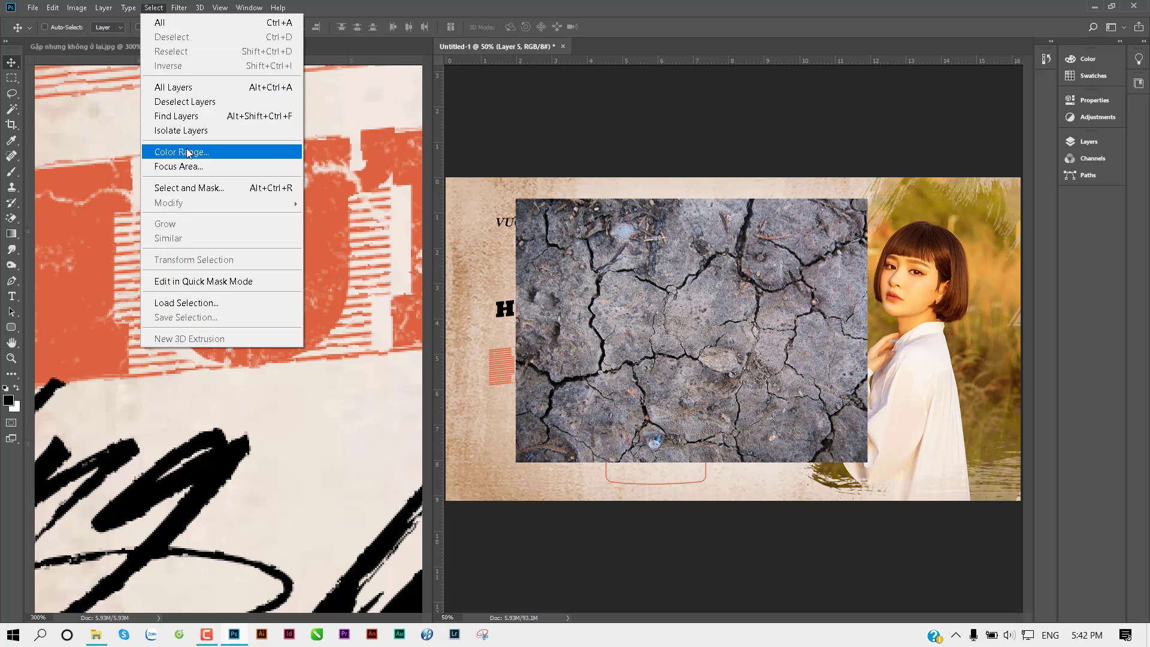
left_click(222, 156)
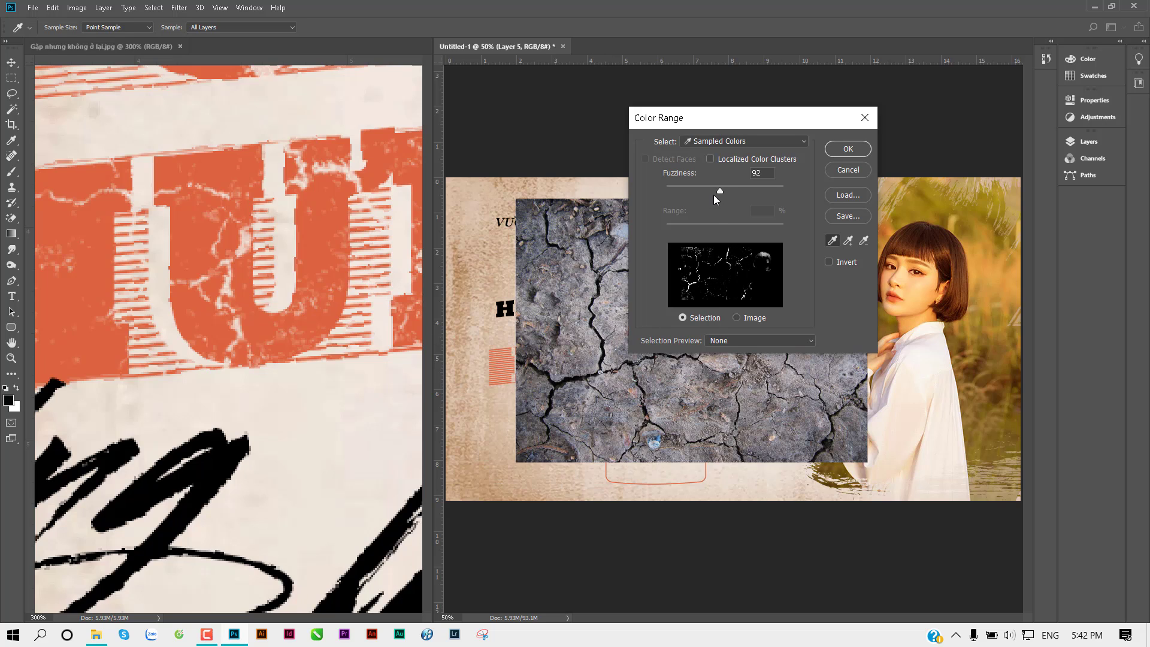
mouse_move(720, 189)
left_mouse_down()
mouse_move(701, 176)
mouse_move(713, 178)
left_mouse_up()
left_click(838, 150)
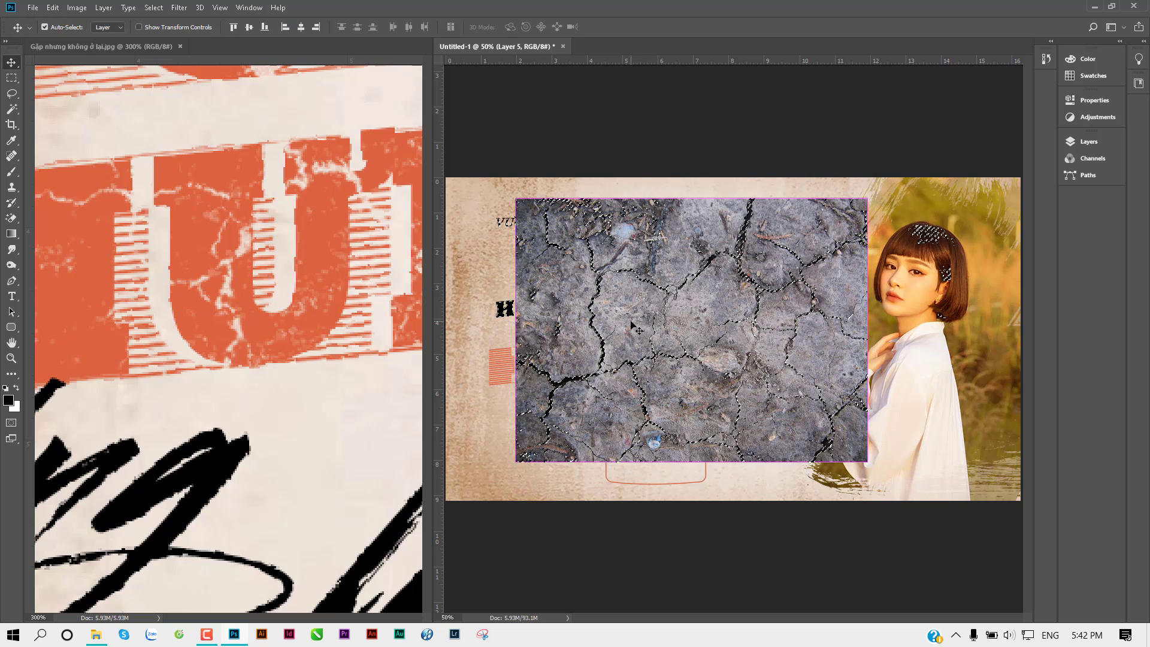
key("ctrl+j")
Hide the earth photo layer (Layer 5) and load Layer 6's crack pixels as a selection
left_click(1087, 142)
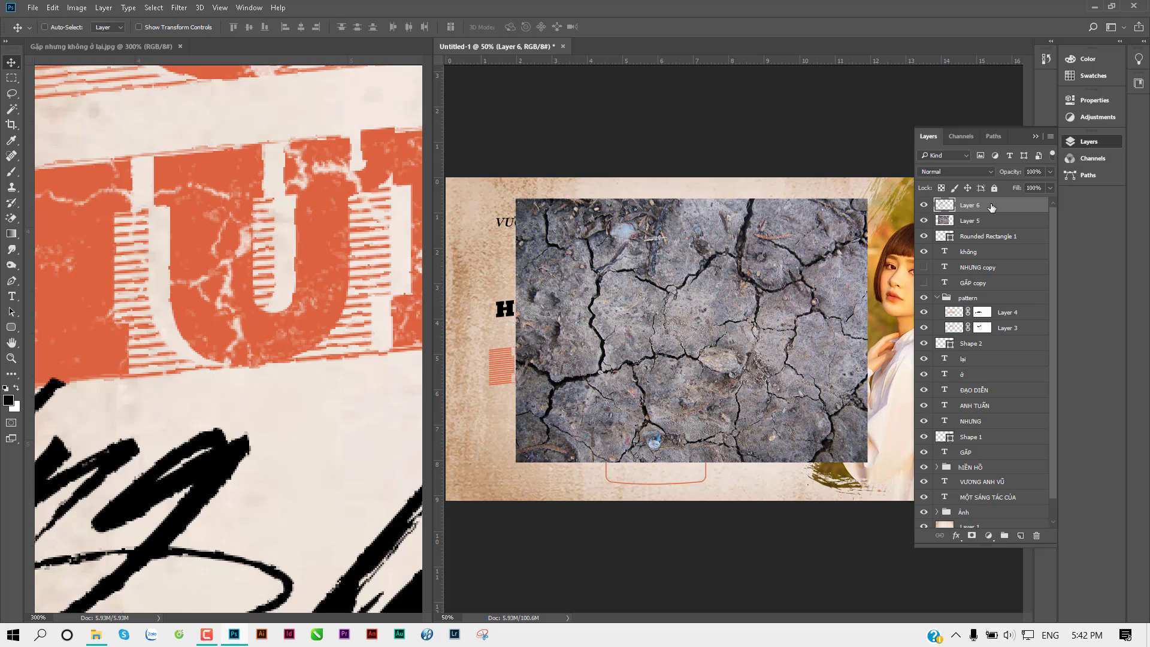
left_click(923, 221)
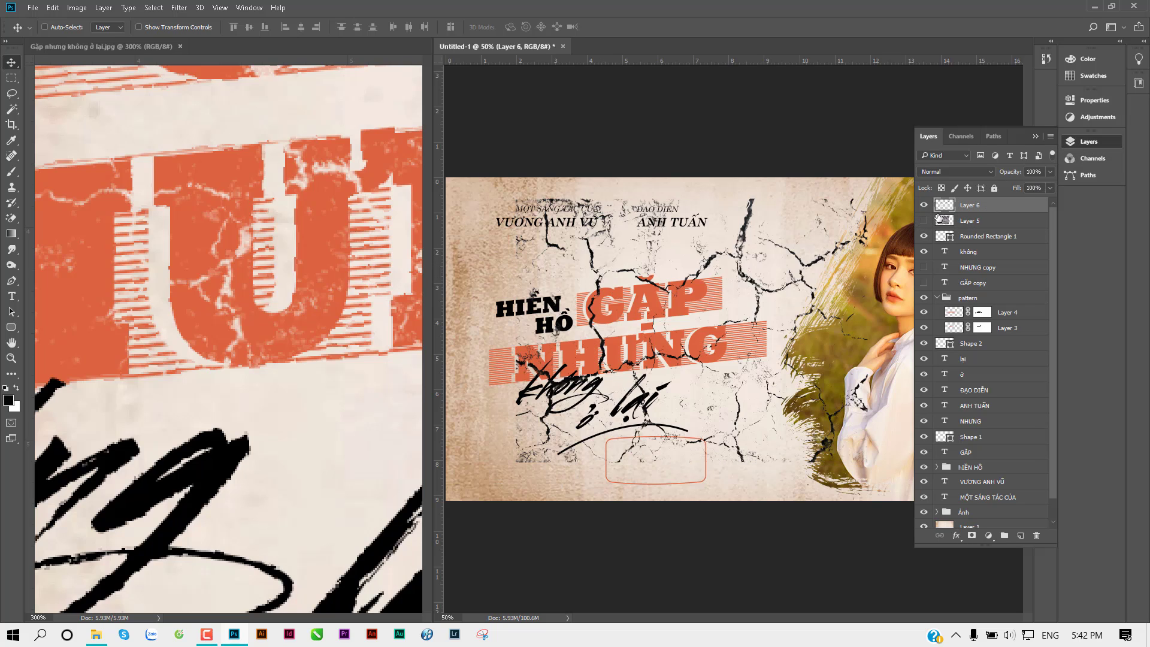
scroll(587, 294, "up", 1)
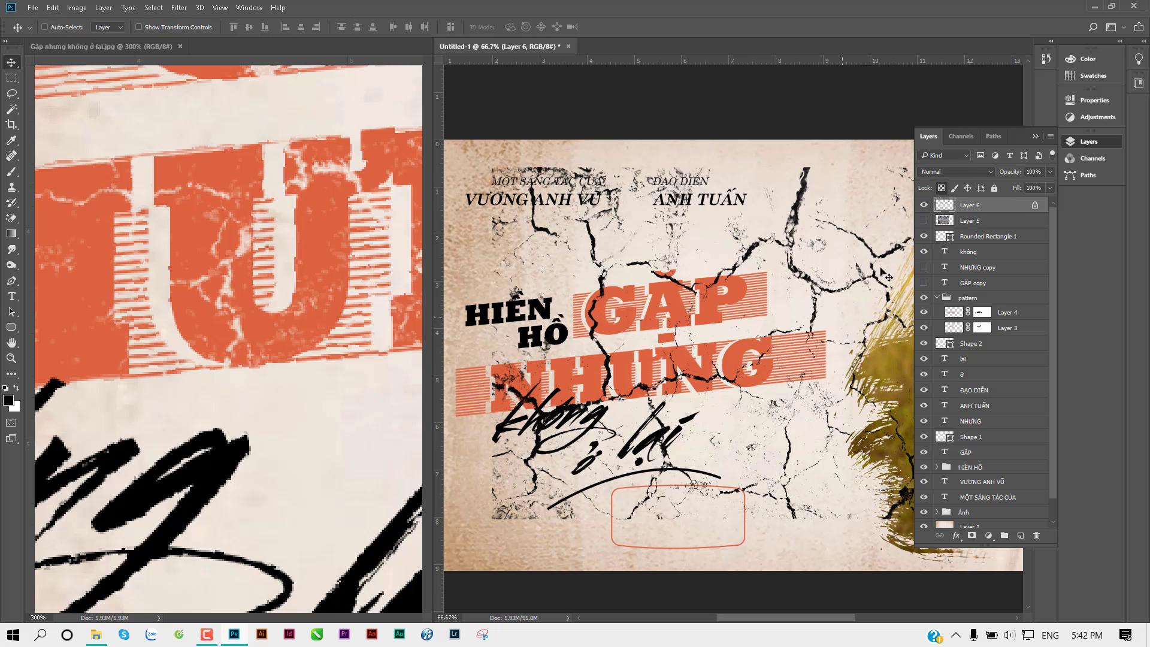
left_click(642, 326, "ctrl+alt")
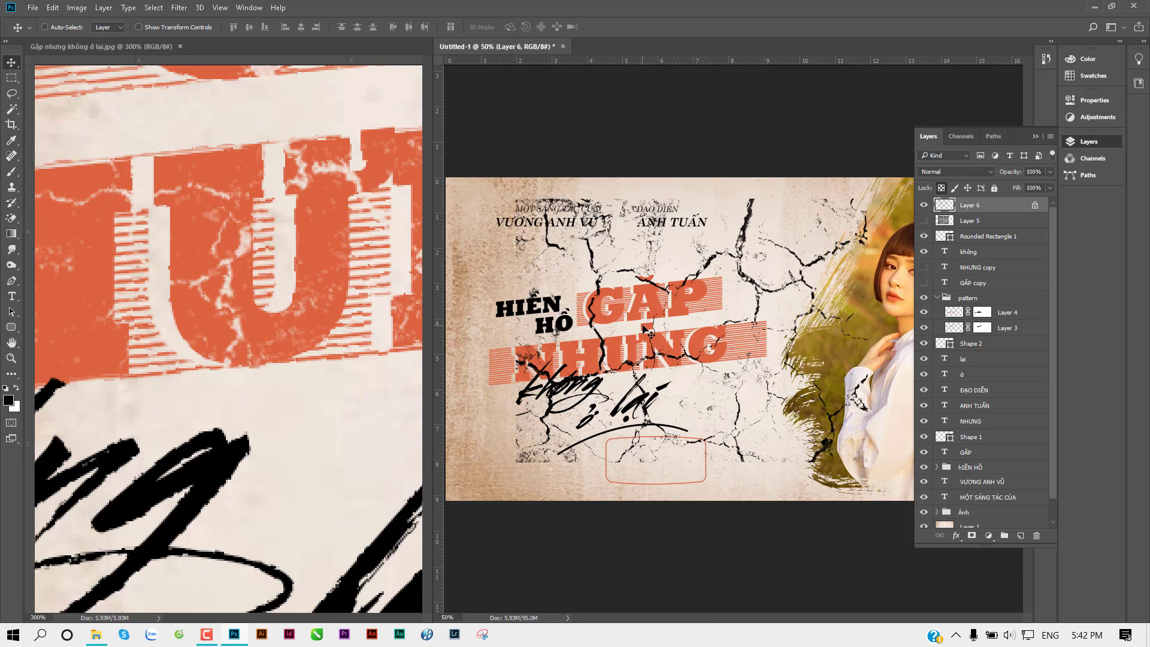
key("ctrl")
left_click(941, 206, "ctrl")
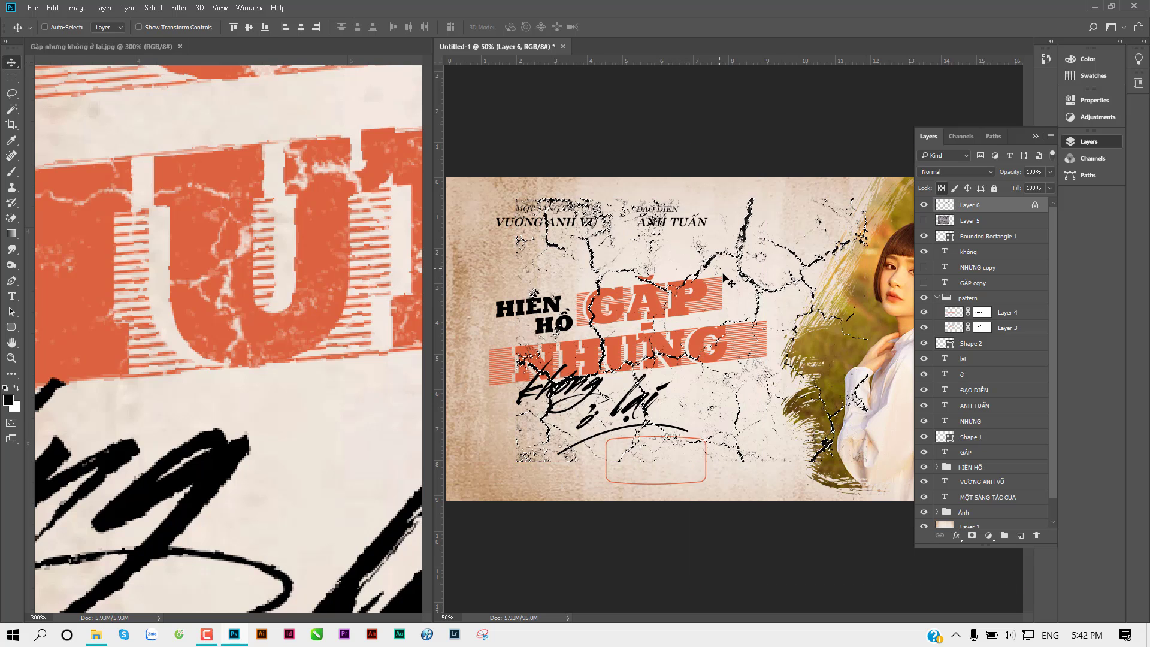
left_click_drag(583, 240, 571, 121)
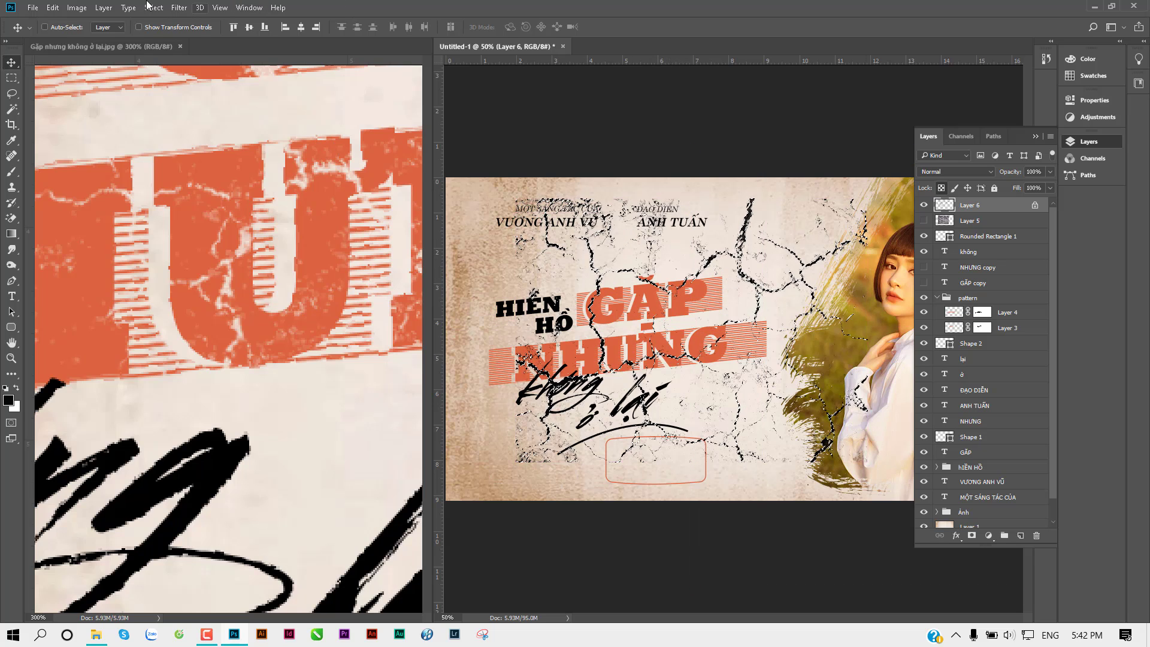
left_click(85, 8)
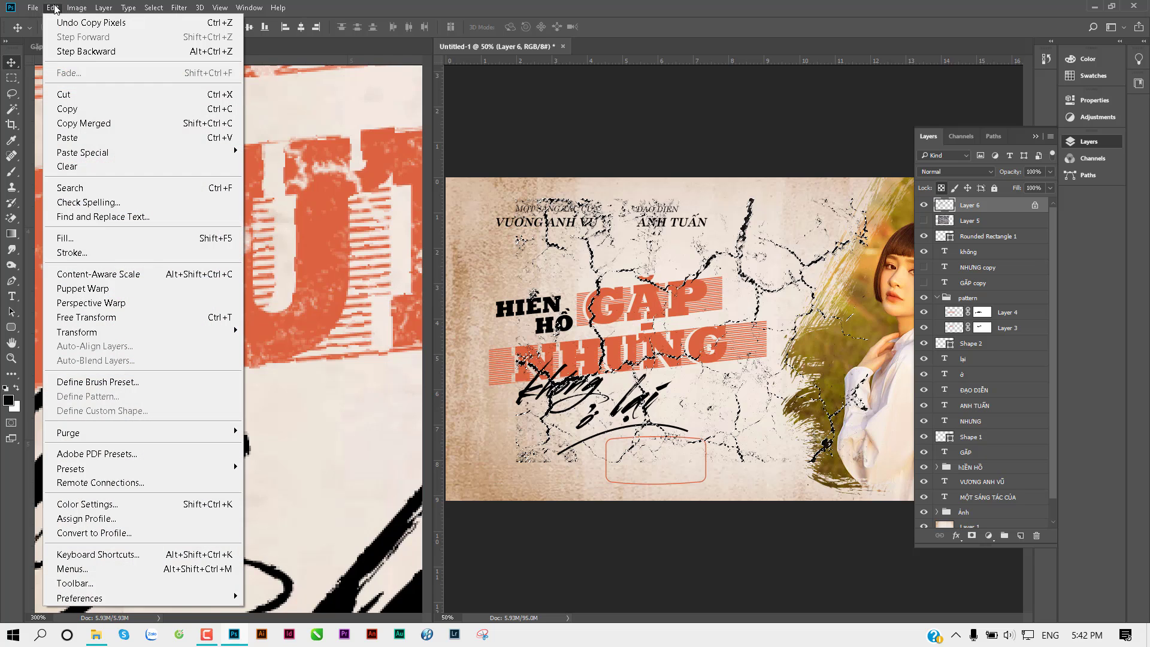
Define the crack selection as a new brush preset and hide Layer 6
left_click(99, 382)
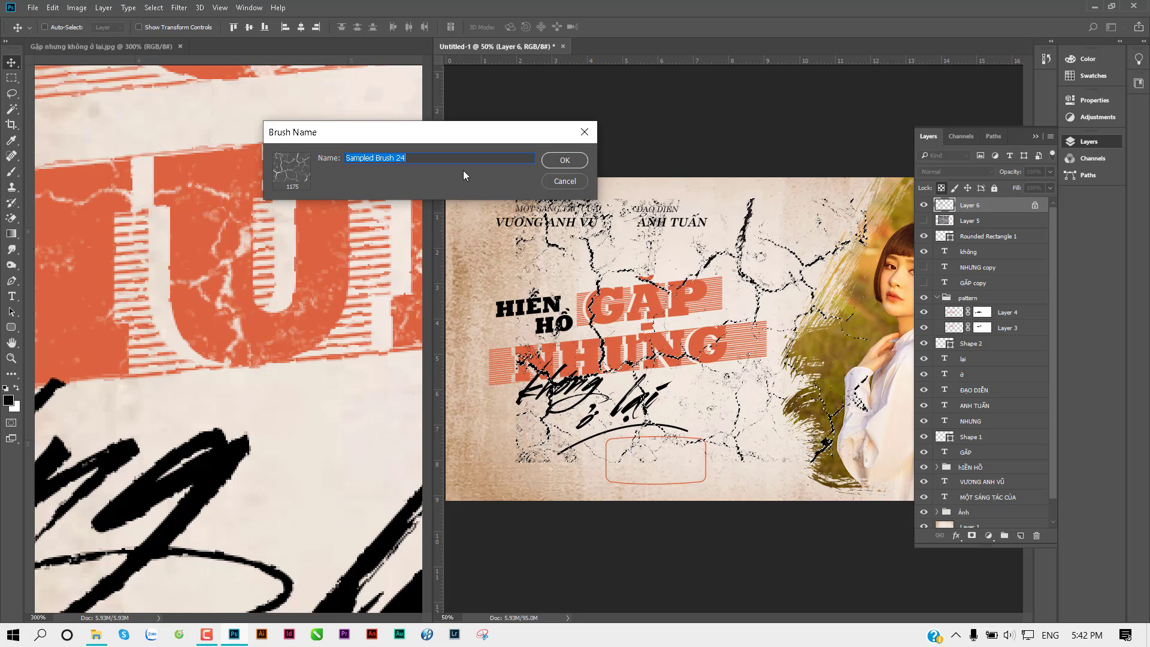
left_click(563, 160)
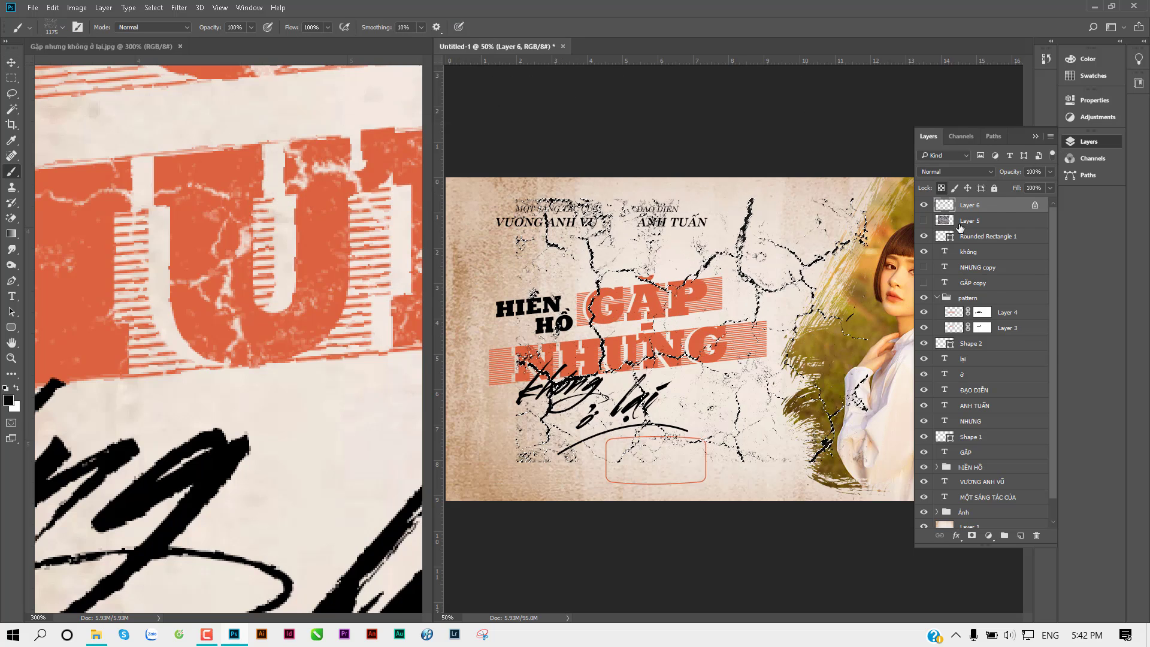
left_click(923, 205)
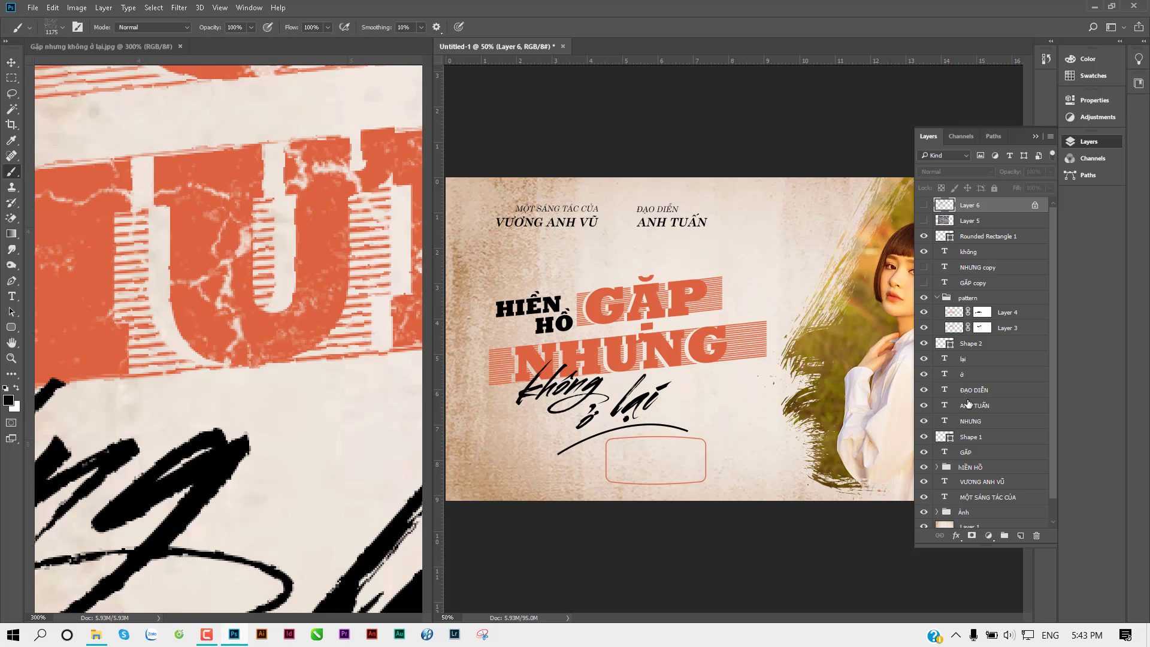
Move GẶP above NHƯNG, select both title layers and group them into Group 2
left_click(961, 423)
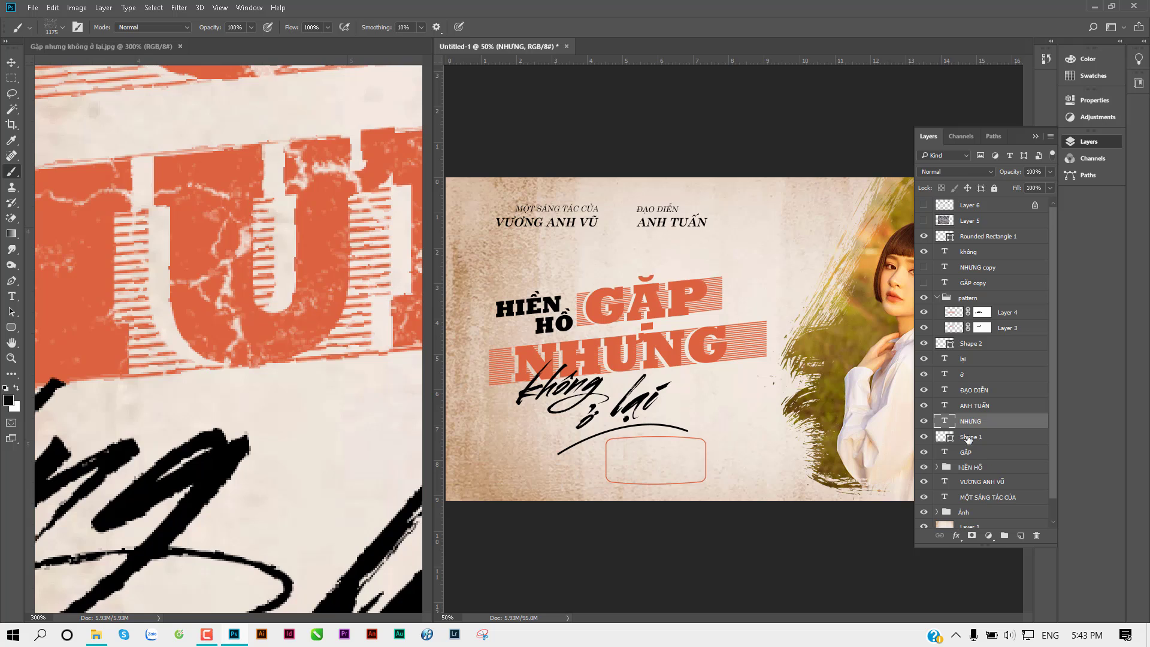
left_click_drag(983, 453, 991, 431)
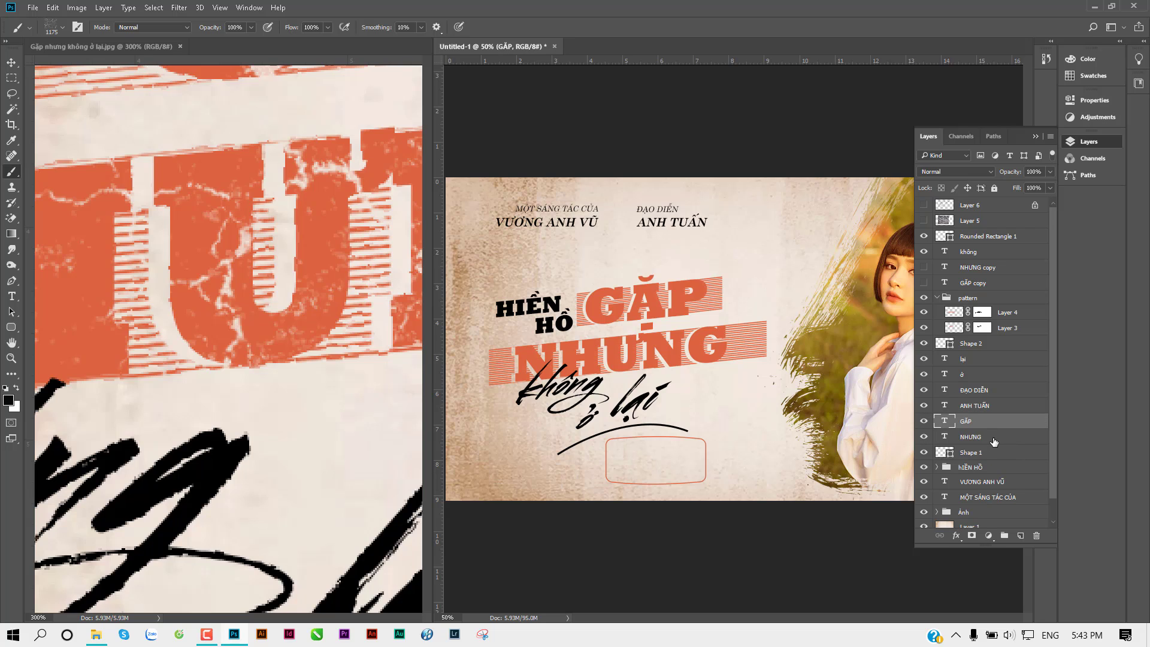
left_click(985, 442, "shift")
key("ctrl+g")
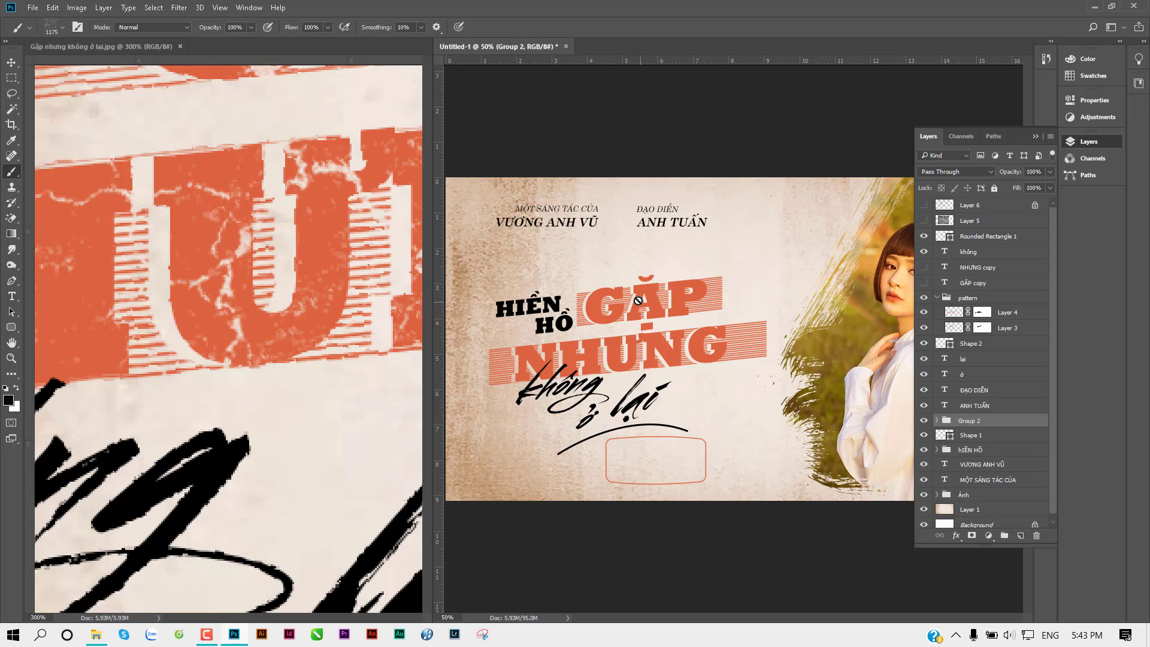
key("v")
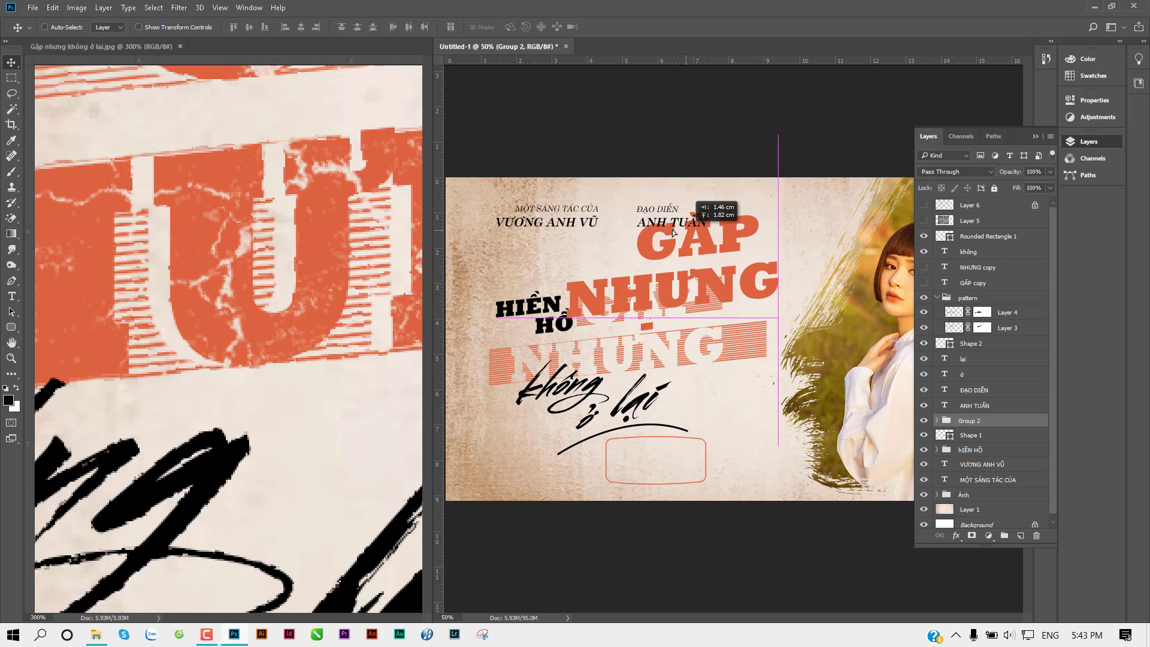
left_click_drag(681, 281, 681, 283)
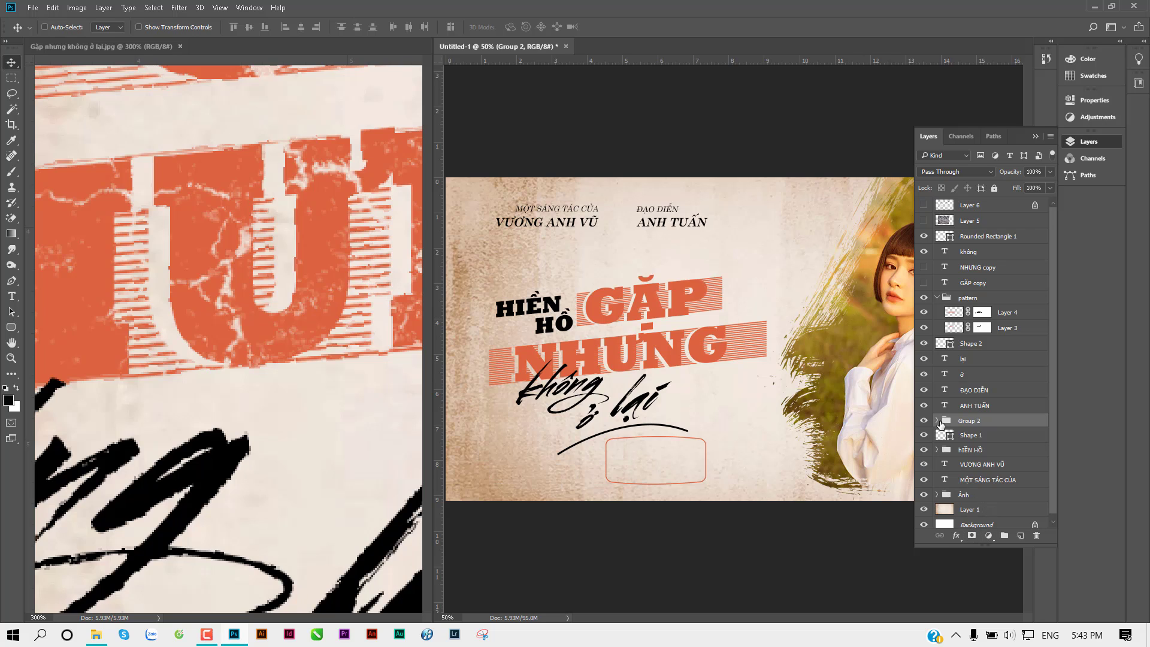
Add a layer mask to Group 2 and stamp the resized crack brush once over the title
left_click(971, 536)
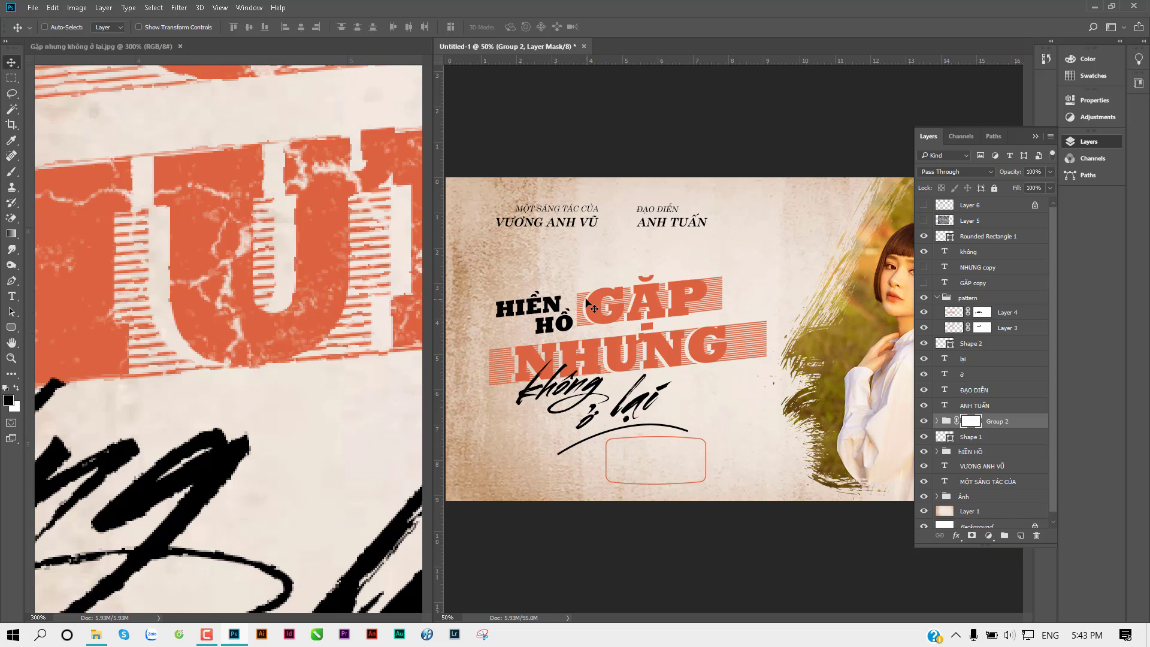
key("b")
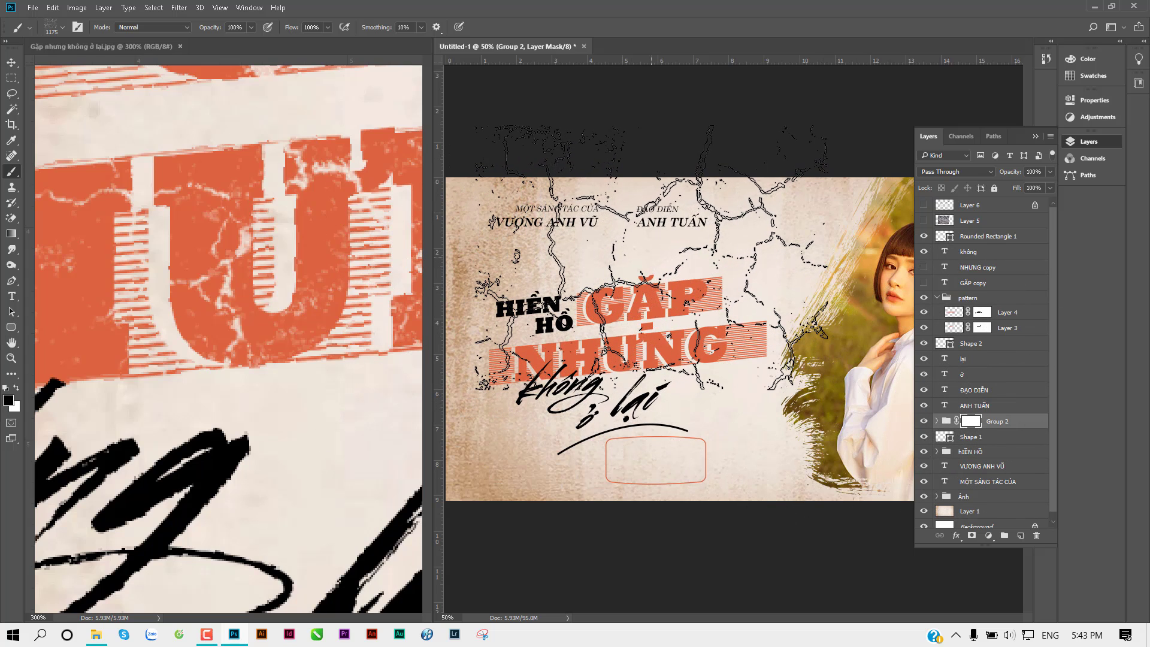
left_click_drag(653, 261, 635, 251)
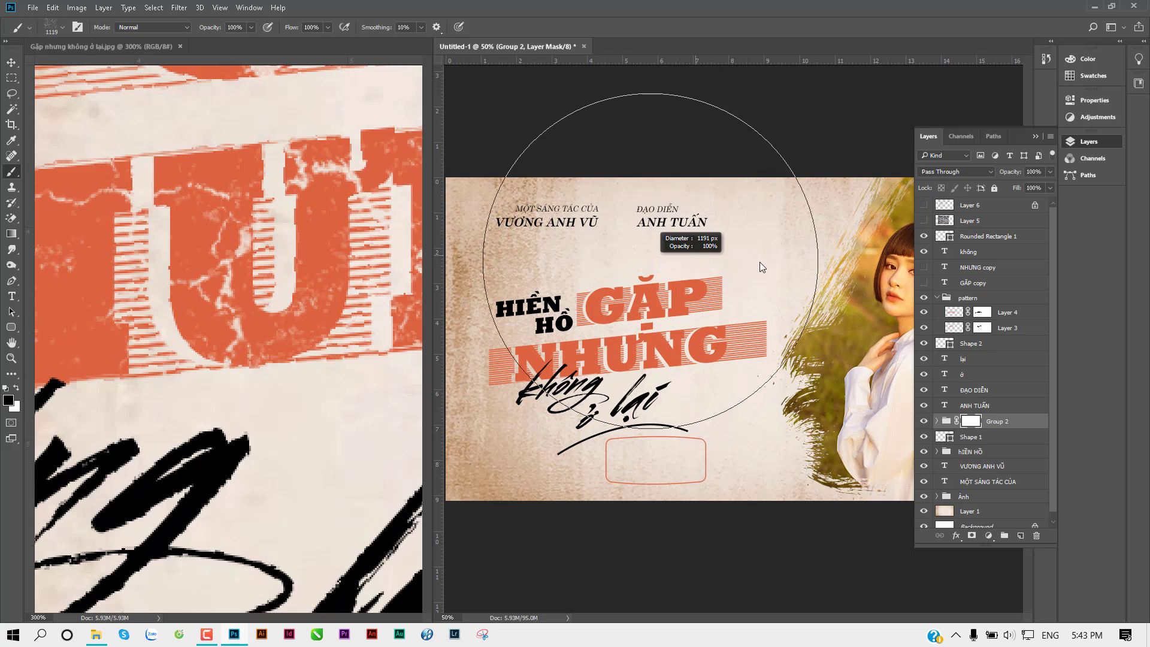
mouse_move(635, 251)
left_mouse_down()
mouse_move(656, 261)
mouse_move(644, 260)
left_mouse_up()
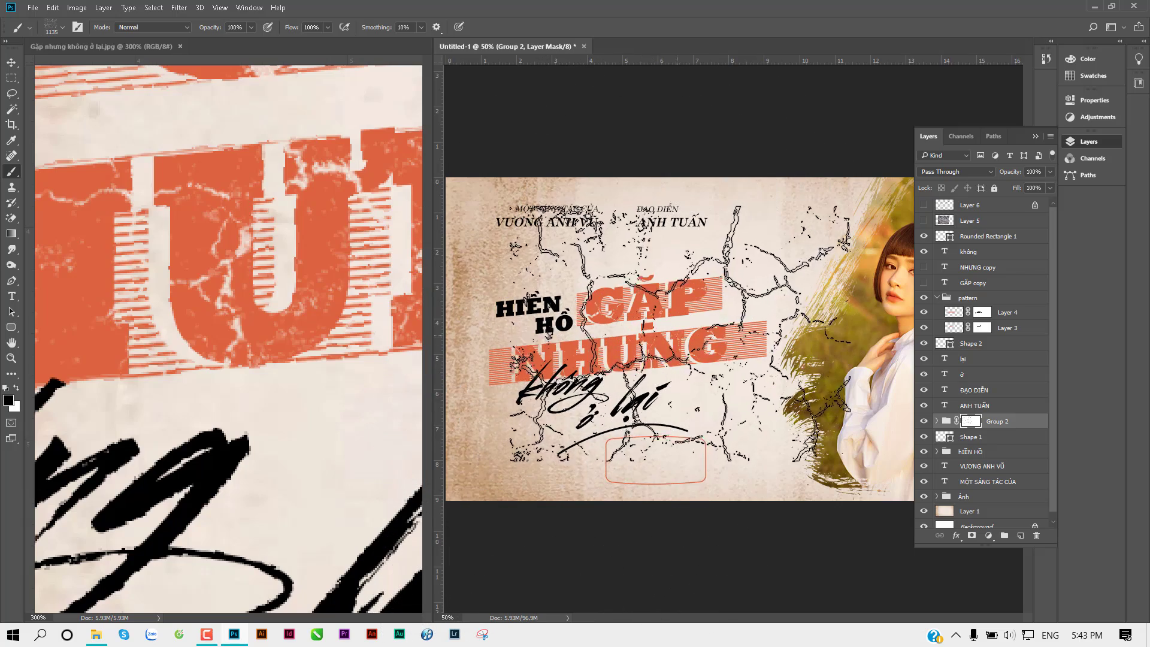
left_click(695, 308)
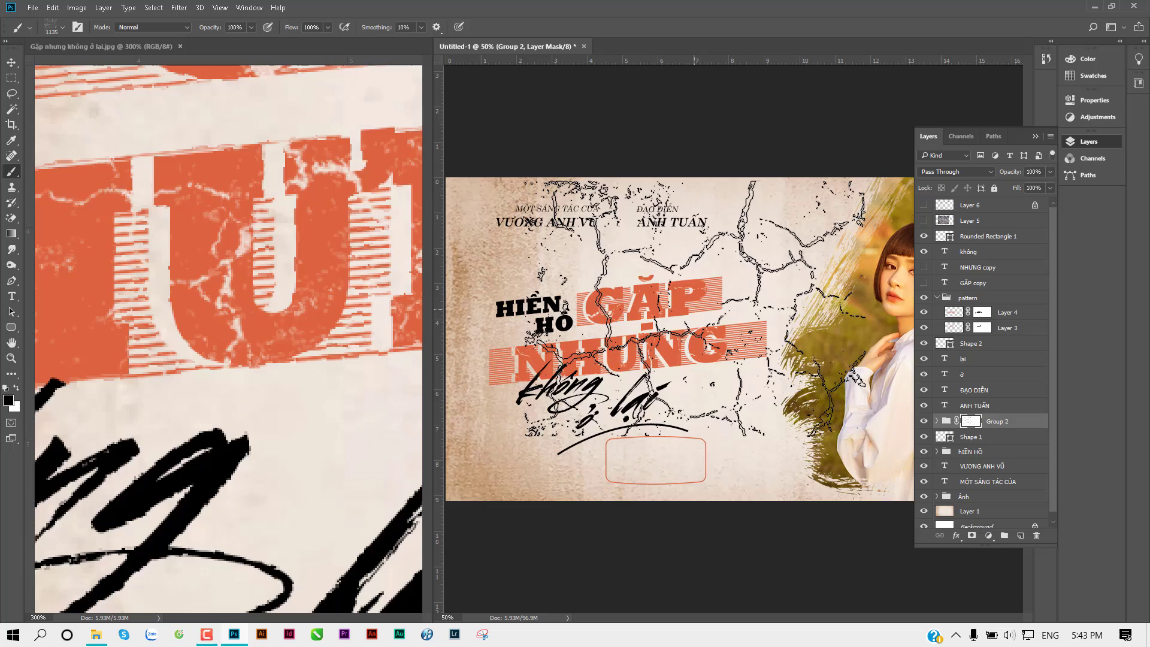
left_click(657, 350, "ctrl")
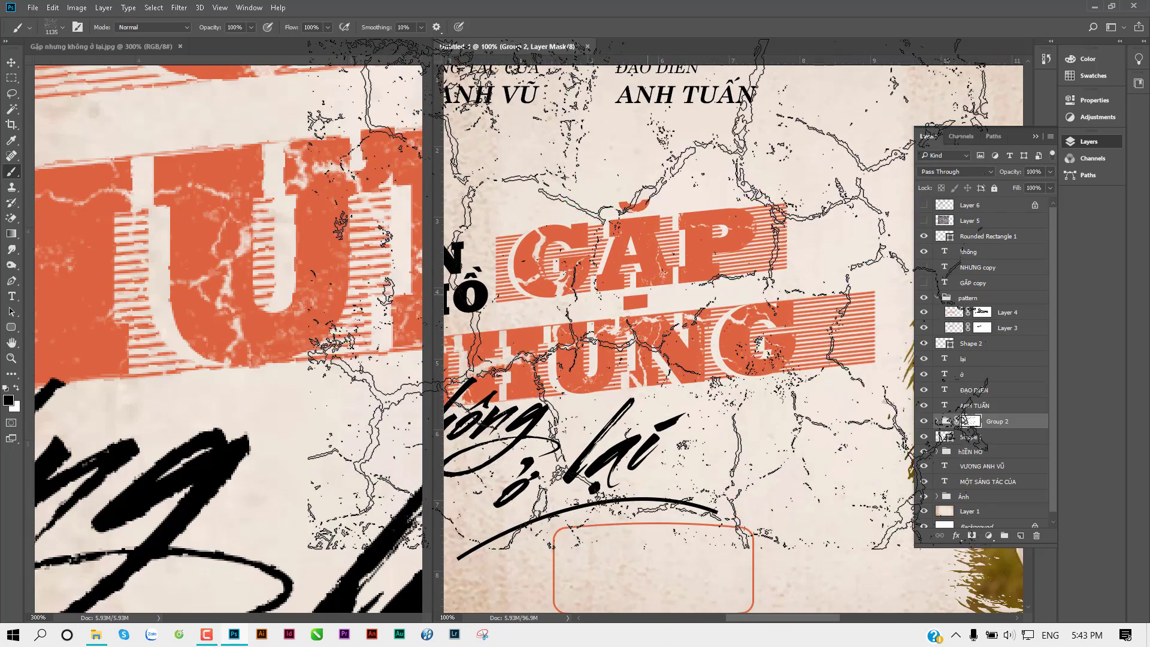
left_click(581, 346, "ctrl+alt")
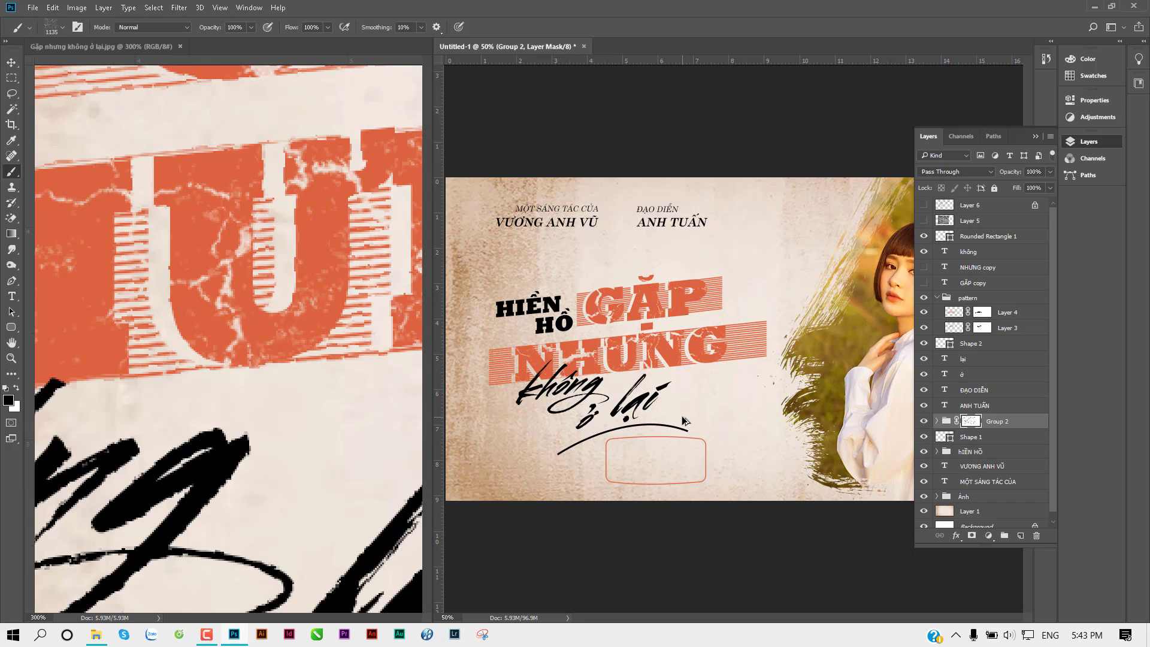
left_click_drag(738, 393, 563, 323)
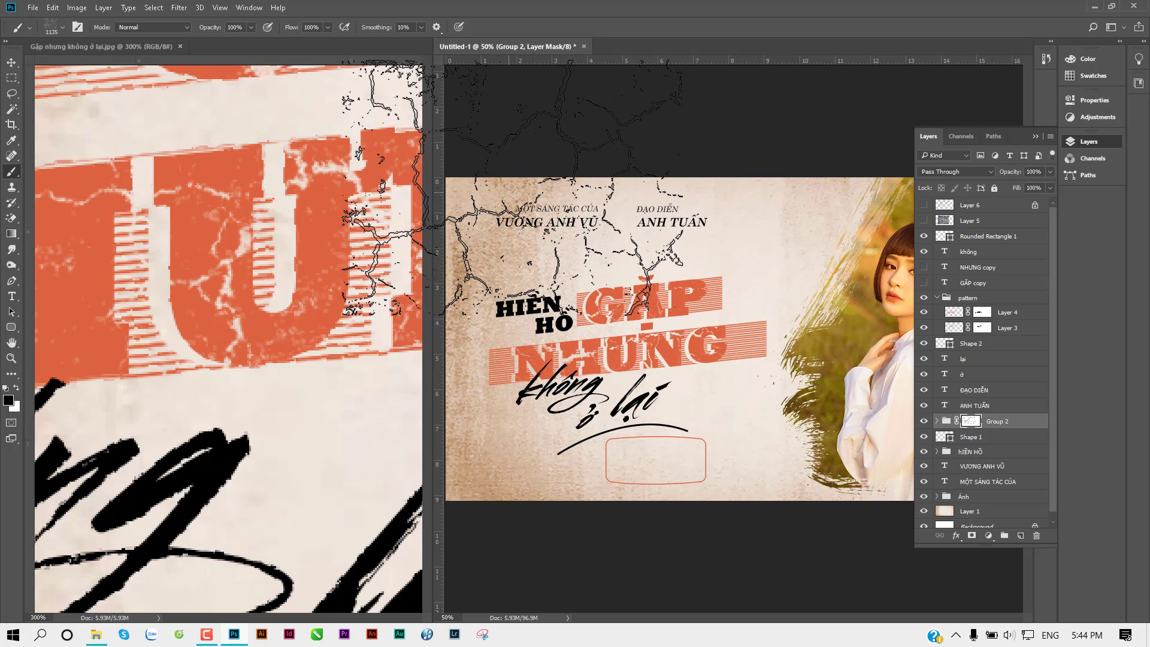
left_click_drag(563, 323, 7, 93)
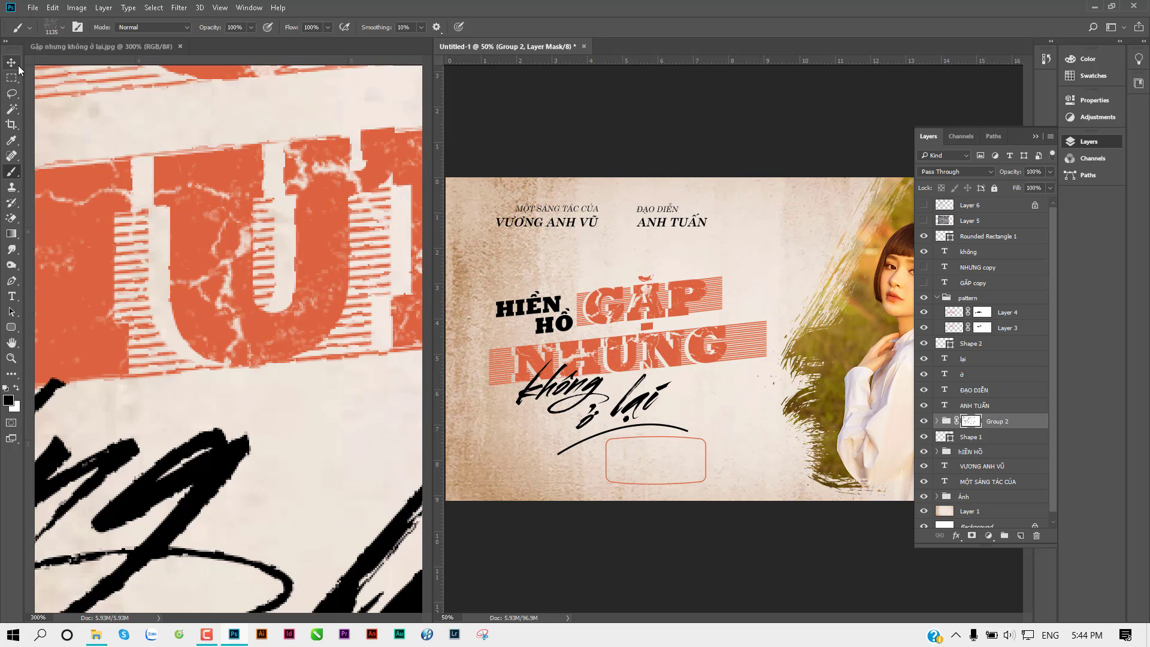
left_click(12, 62)
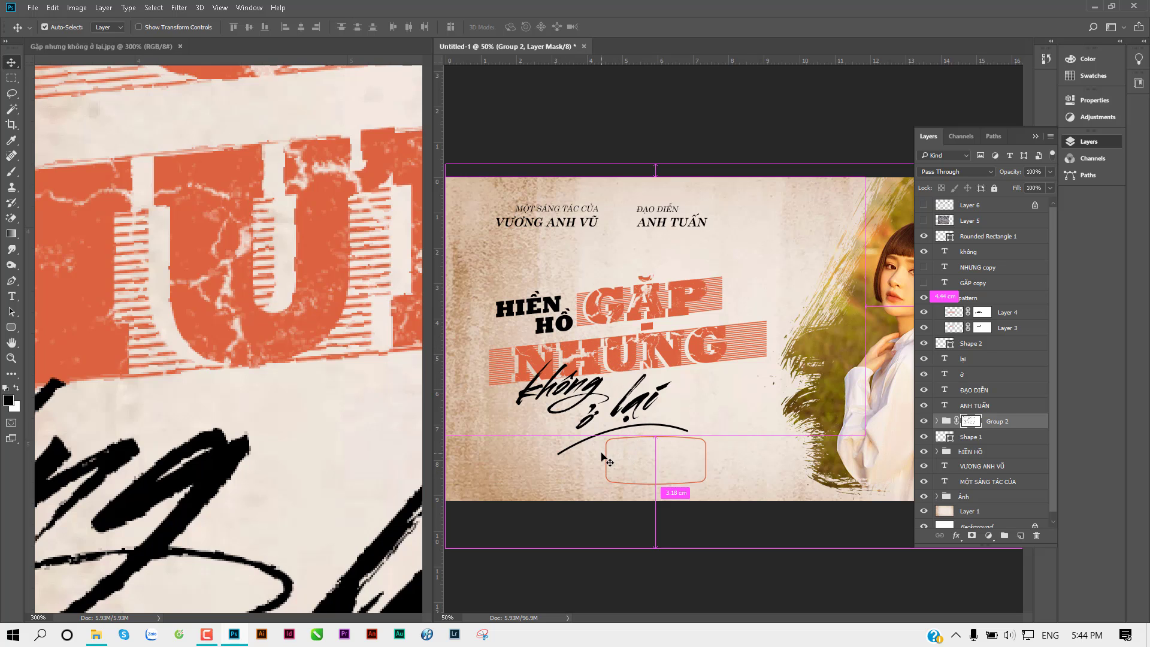
Inspect the cracked GẶP title and the reference poster's title and director credit up close
left_click(607, 315, "ctrl")
left_click_drag(625, 376, 693, 353)
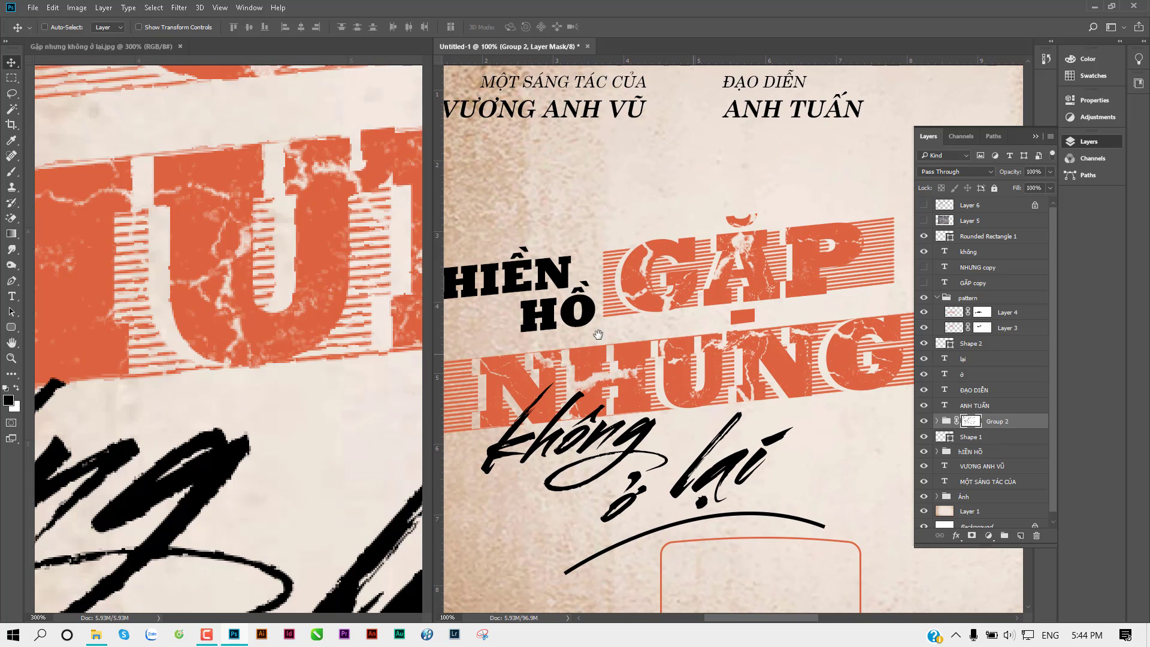
left_click(278, 277)
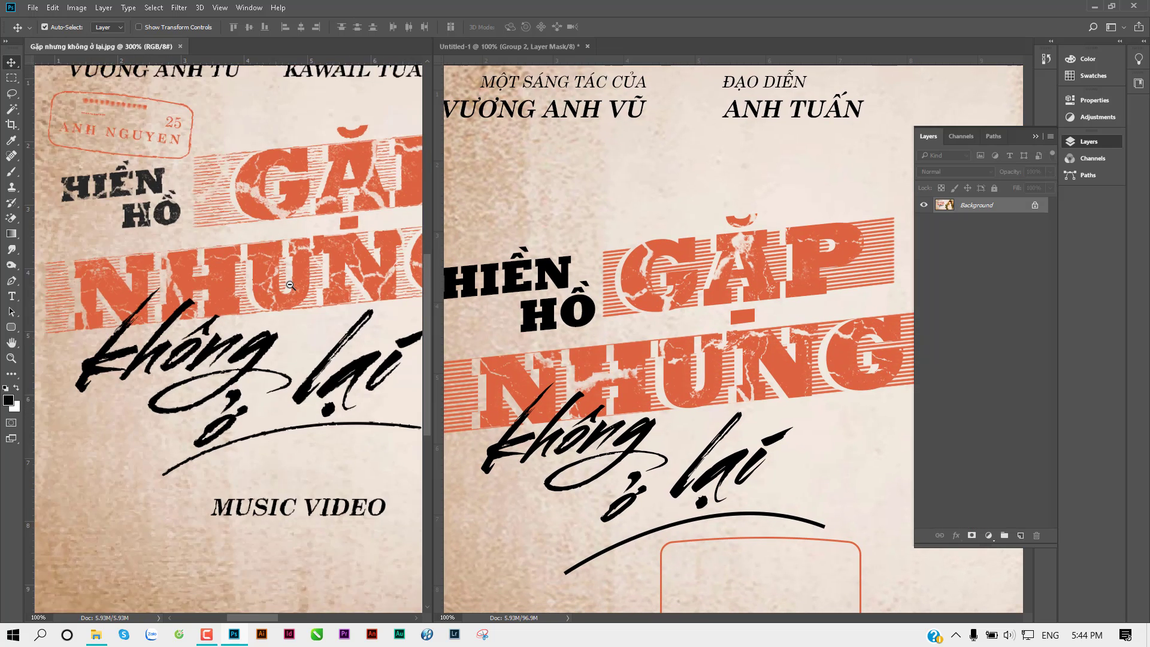
left_click(294, 297, "ctrl+alt")
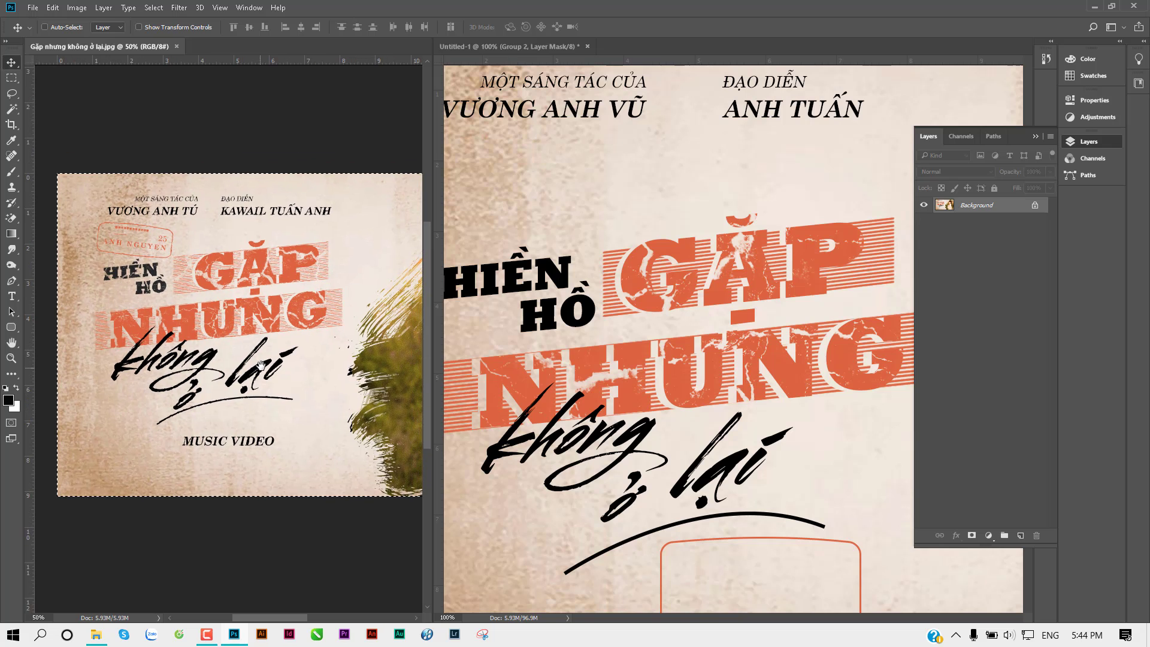
left_click(233, 239, "ctrl")
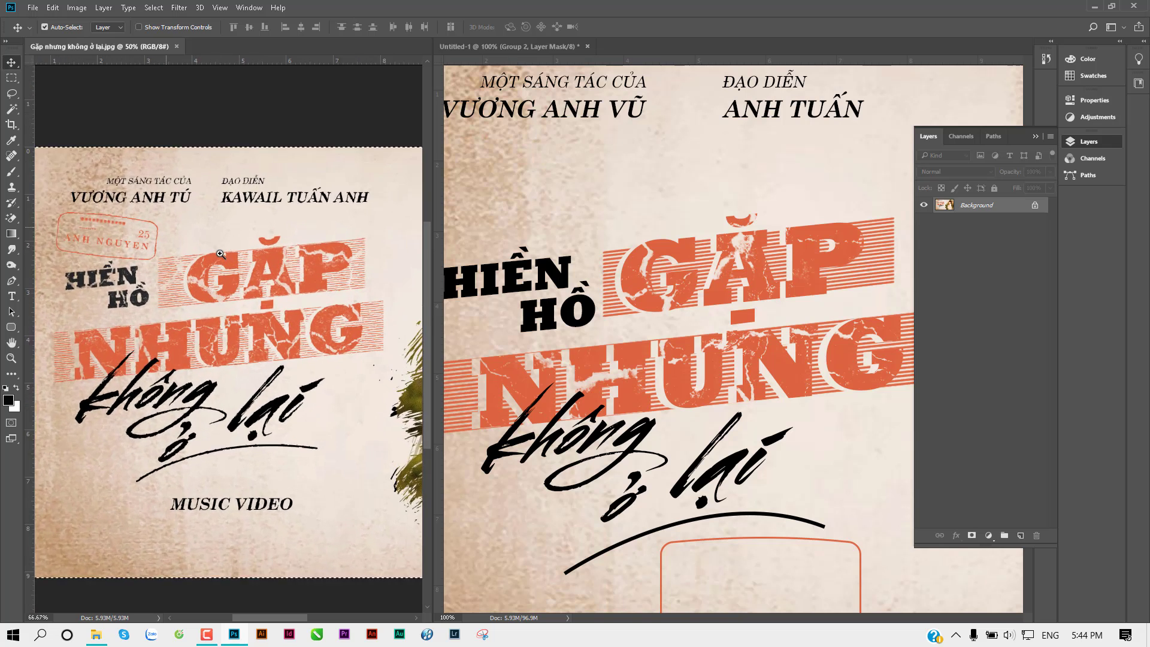
scroll(253, 192, "up", 5)
left_click(272, 222, "ctrl")
left_click(272, 221, "ctrl")
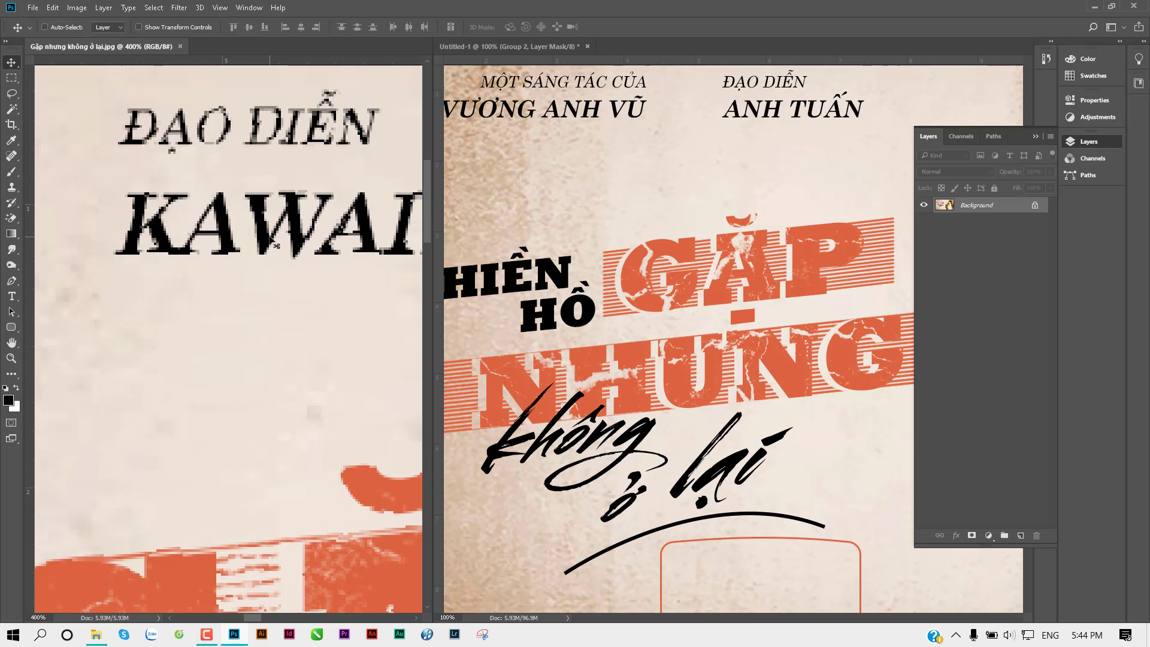
scroll(275, 372, "down", 1)
scroll(275, 372, "down", 4)
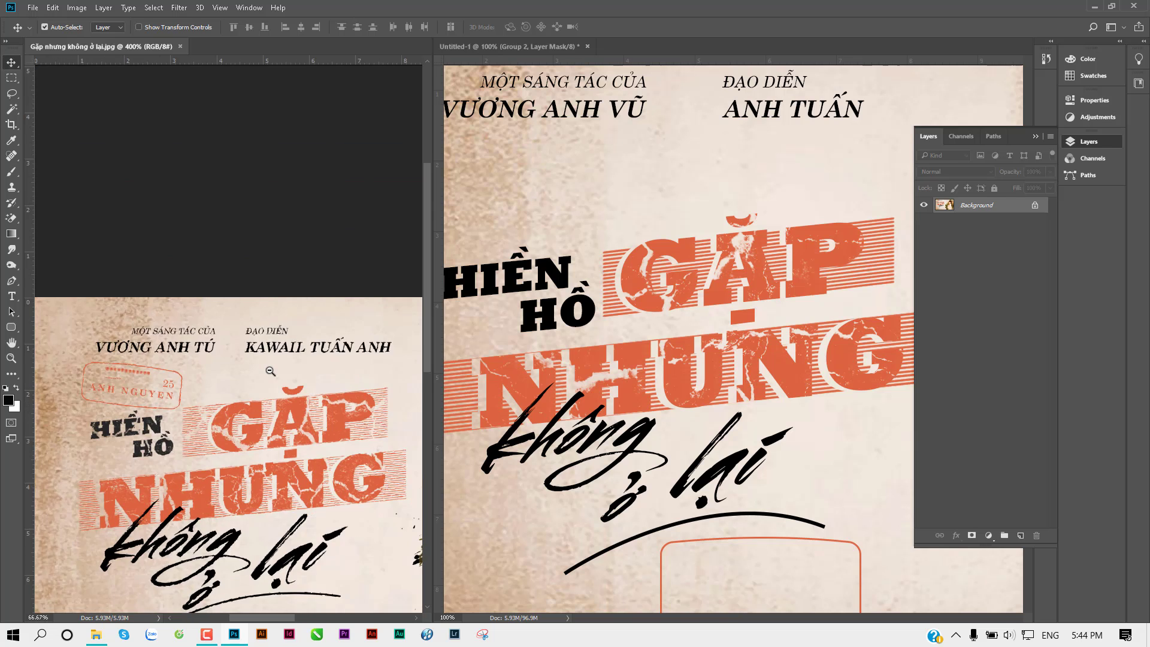
scroll(233, 236, "down", 1)
left_click_drag(233, 236, 202, 128)
key("ctrl+a")
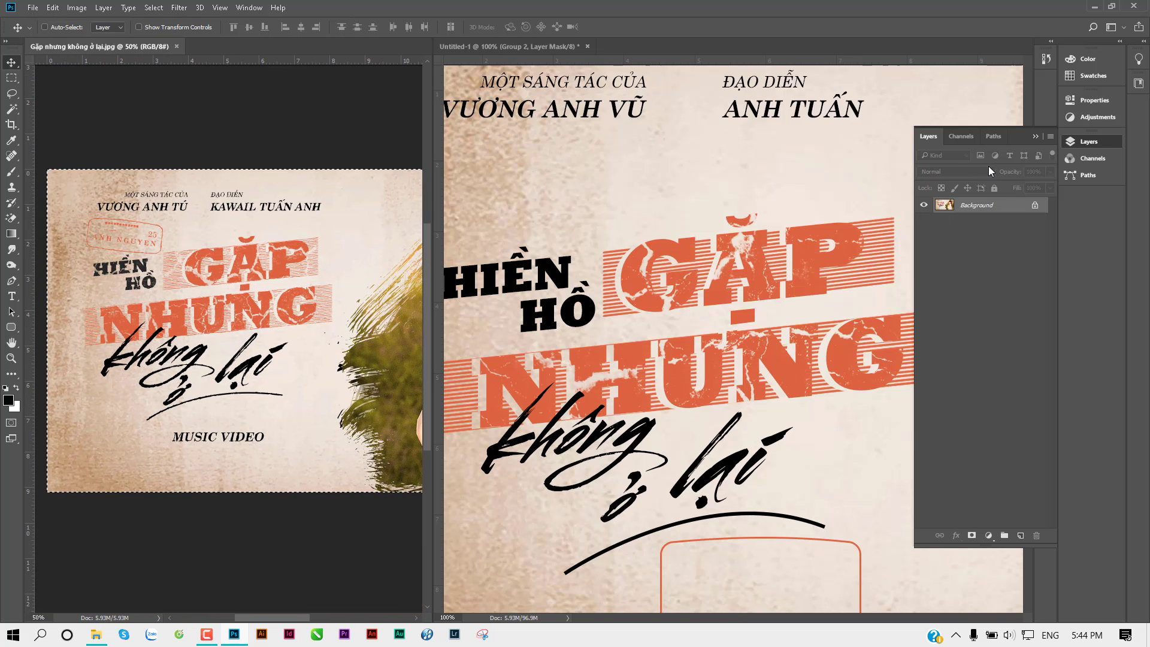
Consolidate both documents into tabs and enlarge the Untitled-1 design view
left_click(751, 213)
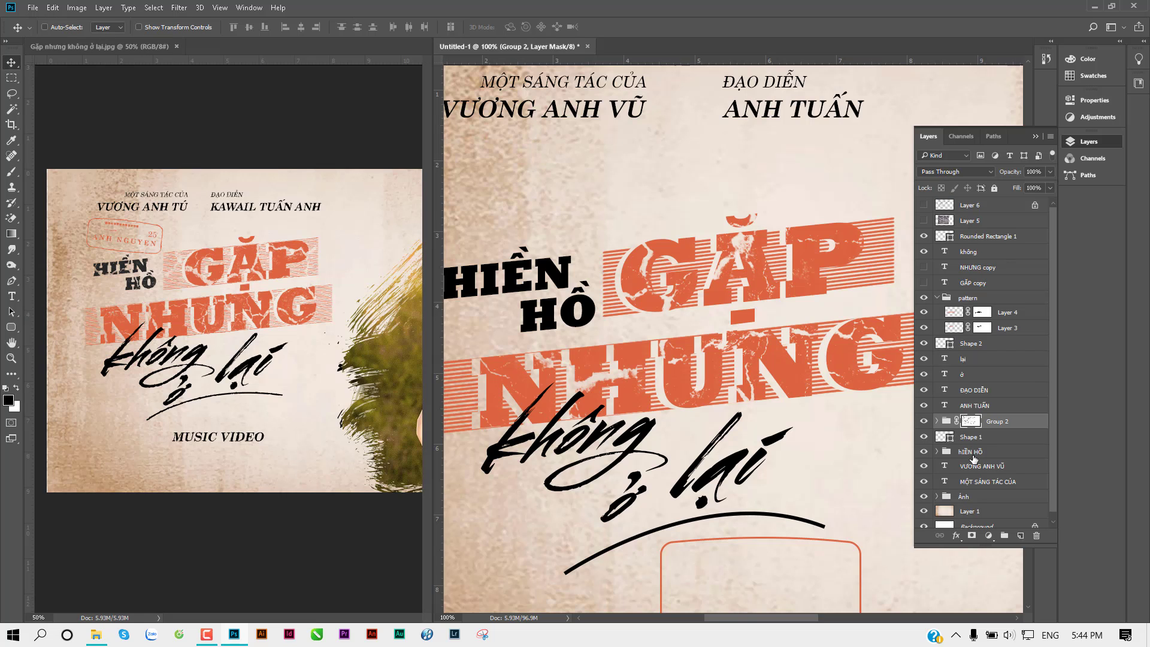
scroll(974, 459, "down", 1)
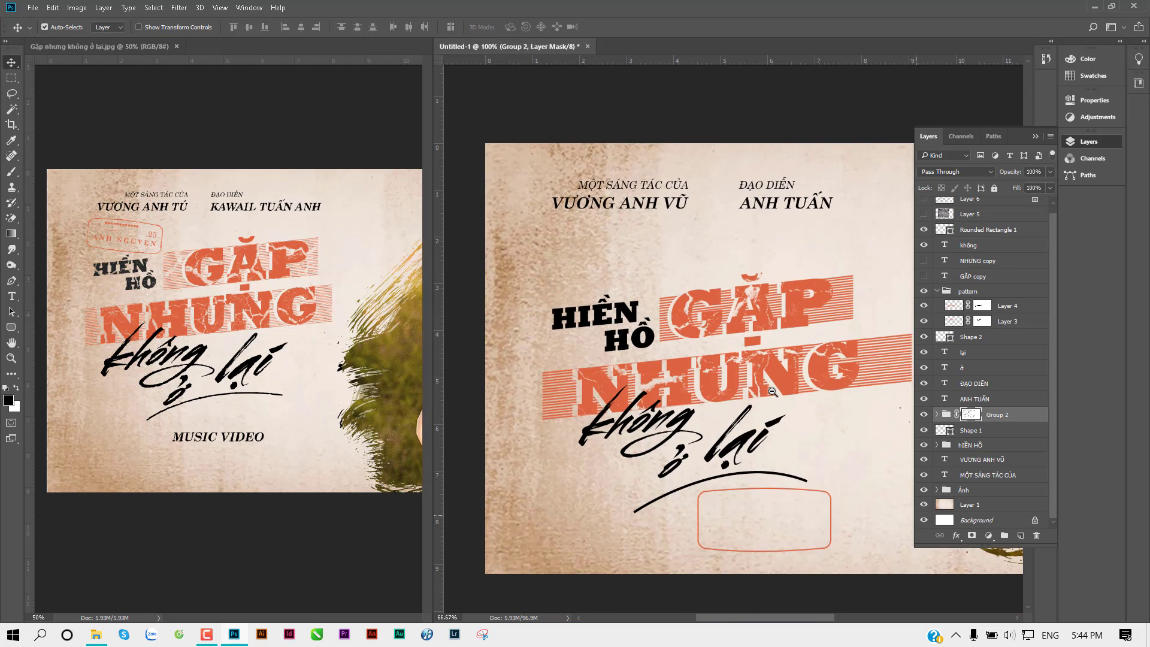
key("ctrl+minus")
key("ctrl+minus")
key("ctrl+minus")
left_click(250, 7)
mouse_move(263, 23)
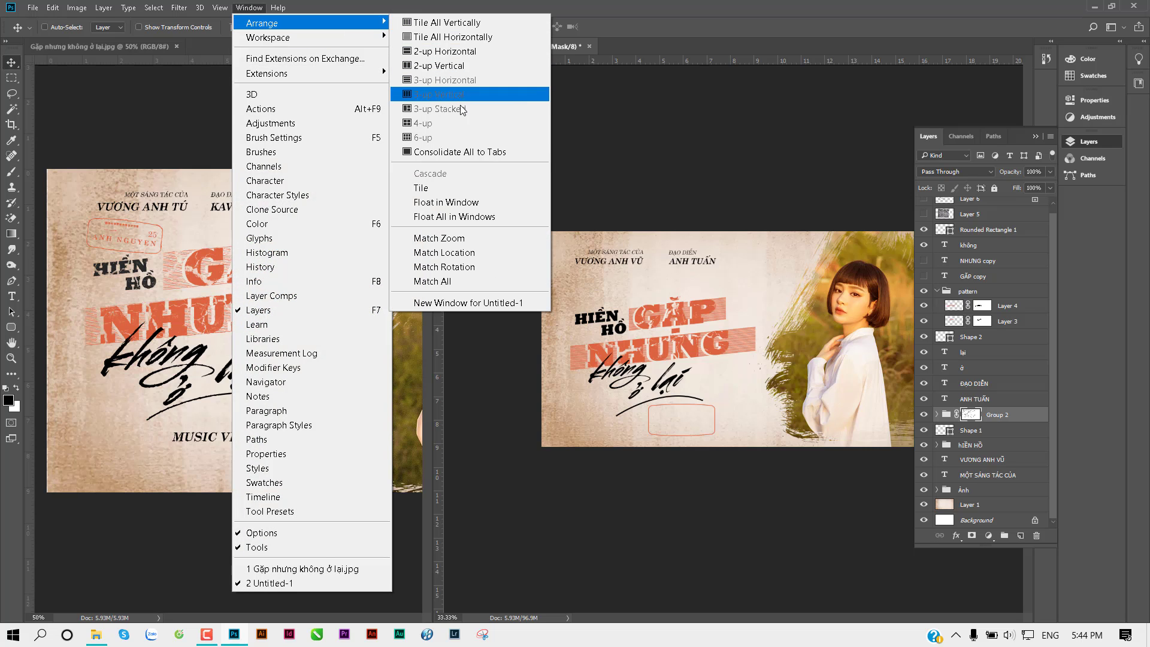
left_click(458, 152)
key("ctrl+plus")
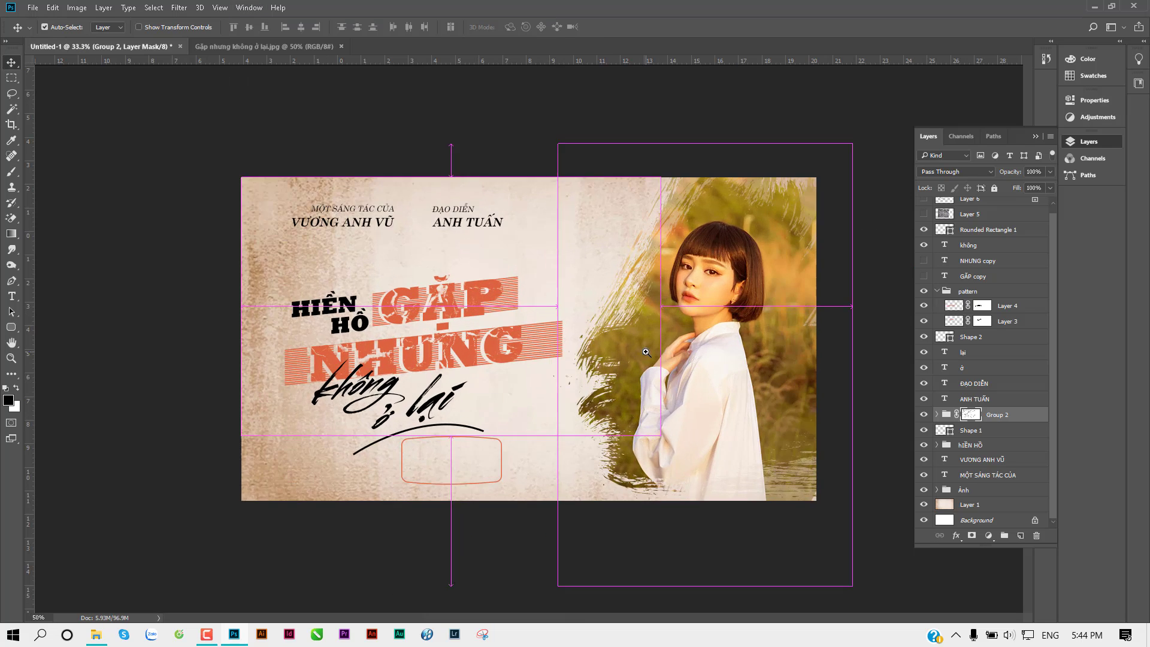
key("ctrl+plus")
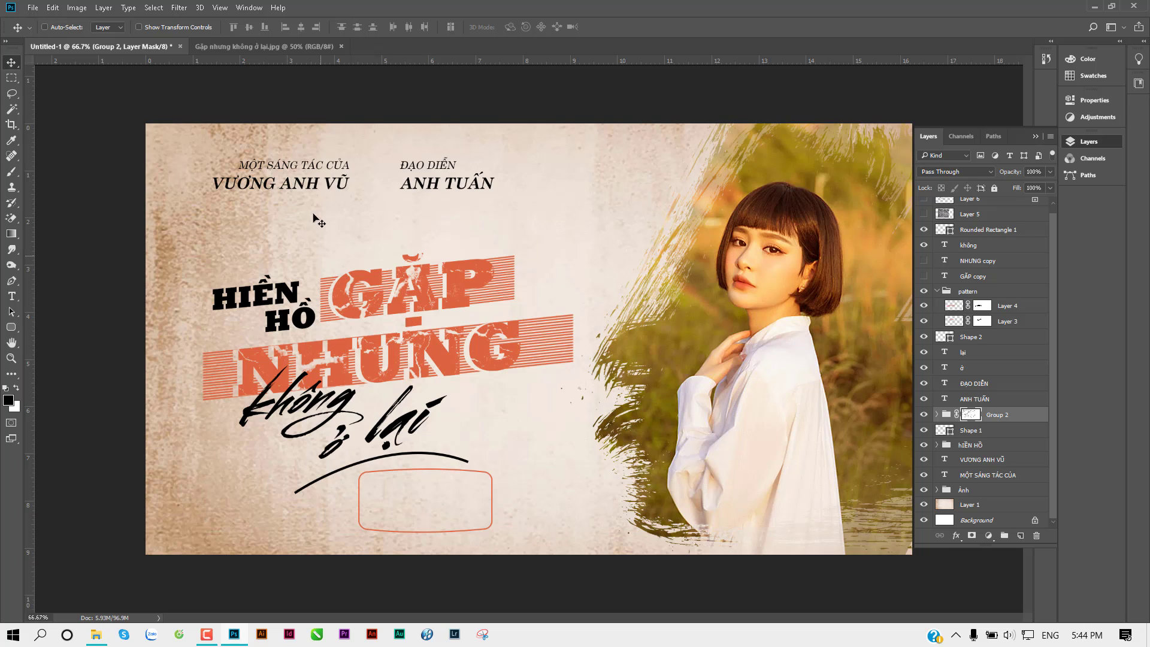
Compare with the reference tab, check the HIỀN HỒ group, and select the Ảnh group's photo layer
left_click(217, 47)
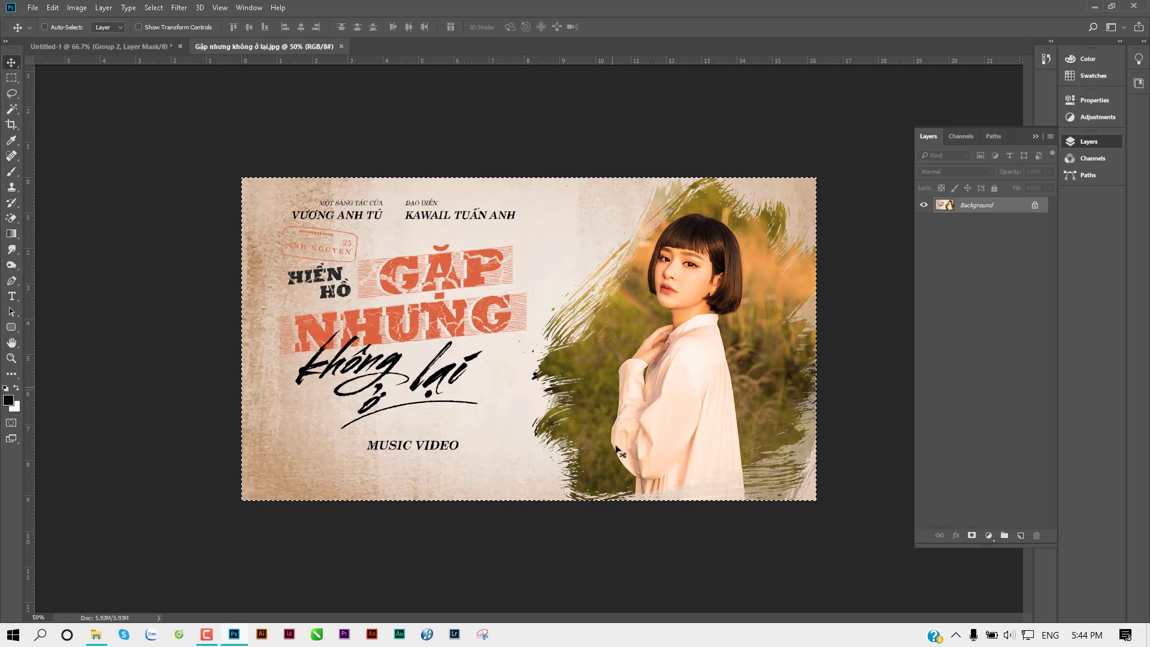
left_click(130, 45)
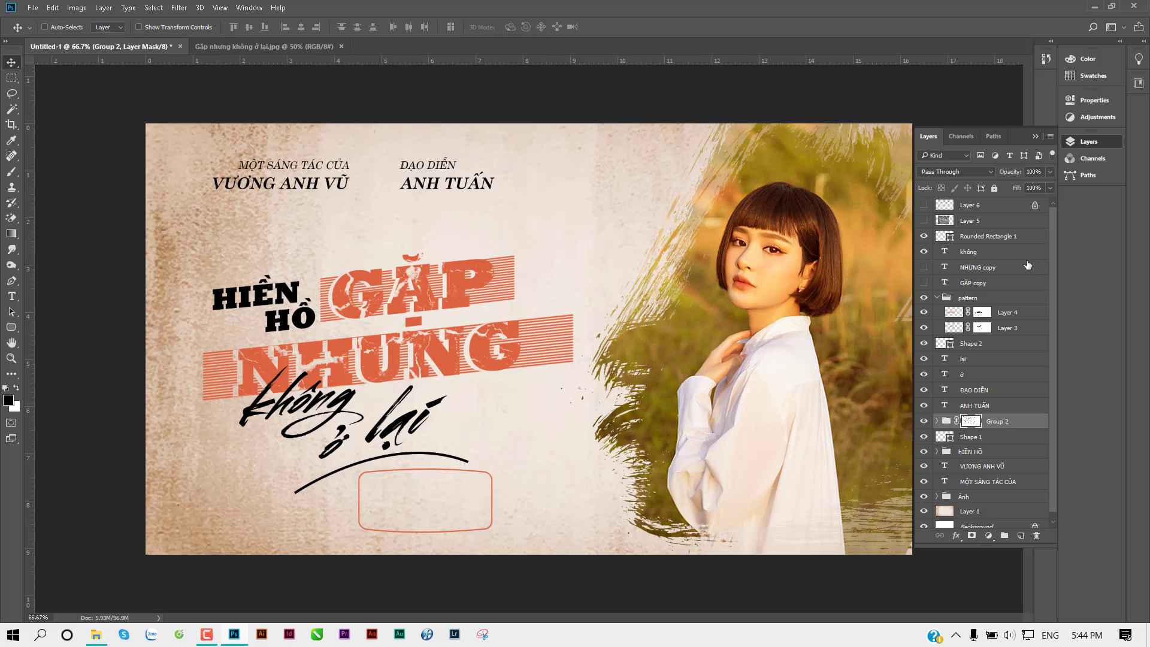
scroll(980, 489, "down", 1)
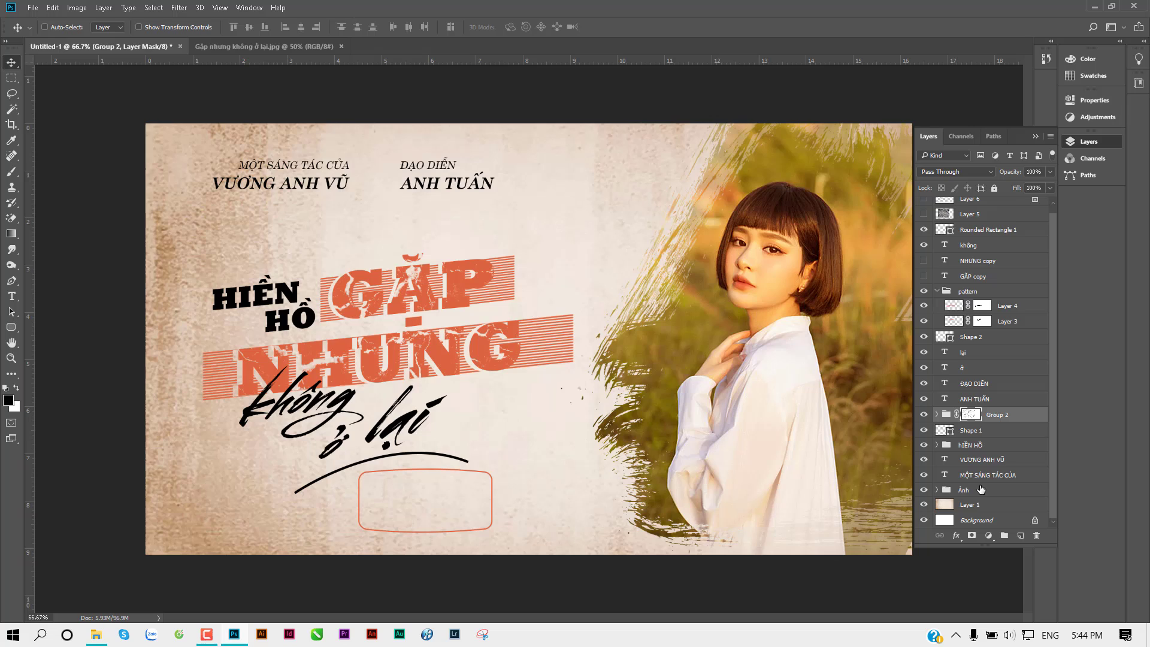
left_click(961, 444)
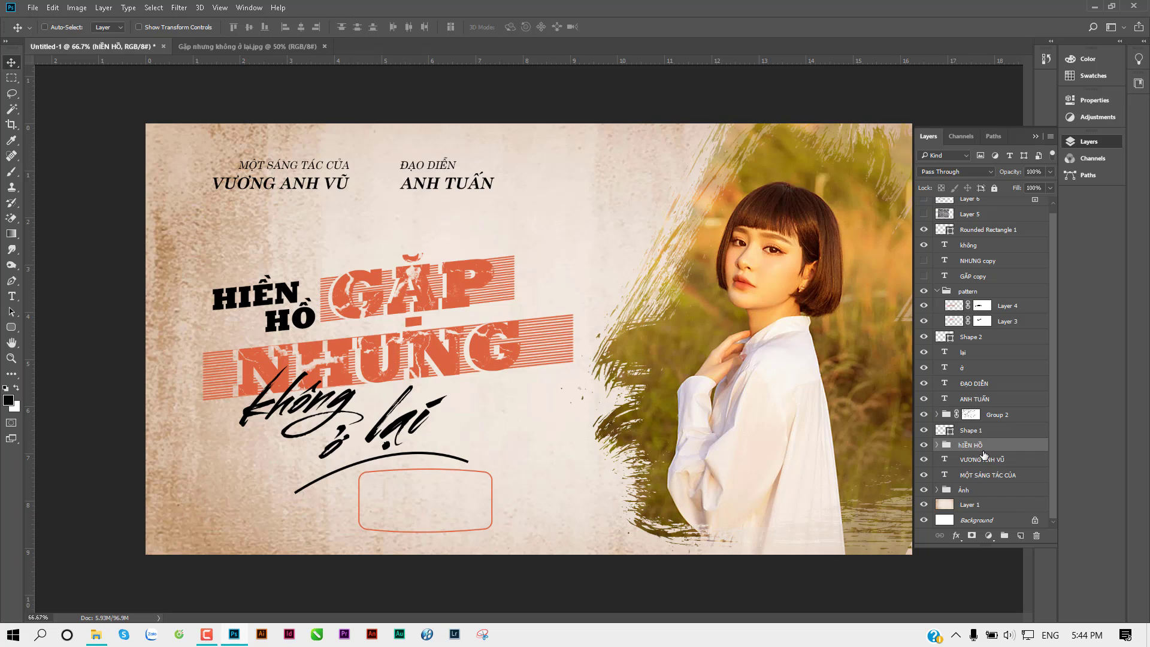
left_click(926, 446)
scroll(1015, 474, "up", 1)
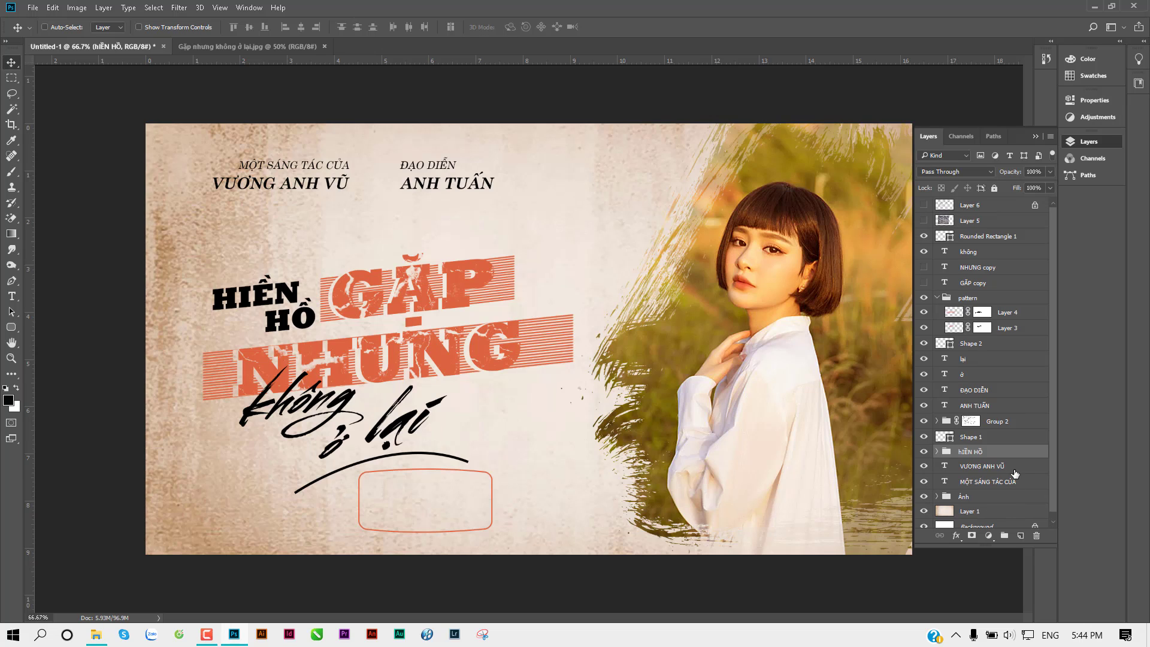
left_click(737, 362, "ctrl")
Collapse the Ảnh group, select Rounded Rectangle 1, and hide the portrait photo
scroll(988, 419, "down", 3)
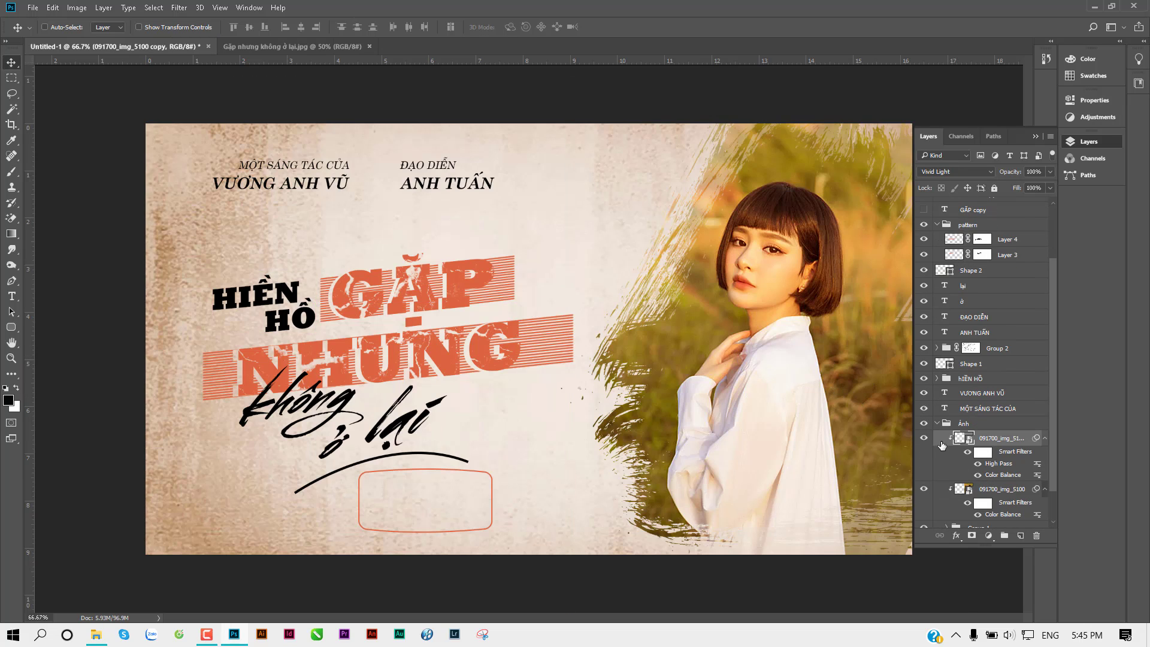
left_click(923, 423)
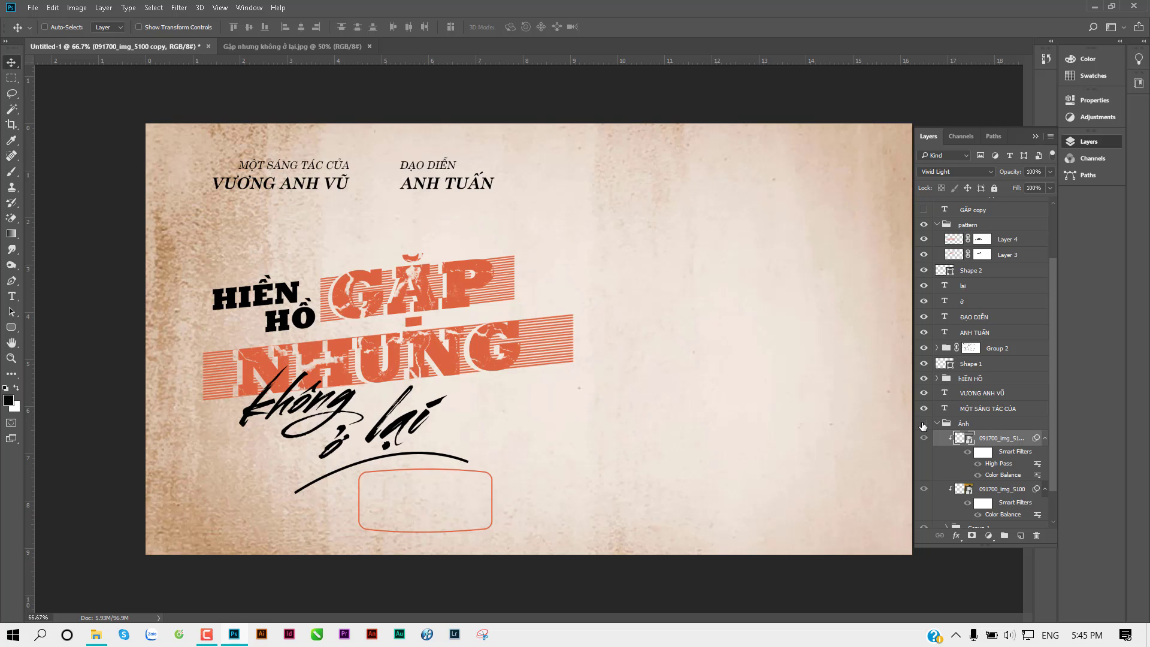
left_click(923, 423)
left_click(923, 423)
left_click(977, 427)
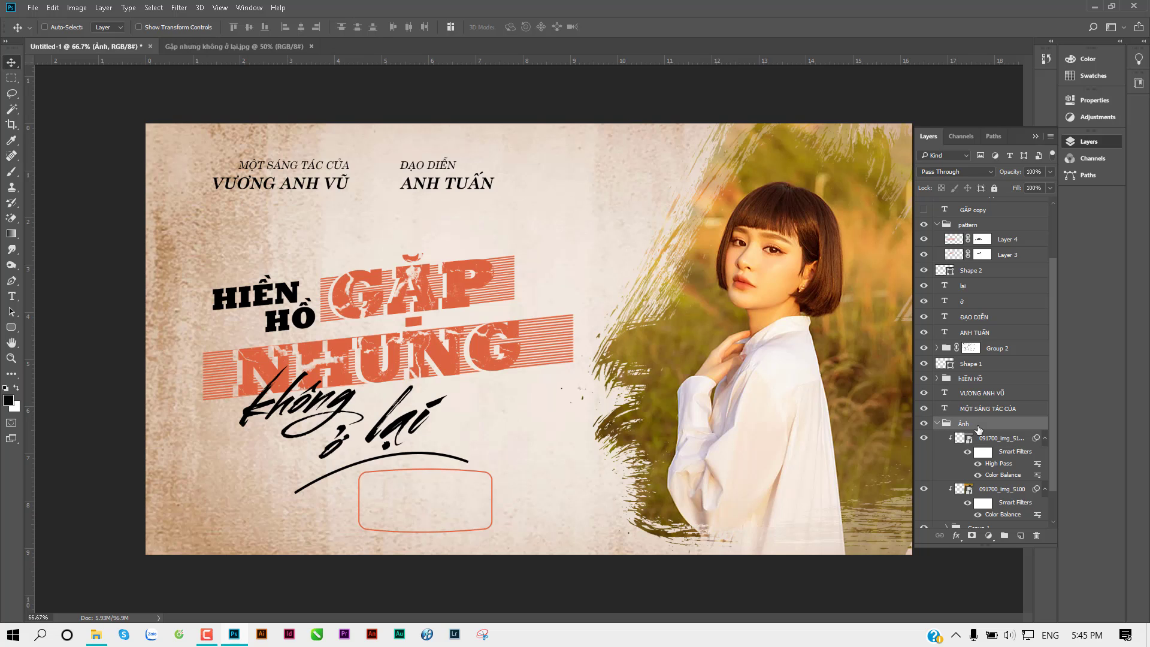
scroll(977, 427, "down", 5)
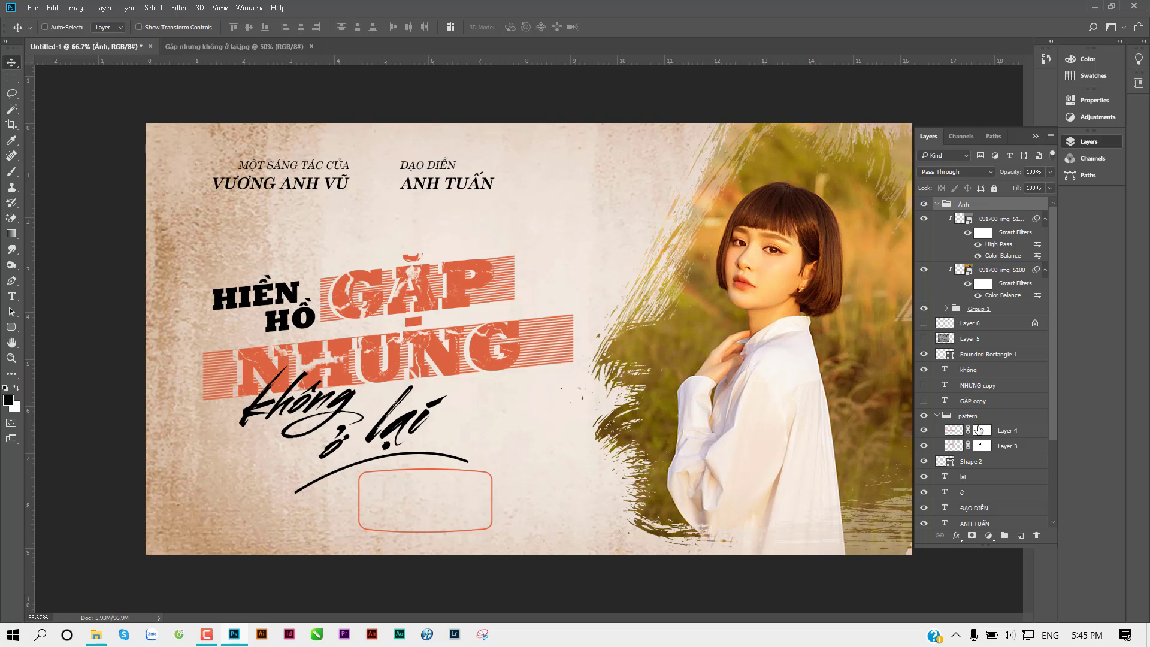
left_click(937, 204)
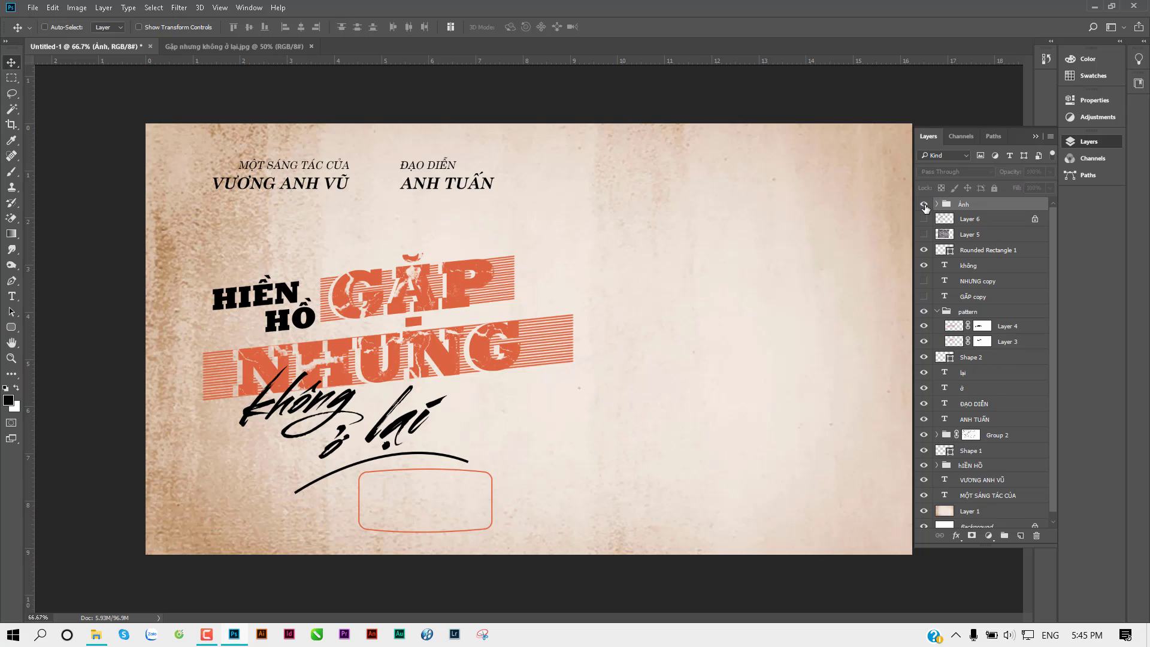
left_click(923, 204)
left_click(924, 205)
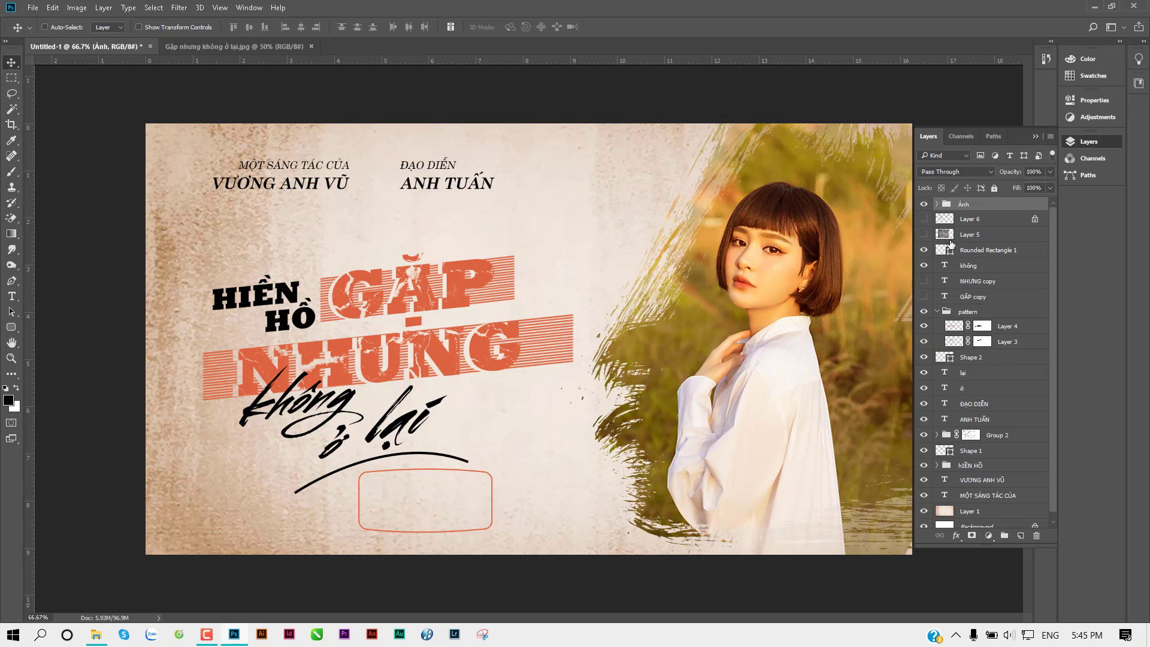
left_click(976, 249)
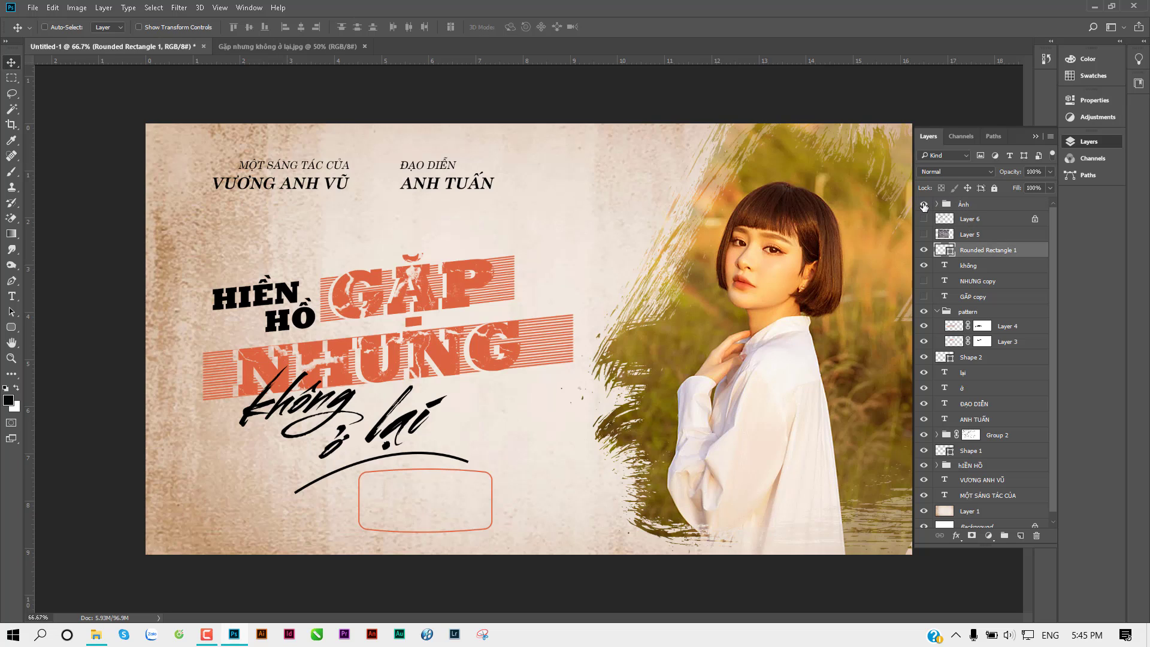
left_click(924, 205)
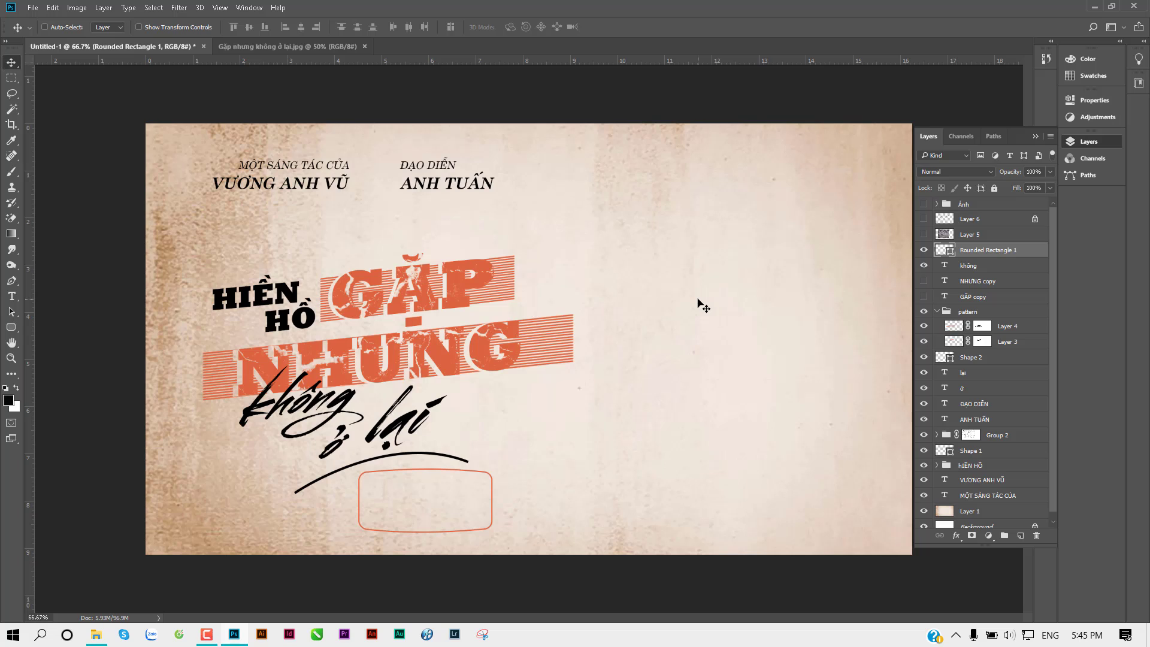
Stamp all visible layers into a new Layer 7 and zoom in on the GẶP title
key("ctrl")
key("ctrl+alt+shift+e")
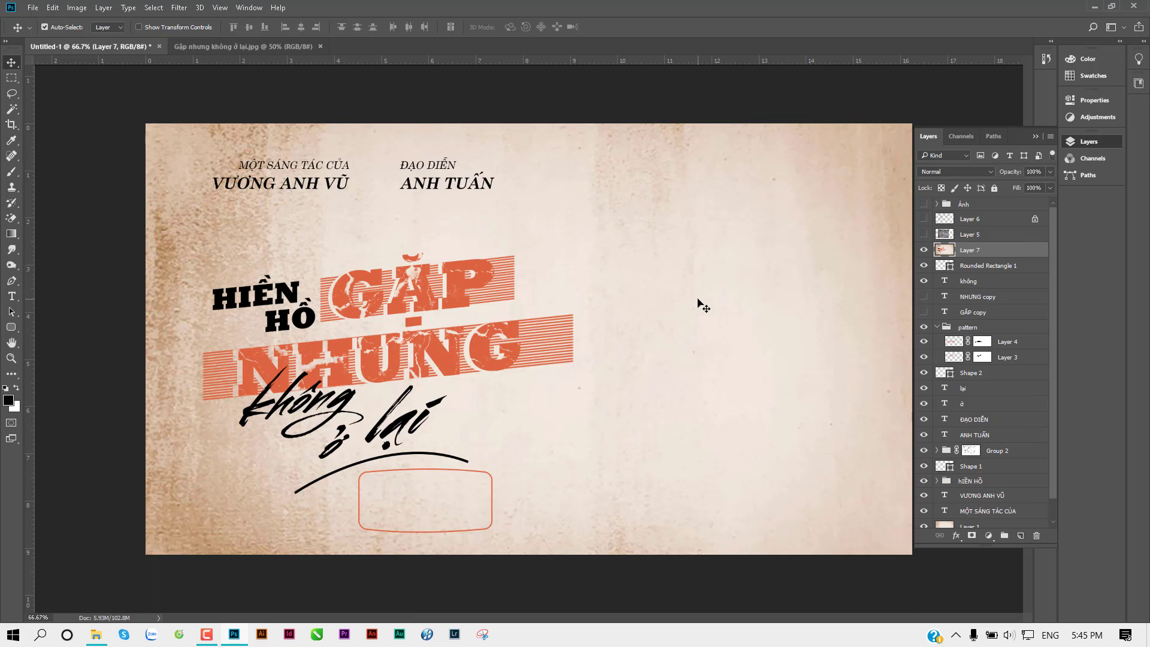
left_click_drag(596, 321, 599, 311)
key("ctrl+z")
left_click(394, 291, "ctrl")
mouse_move(394, 291)
left_mouse_down()
mouse_move(560, 275)
mouse_move(581, 183)
left_mouse_up()
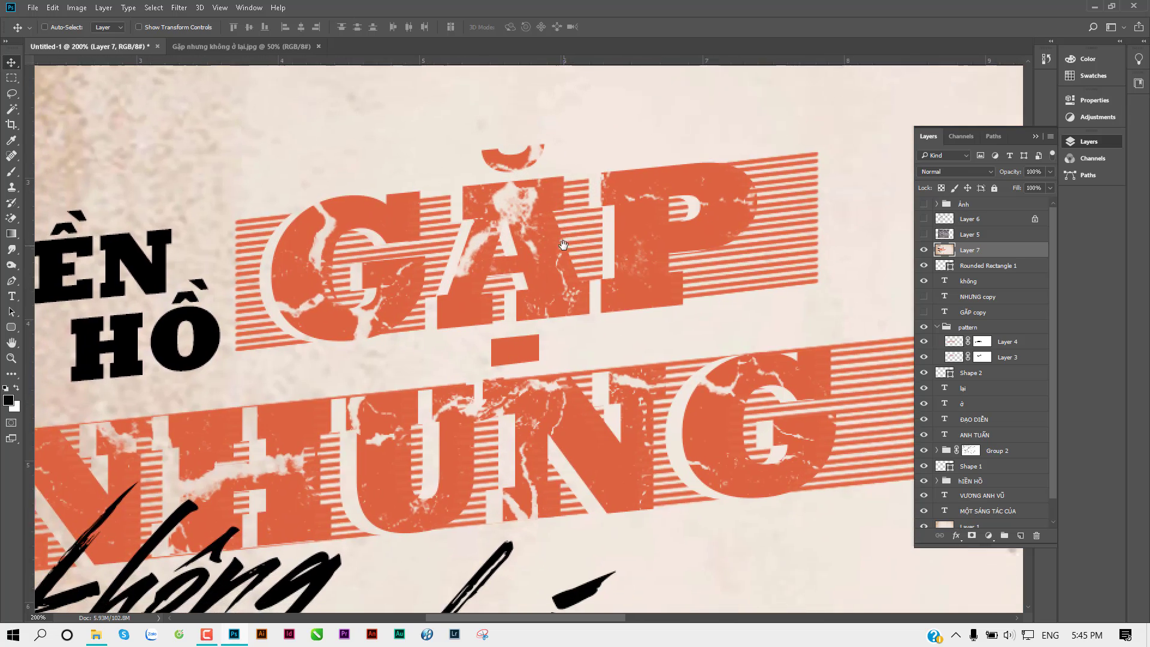
key("ctrl+1")
Apply the Filter Gallery's frosted Glass distortion at Smoothness 5 to Layer 7
left_click(189, 8)
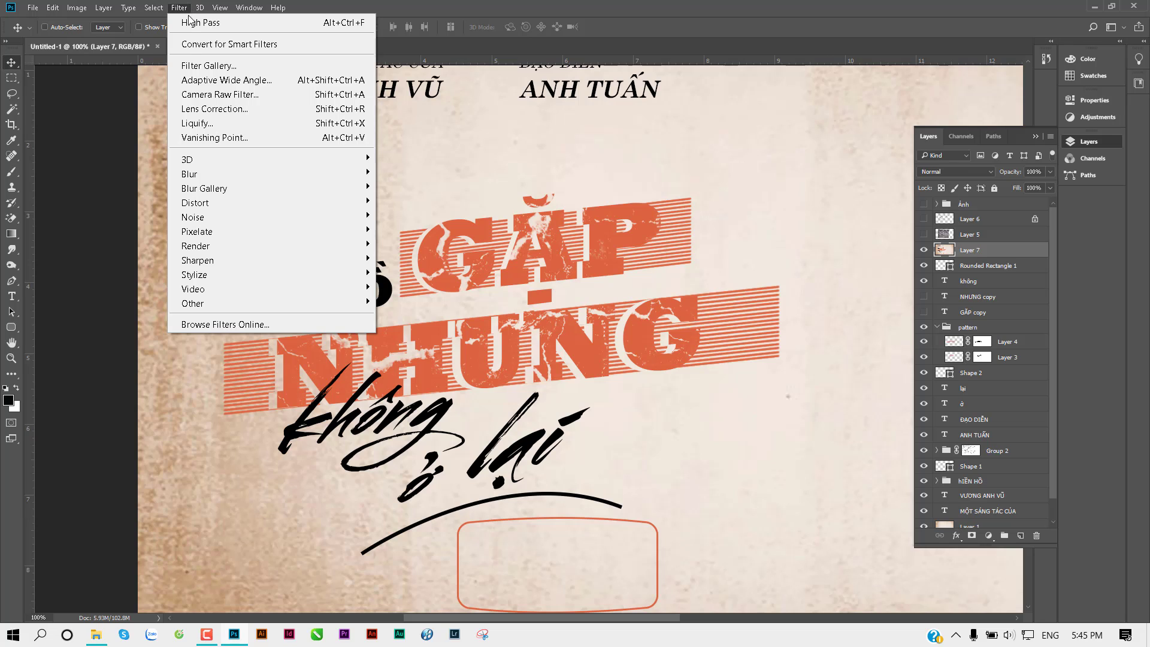
left_click(278, 71)
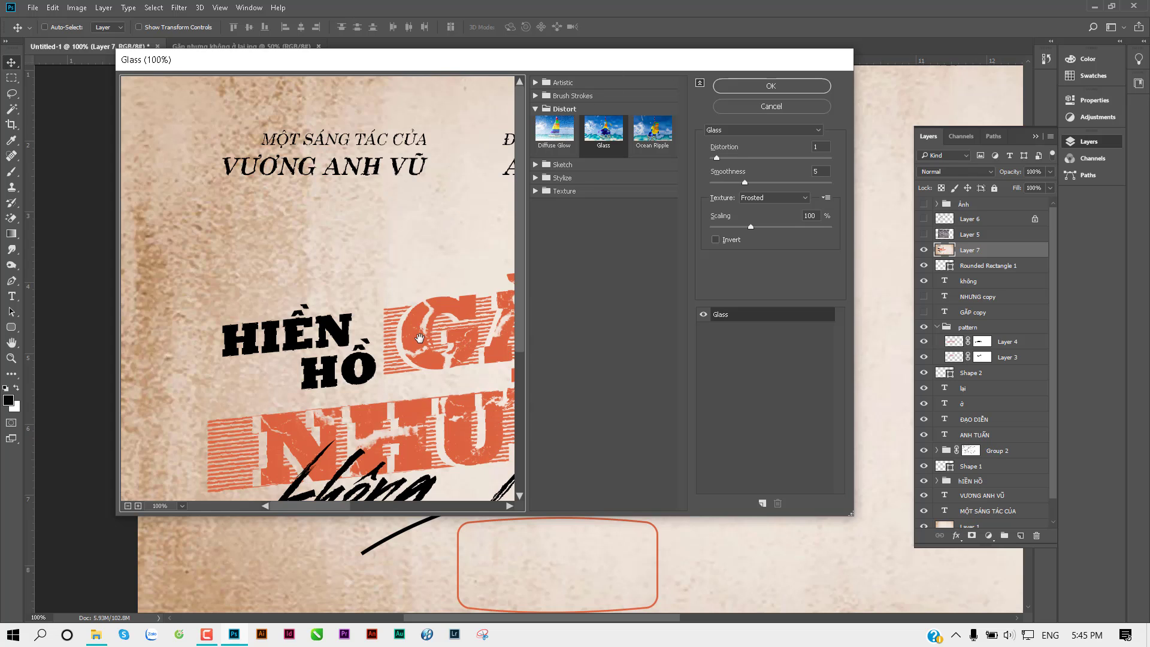
left_click(377, 280, "ctrl")
left_click(377, 281, "alt")
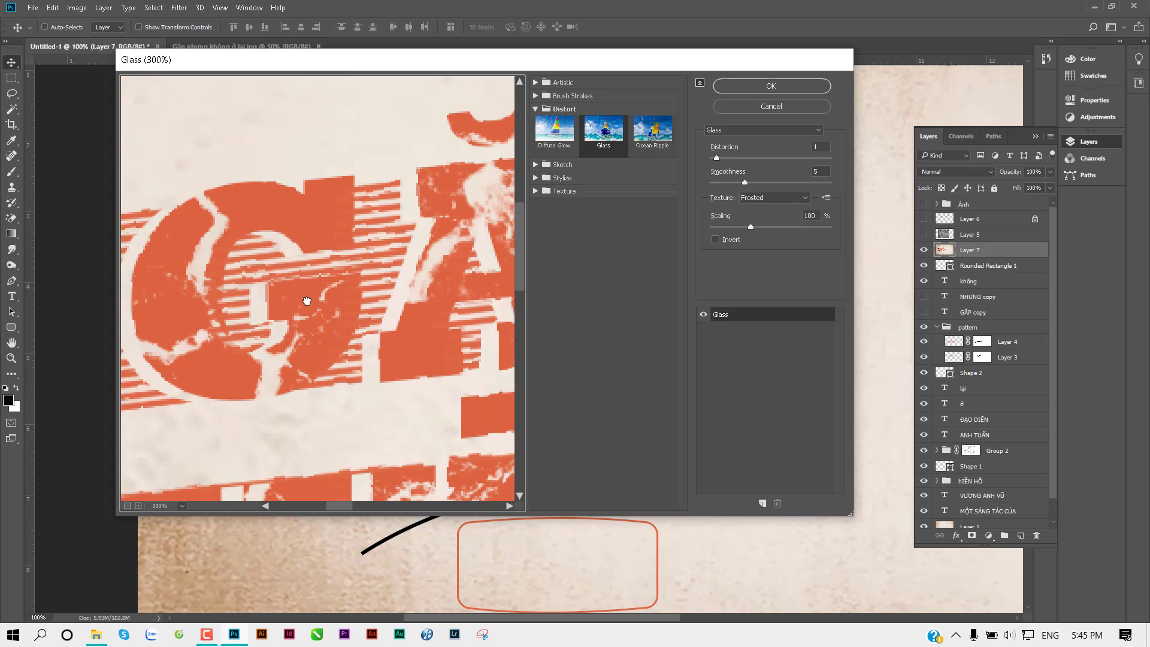
mouse_move(359, 215)
left_mouse_down()
mouse_move(335, 298)
mouse_move(288, 280)
left_mouse_up()
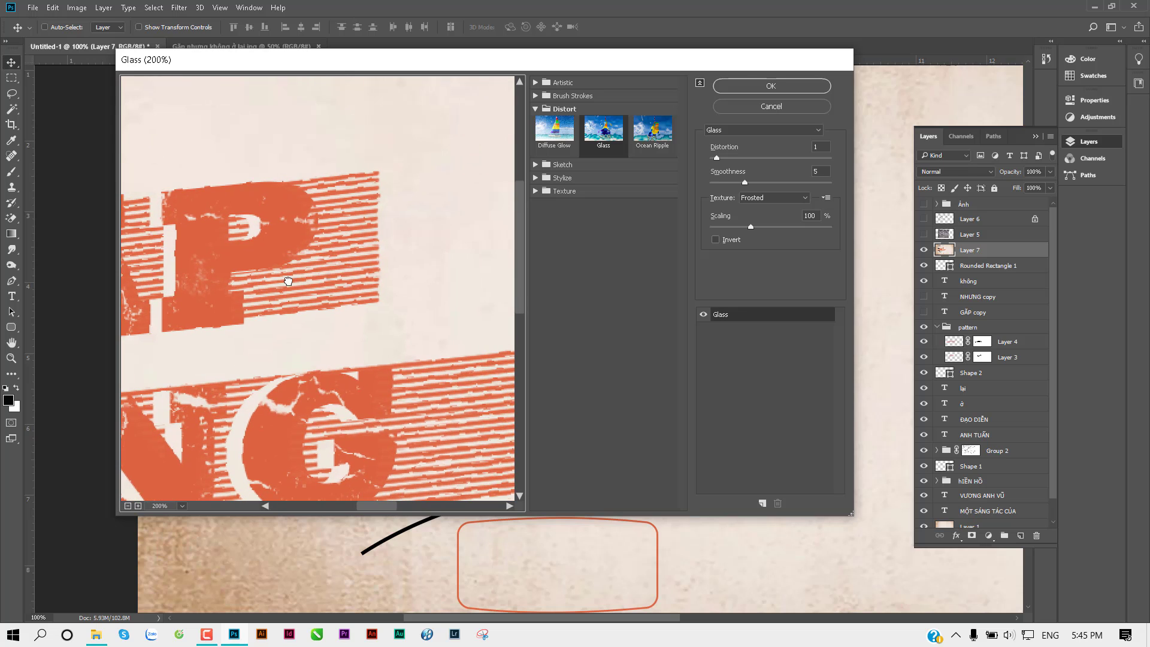
left_click_drag(745, 182, 708, 183)
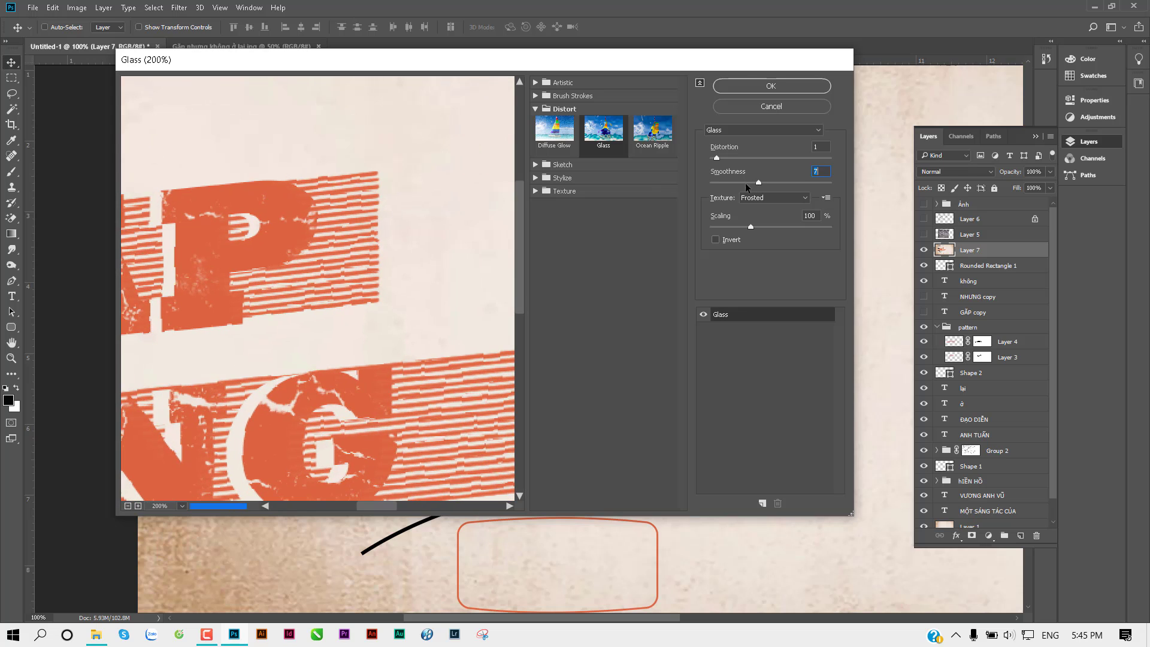
type("1")
left_click(410, 187, "alt")
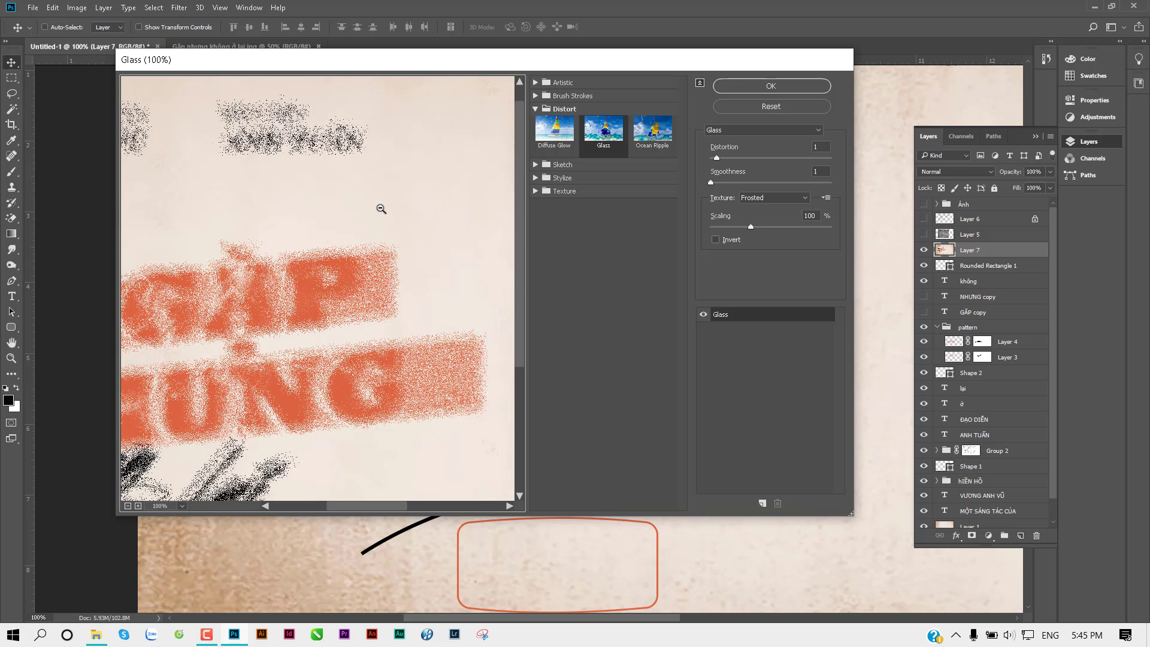
left_click_drag(400, 198, 426, 181)
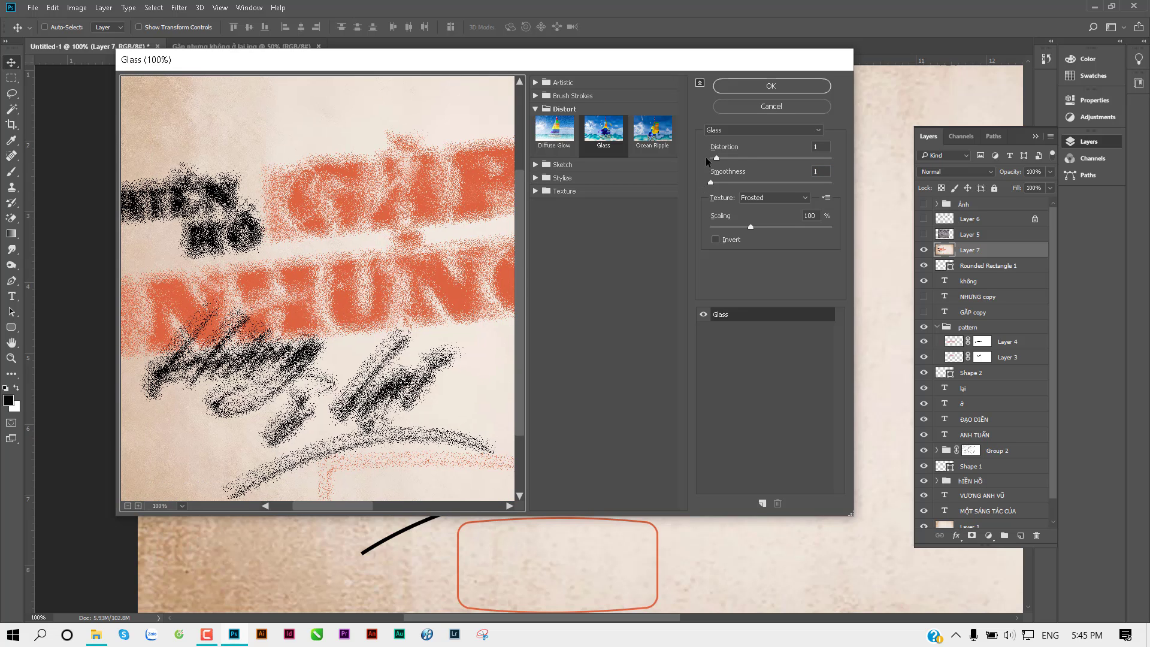
mouse_move(711, 182)
left_mouse_down()
mouse_move(748, 189)
mouse_move(737, 185)
left_mouse_up()
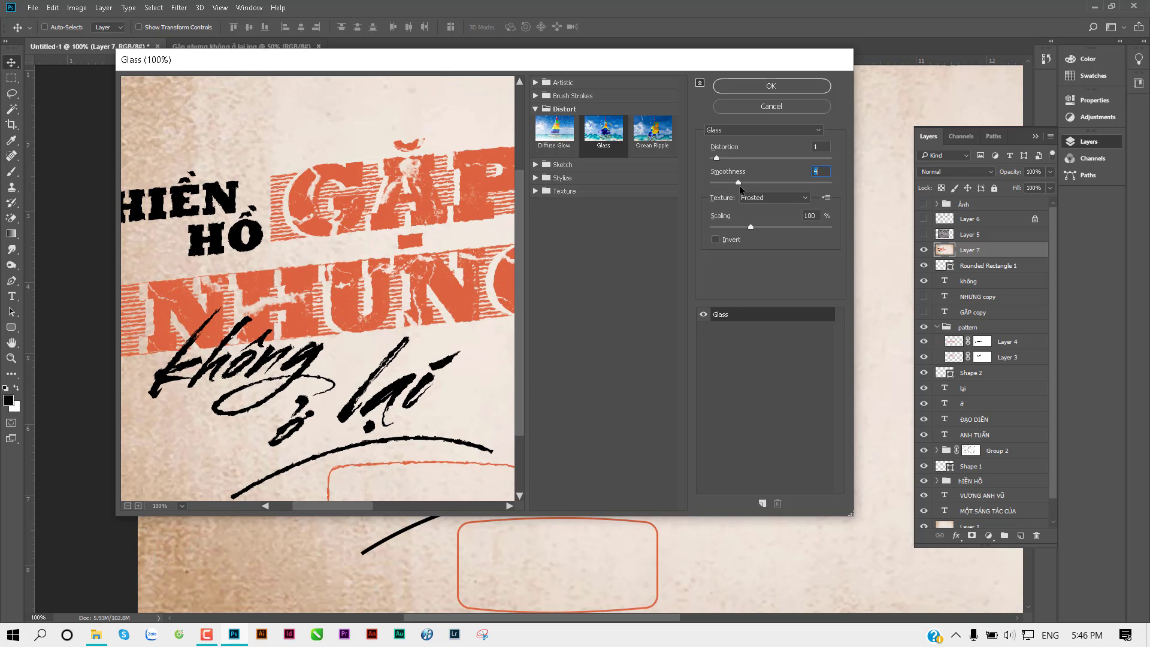
mouse_move(243, 105)
left_mouse_down()
mouse_move(294, 236)
mouse_move(206, 223)
left_mouse_up()
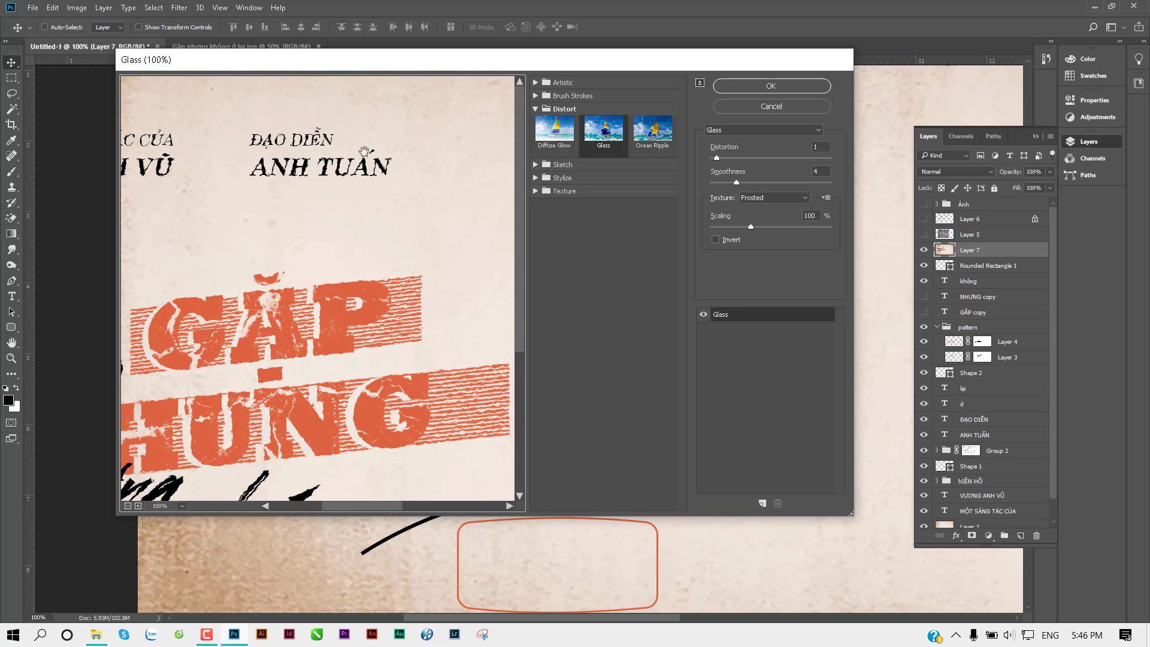
left_click_drag(213, 150, 345, 162)
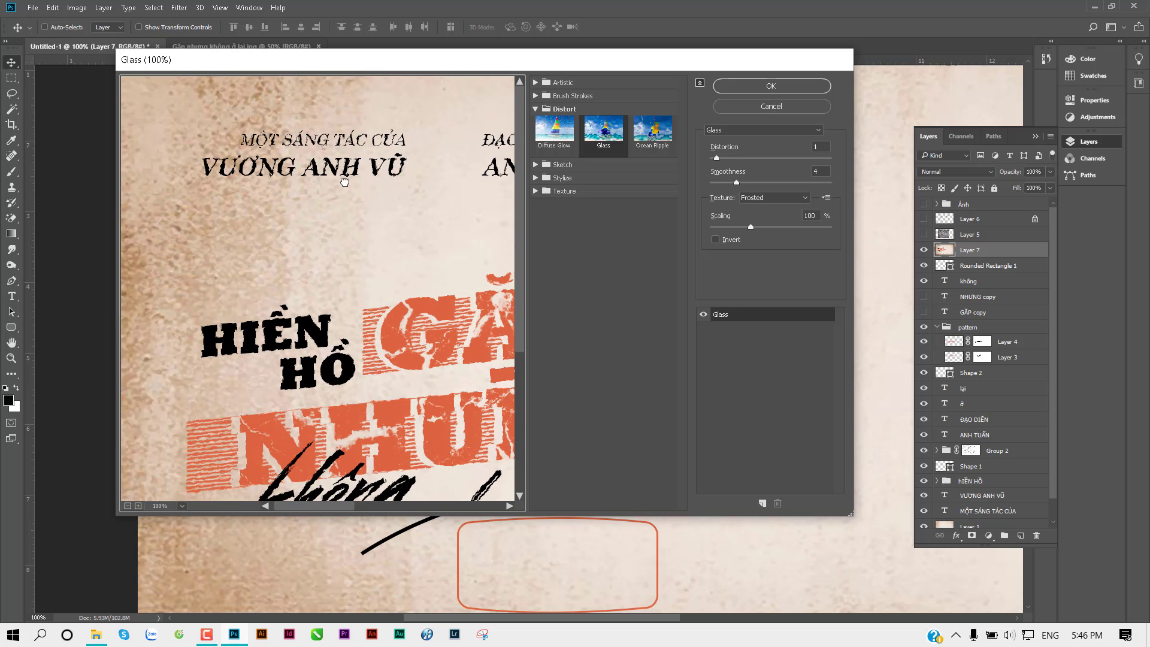
left_click_drag(736, 182, 745, 182)
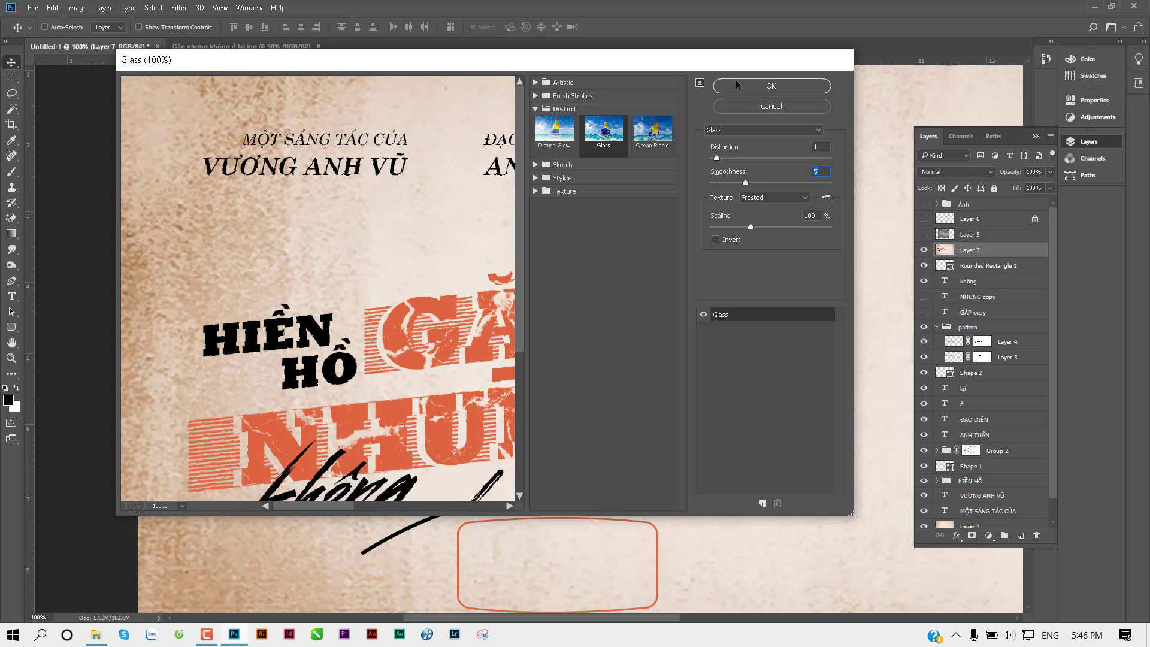
left_click(770, 86)
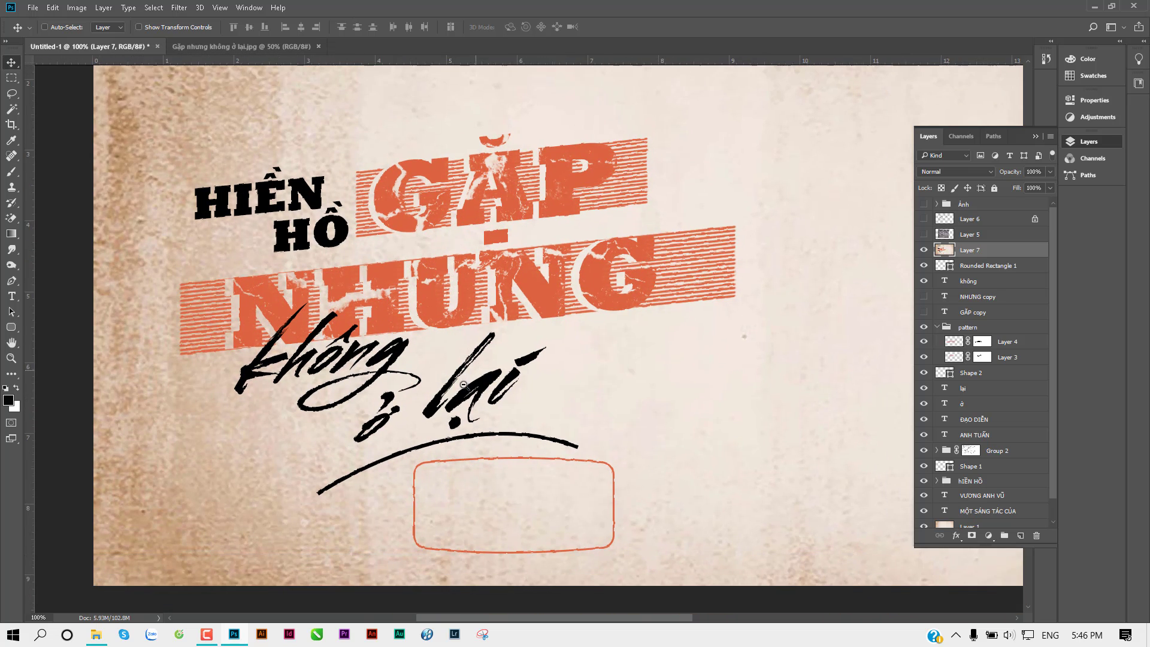
left_click(464, 385, "ctrl+alt")
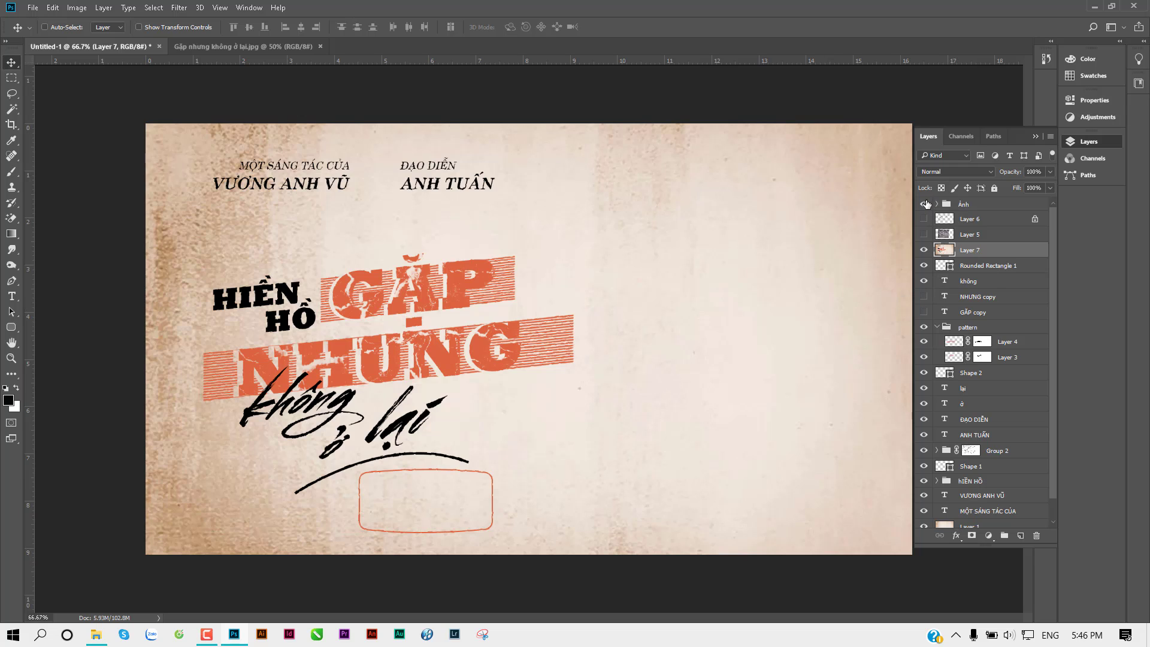
Show the Ảnh group, stamp visible layers into Layer 8, and apply a Warming Filter (85) photo filter
left_click(924, 204)
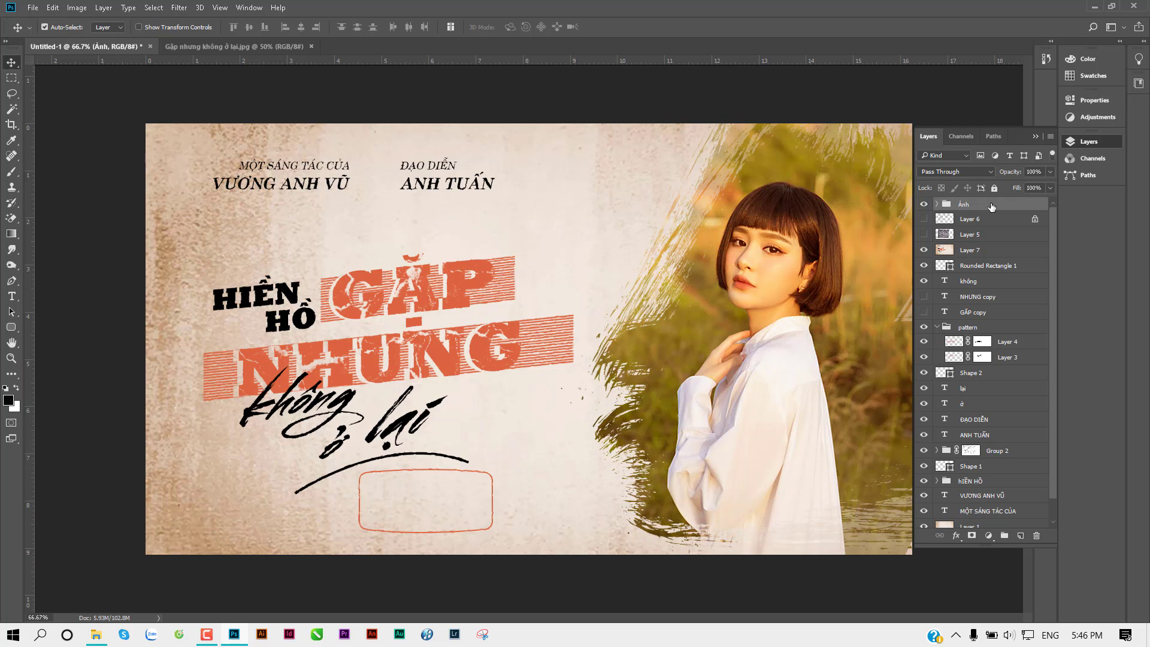
key("ctrl+shift+alt+e")
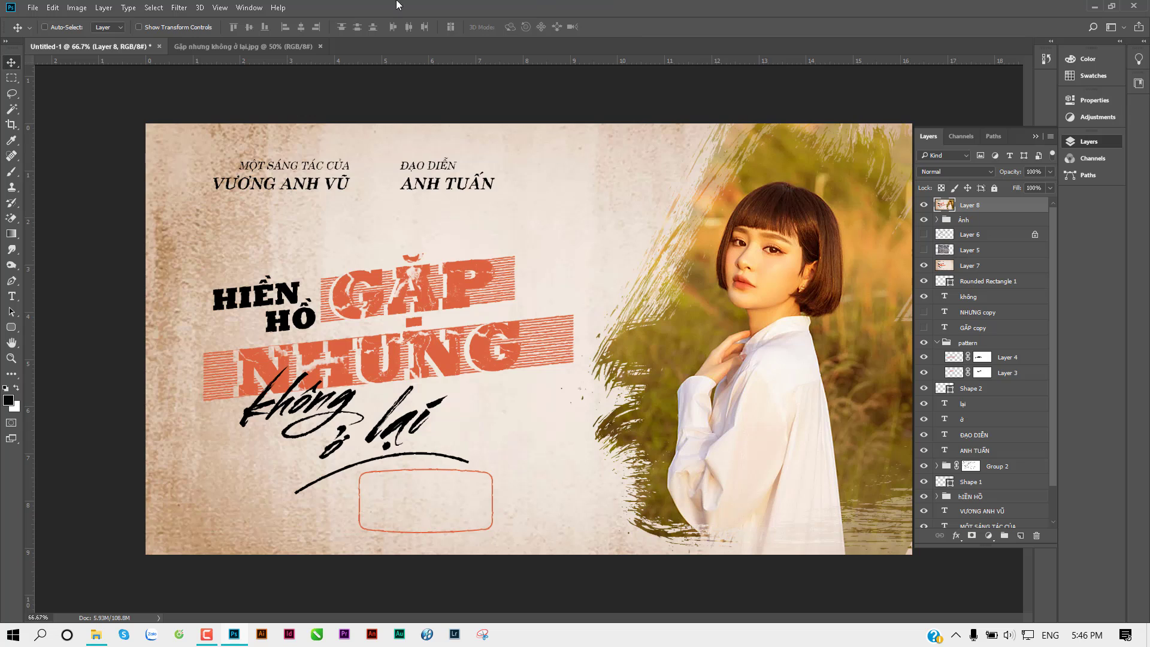
left_click(80, 7)
mouse_move(101, 44)
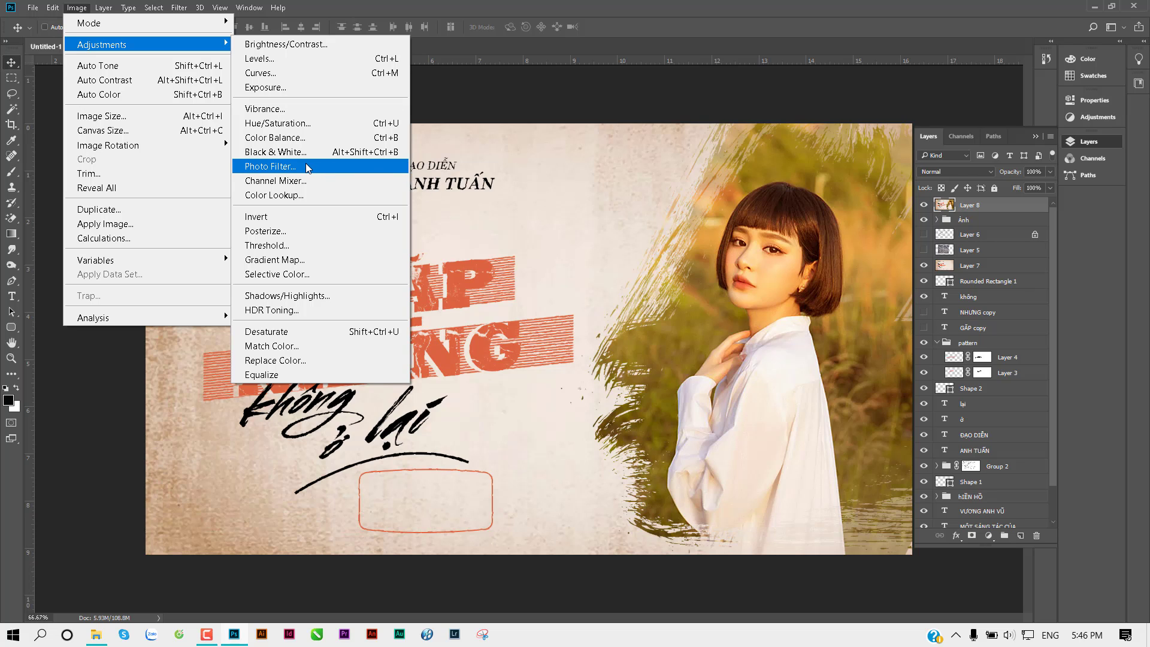
left_click(307, 167)
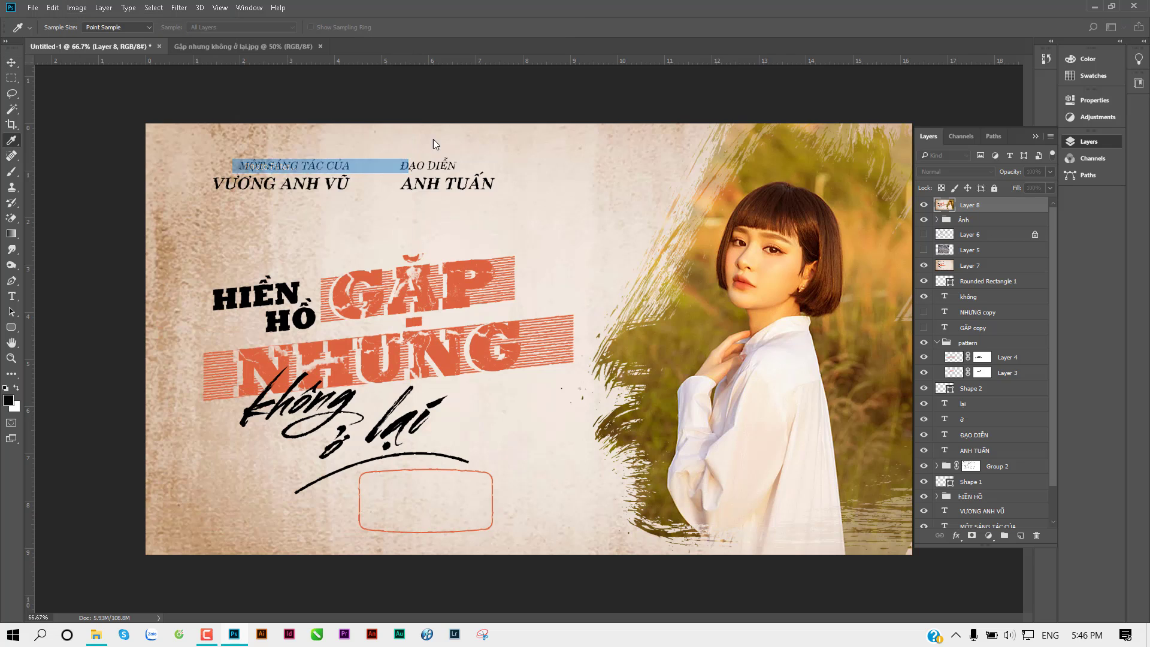
left_click(337, 148)
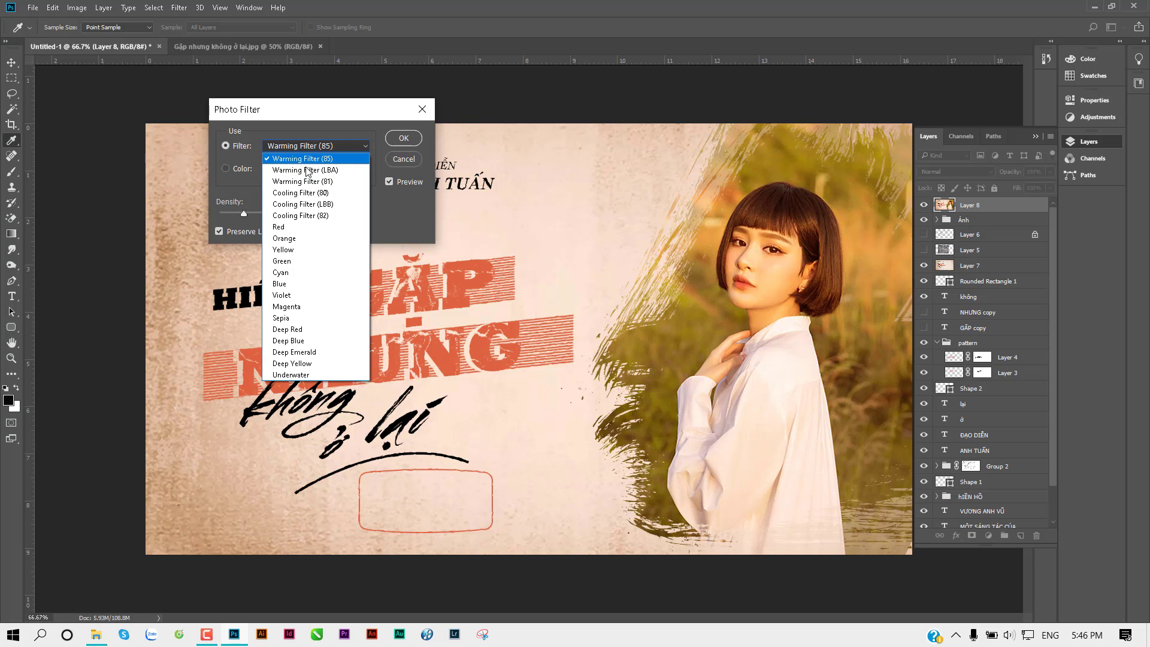
left_click(245, 213)
mouse_move(279, 216)
left_mouse_down()
mouse_move(304, 214)
mouse_move(265, 214)
mouse_move(292, 212)
left_mouse_up()
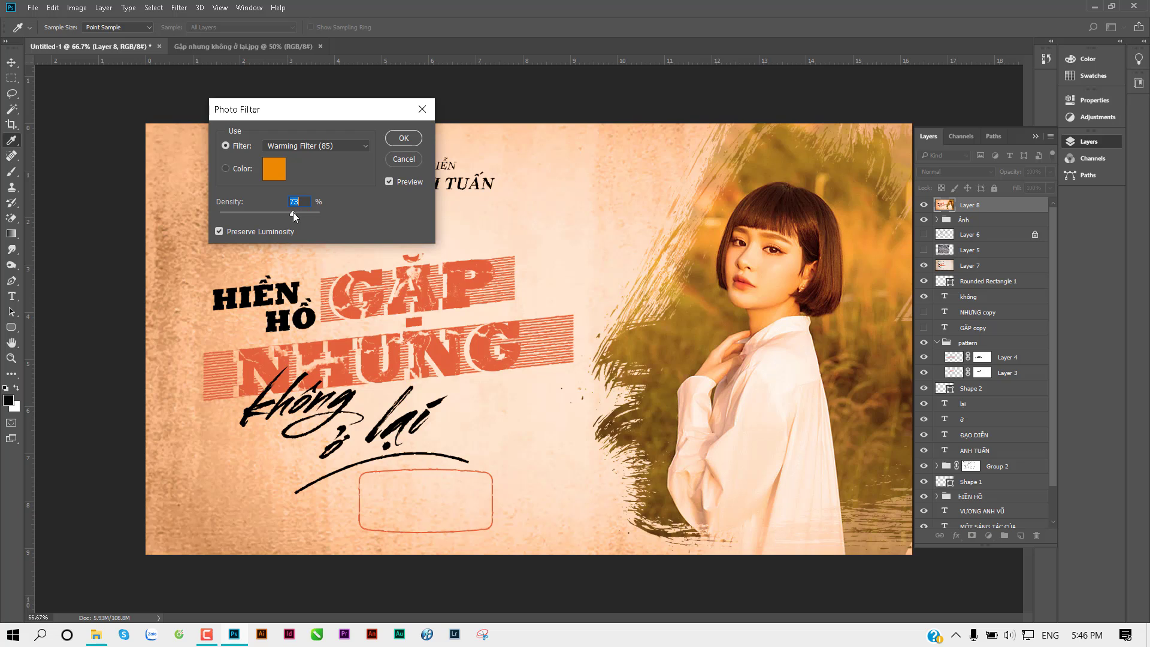
left_click(404, 140)
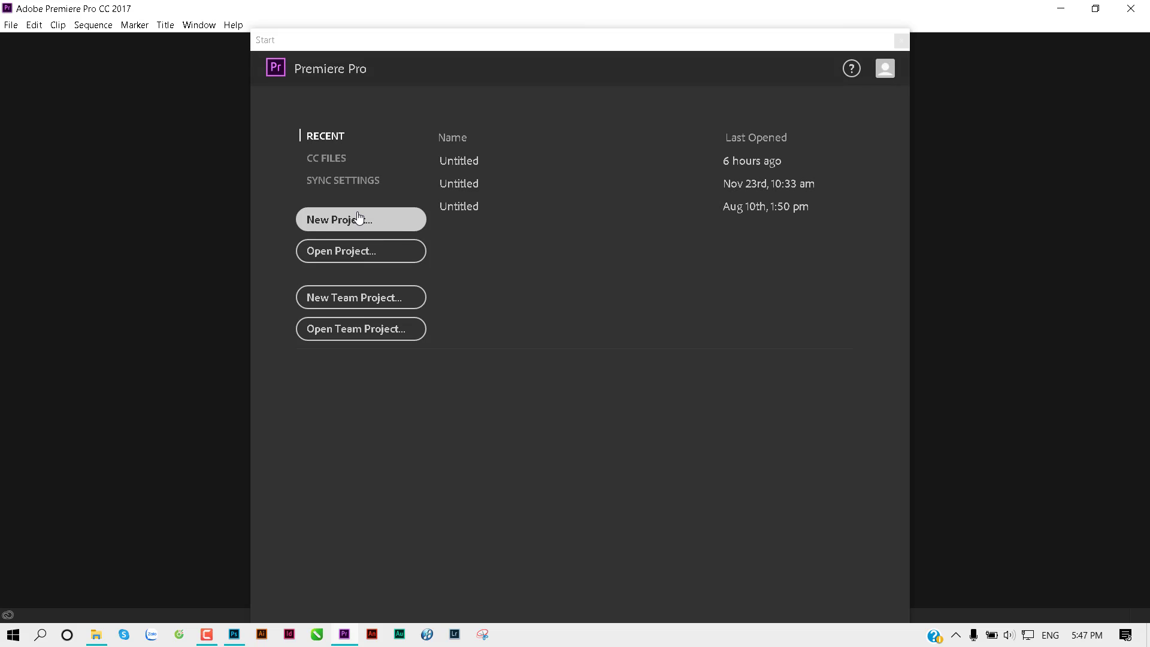
Create a new Premiere project, overwriting the existing project file
left_click(359, 218)
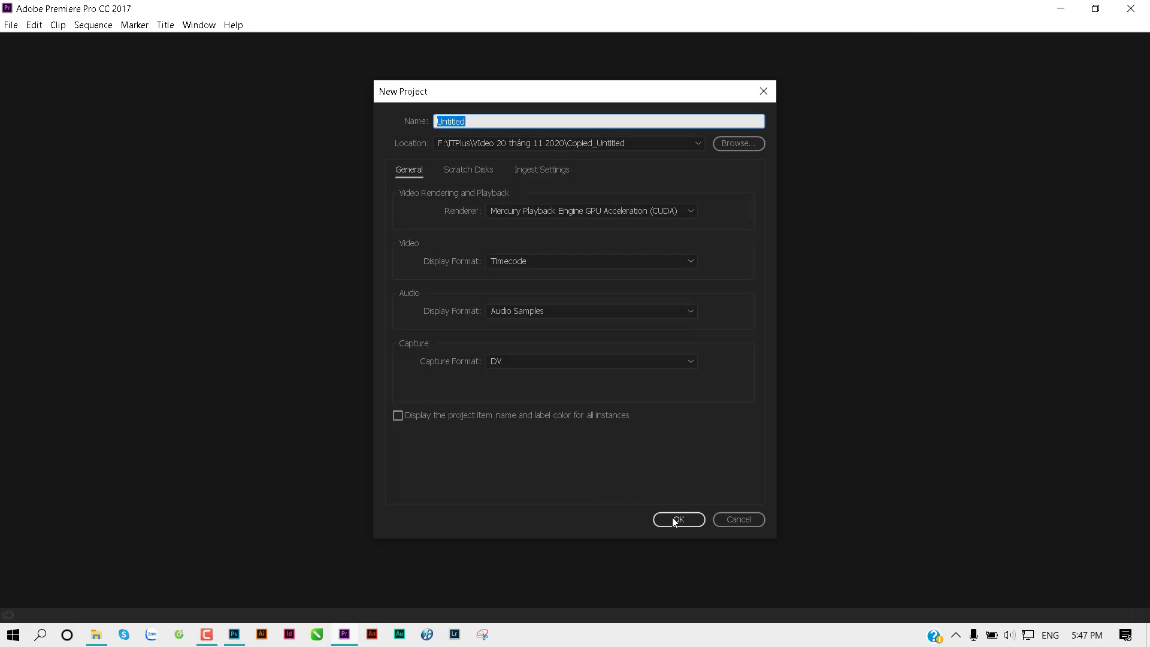
left_click(673, 519)
left_click(620, 333)
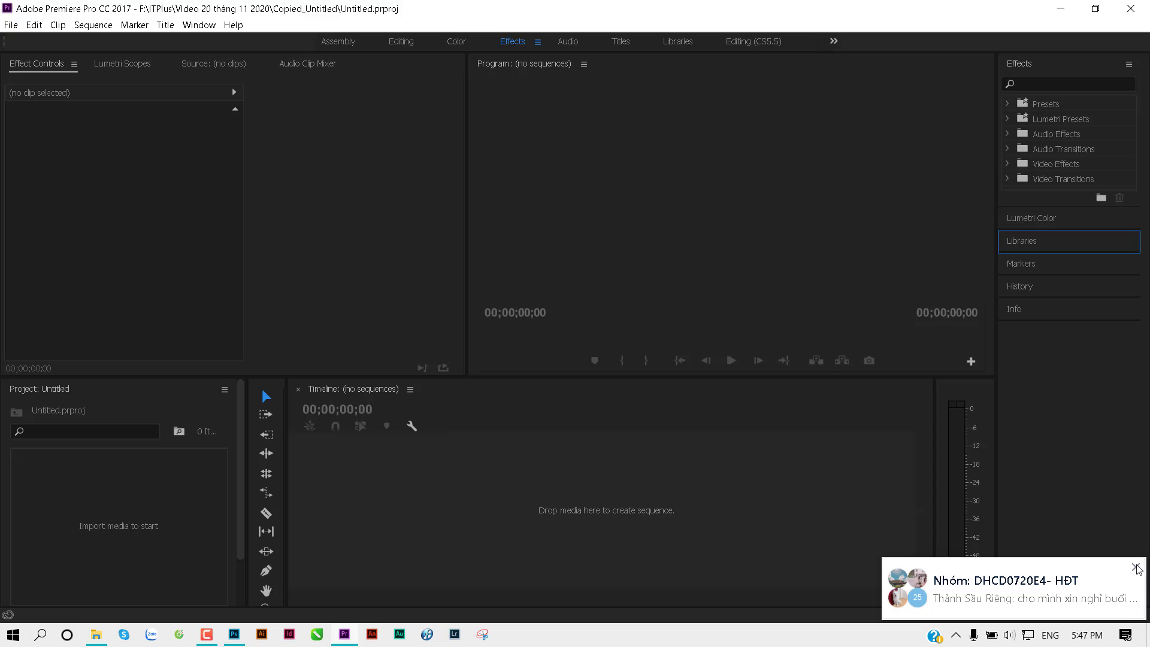
left_click(1135, 567)
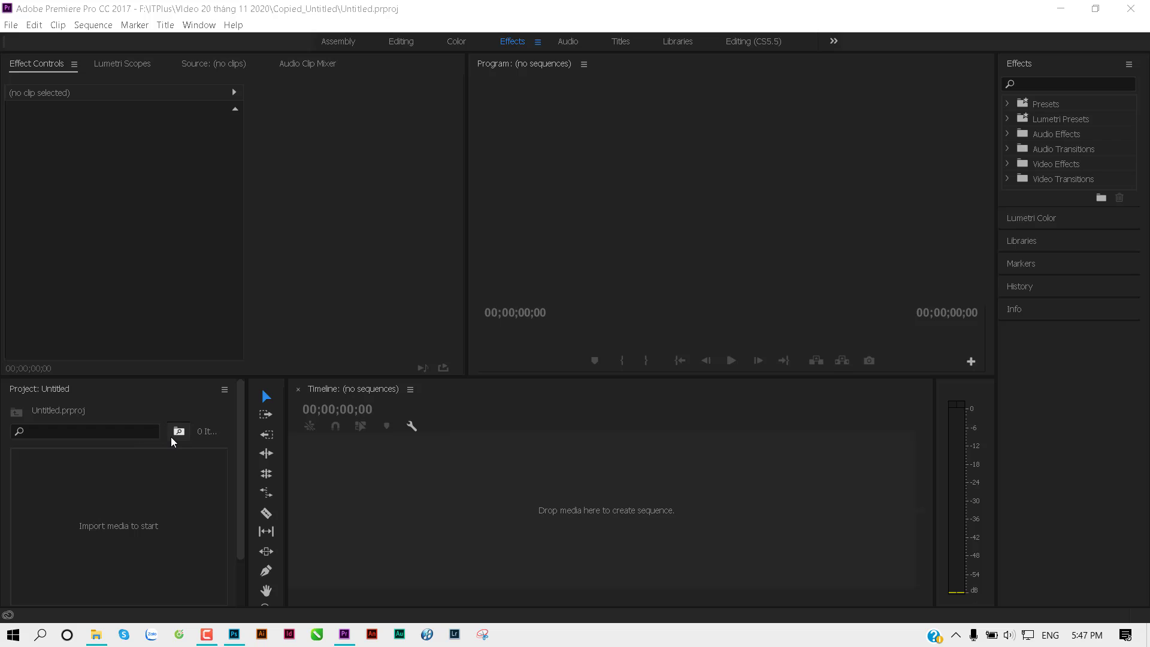
Import Gặp nhưng không ở lại.jpg from the Poster MV folder and place it on a new sequence
left_click(97, 634)
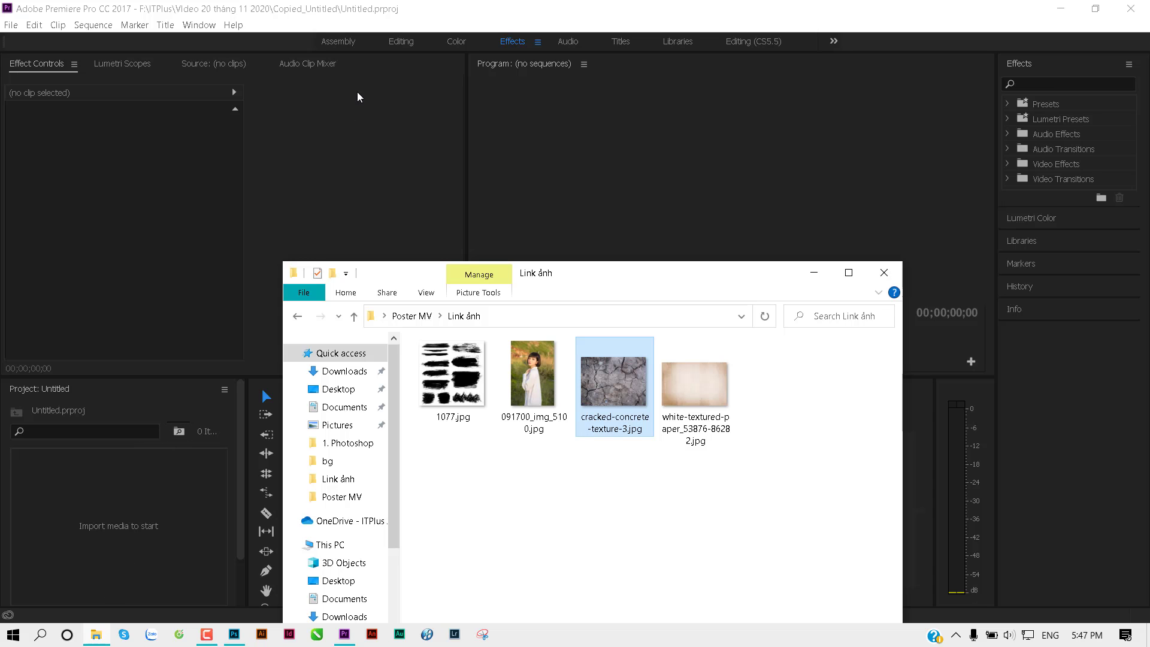
left_click(411, 315)
left_click_drag(614, 383, 97, 506)
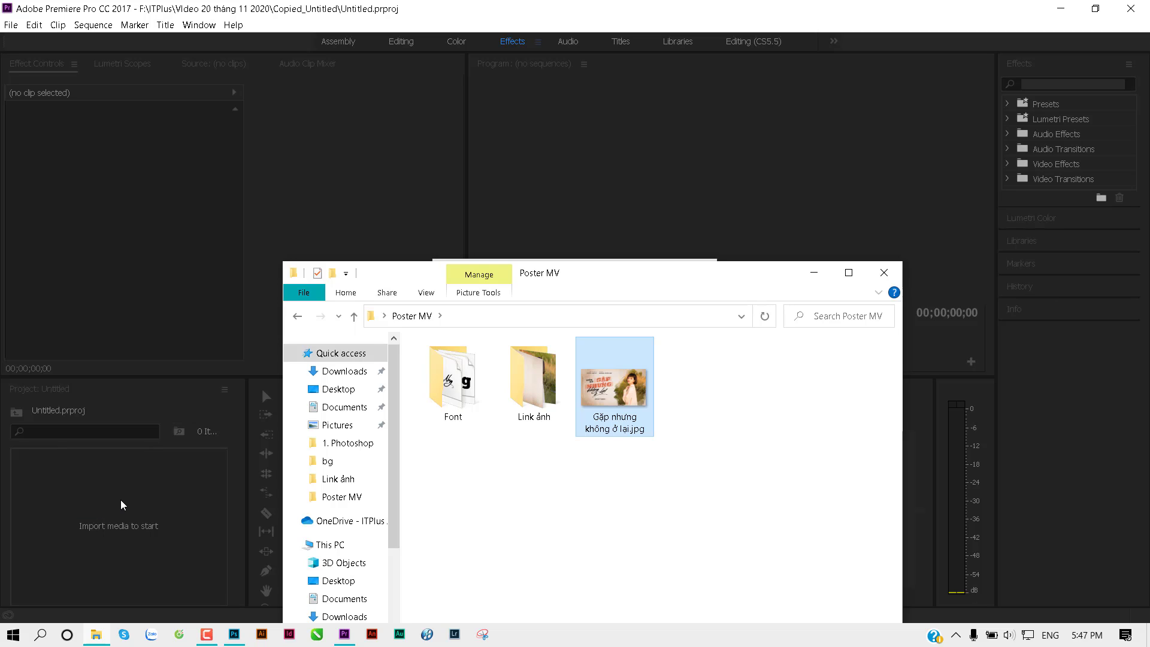
left_click(177, 494)
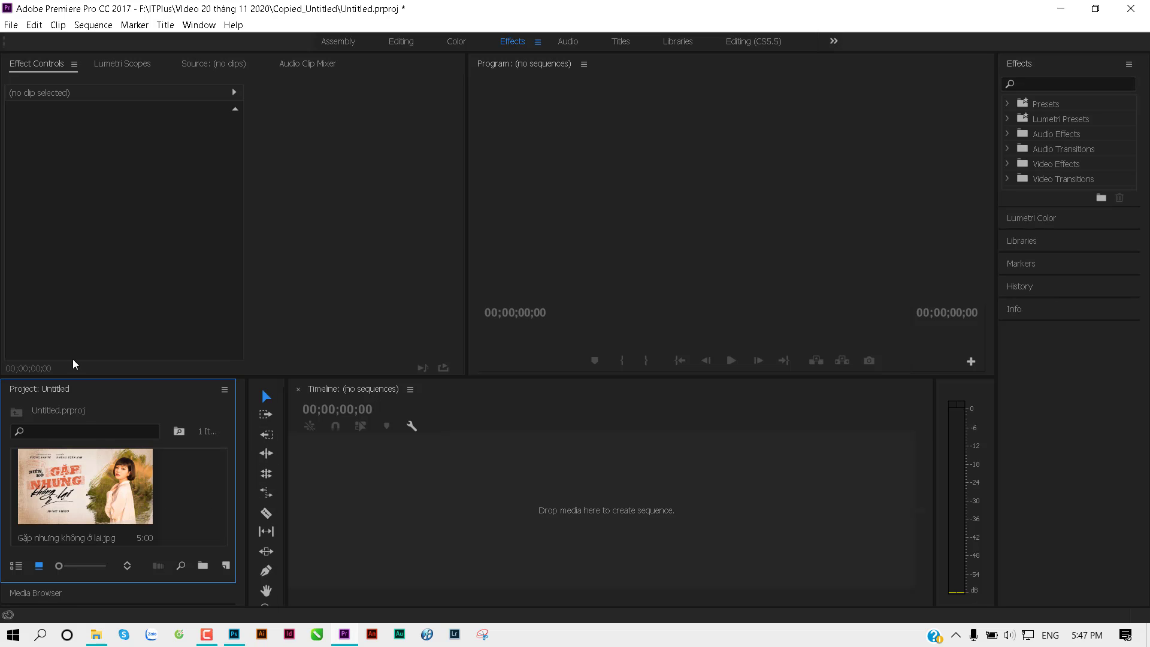
left_click(84, 495)
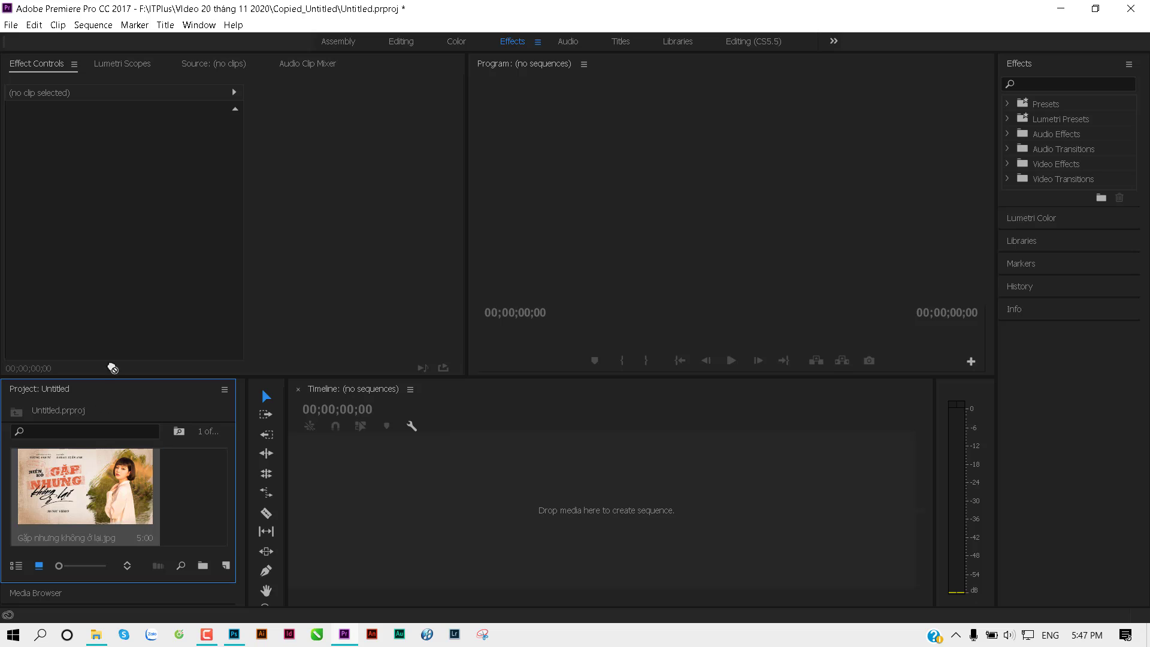
left_click_drag(94, 486, 160, 234)
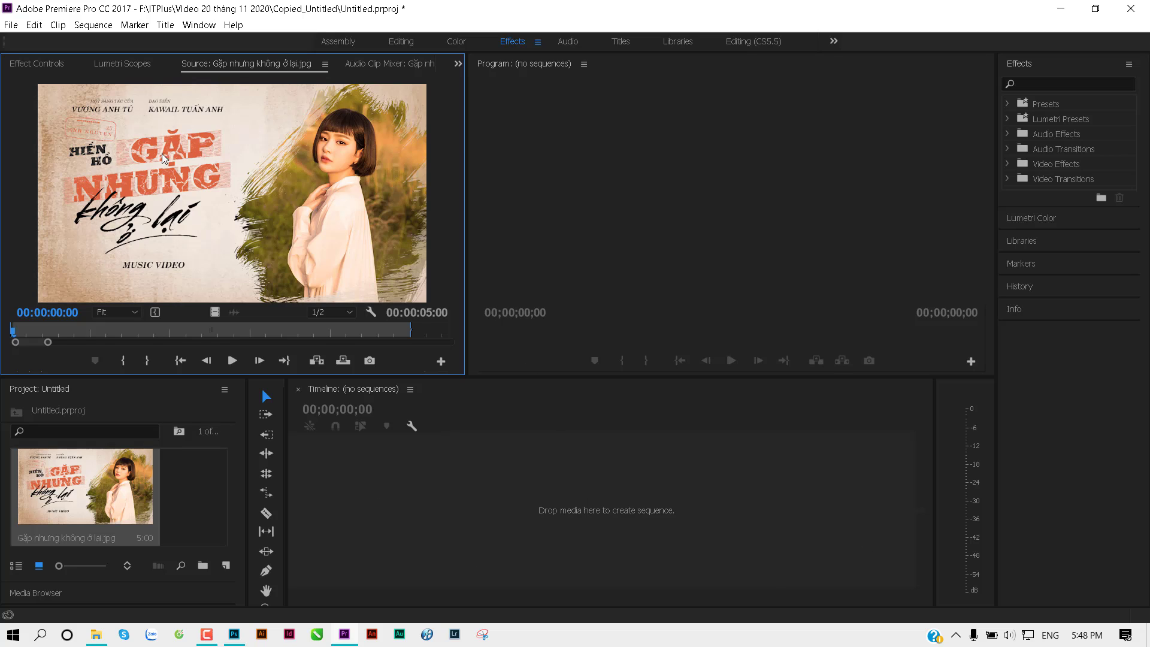
left_click_drag(127, 203, 422, 501)
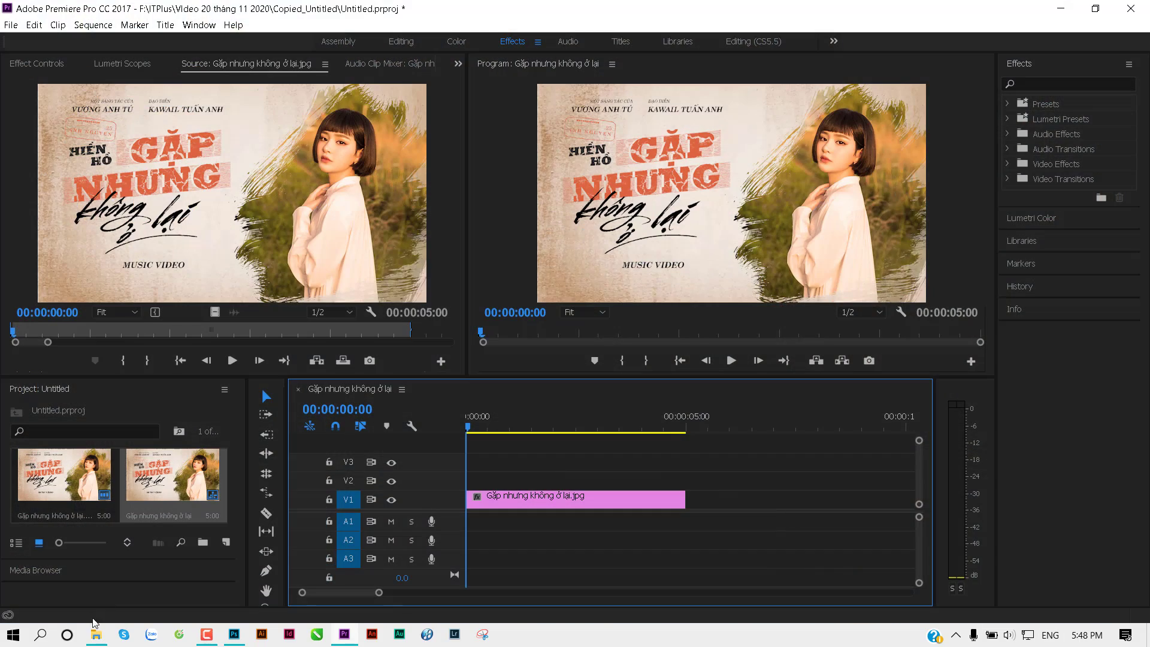
left_click(96, 634)
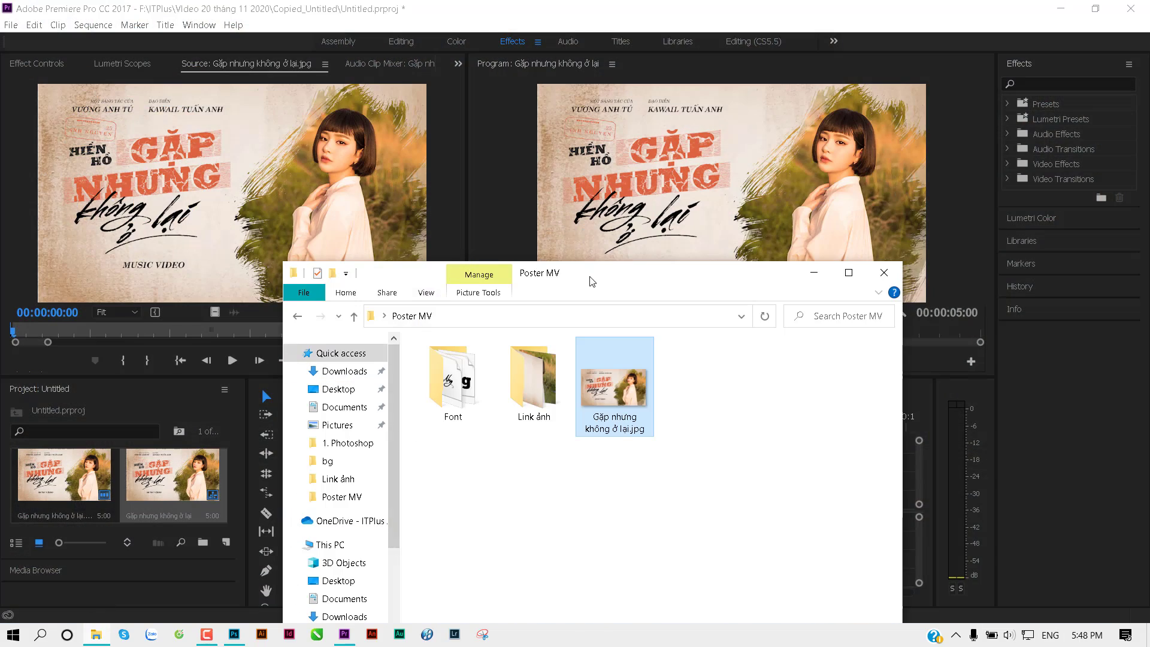
Import the song file from E:\1 Tư liệu học tập\Video\Copied_Untitled into the project
left_click_drag(585, 280, 549, 127)
scroll(292, 429, "down", 2)
scroll(291, 429, "down", 1)
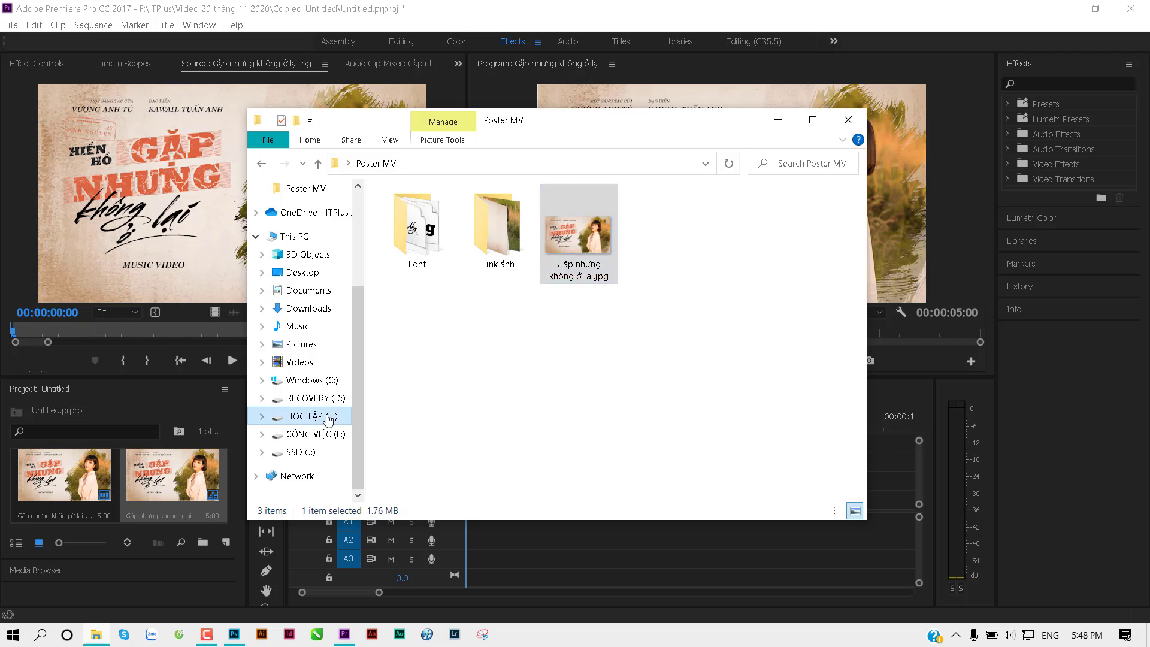
left_click(305, 415)
double_click(417, 228)
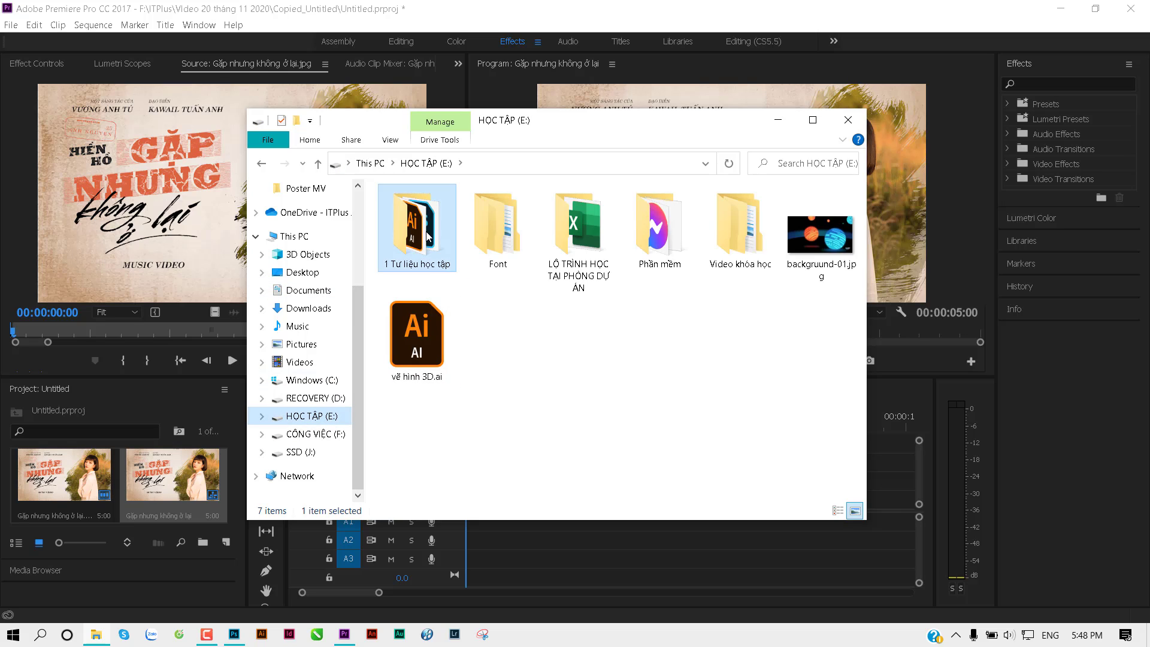
double_click(574, 419)
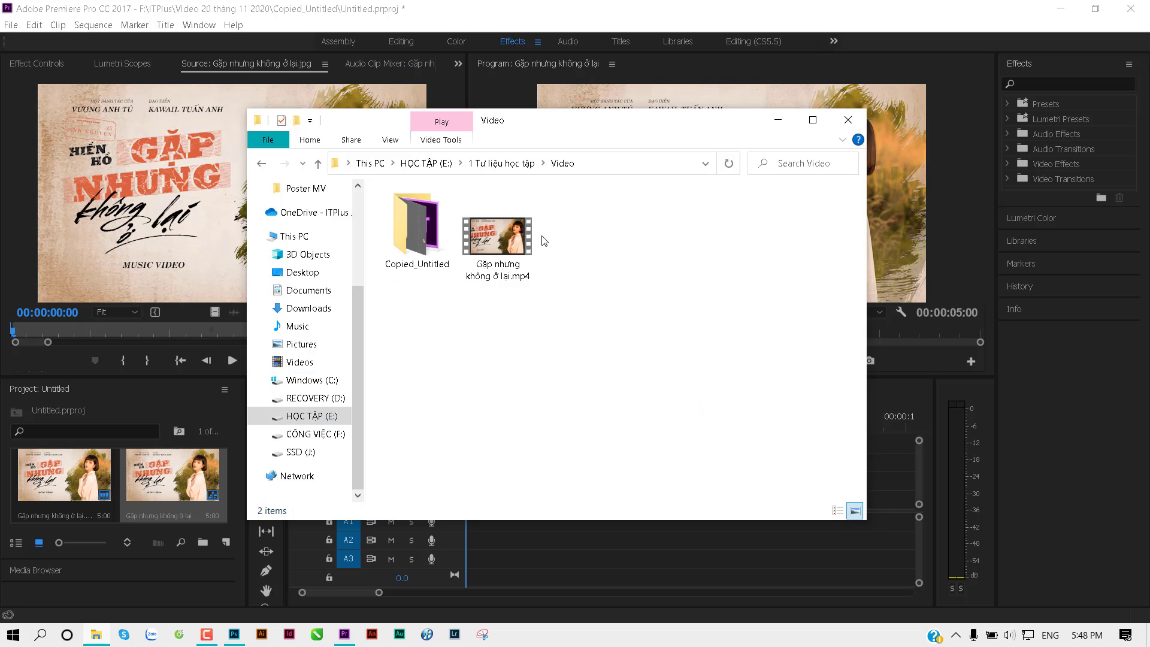
double_click(413, 239)
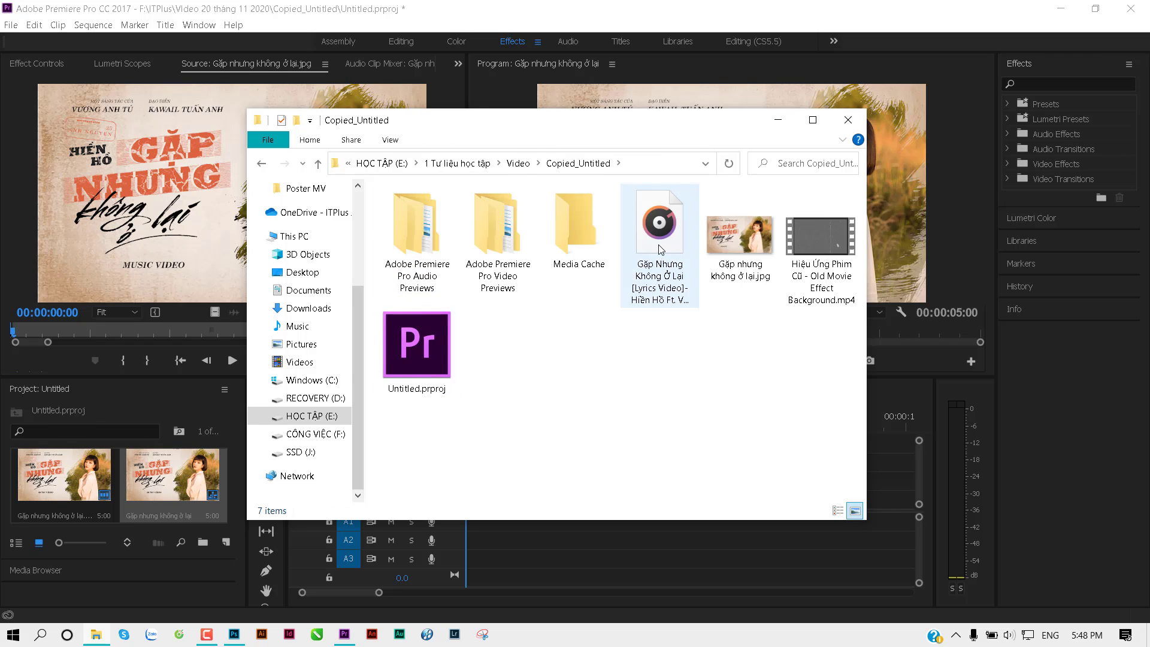
left_click_drag(524, 118, 632, 132)
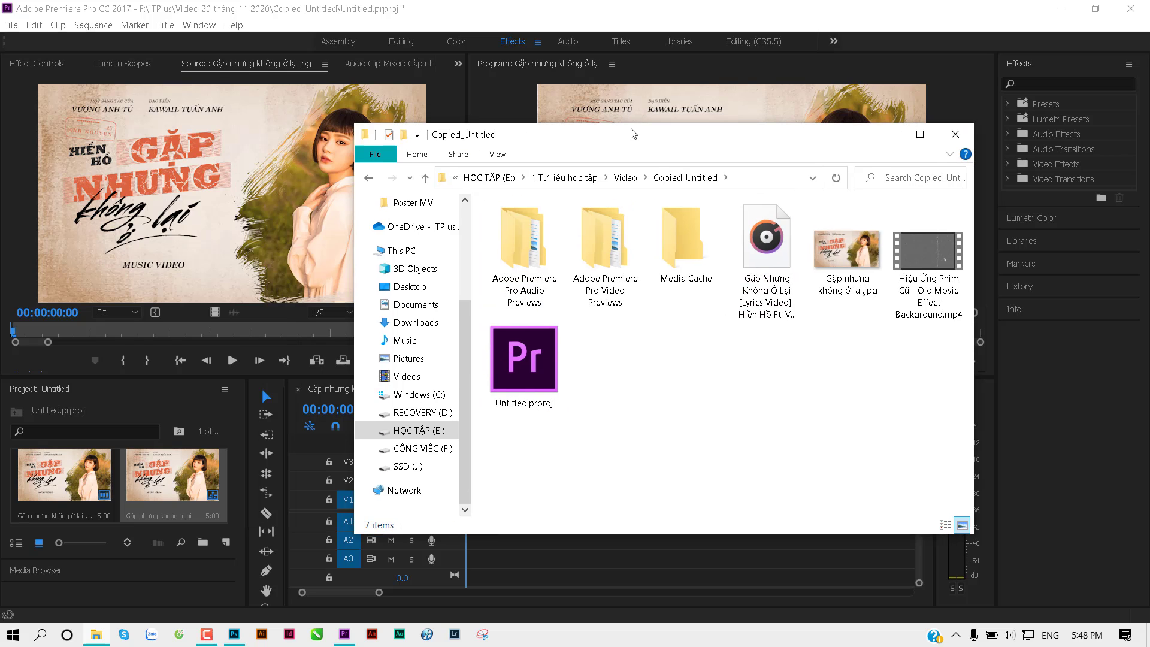
left_click_drag(790, 258, 105, 504)
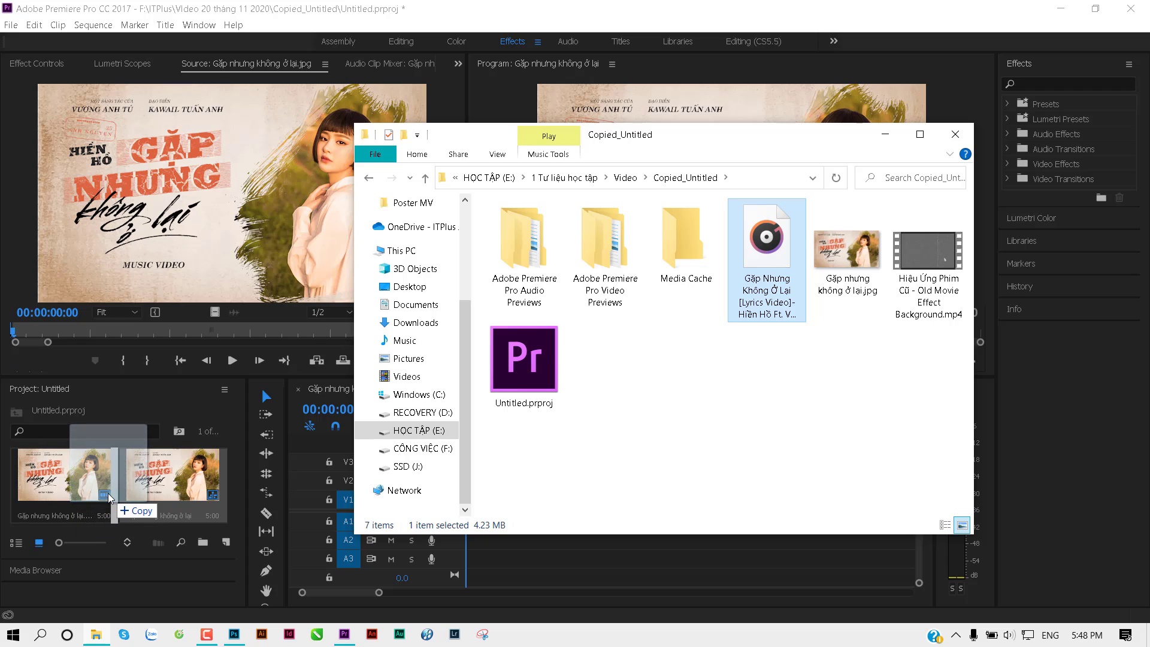
left_click(155, 482)
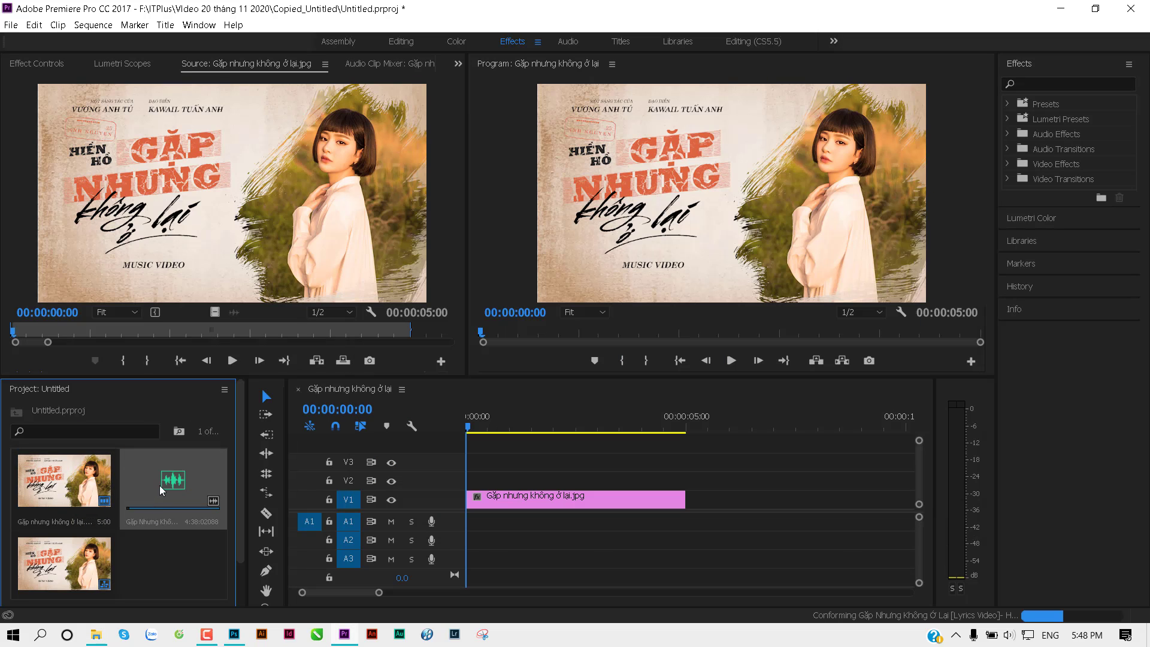
Place the song on audio track A1 starting at the beginning of the sequence
left_click_drag(167, 240, 167, 225)
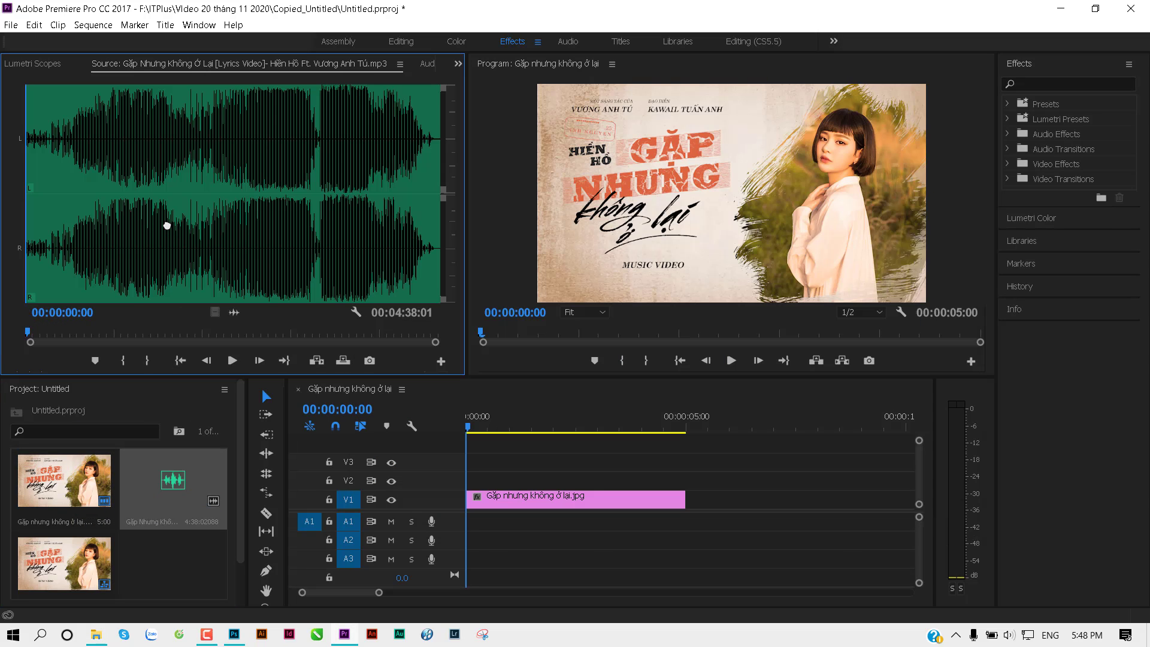
mouse_move(234, 312)
left_mouse_down()
mouse_move(479, 524)
mouse_move(417, 540)
left_mouse_up()
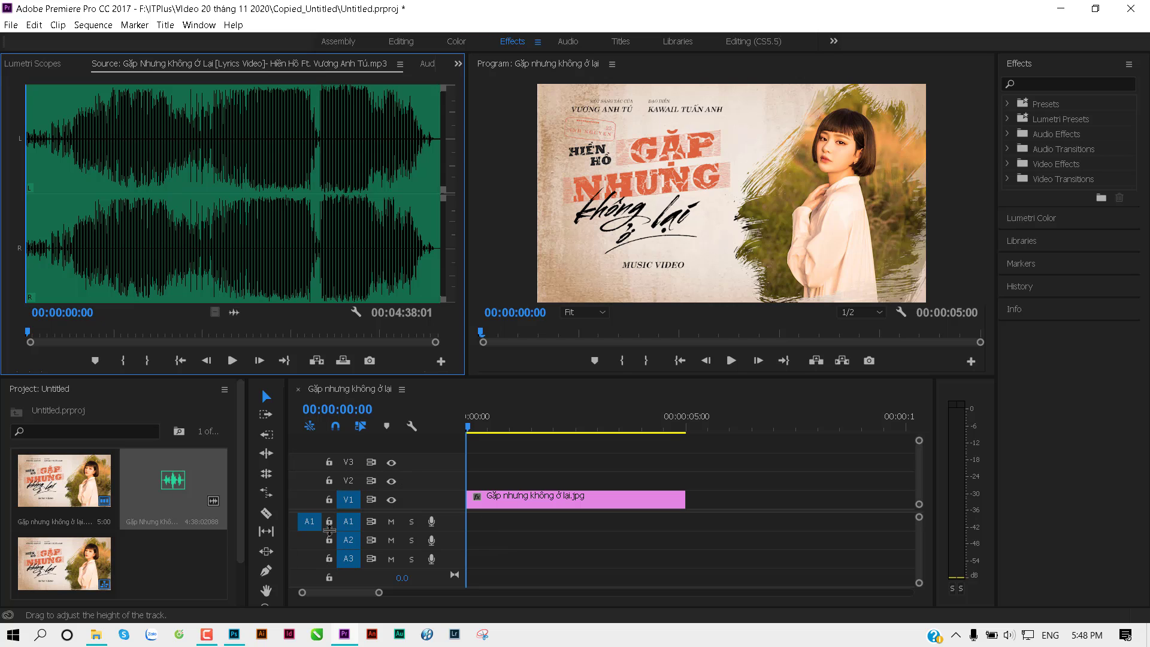
key("alt+Tab")
key("alt+Tab")
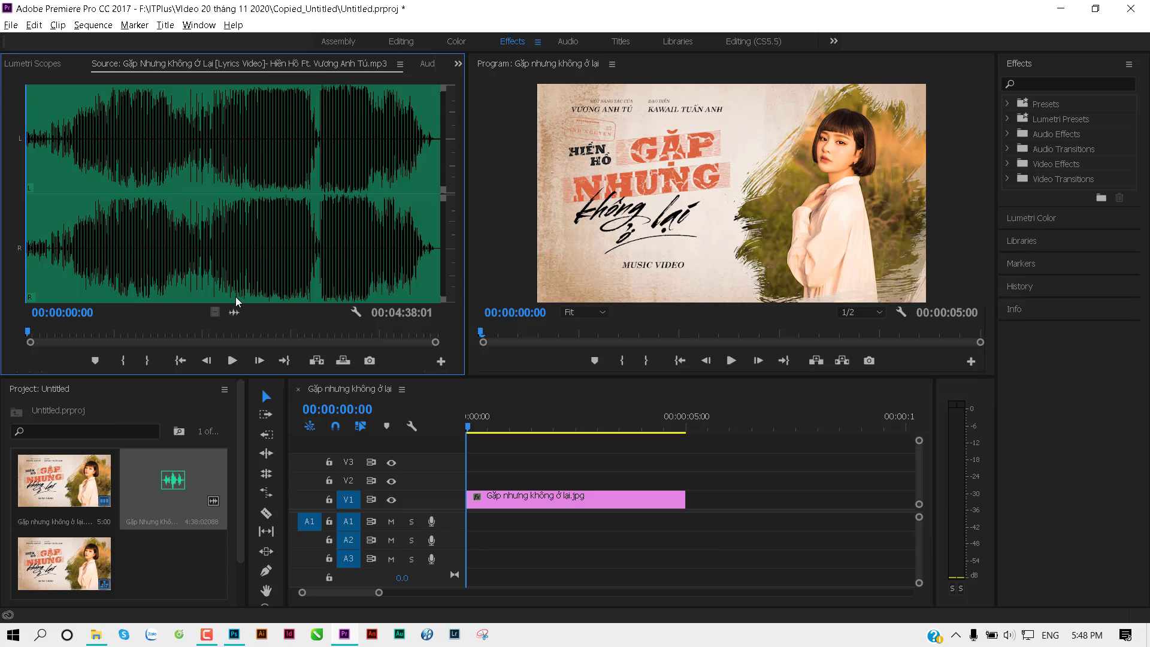
left_click_drag(235, 315, 473, 521)
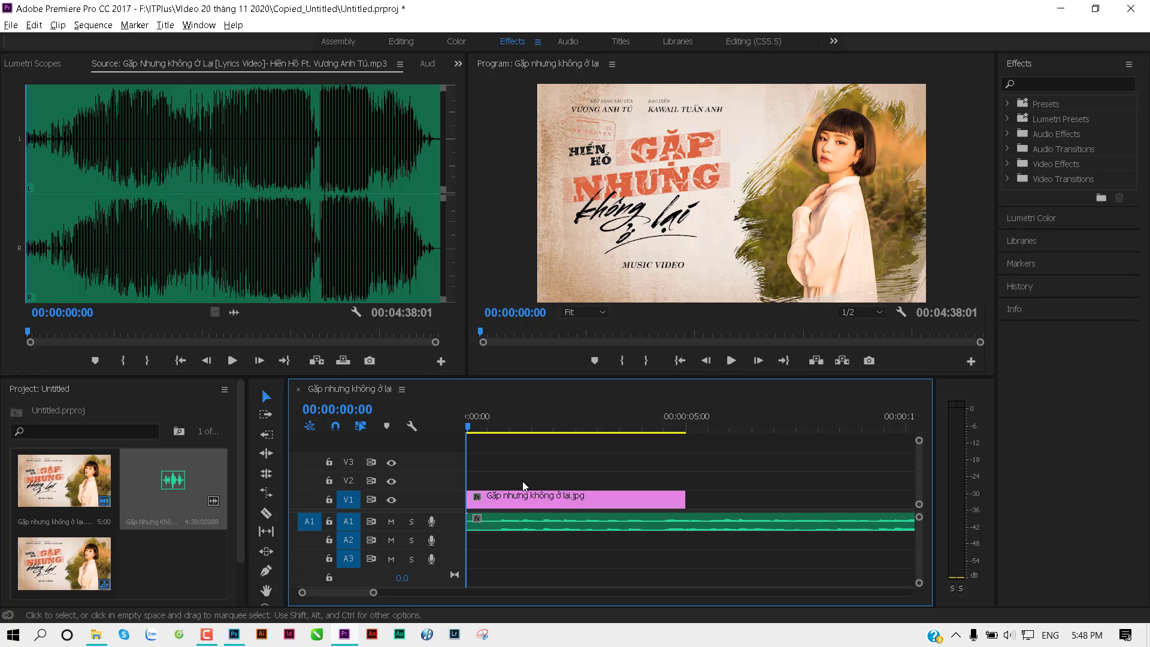
Extend the poster image clip on V1 to end with the song
left_click_drag(374, 592, 692, 593)
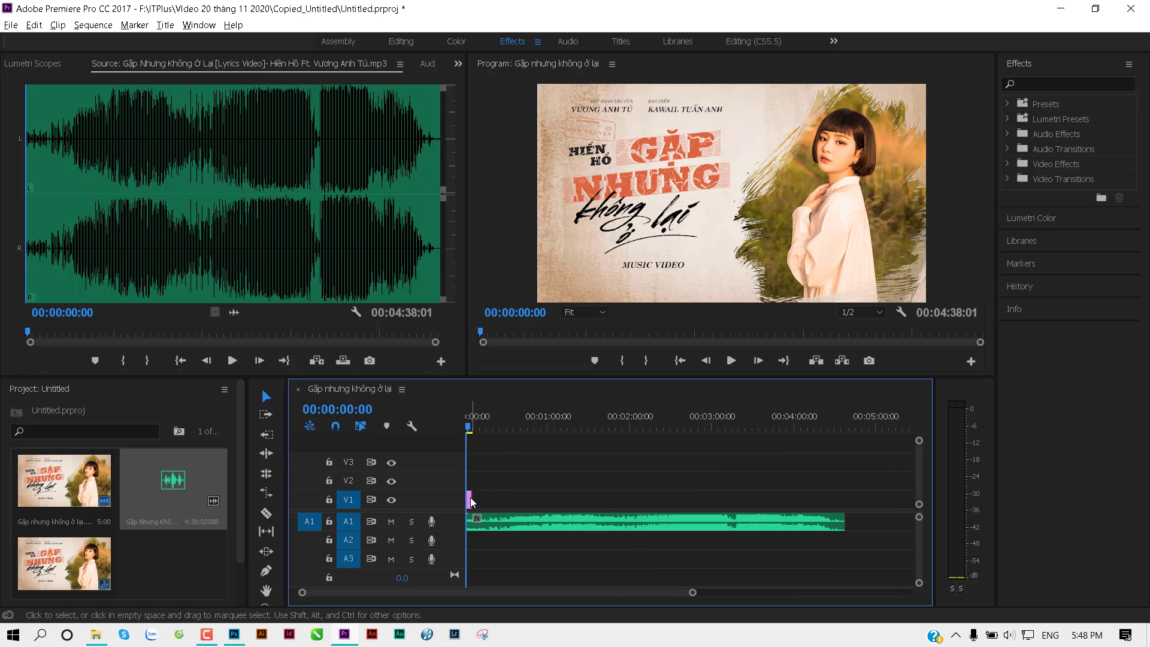
left_click_drag(470, 500, 652, 501)
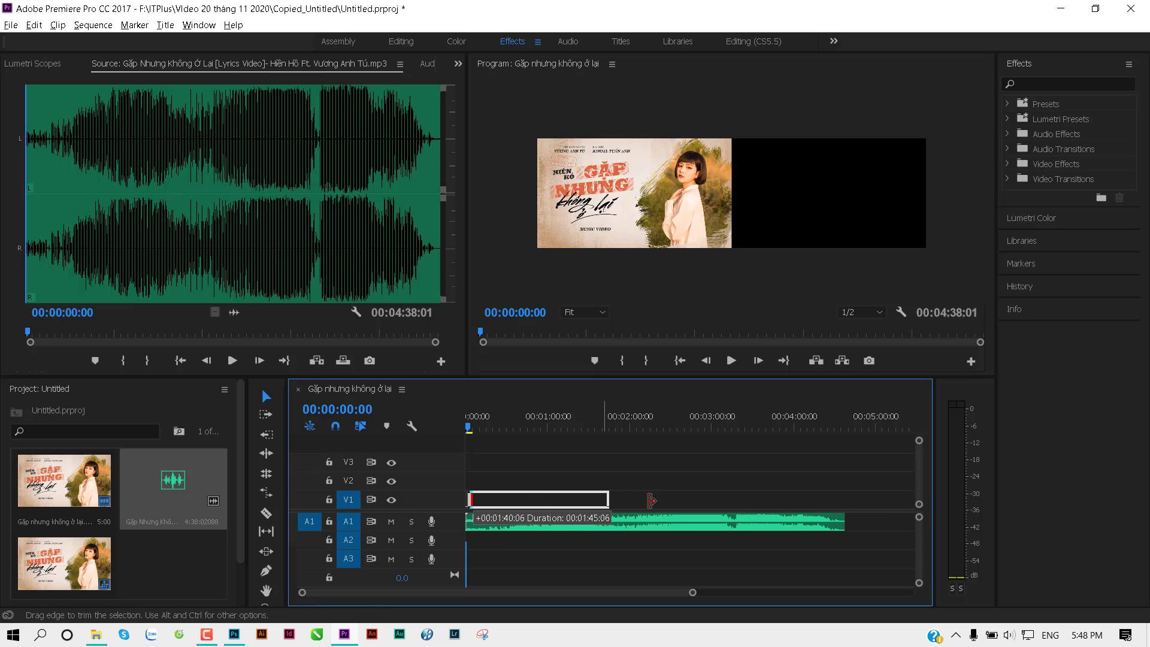
left_click_drag(652, 500, 845, 500)
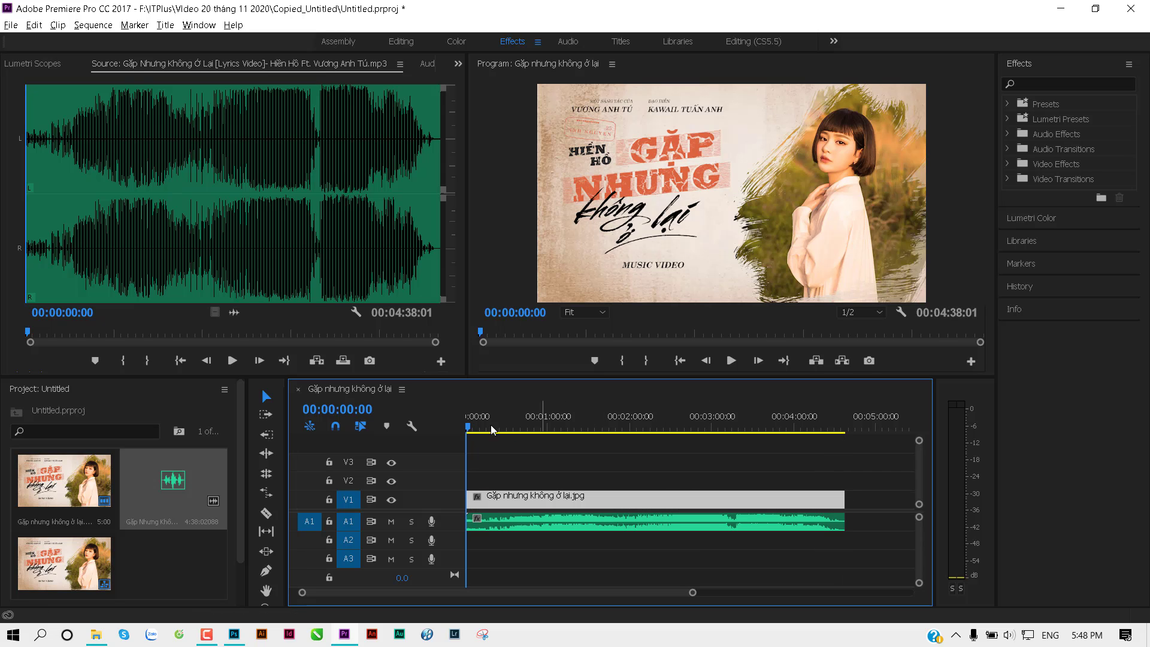
mouse_move(491, 430)
left_mouse_down()
mouse_move(730, 430)
mouse_move(450, 439)
left_mouse_up()
Import the Old Movie mp4 and place it on V2 above the poster
left_click(96, 634)
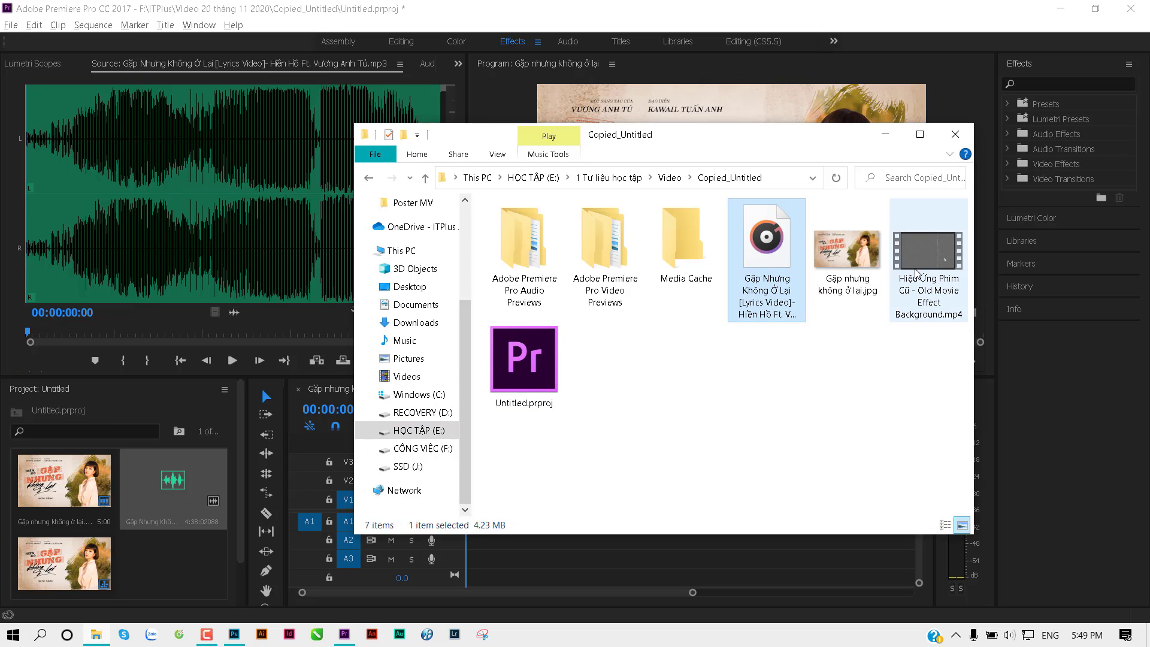
left_click_drag(936, 265, 183, 269)
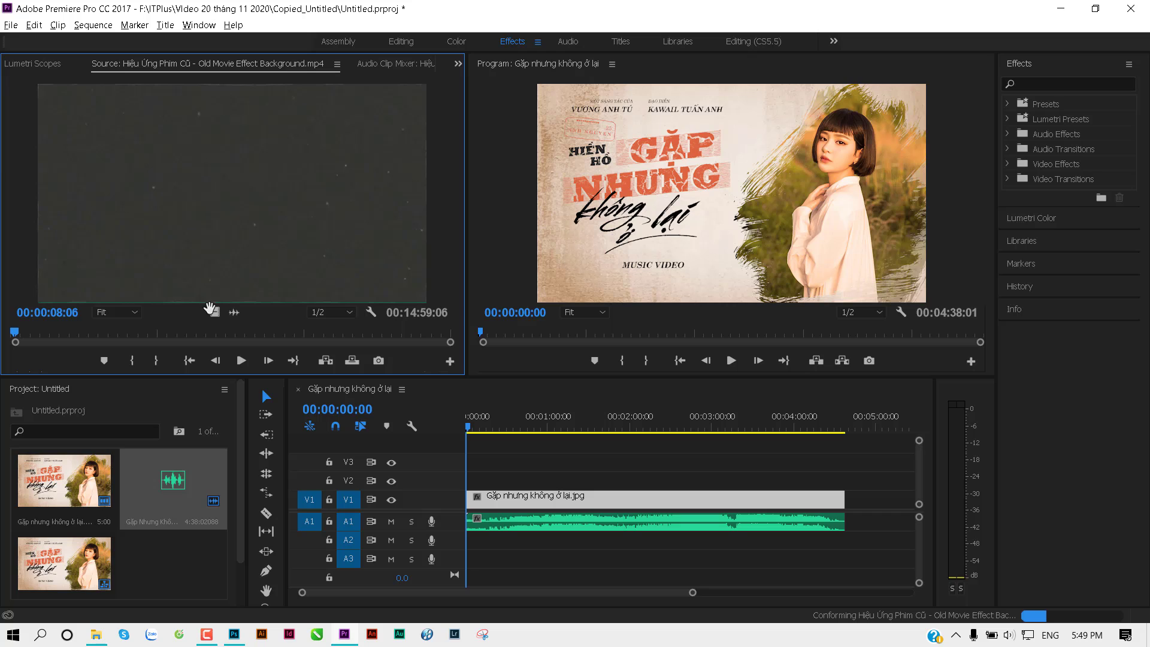
left_click_drag(443, 360, 479, 479)
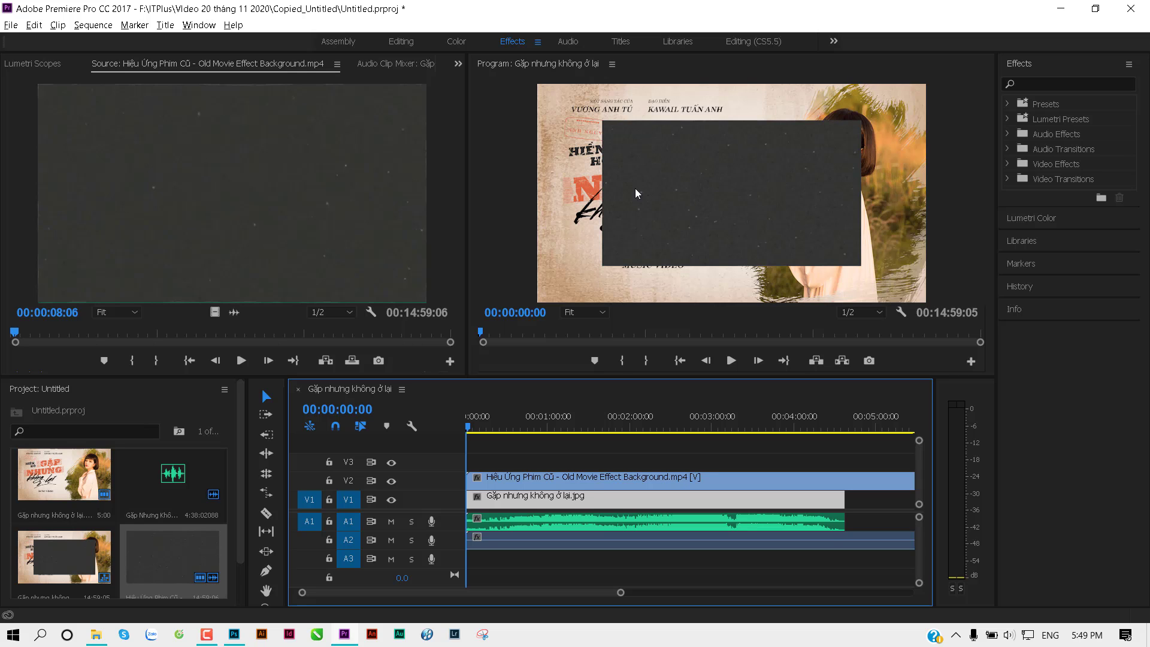
Scale the old-movie overlay up to fill the whole frame and preview playback
left_click(680, 190)
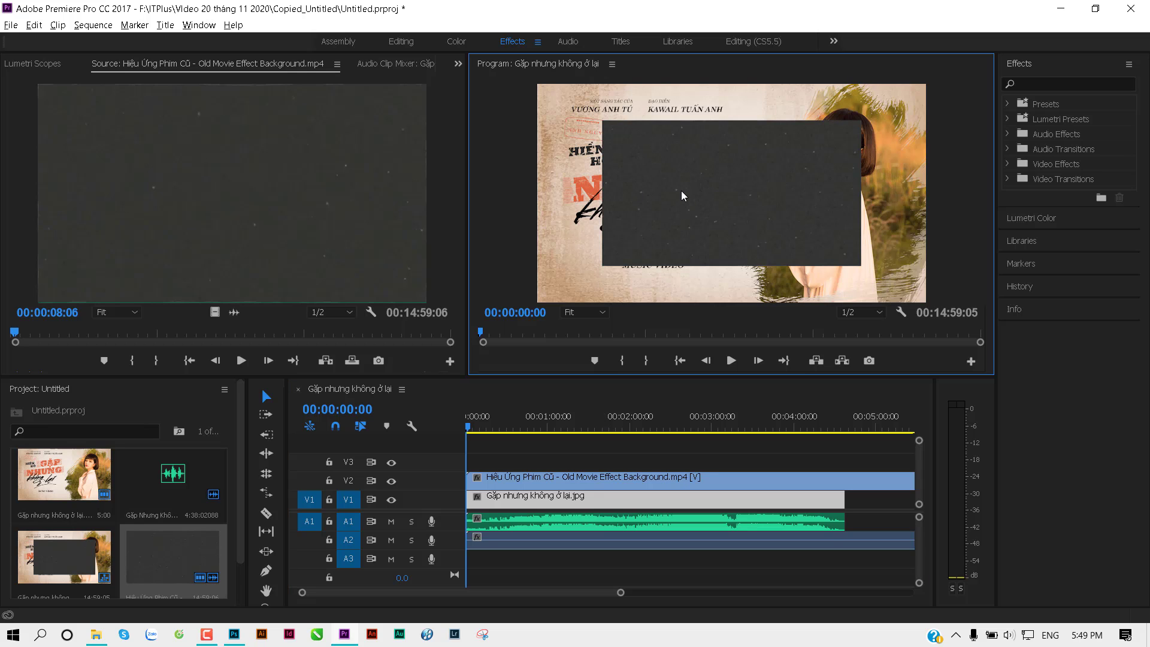
left_click_drag(855, 264, 940, 309)
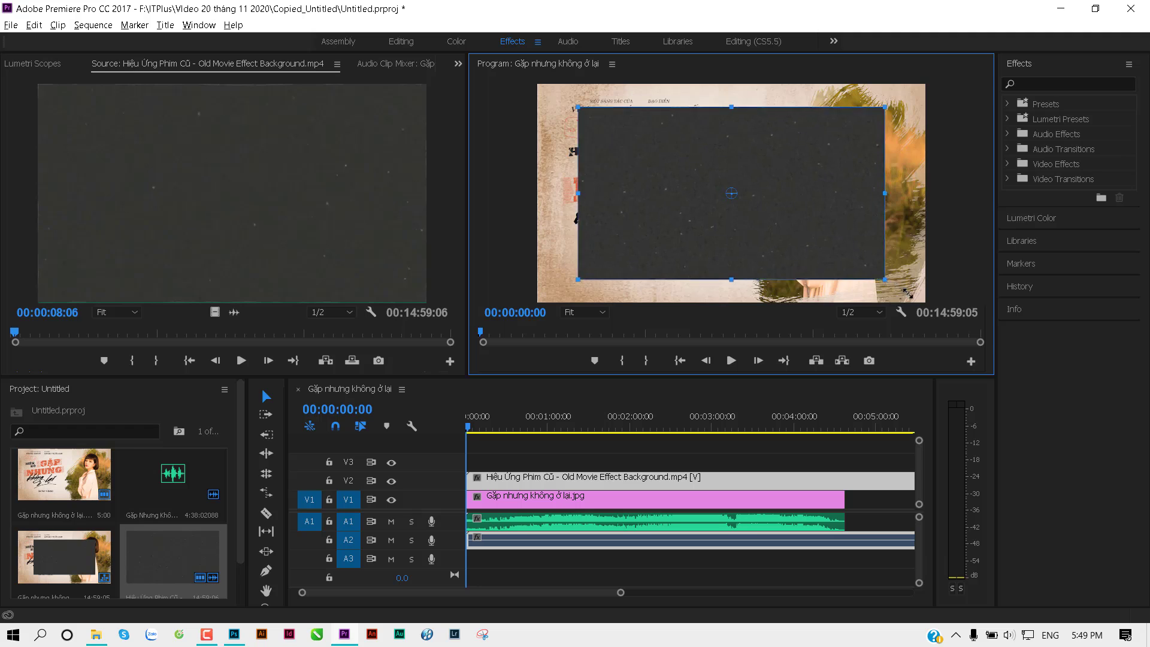
key("space")
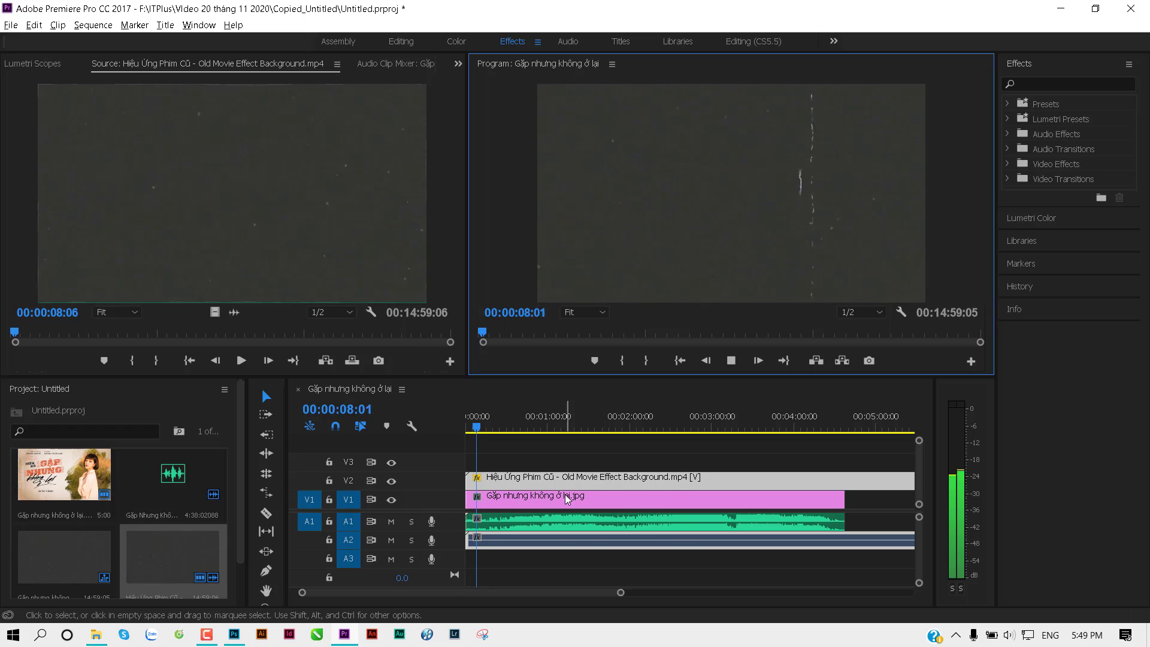
key("space")
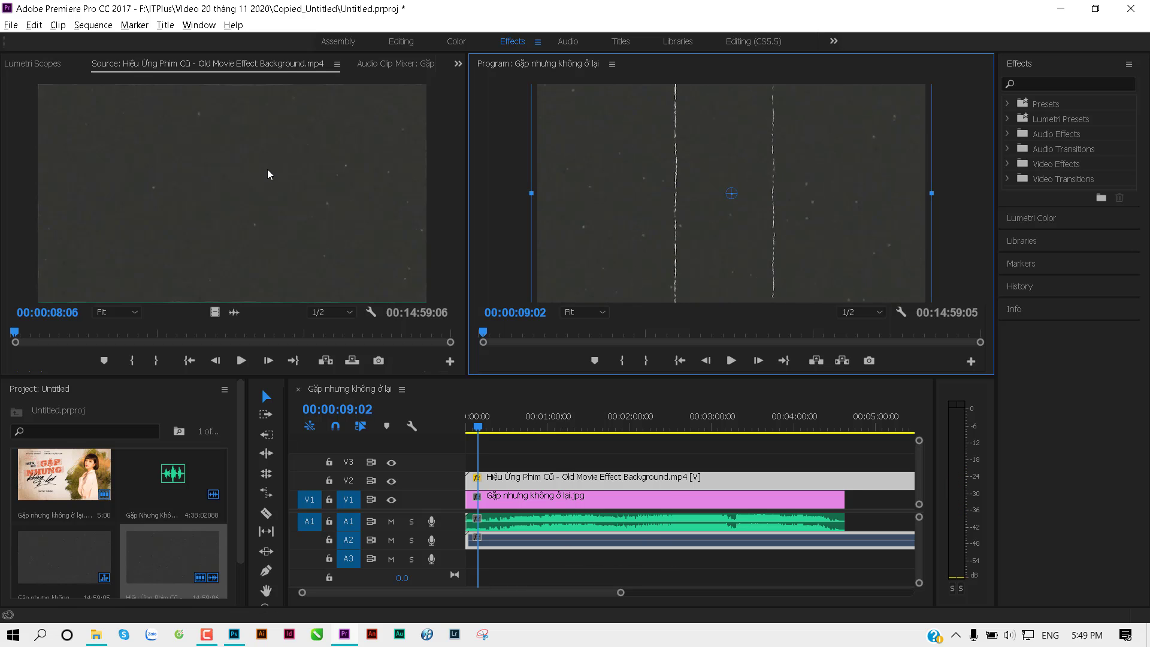
left_click(38, 59)
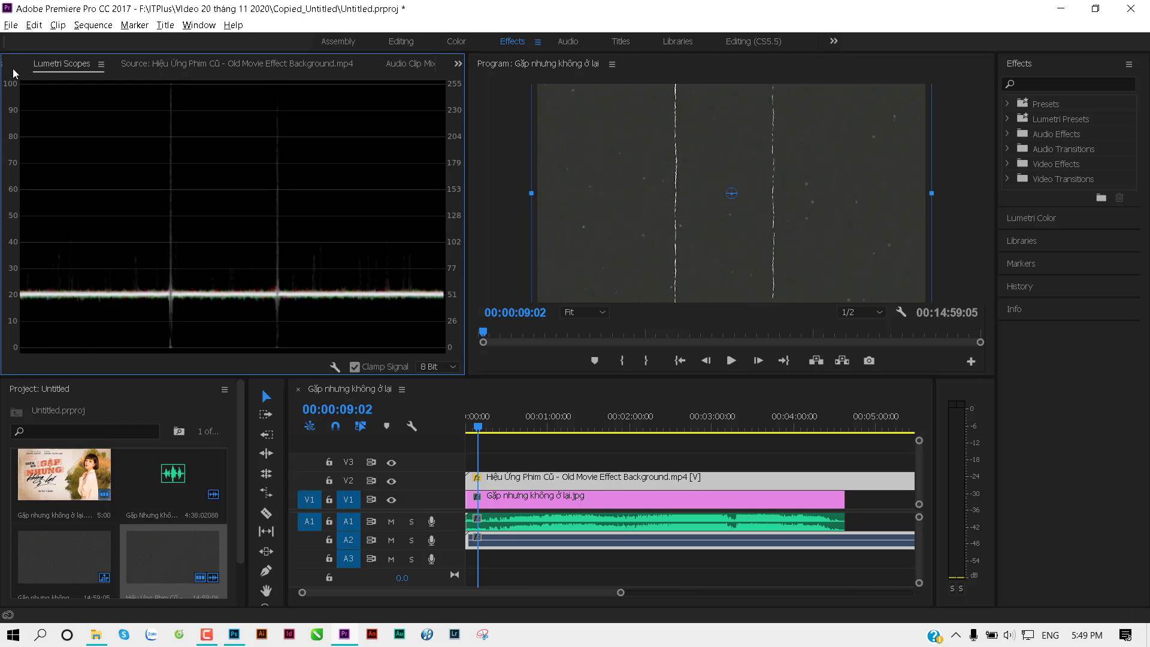
Set the overlay's Opacity blend mode to Soft Light and preview the blended result
left_click(12, 70)
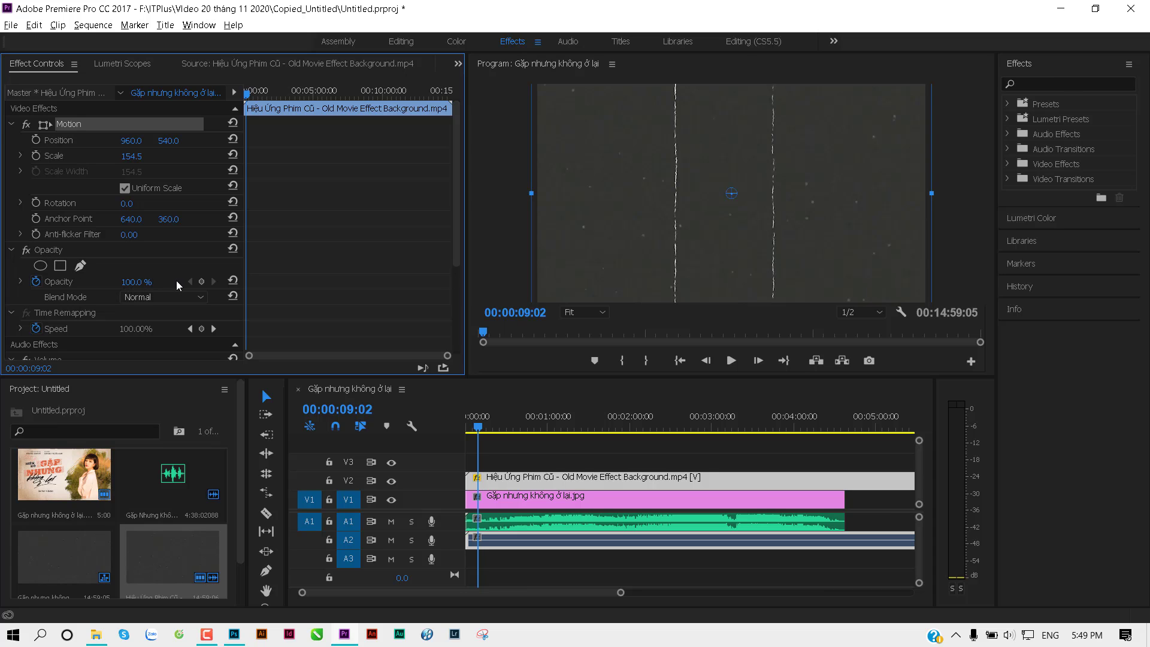
left_click(150, 297)
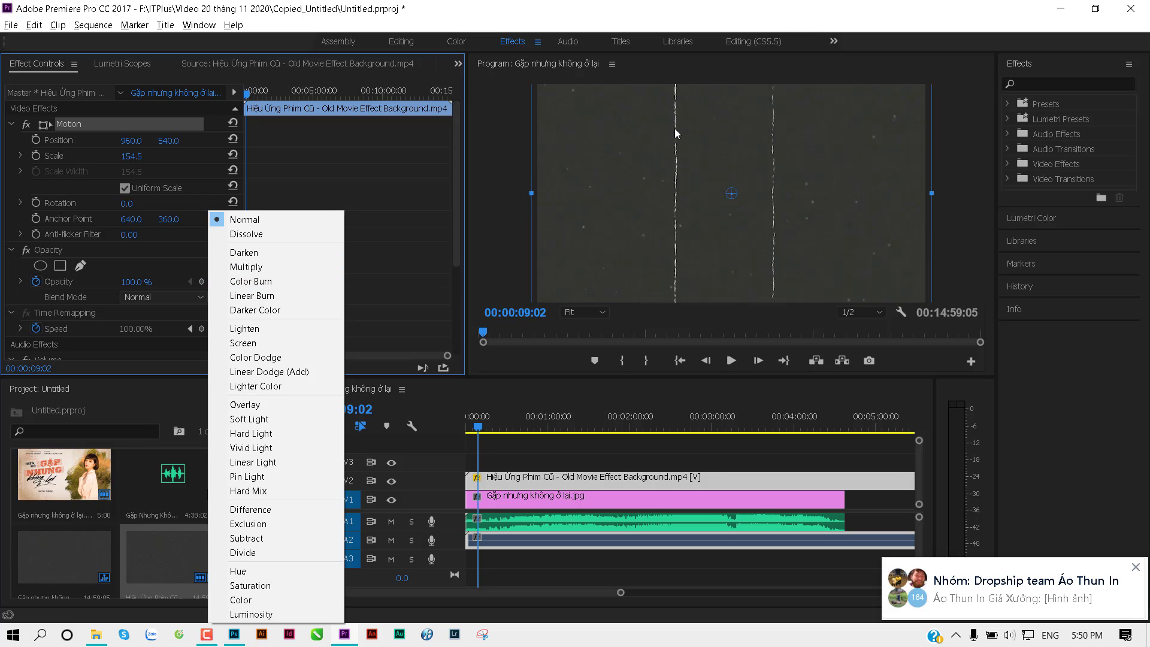
left_click(250, 419)
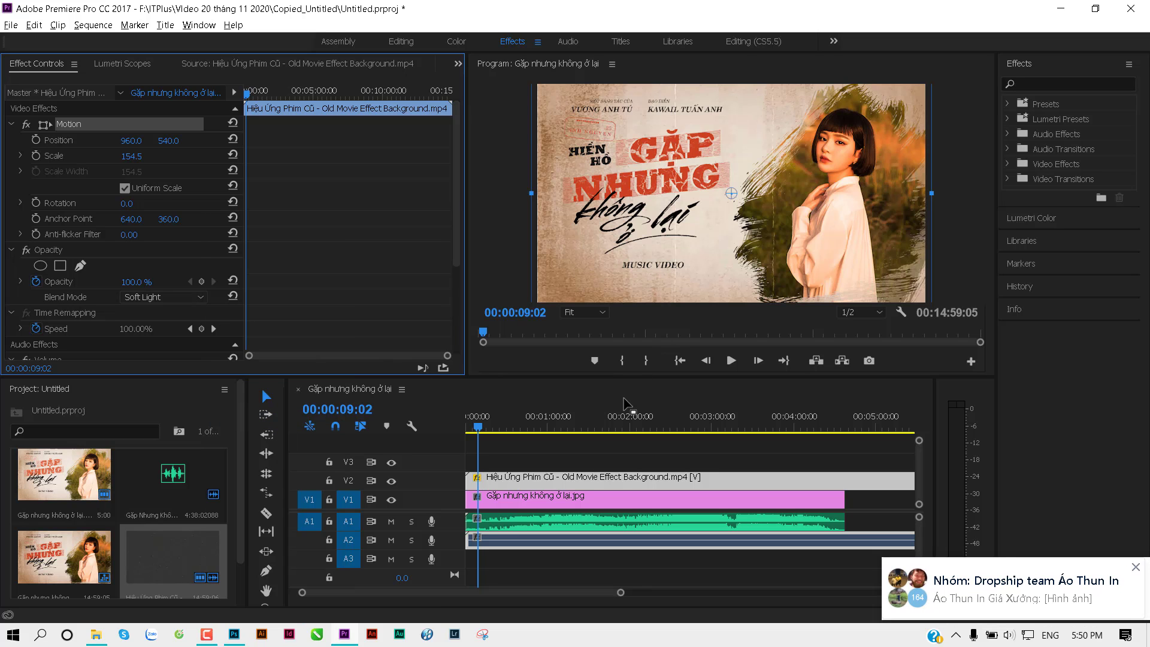
key("space")
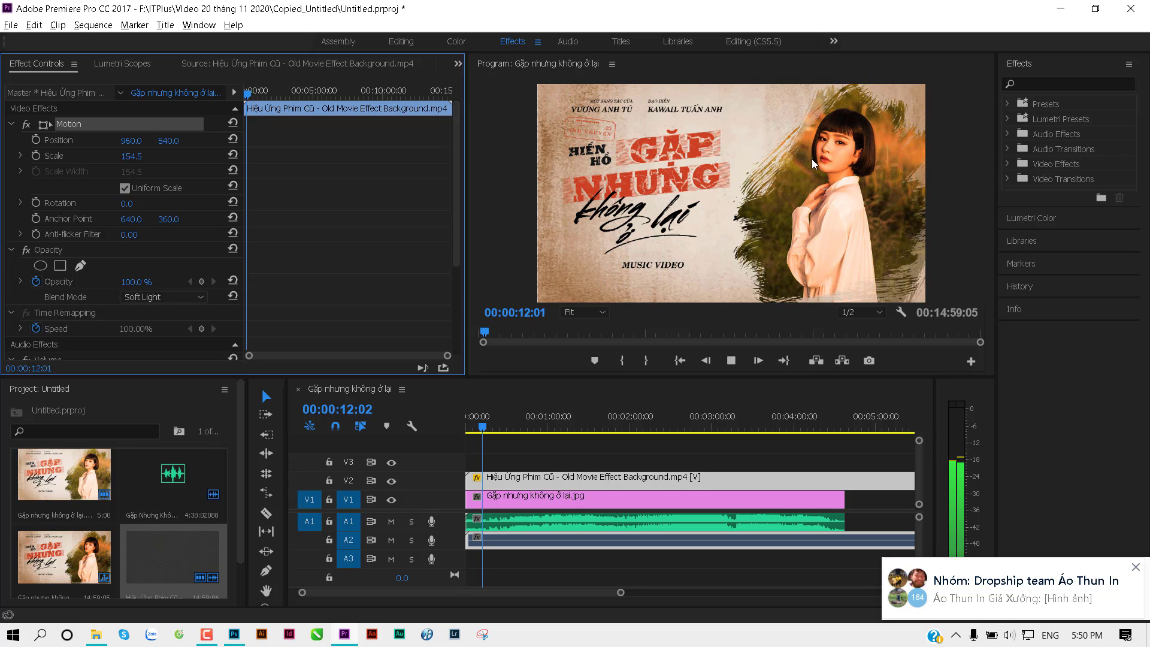
key("space")
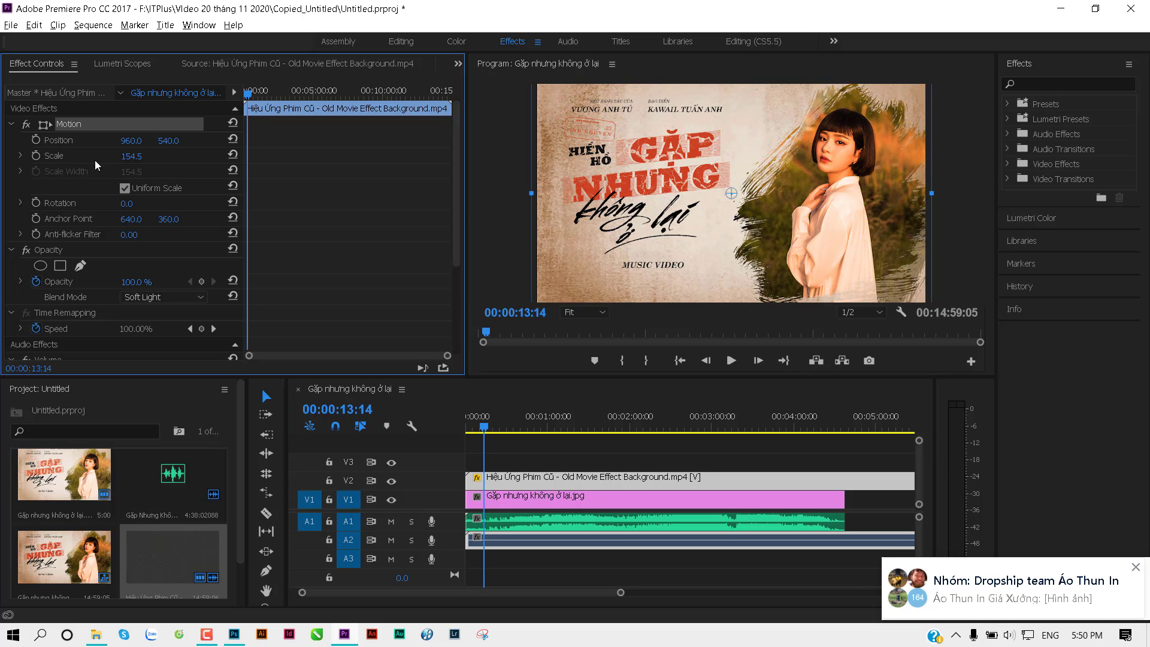
left_click(12, 25)
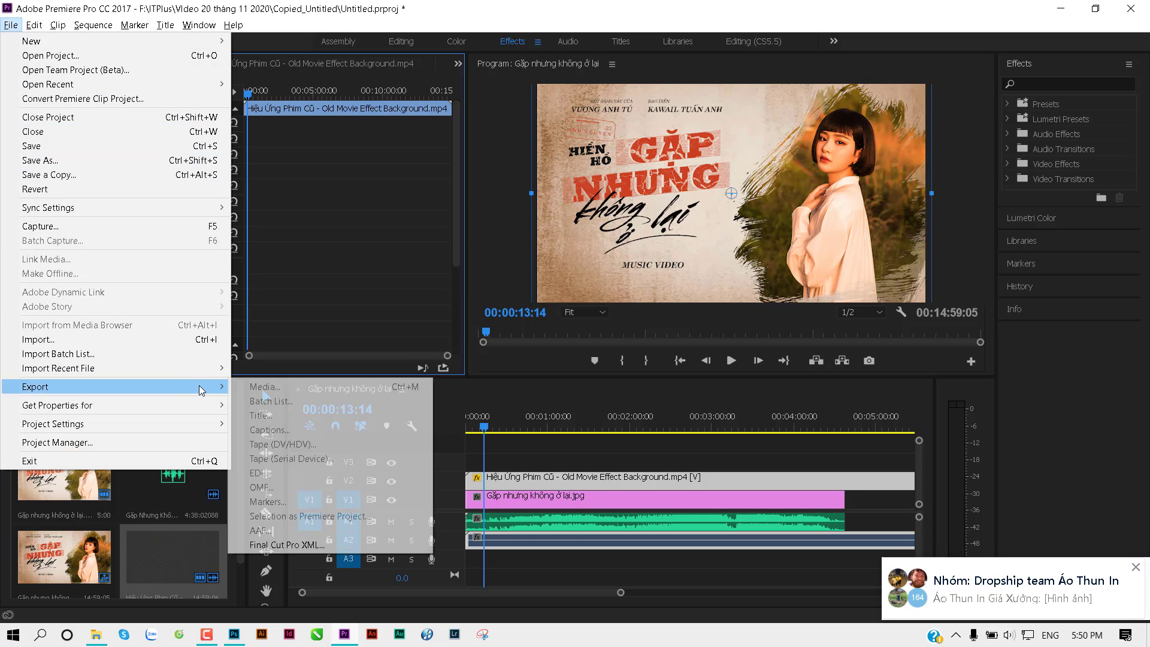
mouse_move(36, 386)
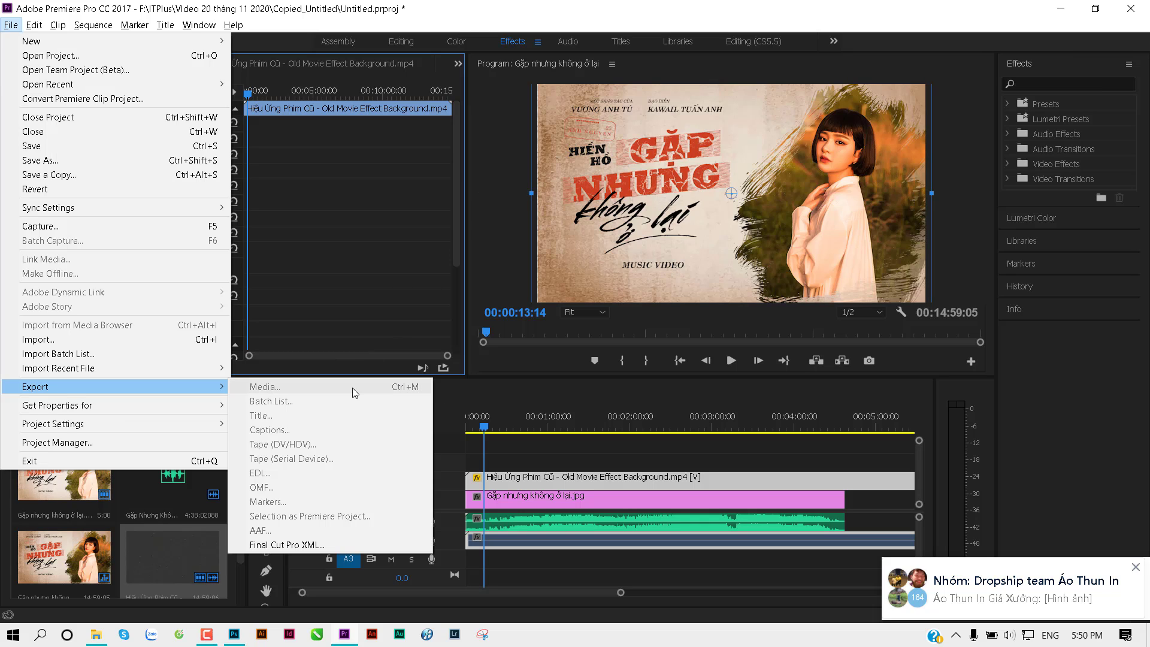
left_click(575, 372)
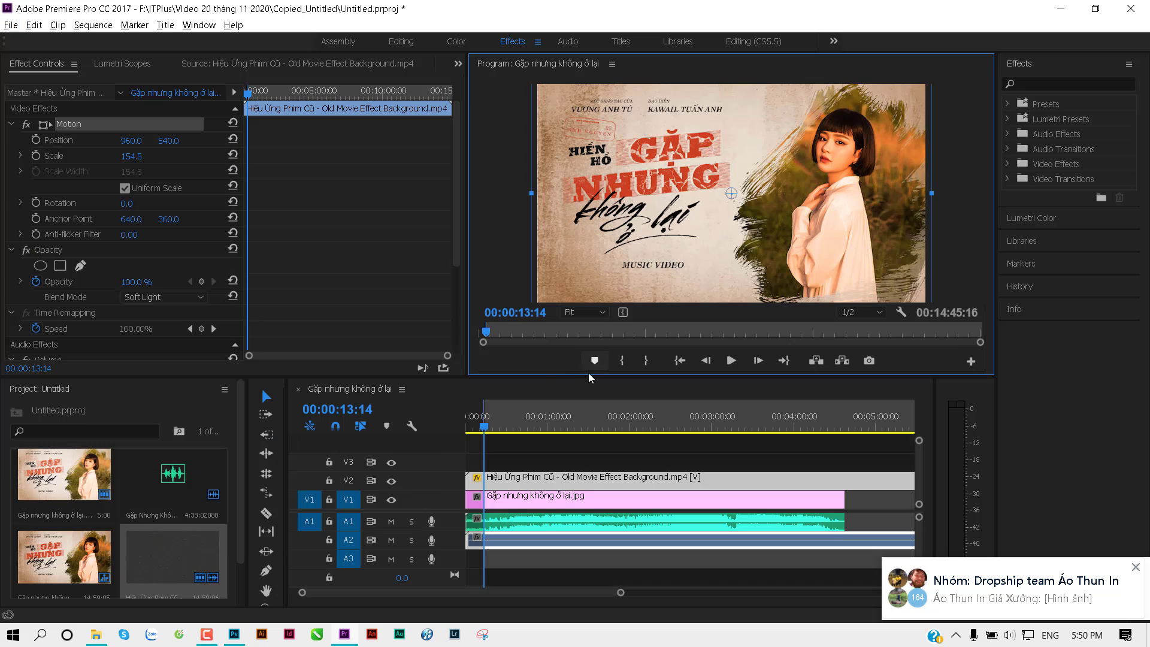
left_click(10, 26)
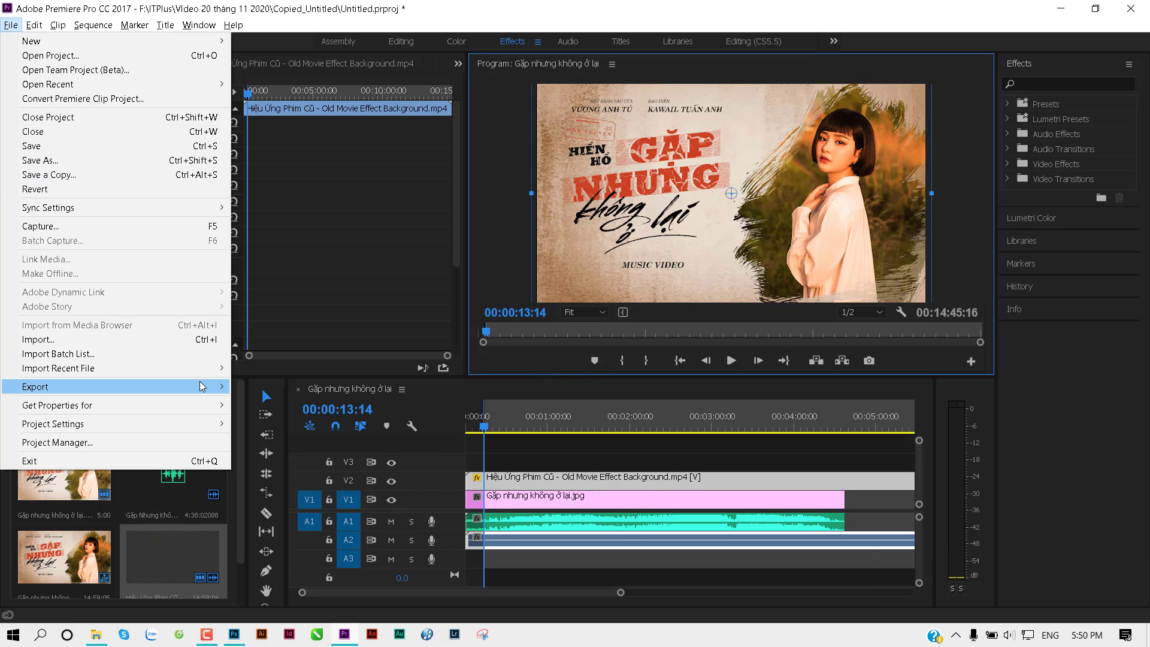
left_click(359, 383)
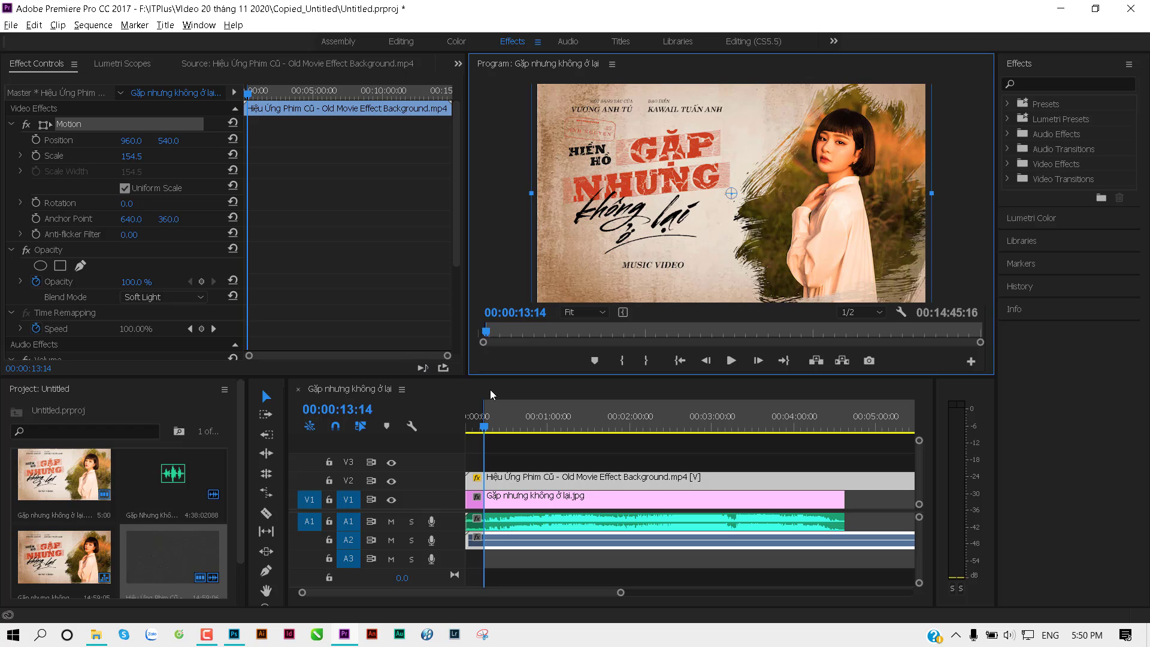
key("ctrl+m")
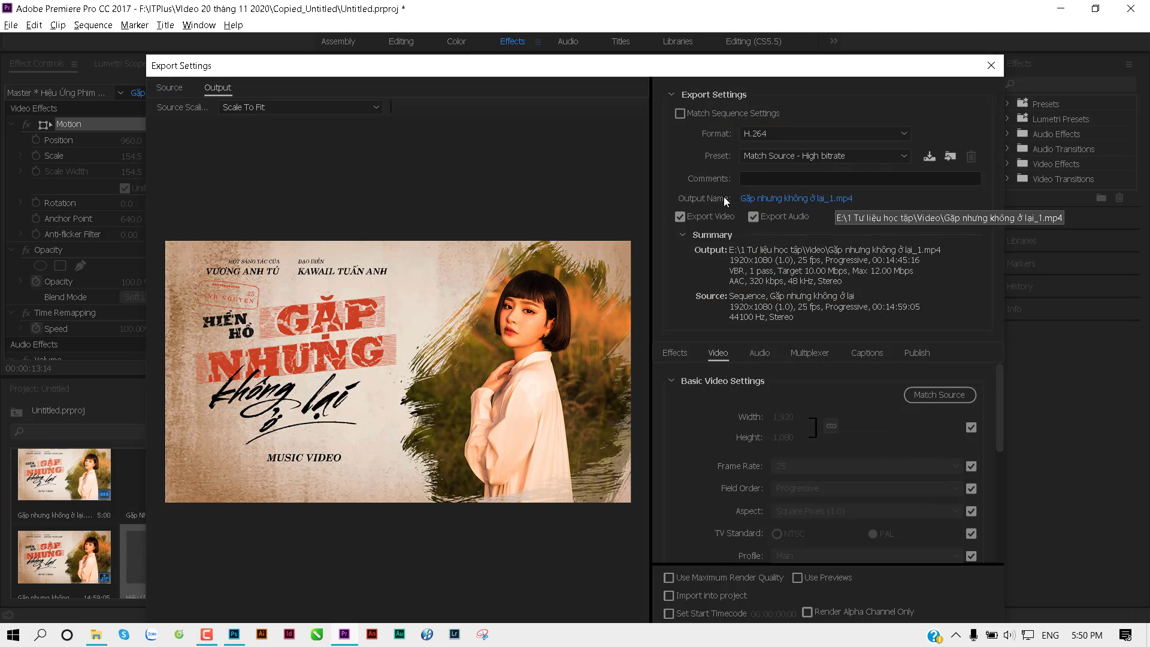
left_click(783, 200)
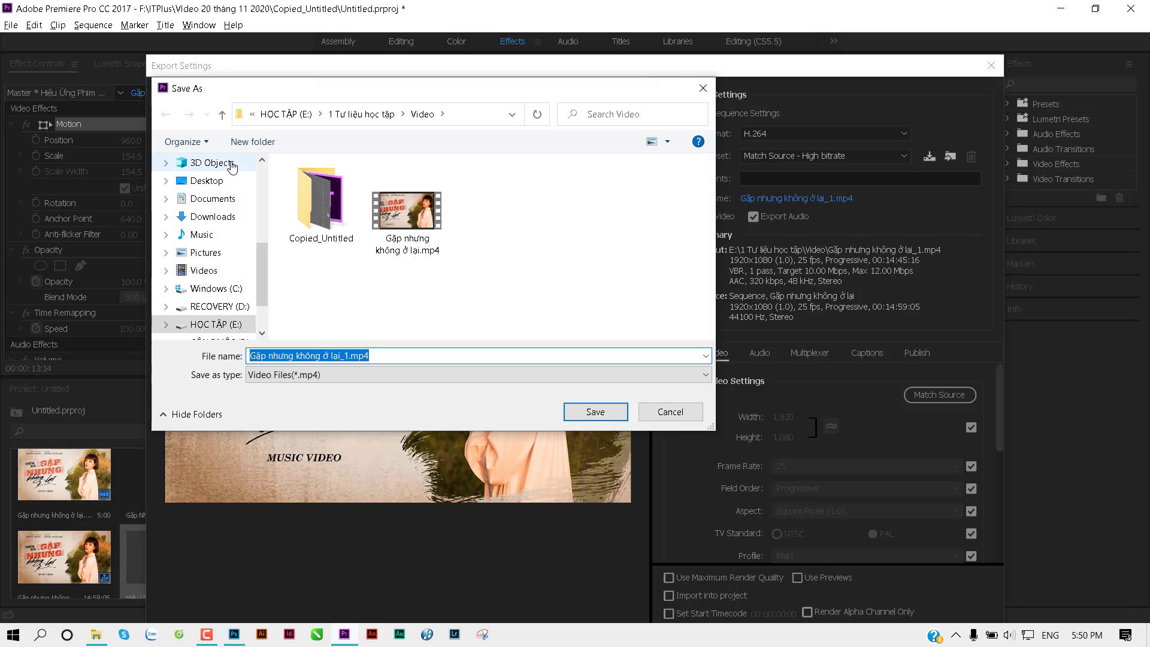
left_click(206, 180)
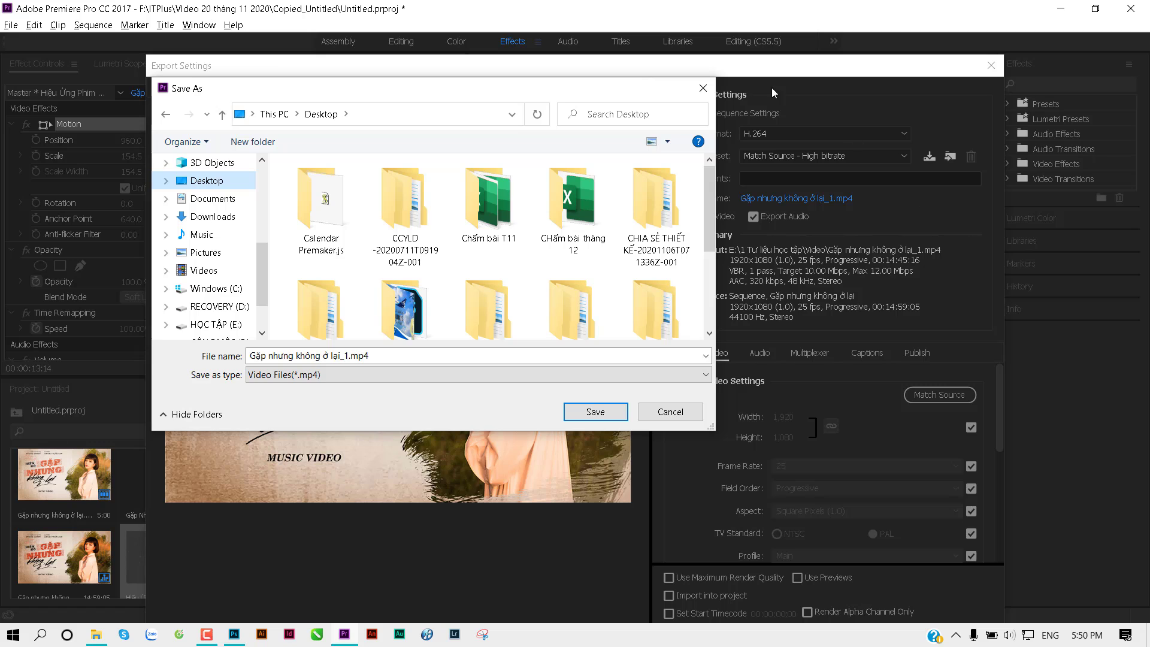
left_click(703, 88)
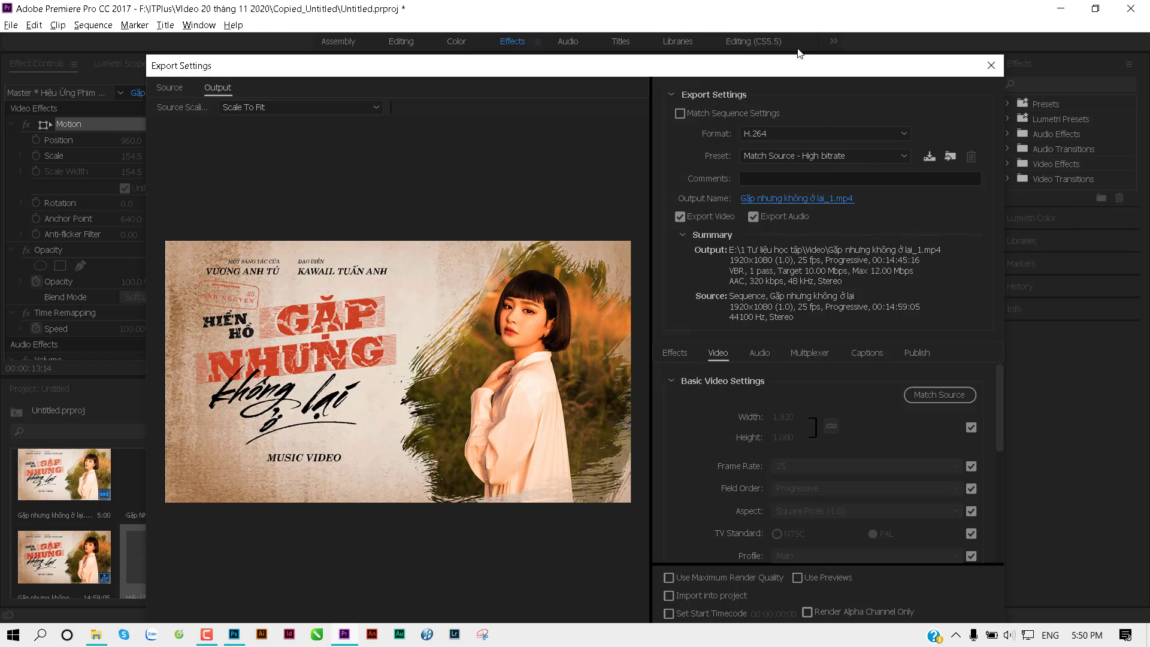
left_click_drag(871, 63, 867, 20)
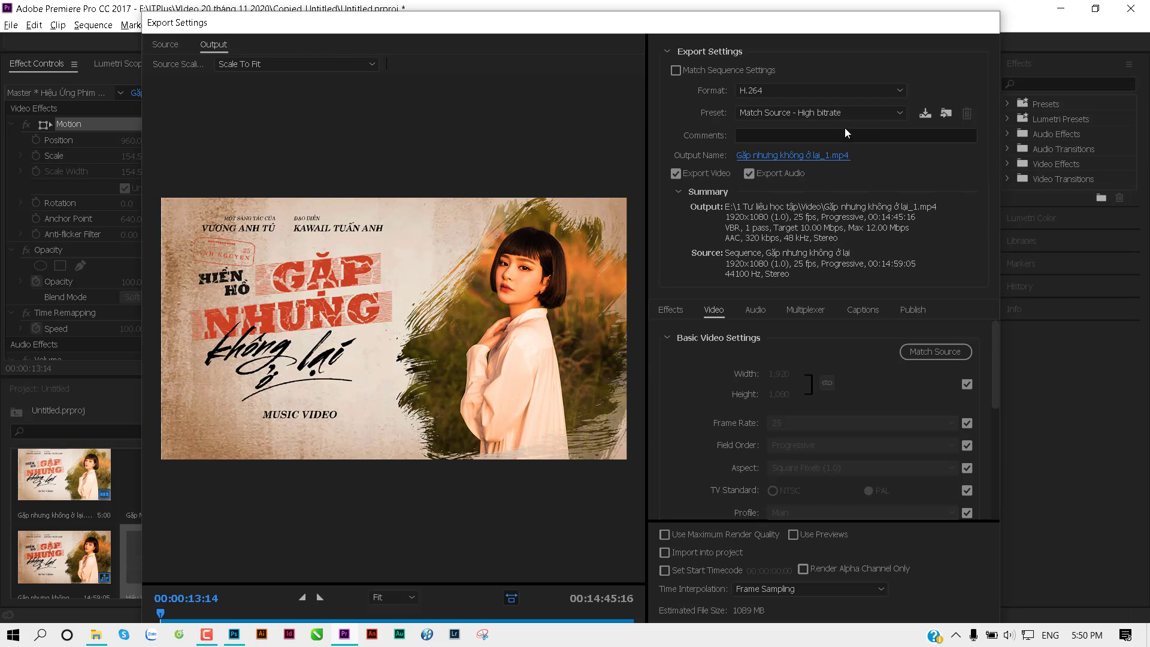
left_click(985, 22)
left_click(207, 636)
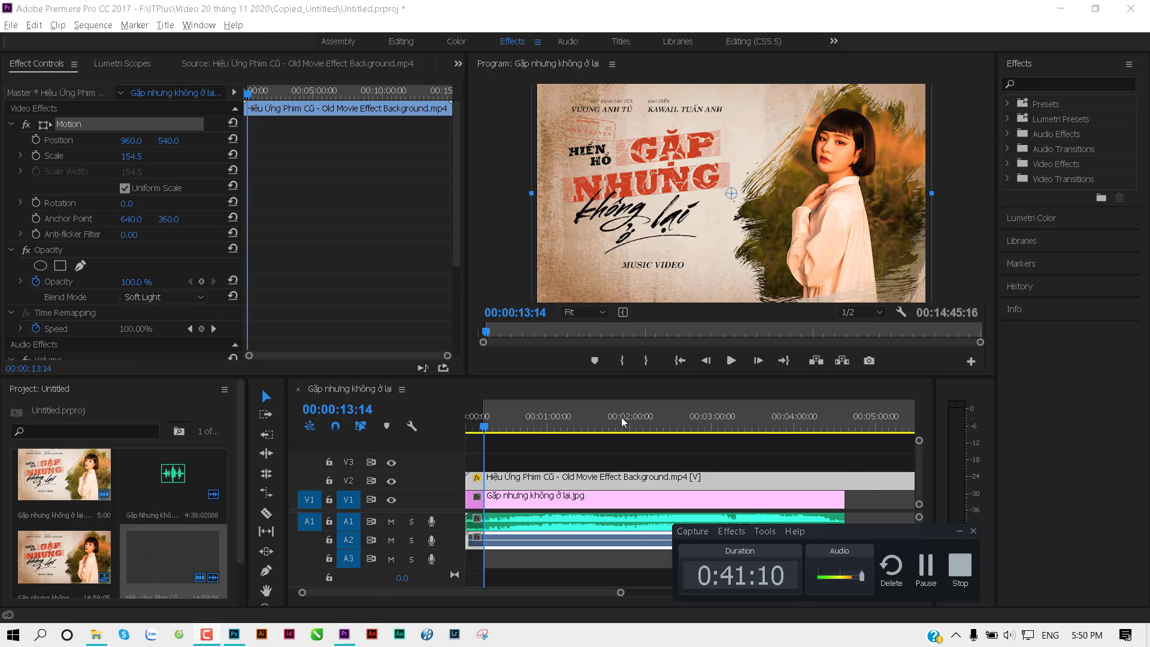